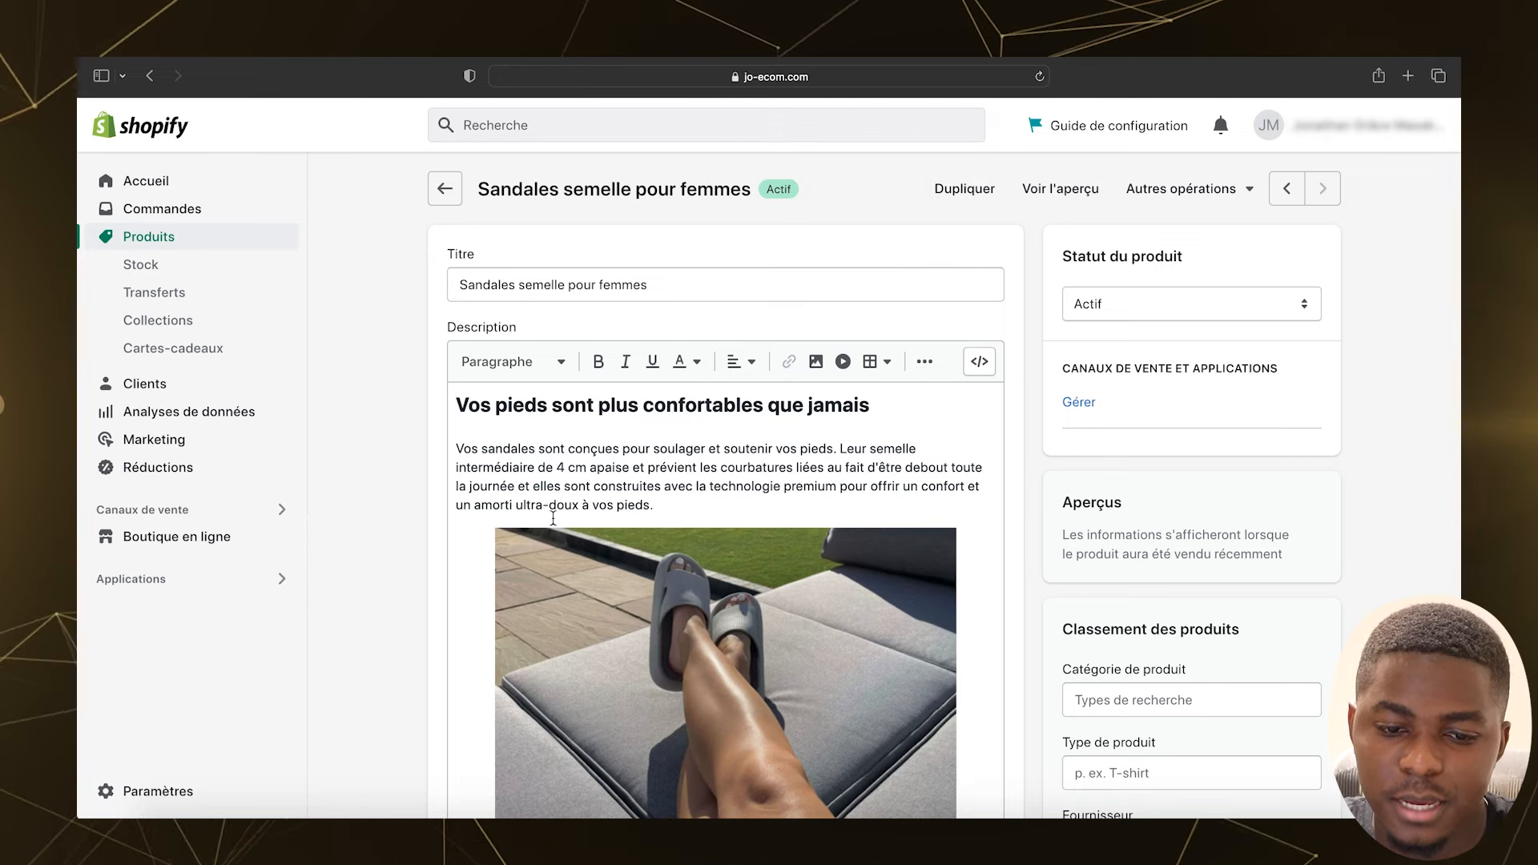
# Step: Review the sandal product's description, media, colour and size options, and variant prices
pyautogui.scroll(-6, 552, 519)
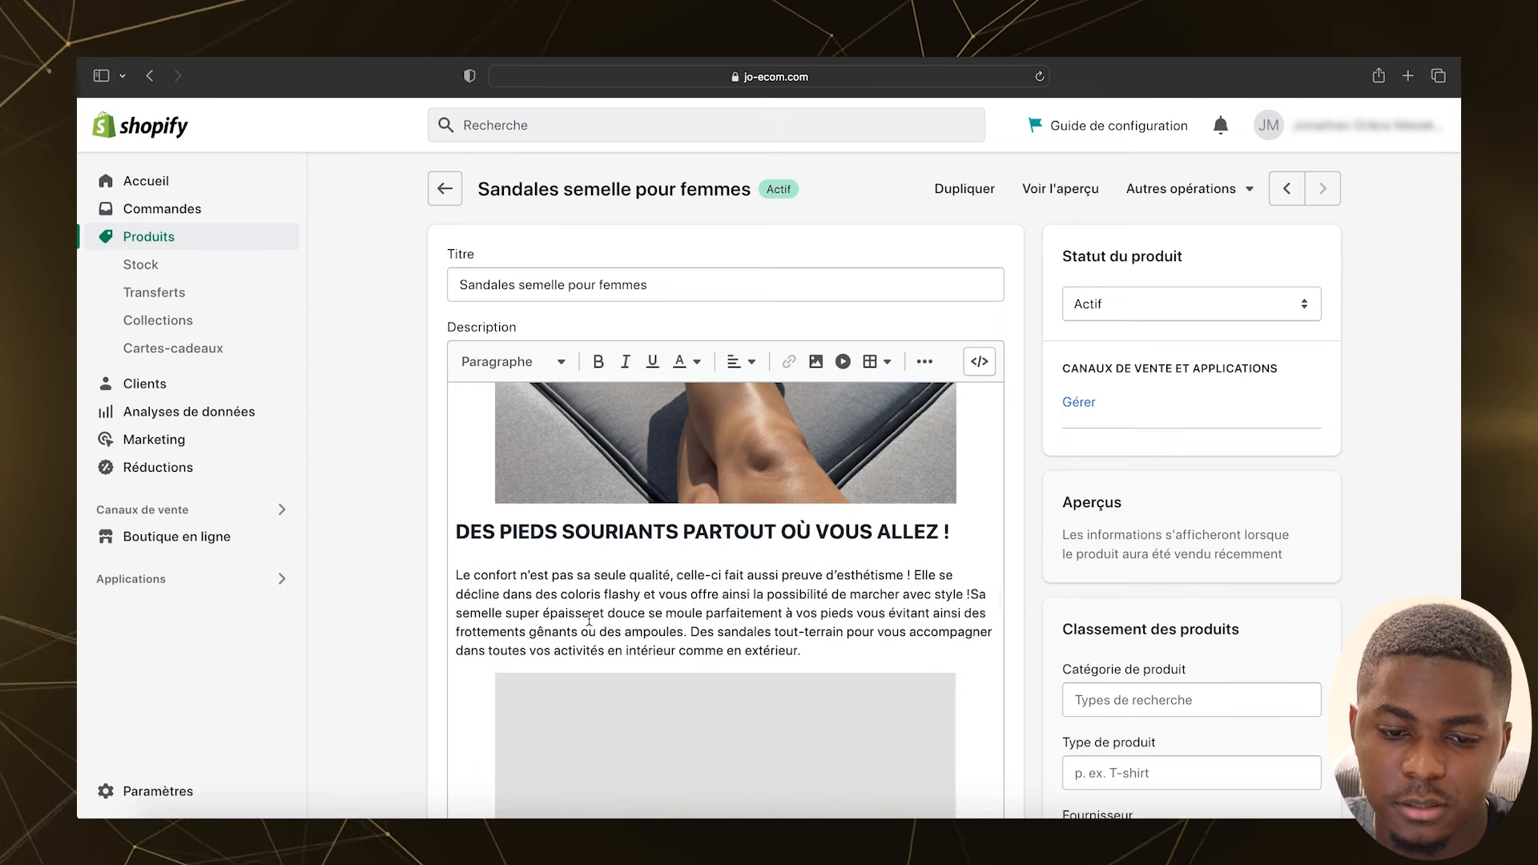
pyautogui.scroll(-8, 588, 619)
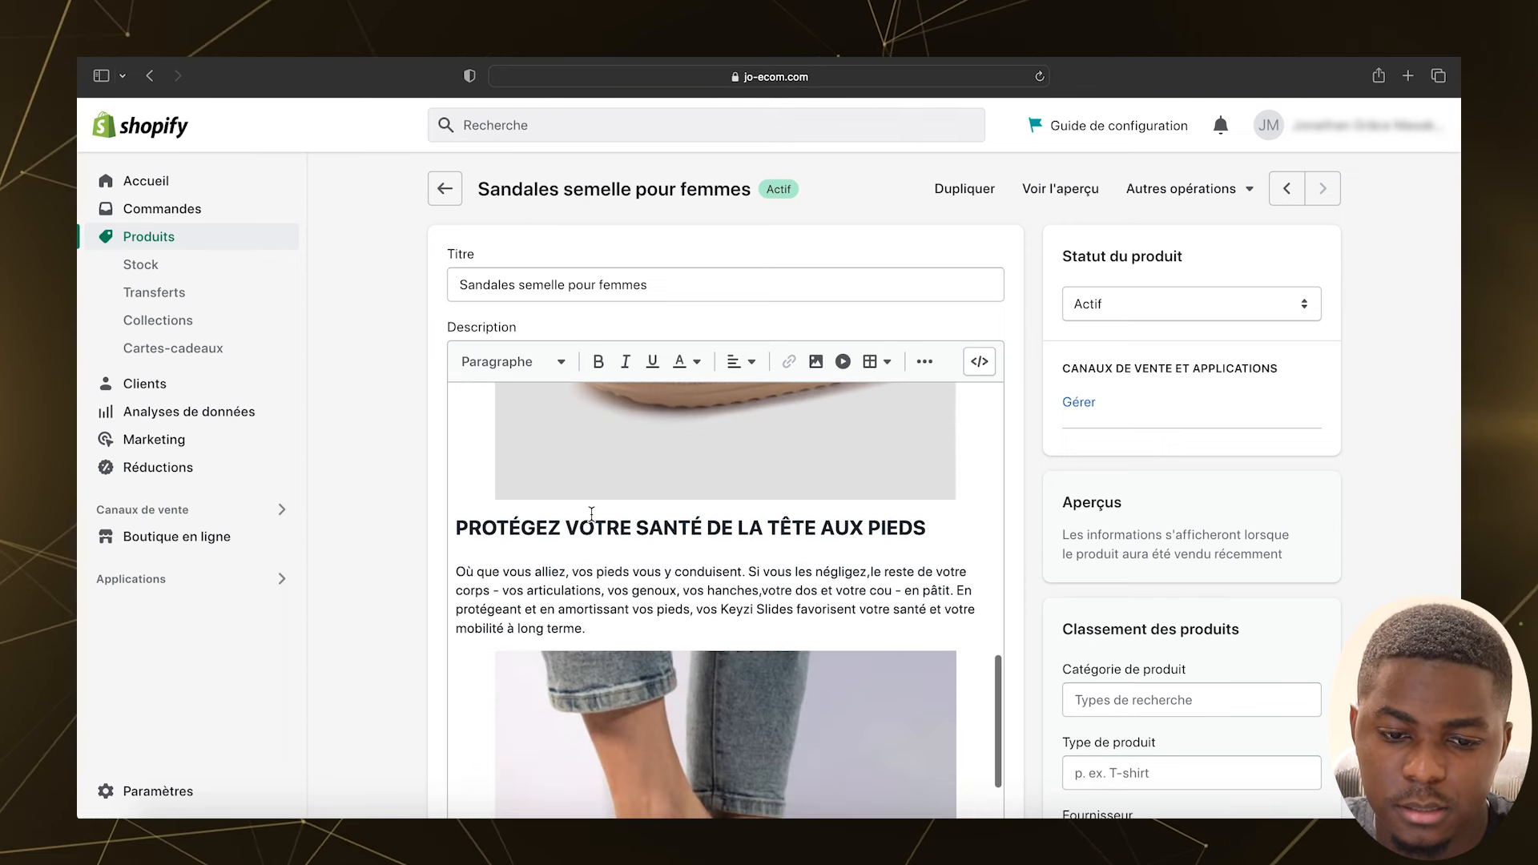
pyautogui.scroll(-2, 586, 597)
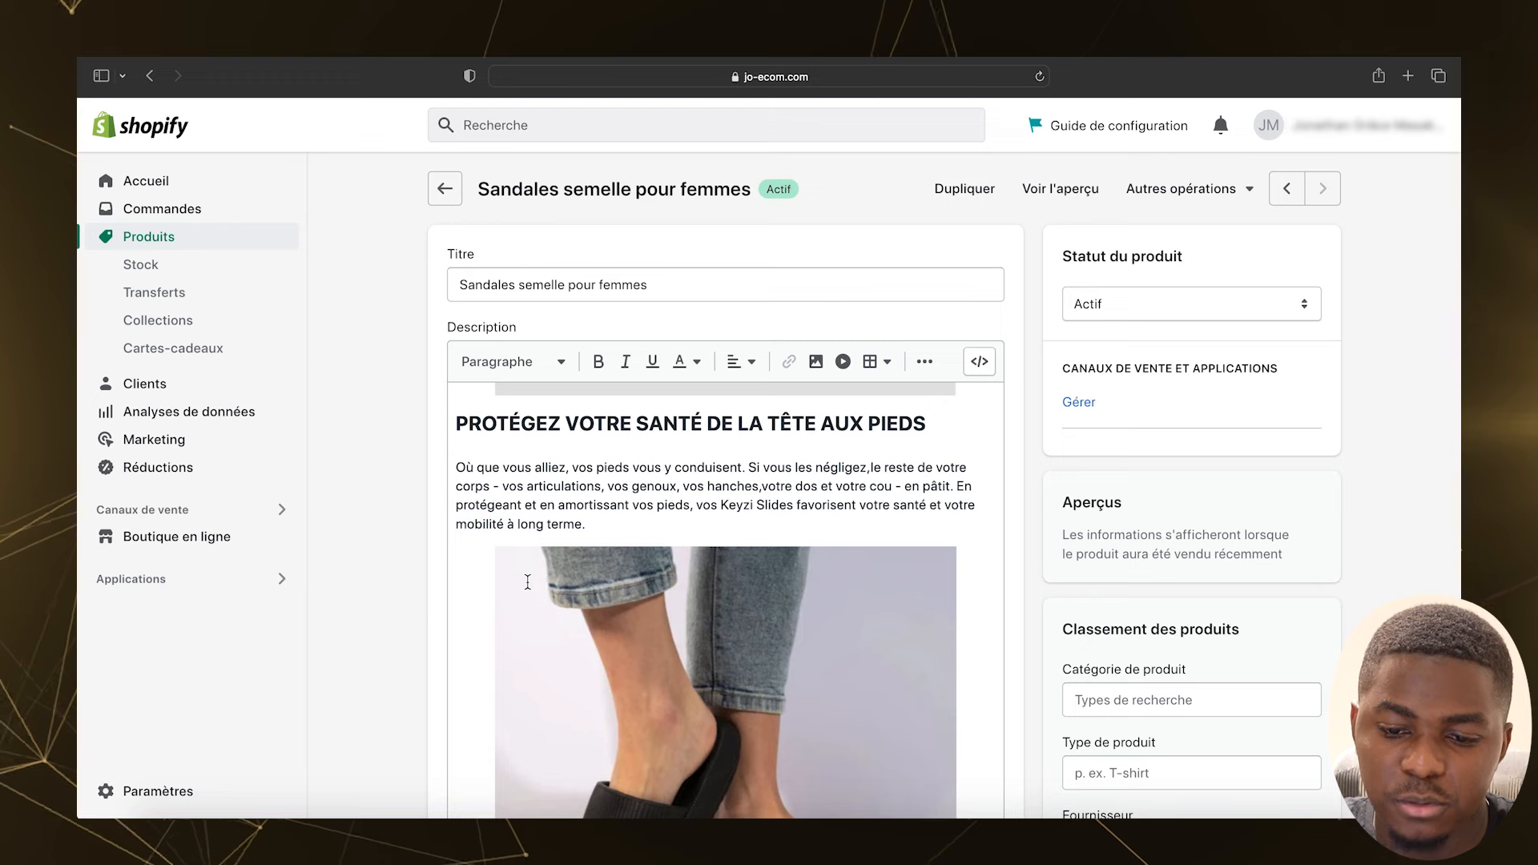
pyautogui.scroll(-10, 407, 586)
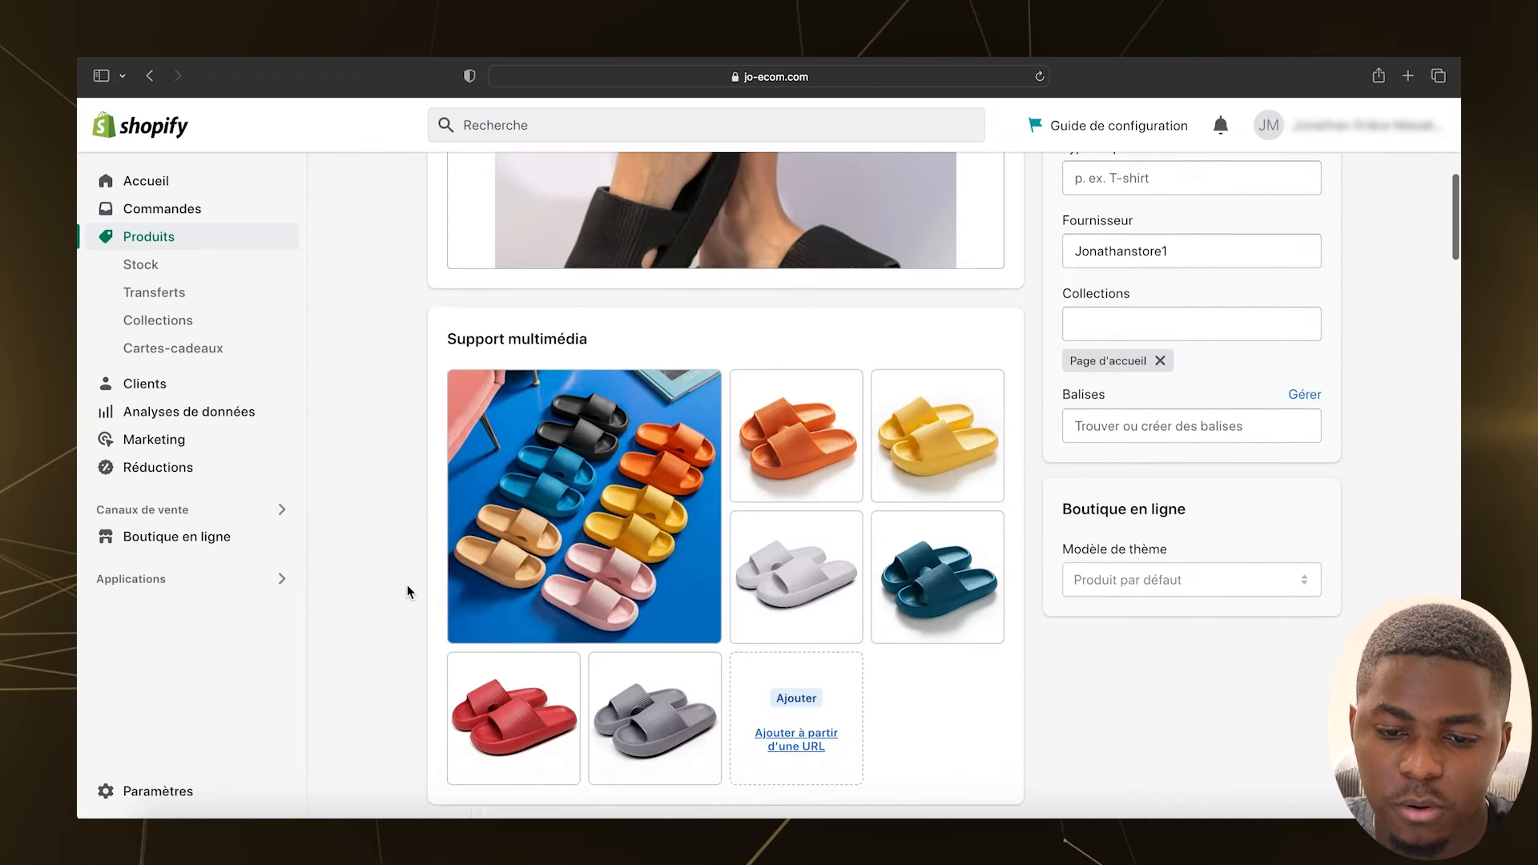
pyautogui.scroll(-5, 407, 591)
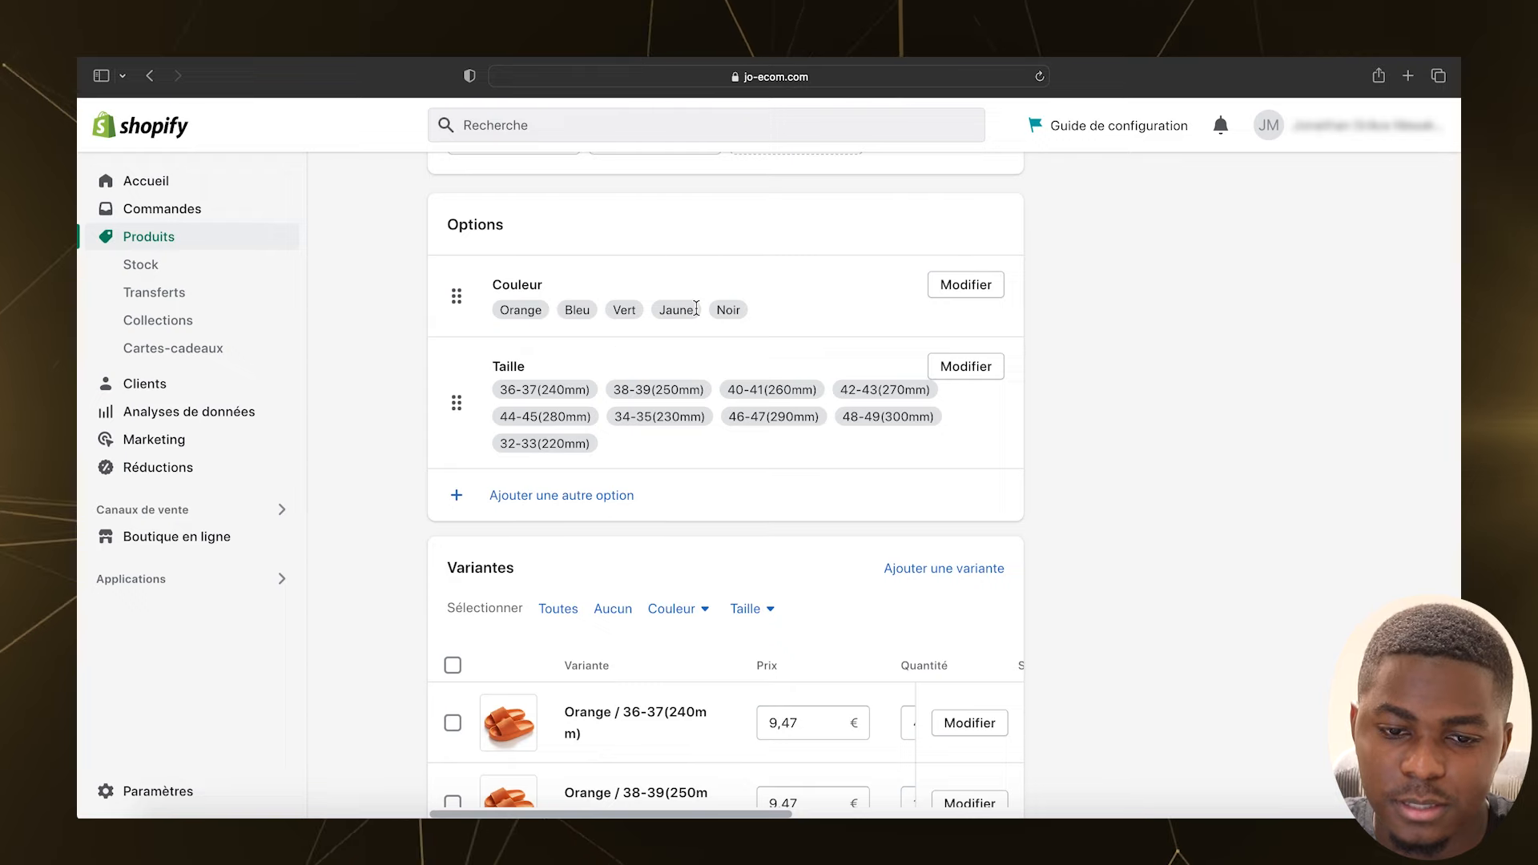
pyautogui.scroll(-2, 593, 355)
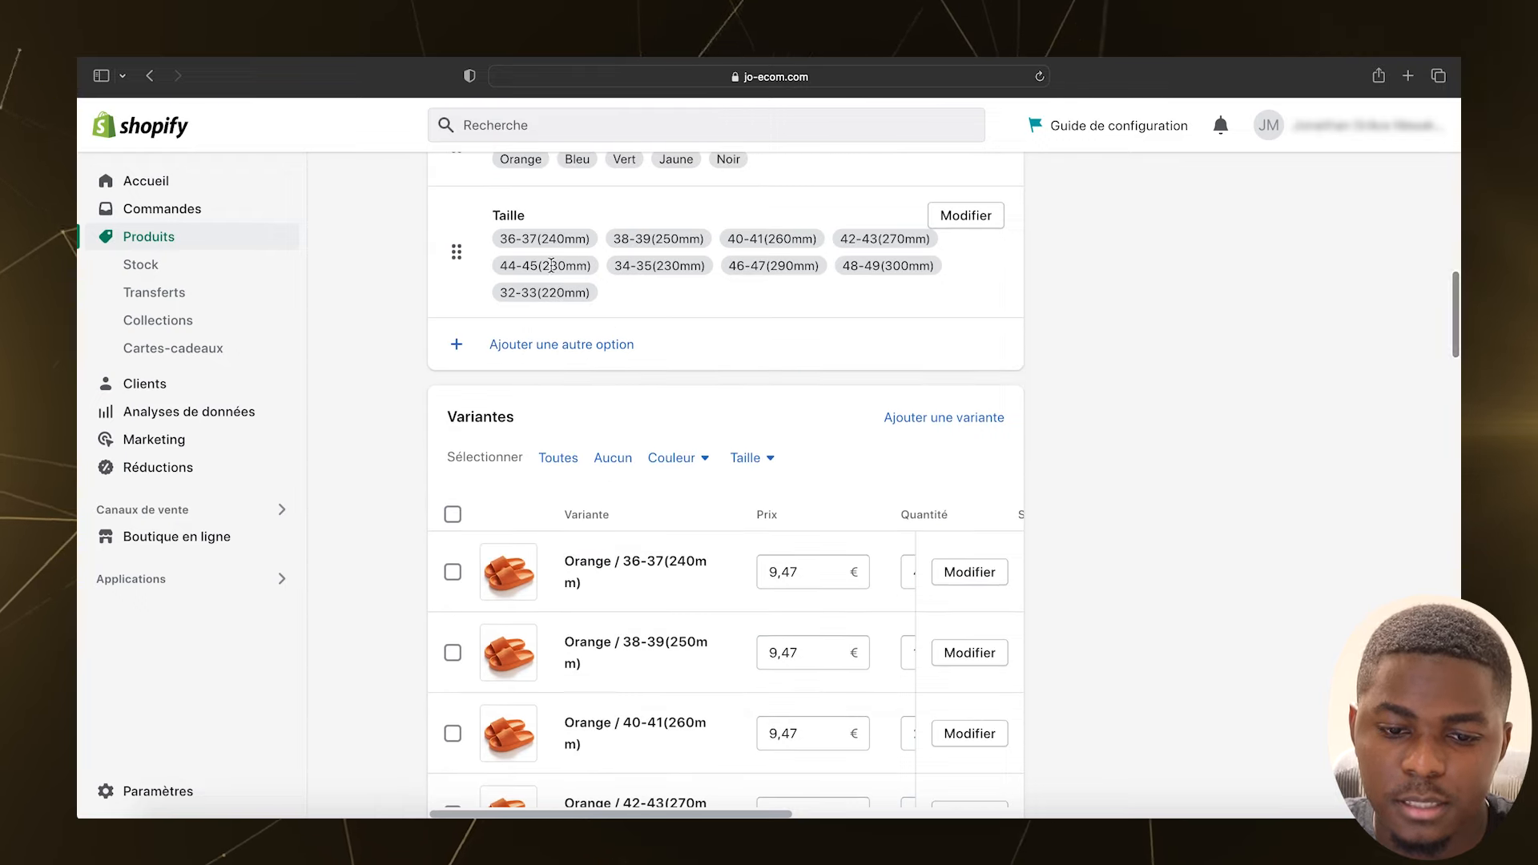
pyautogui.scroll(-1, 801, 505)
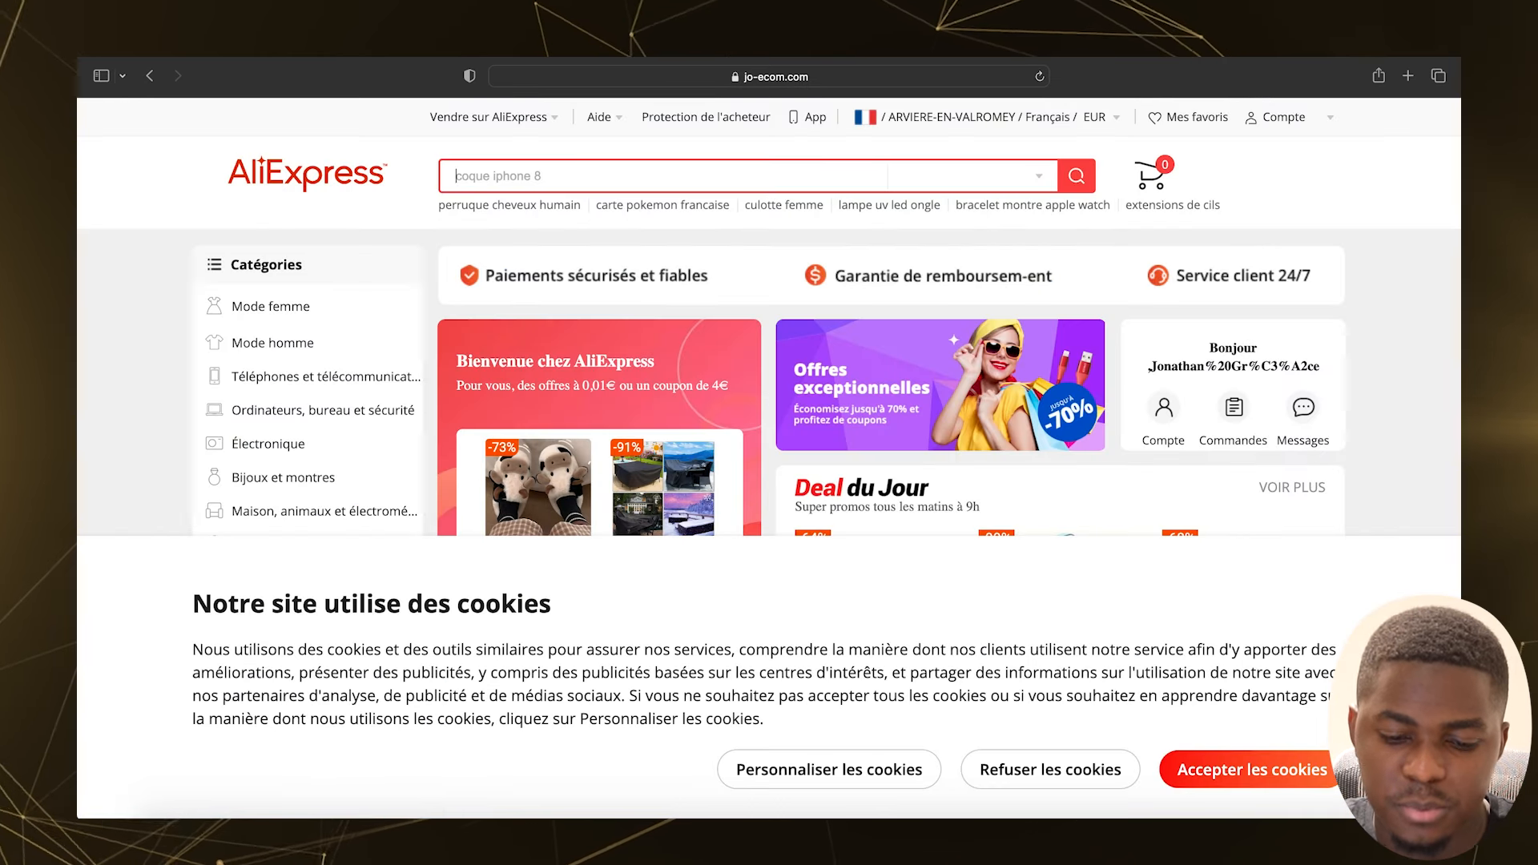
# Step: Search AliExpress for "sandales semelle épaisse" and check the supplier's price for the matching thick-sole slides
pyautogui.write('sandales semelle épaisse')
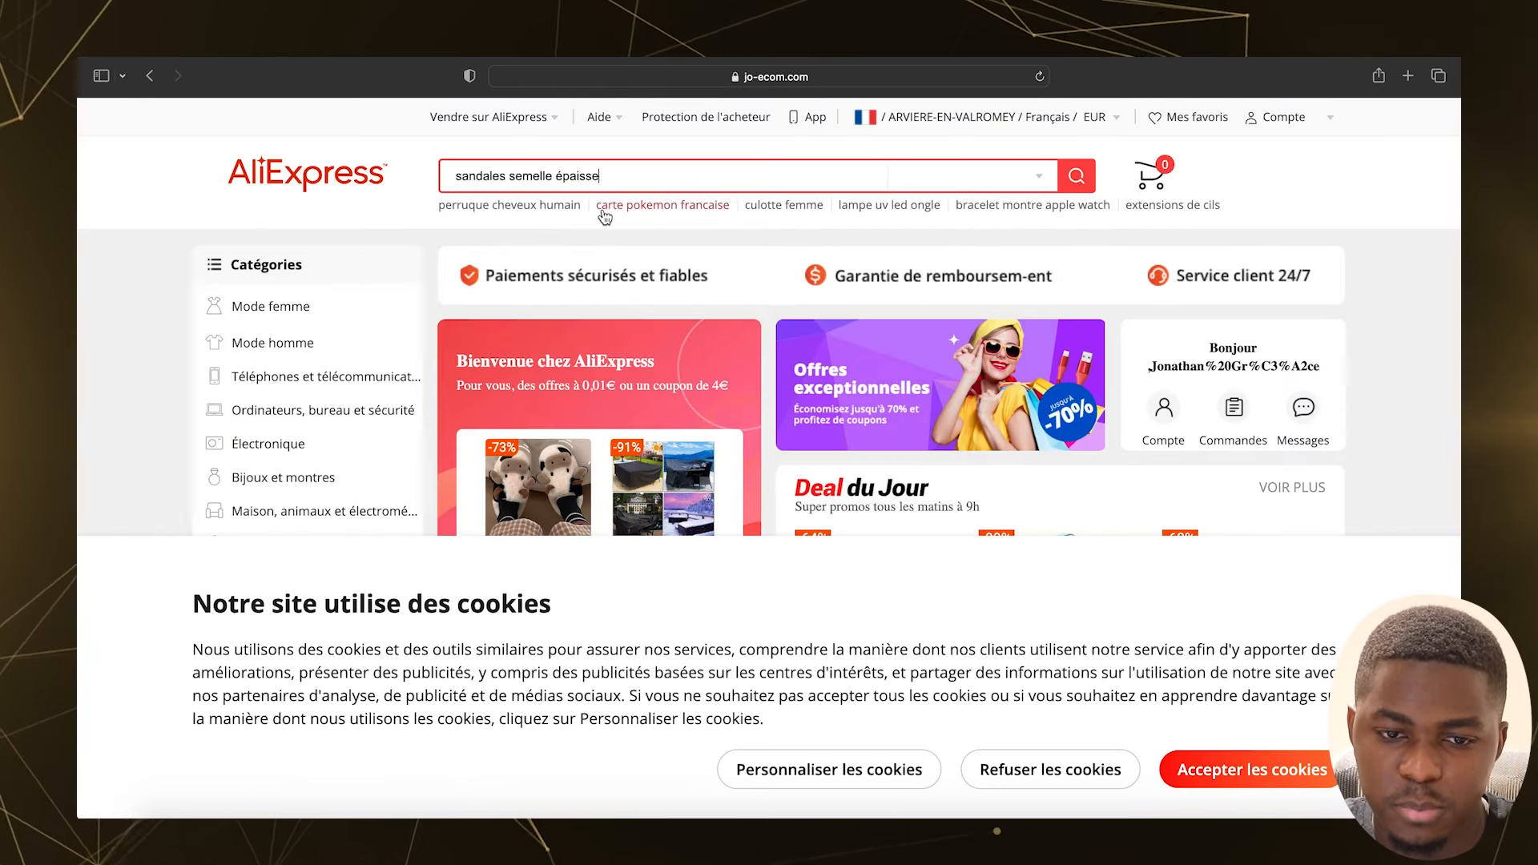
pyautogui.press('Return')
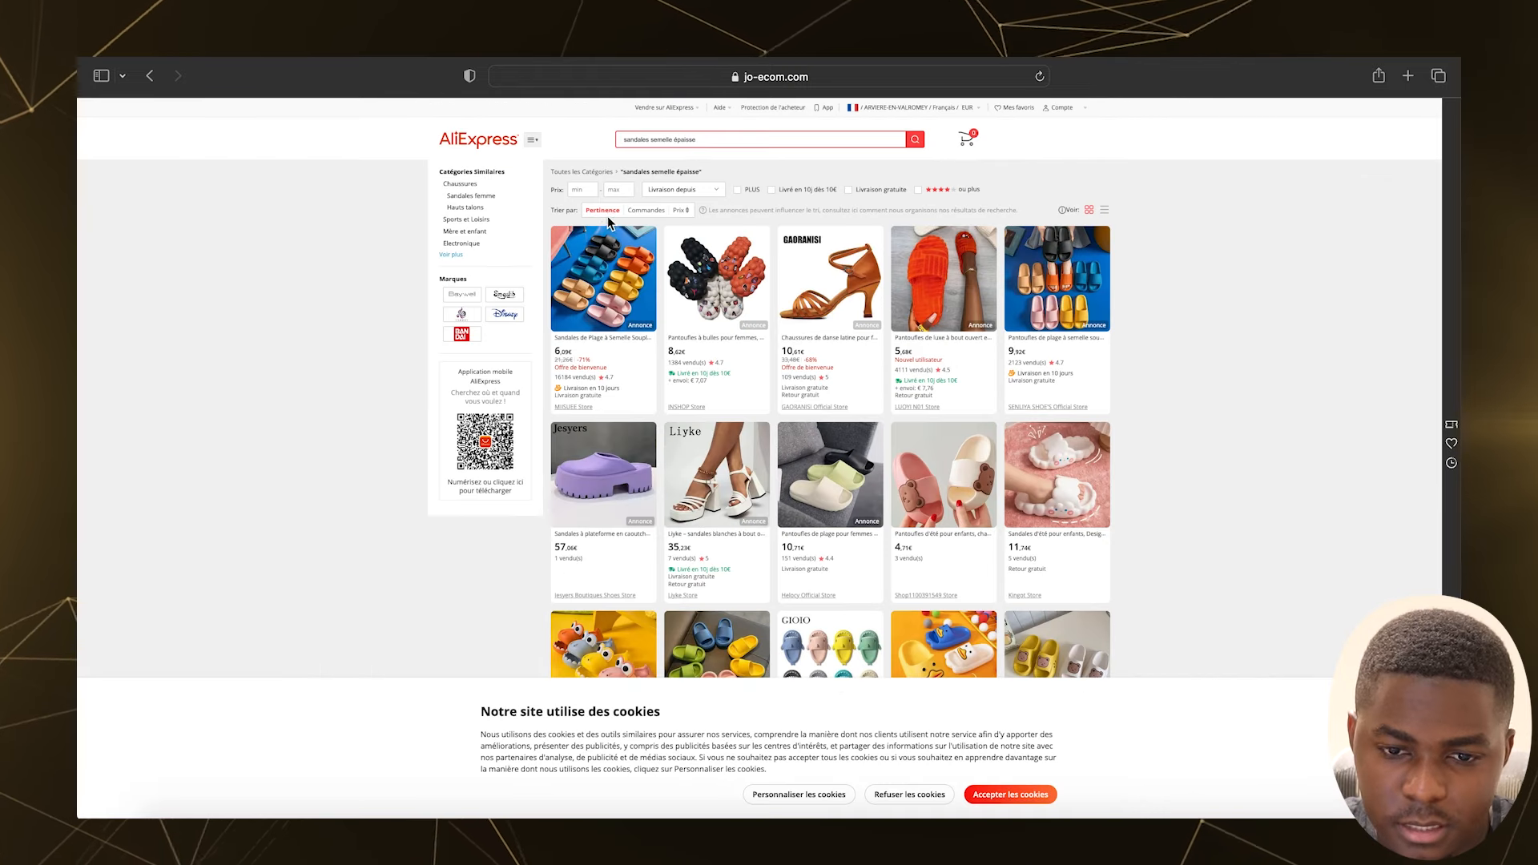
pyautogui.click(602, 279)
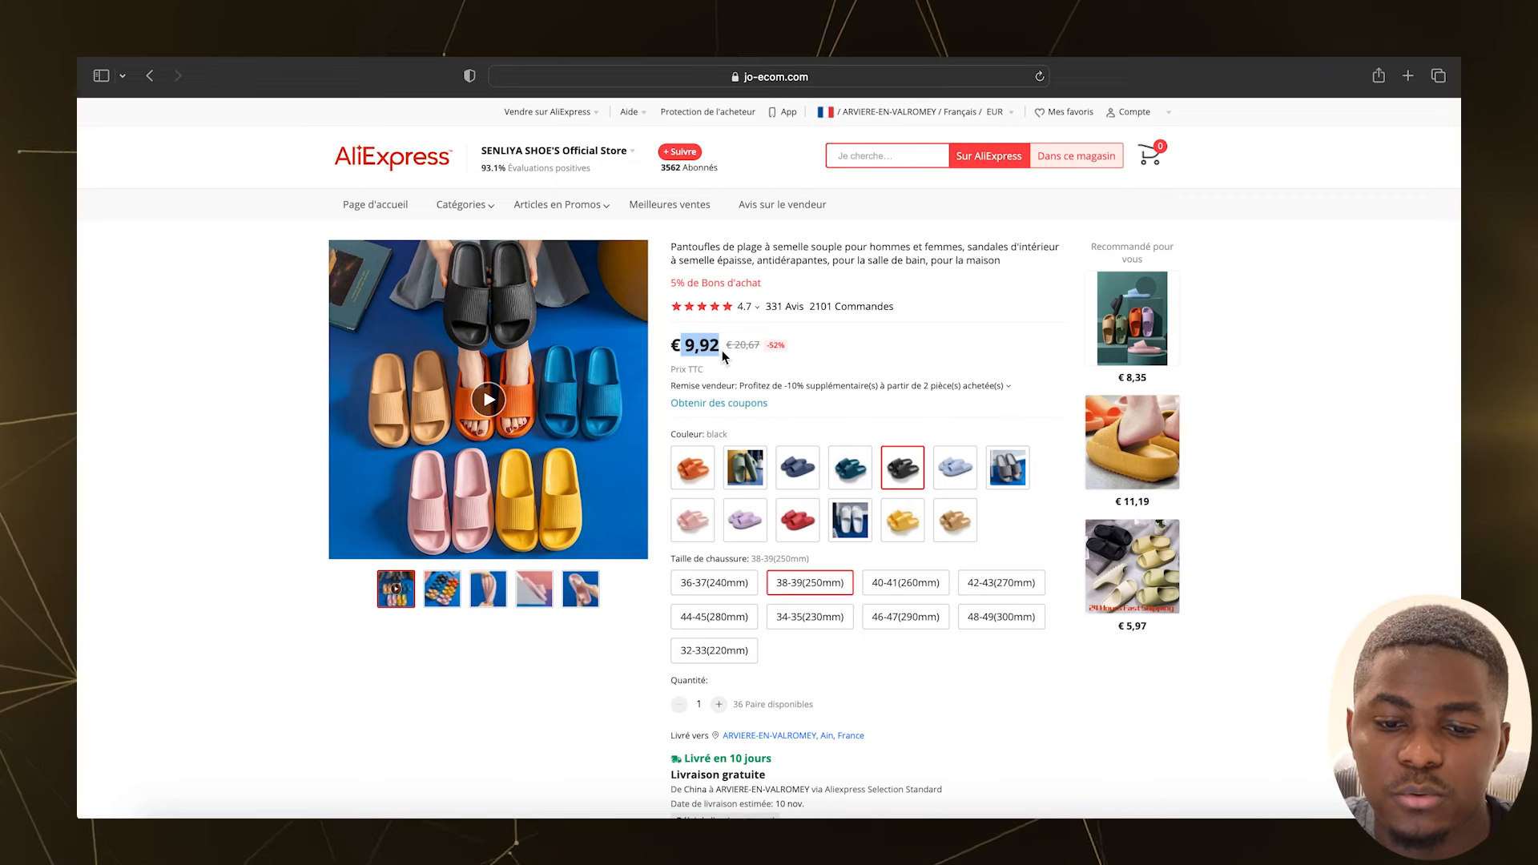
pyautogui.click(717, 352)
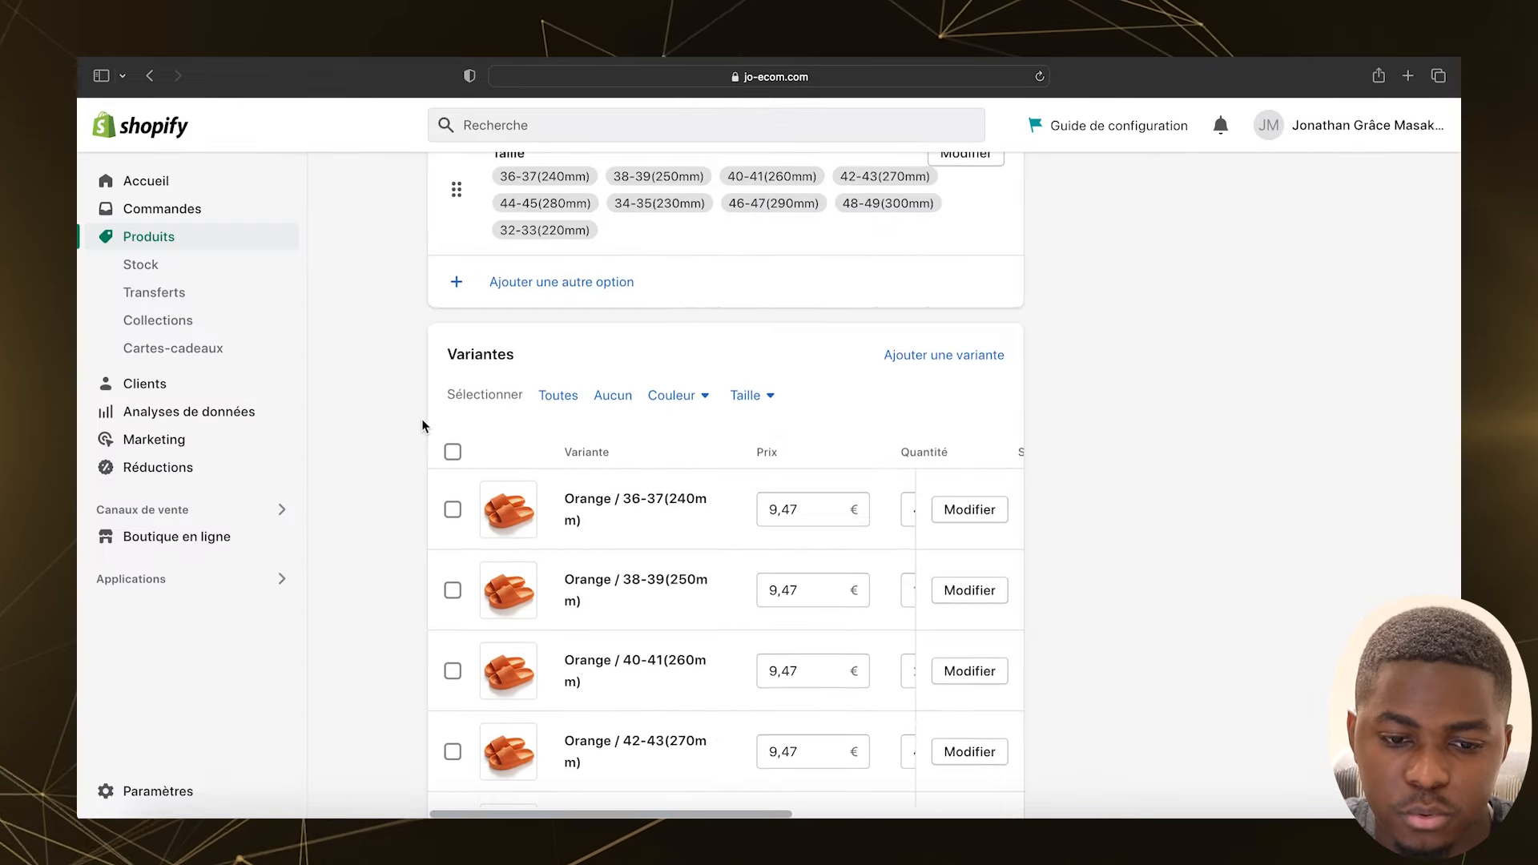
# Step: In the Shopify product's variants, set the price of Orange / 36-37(240mm) and Orange / 38-39(250mm) to 29,99 €
pyautogui.scroll(-3, 433, 426)
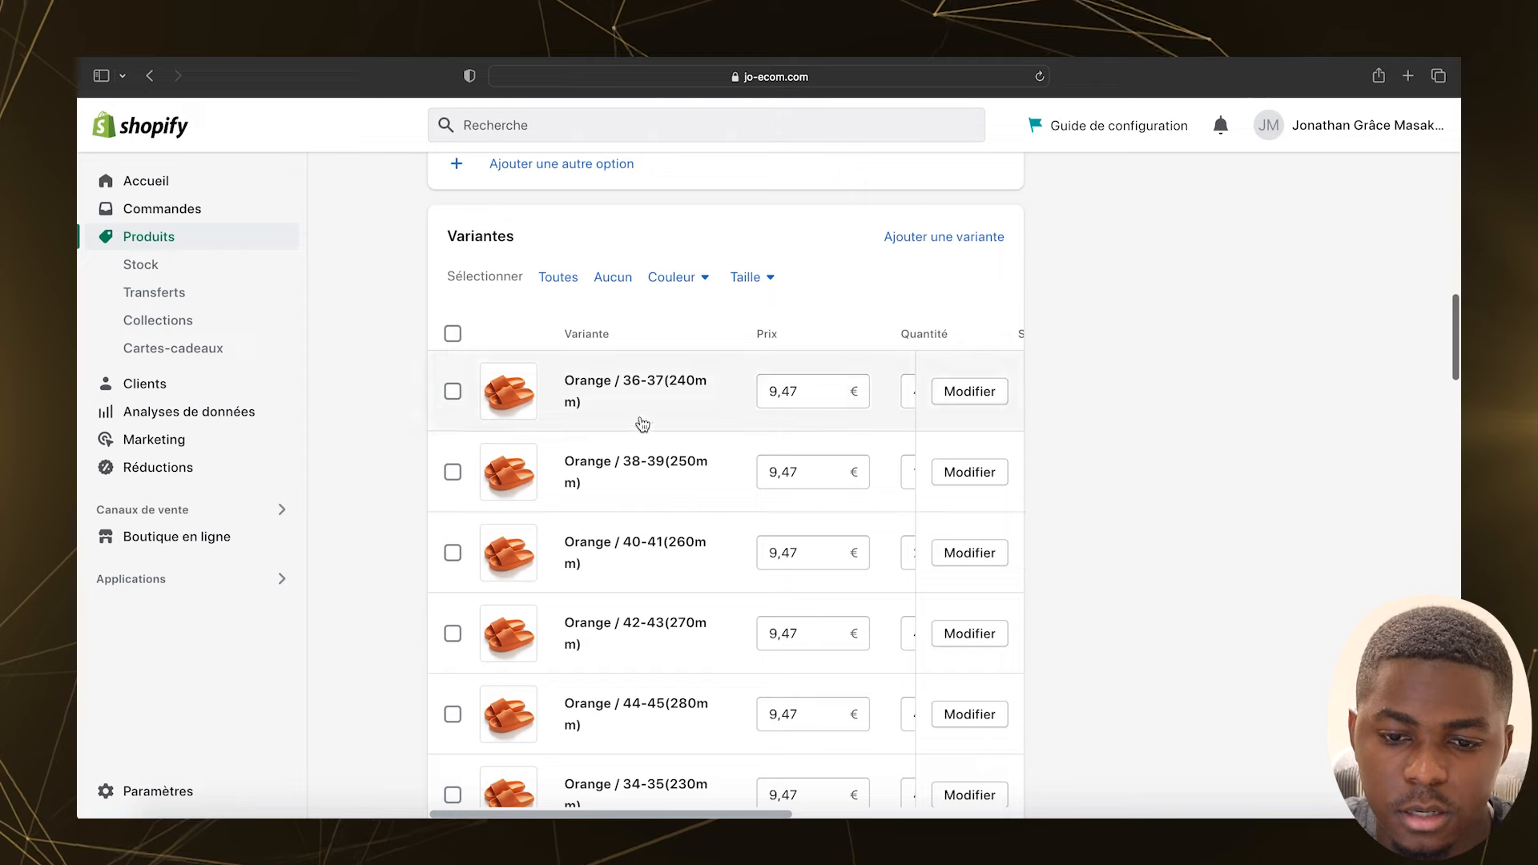
pyautogui.click(781, 393)
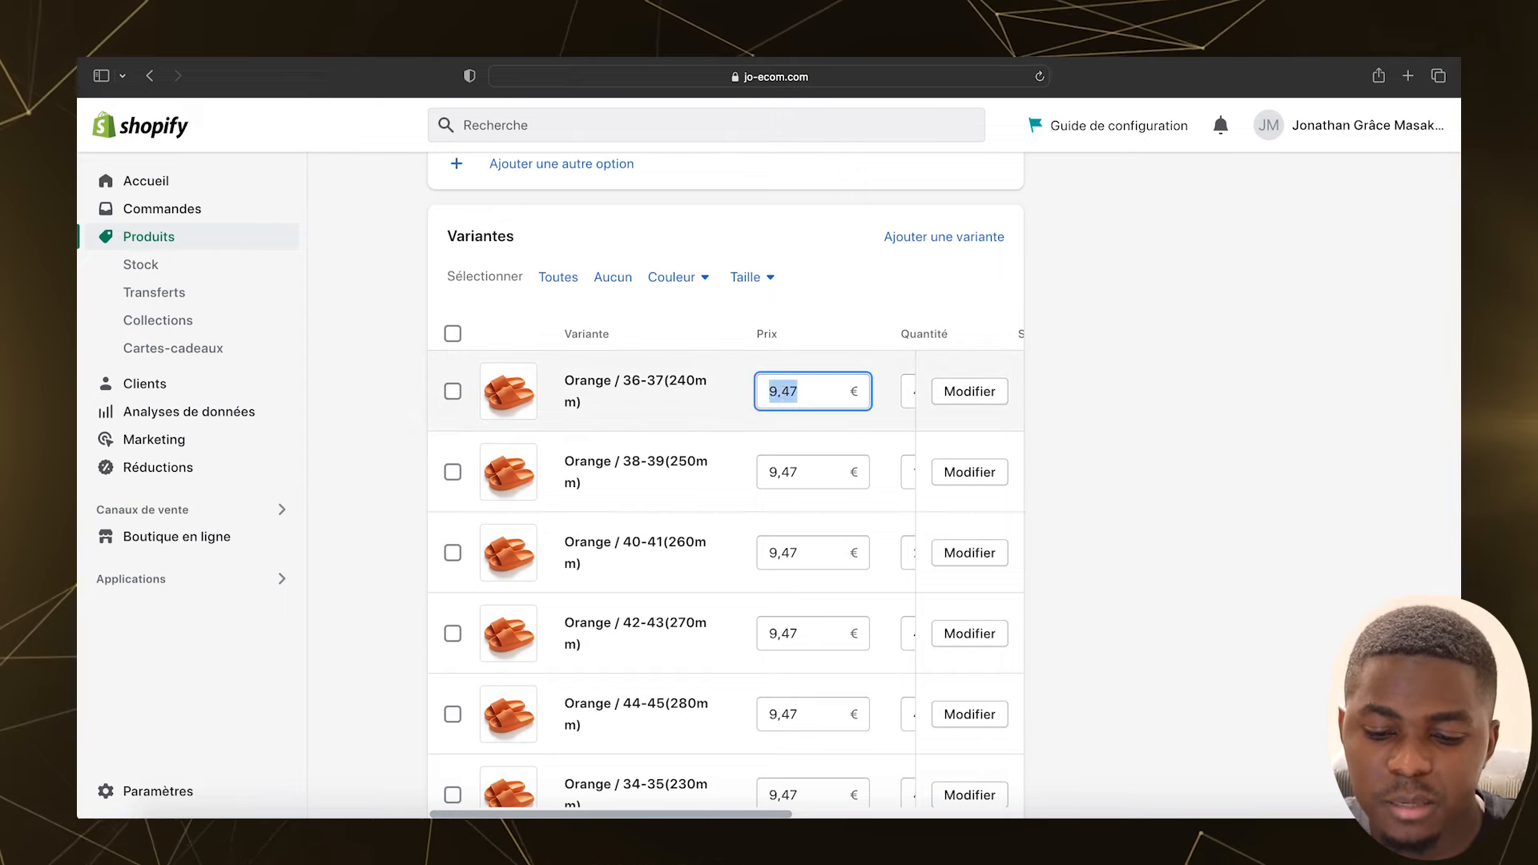
pyautogui.write('29,99')
pyautogui.click(789, 473)
pyautogui.write('29')
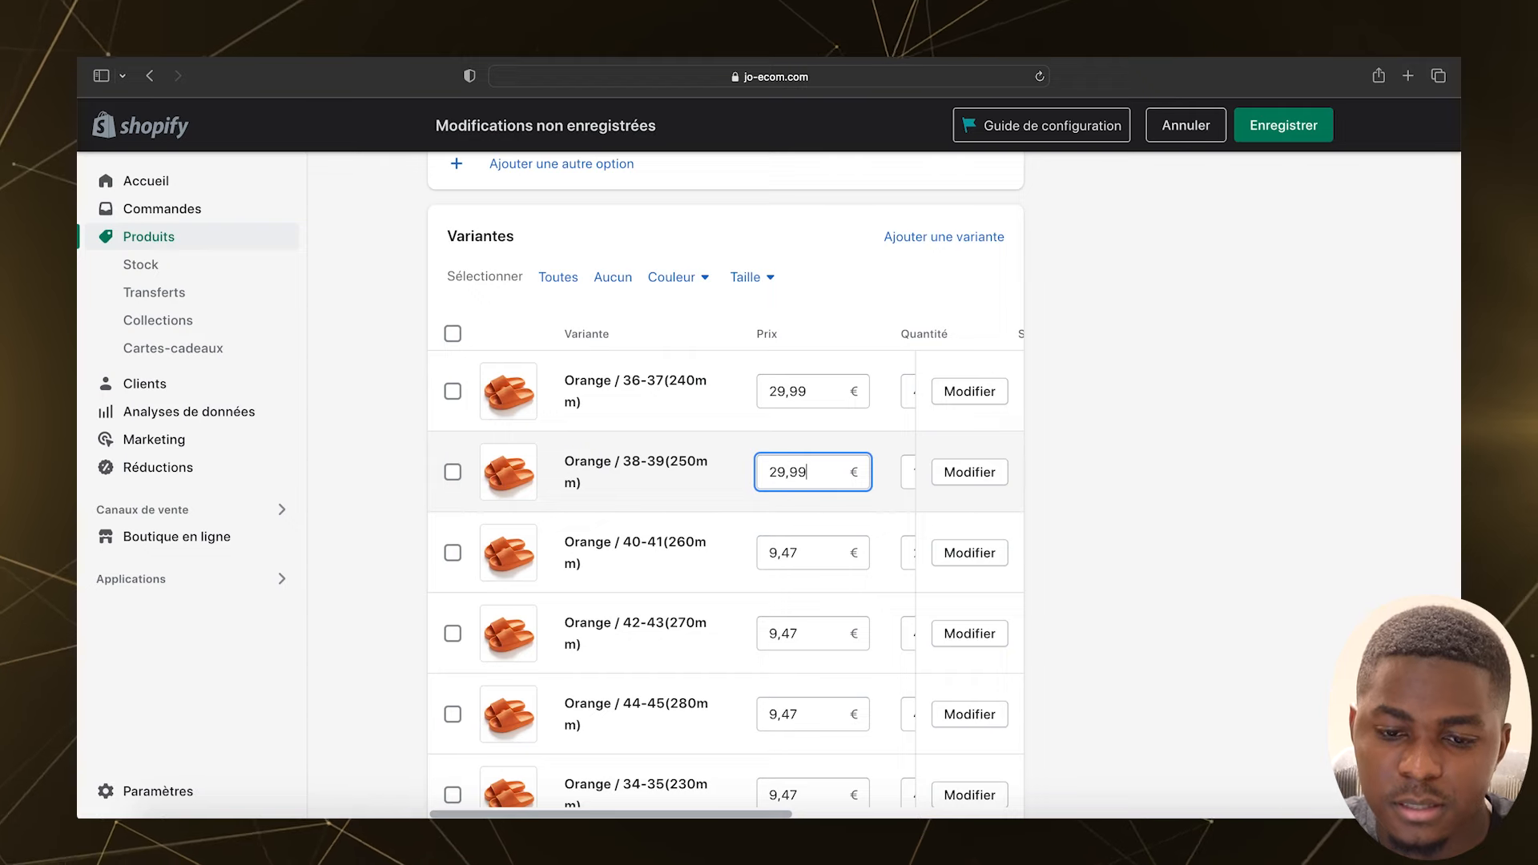
# Step: Apply a price of 29,99 € to all variants in bulk and save the product
pyautogui.click(455, 335)
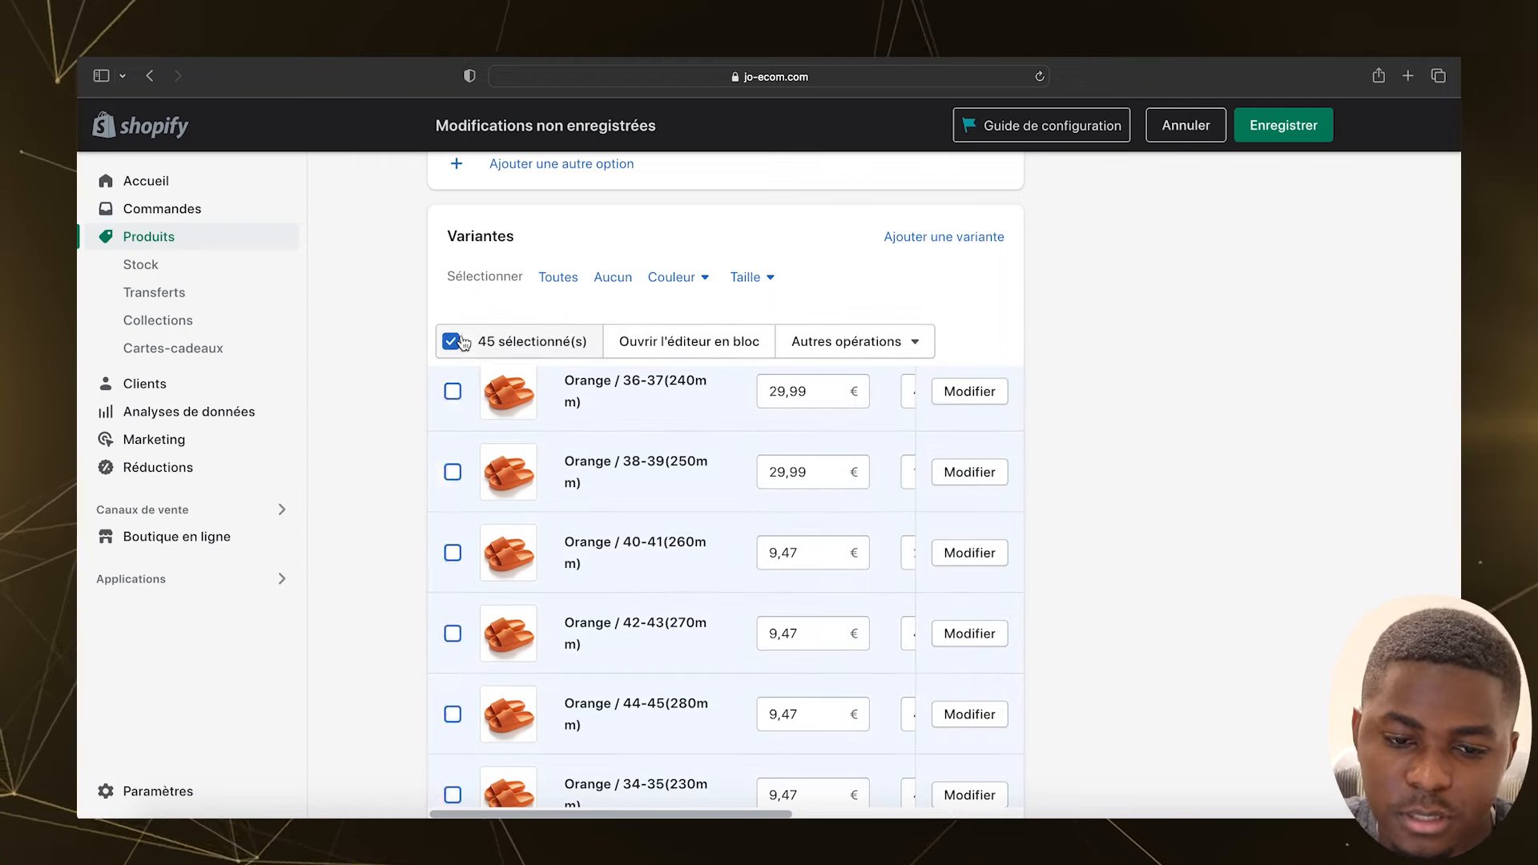
pyautogui.click(823, 343)
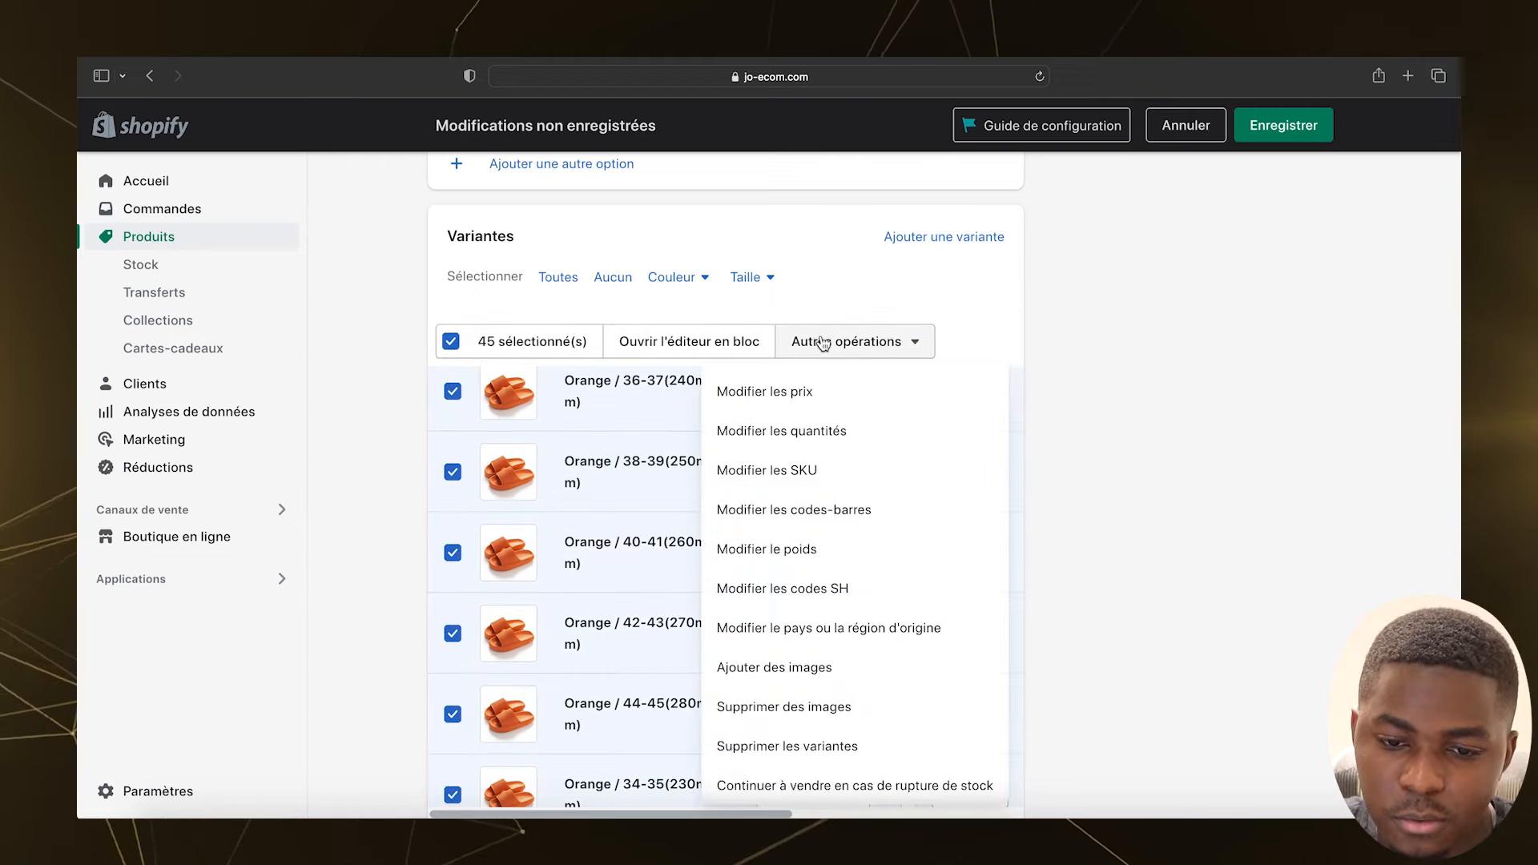
pyautogui.click(825, 405)
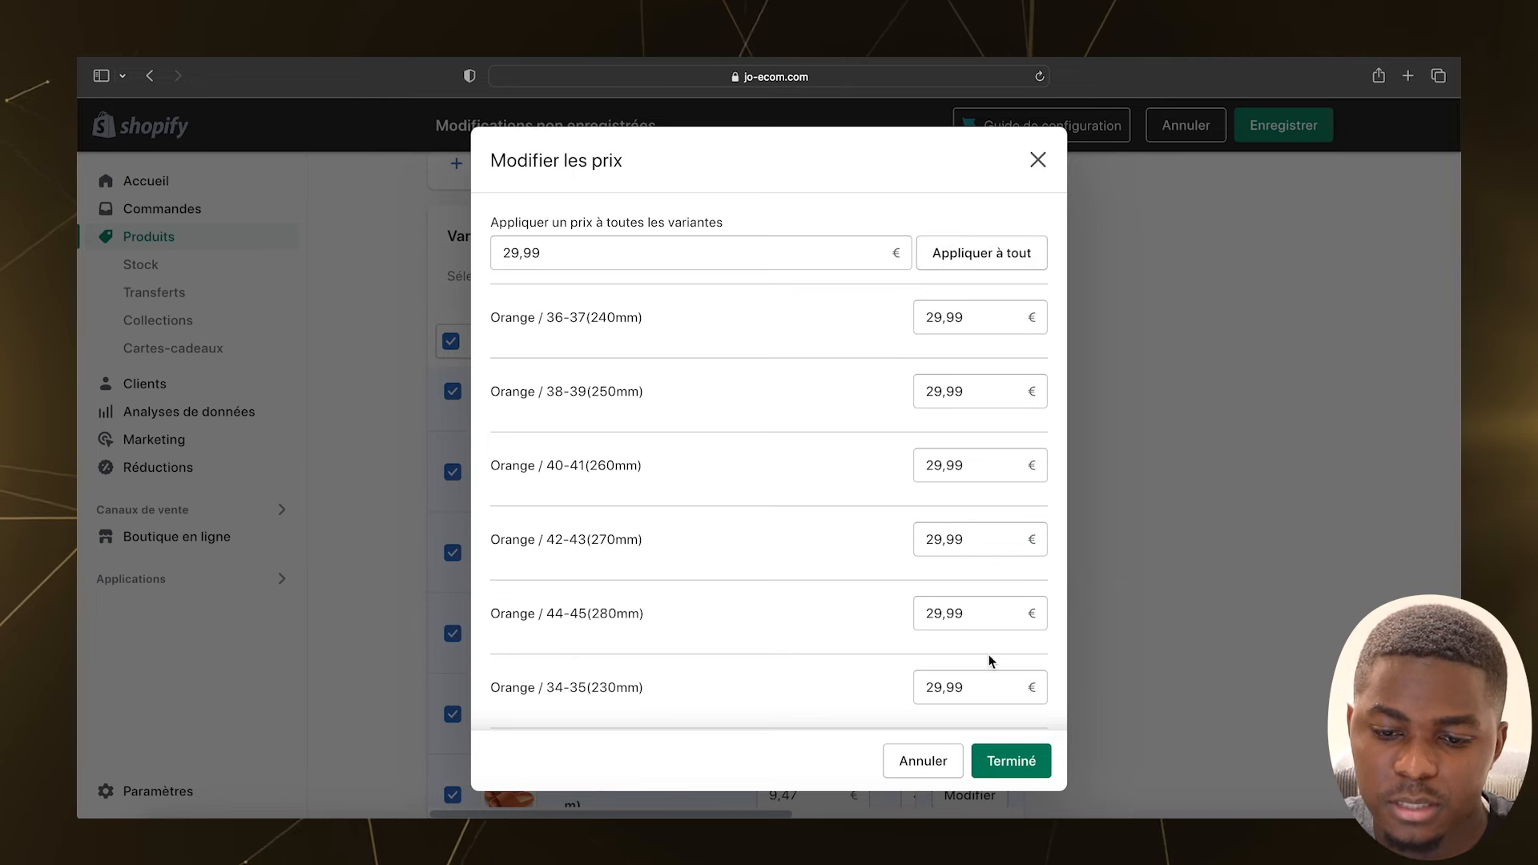
pyautogui.click(1005, 762)
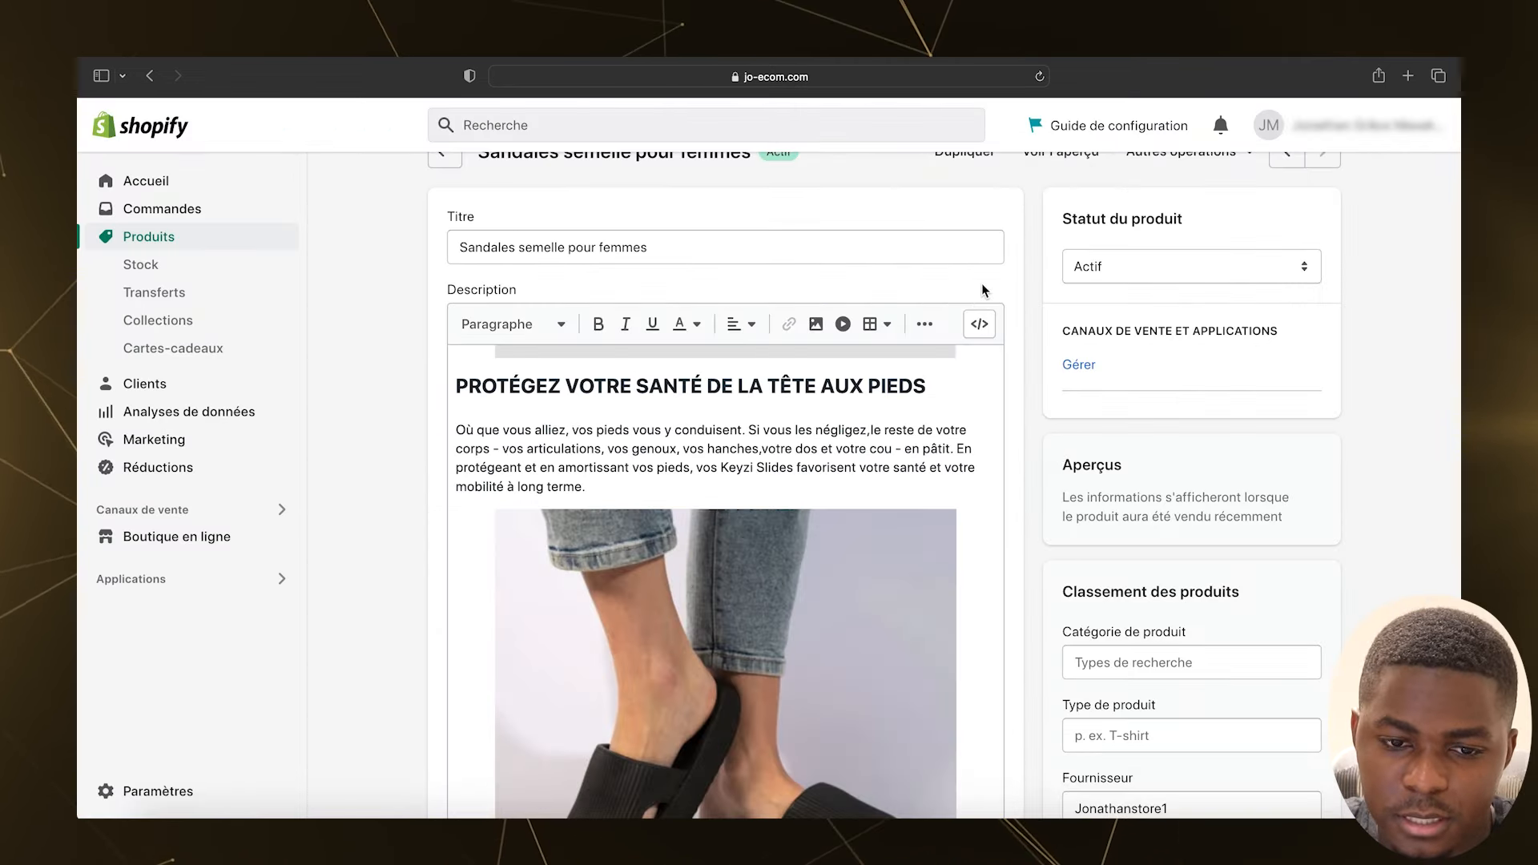
# Step: Change the URL handle in the product's search engine listing to sandales-semelle-pour-femmes and save the product
pyautogui.scroll(-15, 1011, 310)
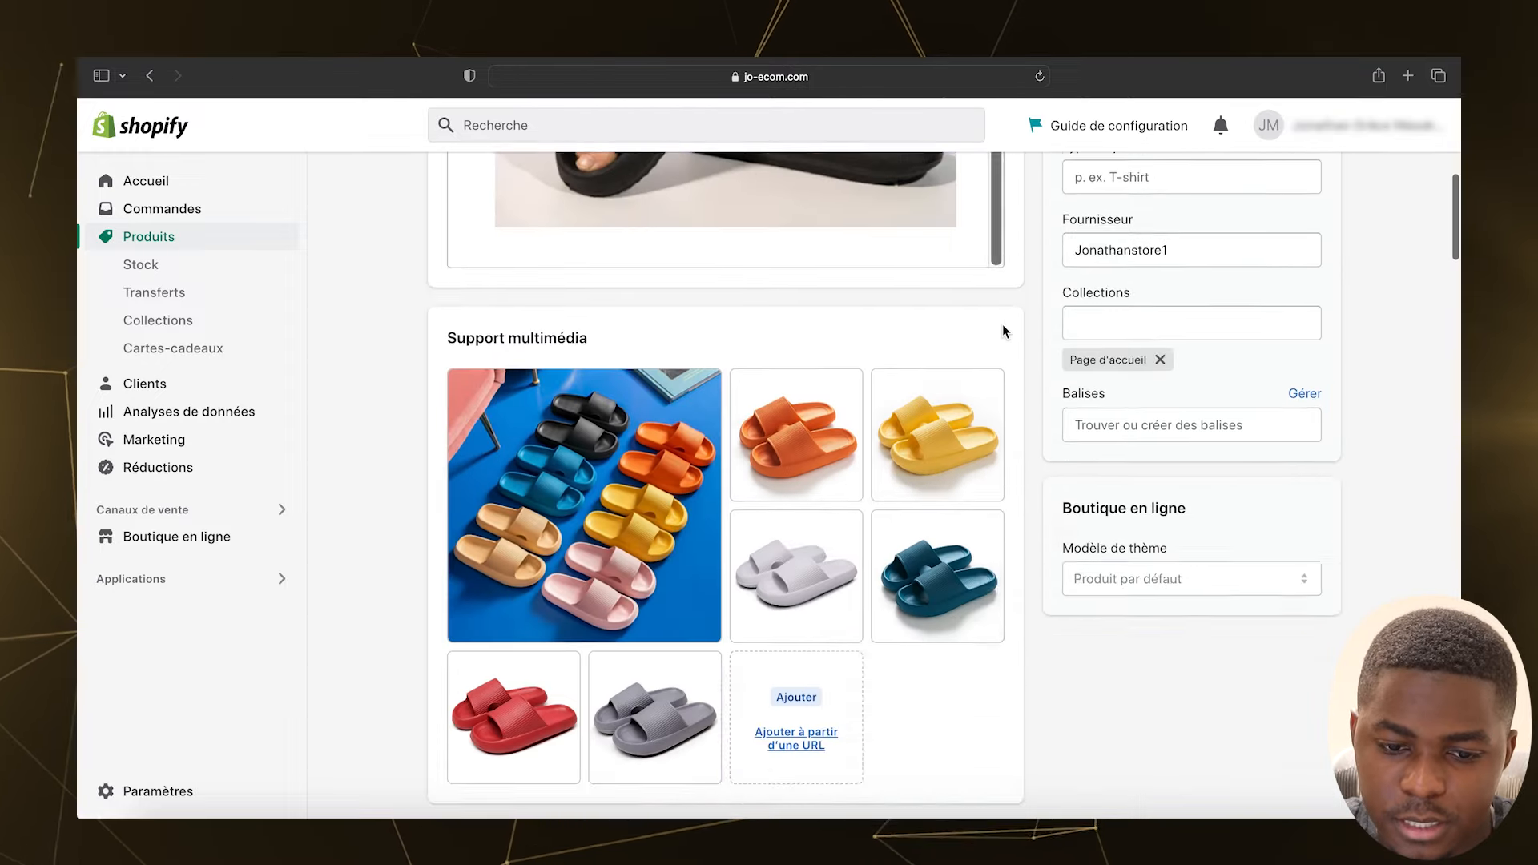
pyautogui.scroll(-5, 1003, 326)
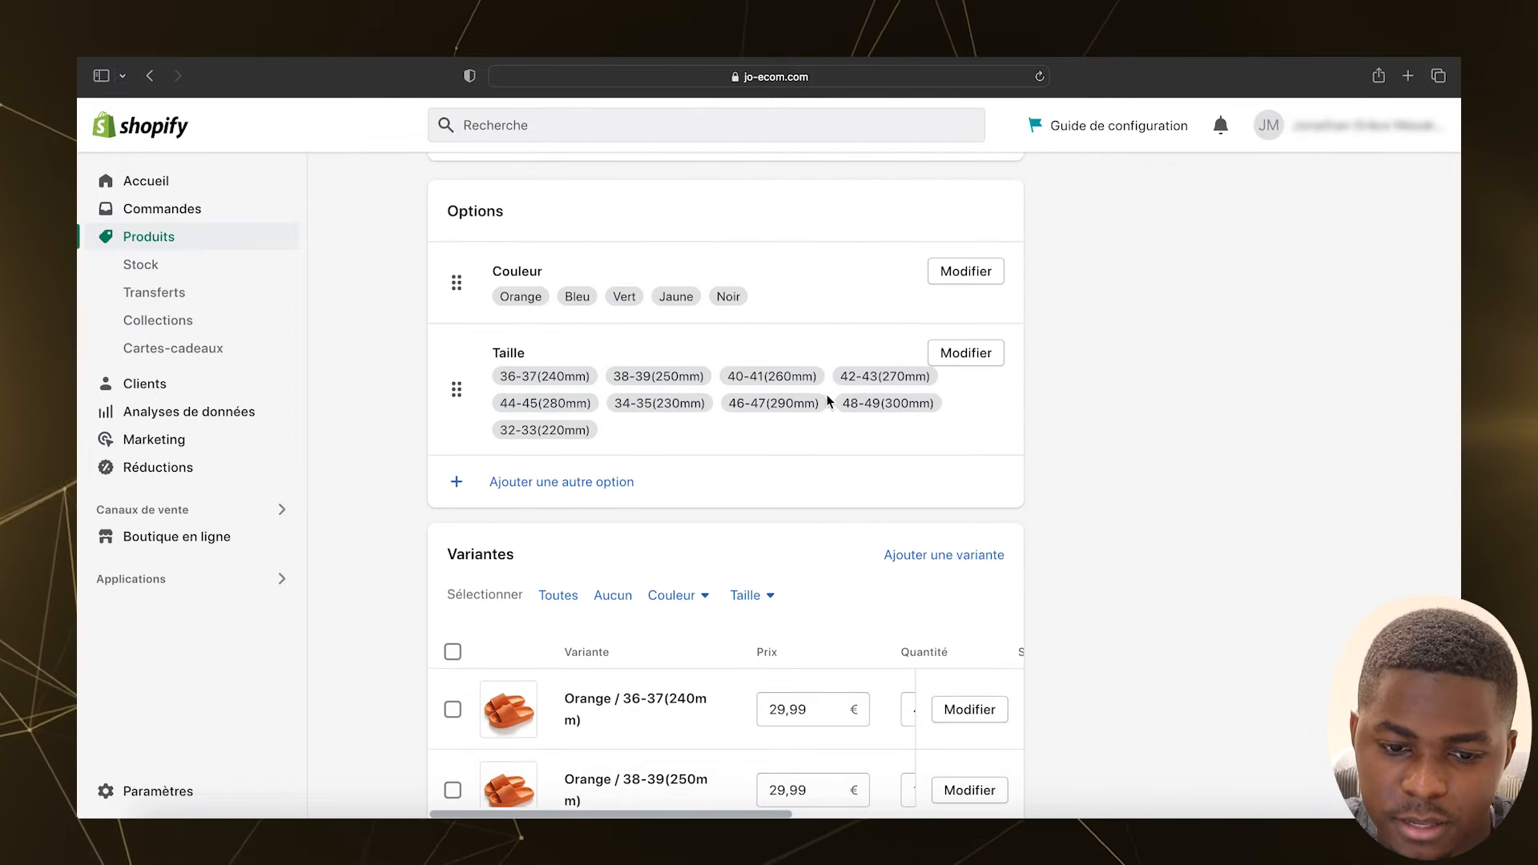
pyautogui.scroll(-14, 828, 400)
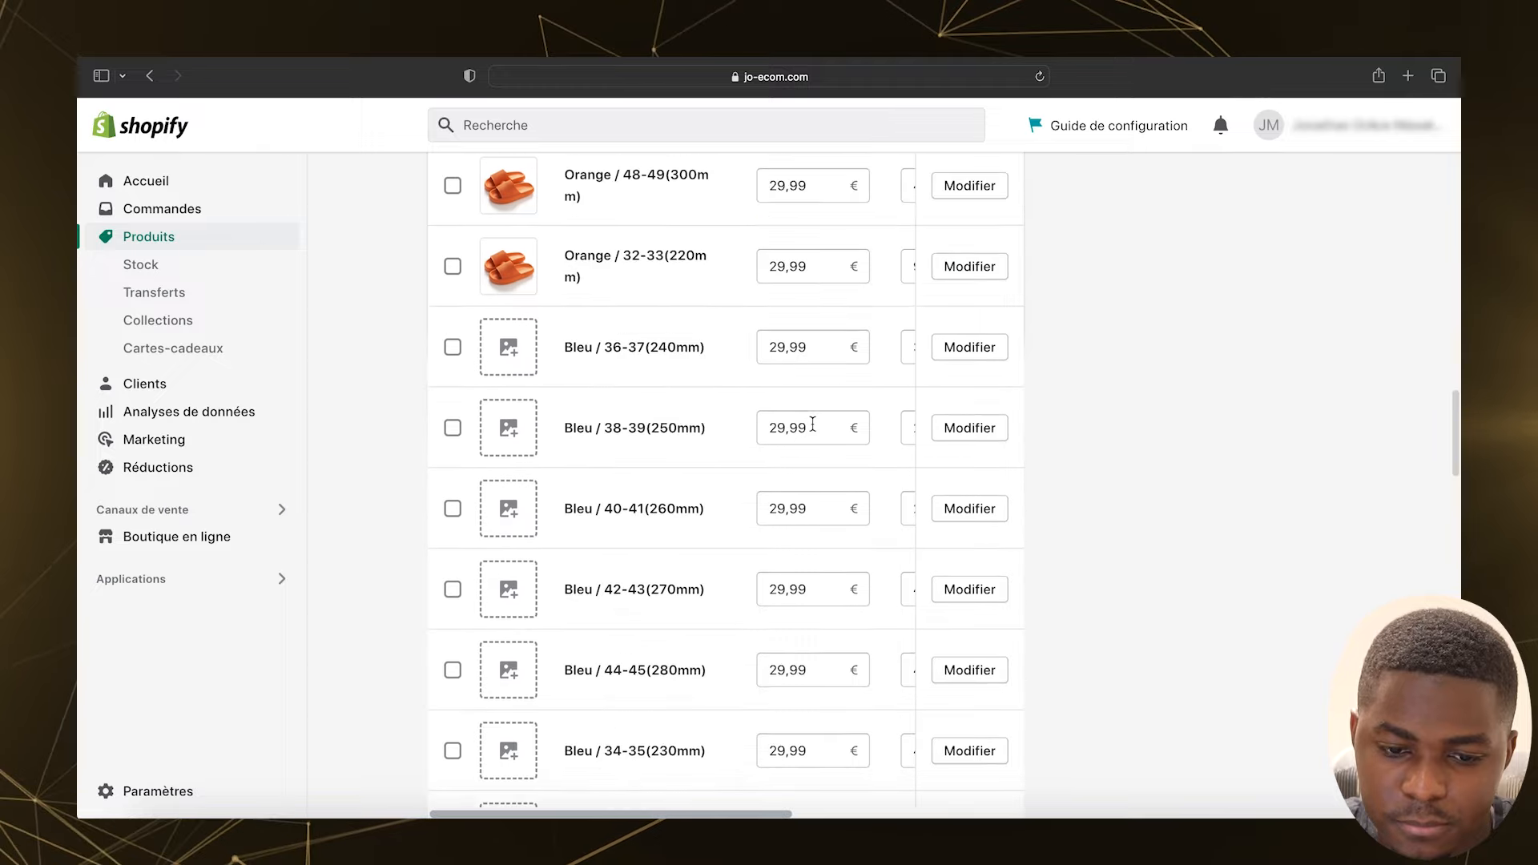
pyautogui.scroll(-10, 812, 424)
pyautogui.click(970, 542)
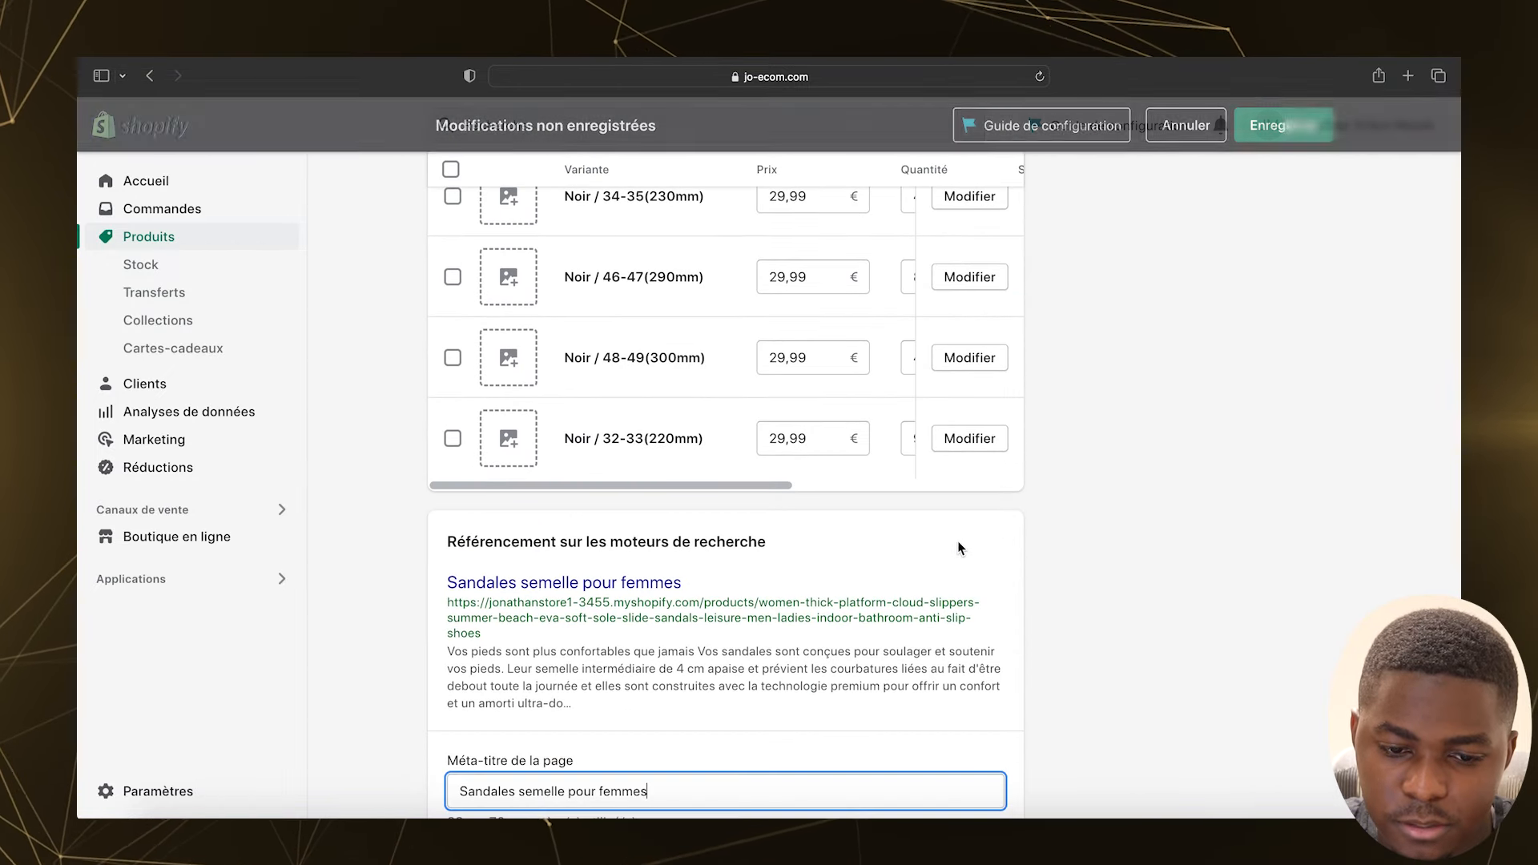
pyautogui.scroll(-3, 959, 548)
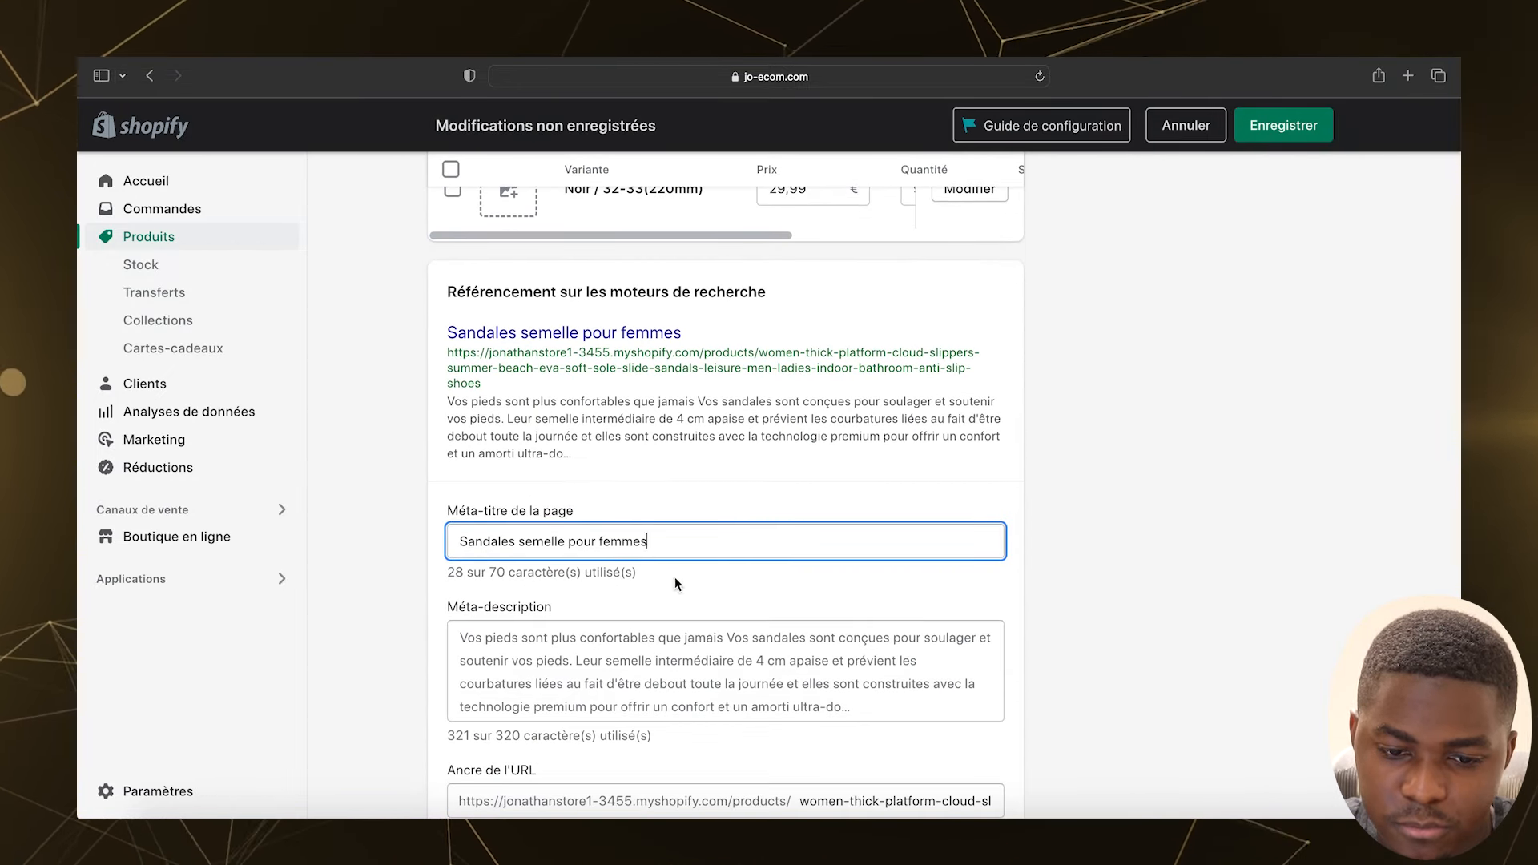
pyautogui.scroll(-2, 695, 705)
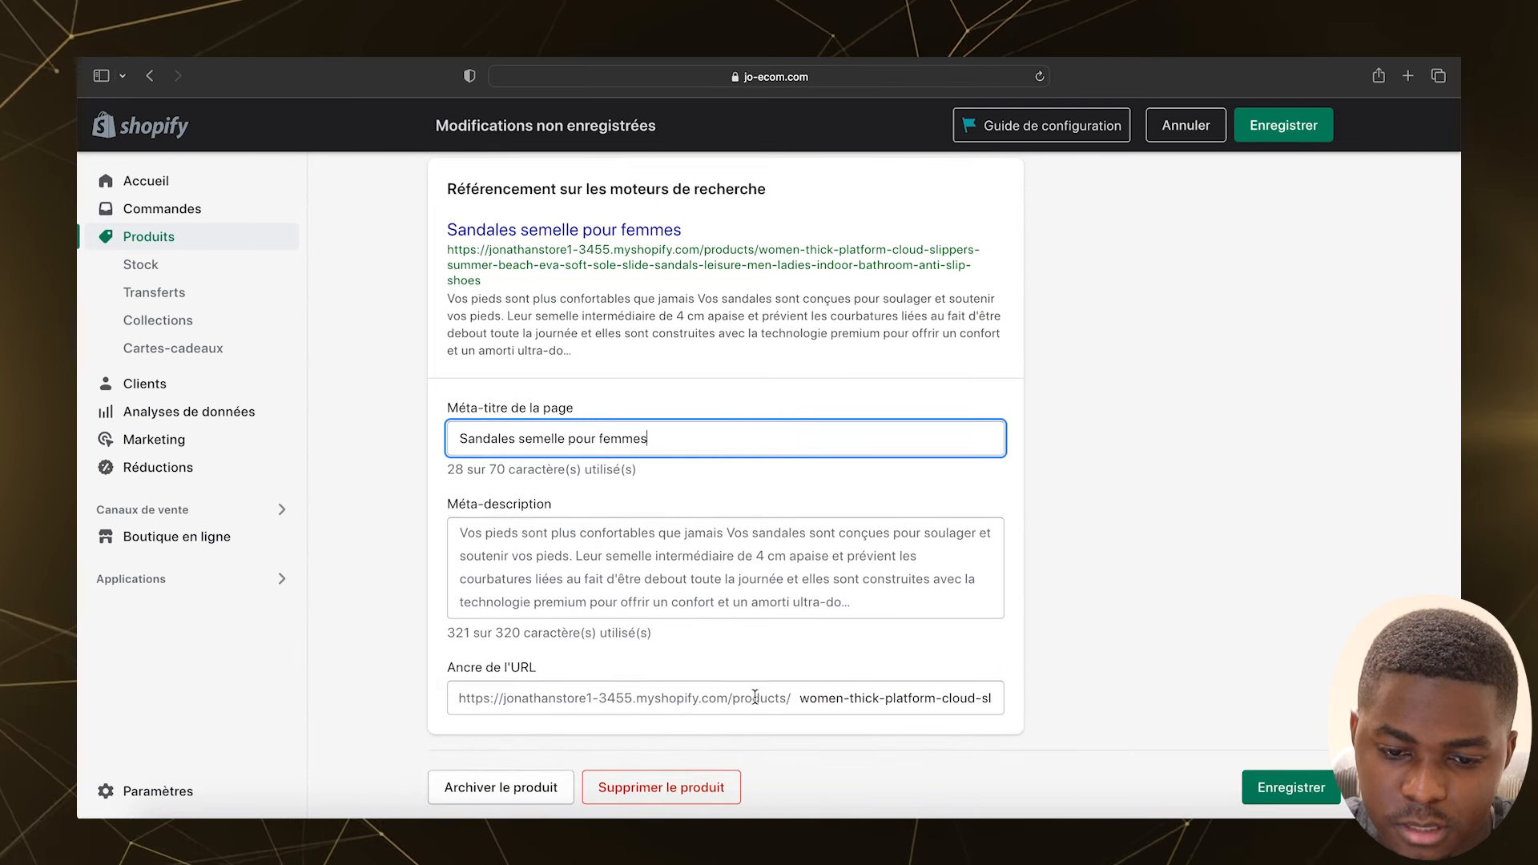
pyautogui.tripleClick(840, 703)
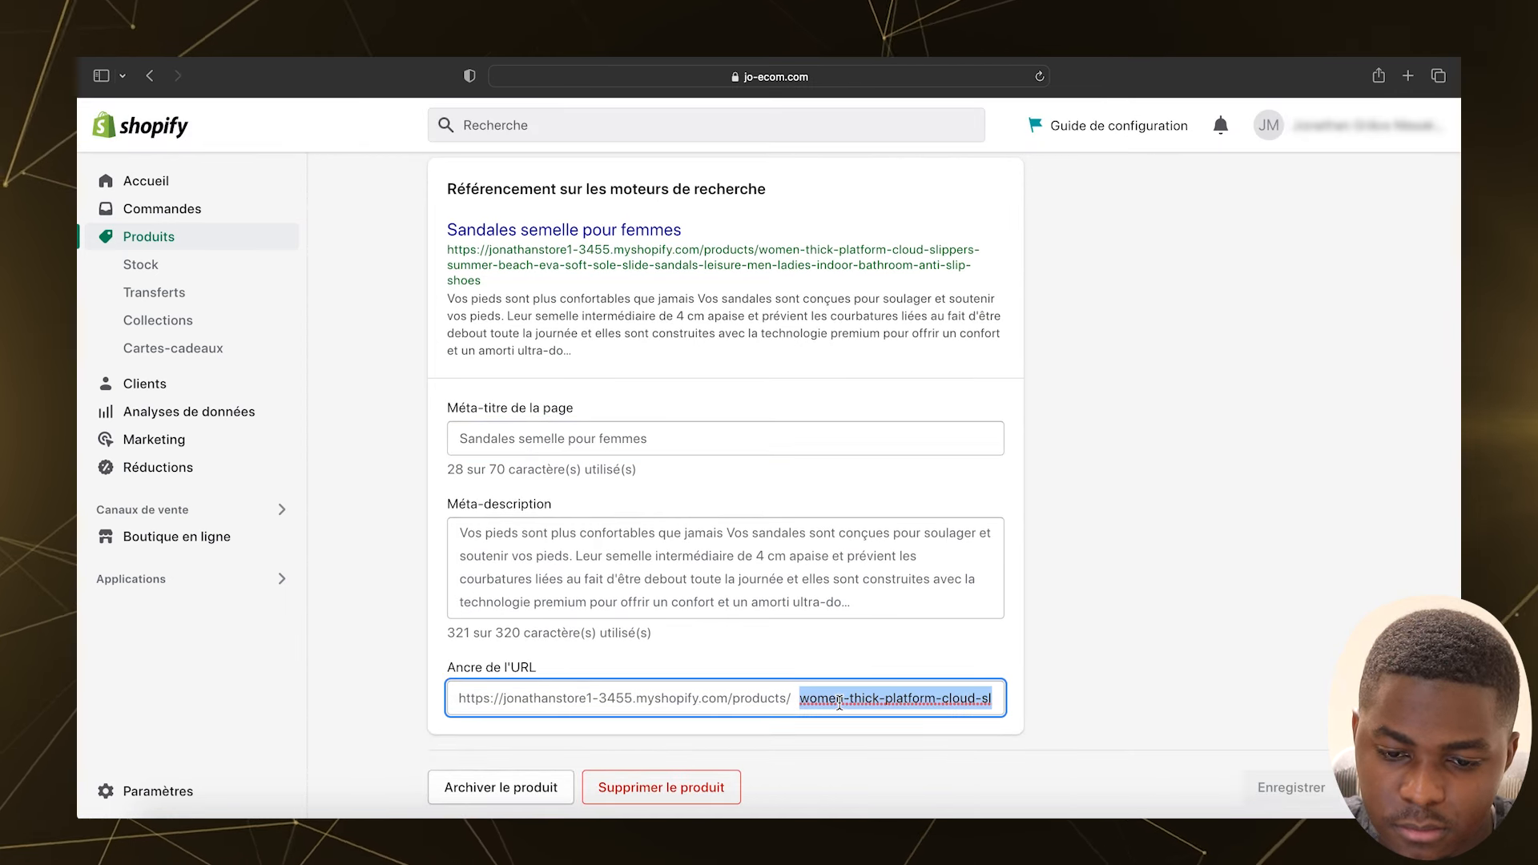
pyautogui.write('sandales-semelle-pour-femmes')
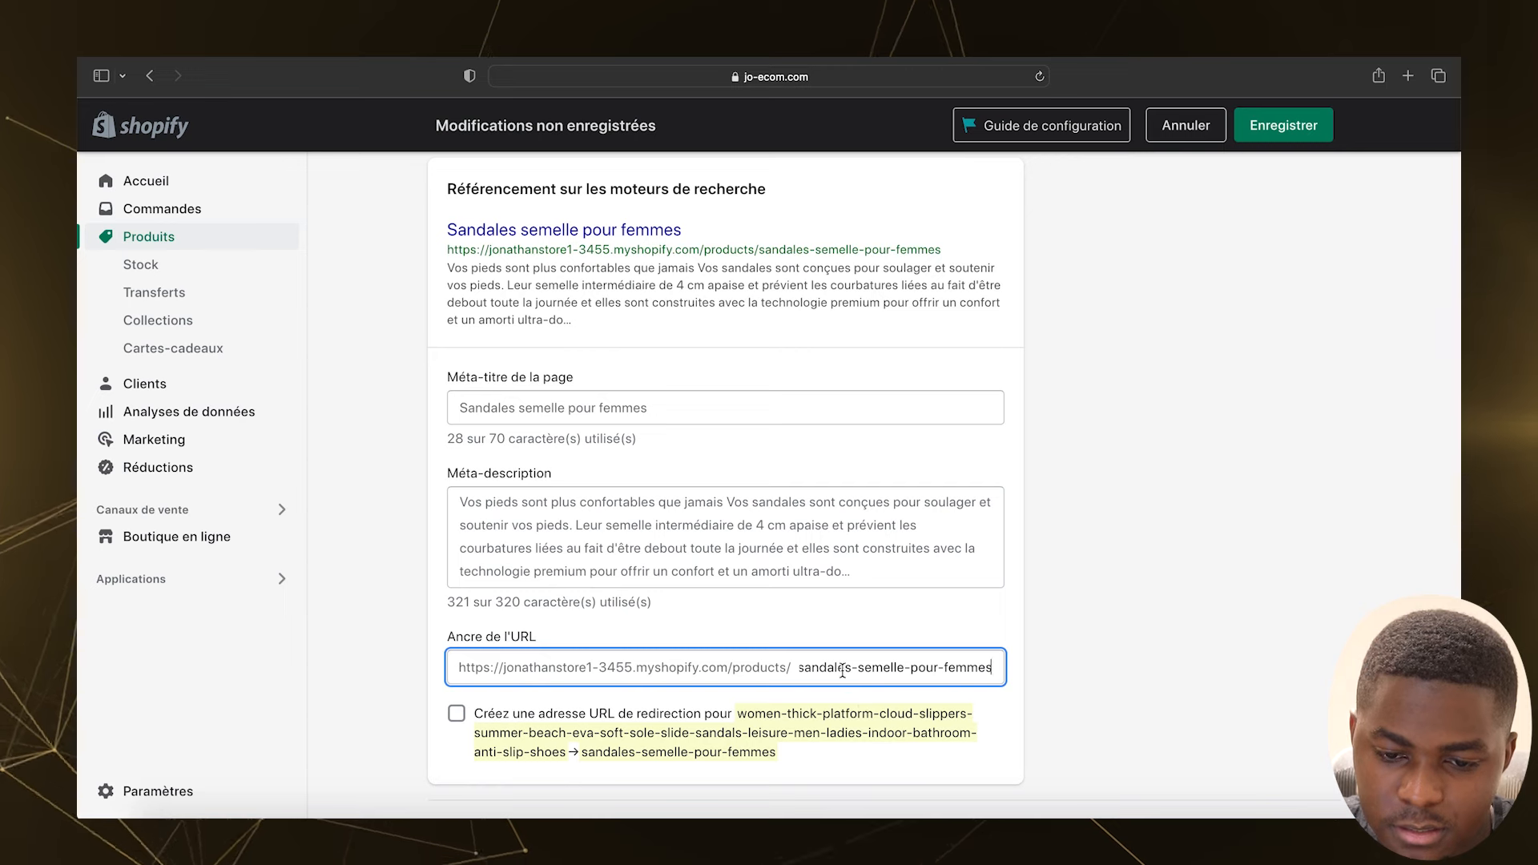
pyautogui.click(1274, 128)
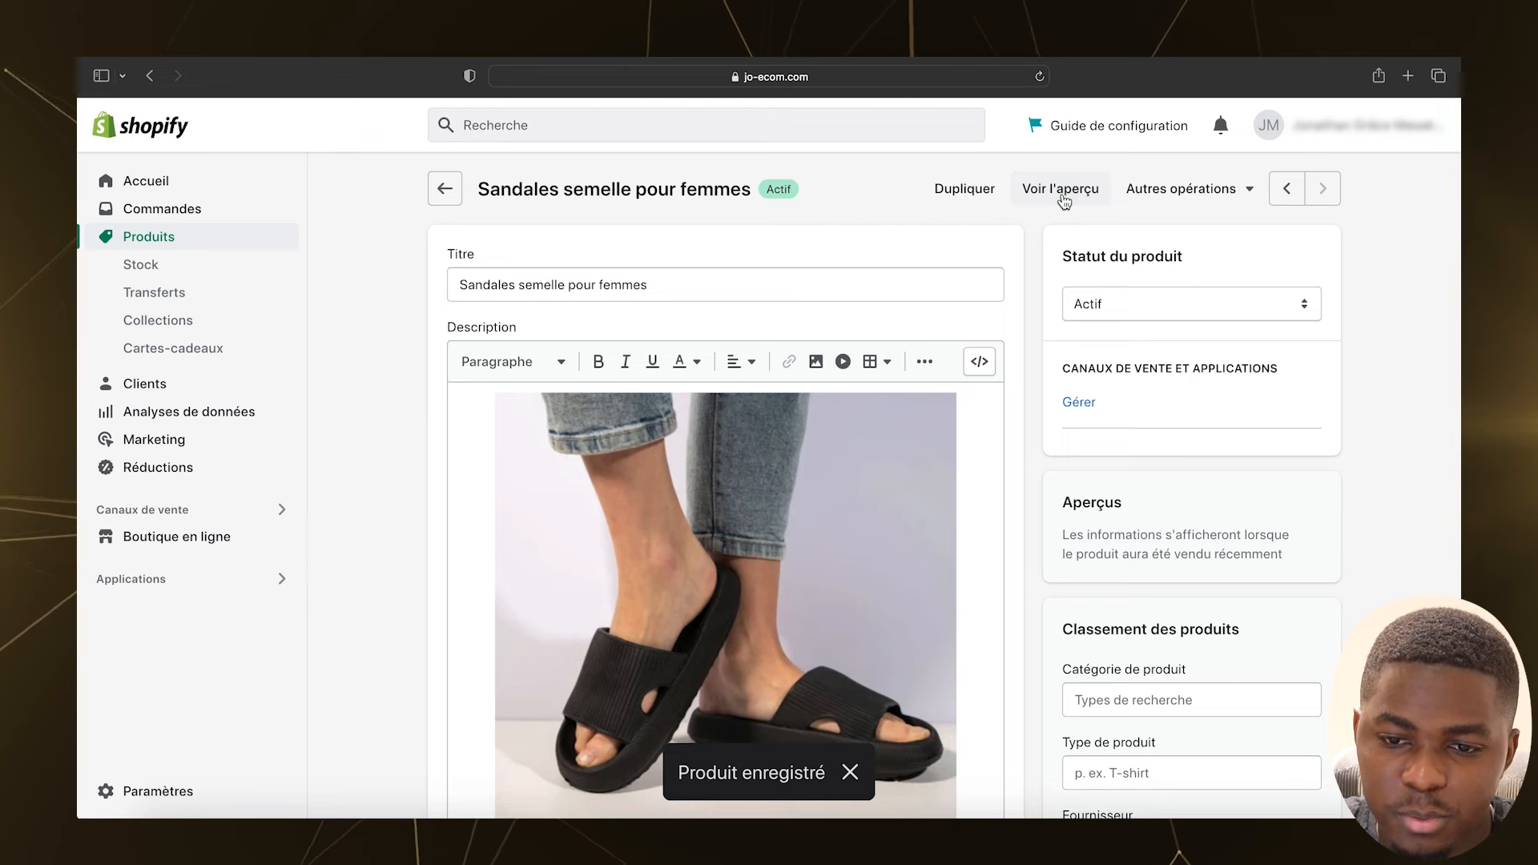
# Step: Preview the sandal product in the online store and examine its price, options, images, description and lower sections
pyautogui.click(1062, 192)
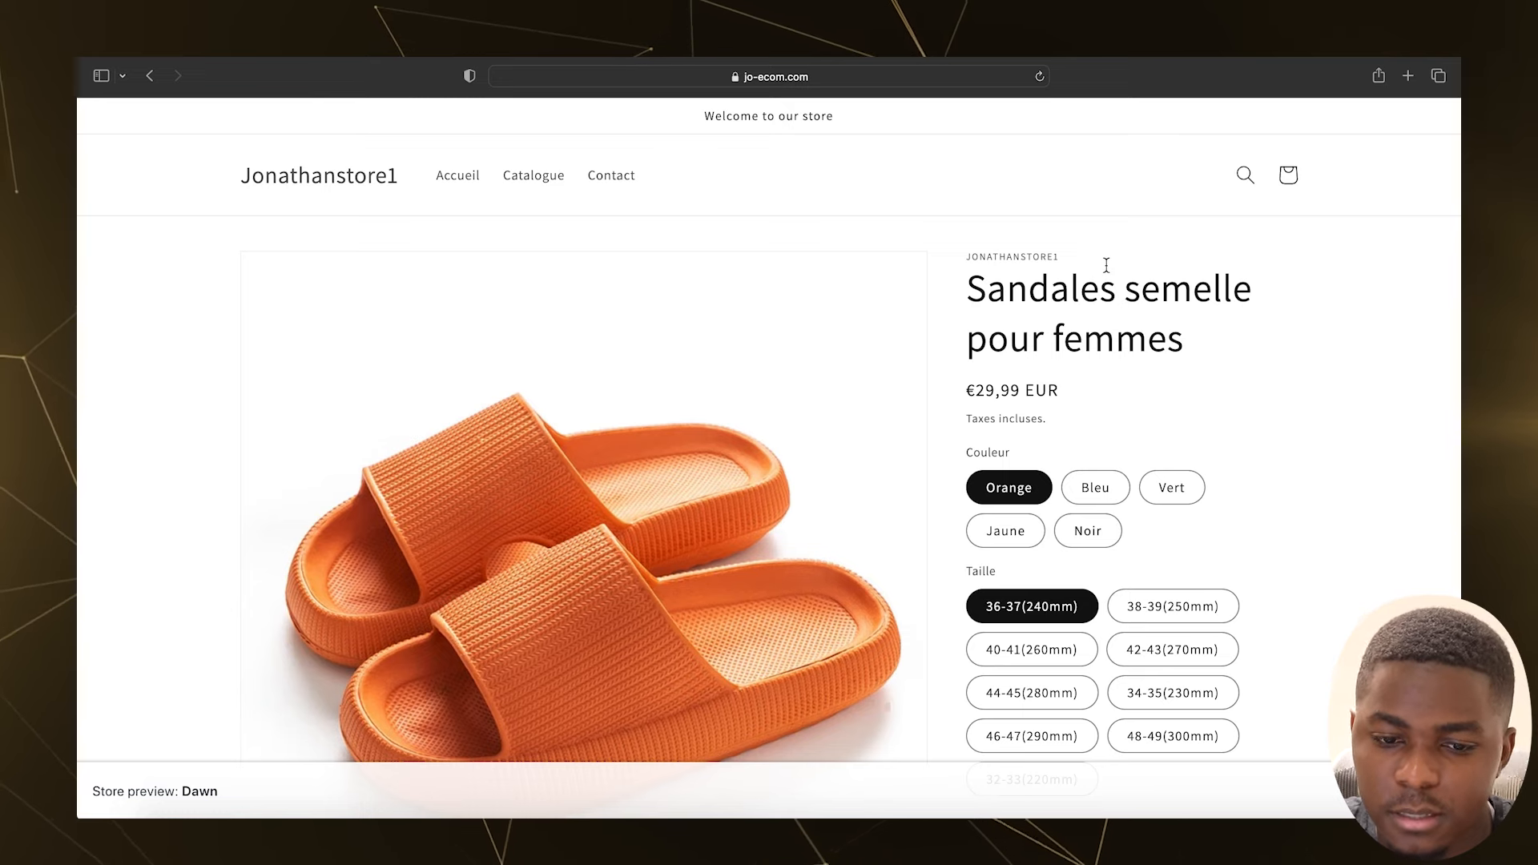
pyautogui.scroll(-1, 1106, 265)
pyautogui.scroll(-1, 1106, 265)
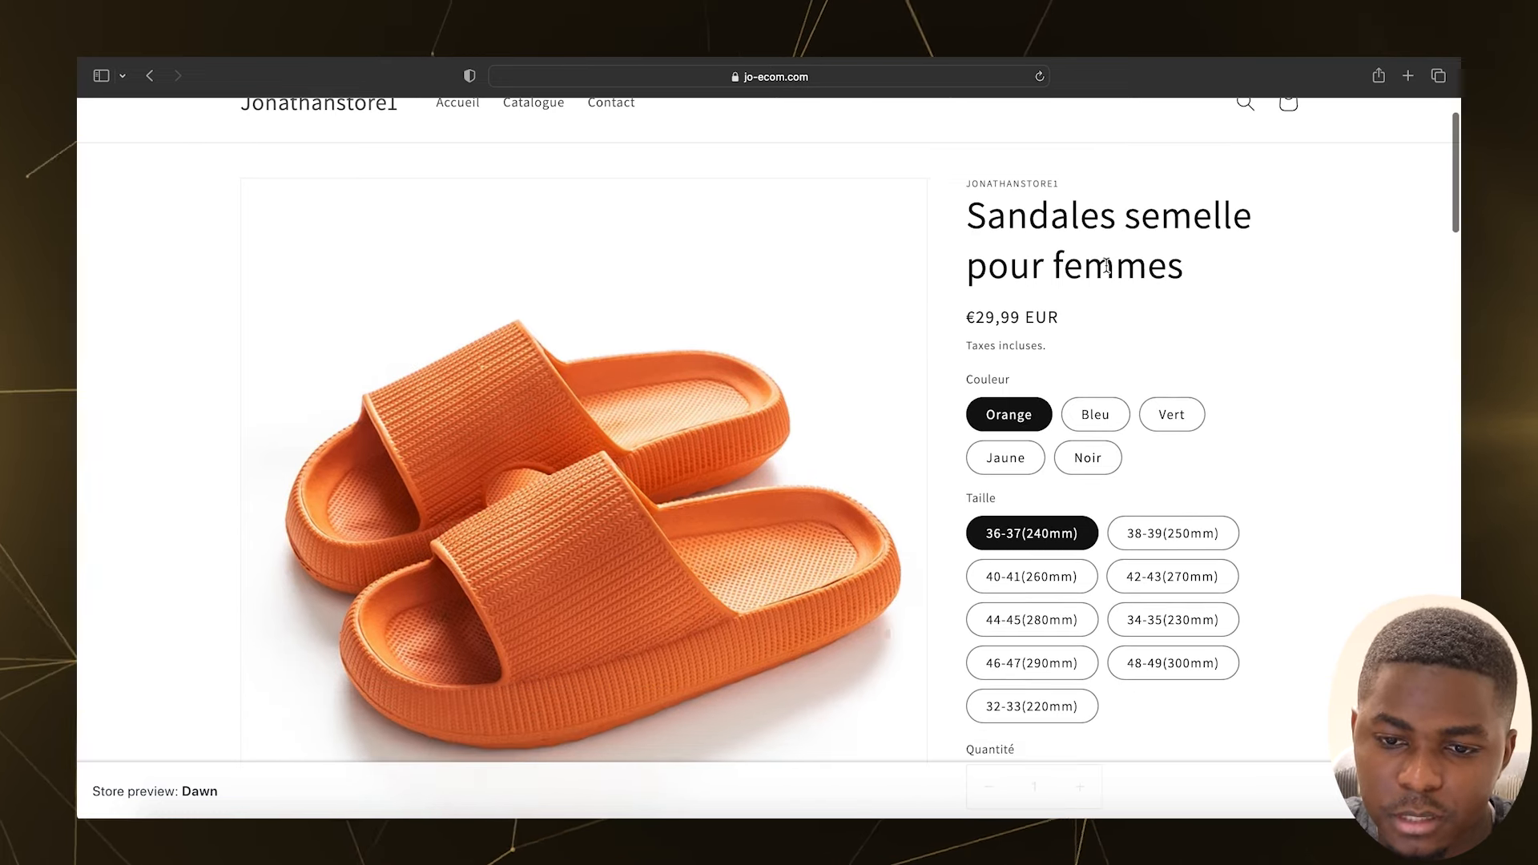
pyautogui.scroll(-3, 1116, 226)
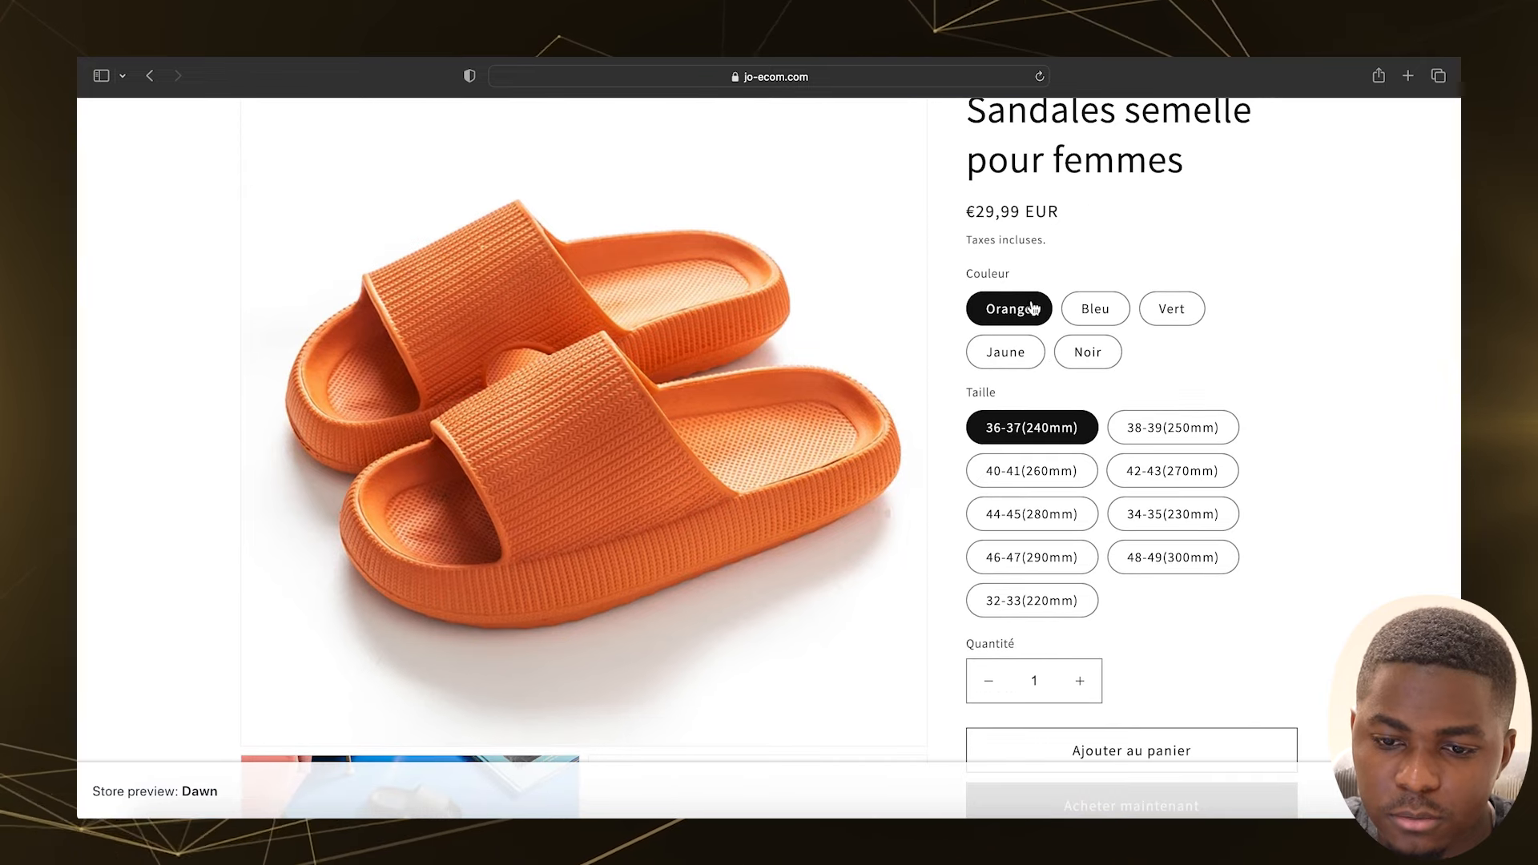
pyautogui.scroll(-10, 1034, 309)
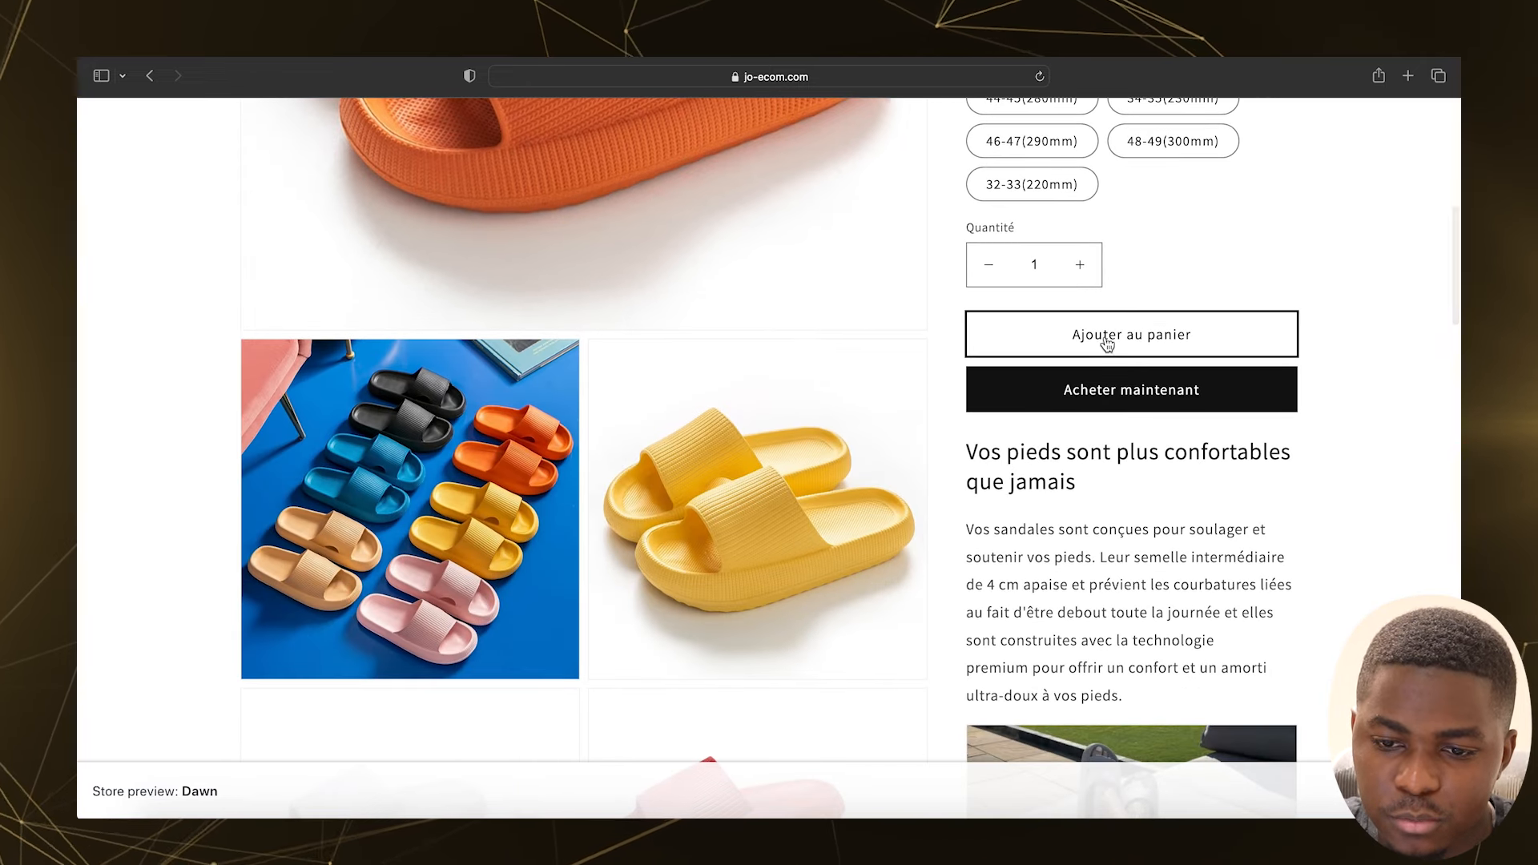
pyautogui.scroll(-11, 1108, 376)
pyautogui.scroll(-20, 1108, 427)
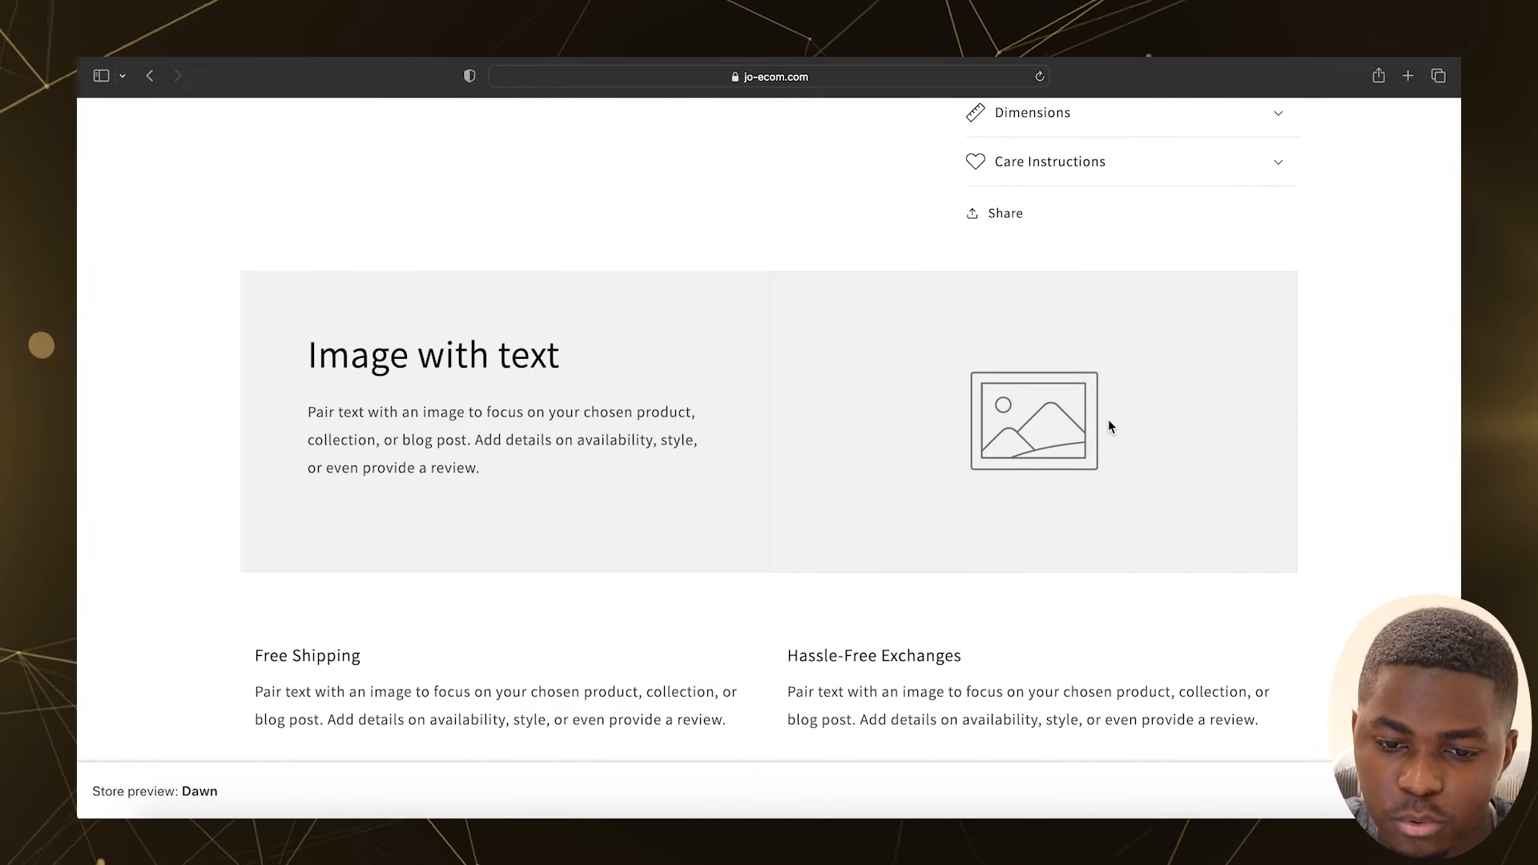
pyautogui.scroll(20, 1108, 419)
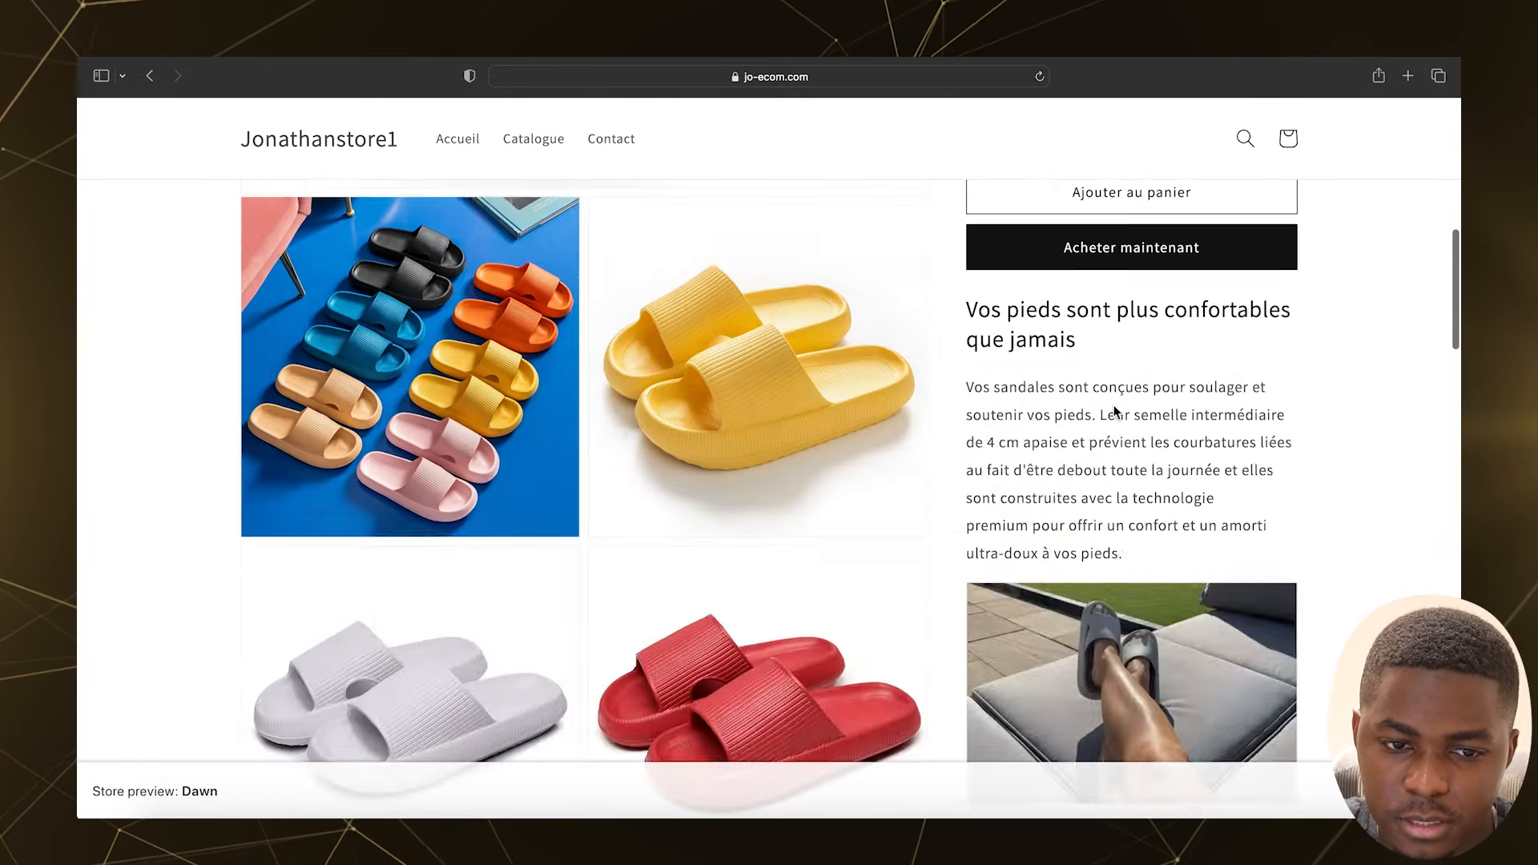
pyautogui.scroll(5, 1113, 410)
# Step: Open the store's home page in the preview and look through its sections
pyautogui.click(319, 138)
pyautogui.scroll(-1, 277, 237)
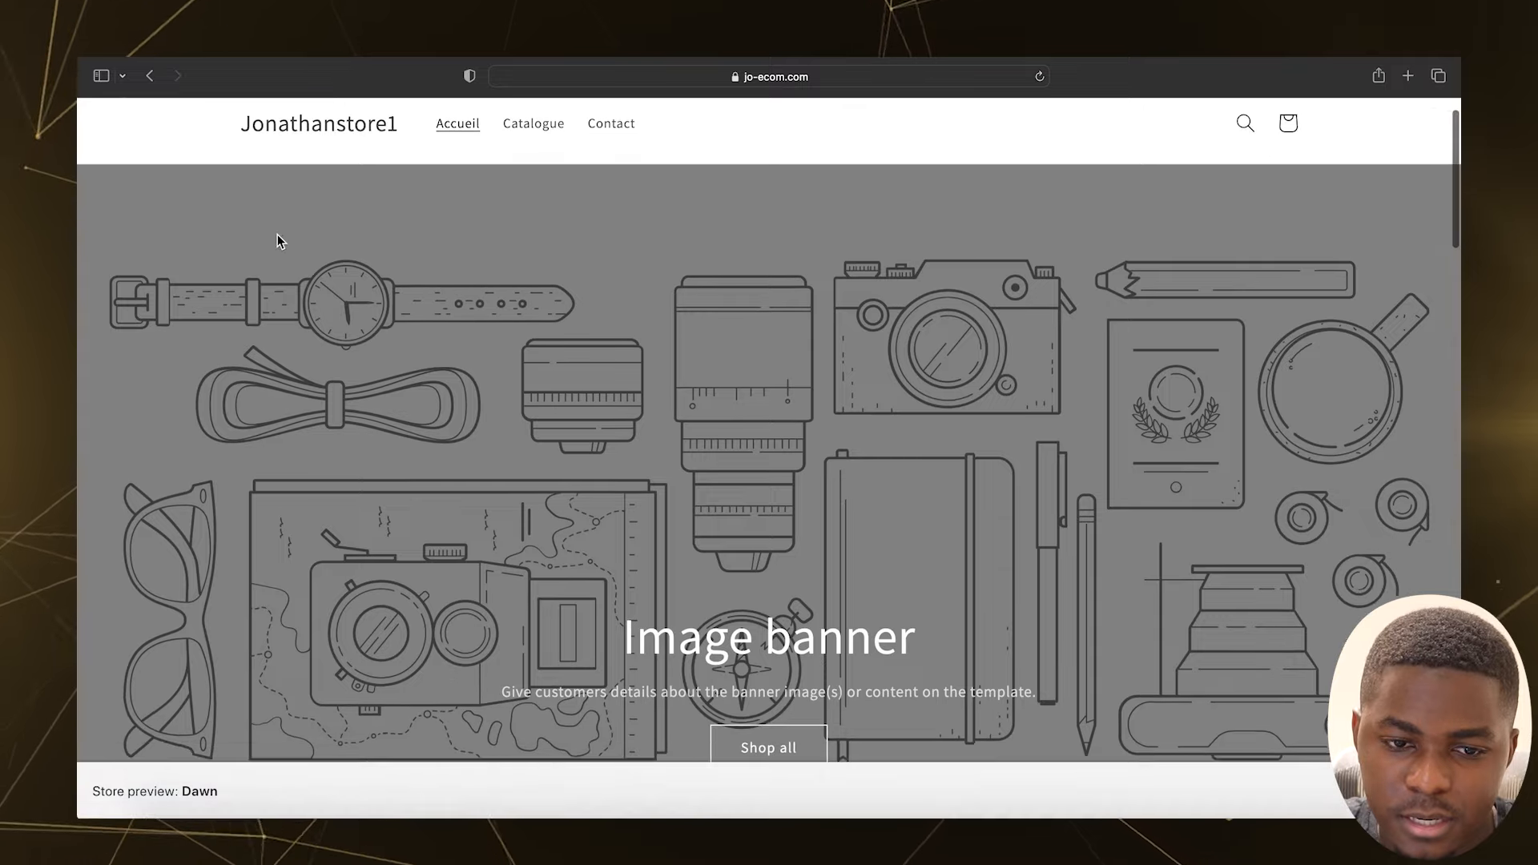
pyautogui.scroll(-15, 277, 234)
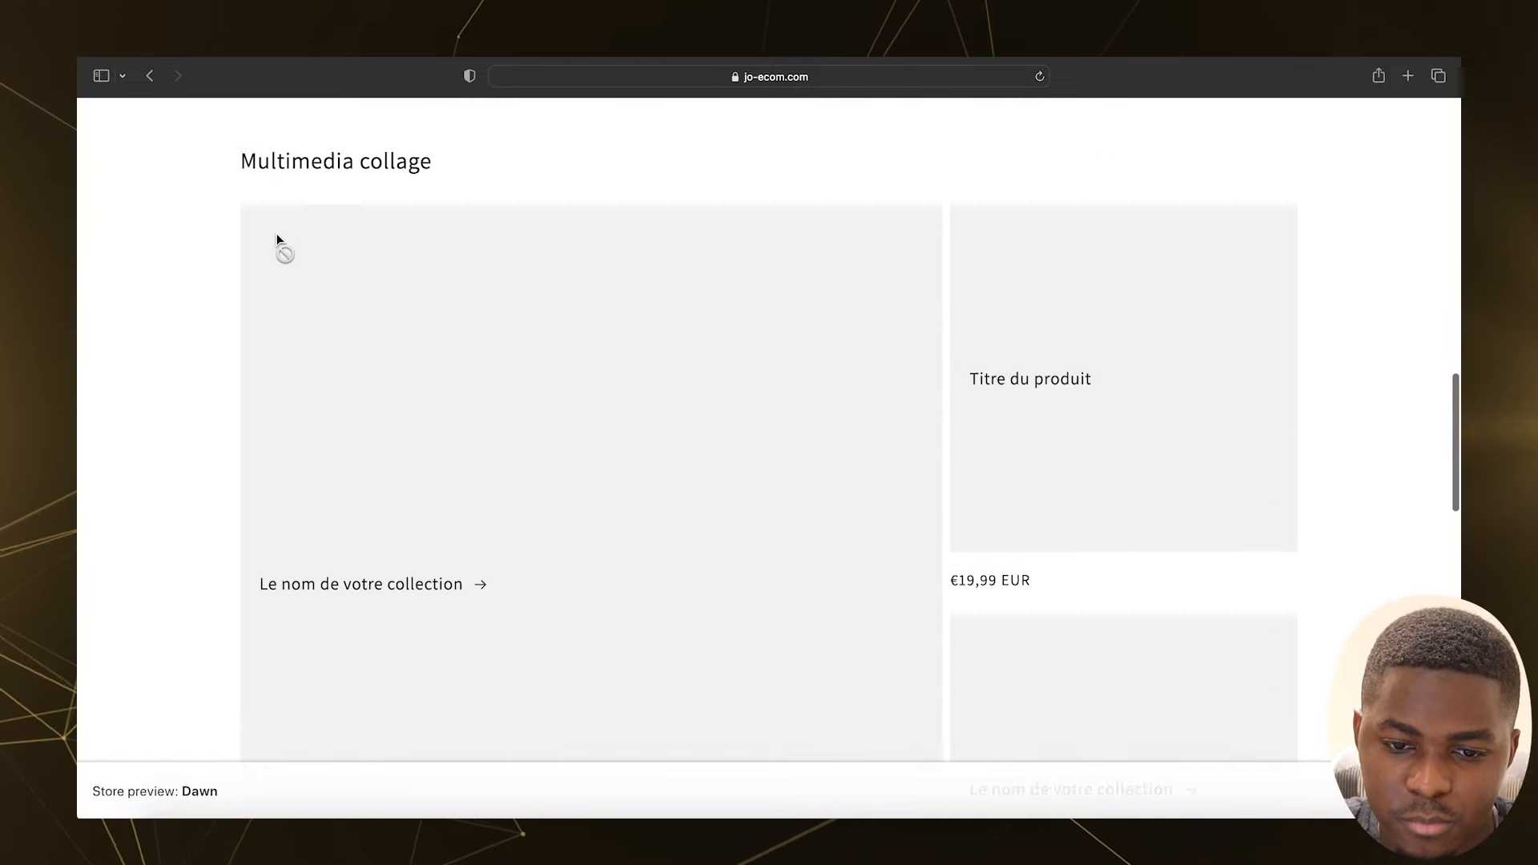
# Step: Look through the rest of the store's home page, and open its Catalogue and Contact pages in the preview
pyautogui.scroll(-15, 277, 239)
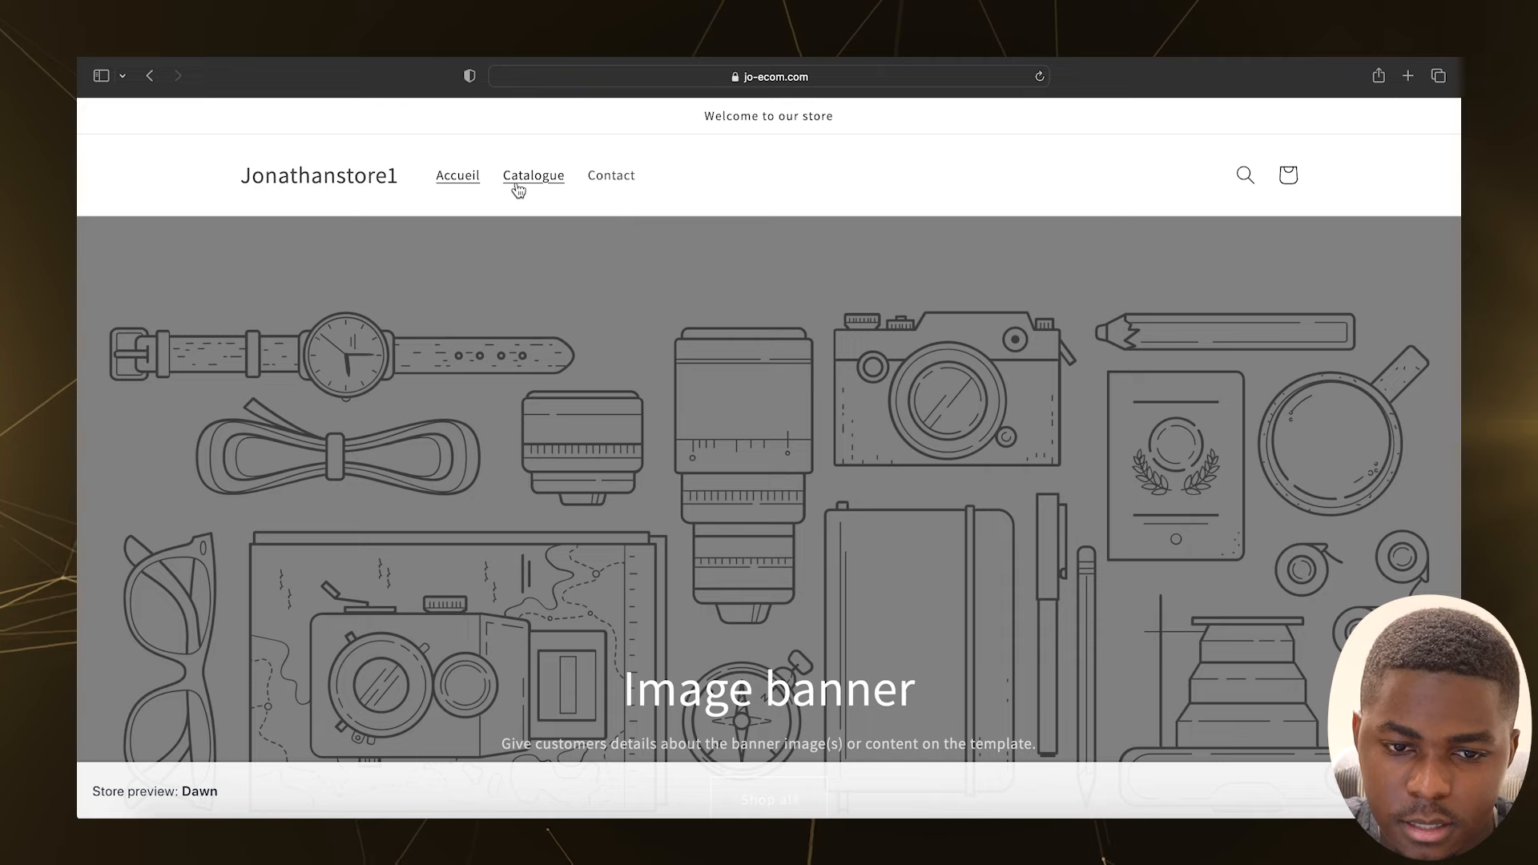
pyautogui.click(517, 181)
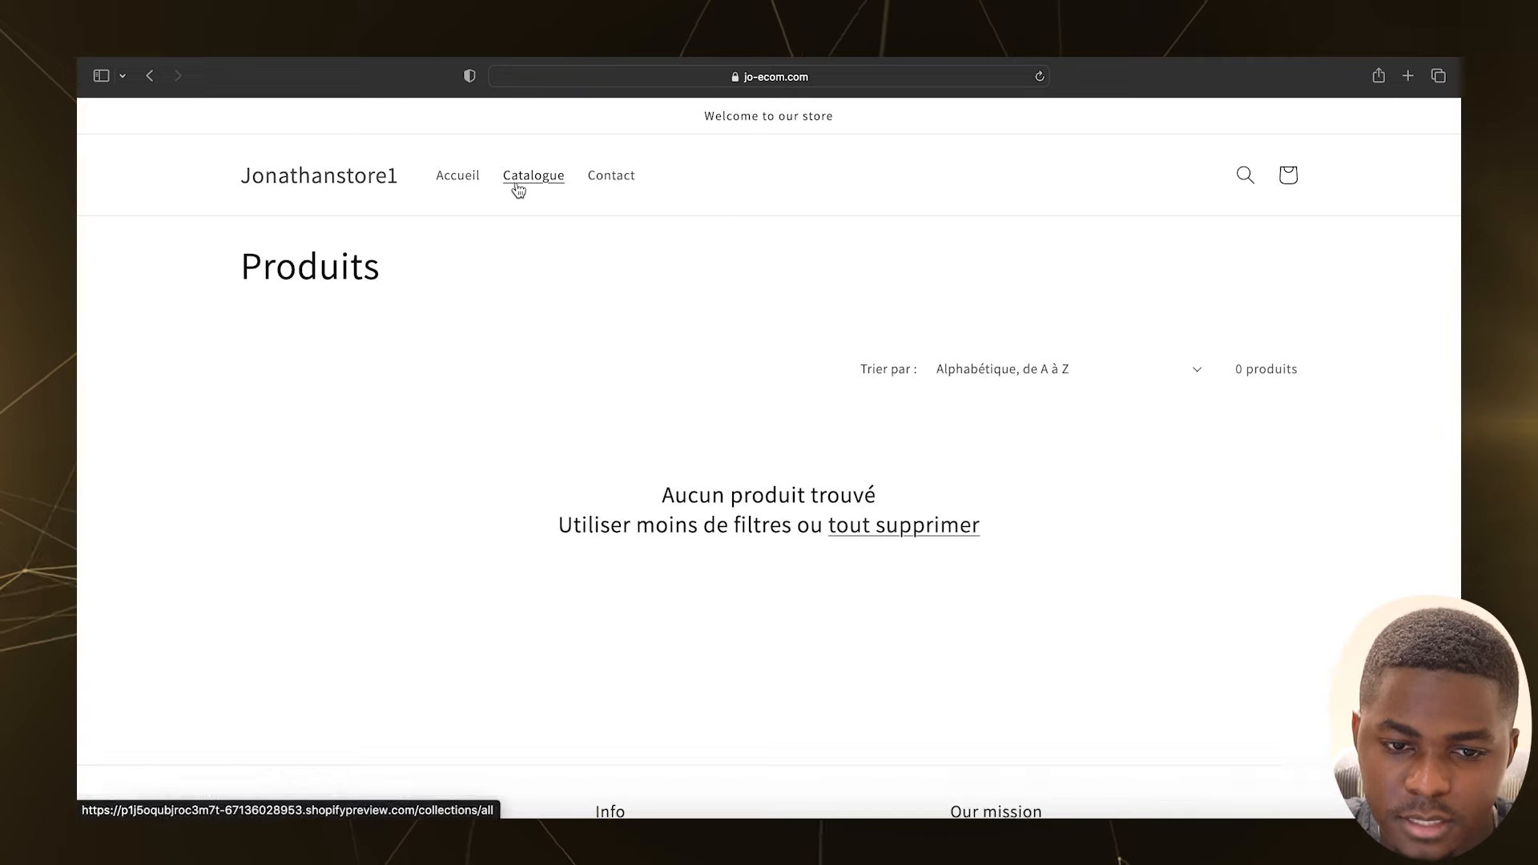
pyautogui.click(599, 186)
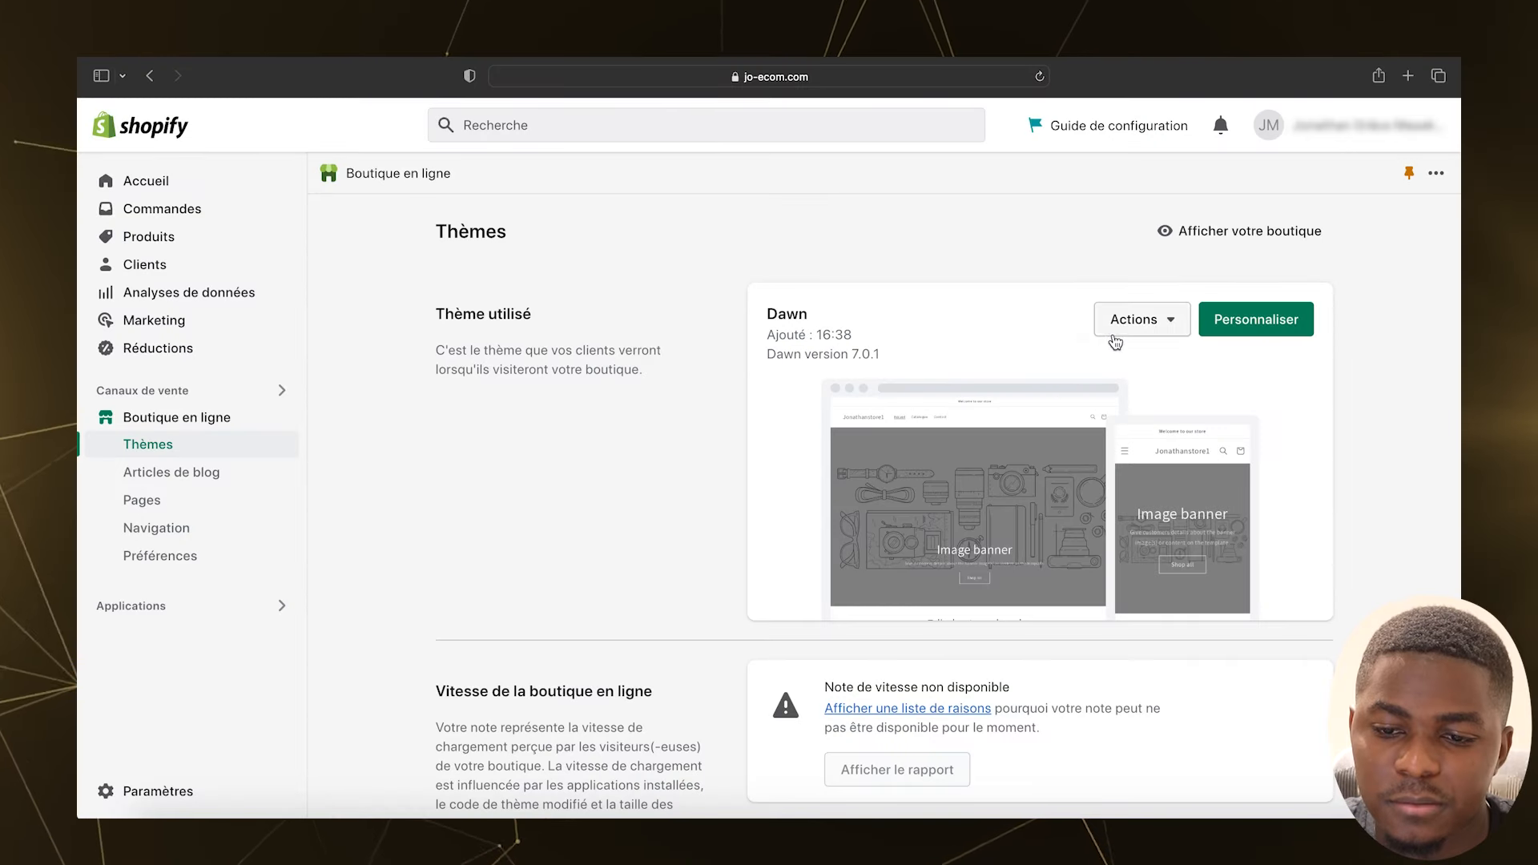
# Step: View the online store with the current Dawn theme, and return to the theme overview
pyautogui.click(1113, 334)
pyautogui.click(1046, 365)
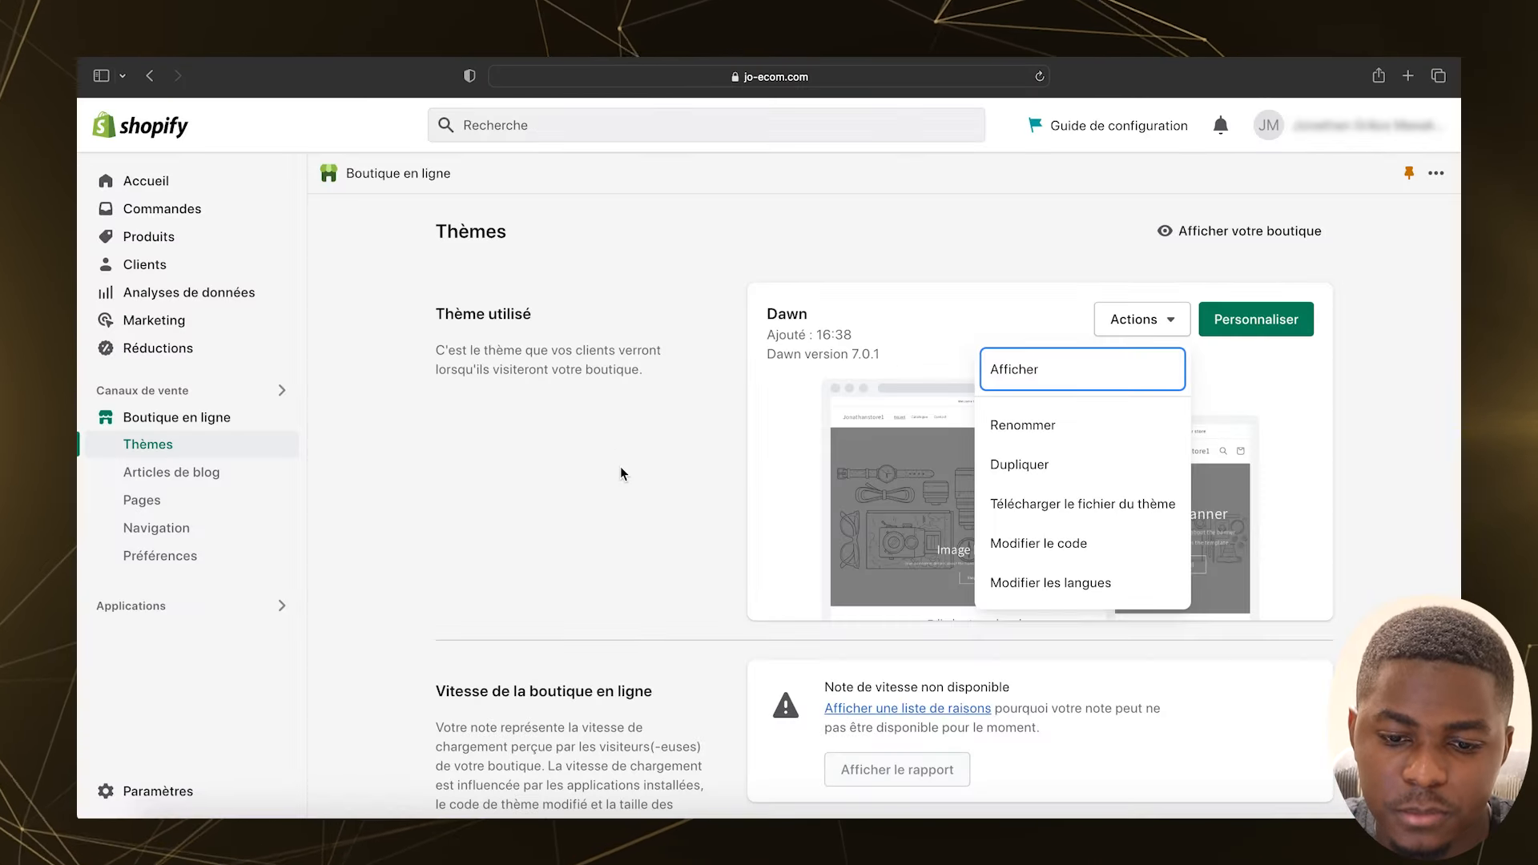
pyautogui.scroll(-2, 620, 466)
pyautogui.click(620, 467)
# Step: Add the free Sense theme to the theme library
pyautogui.scroll(-3, 620, 466)
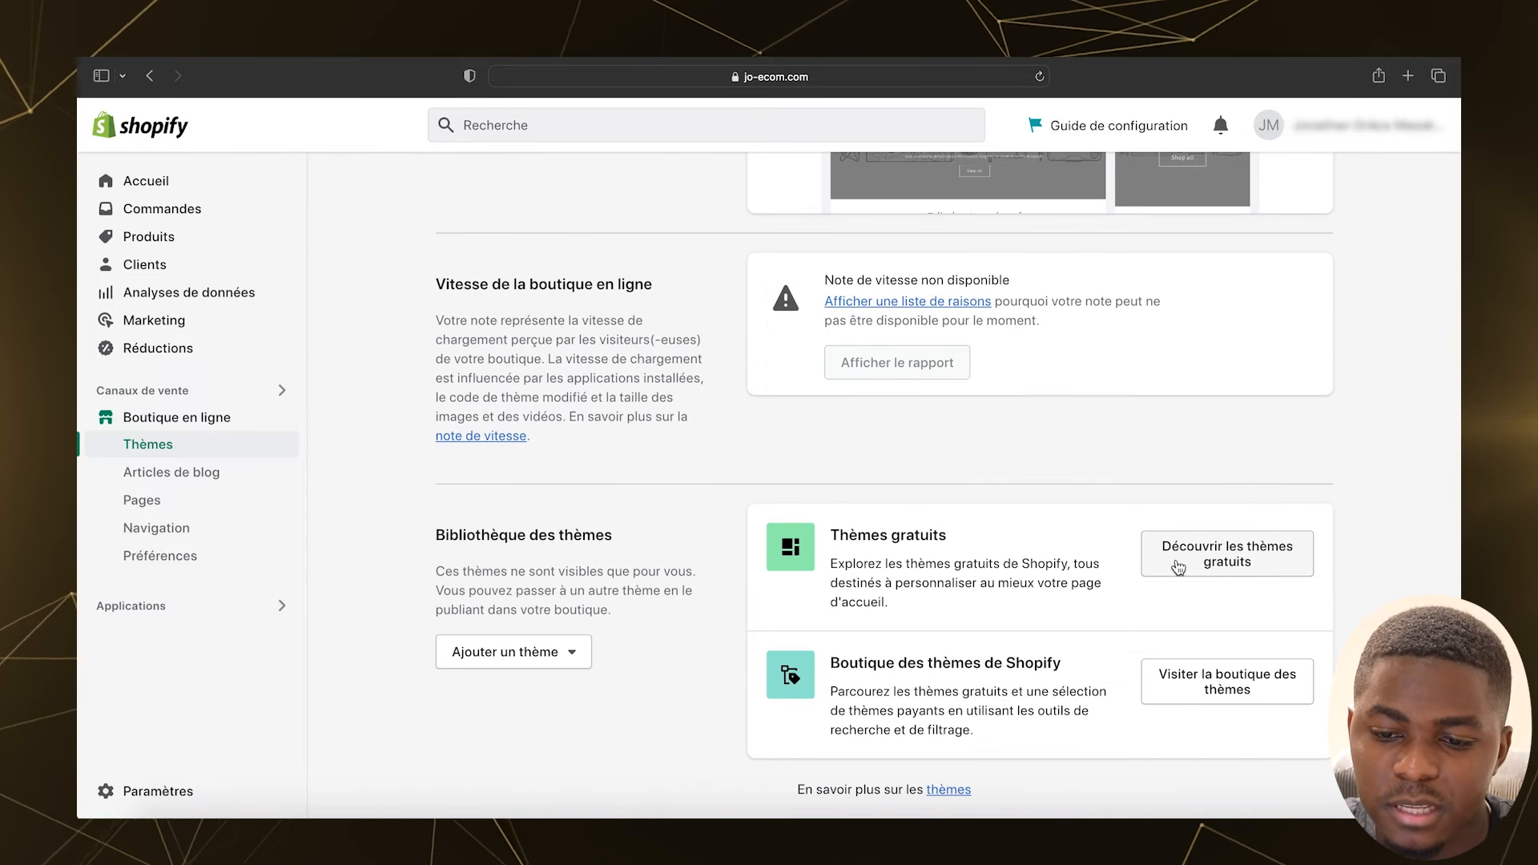
pyautogui.click(1146, 567)
pyautogui.scroll(-1, 913, 510)
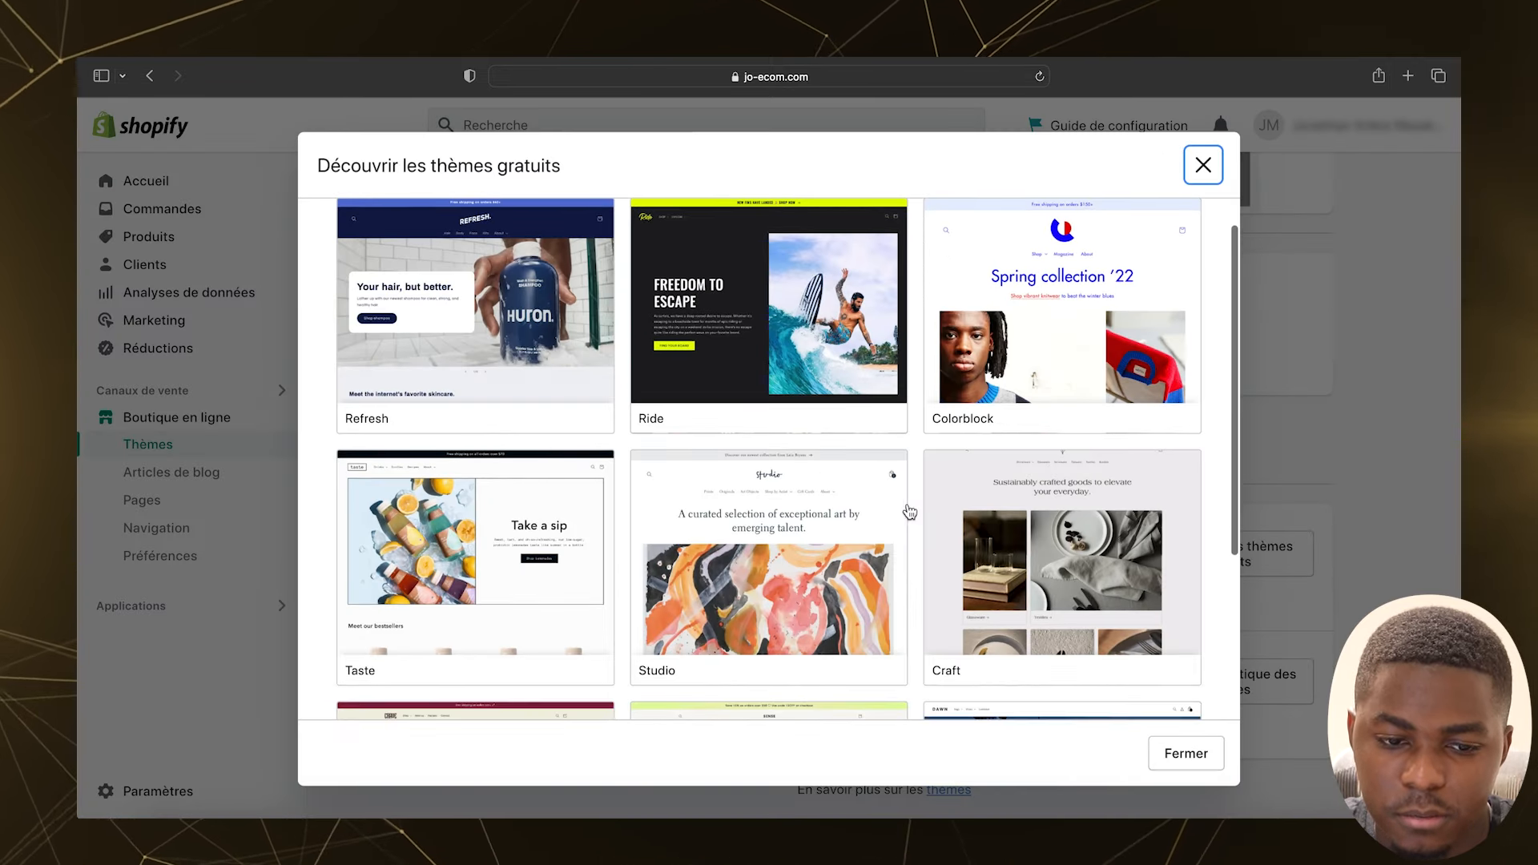
pyautogui.scroll(-5, 947, 427)
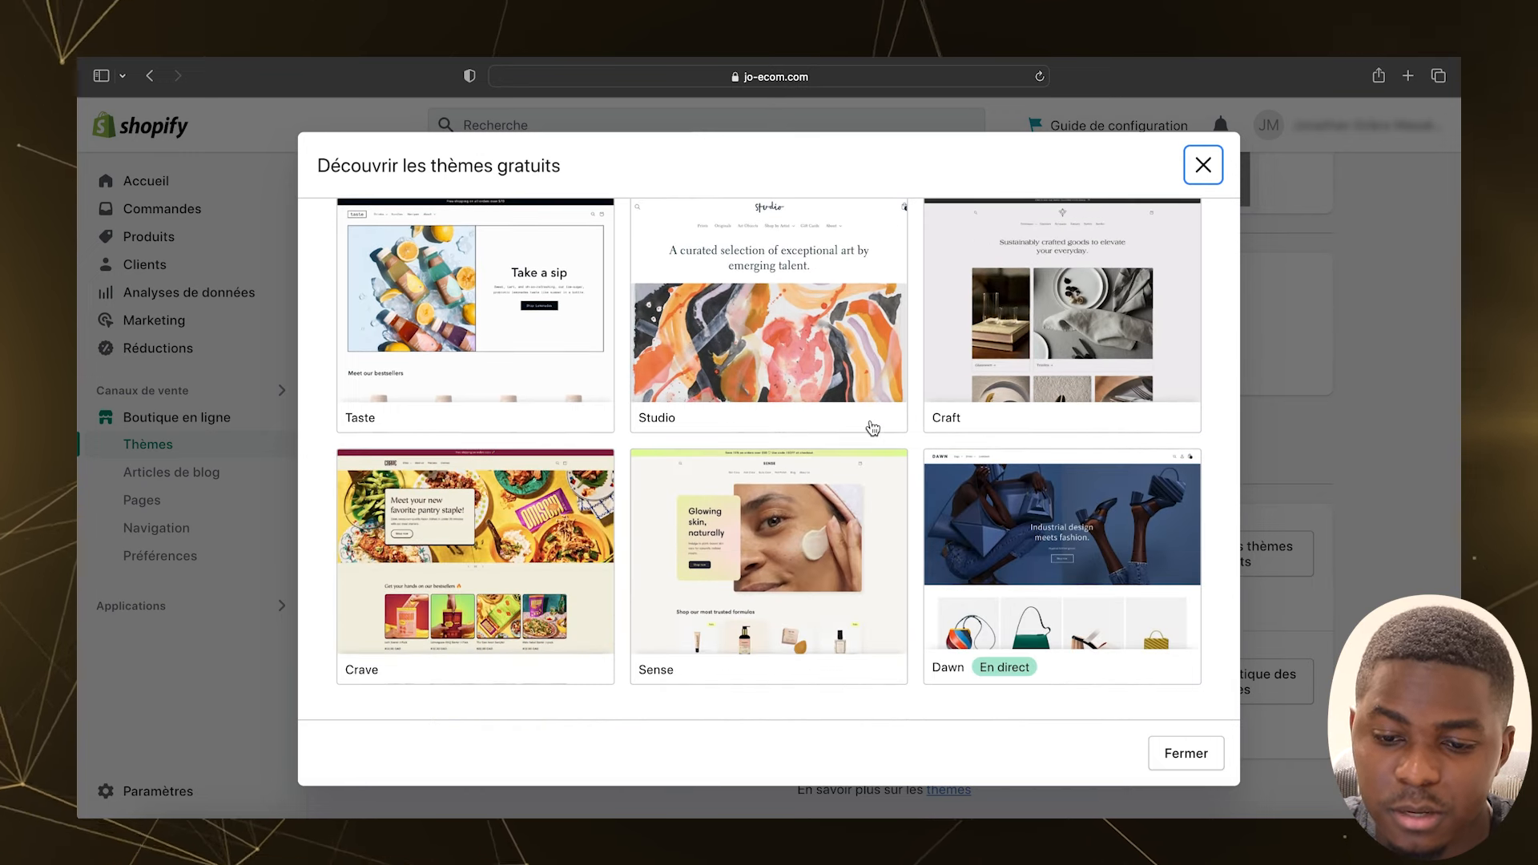
pyautogui.click(881, 553)
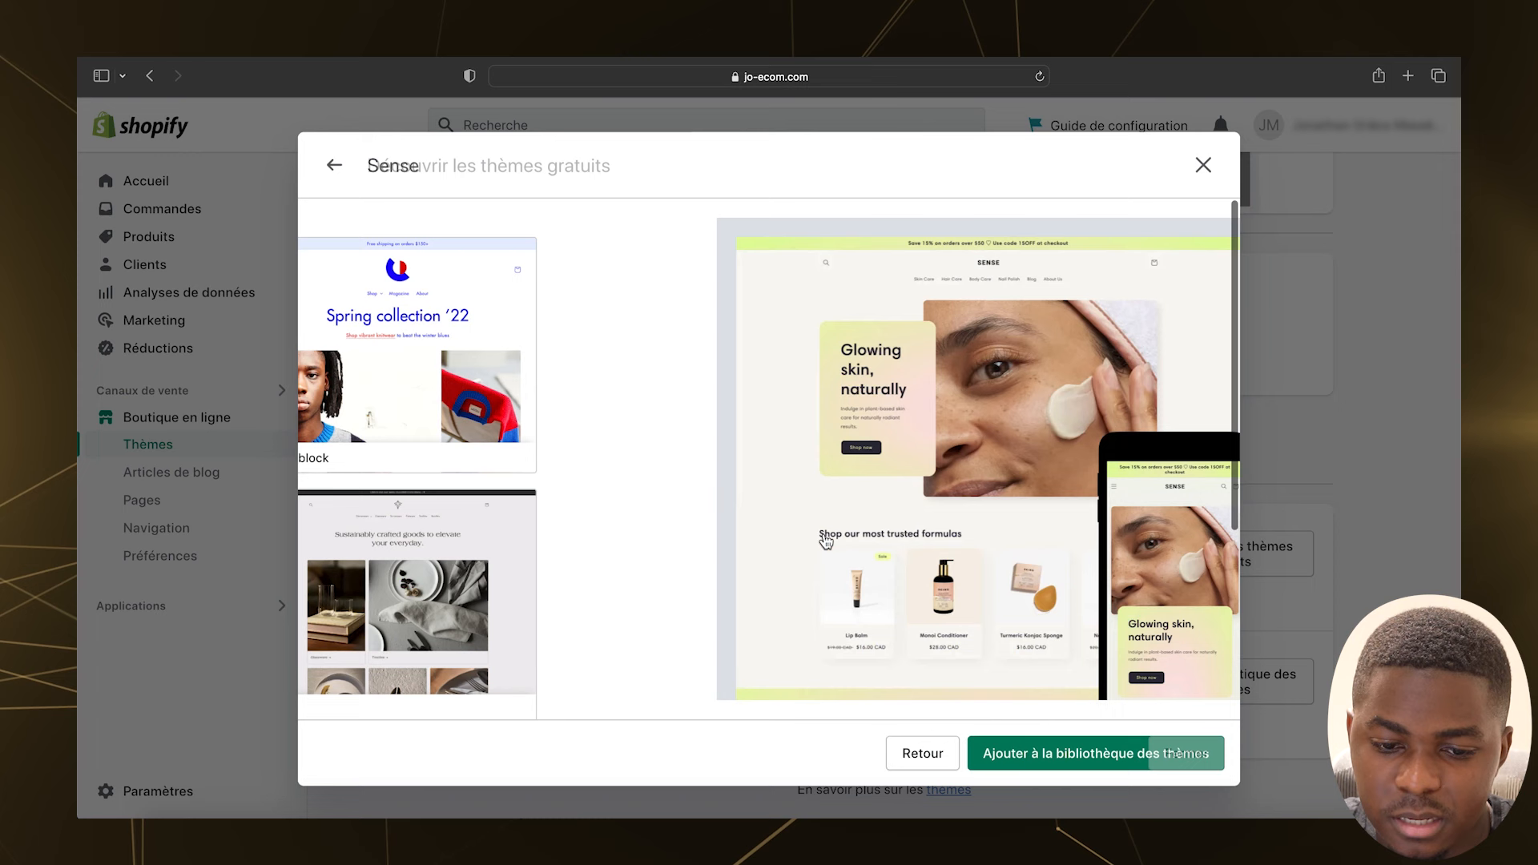
pyautogui.click(1038, 749)
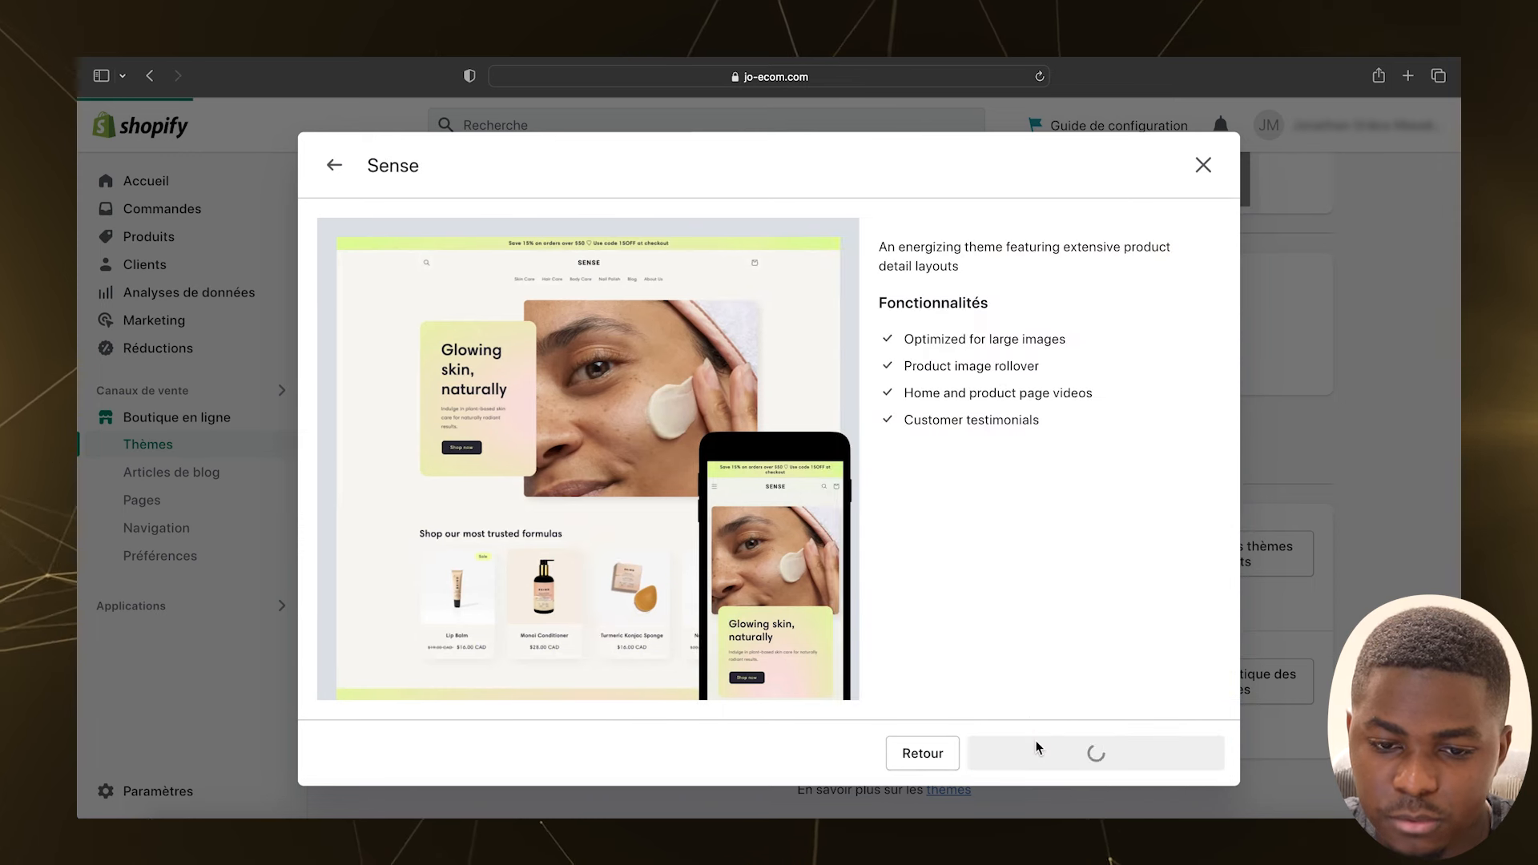
# Step: Publish the Sense theme from the theme library in place of Dawn
pyautogui.scroll(-5, 748, 525)
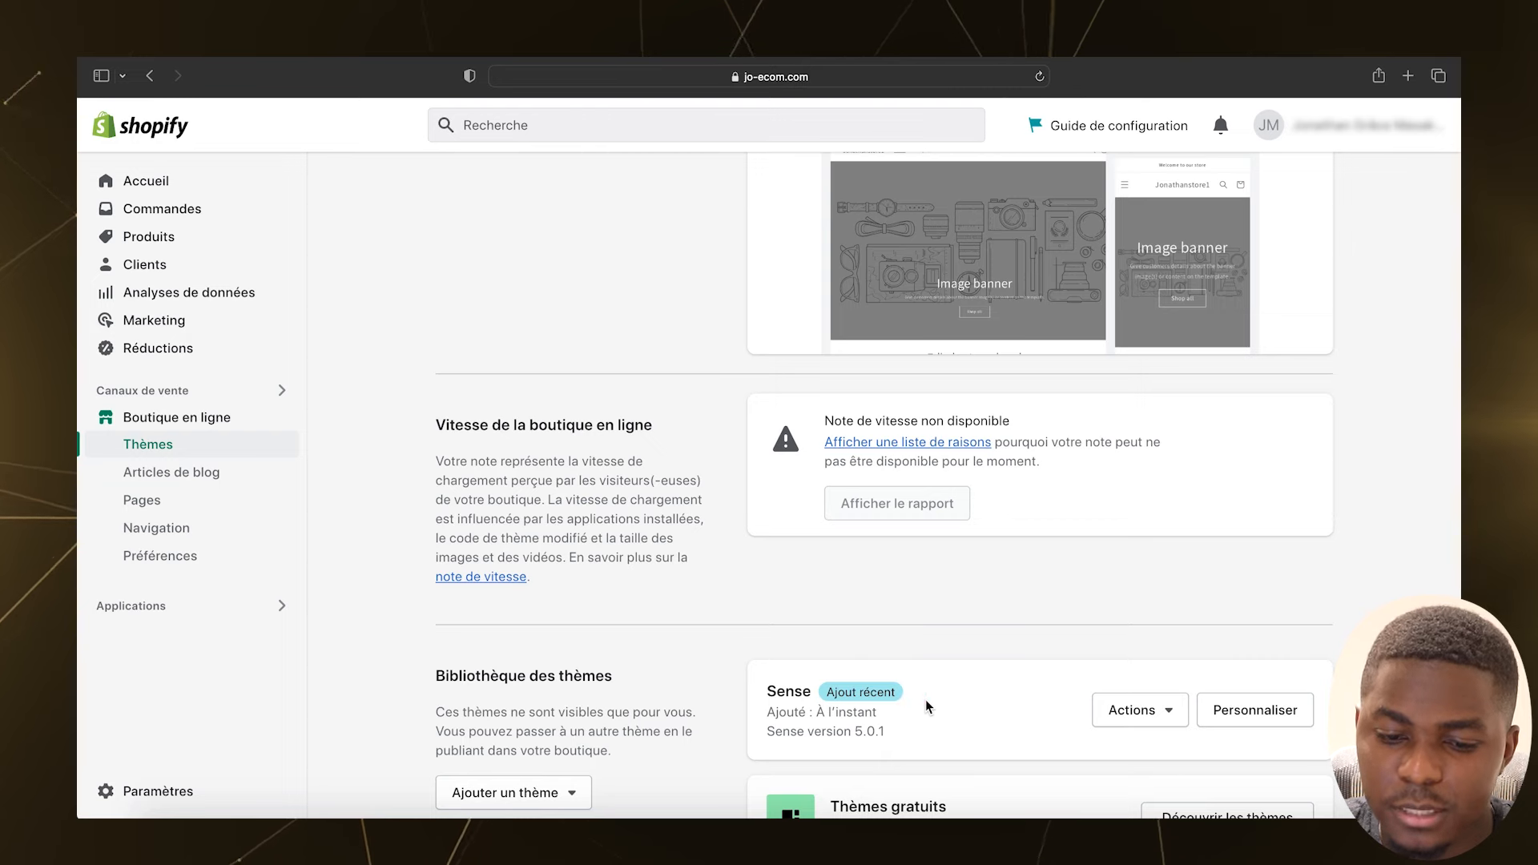
pyautogui.scroll(4, 925, 699)
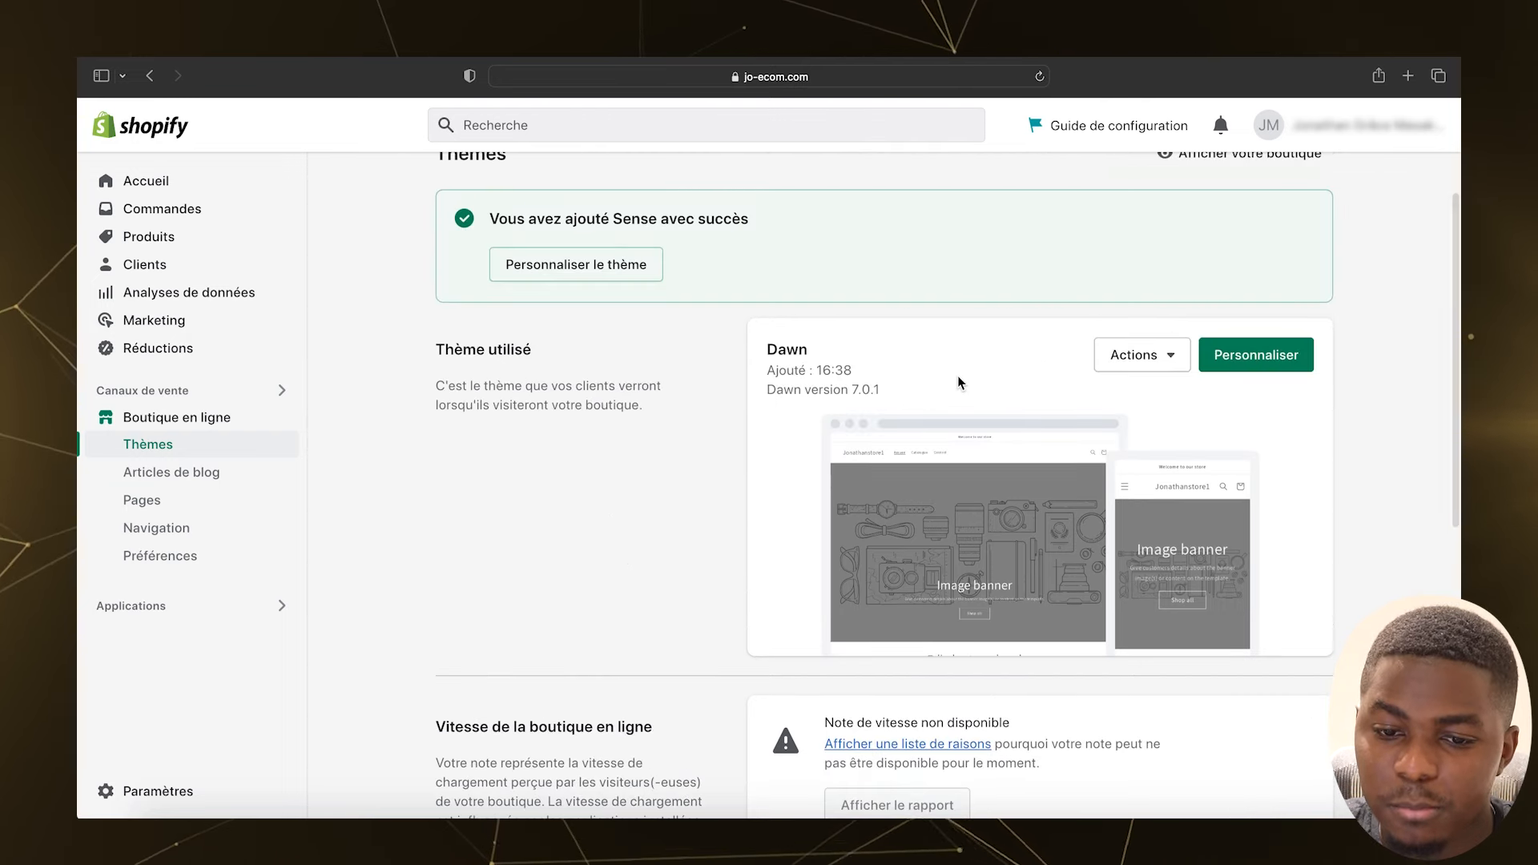
pyautogui.scroll(-8, 820, 390)
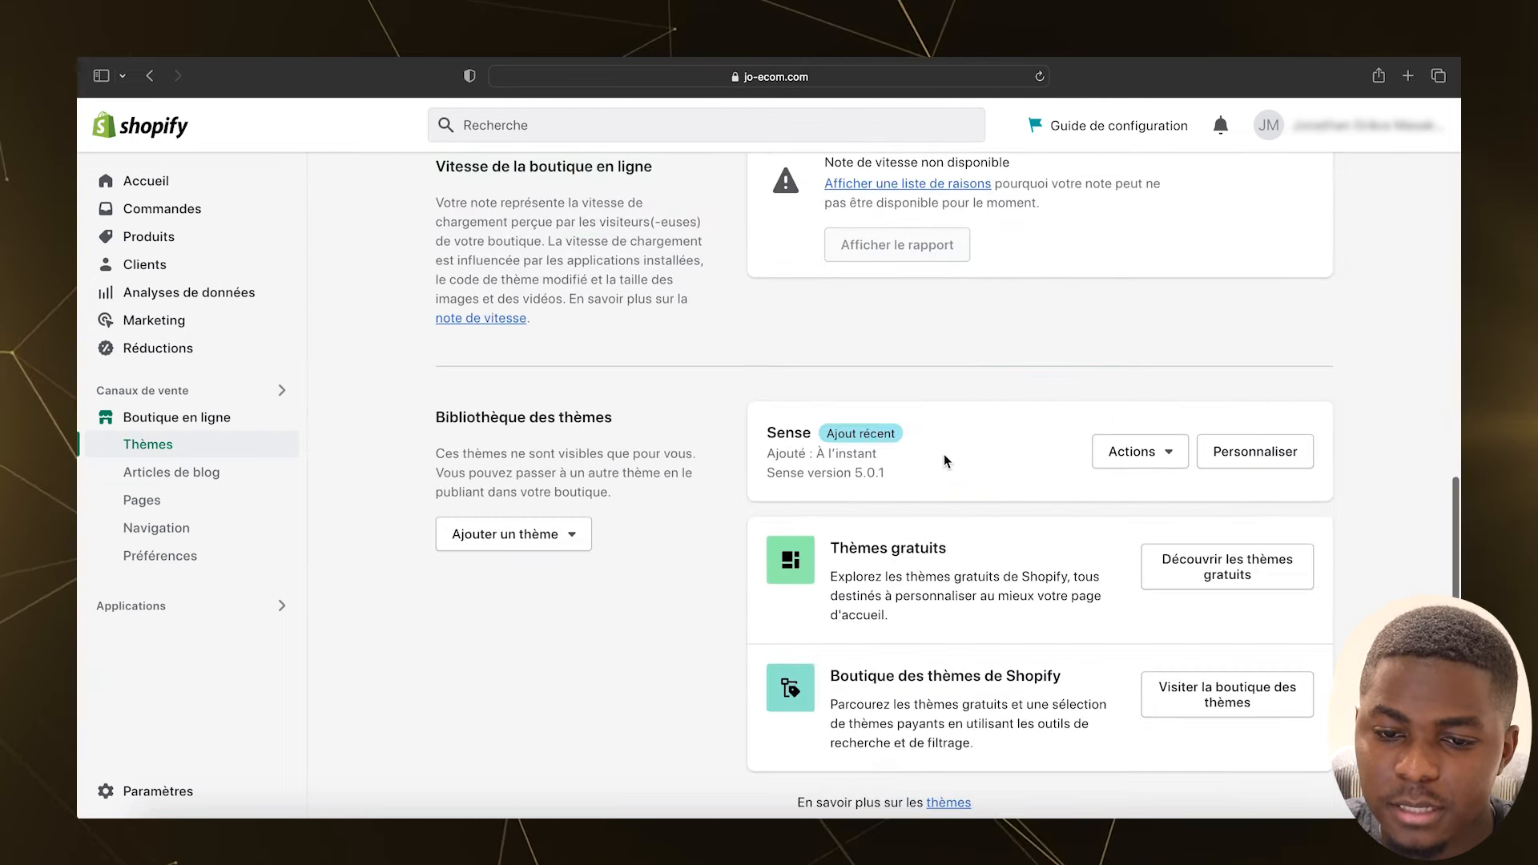
pyautogui.click(1122, 454)
pyautogui.click(1057, 541)
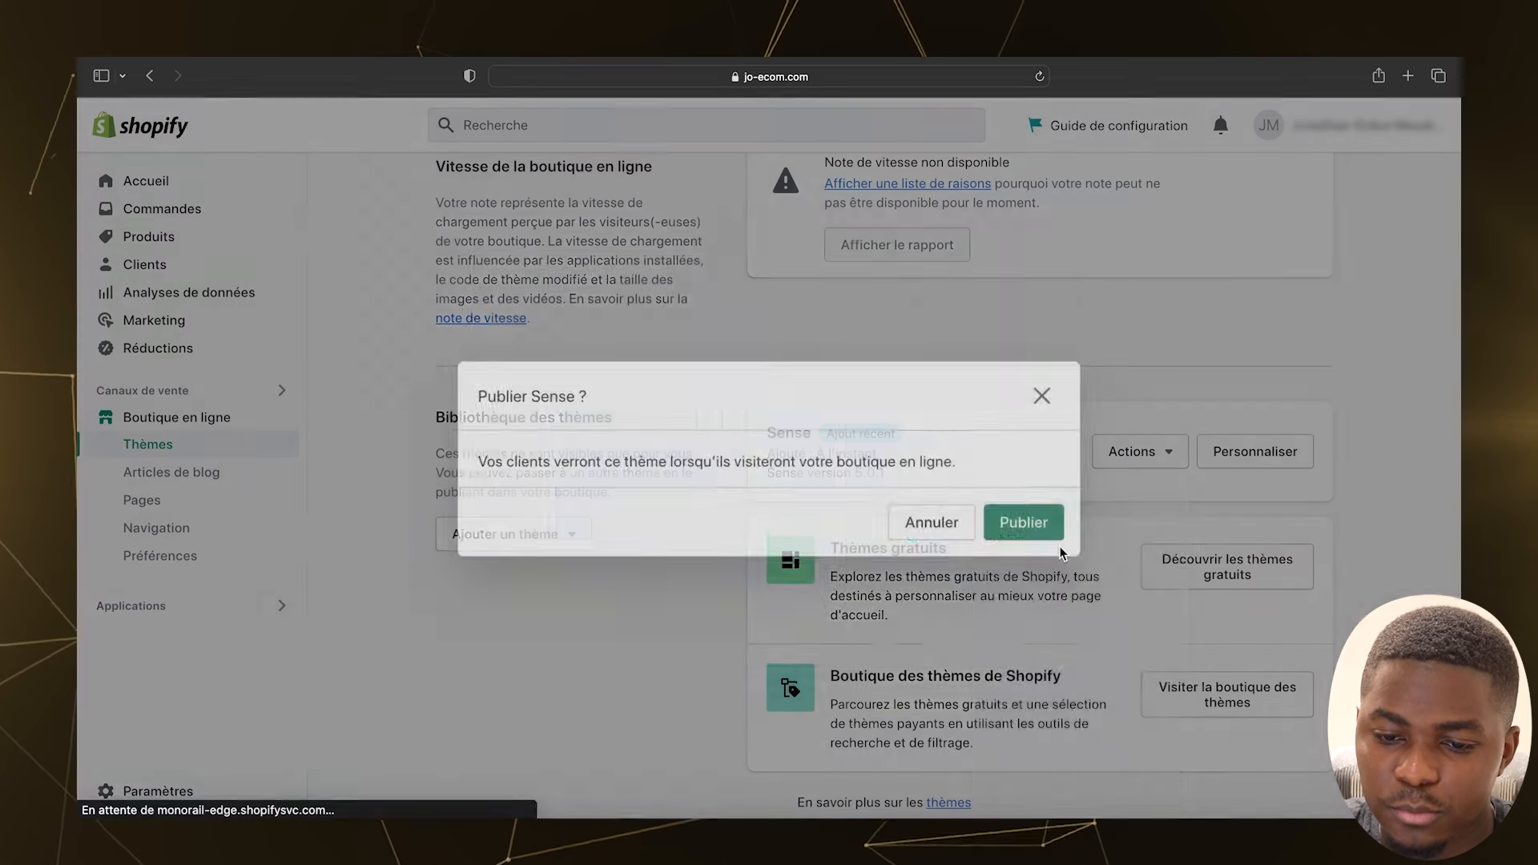
pyautogui.click(1013, 633)
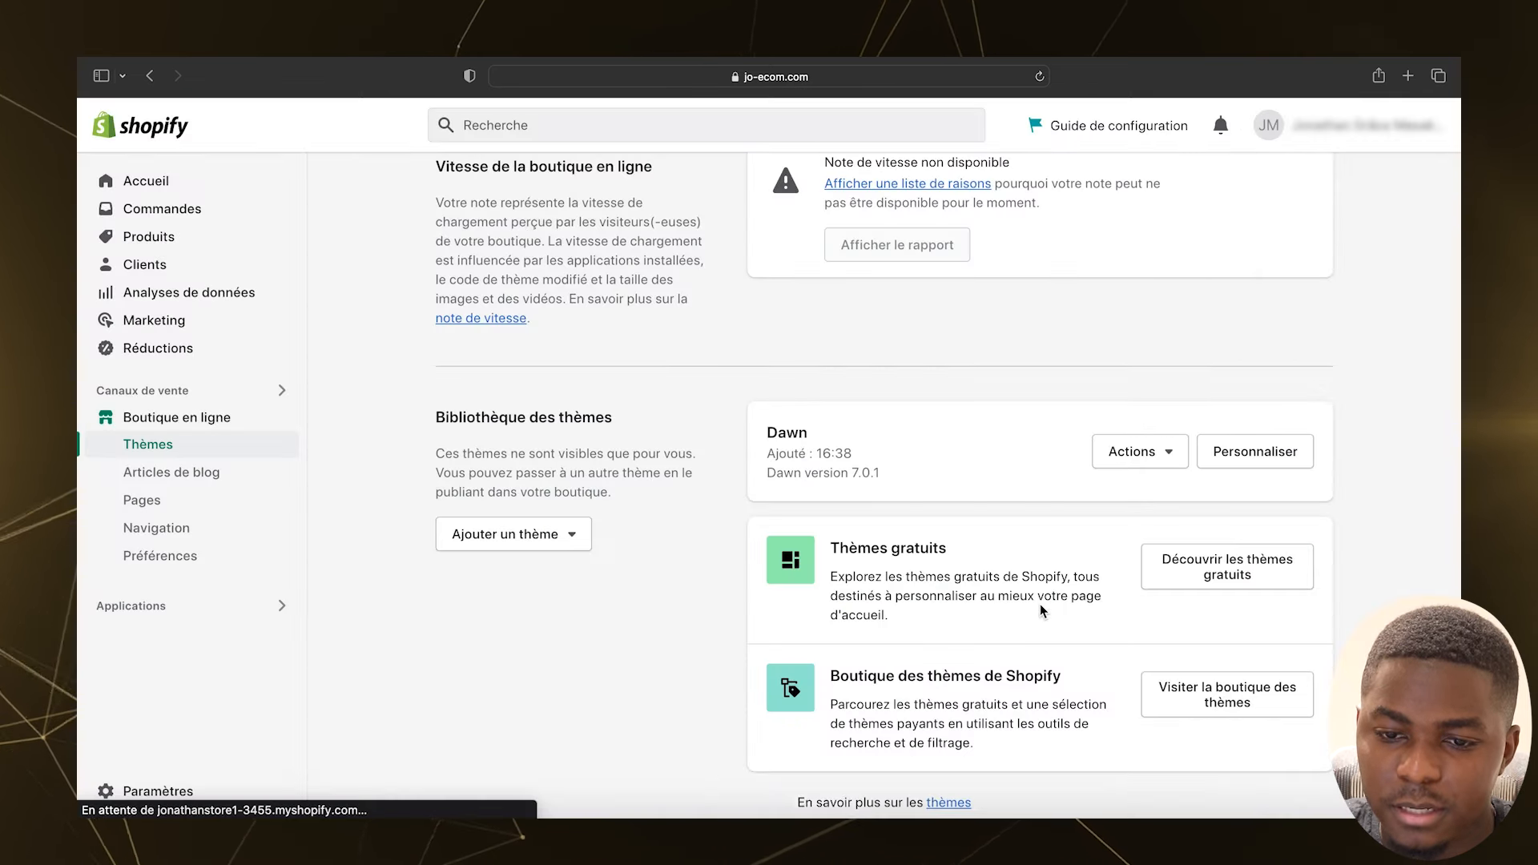
# Step: View the online store with the published Sense theme and examine the home page's sections
pyautogui.scroll(7, 1040, 604)
pyautogui.click(1154, 319)
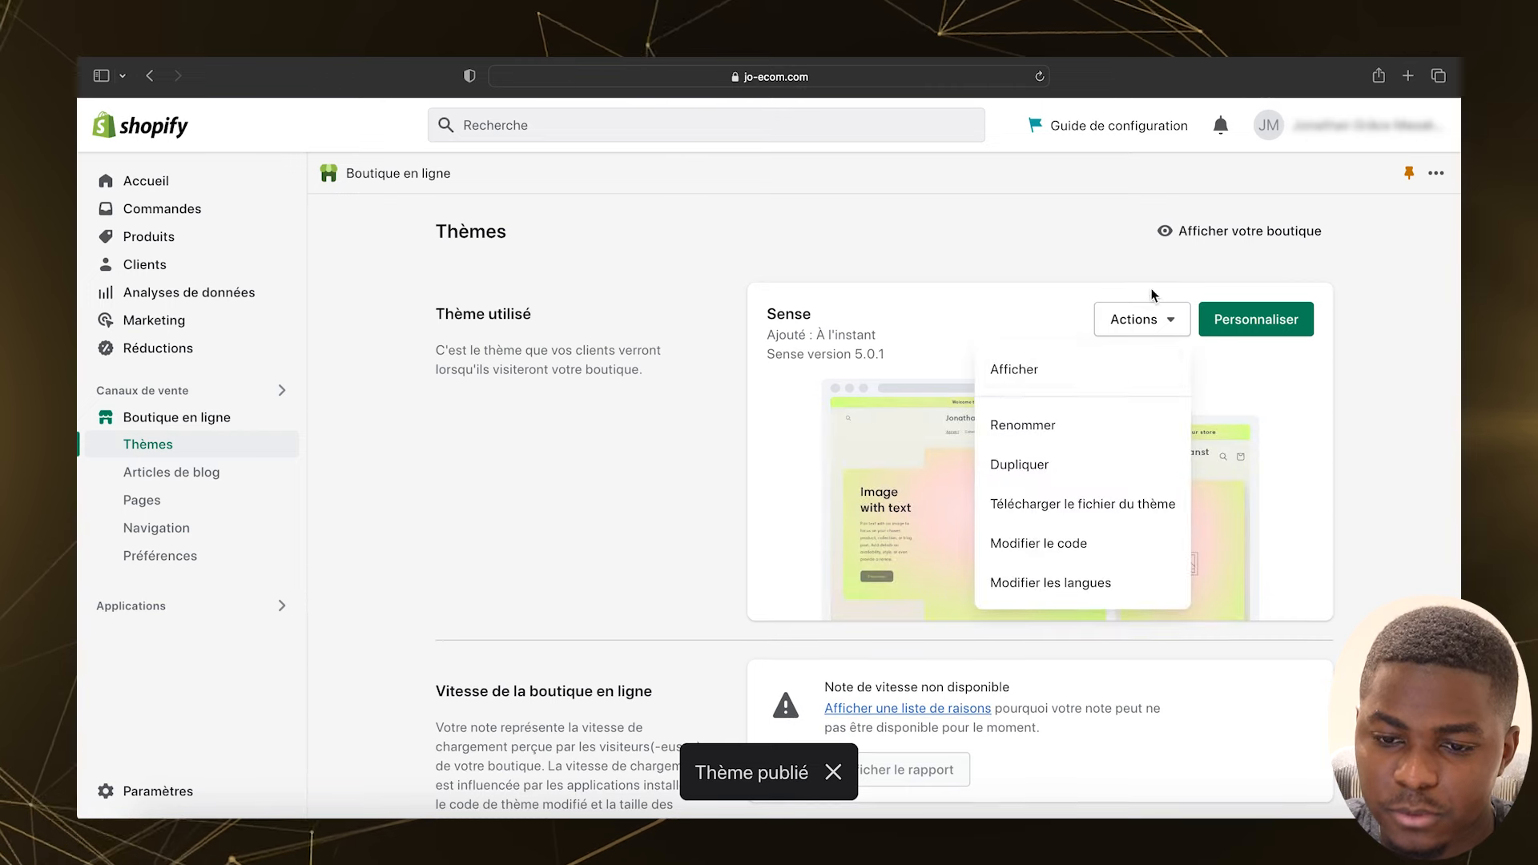
pyautogui.click(1080, 370)
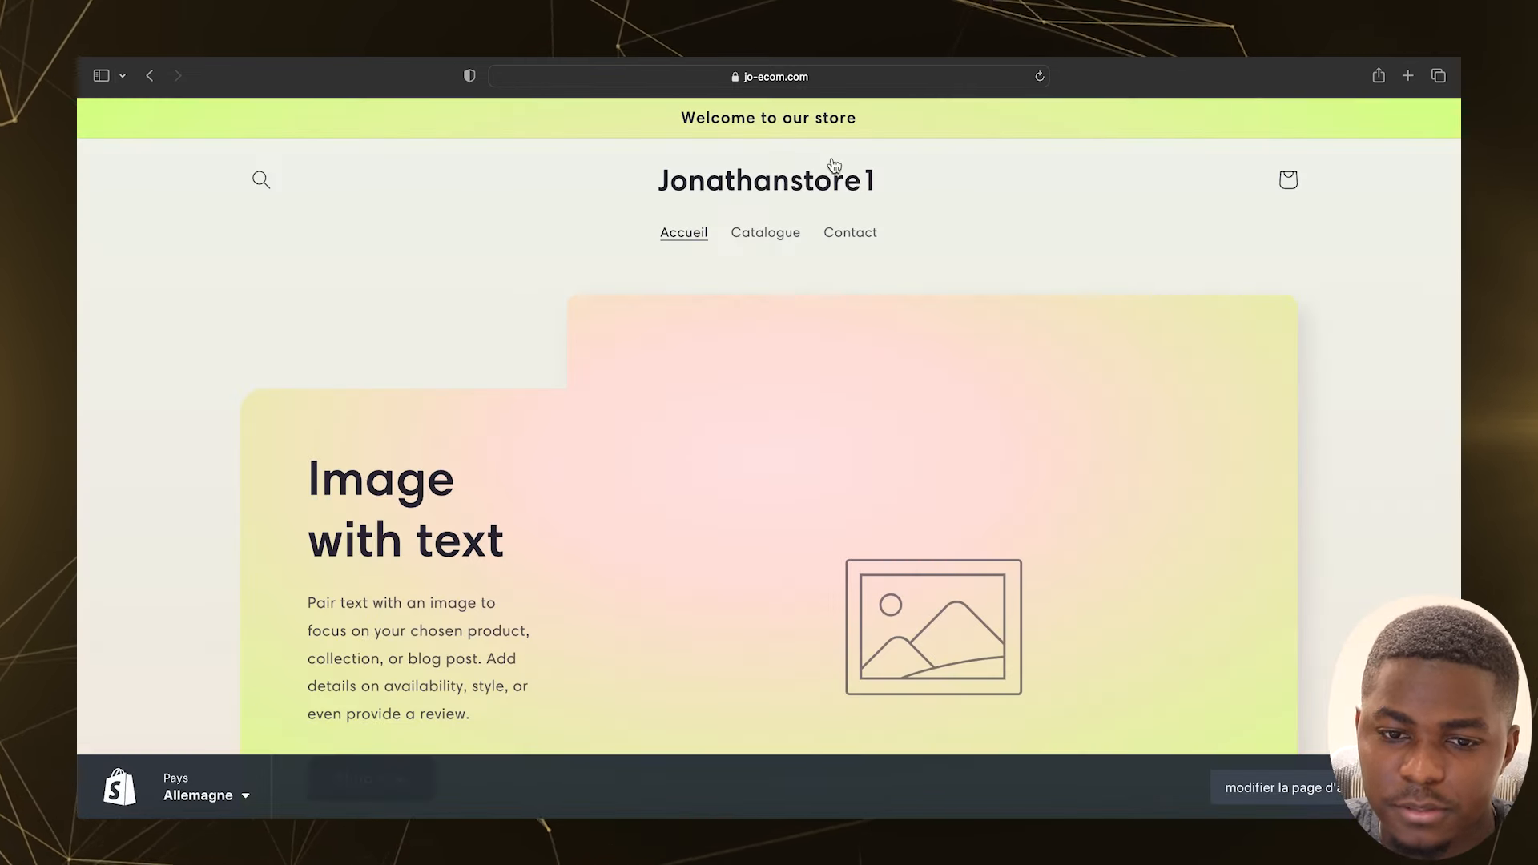
pyautogui.scroll(-2, 941, 276)
pyautogui.scroll(-8, 942, 281)
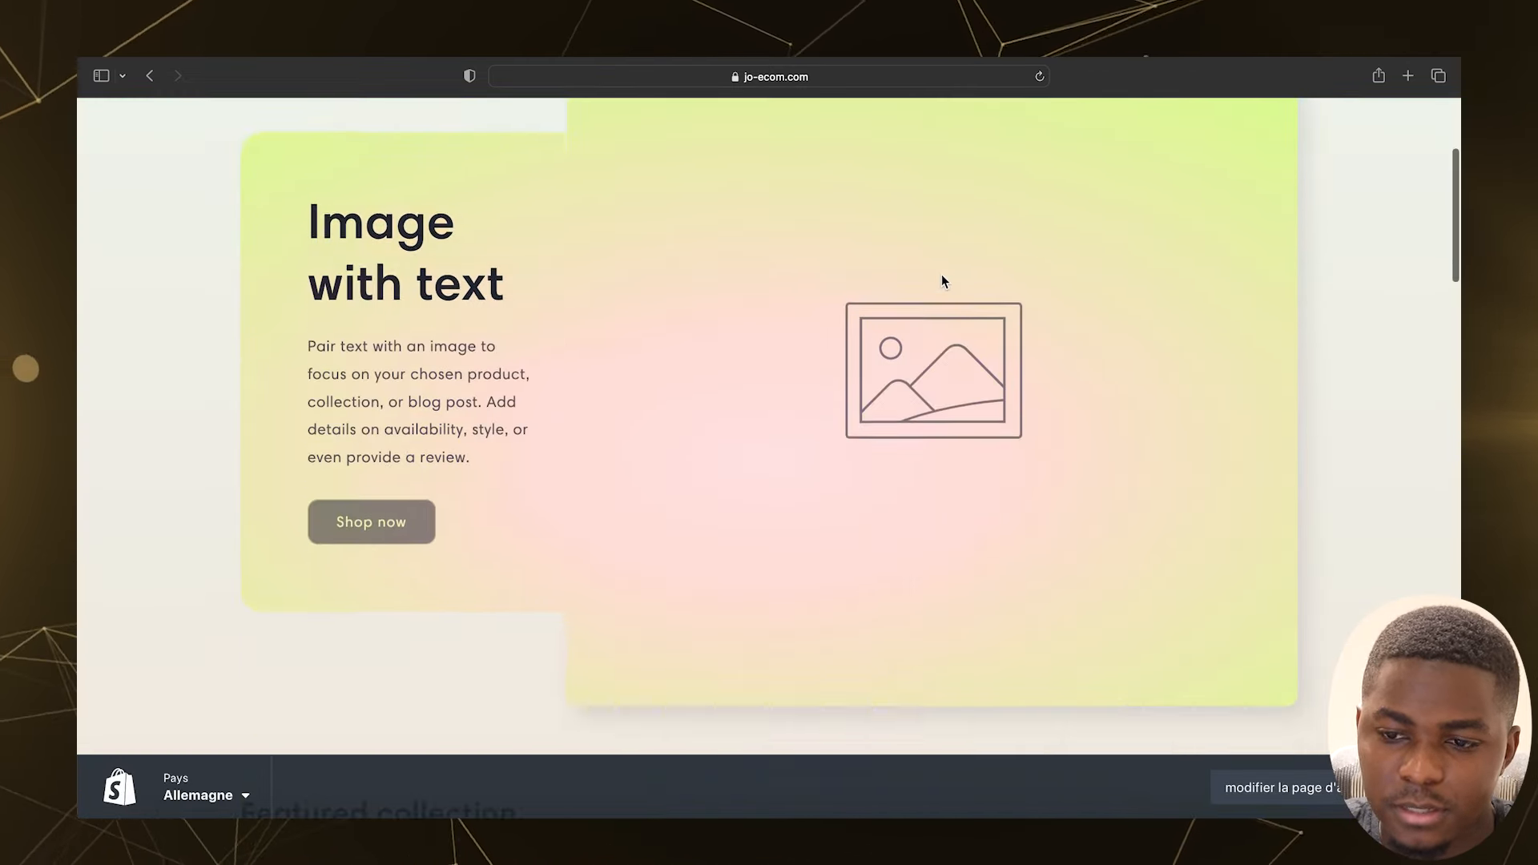
pyautogui.scroll(-12, 942, 280)
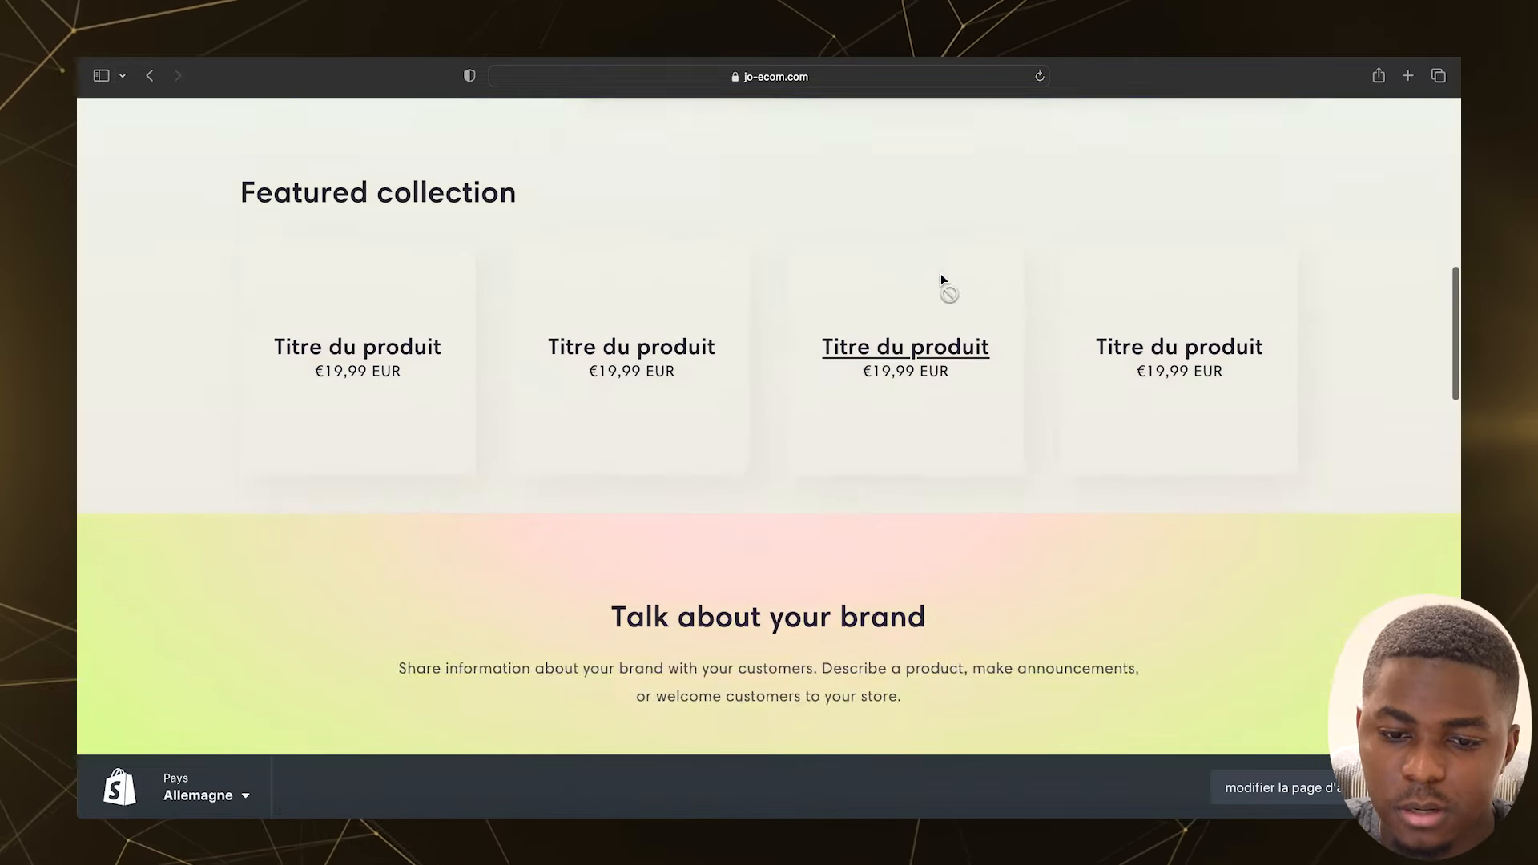
pyautogui.scroll(-11, 828, 481)
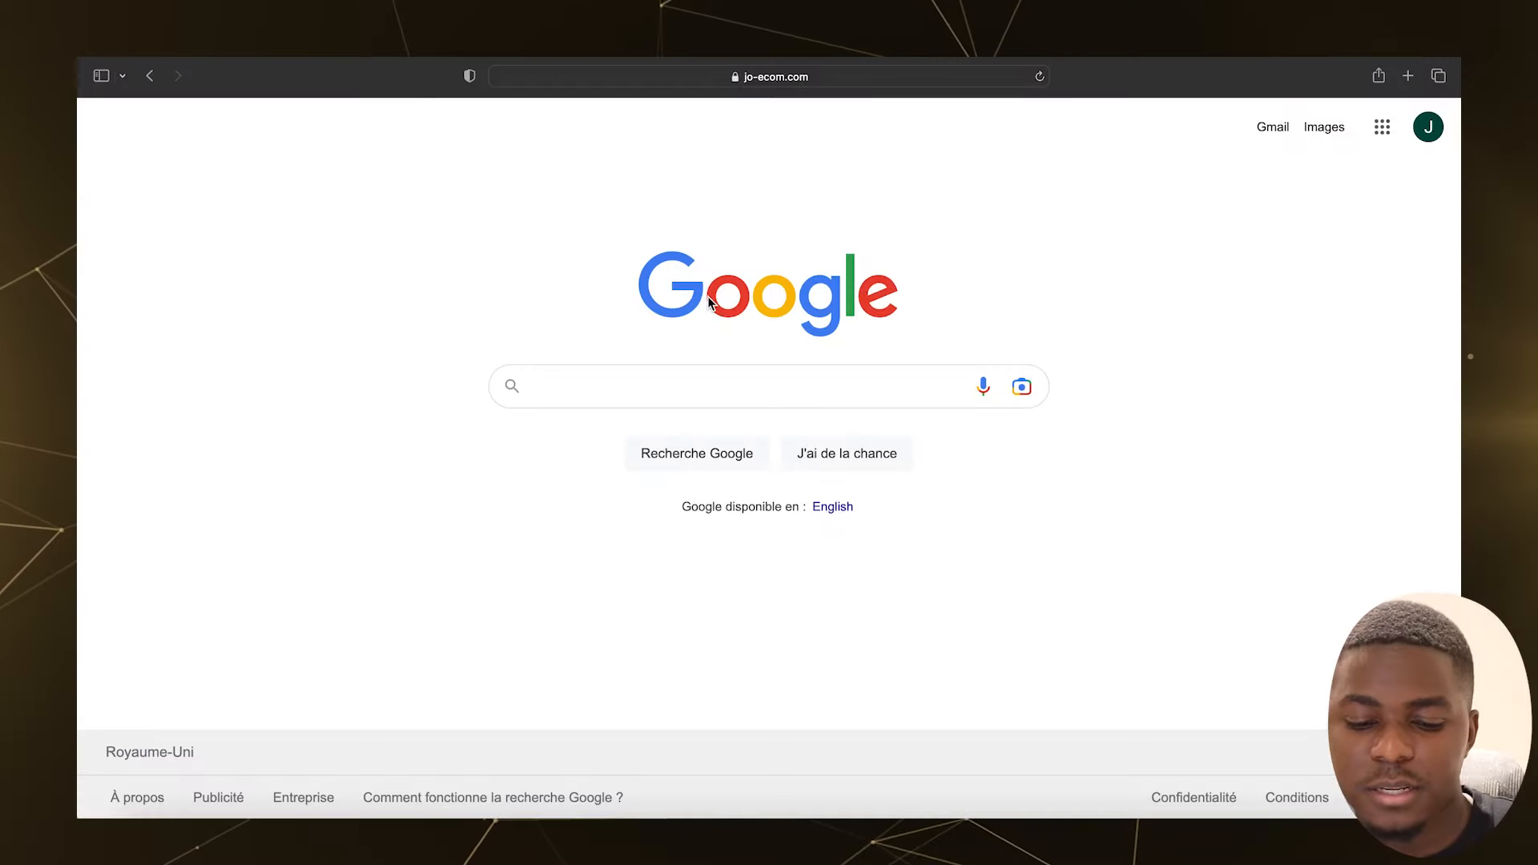
# Step: Search Google for GENERATEUR NOM ENTREPRISE SHOPIFY
pyautogui.write('GENERATEUR NOM ENTREPRISE SHOPIFY')
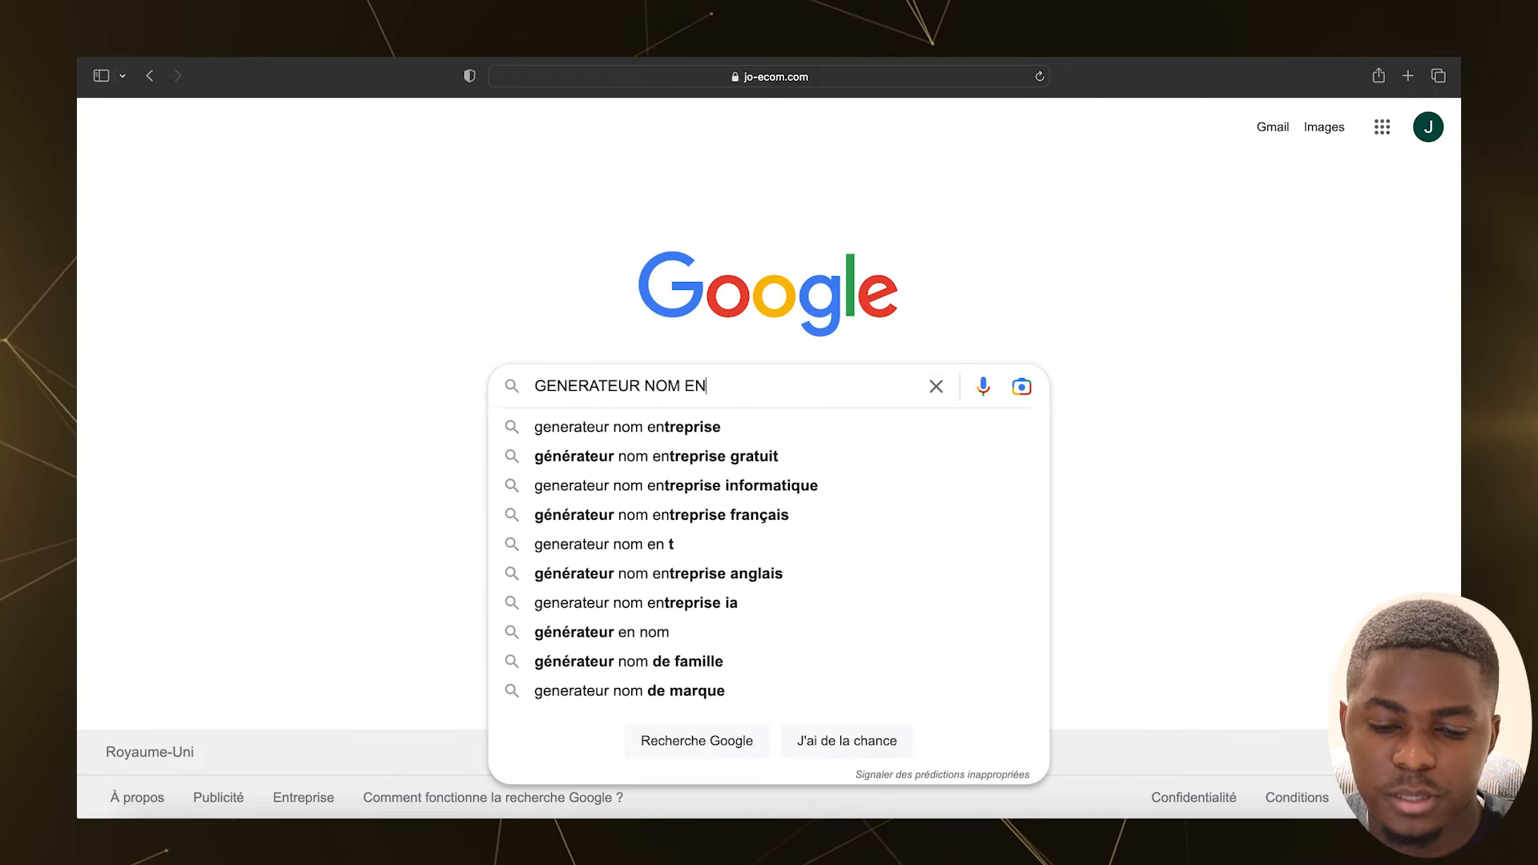
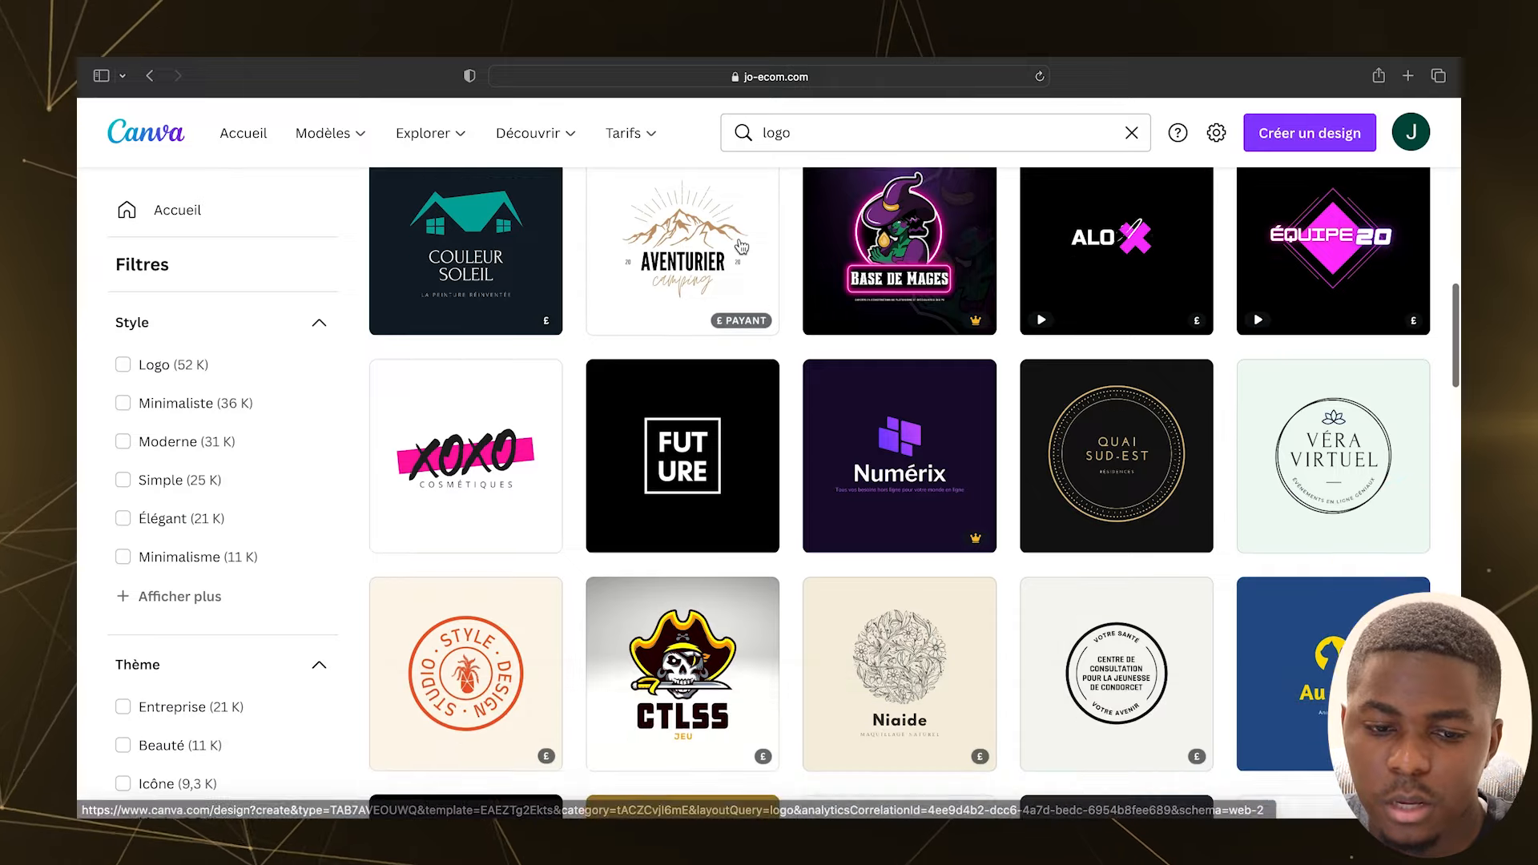
# Step: Browse the logo templates on Canva
pyautogui.scroll(-10, 741, 246)
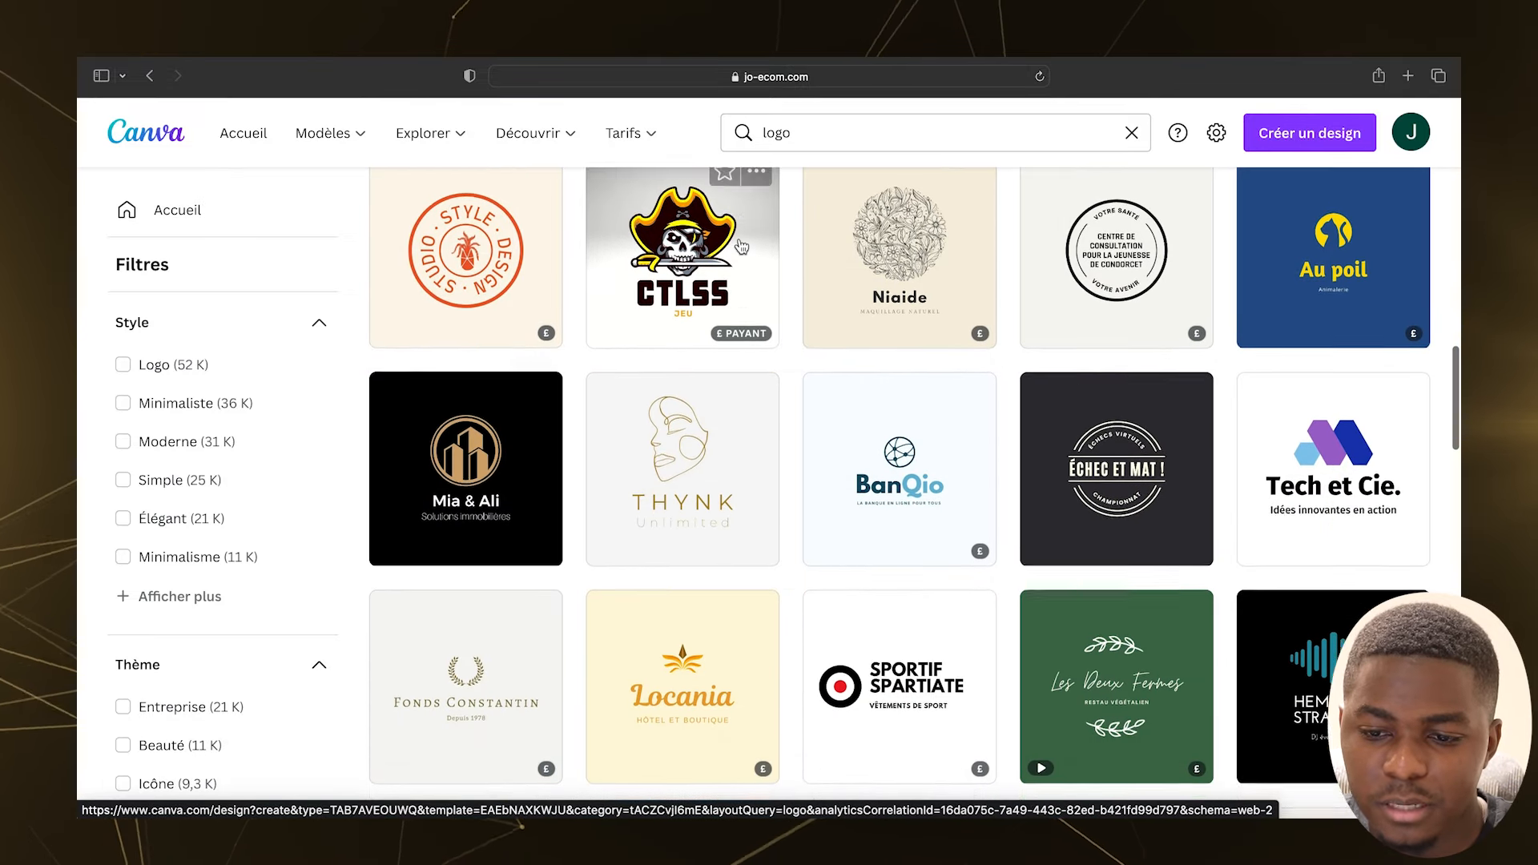
pyautogui.scroll(-6, 741, 246)
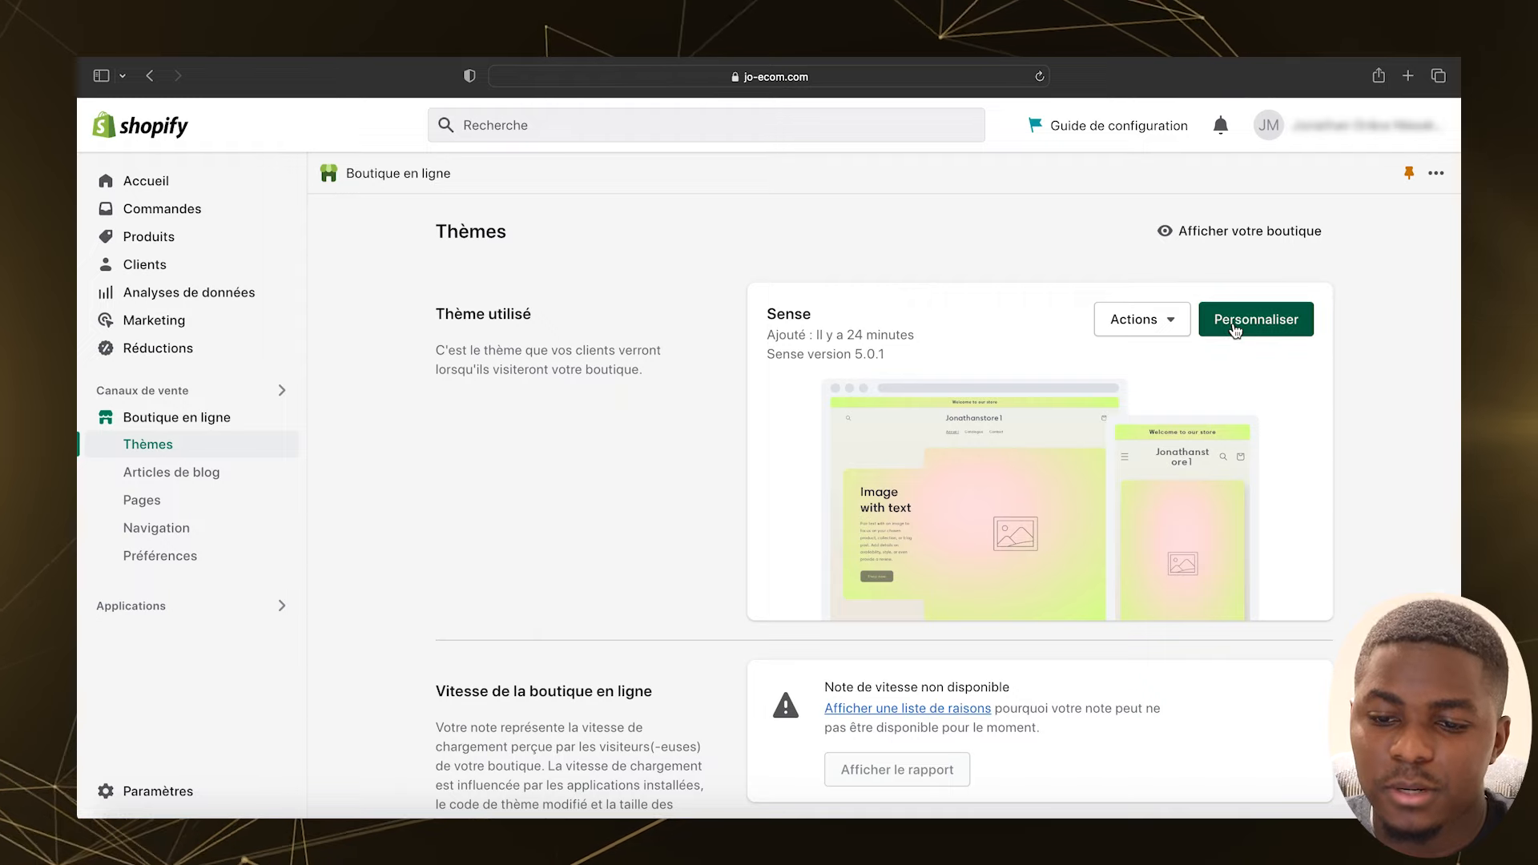
# Step: Open the Sense theme for customization in Shopify and change the announcement bar's text to LIVRAISON GRATUITE CETTE SEMAINE
pyautogui.click(1234, 327)
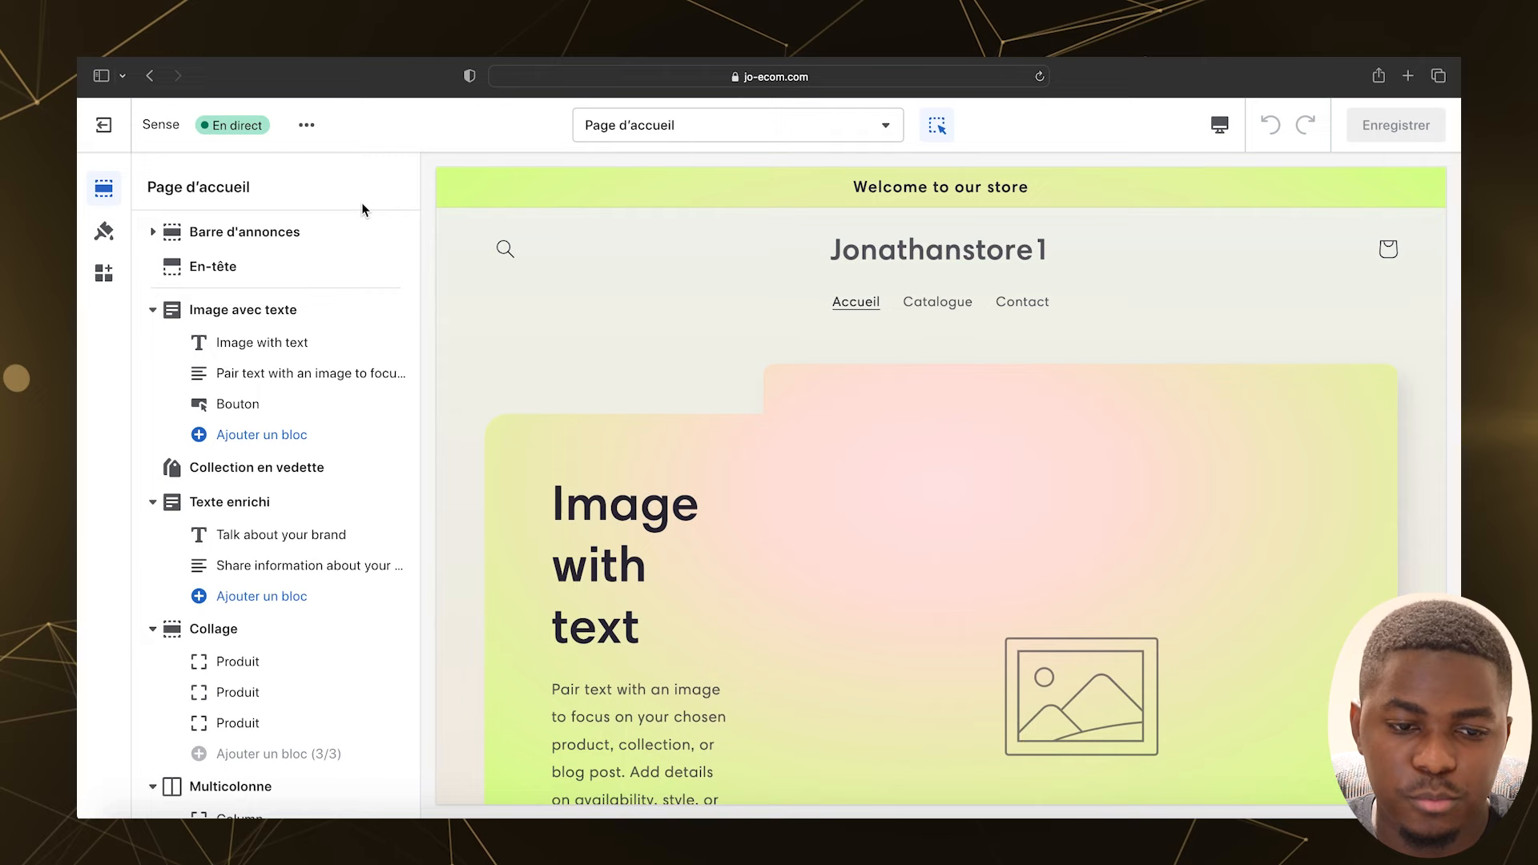
pyautogui.click(326, 234)
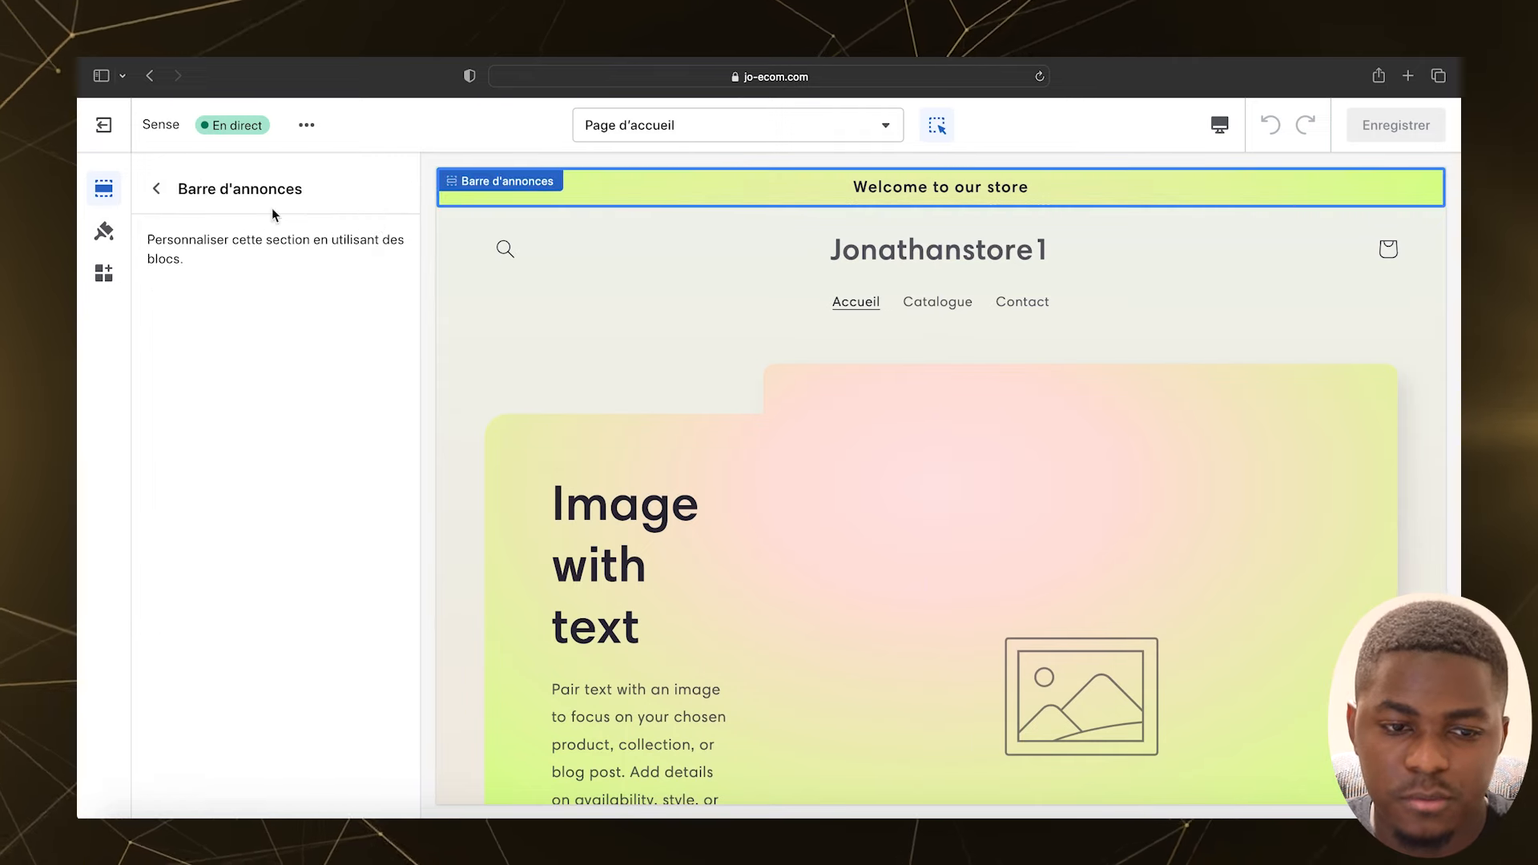
pyautogui.click(156, 188)
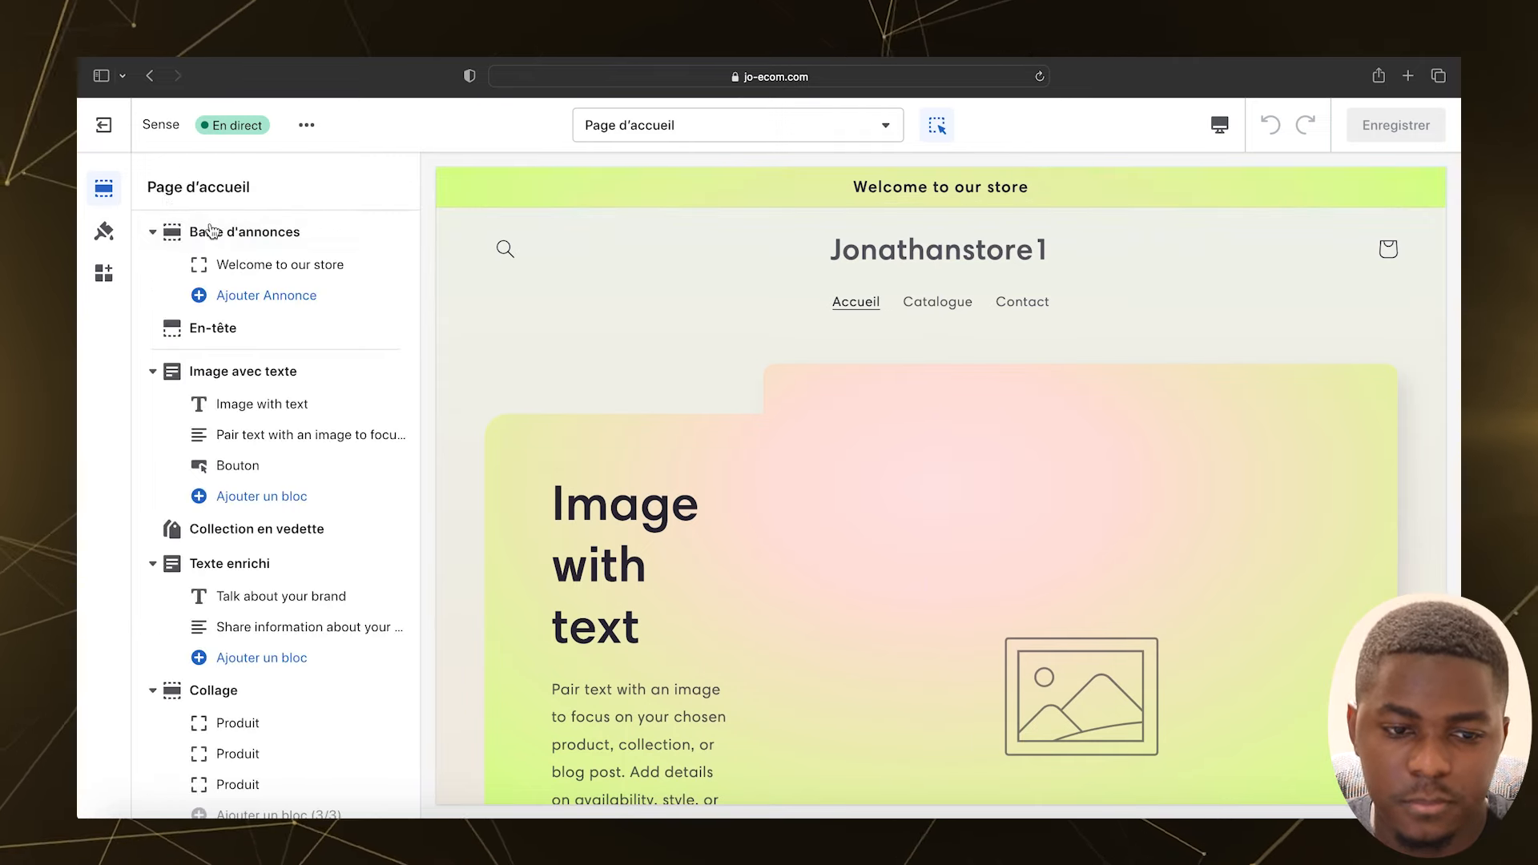
pyautogui.click(272, 267)
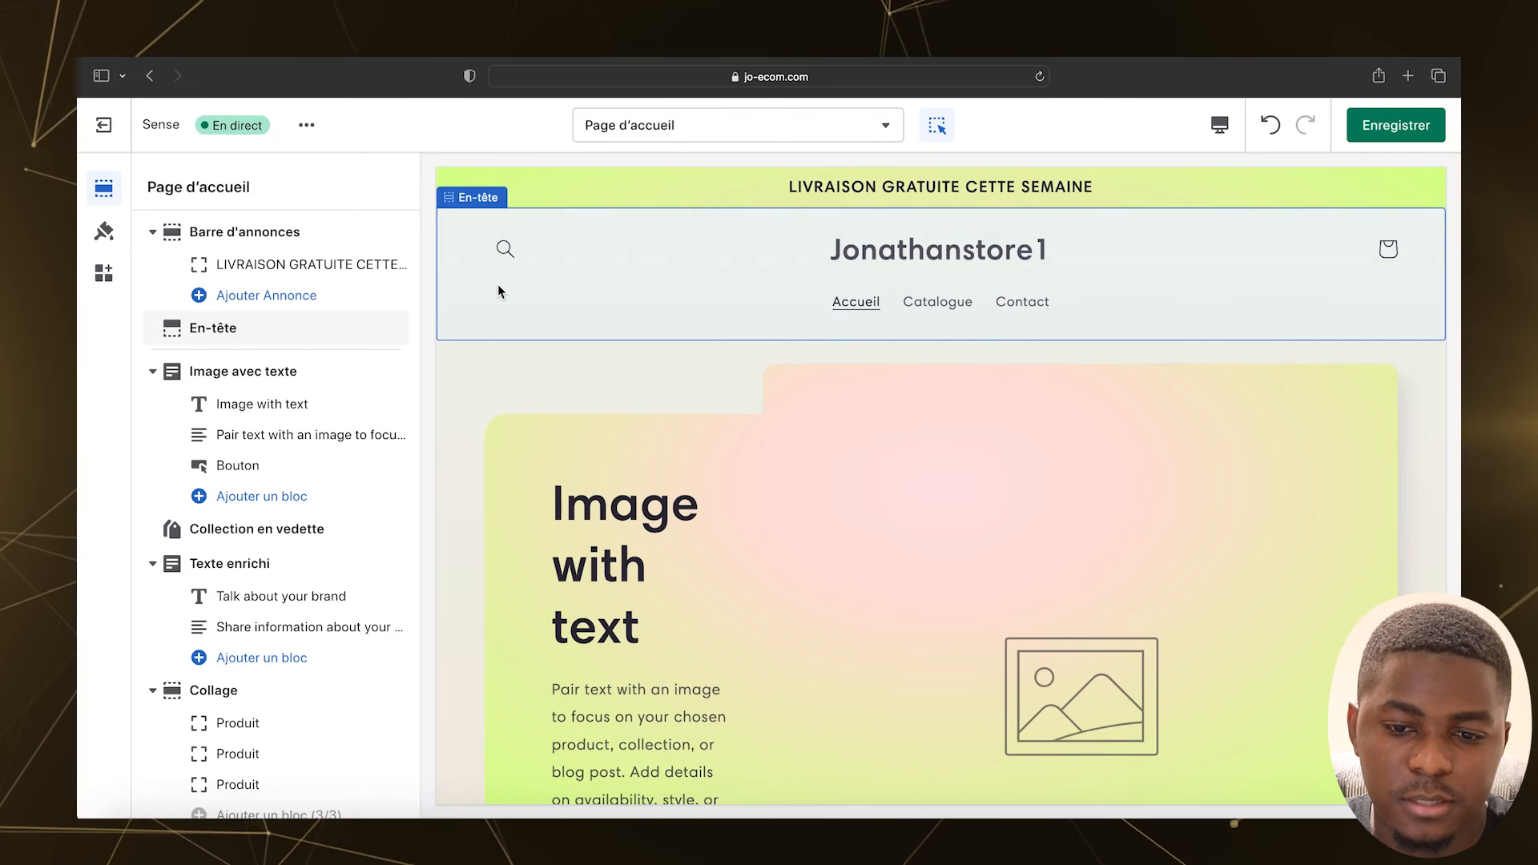
# Step: Upload the Penta luna logo, use it as the header's logo image and set the logo width to 160 px
pyautogui.click(866, 253)
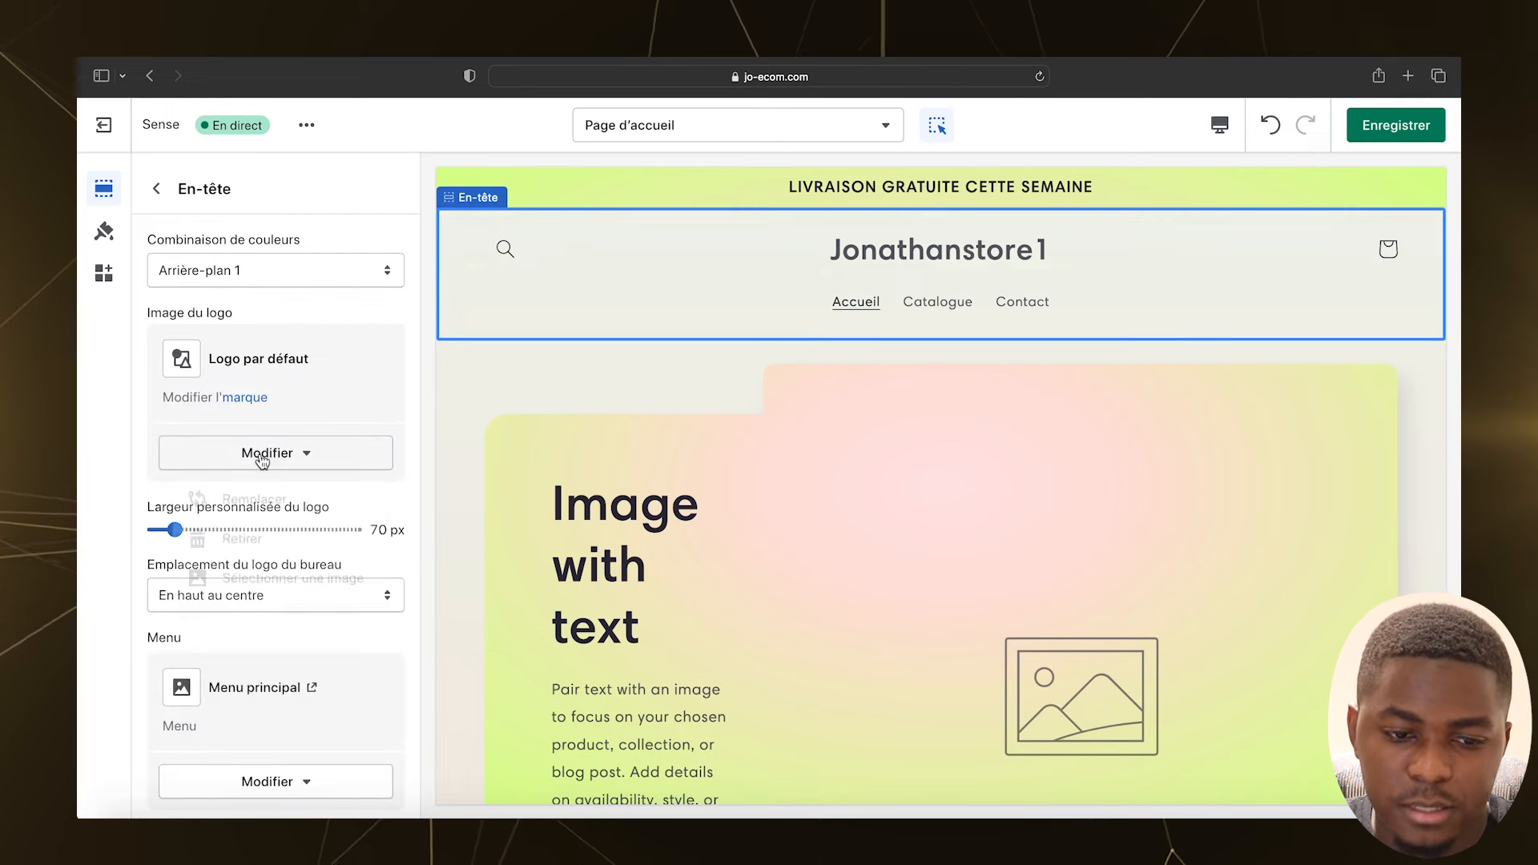
pyautogui.click(257, 587)
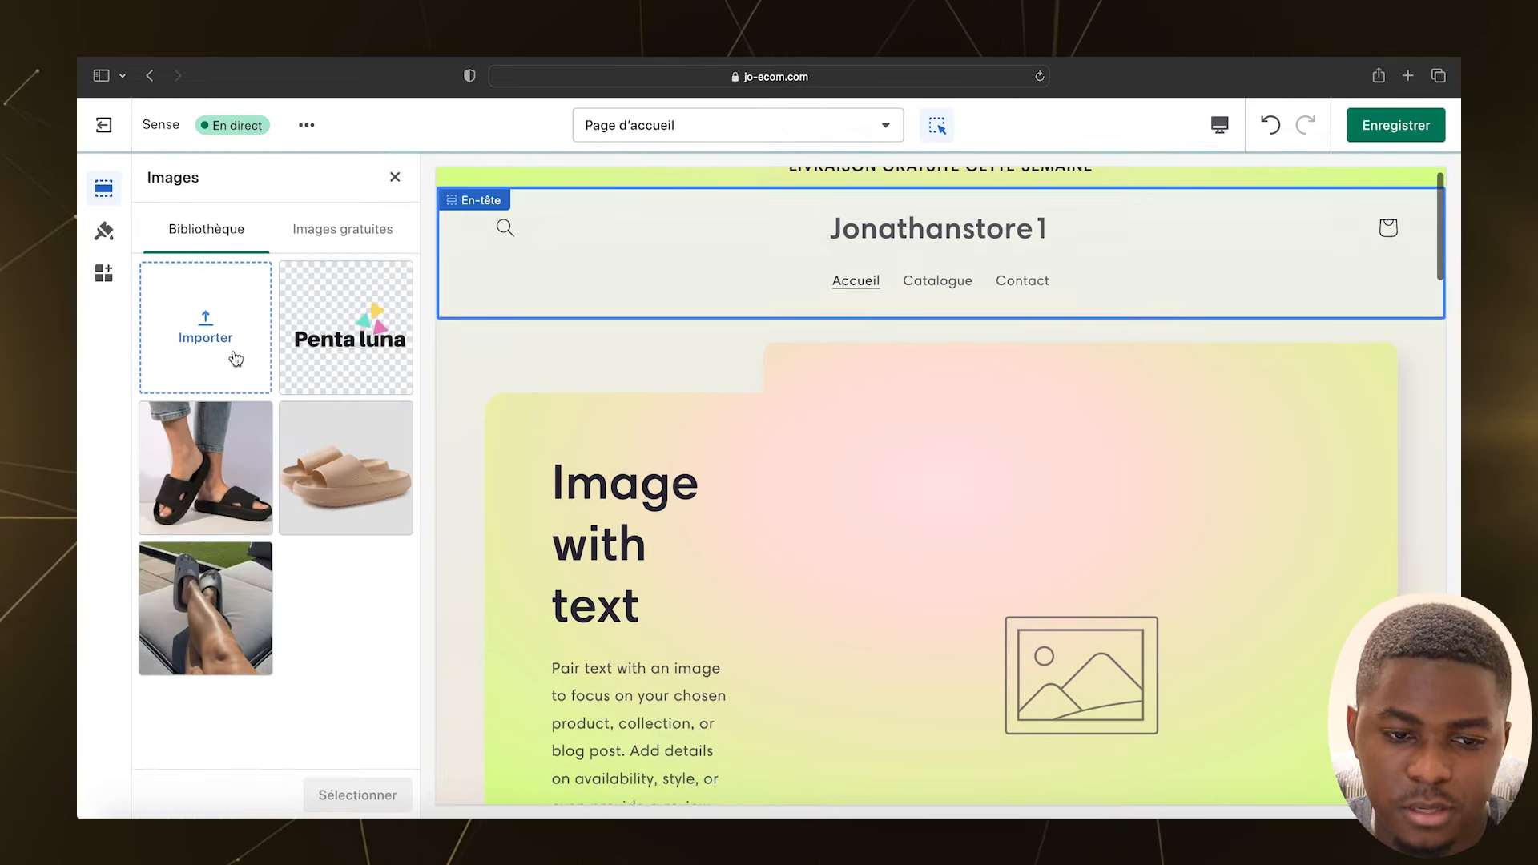
pyautogui.click(231, 354)
pyautogui.doubleClick(587, 196)
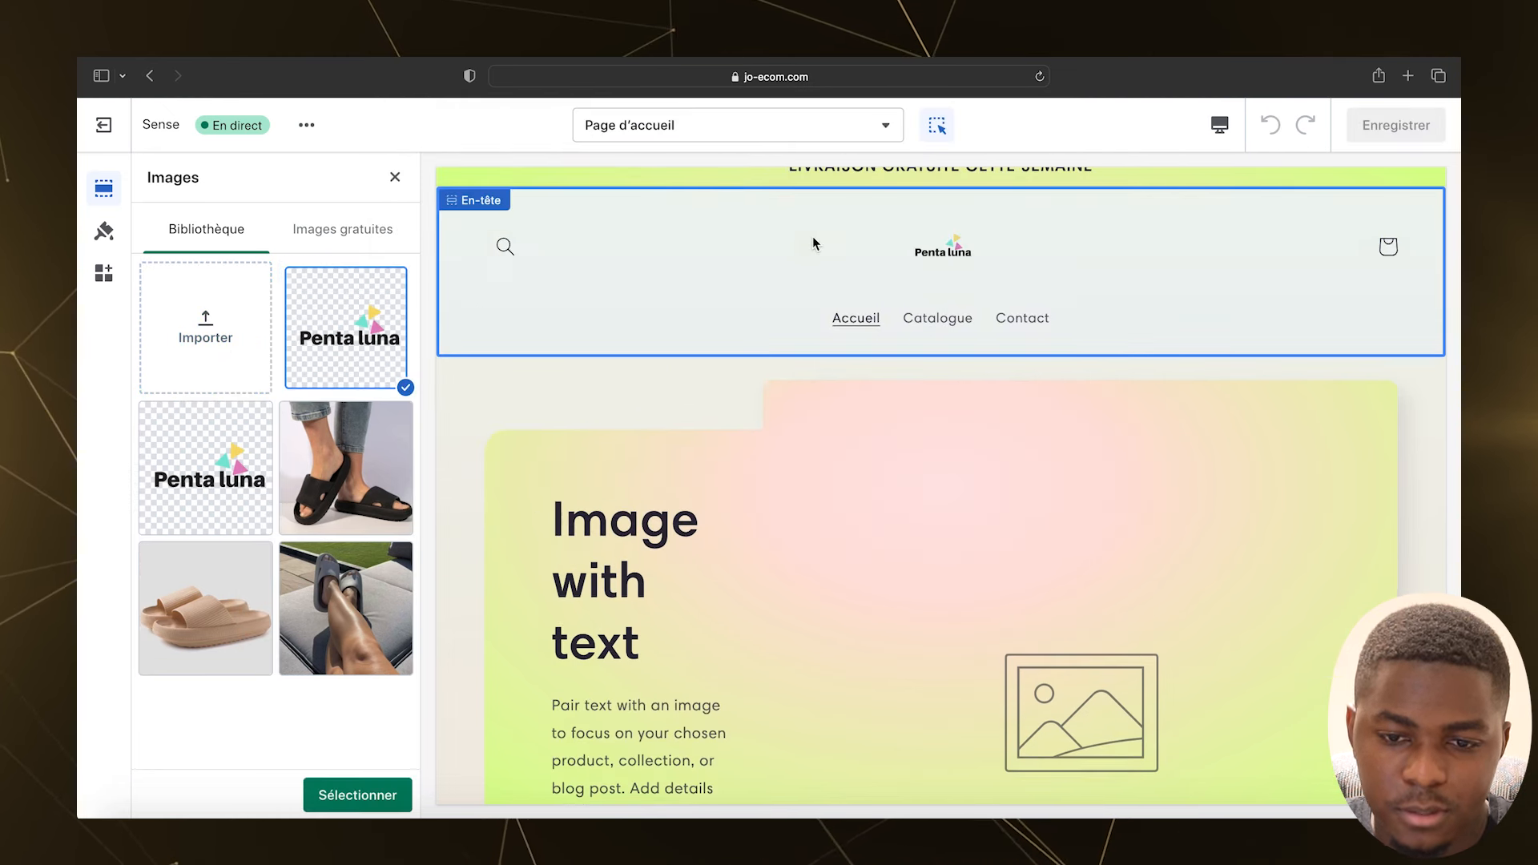
pyautogui.click(387, 797)
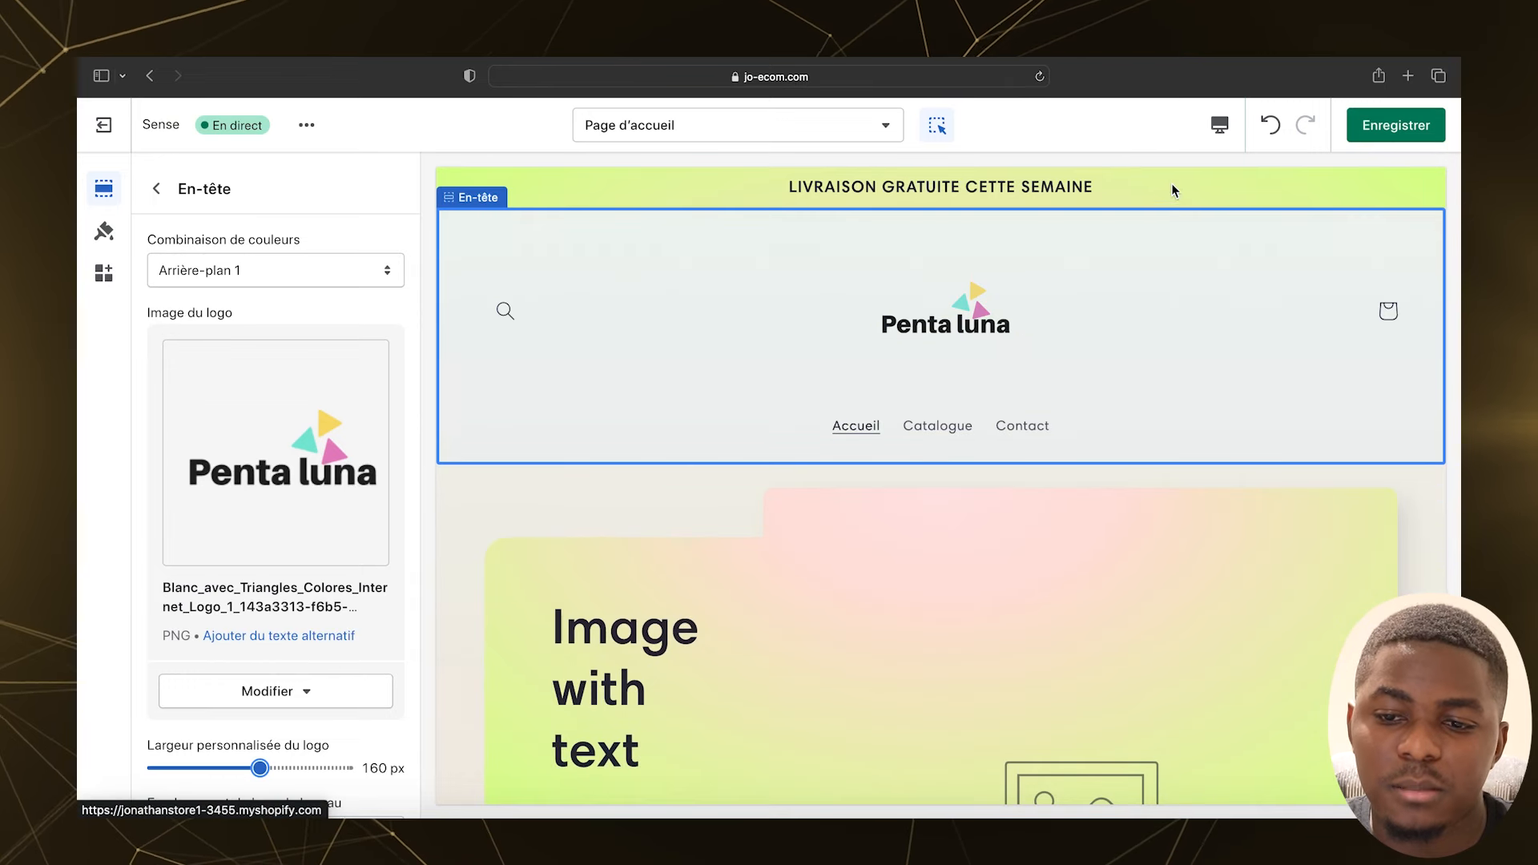
# Step: Switch the theme preview to the mobile layout and examine the header logo and home page sections
pyautogui.click(1219, 125)
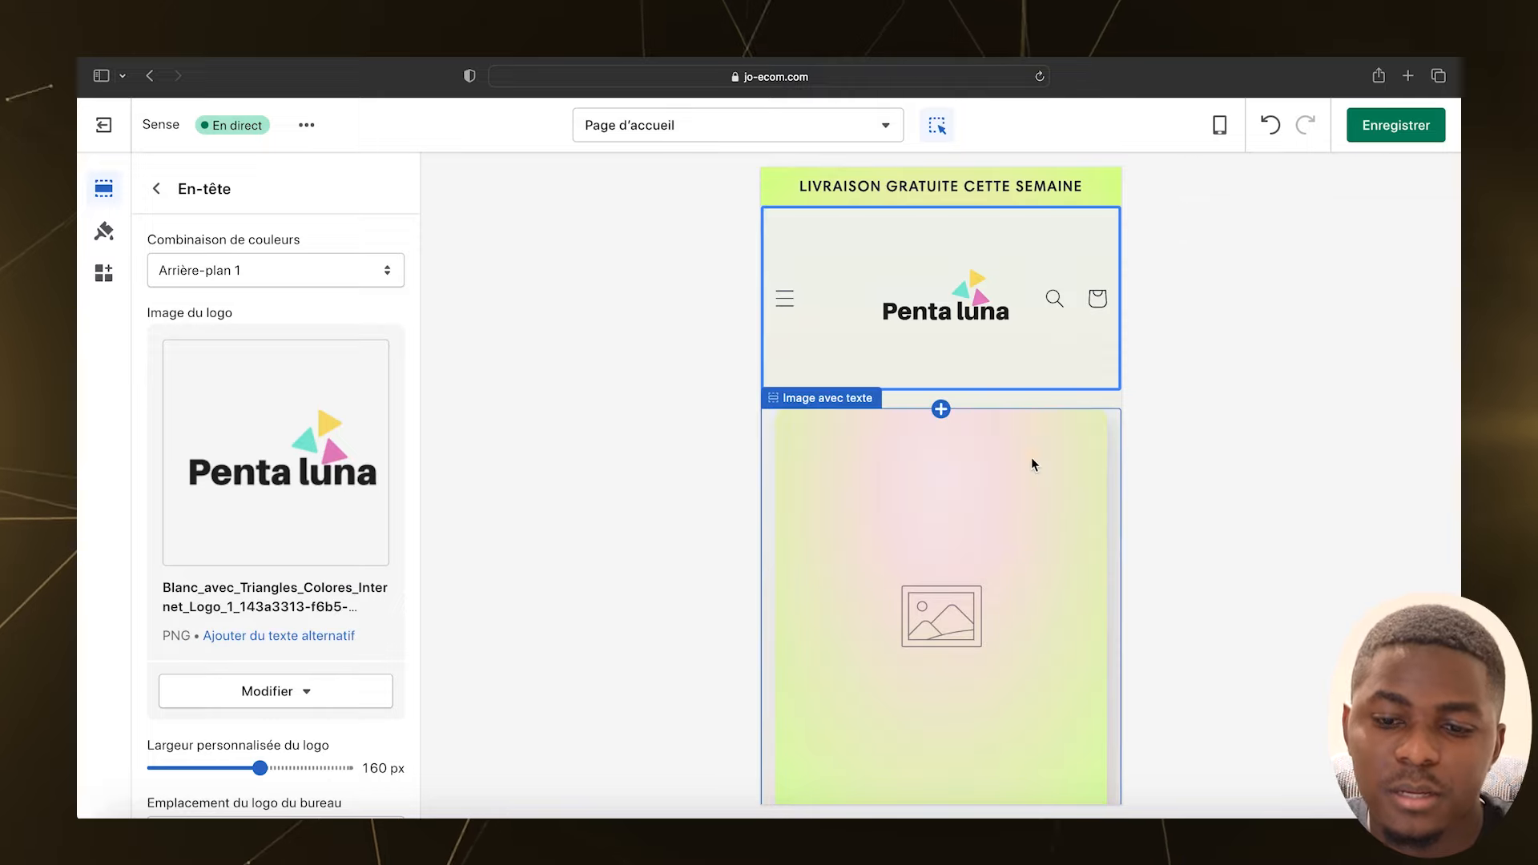
pyautogui.scroll(-15, 1024, 539)
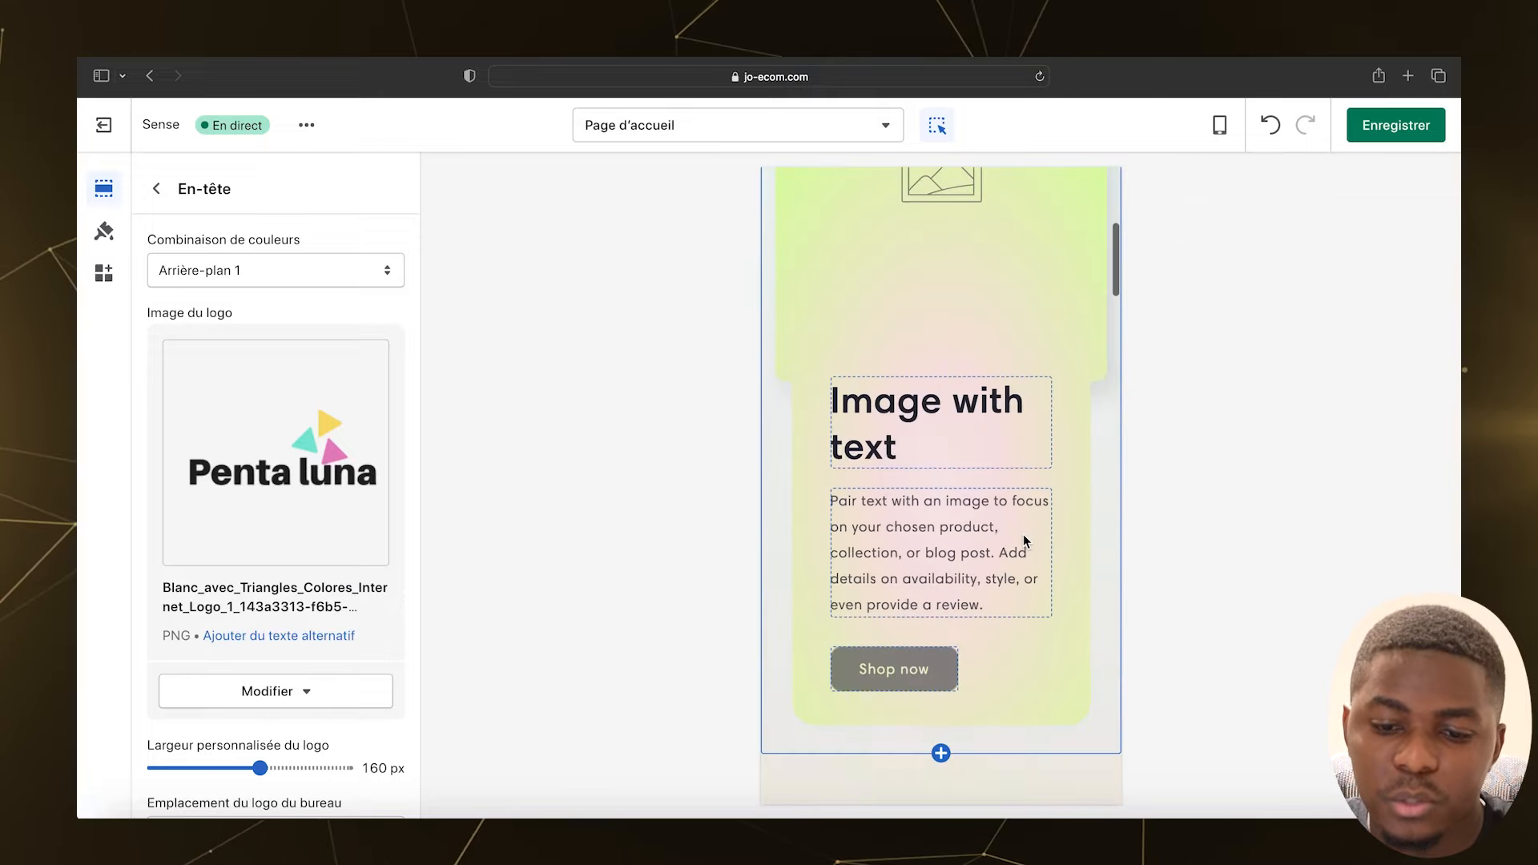
pyautogui.scroll(-15, 1024, 538)
pyautogui.scroll(20, 1023, 538)
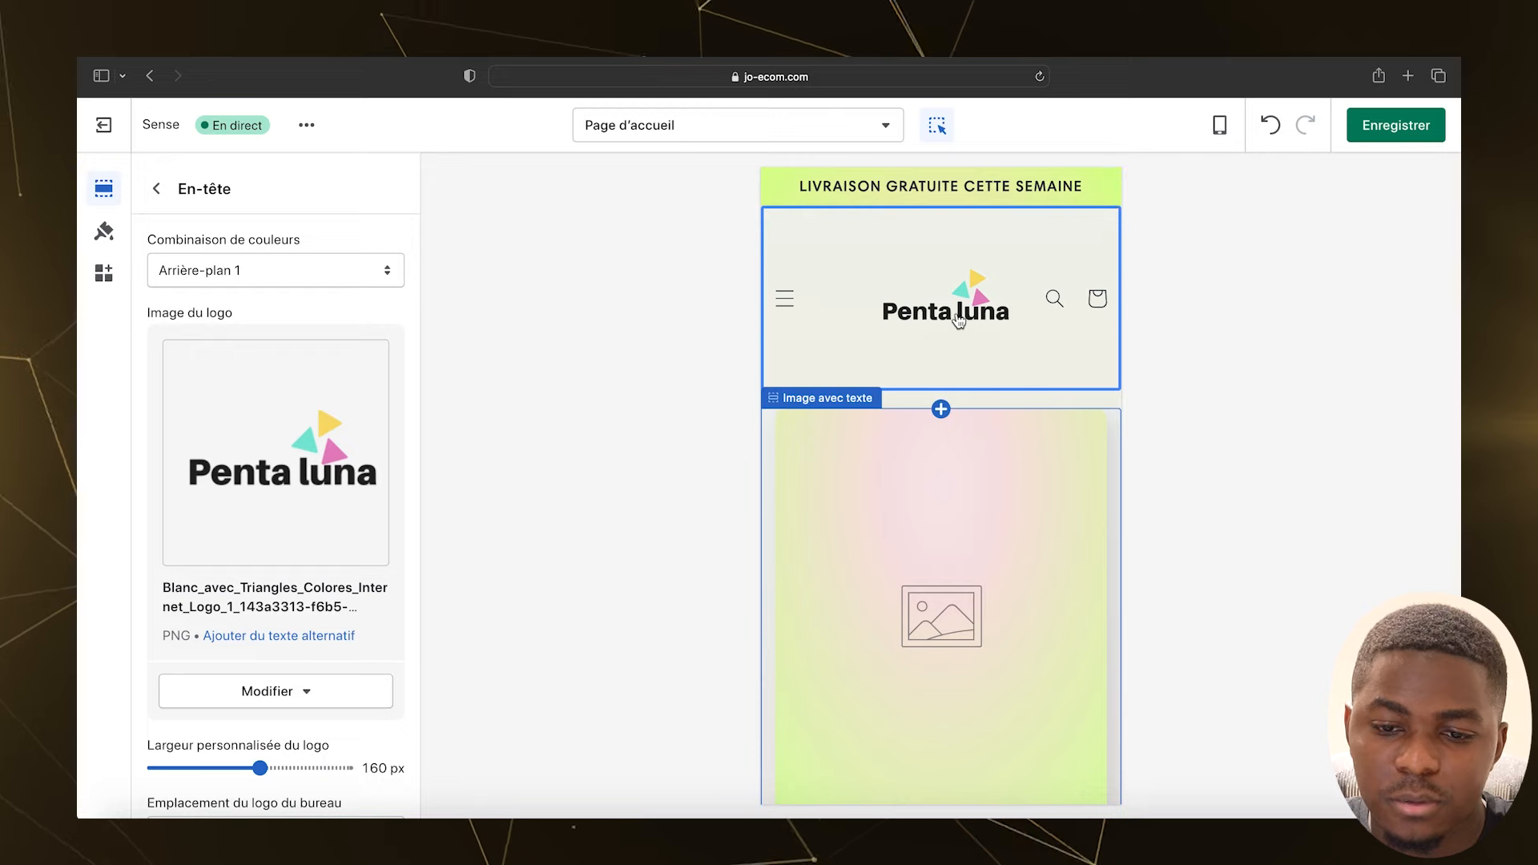
pyautogui.scroll(-6, 324, 660)
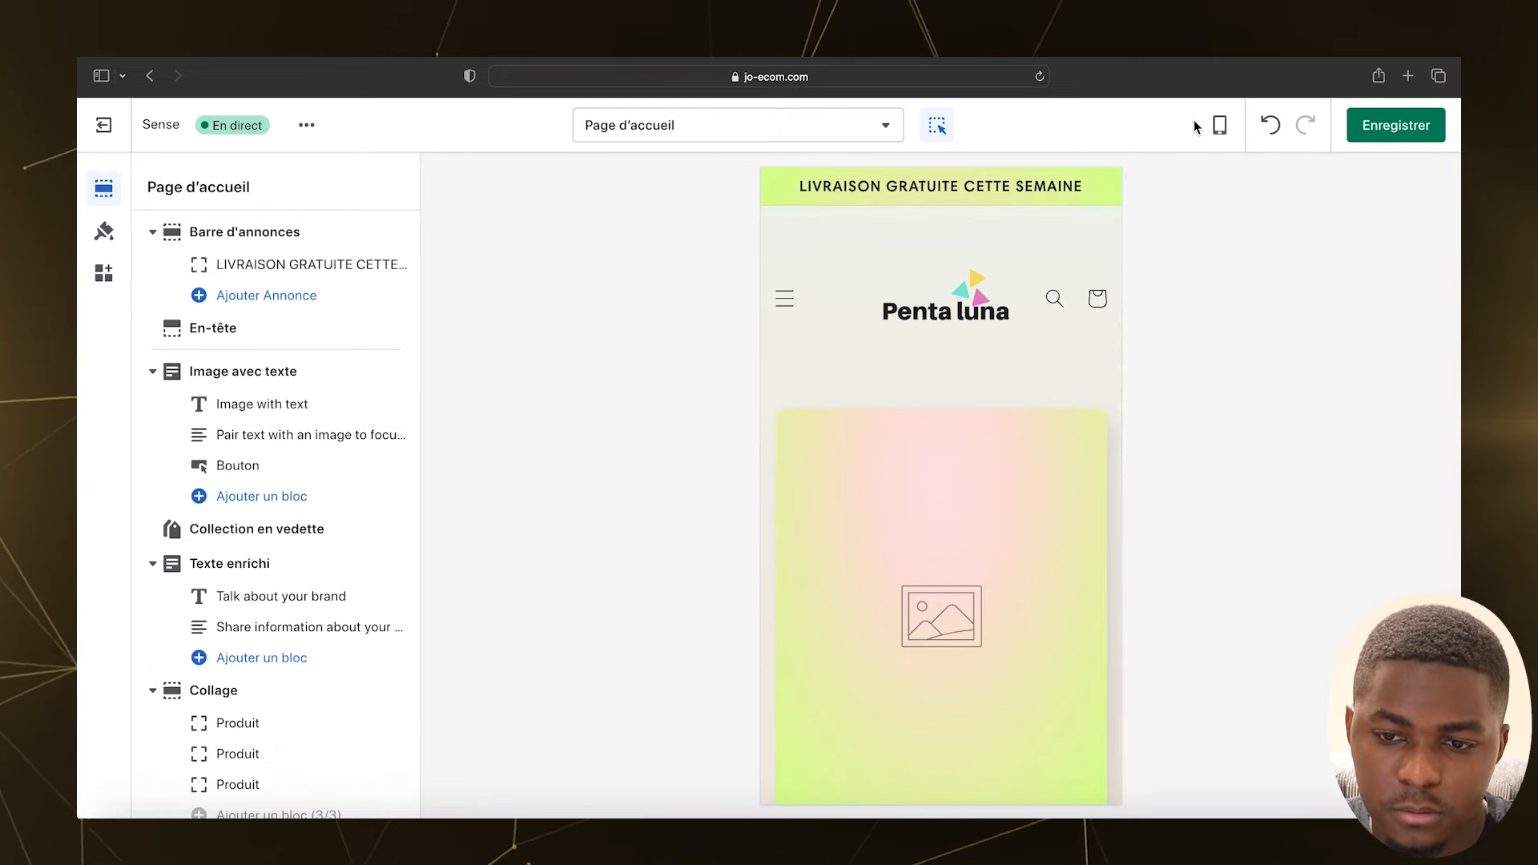
# Step: Show the desktop preview and set the Image avec texte title to "Vos pieds ne se sont jamais sentis aussi bien" in size Petit
pyautogui.click(1214, 126)
pyautogui.click(1265, 210)
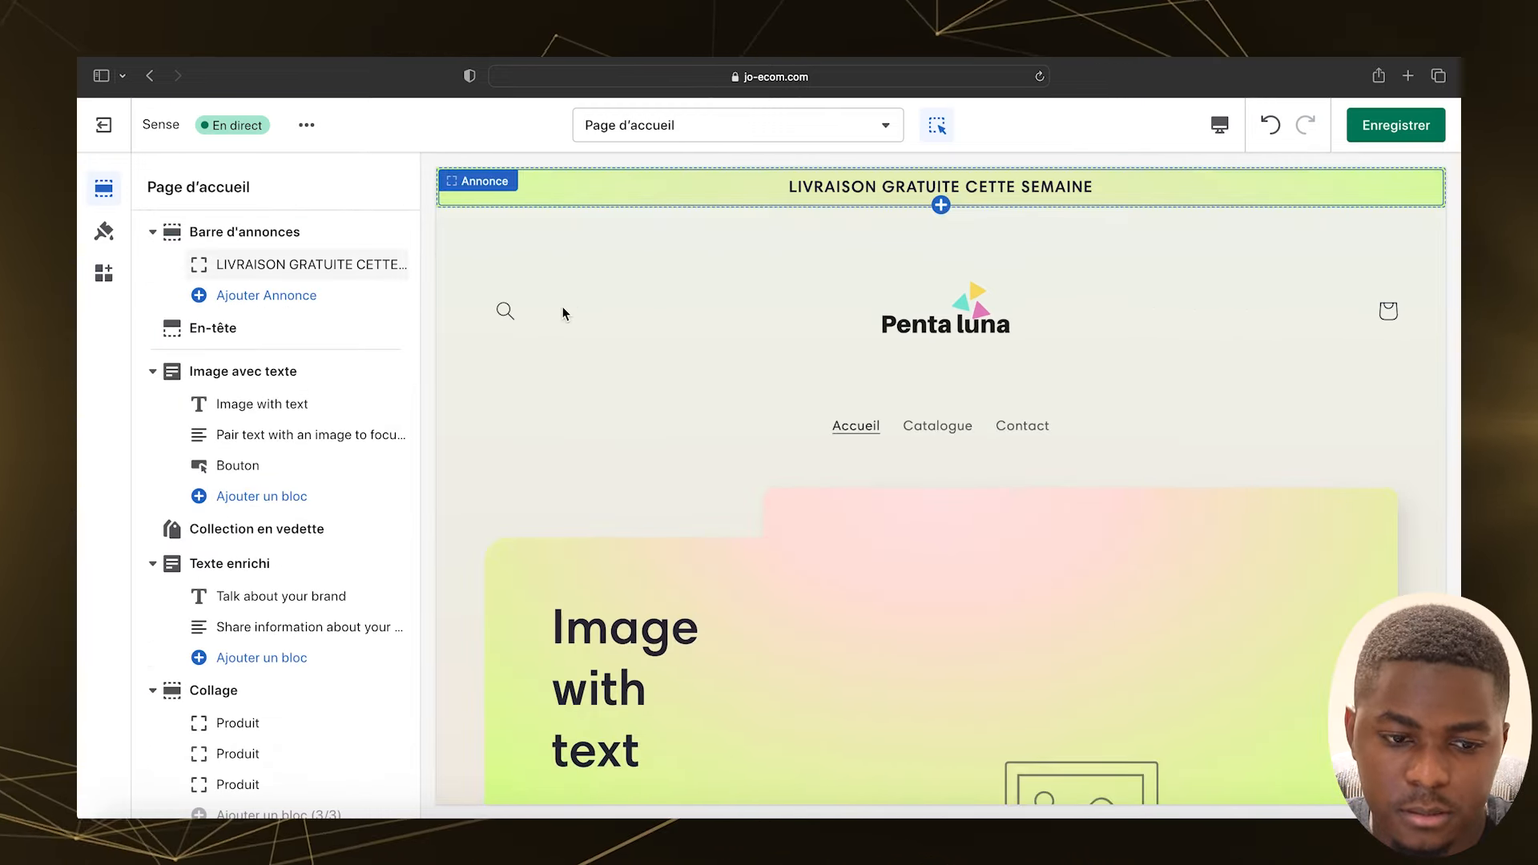
pyautogui.scroll(-5, 455, 454)
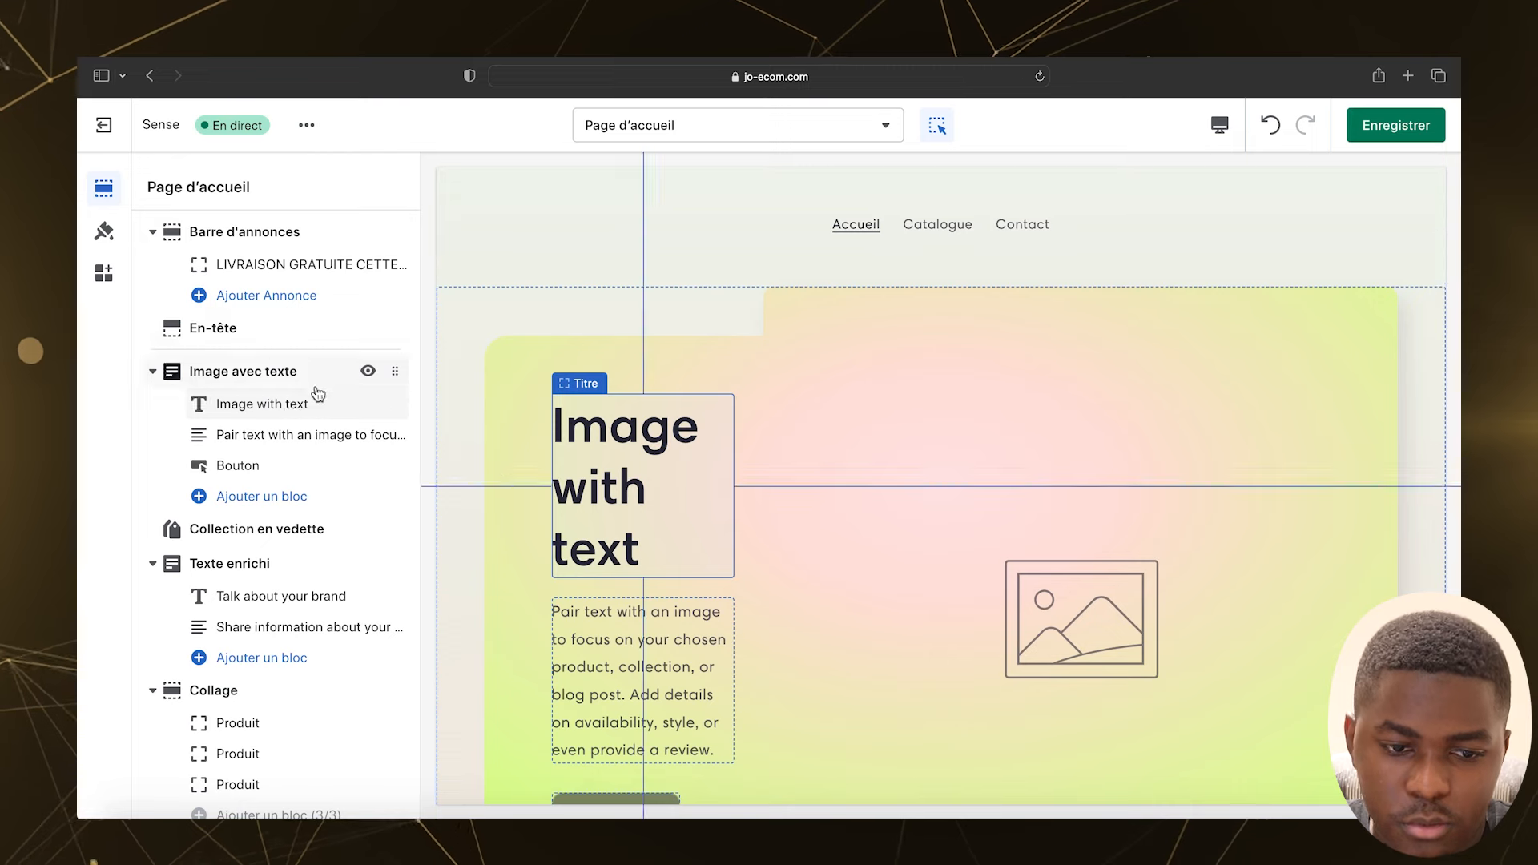
pyautogui.click(289, 405)
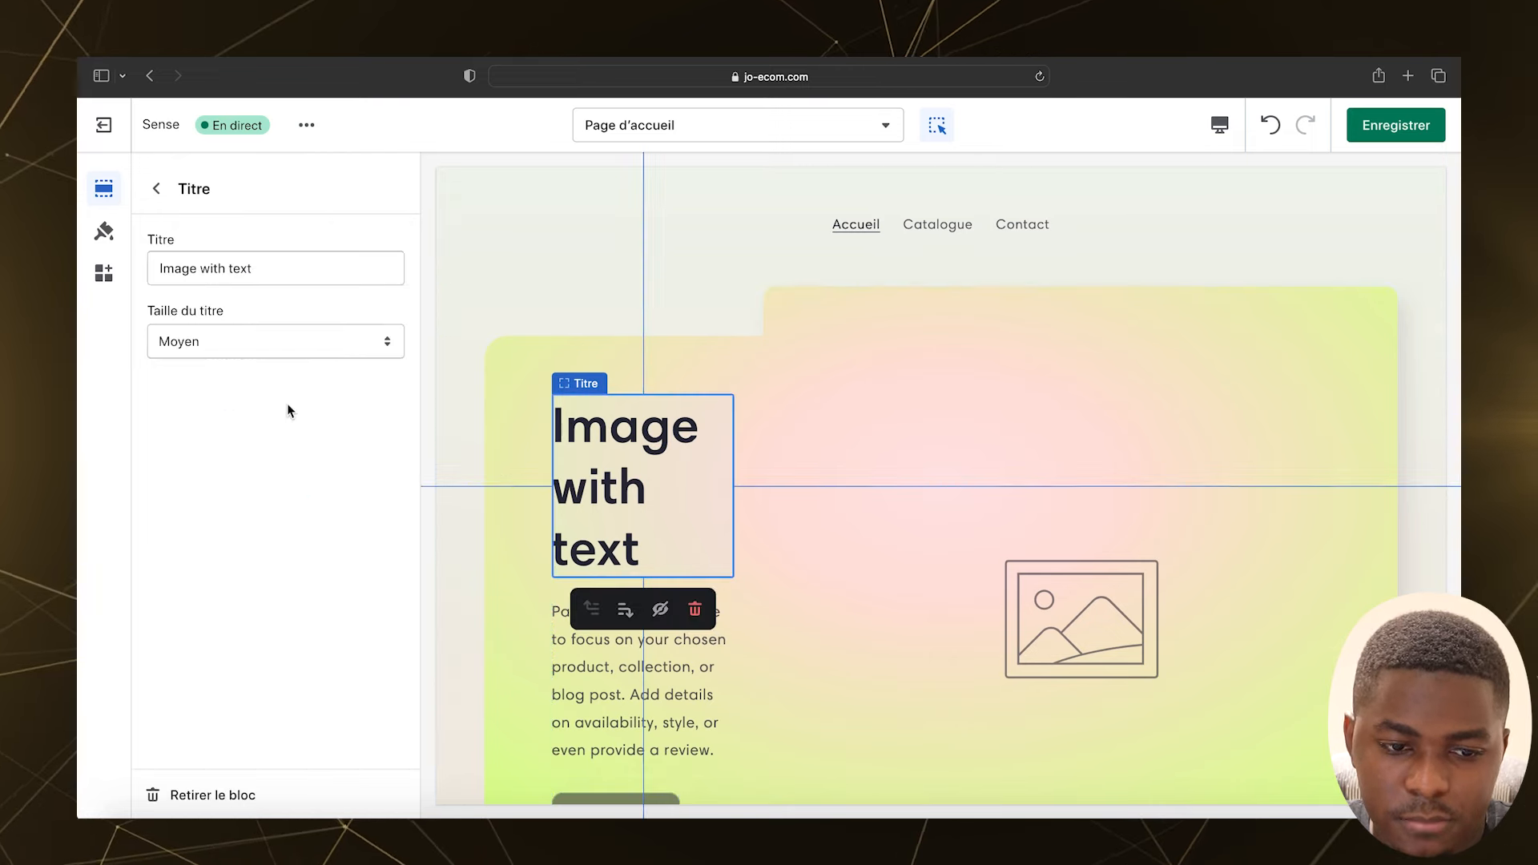
pyautogui.tripleClick(296, 269)
pyautogui.press('BackSpace')
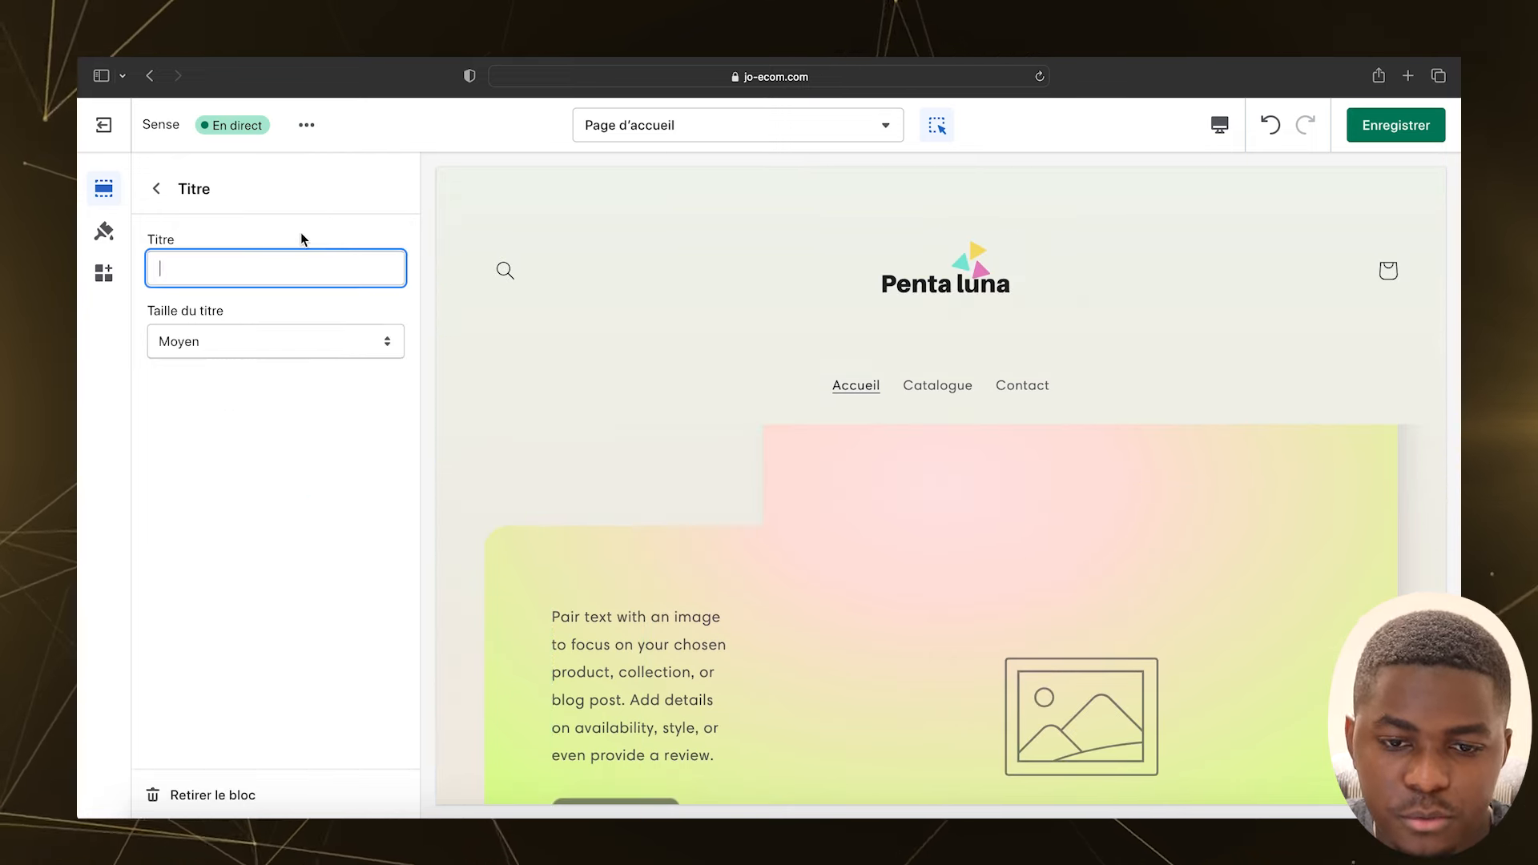
pyautogui.press('super+v')
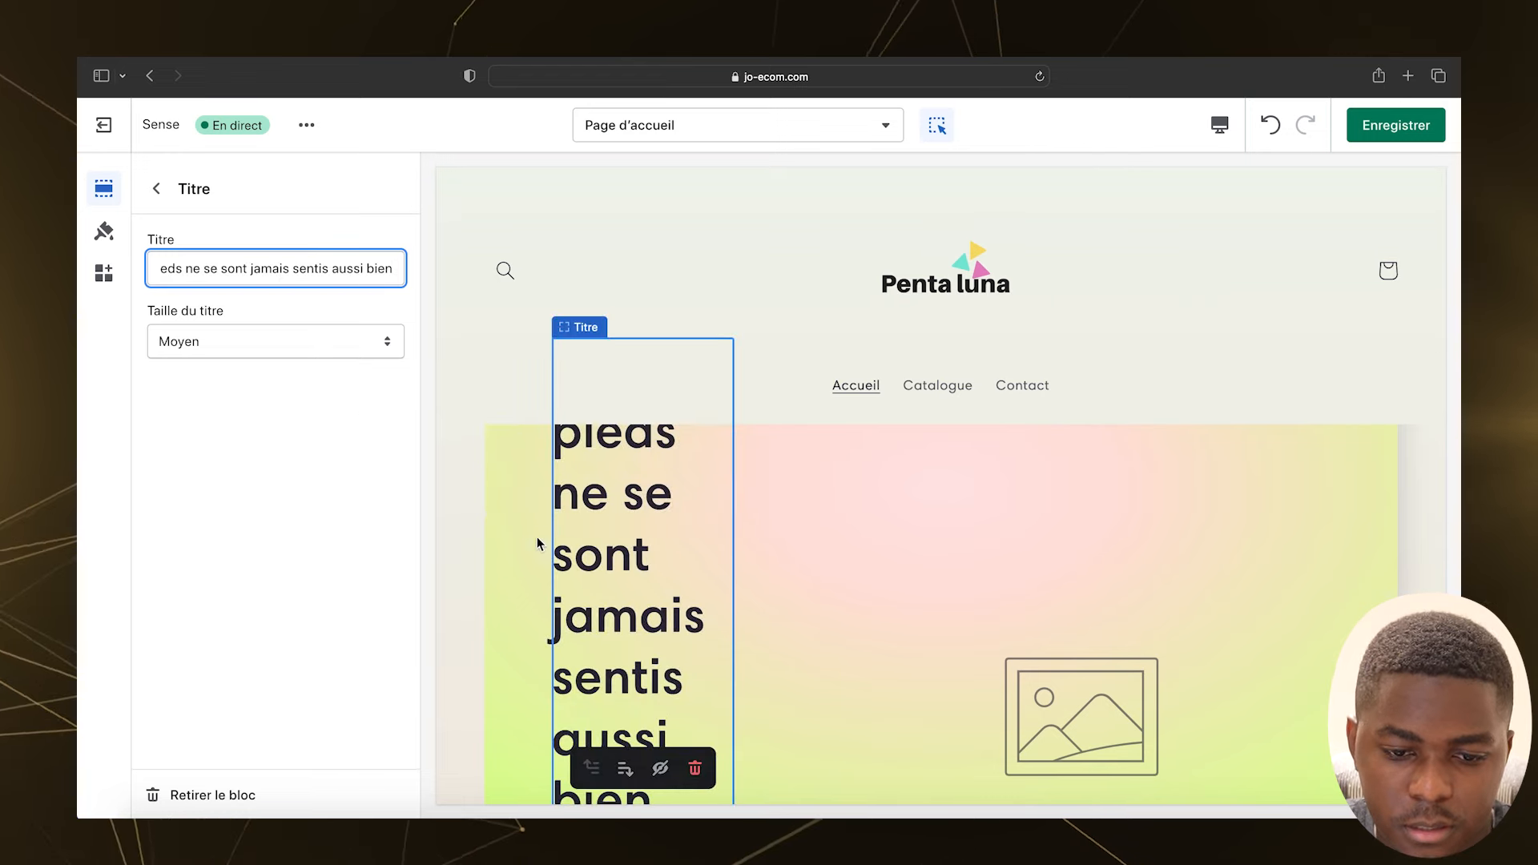
pyautogui.click(357, 343)
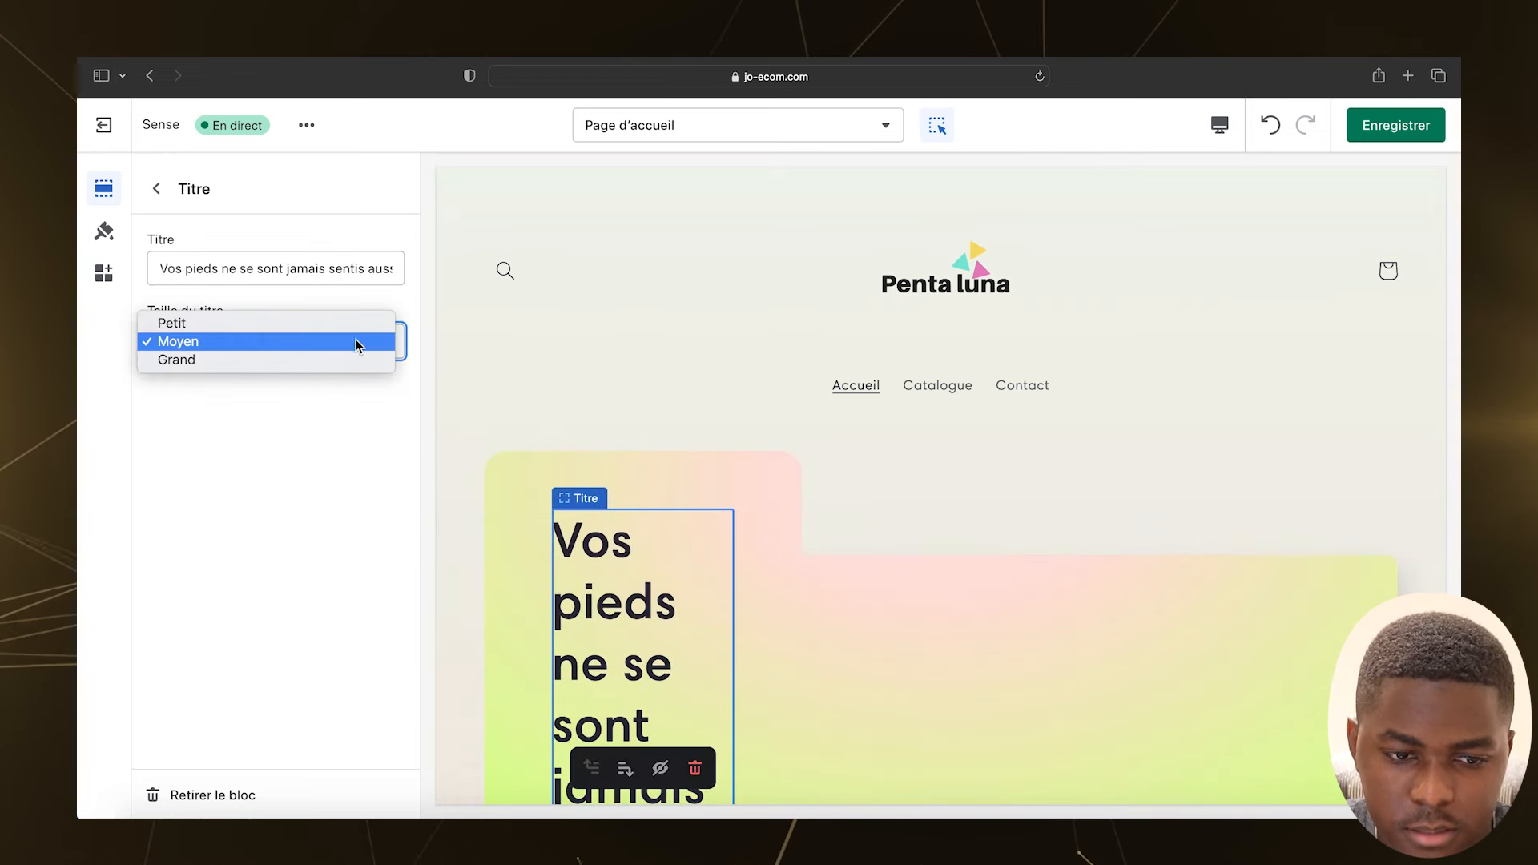
pyautogui.click(309, 323)
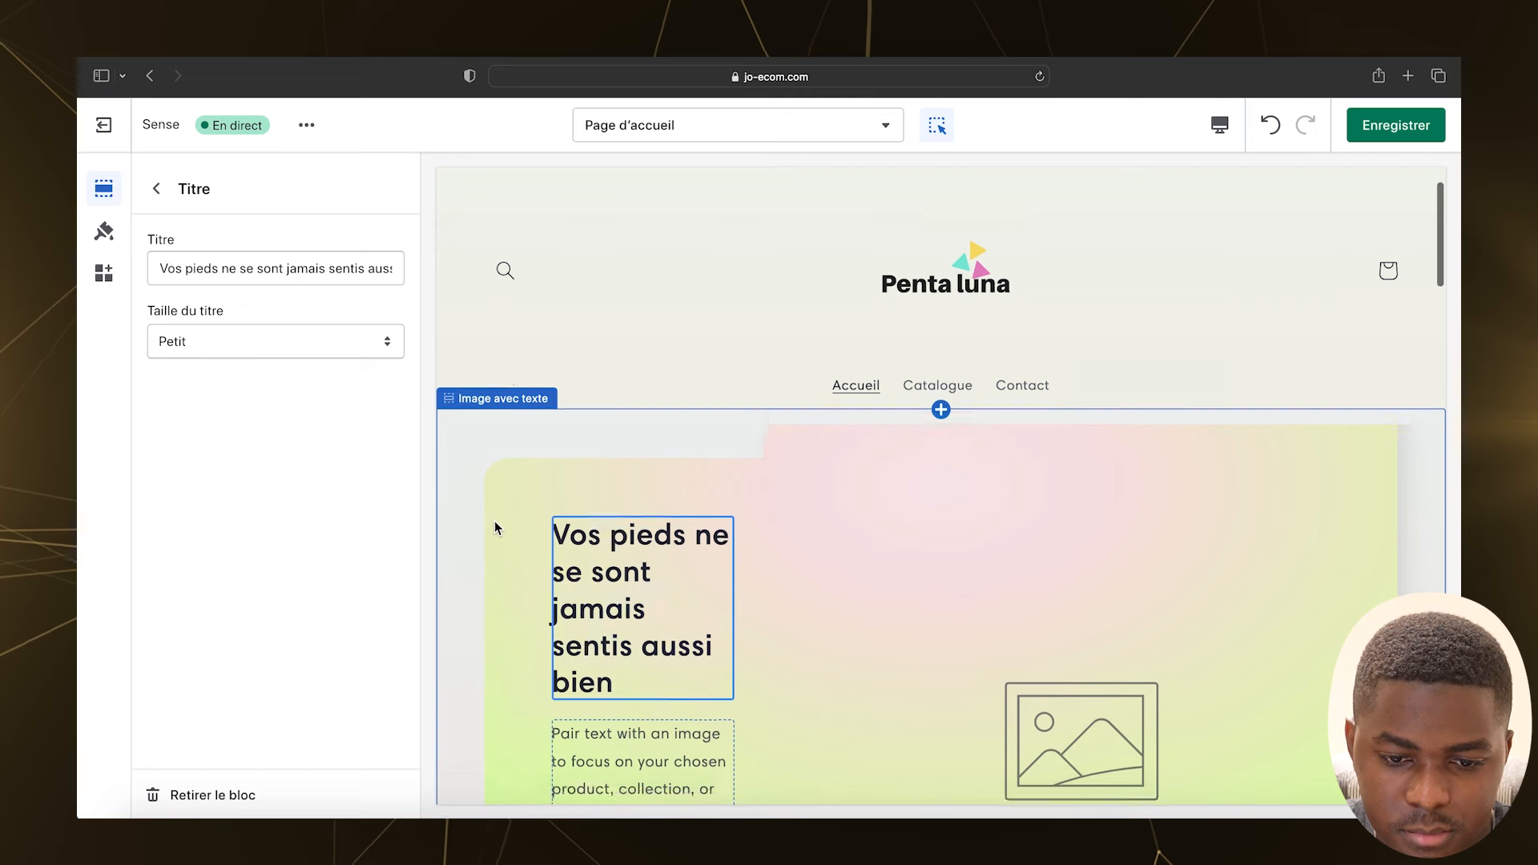
pyautogui.click(157, 189)
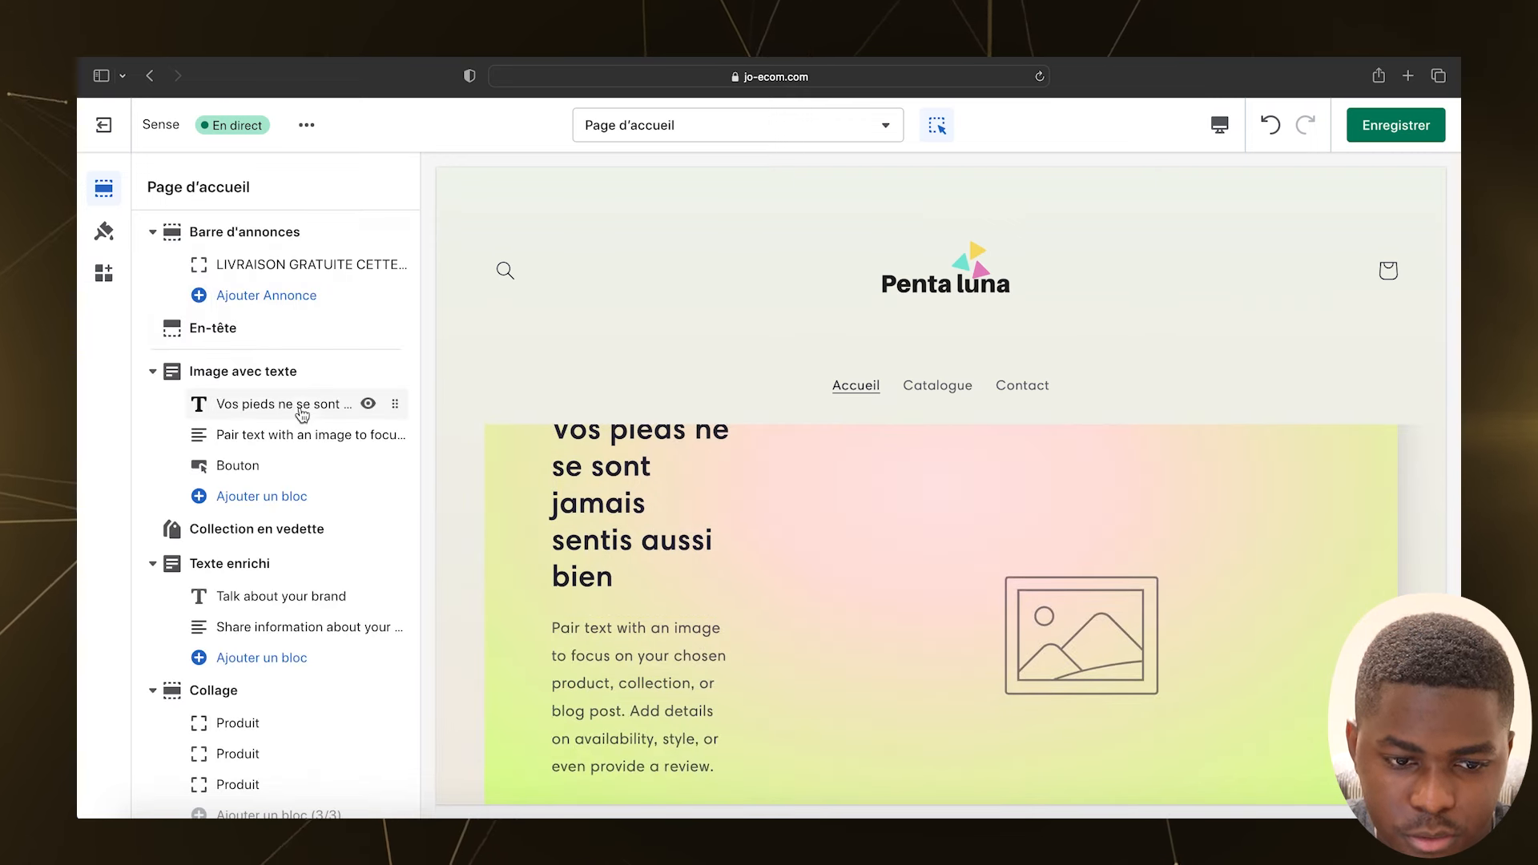
# Step: Replace the Image avec texte description with the paragraph beginning "Le rembourrage ultra-doux de vos sandales absorbe l'impact" and remove the section's button block
pyautogui.click(295, 435)
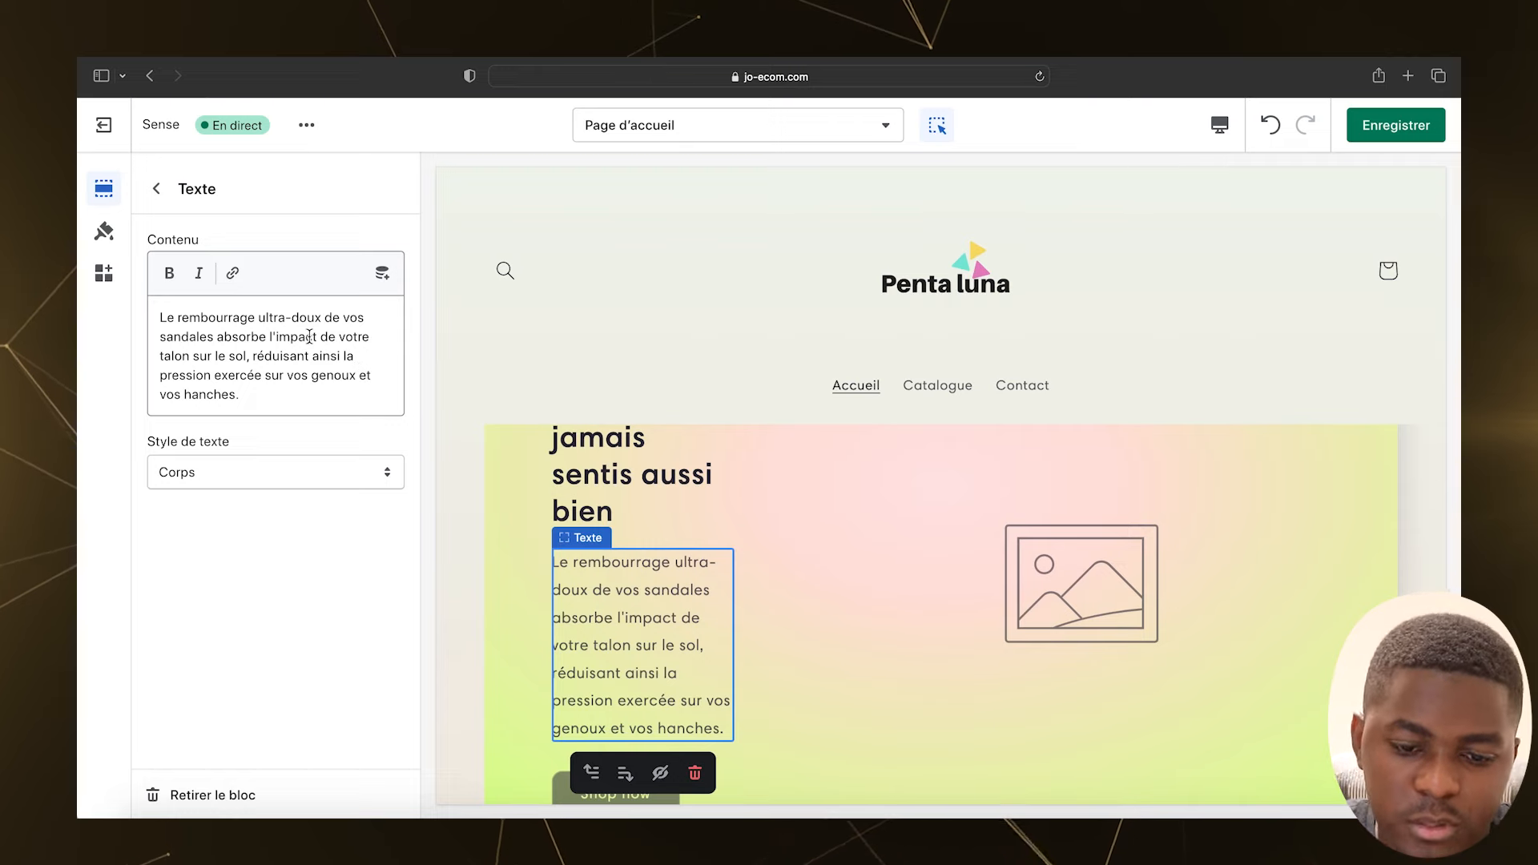
pyautogui.click(157, 187)
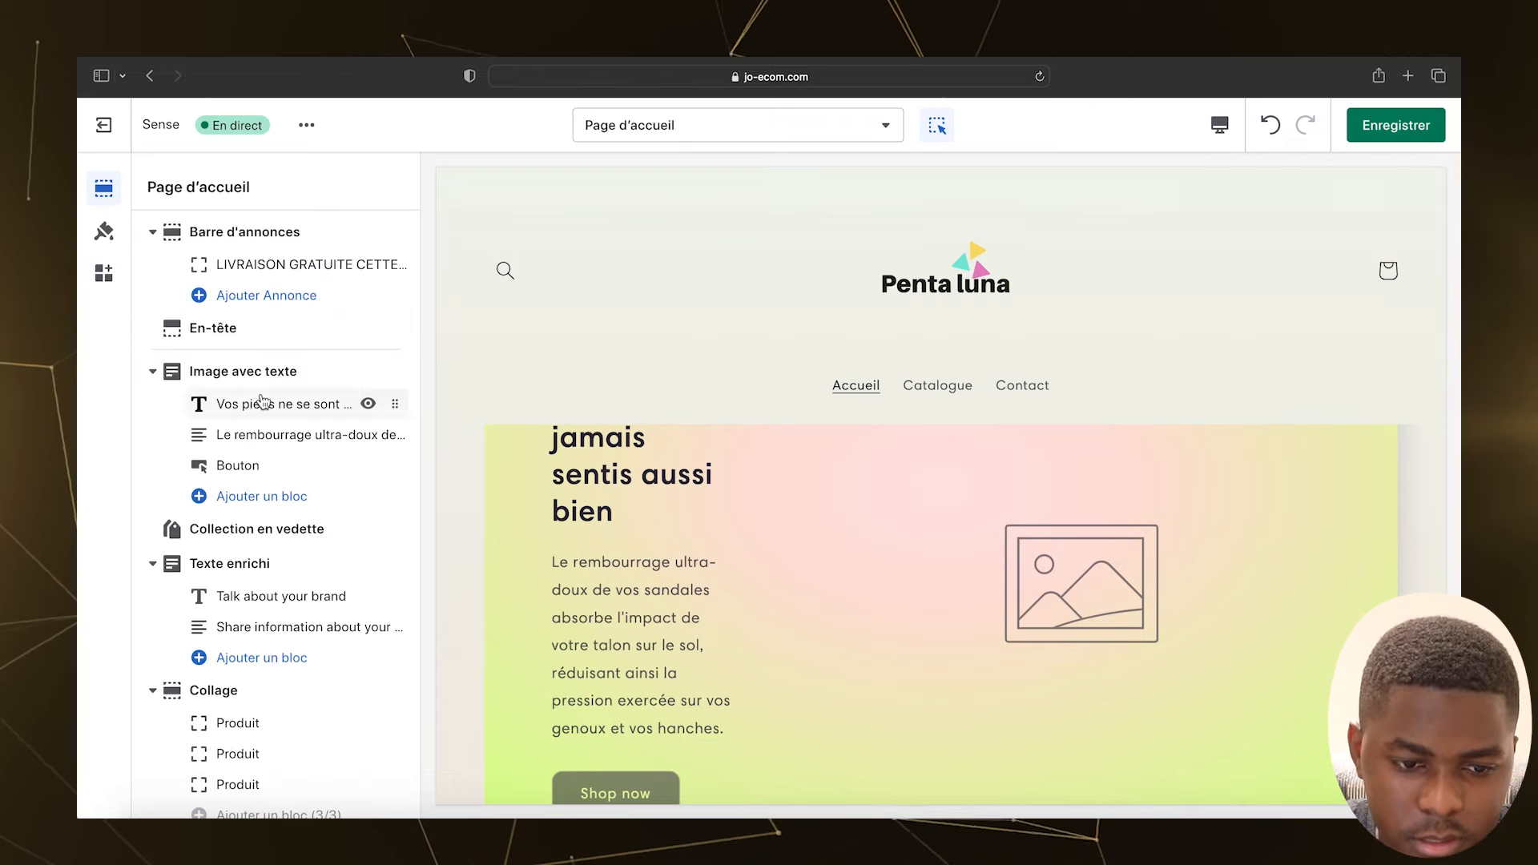
pyautogui.click(240, 466)
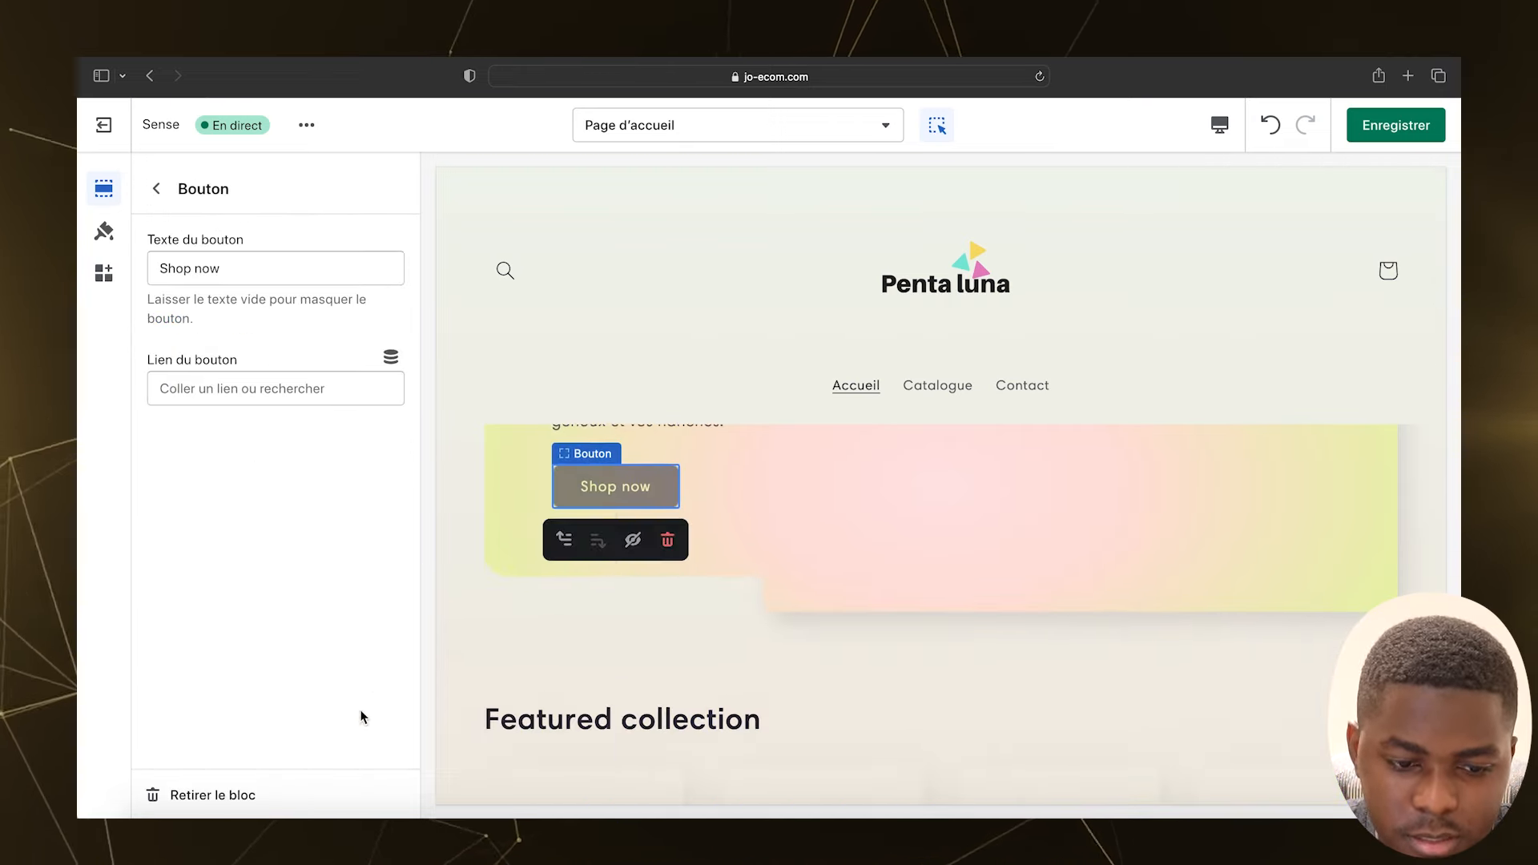
pyautogui.click(232, 799)
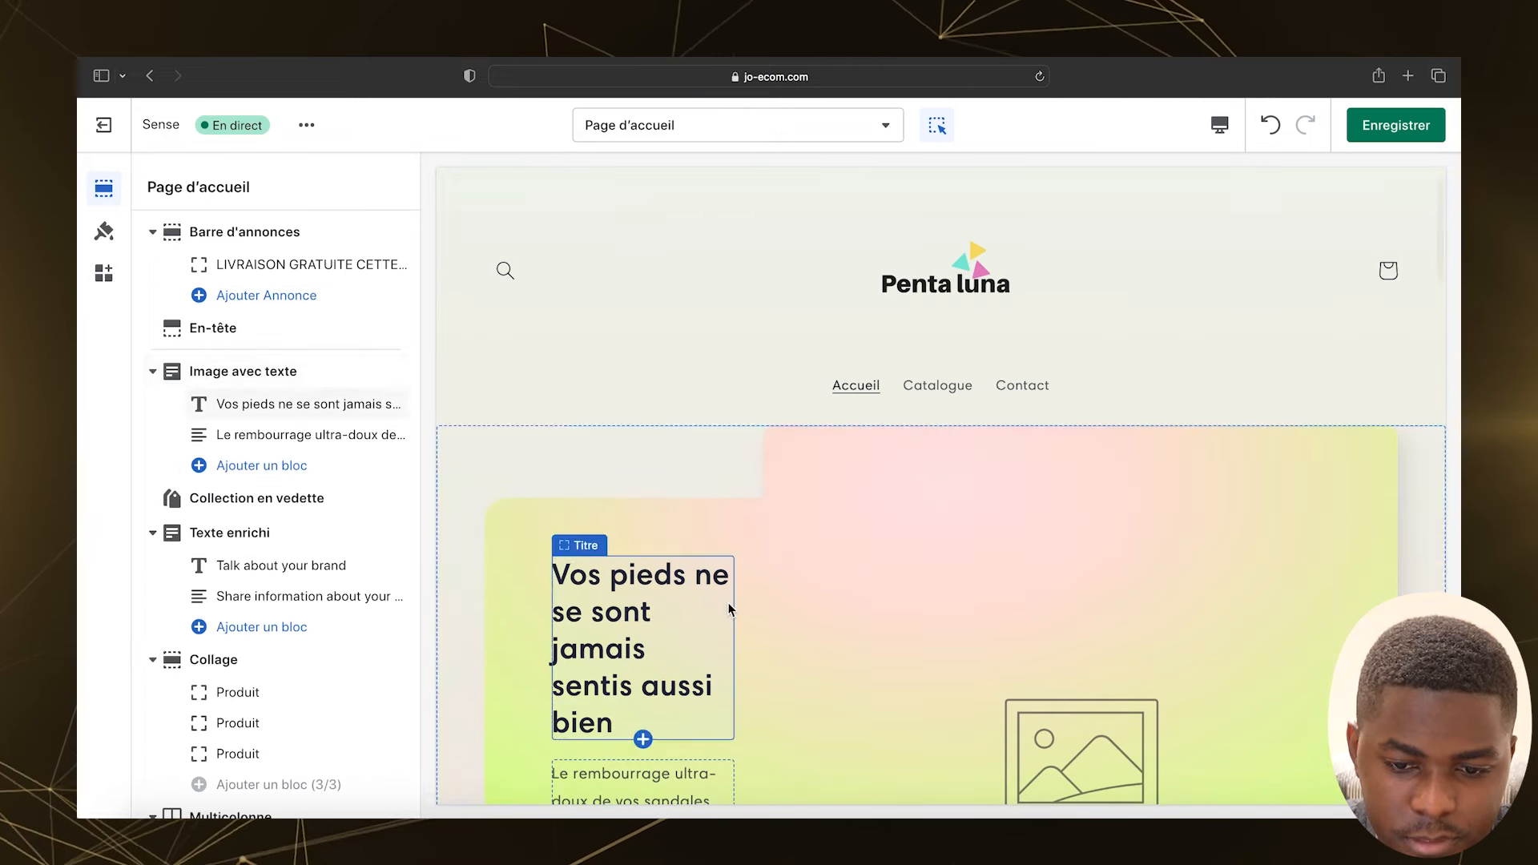
# Step: Use the library photo Captured_ecran2022-10-26a17.44.44 of the grey sandals as the Image avec texte section's image
pyautogui.click(1025, 655)
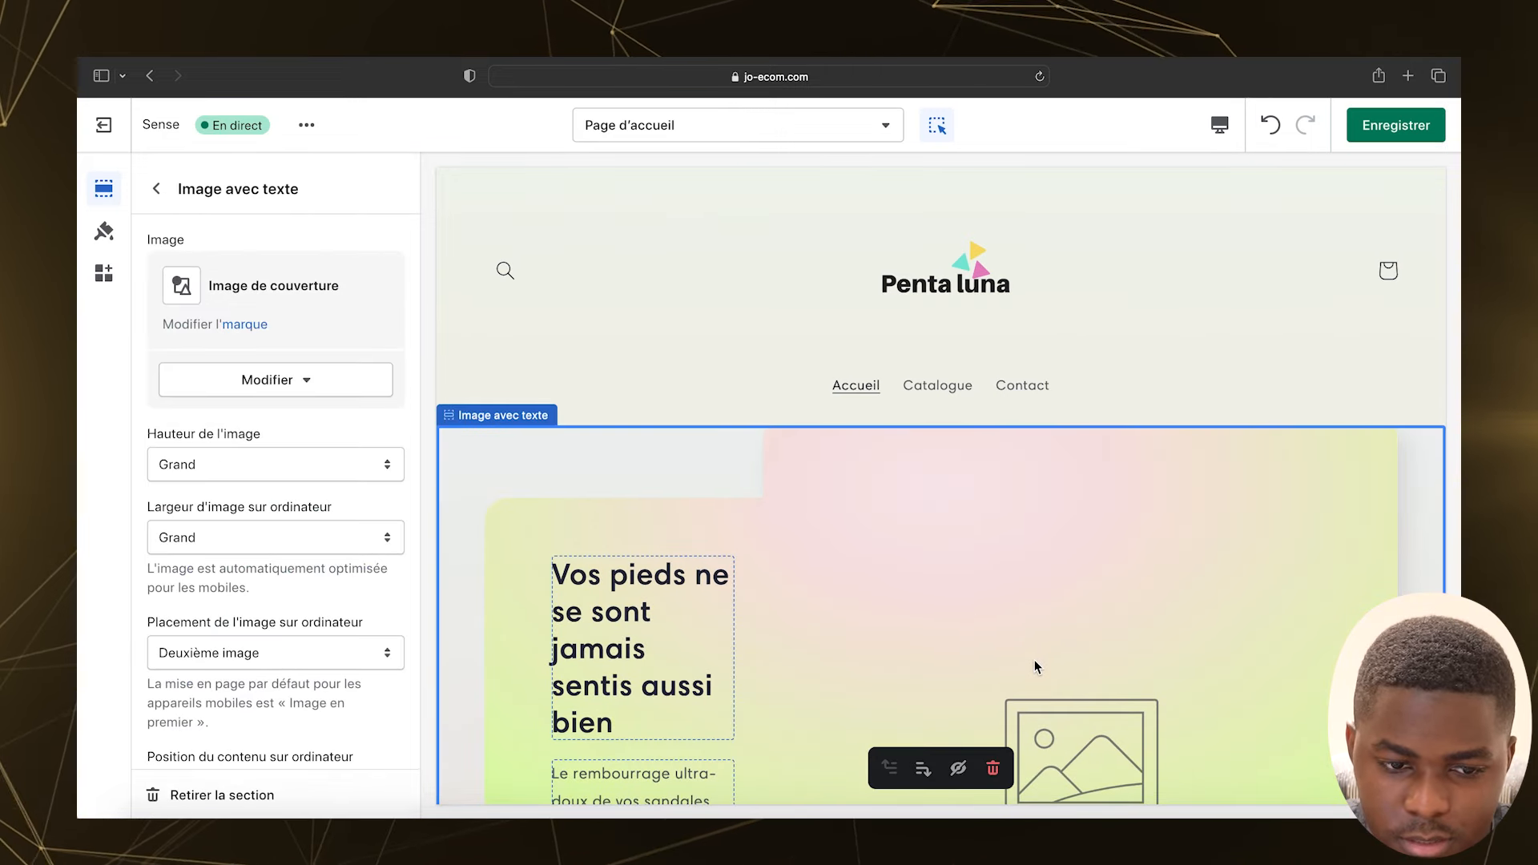
pyautogui.click(340, 388)
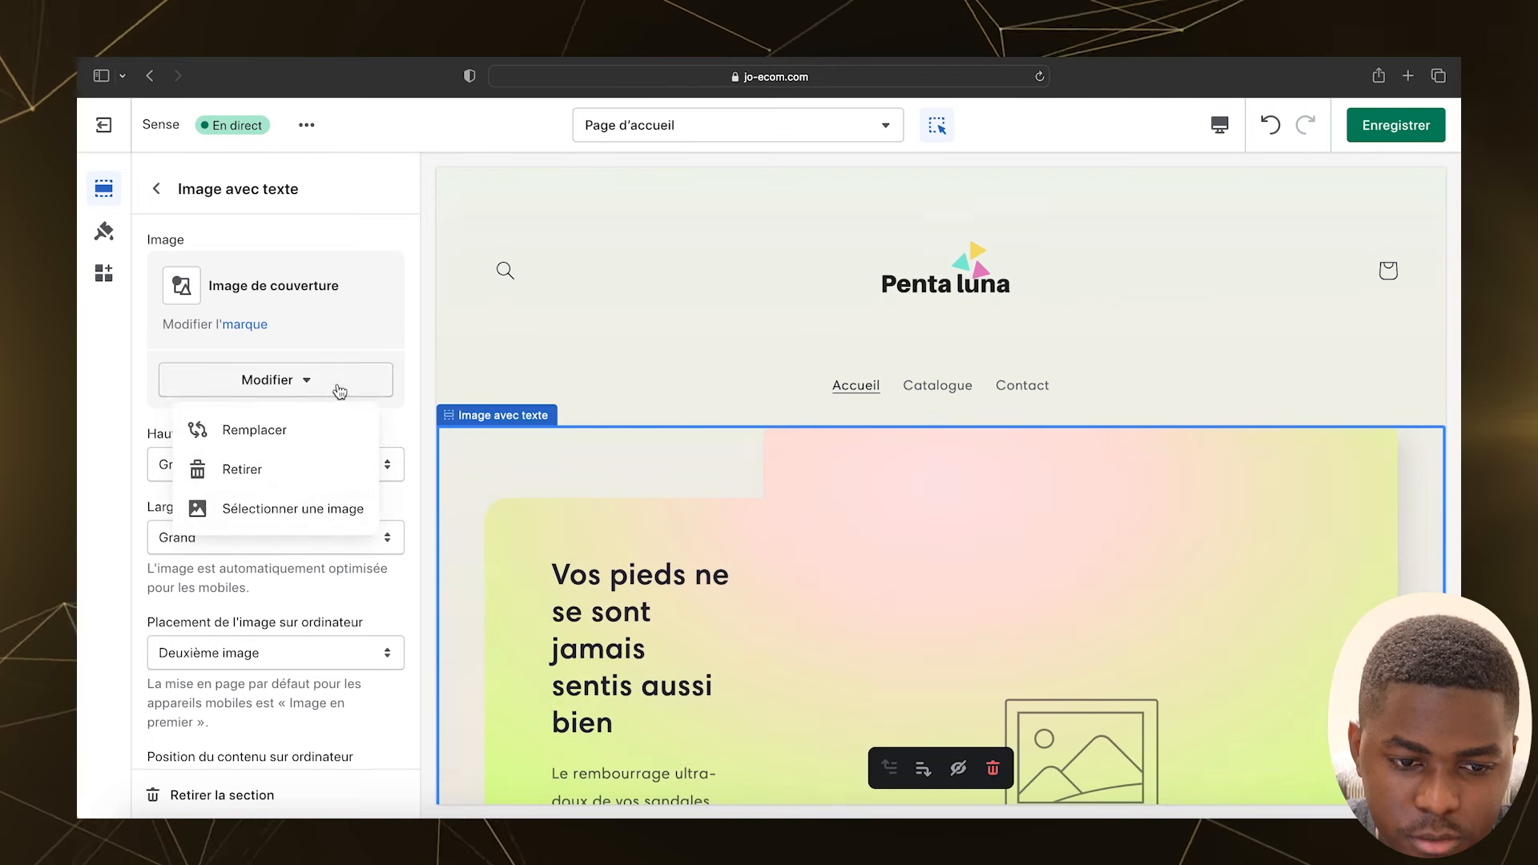
pyautogui.click(268, 509)
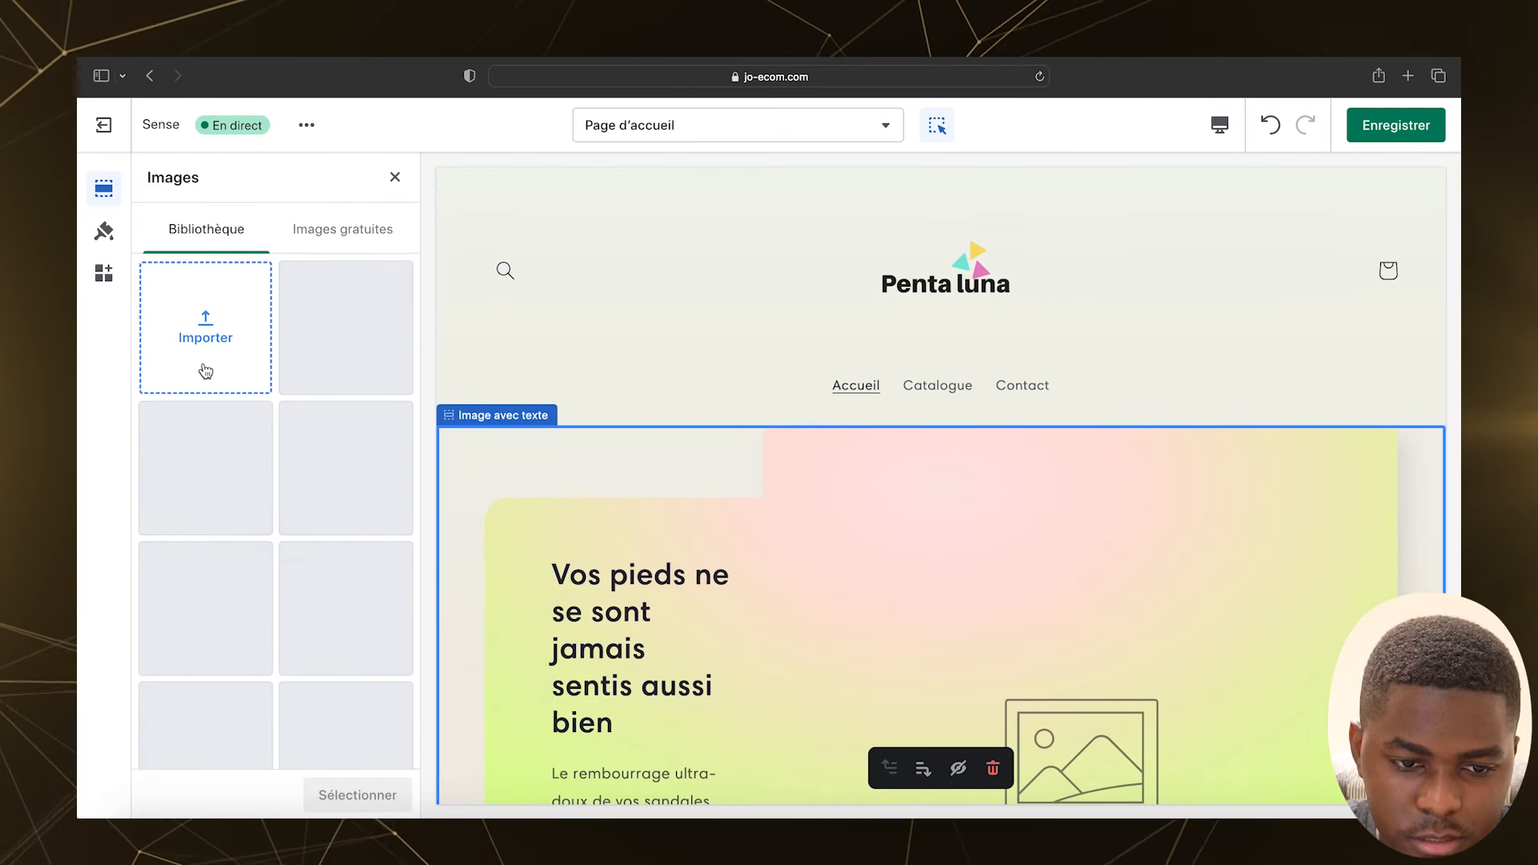
pyautogui.click(206, 371)
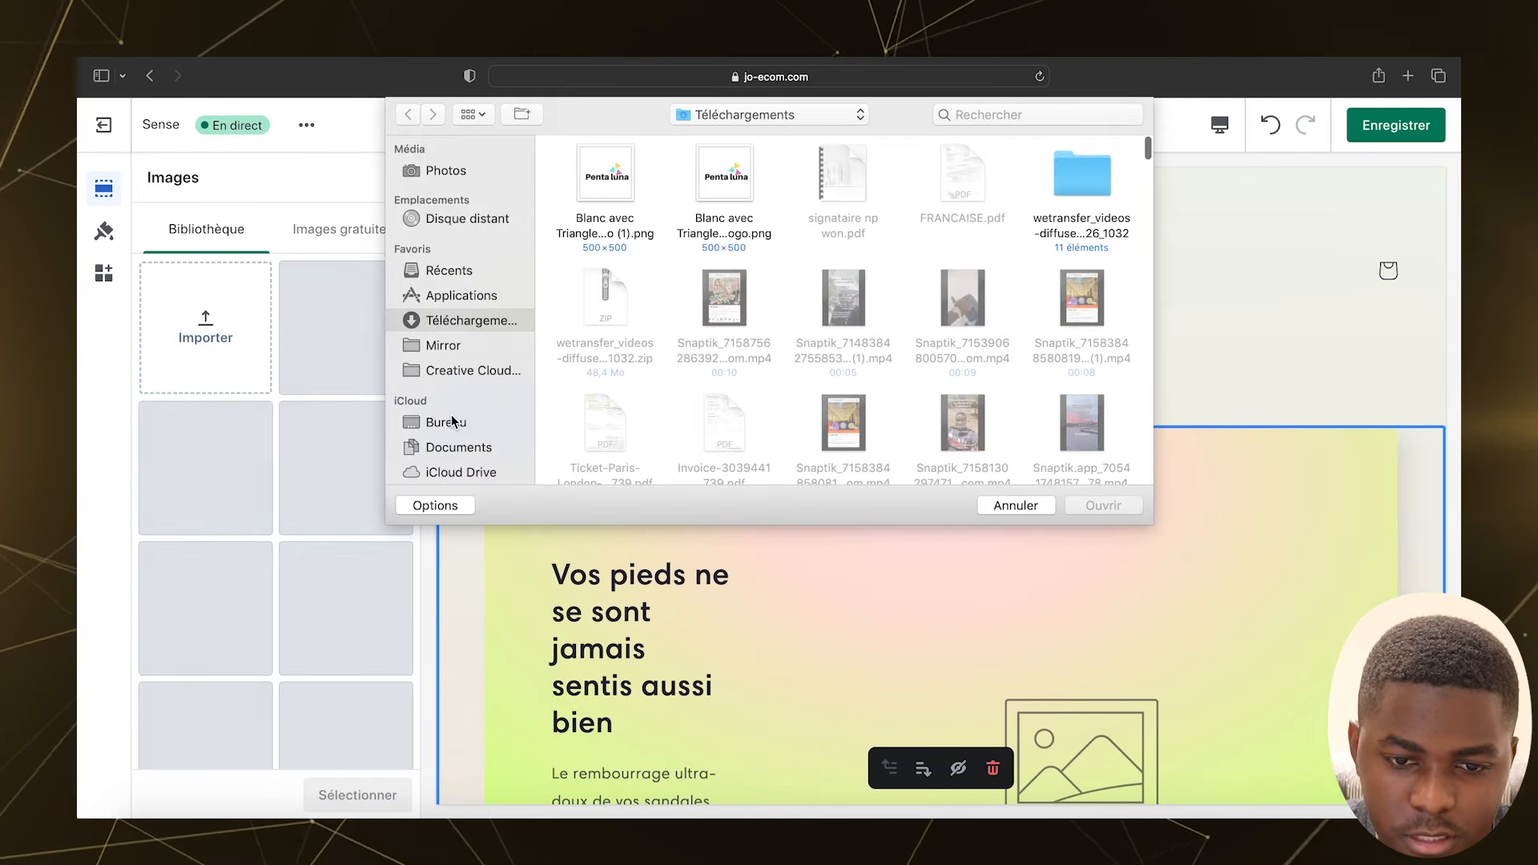
pyautogui.click(453, 421)
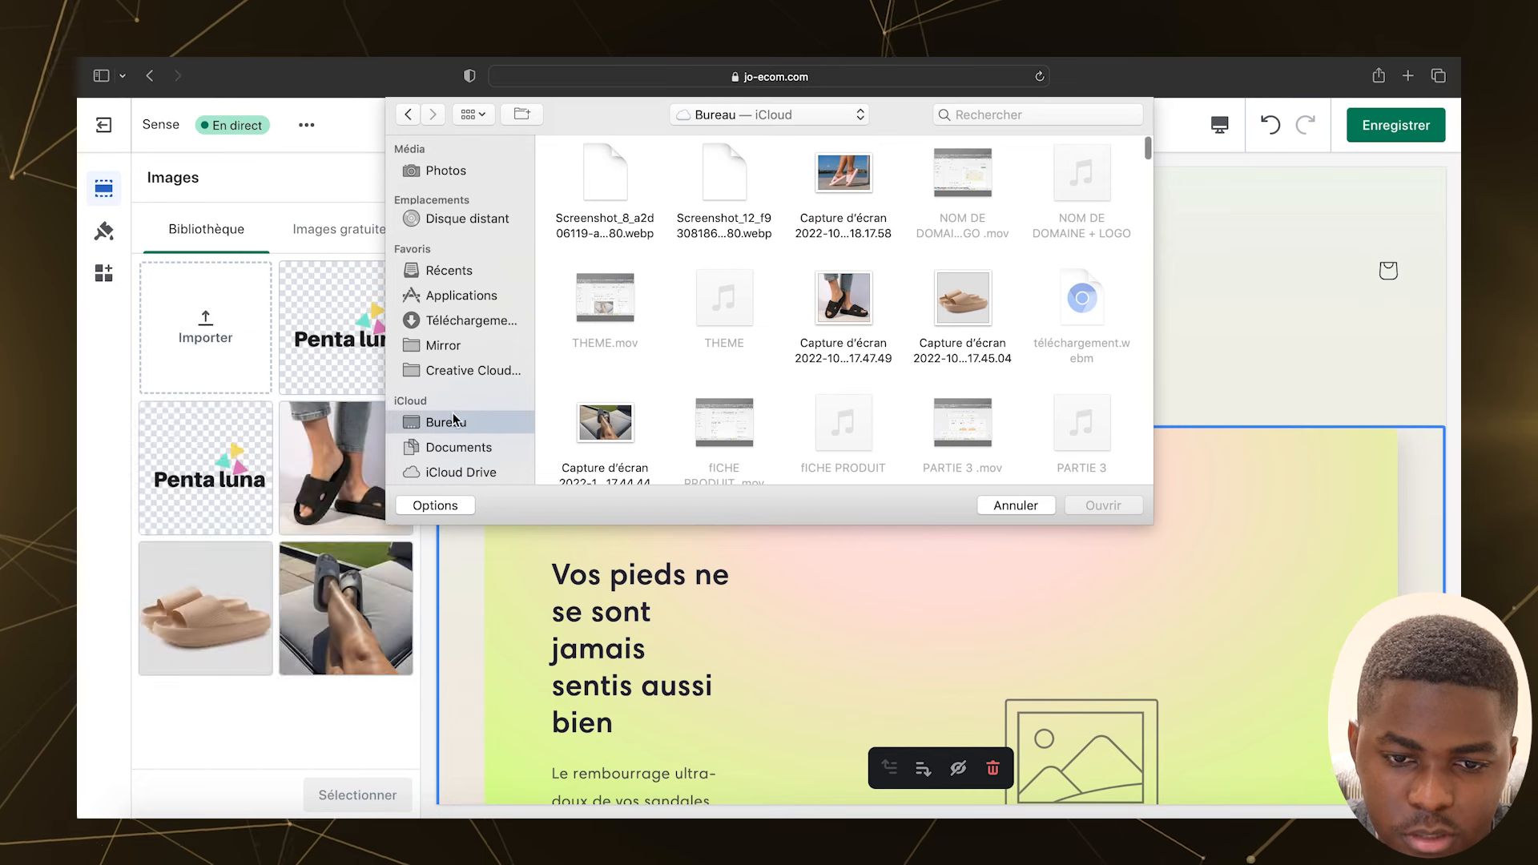
pyautogui.doubleClick(834, 192)
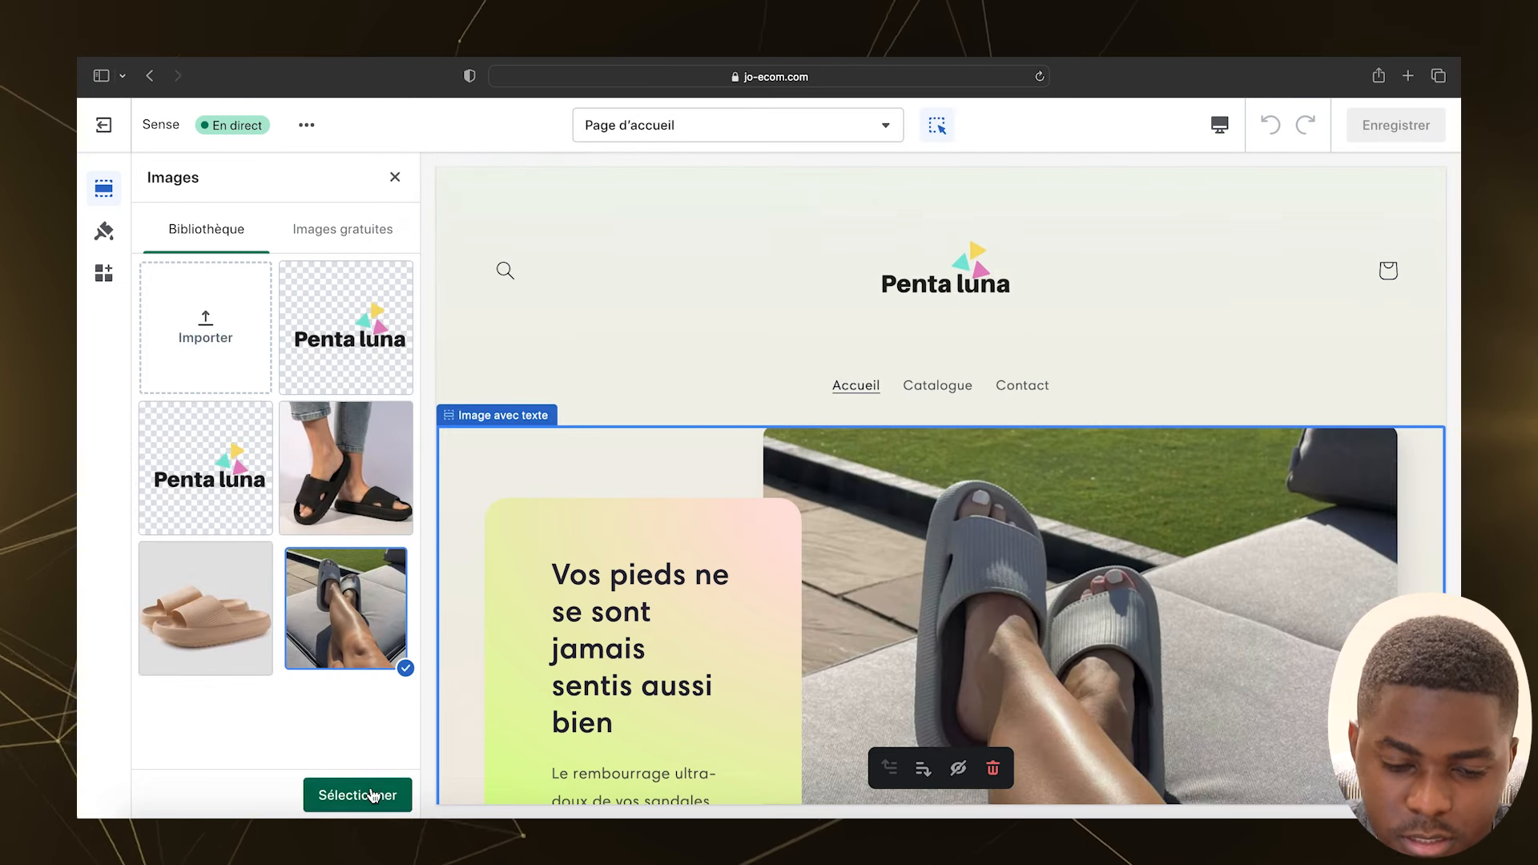
pyautogui.click(371, 795)
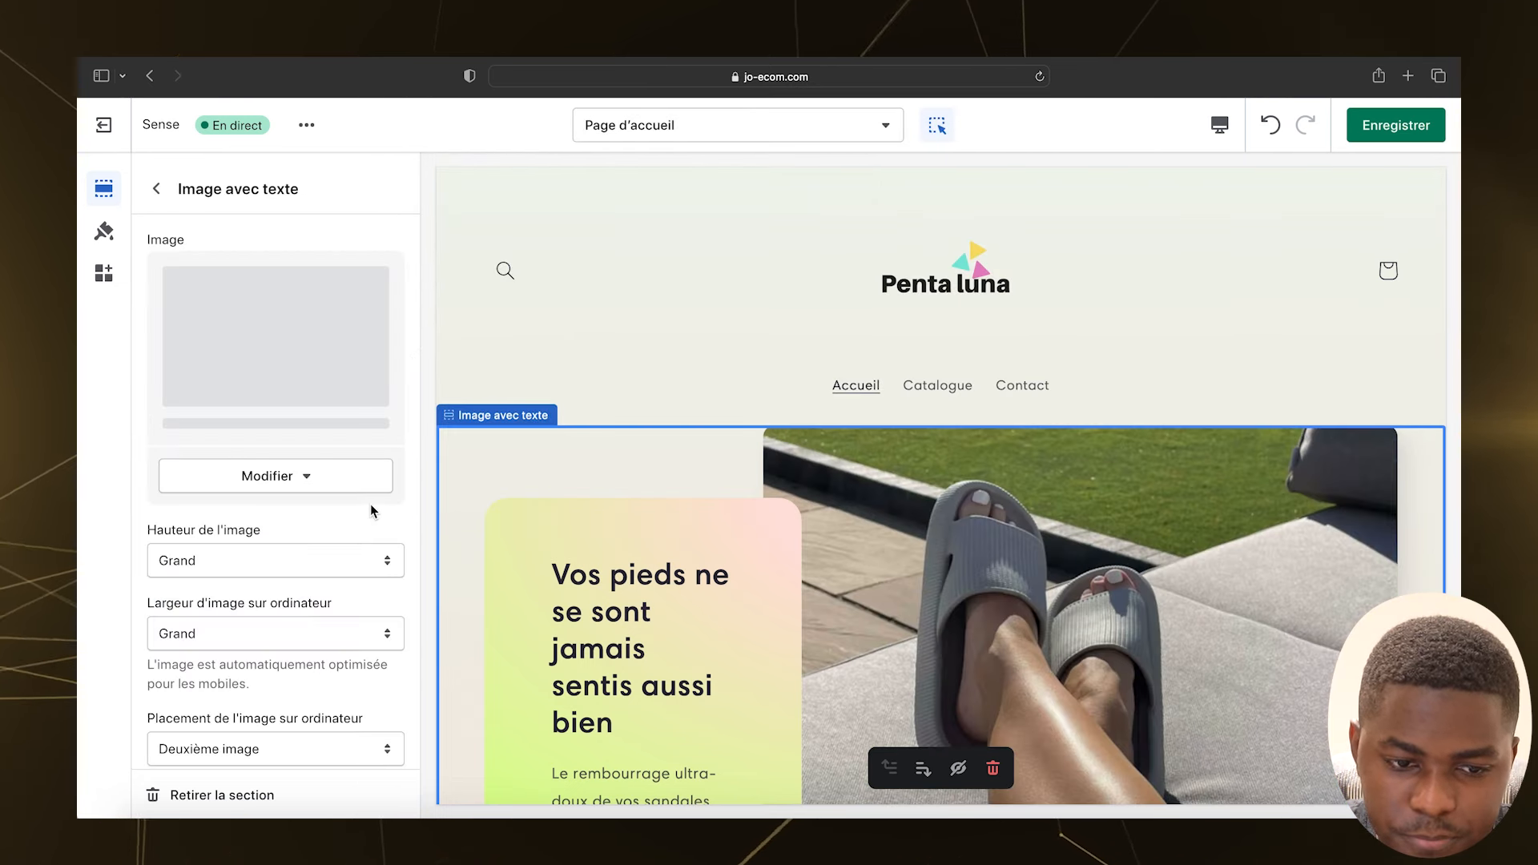
# Step: Review the Image avec texte section in the desktop and mobile previews, ending on the desktop layout
pyautogui.scroll(-3, 466, 451)
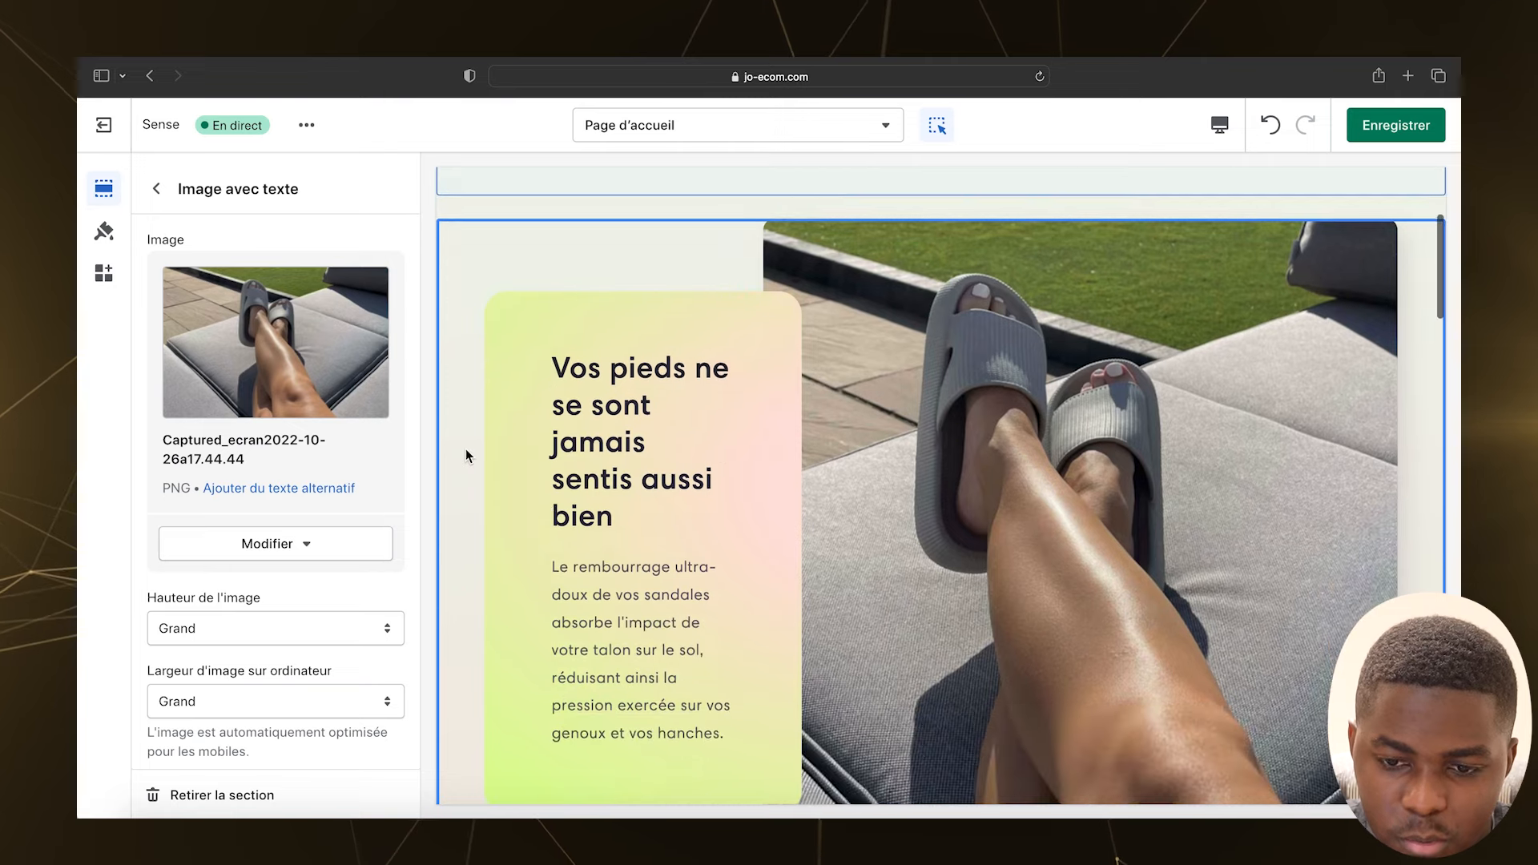
pyautogui.scroll(-1, 464, 449)
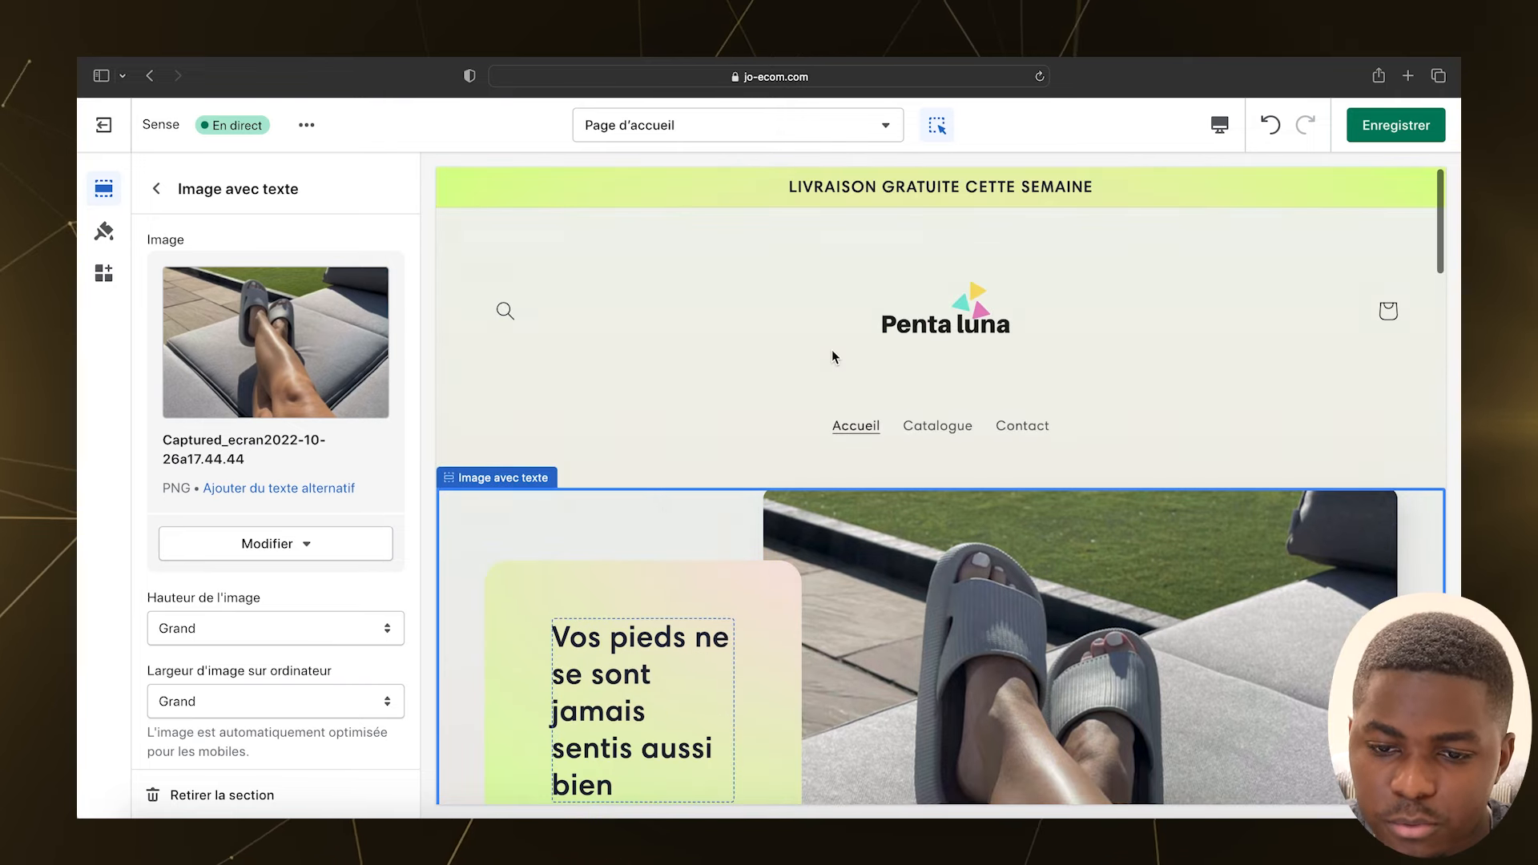
pyautogui.click(1219, 125)
pyautogui.click(1258, 177)
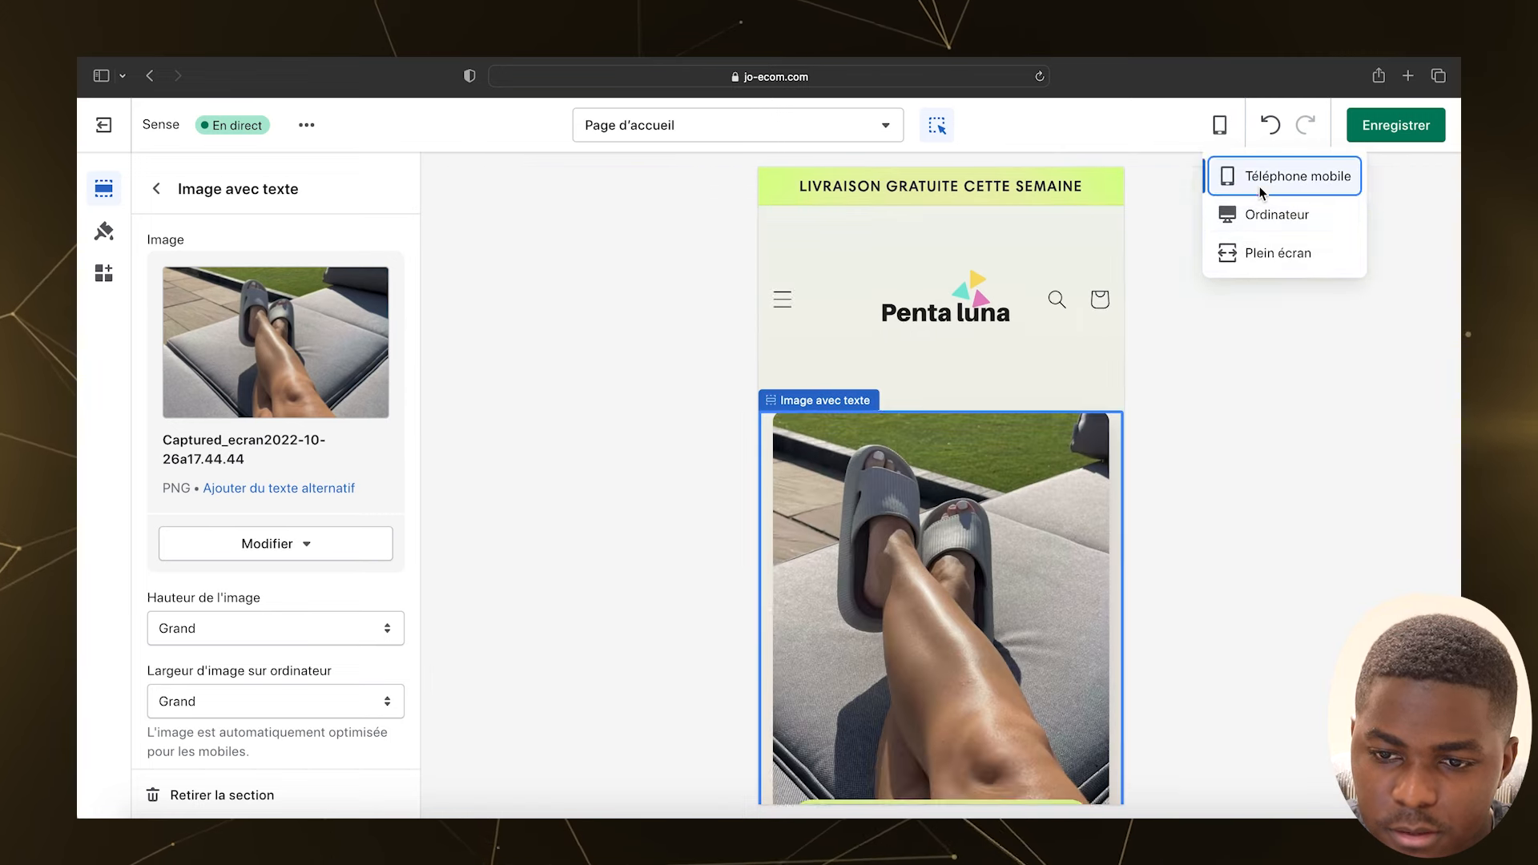
pyautogui.scroll(-5, 929, 264)
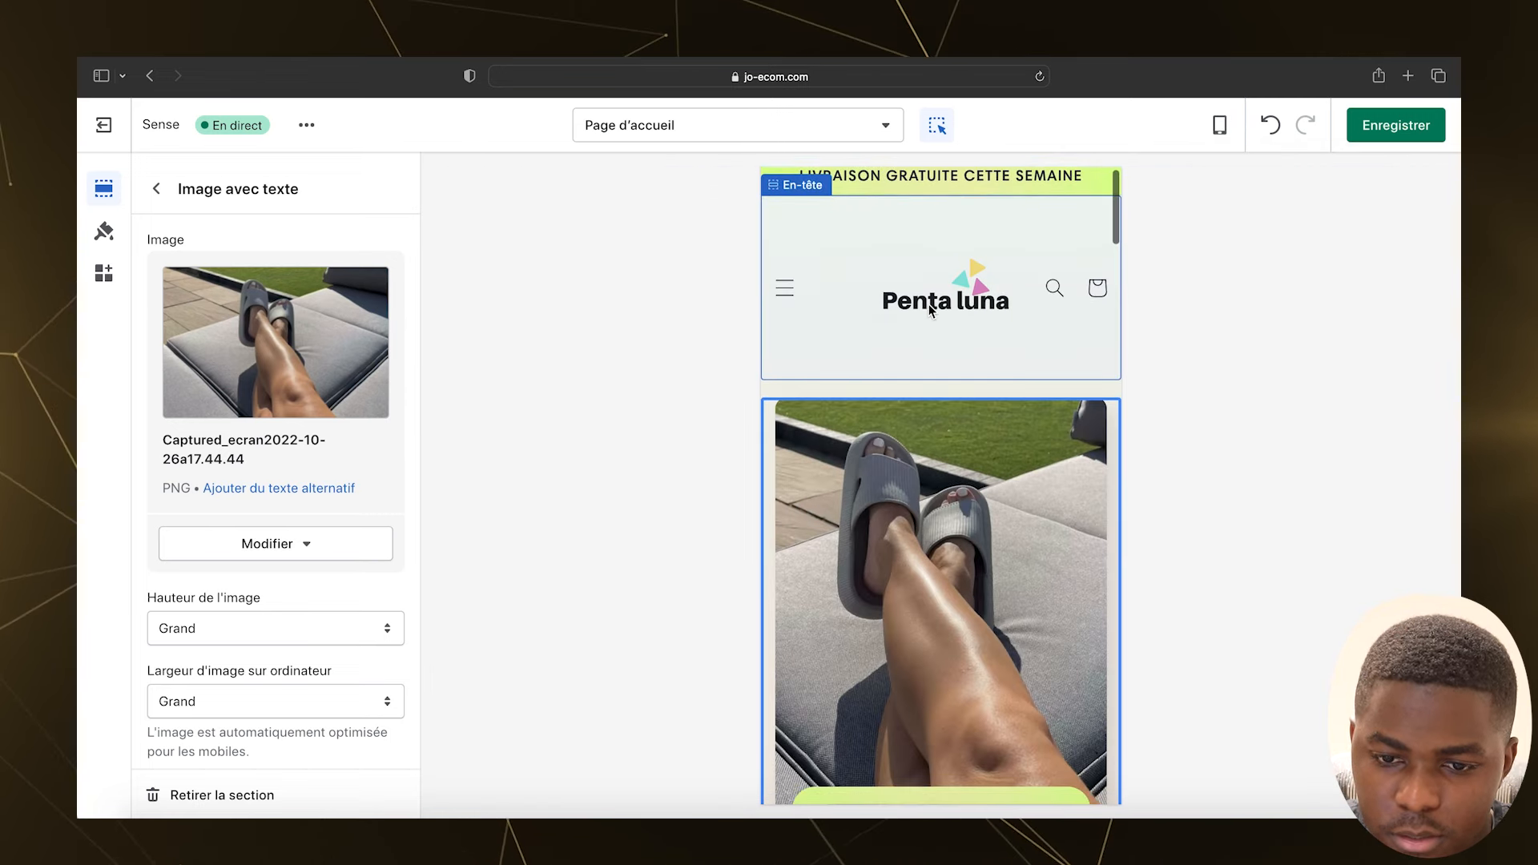
pyautogui.scroll(-3, 929, 305)
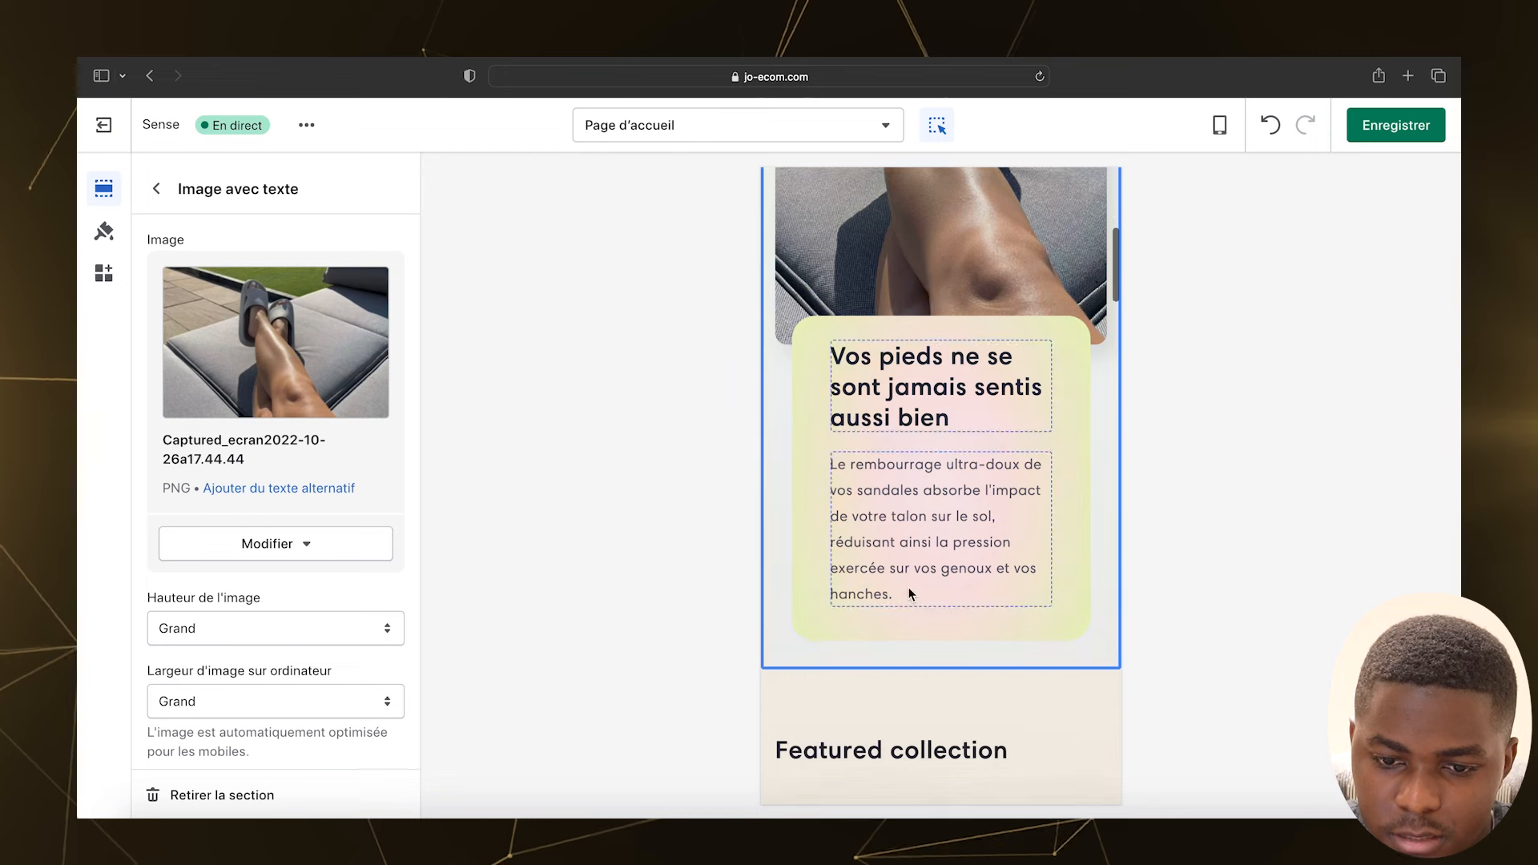
pyautogui.scroll(10, 954, 463)
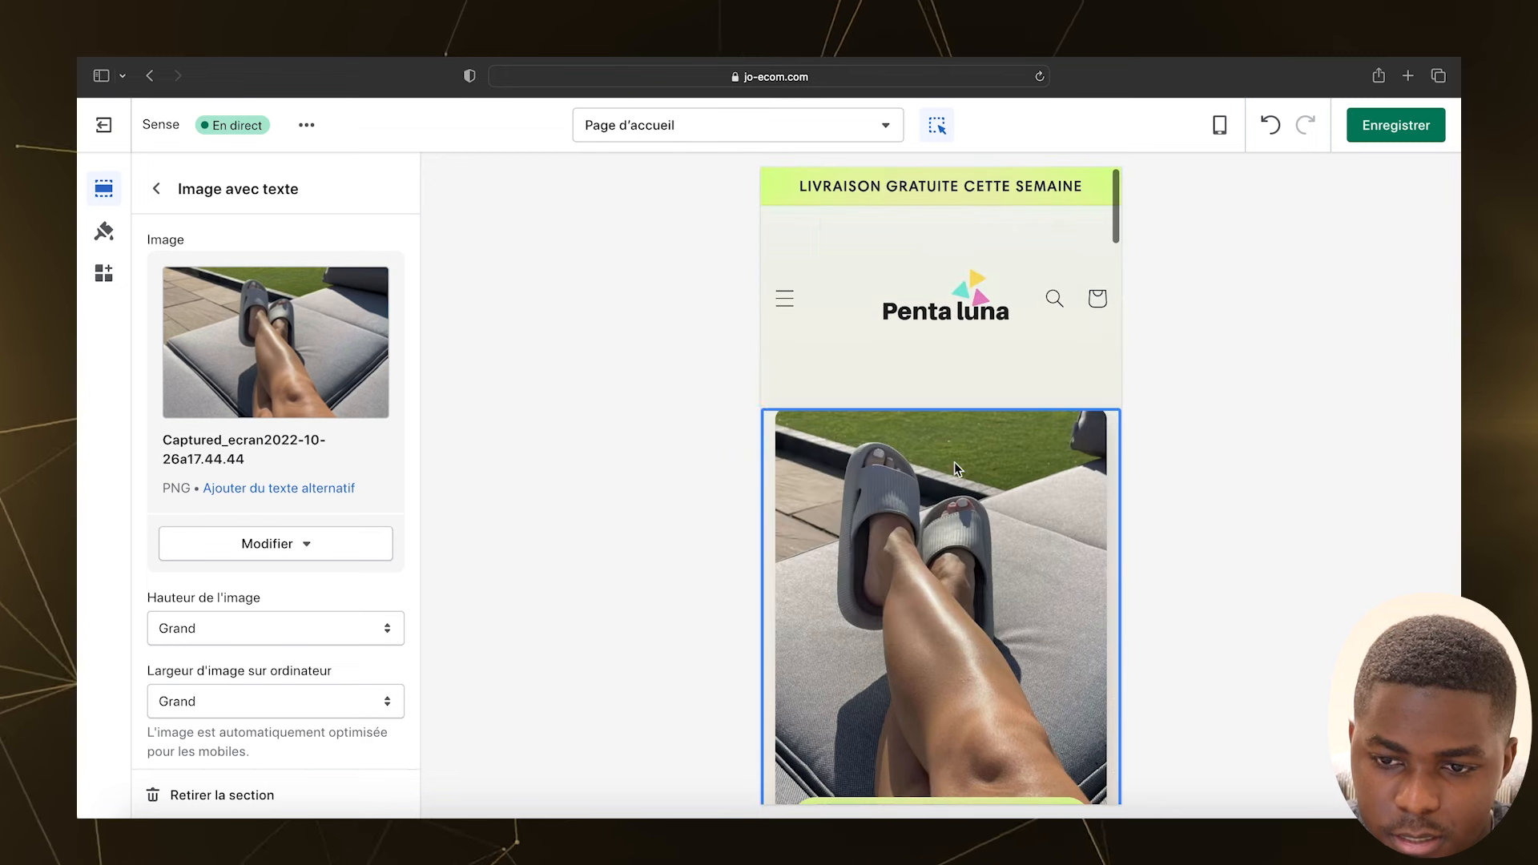
pyautogui.click(1219, 125)
pyautogui.click(1266, 213)
# Step: Look through the remaining home page sections and remove the Collection en vedette section
pyautogui.scroll(-3, 883, 442)
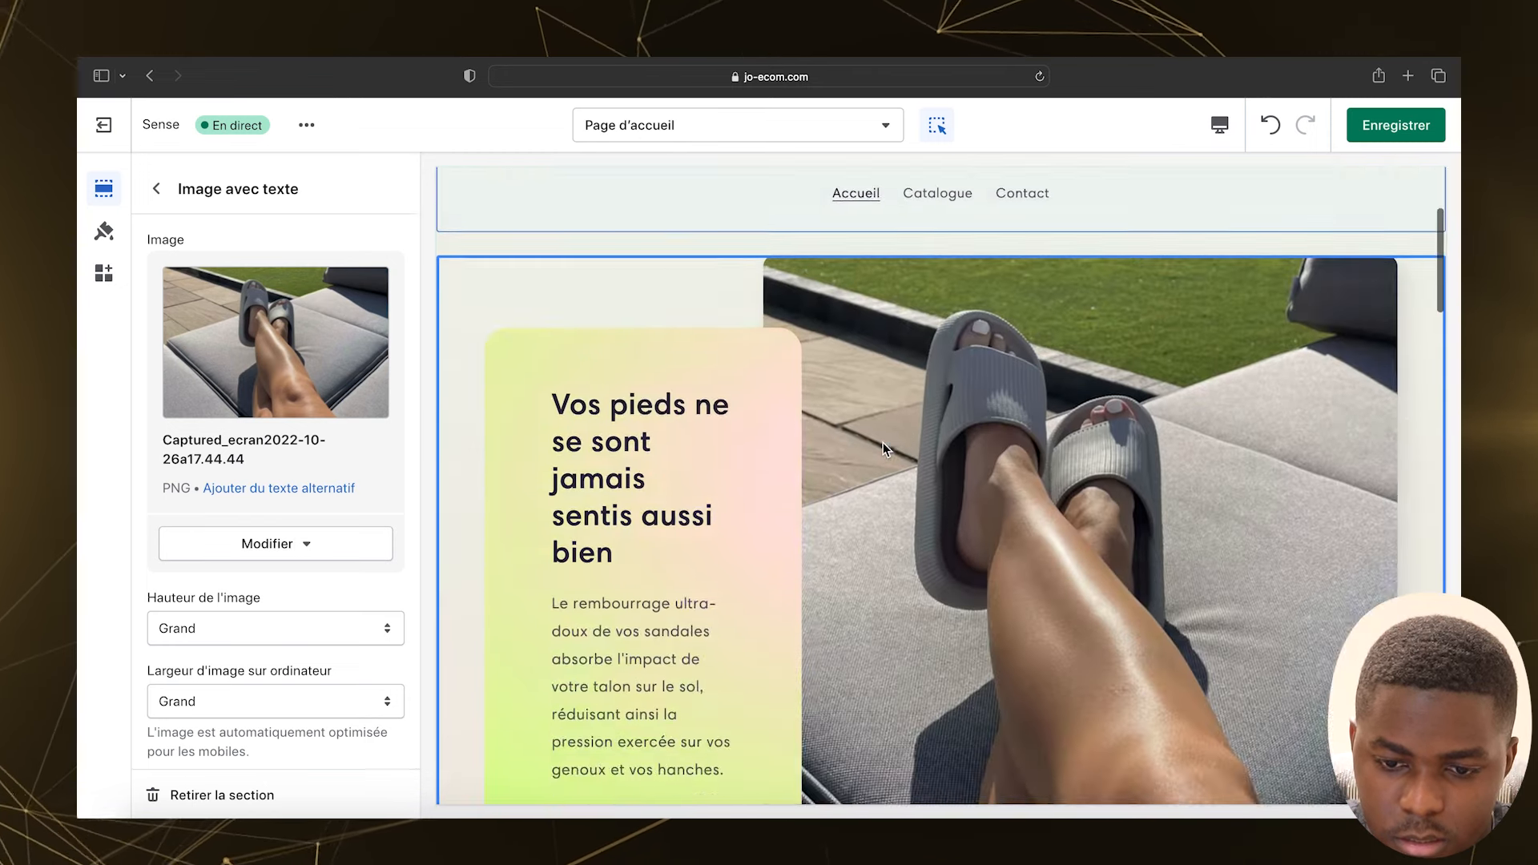
pyautogui.scroll(-5, 883, 442)
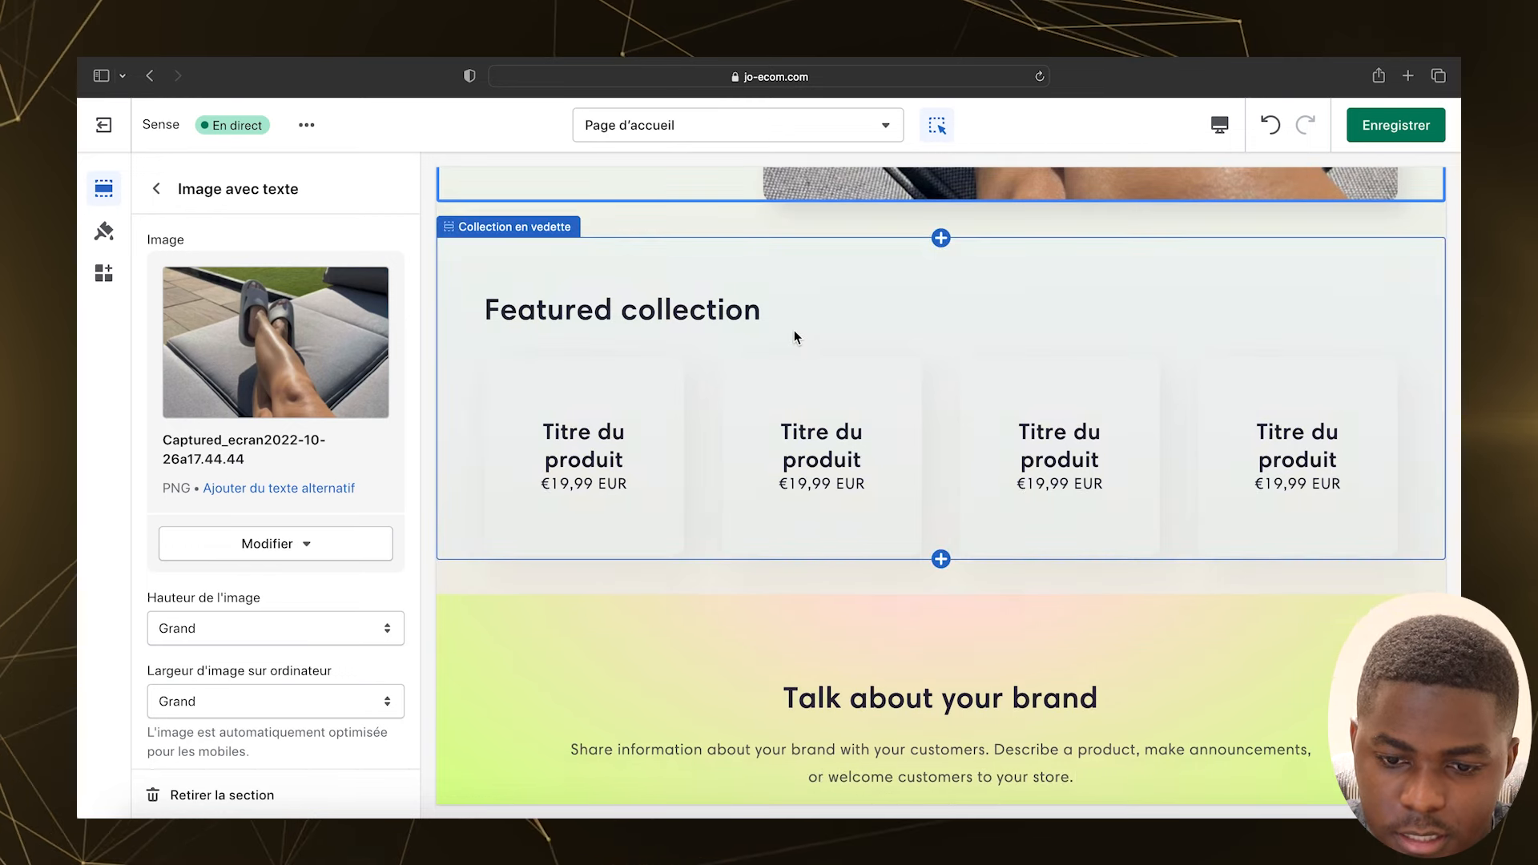
pyautogui.scroll(-10, 795, 335)
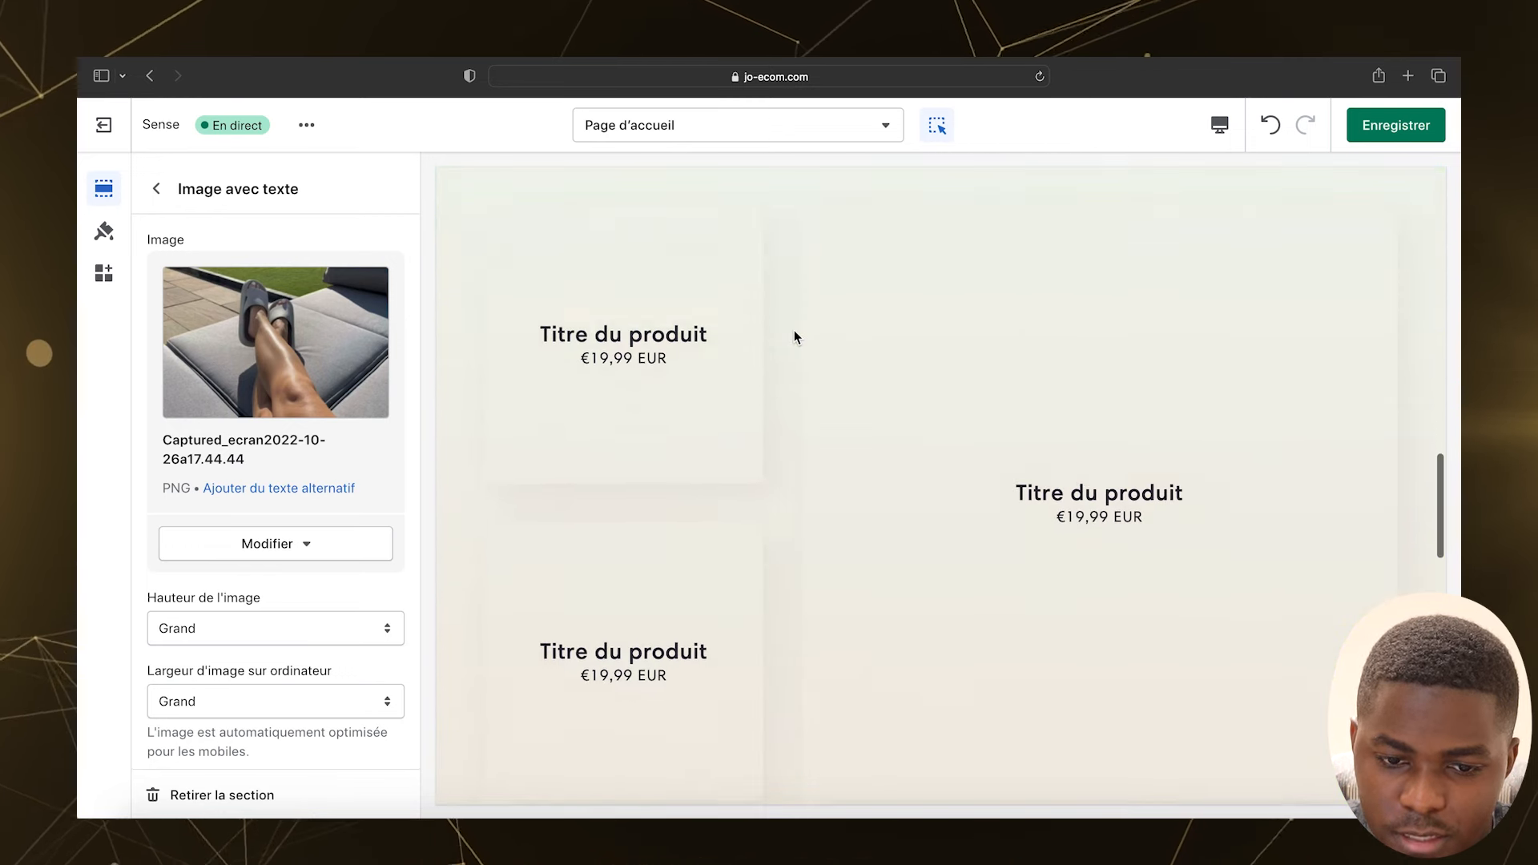
pyautogui.click(156, 189)
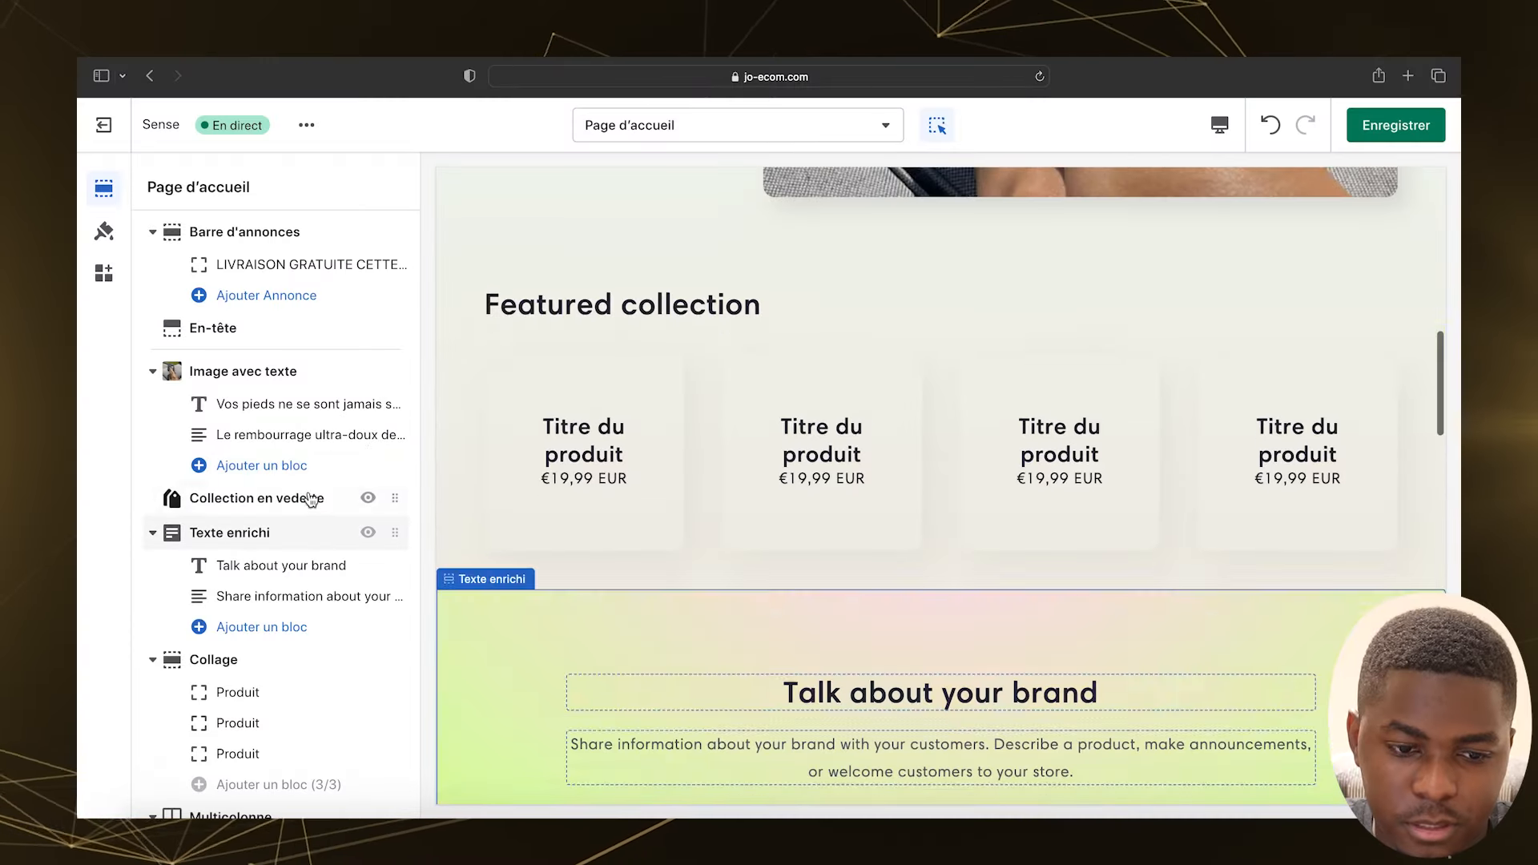
pyautogui.click(311, 499)
pyautogui.scroll(-10, 320, 561)
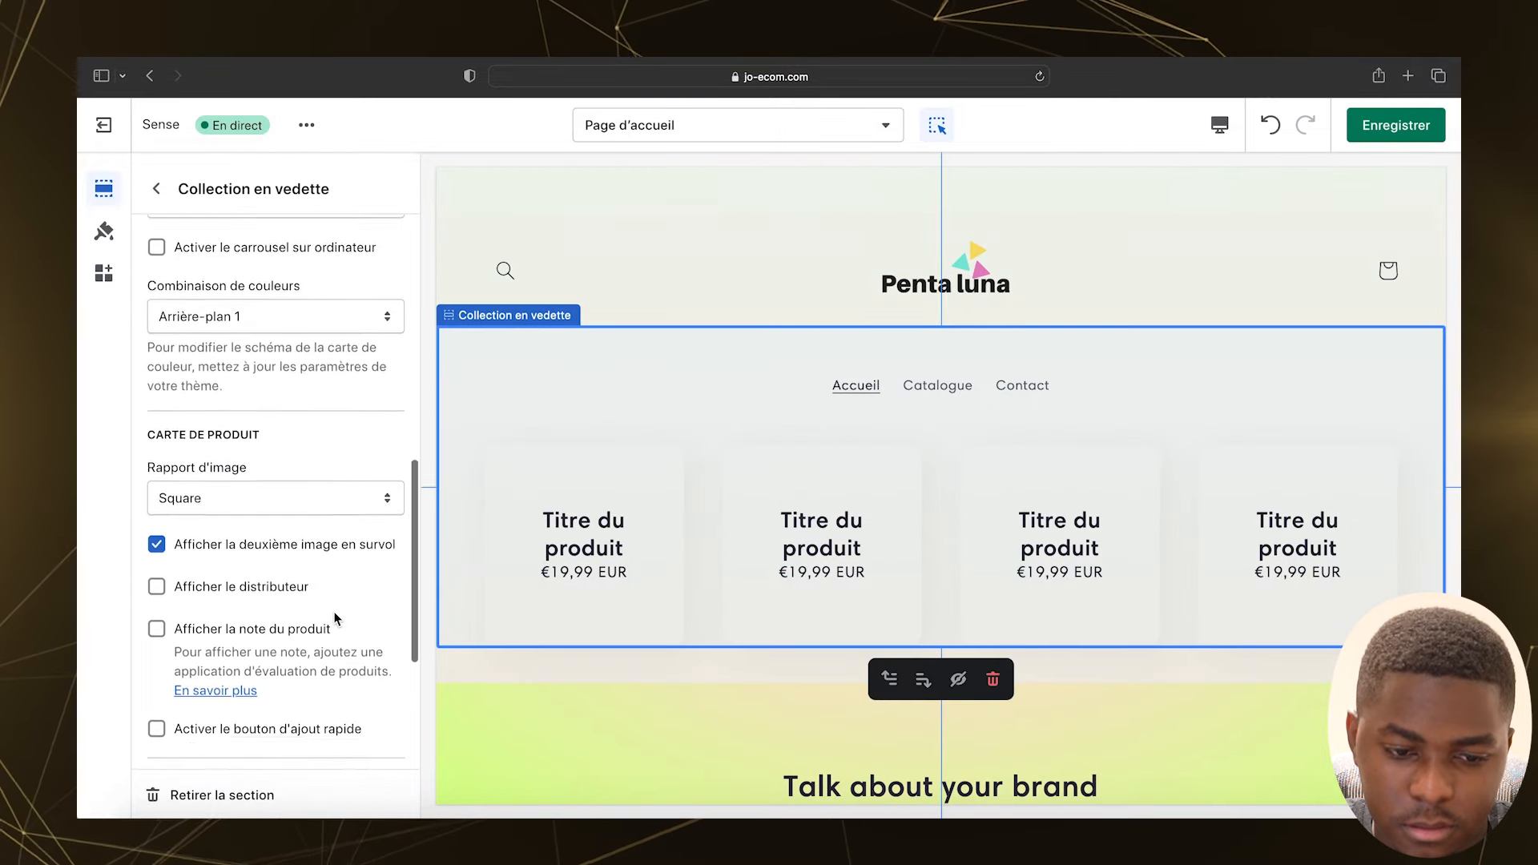
pyautogui.click(242, 801)
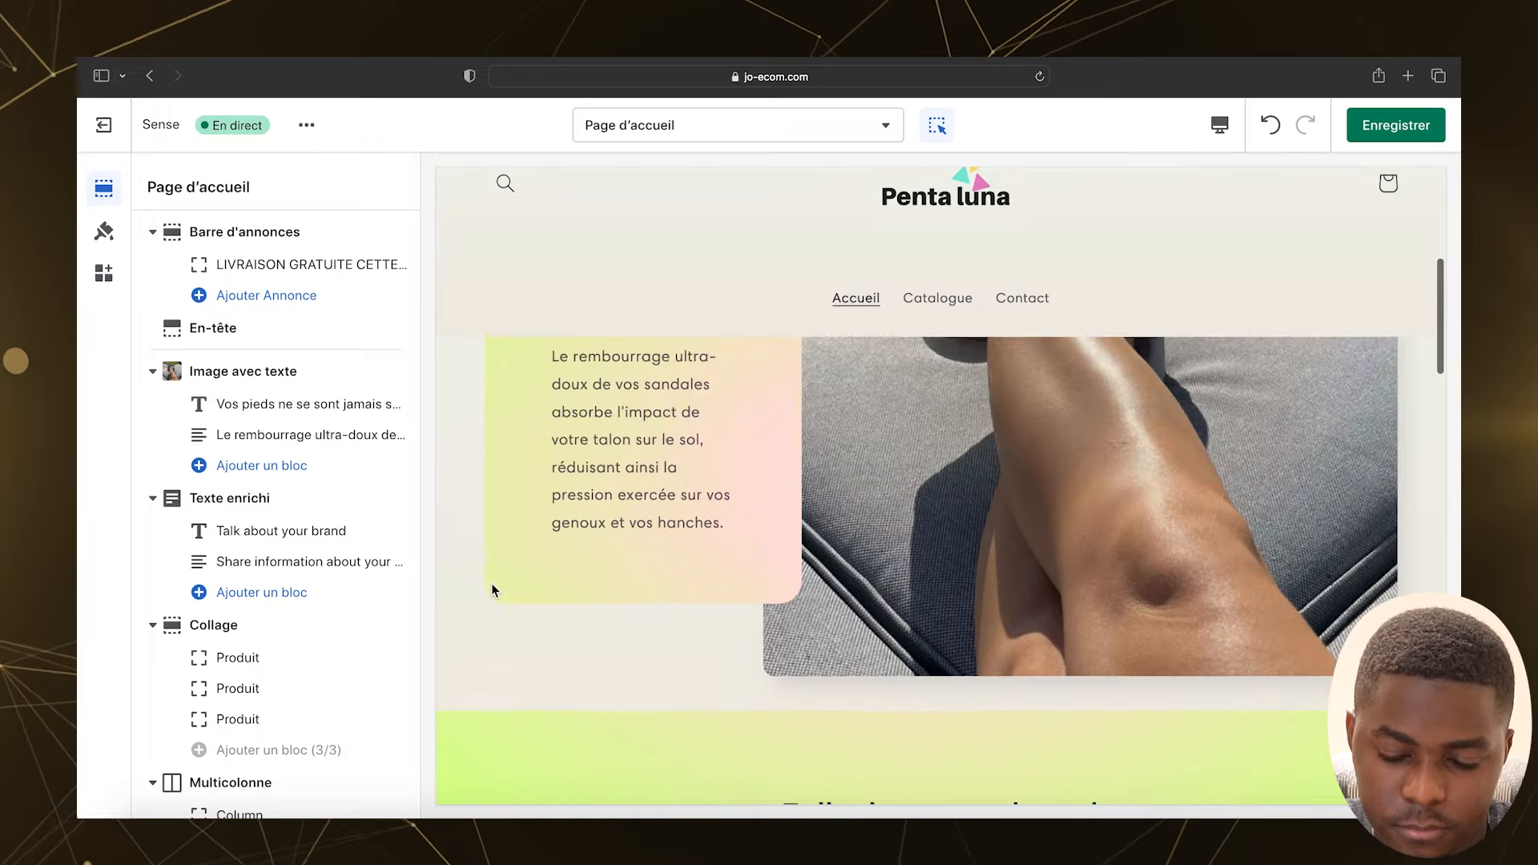
# Step: Remove the Collage section below the Texte enrichi section from the home page
pyautogui.scroll(-4, 539, 543)
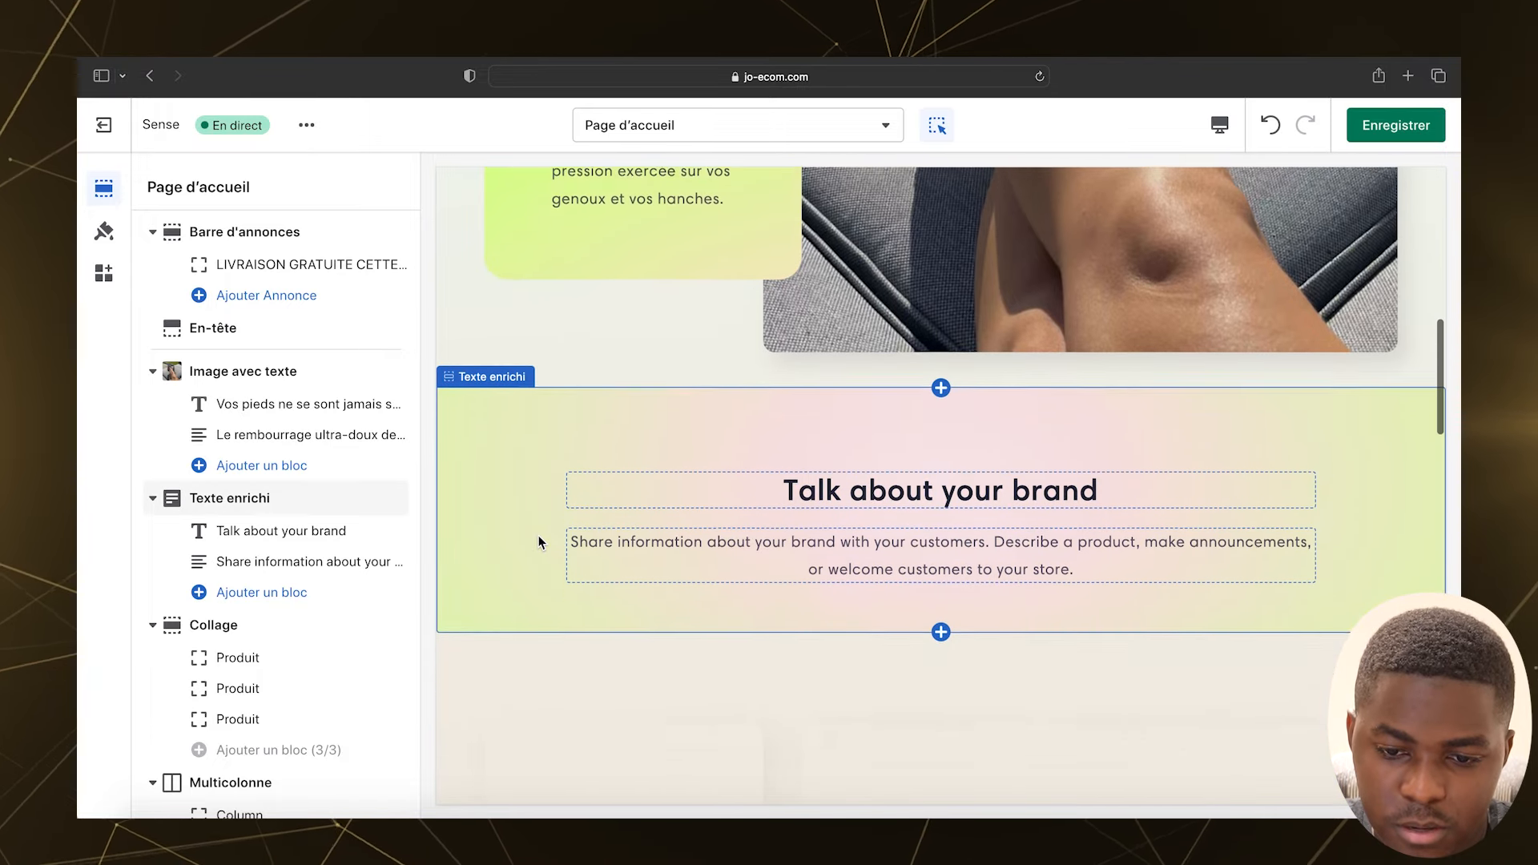
pyautogui.scroll(-3, 613, 392)
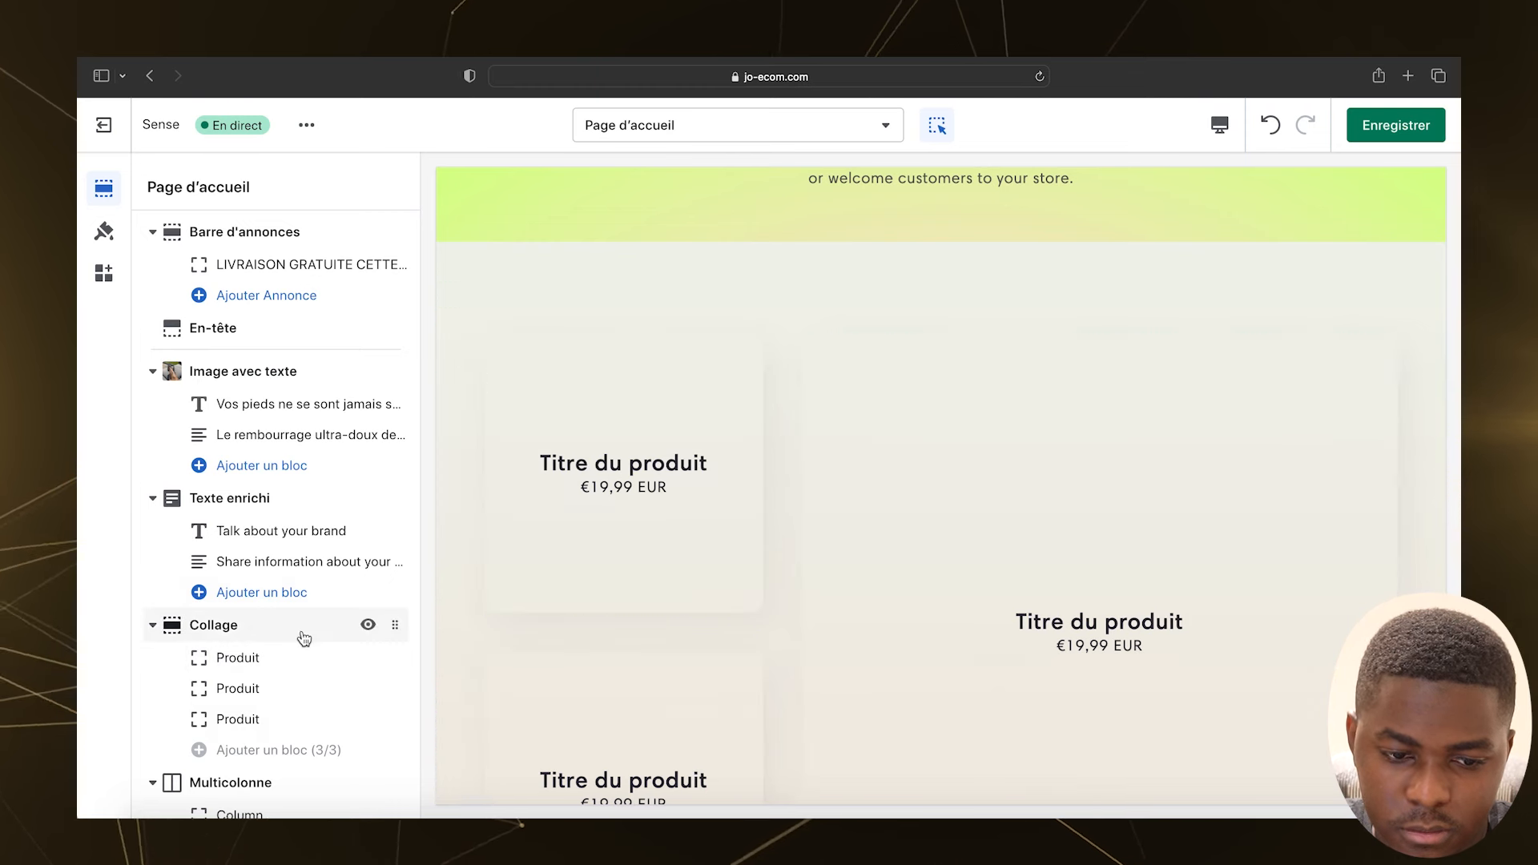
pyautogui.click(303, 639)
pyautogui.scroll(-3, 309, 627)
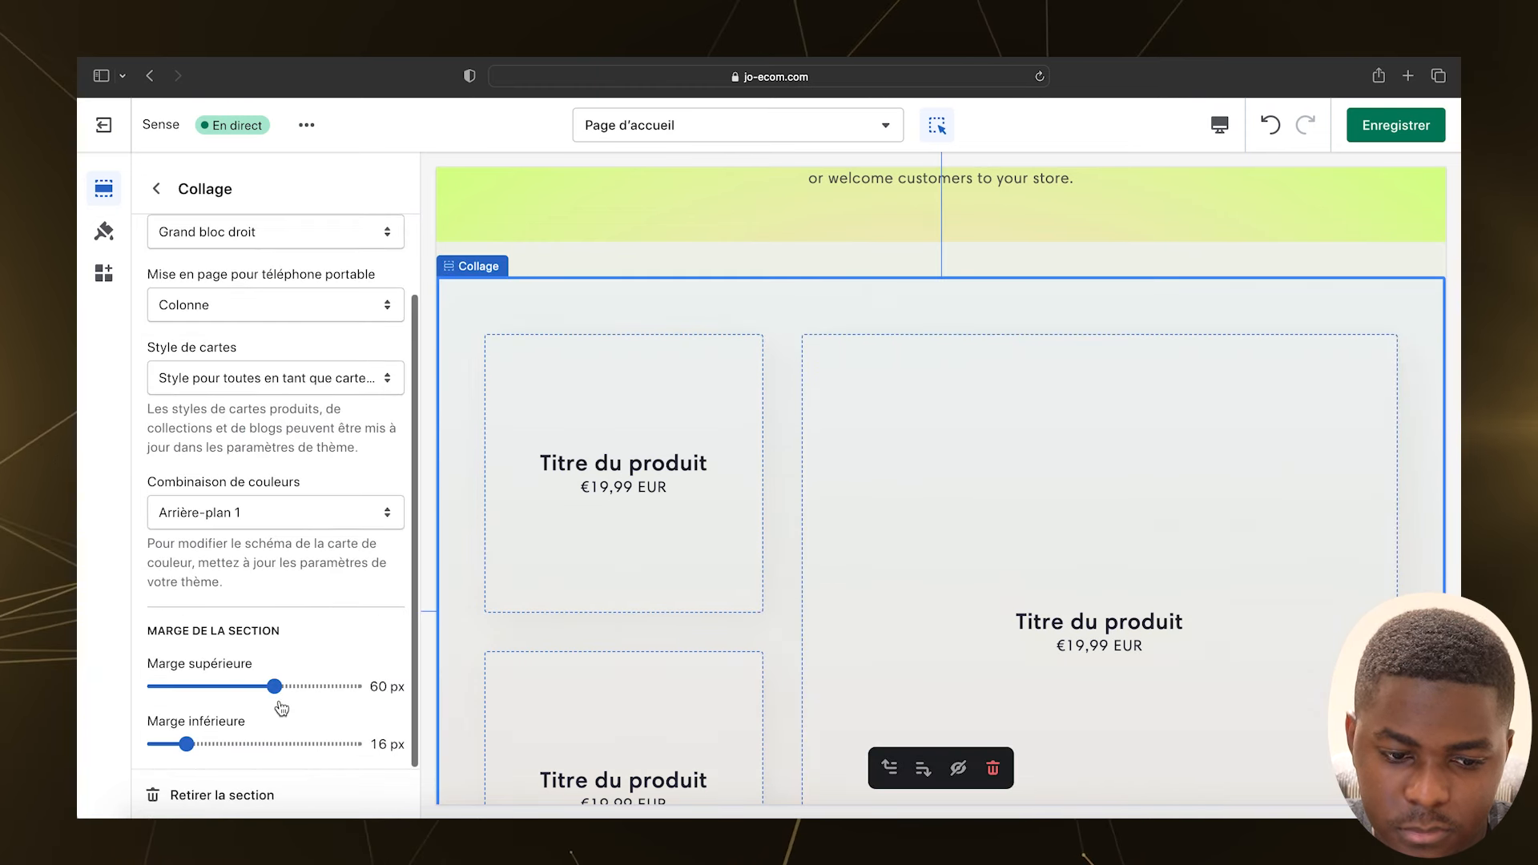
pyautogui.click(238, 792)
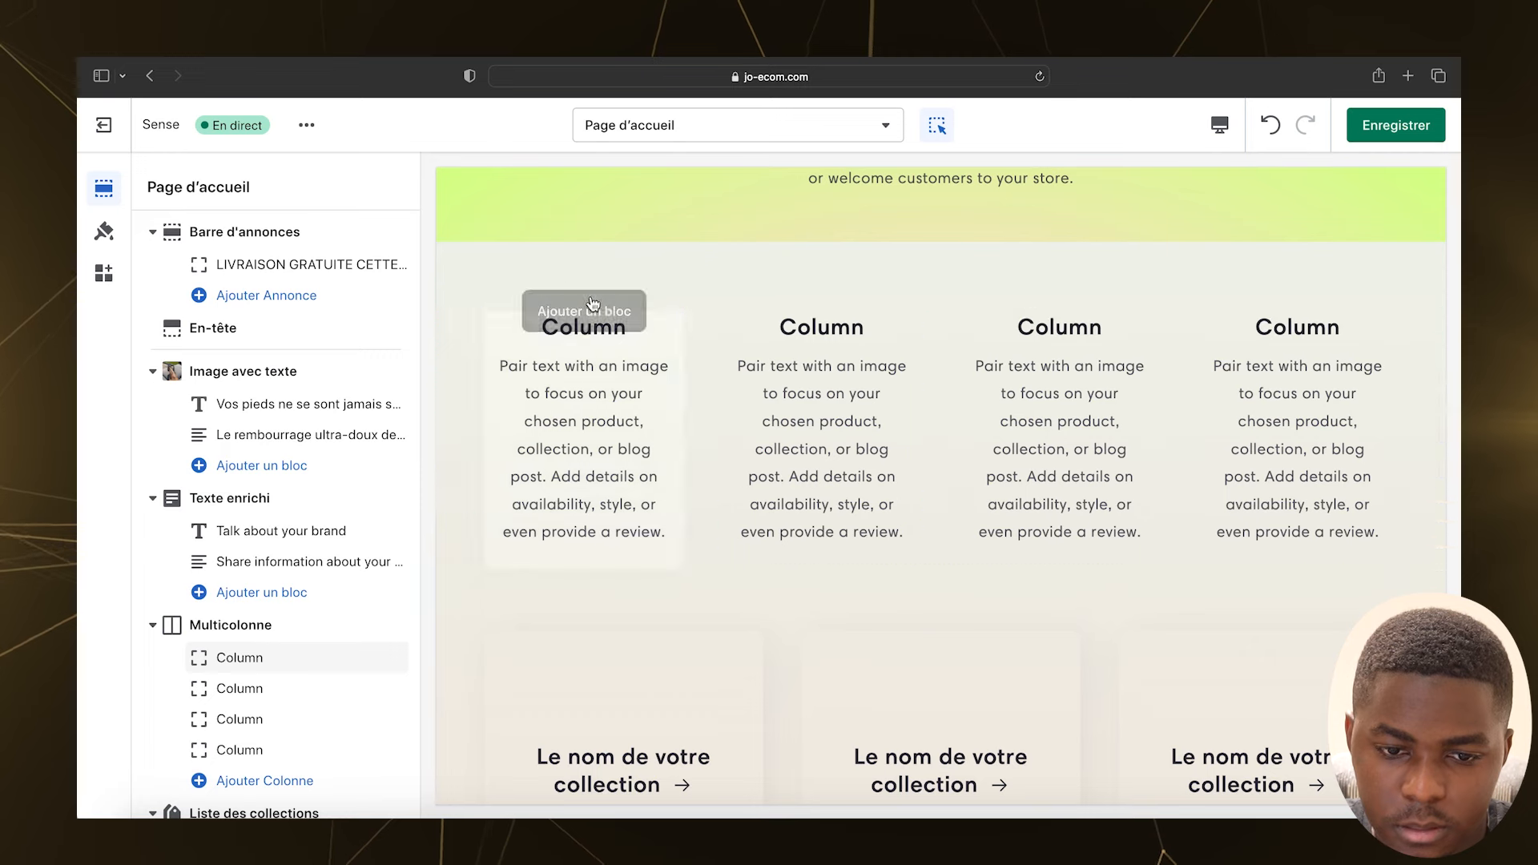
# Step: Remove the Multicolonne section and the Liste des collections section from the home page
pyautogui.click(671, 277)
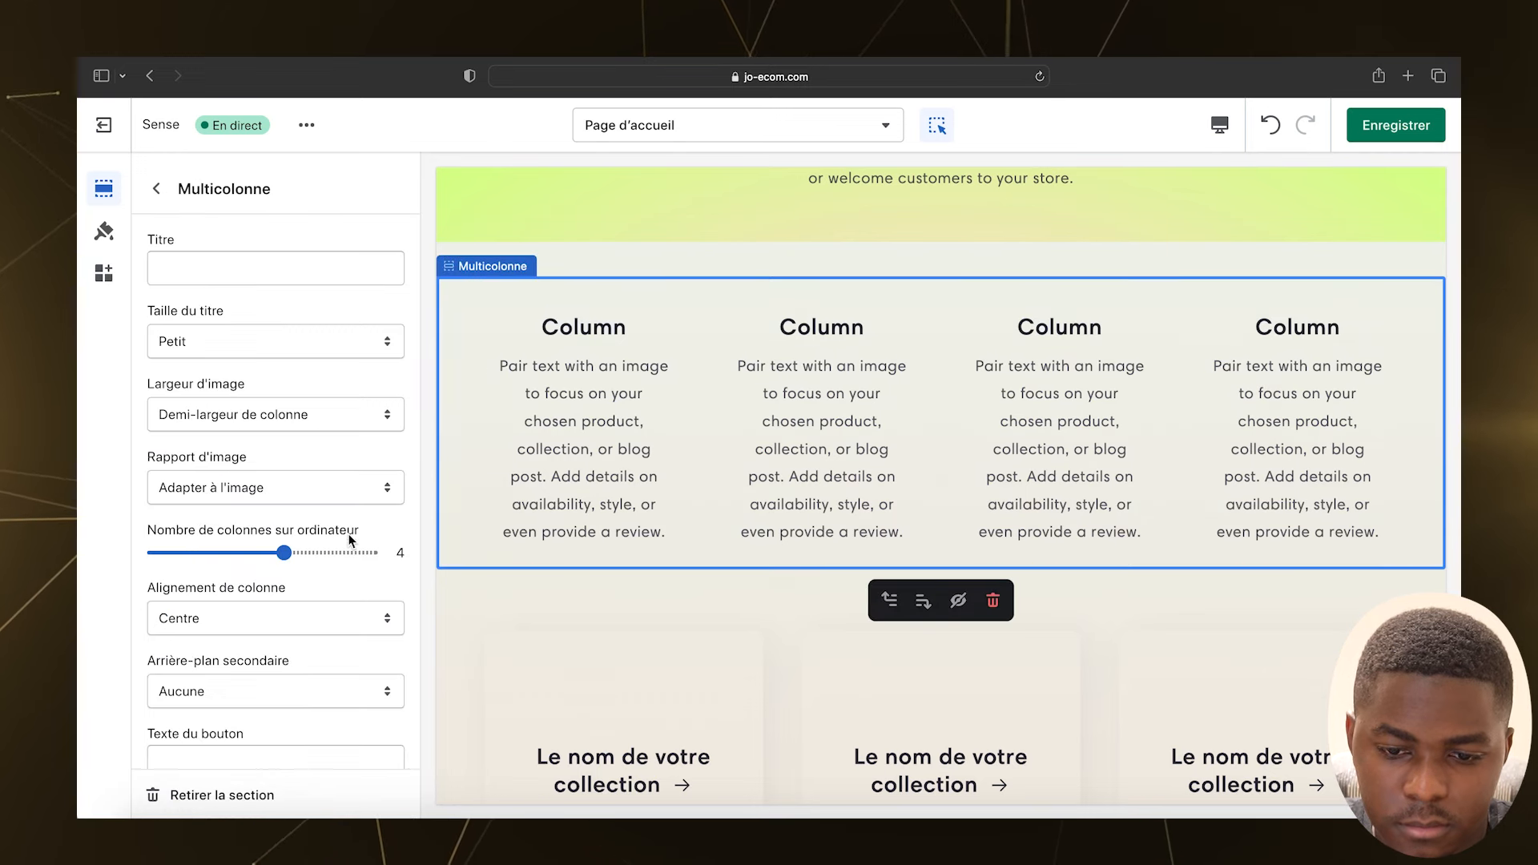
pyautogui.scroll(-5, 350, 539)
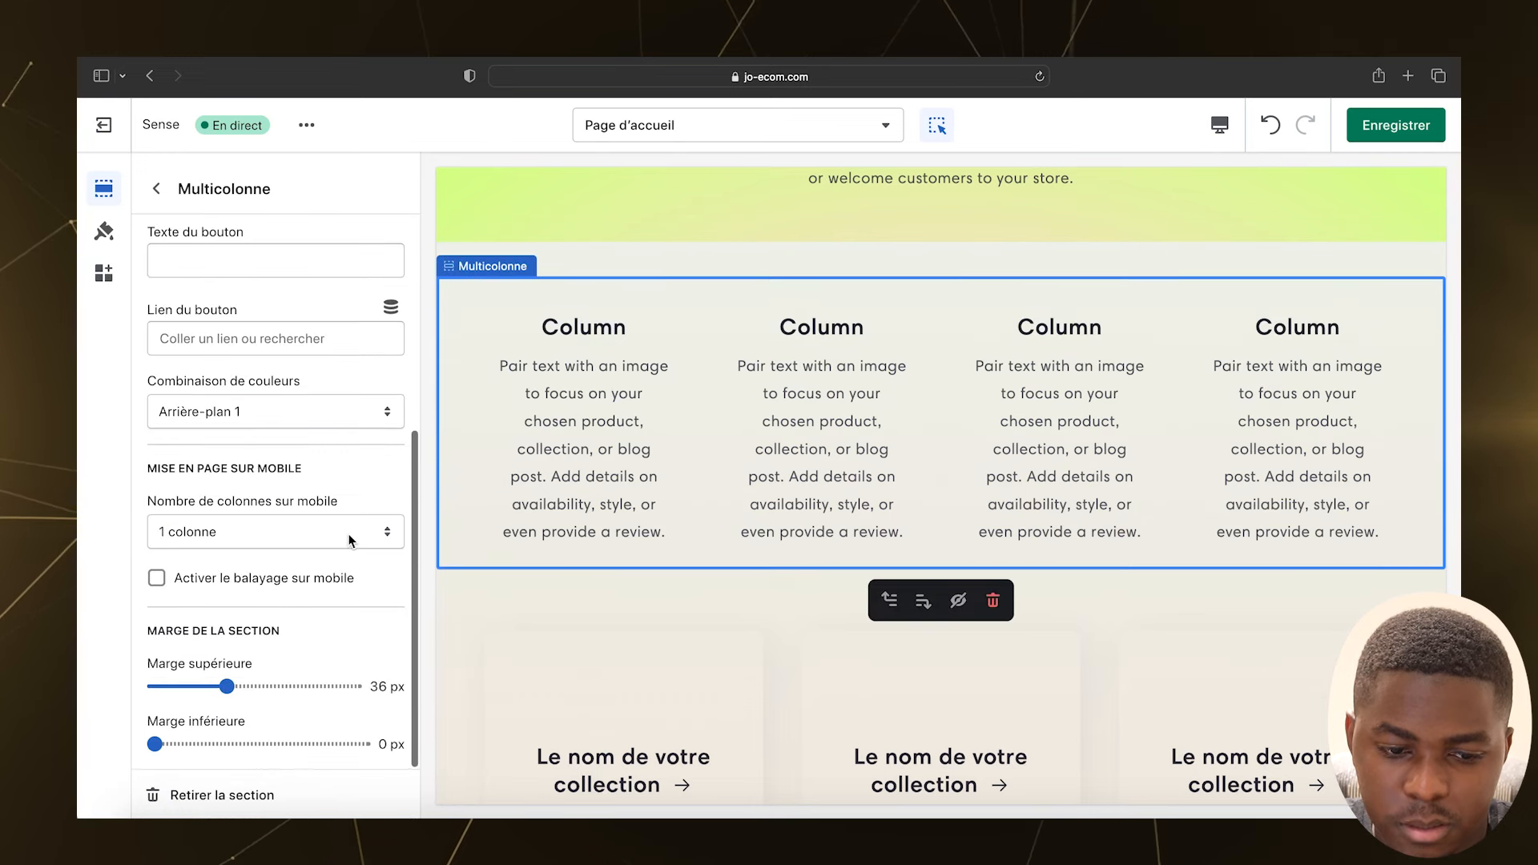
pyautogui.click(264, 799)
pyautogui.click(685, 287)
pyautogui.scroll(-5, 343, 666)
pyautogui.click(256, 797)
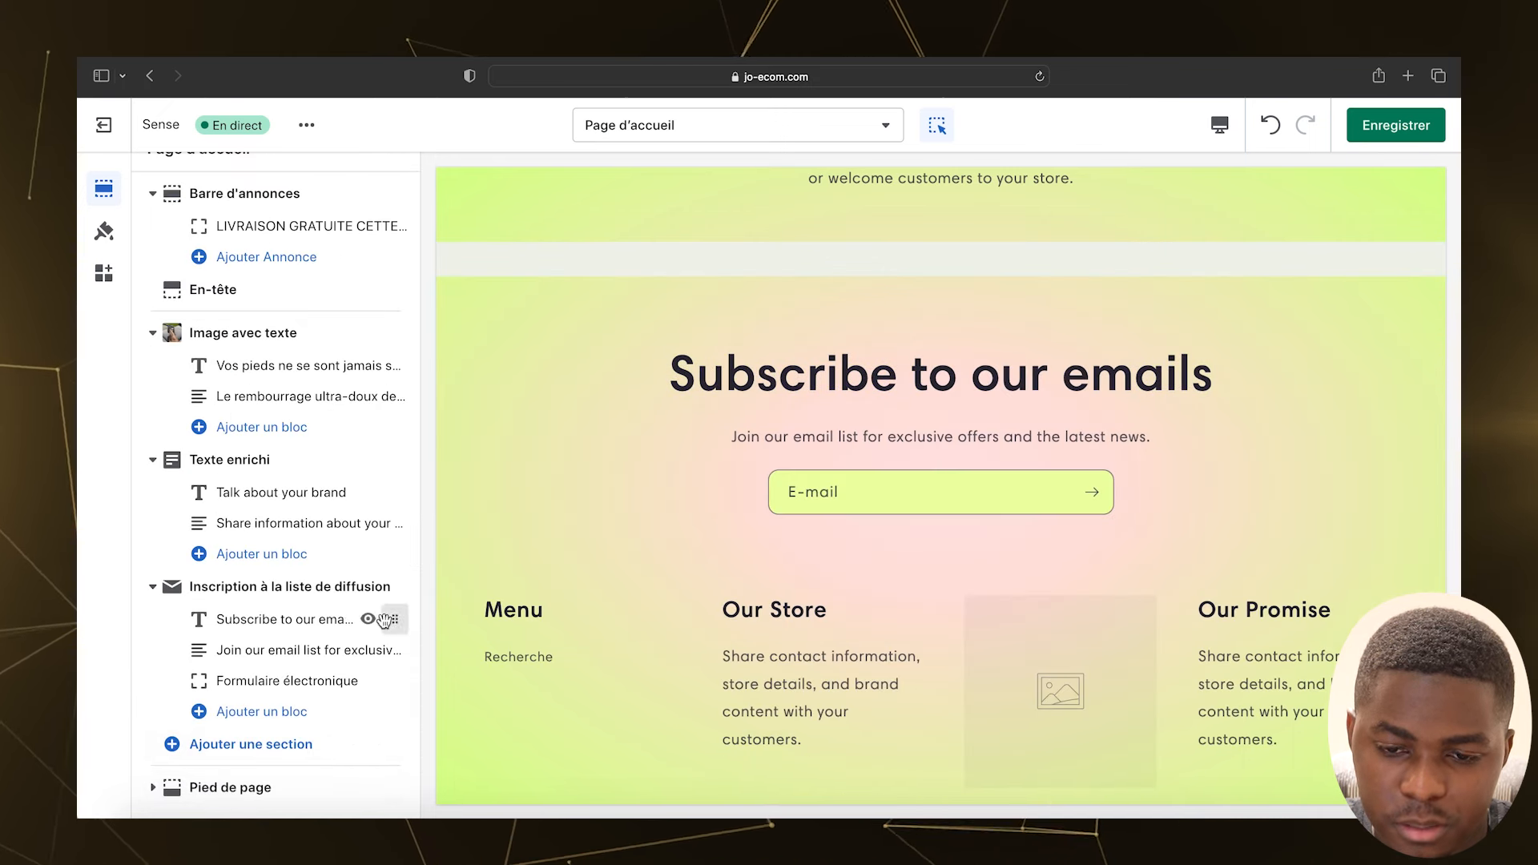
# Step: Remove the Texte enrichi section containing the "Talk about your brand" heading from the home page
pyautogui.scroll(5, 561, 449)
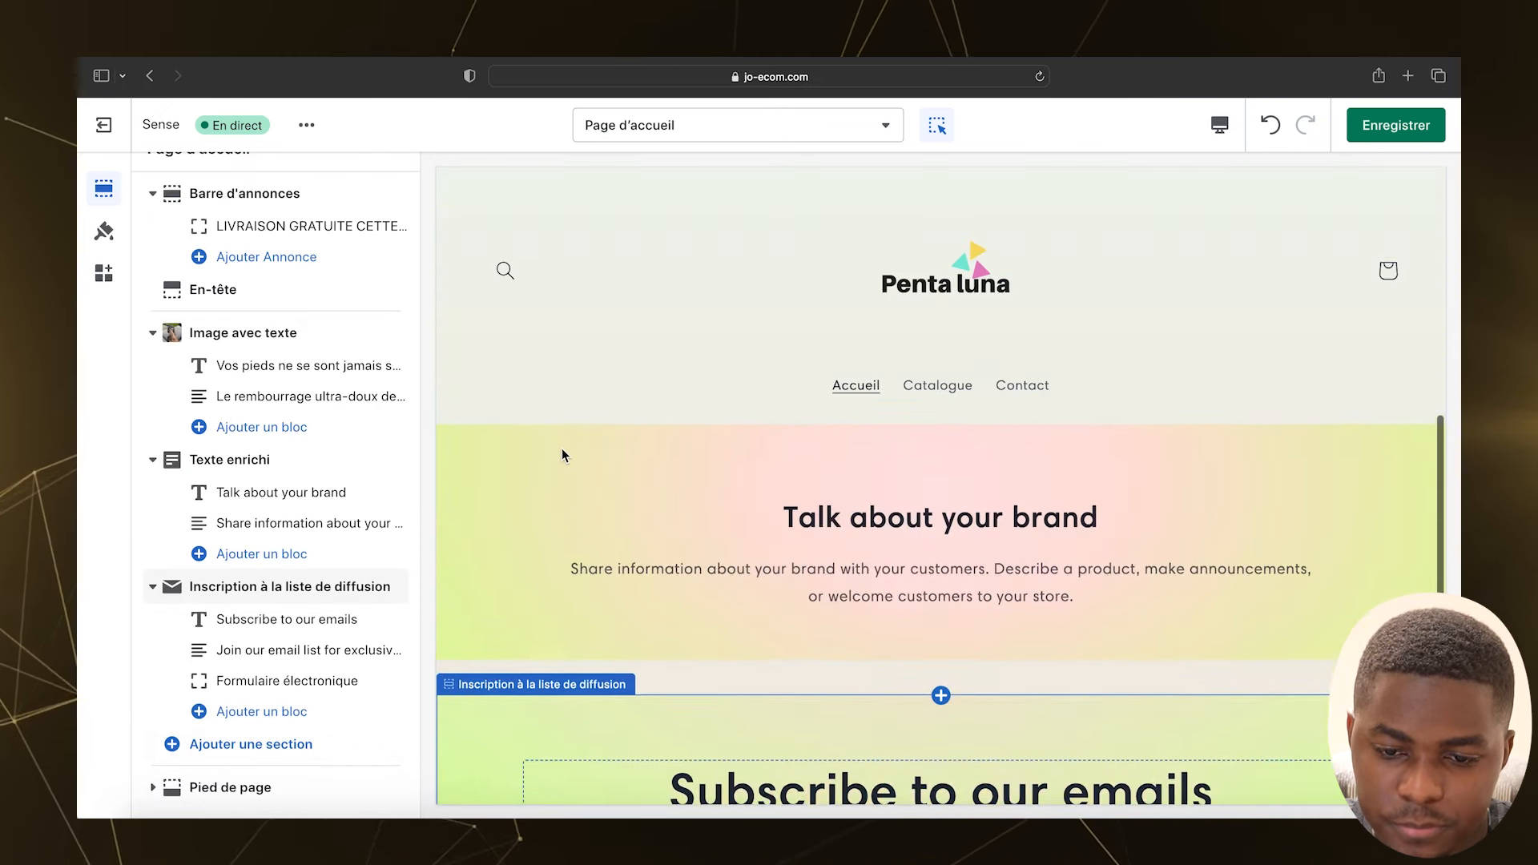
pyautogui.click(607, 487)
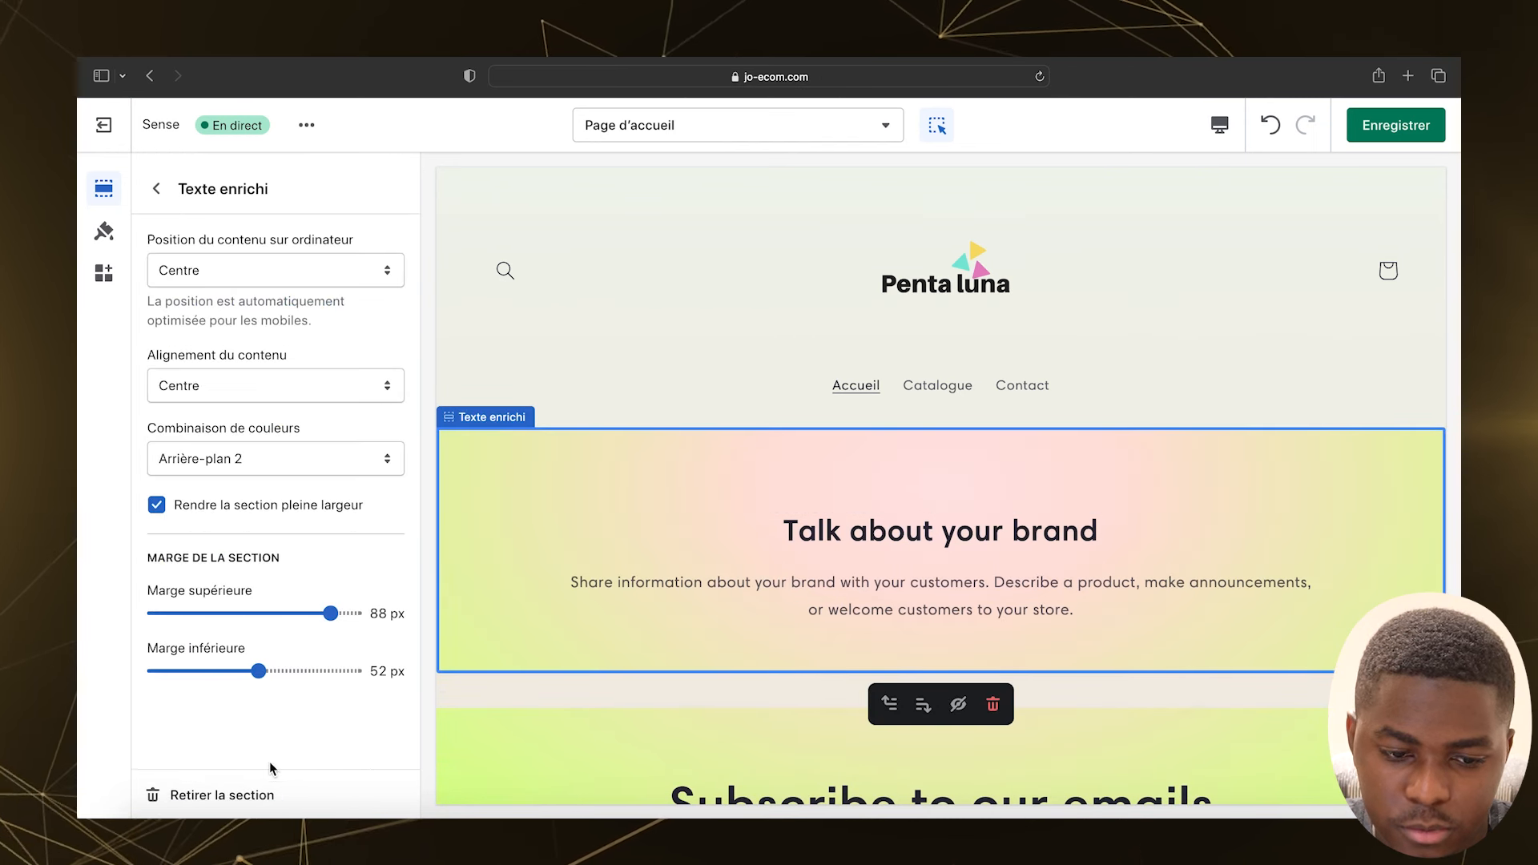
pyautogui.click(235, 792)
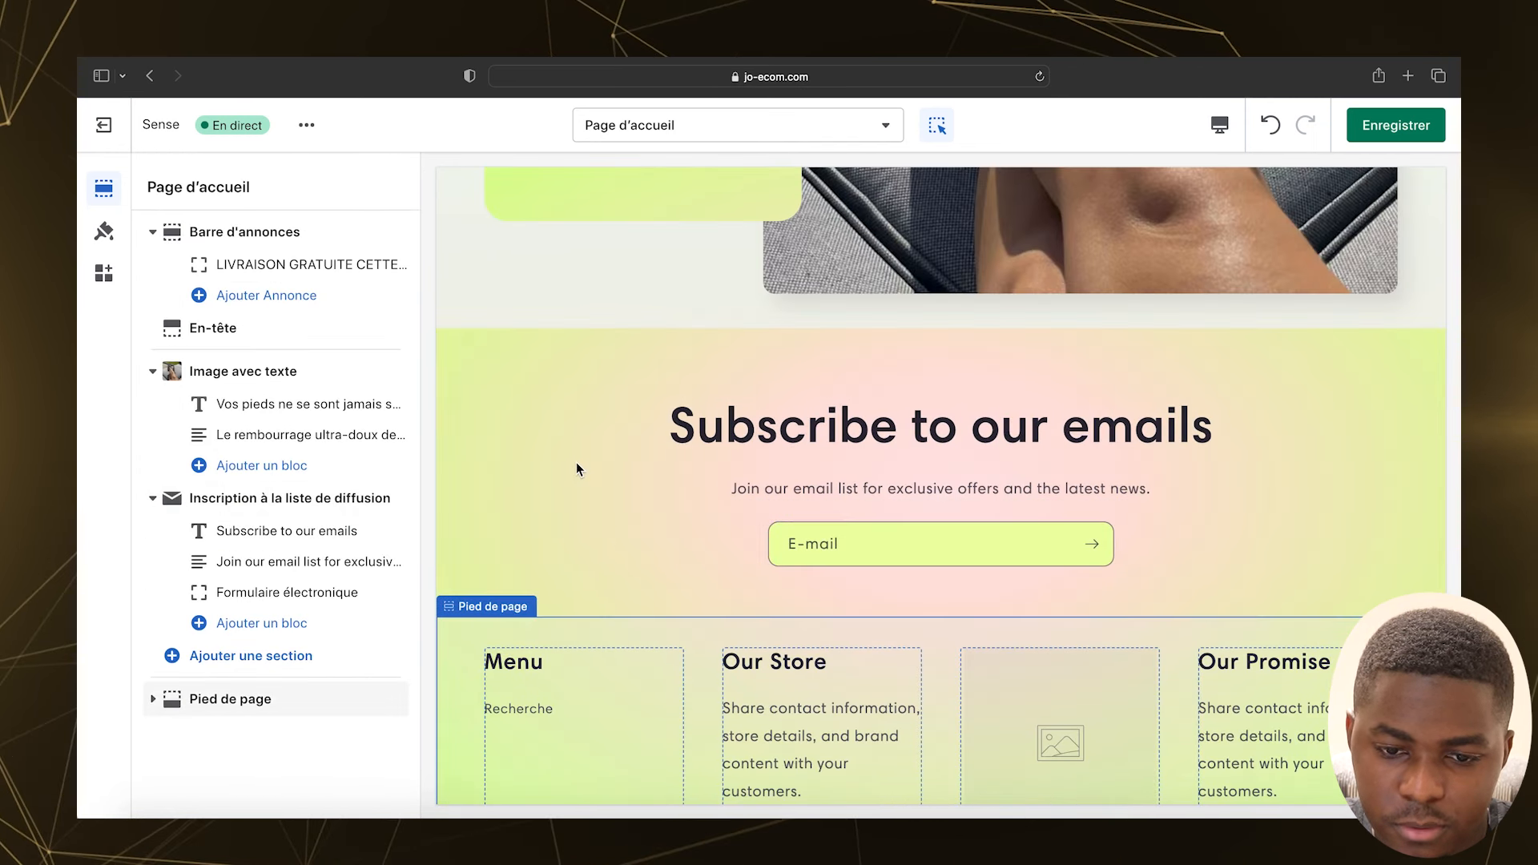
# Step: Add a Produit en vedette section and place it between the Image avec texte and Inscription à la liste de diffusion sections
pyautogui.scroll(10, 721, 397)
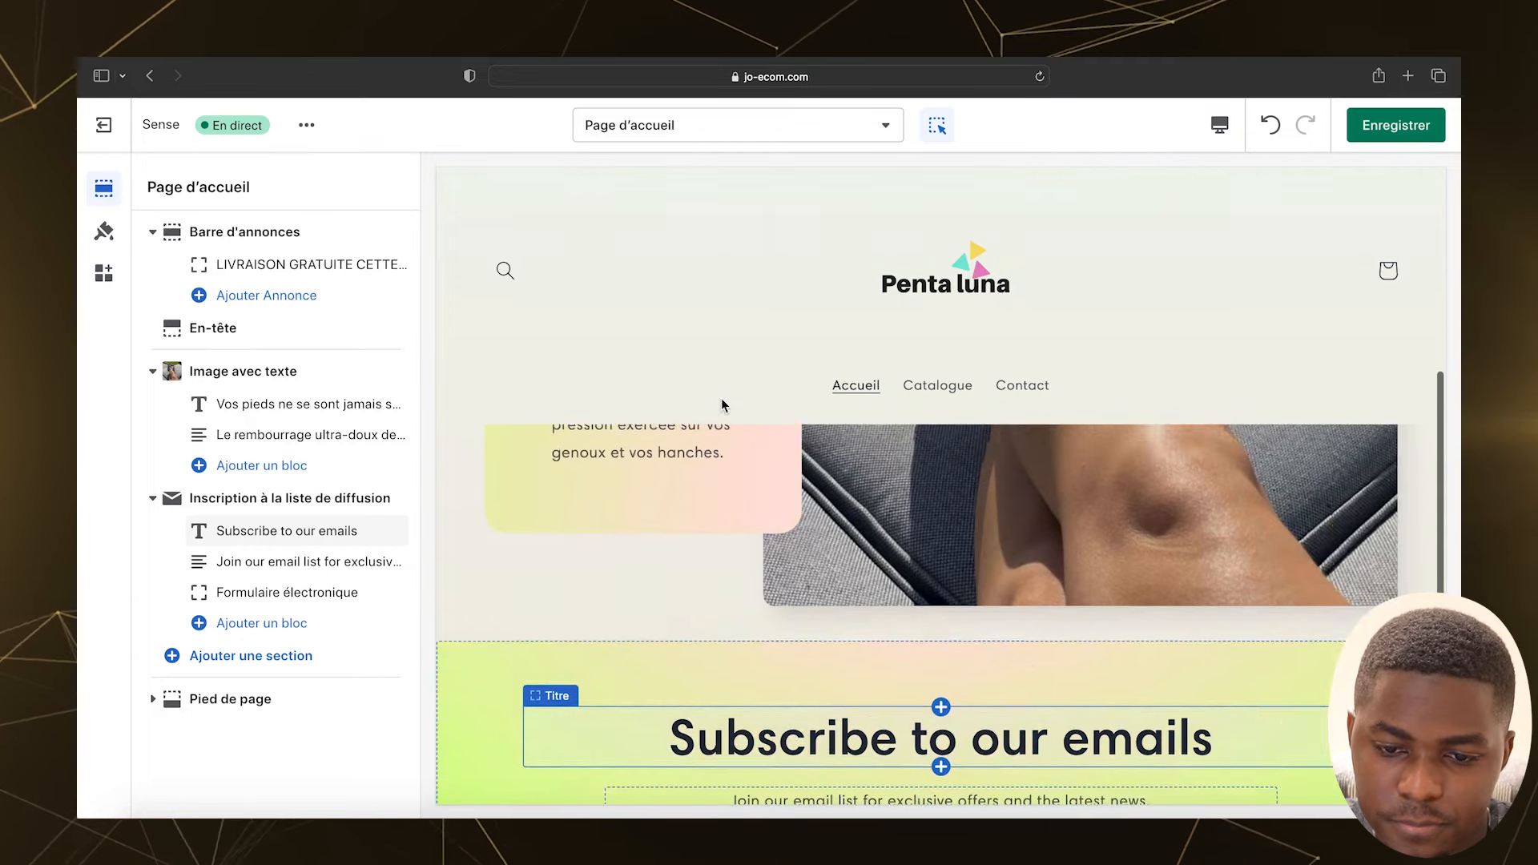
pyautogui.scroll(-6, 854, 464)
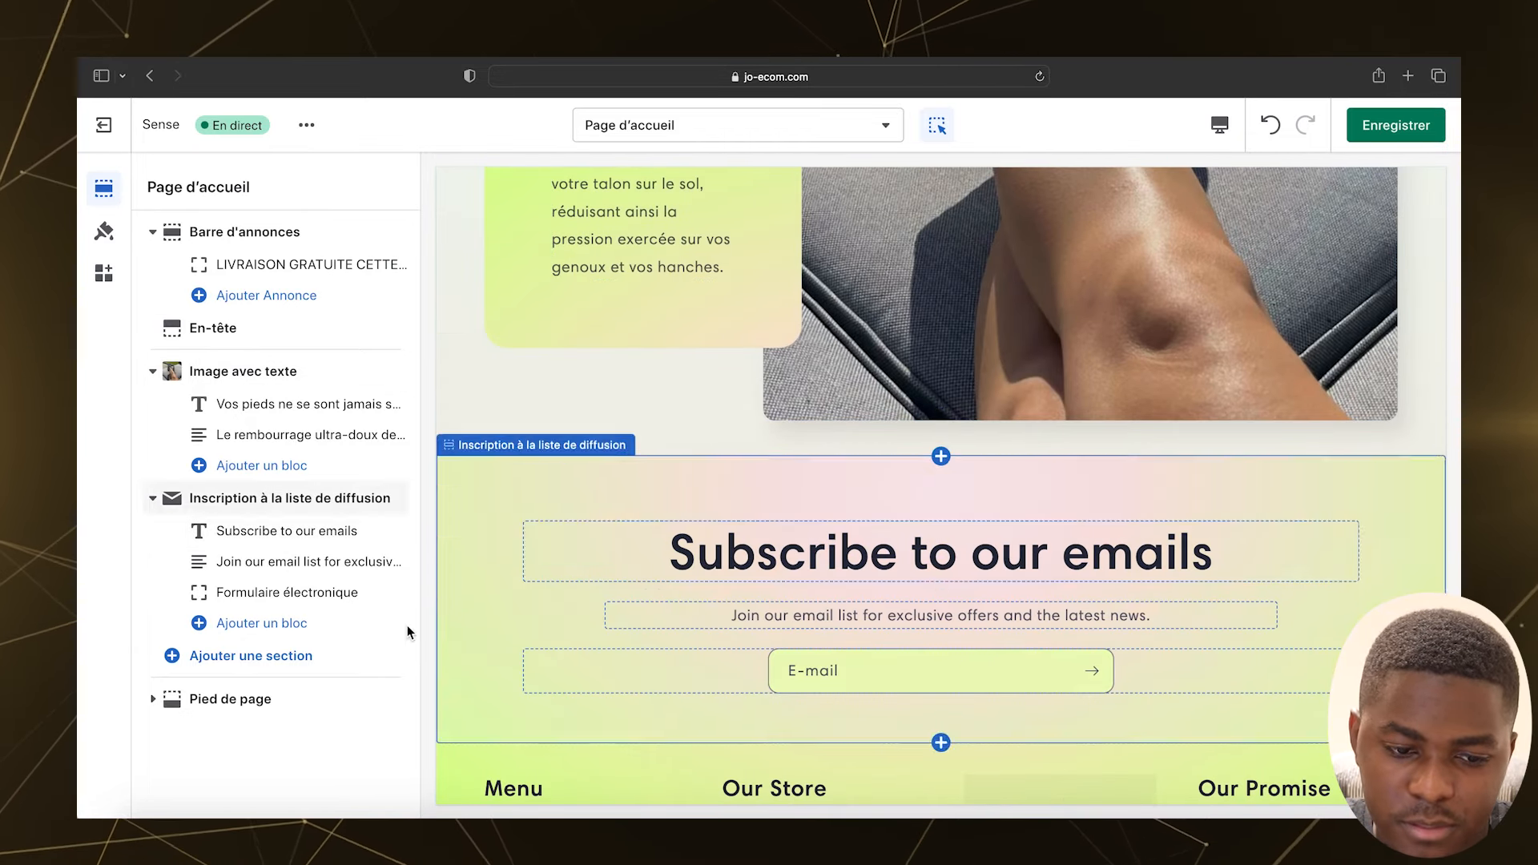
pyautogui.click(347, 659)
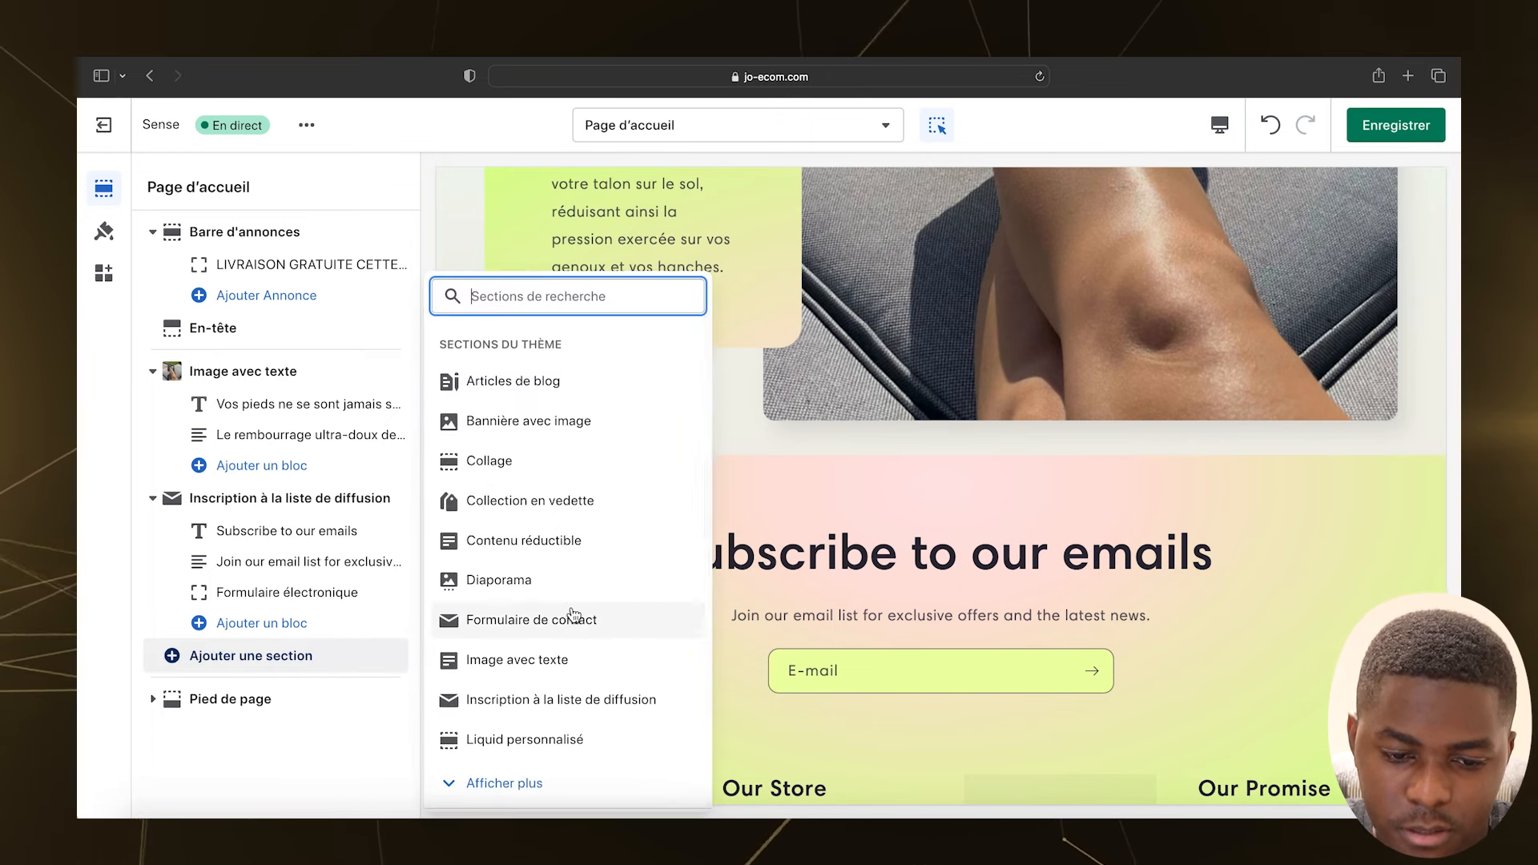
pyautogui.scroll(-3, 570, 617)
pyautogui.click(535, 656)
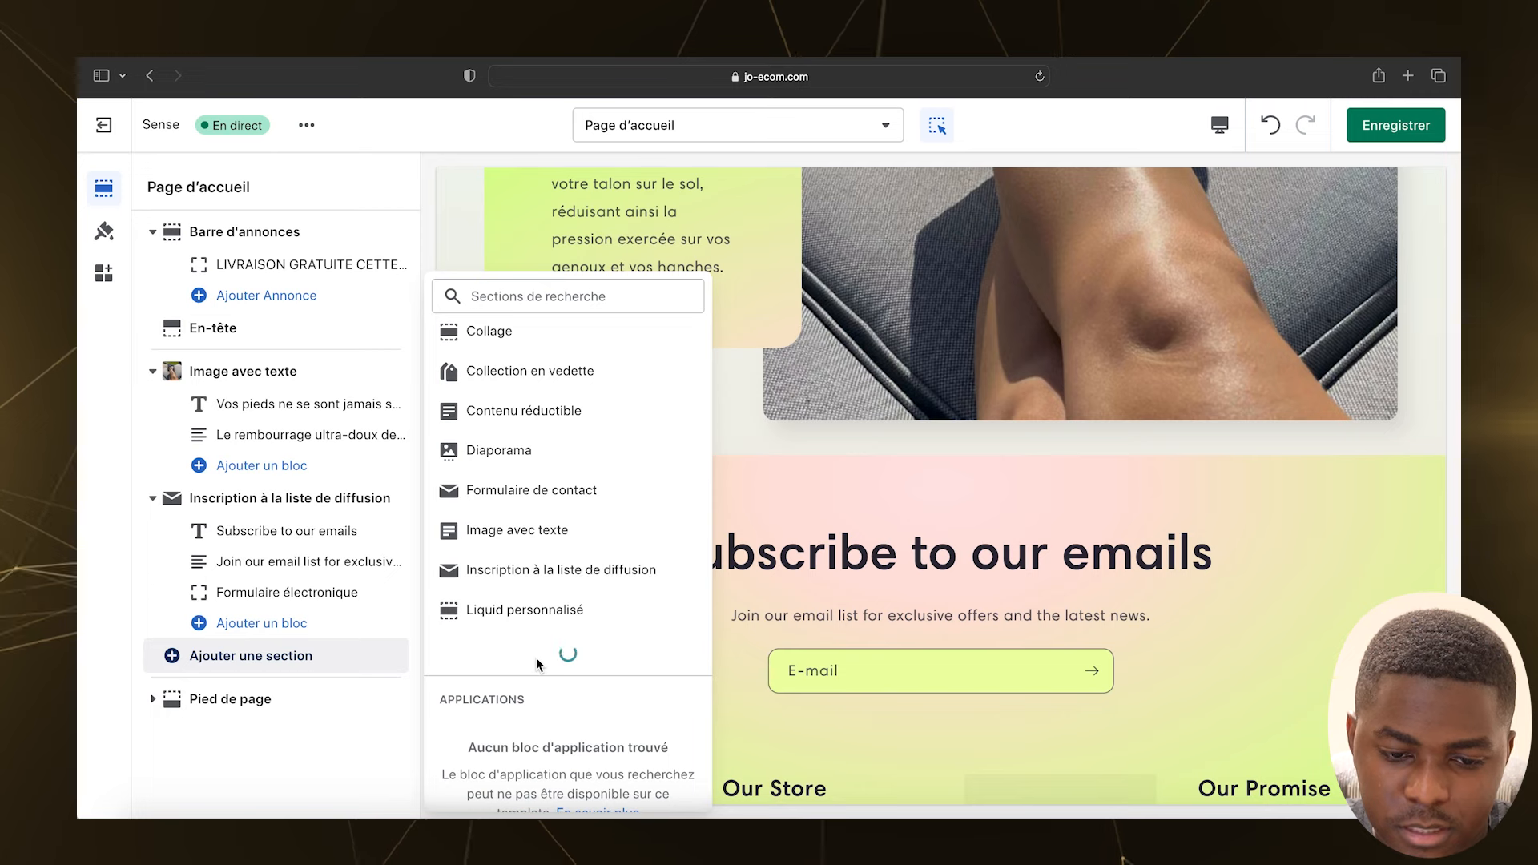
pyautogui.scroll(-3, 553, 641)
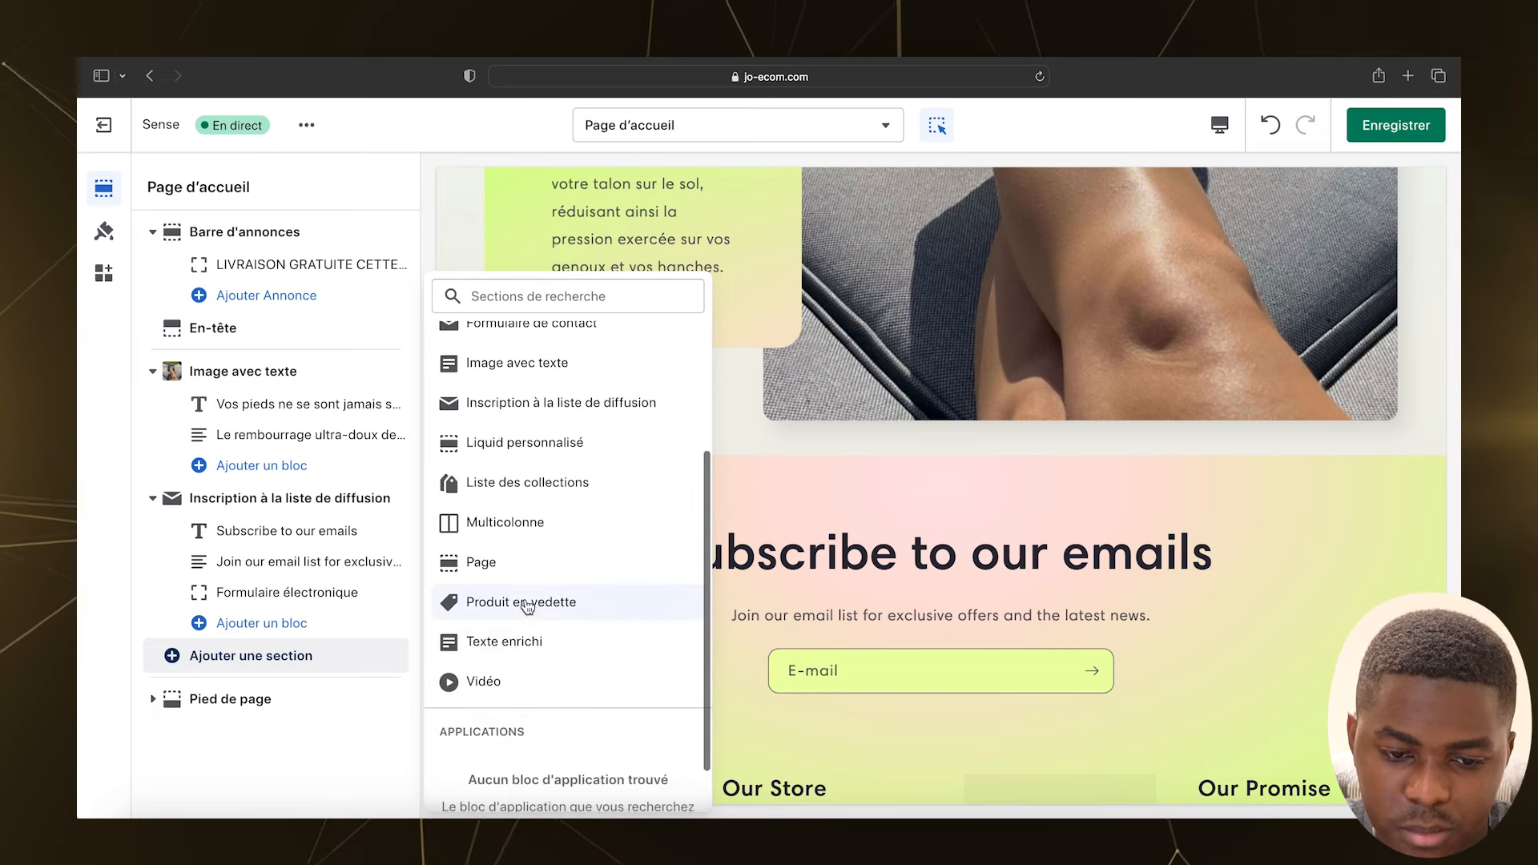
pyautogui.click(526, 603)
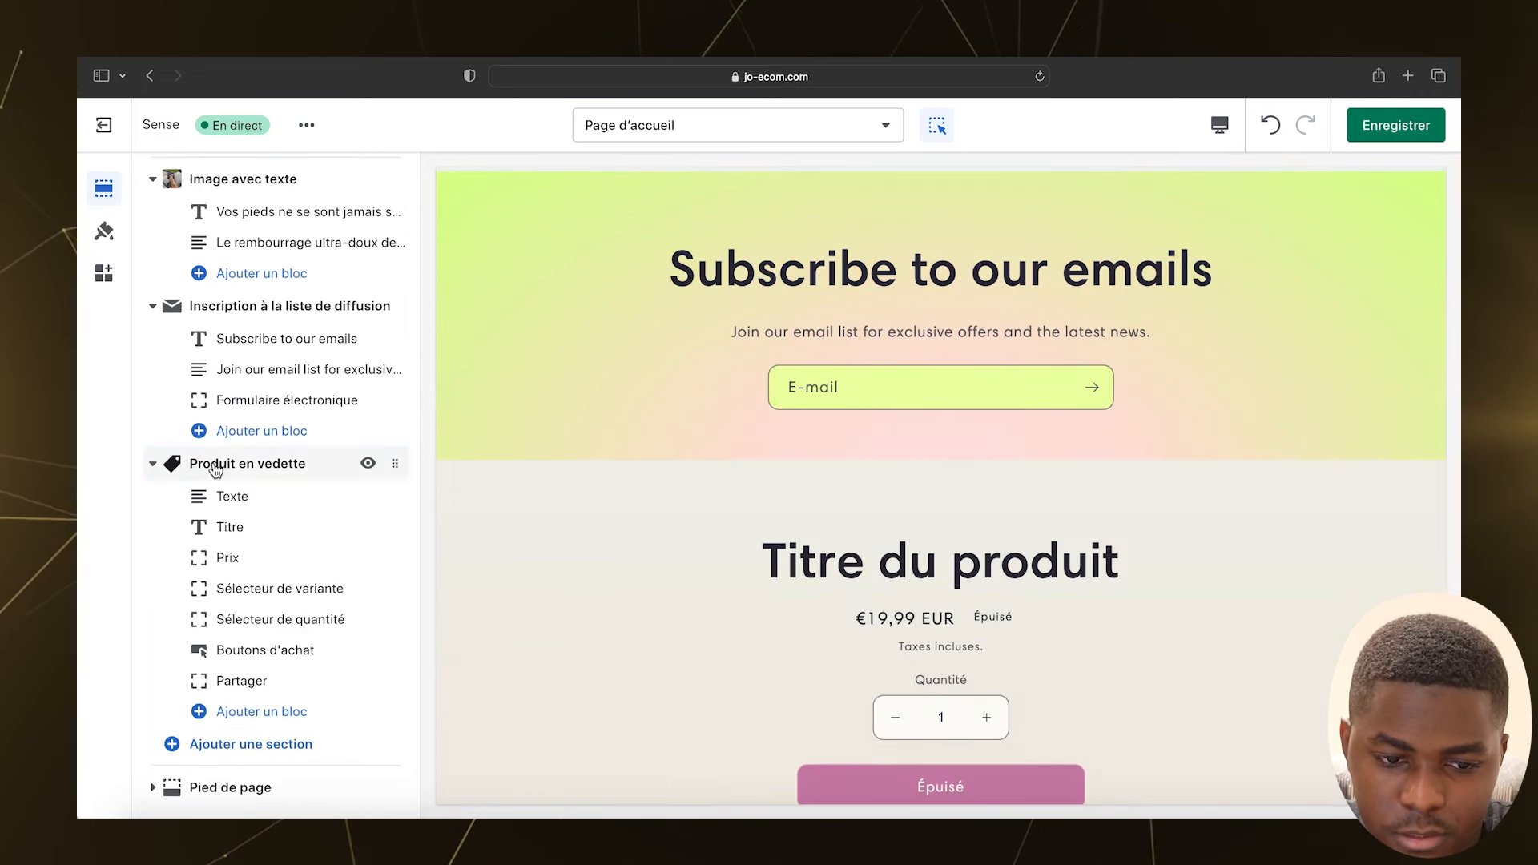
pyautogui.moveTo(394, 463); pyautogui.dragTo(382, 318)
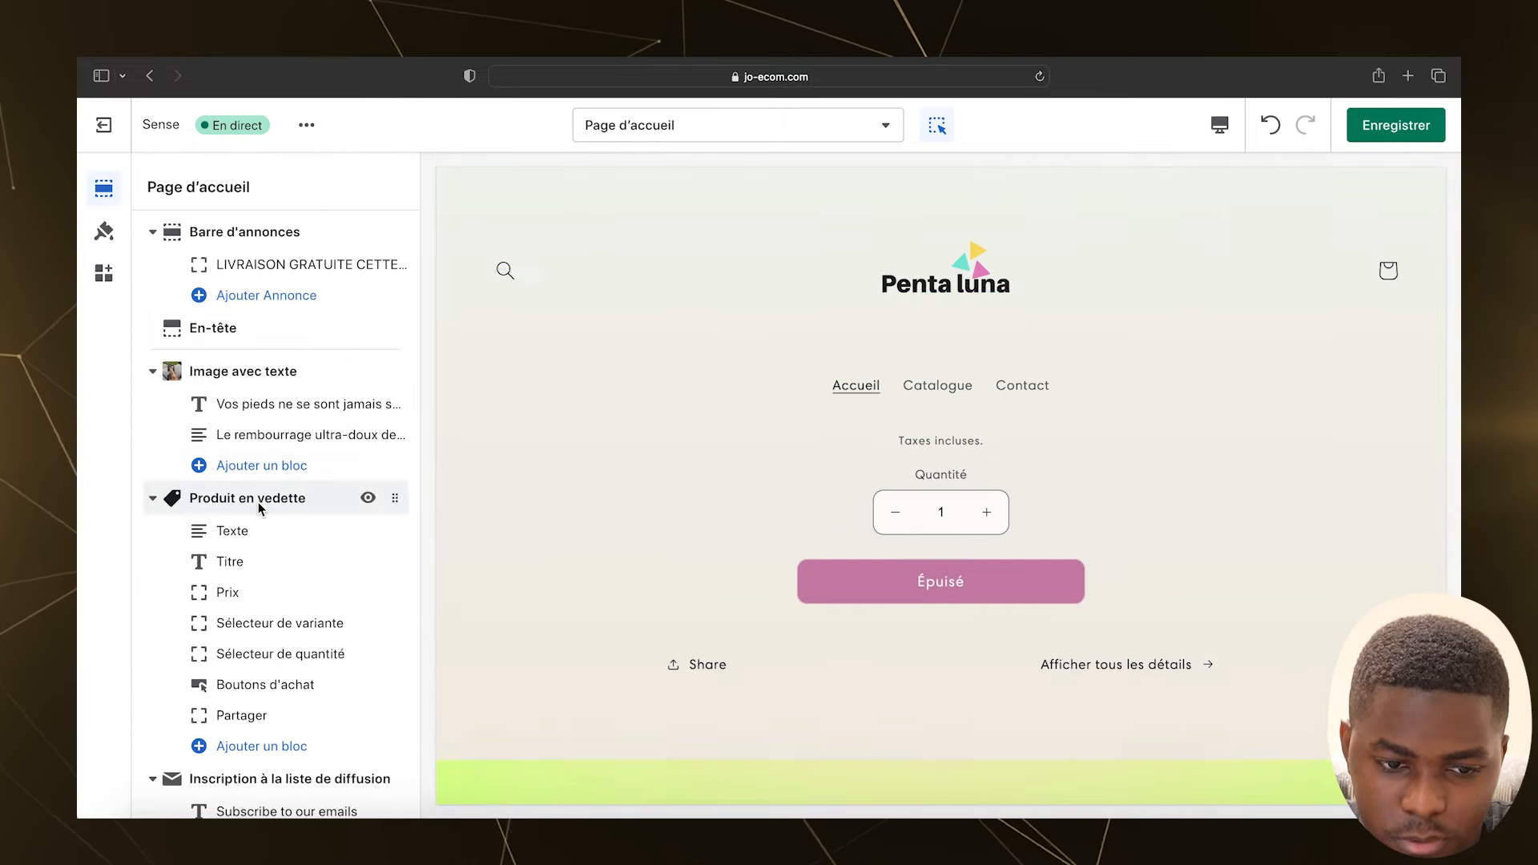
# Step: Assign the product "Sandales semelle pour femmes" to the Produit en vedette section and check it in the page preview
pyautogui.click(258, 502)
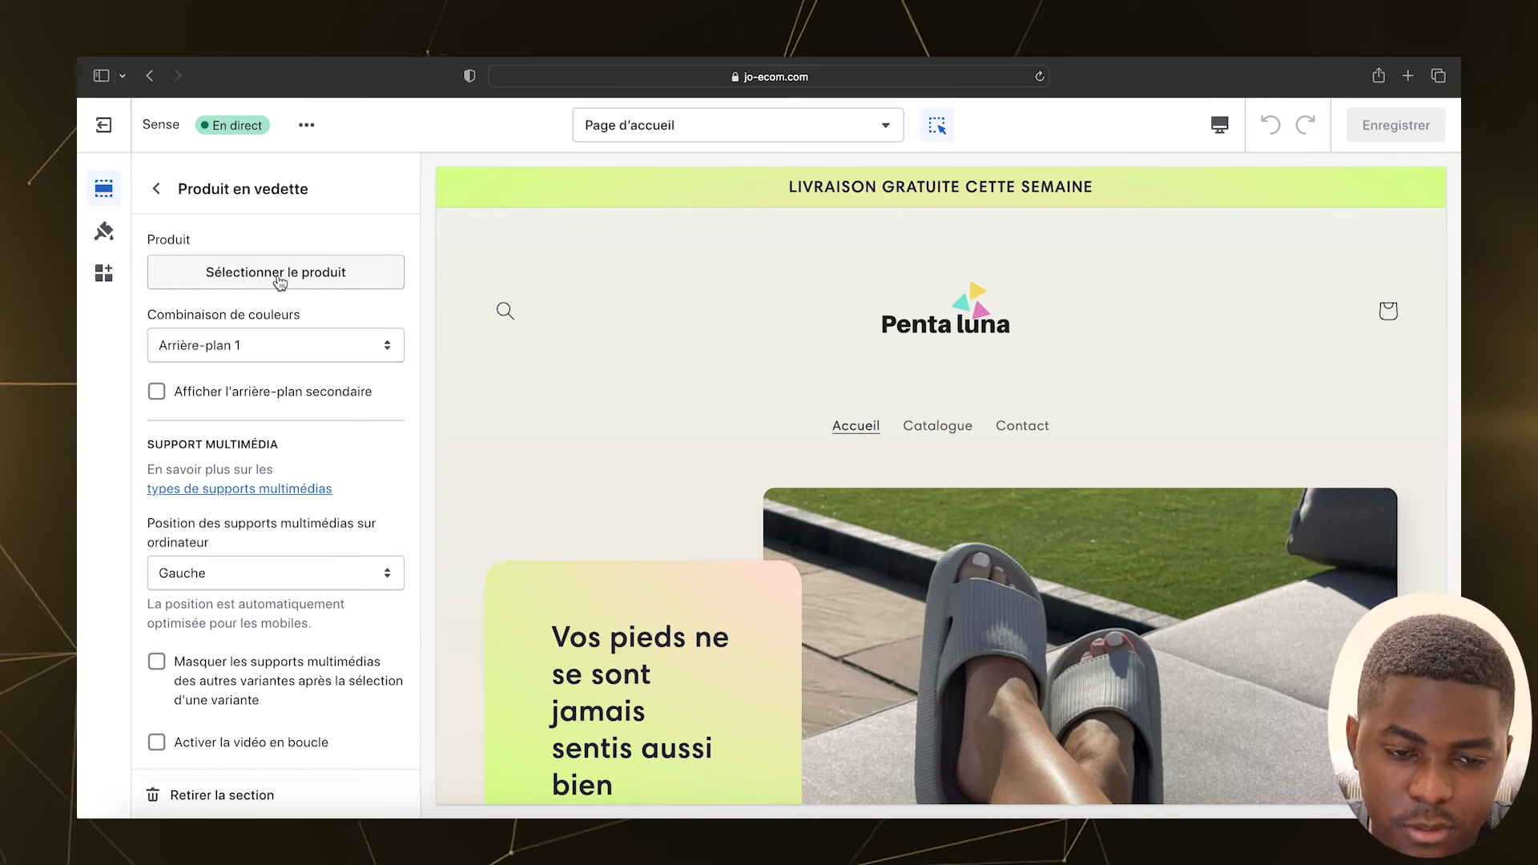
pyautogui.click(278, 277)
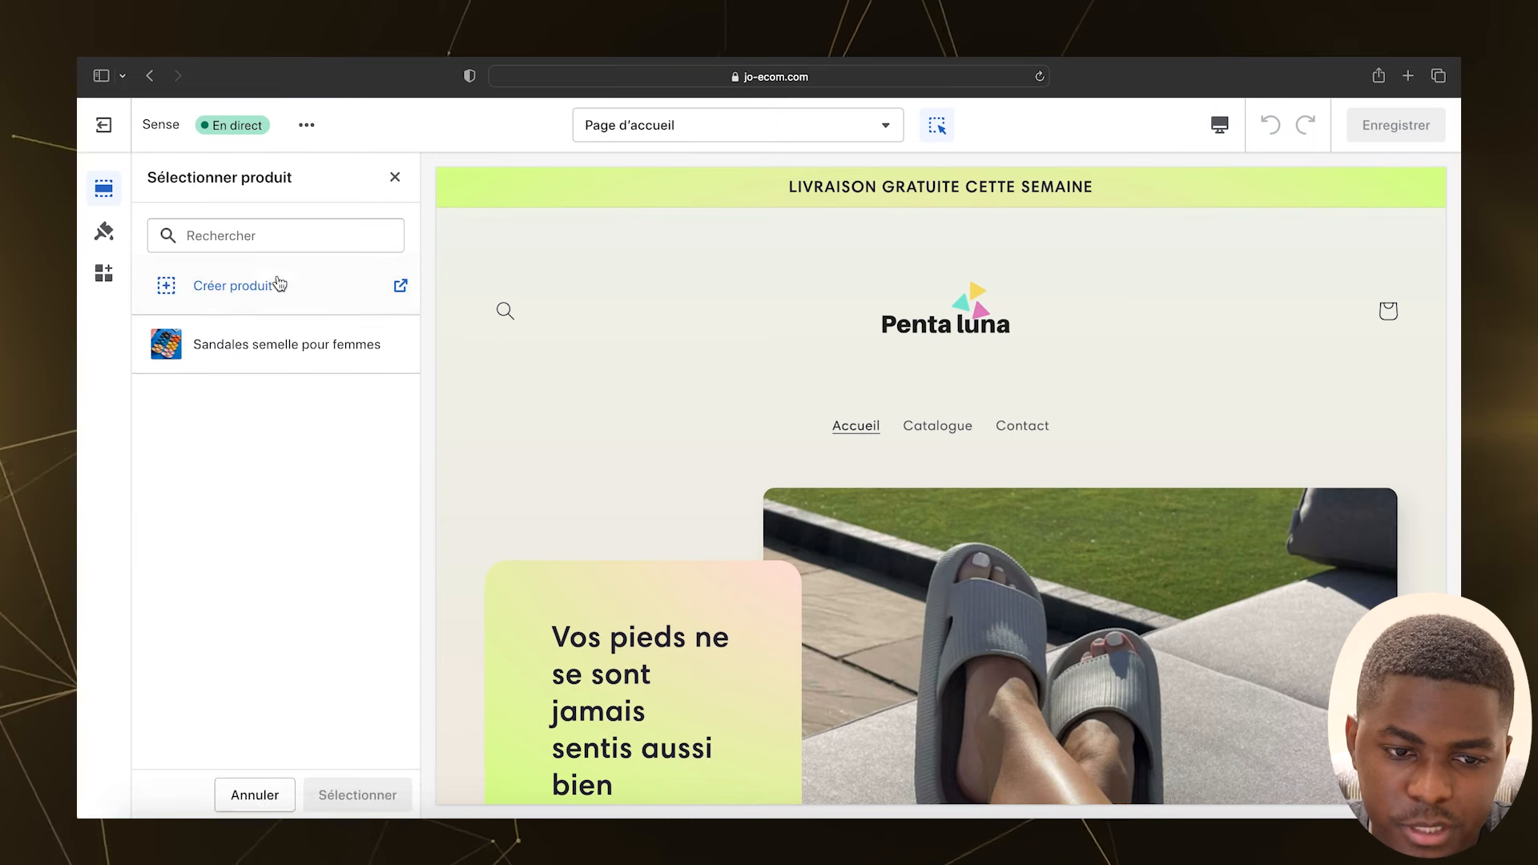
pyautogui.click(261, 360)
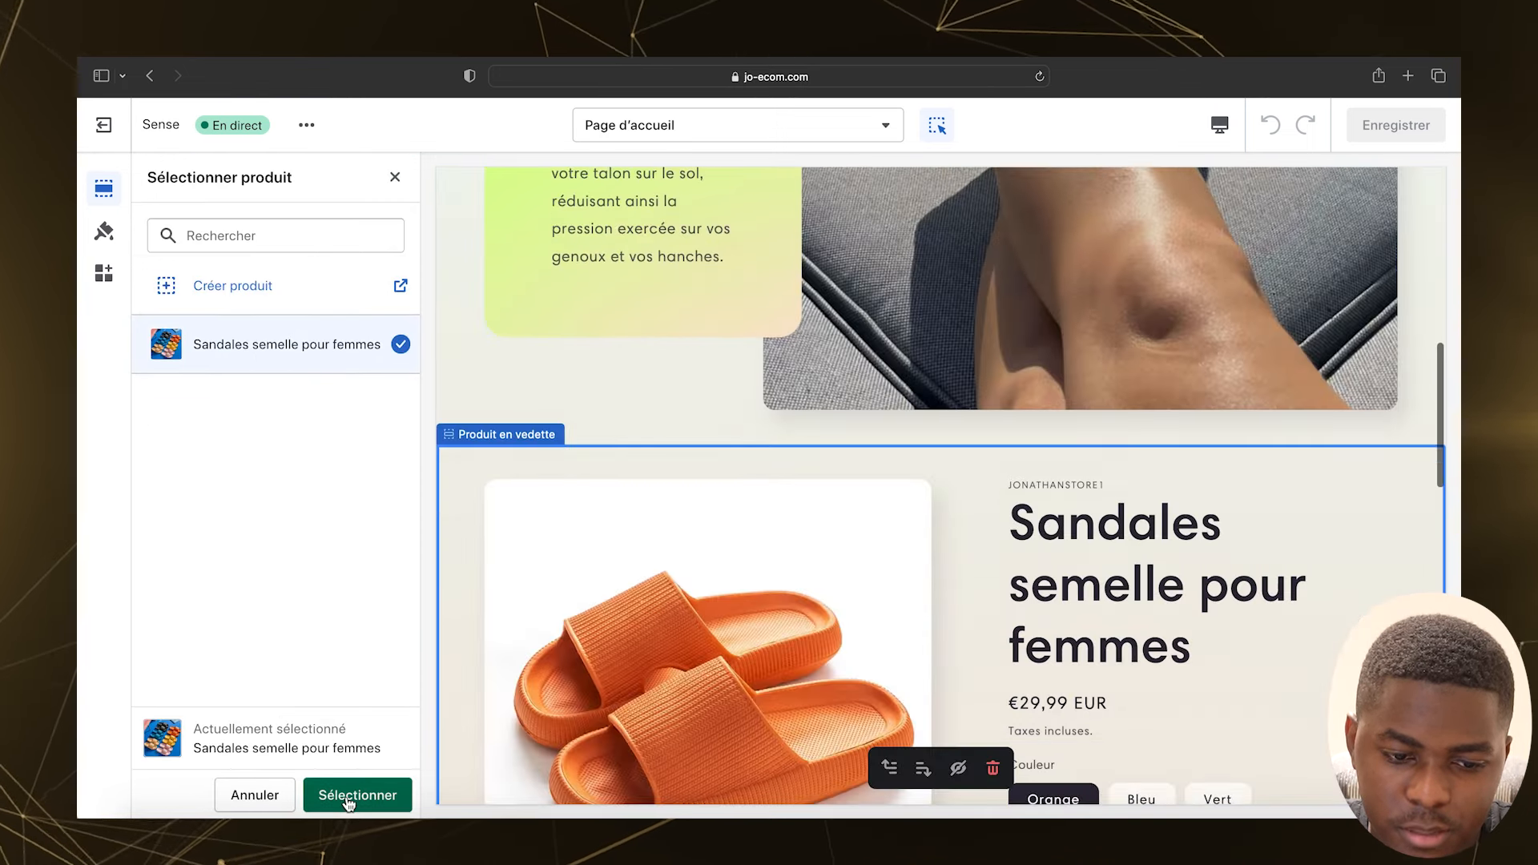
pyautogui.click(349, 801)
pyautogui.scroll(10, 541, 390)
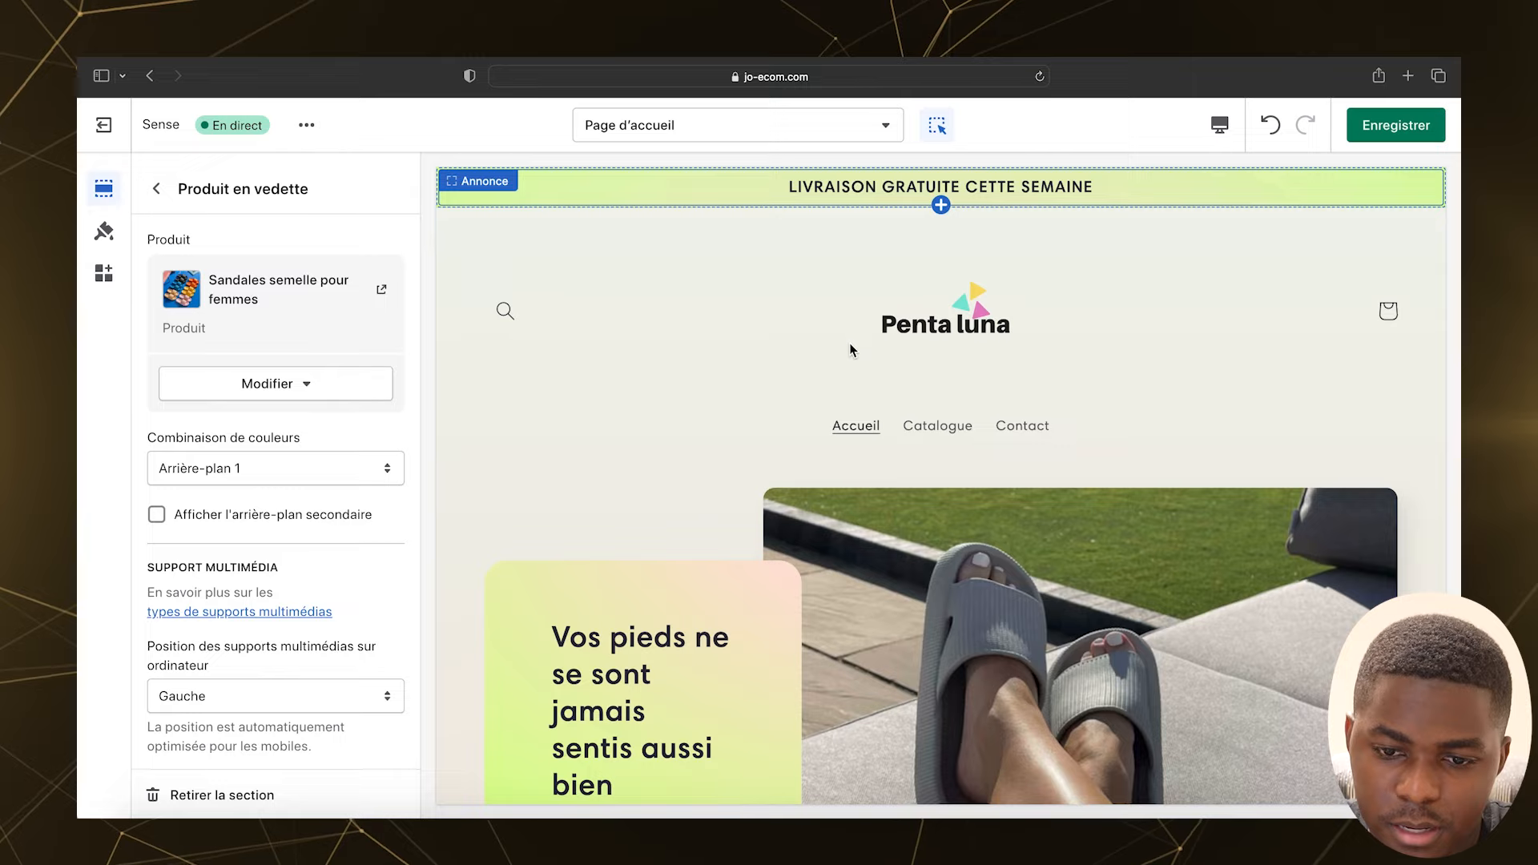
pyautogui.scroll(-10, 849, 343)
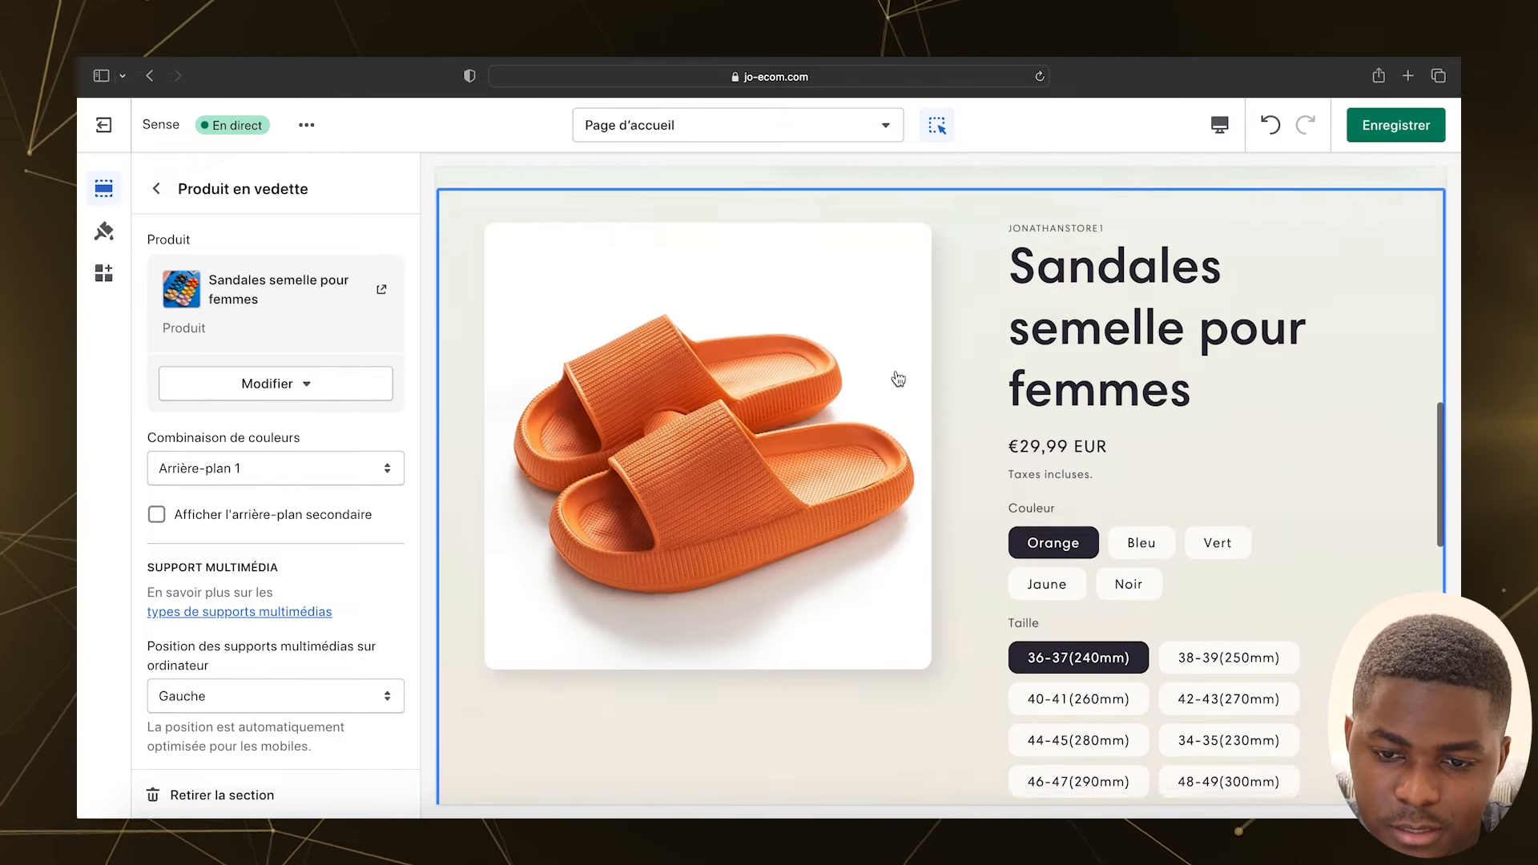
pyautogui.scroll(1, 898, 379)
pyautogui.scroll(-10, 937, 538)
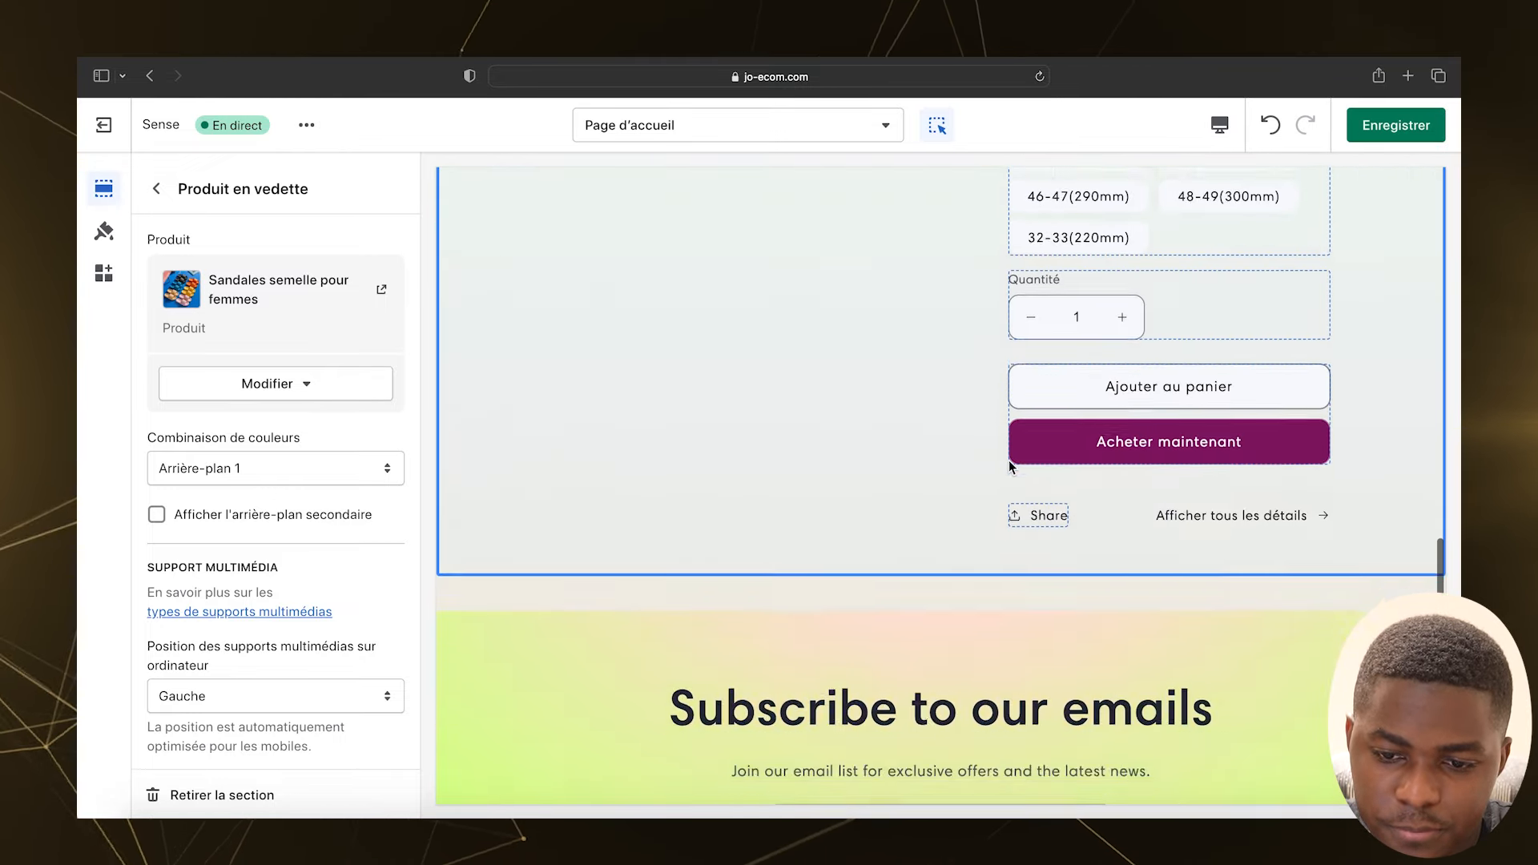
pyautogui.click(156, 188)
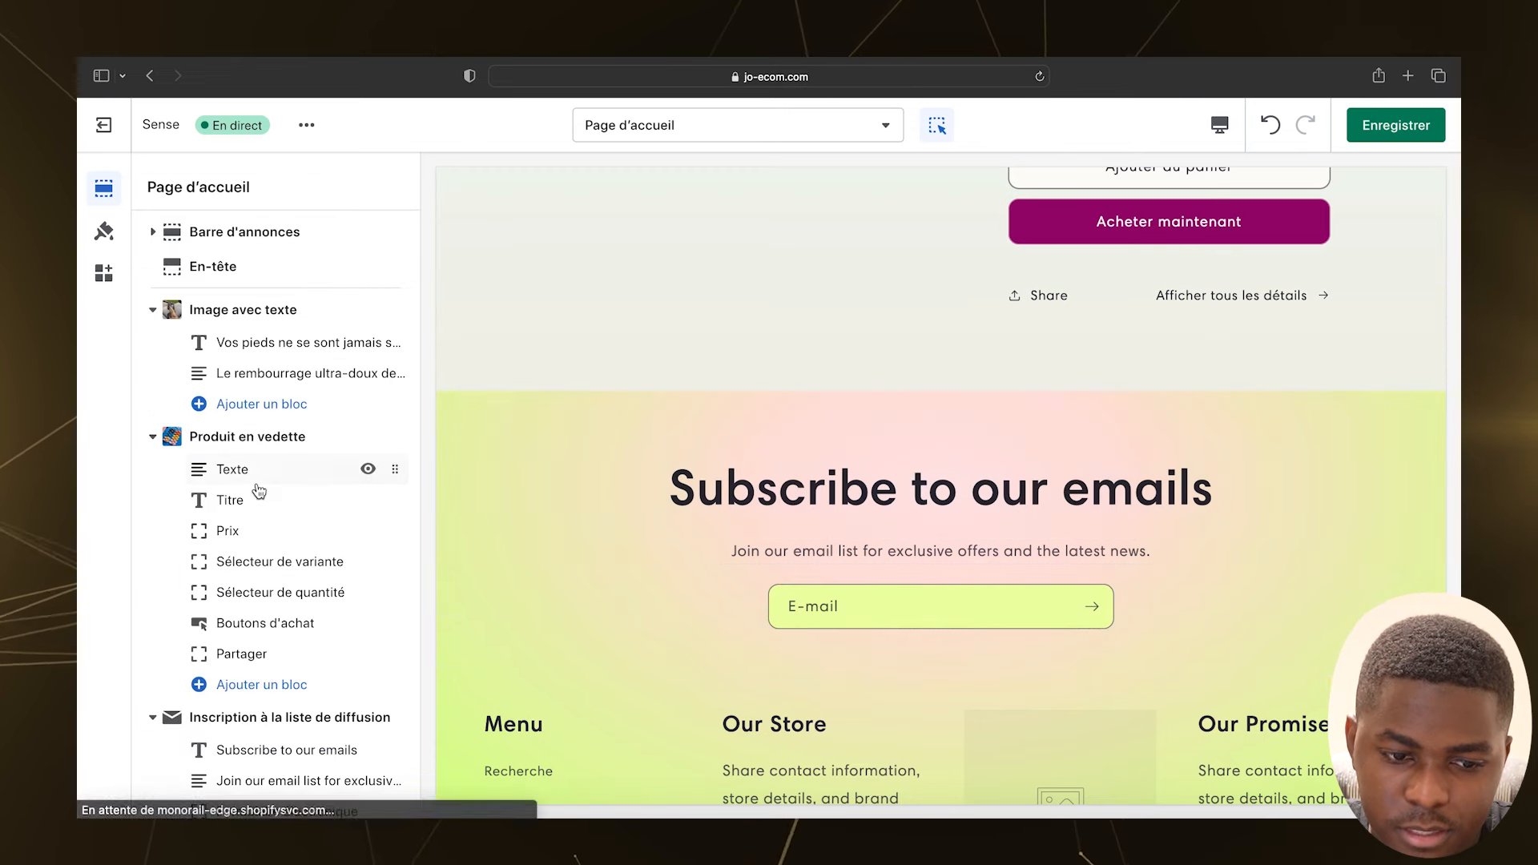
# Step: Change the newsletter sign-up section's title to "Rejoignez notre newlatter"
pyautogui.scroll(-2, 252, 545)
pyautogui.click(240, 652)
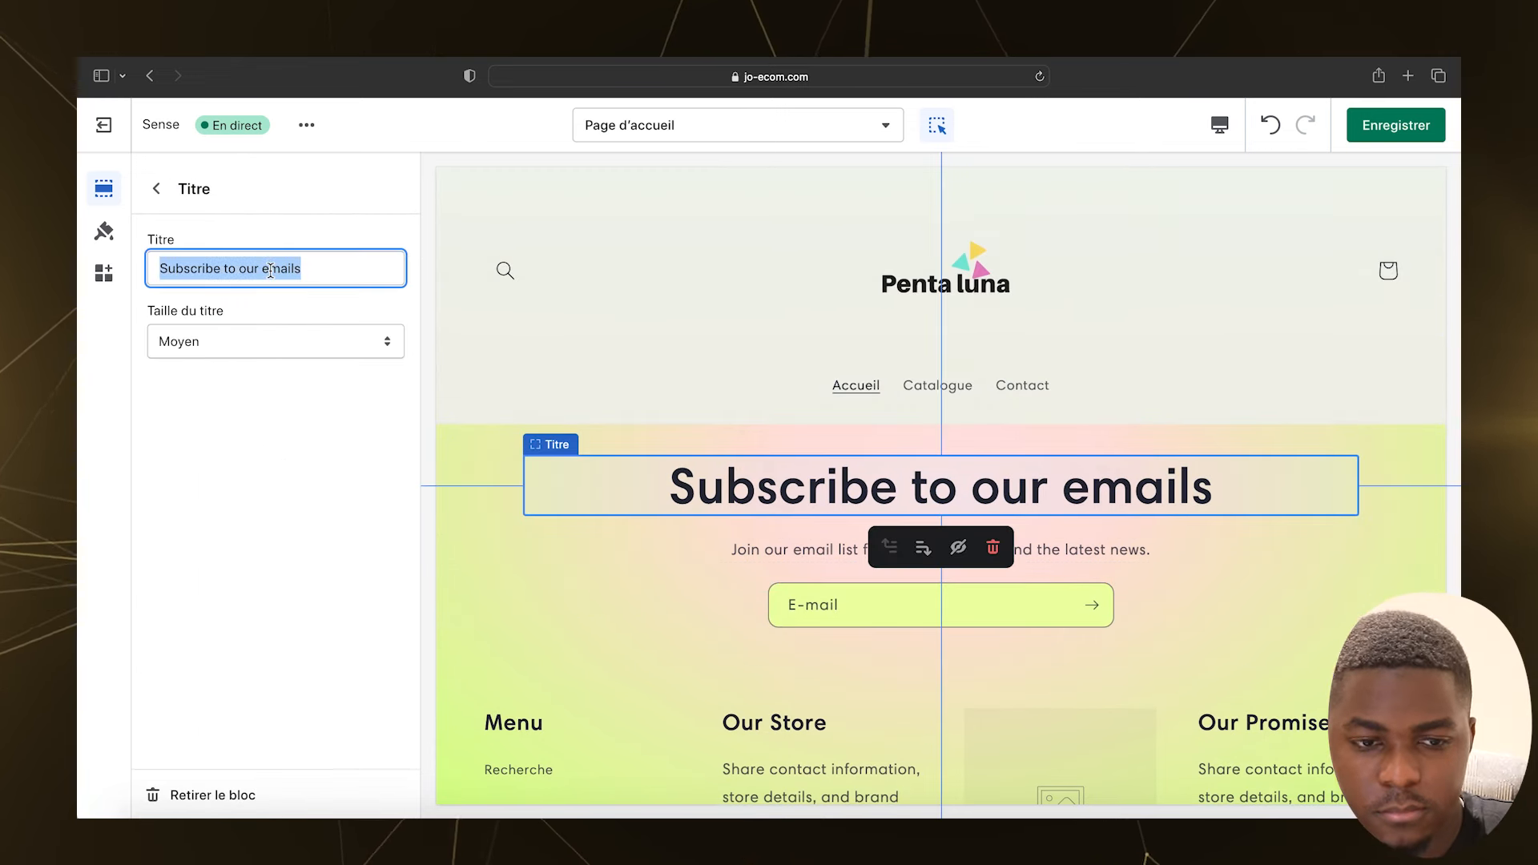
pyautogui.write('Rejo')
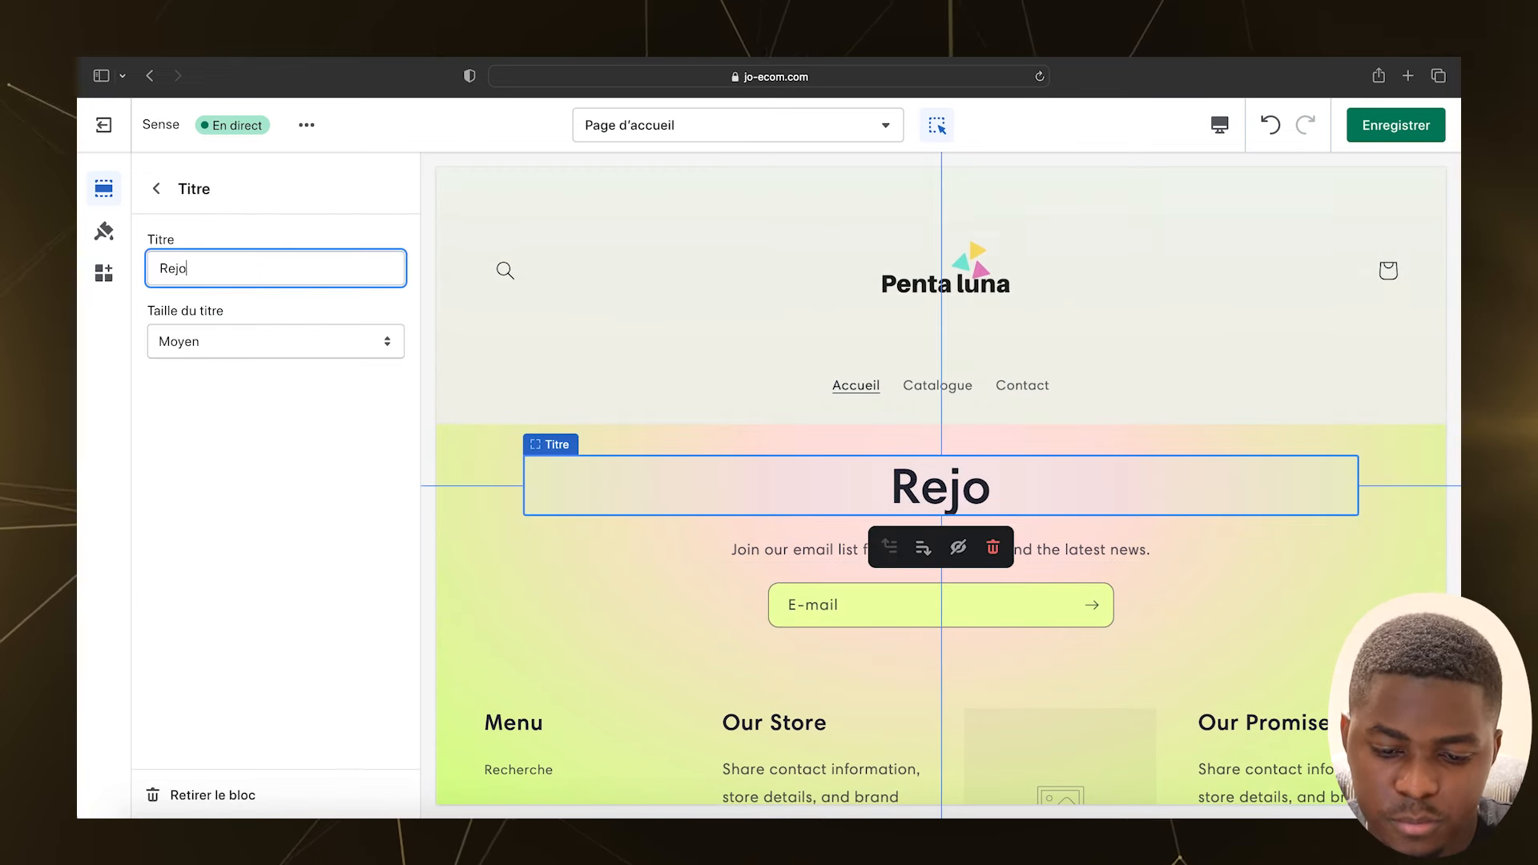
pyautogui.write('ignez notre newlatter')
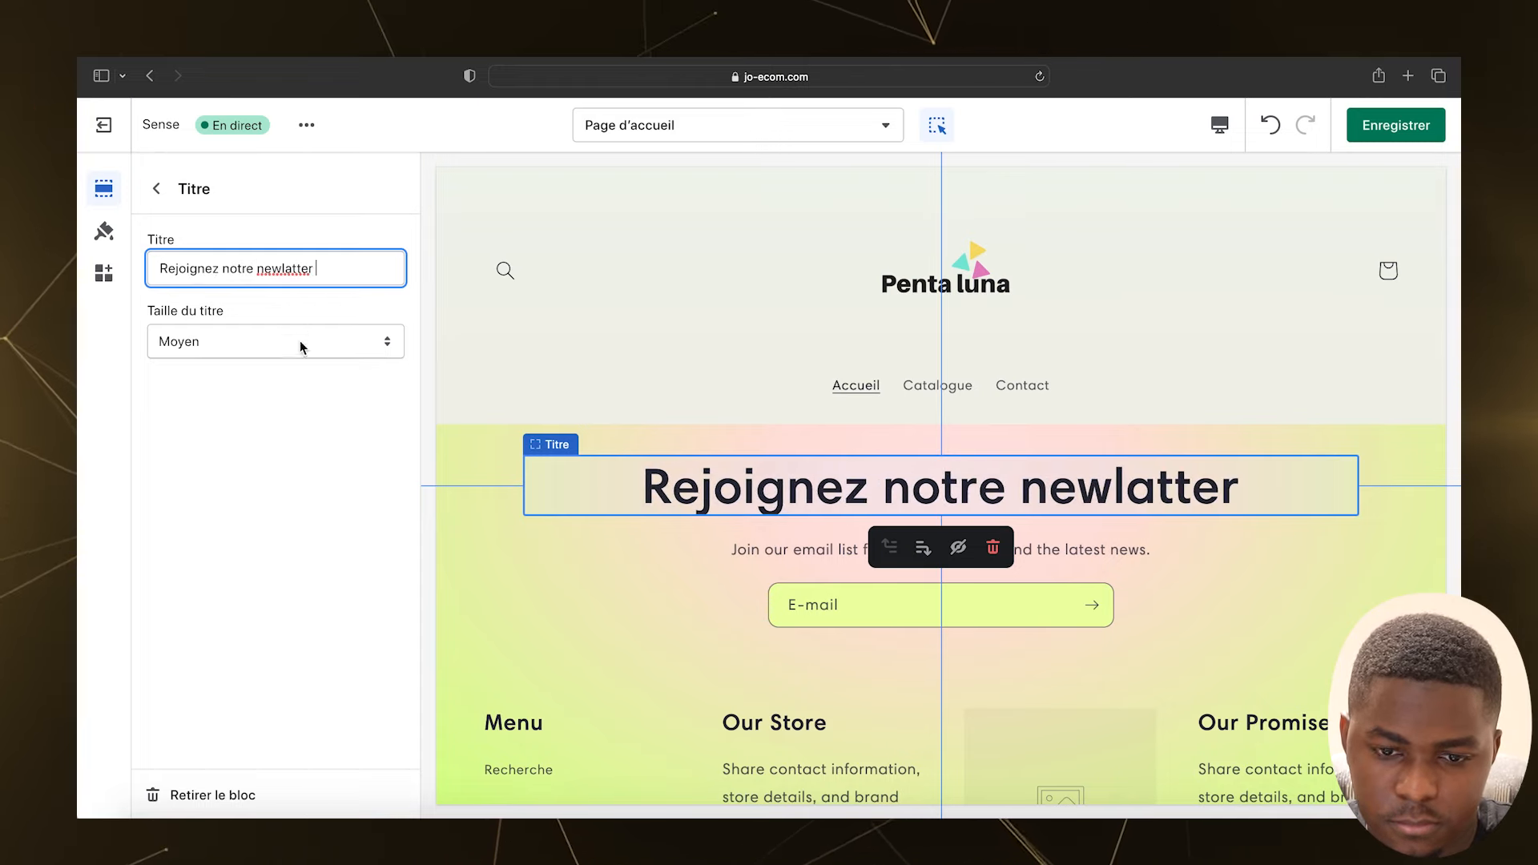
# Step: Replace the newsletter section's subtitle with "Abonnez vous pour recevoir toutes nos nouveautés" and return to the section list
pyautogui.click(747, 546)
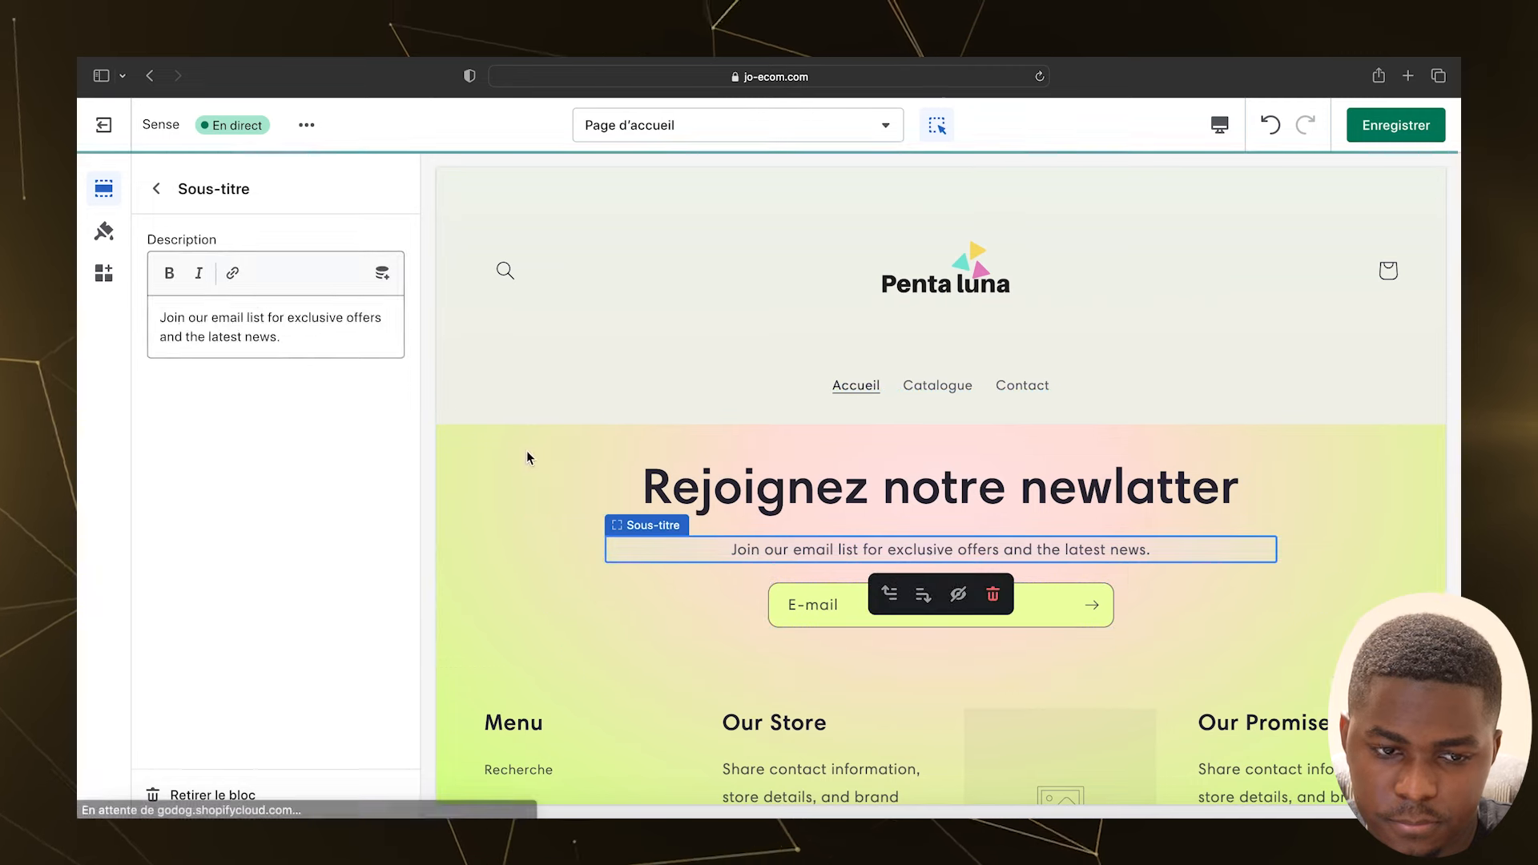
pyautogui.tripleClick(204, 330)
pyautogui.write('Abonnez vous po')
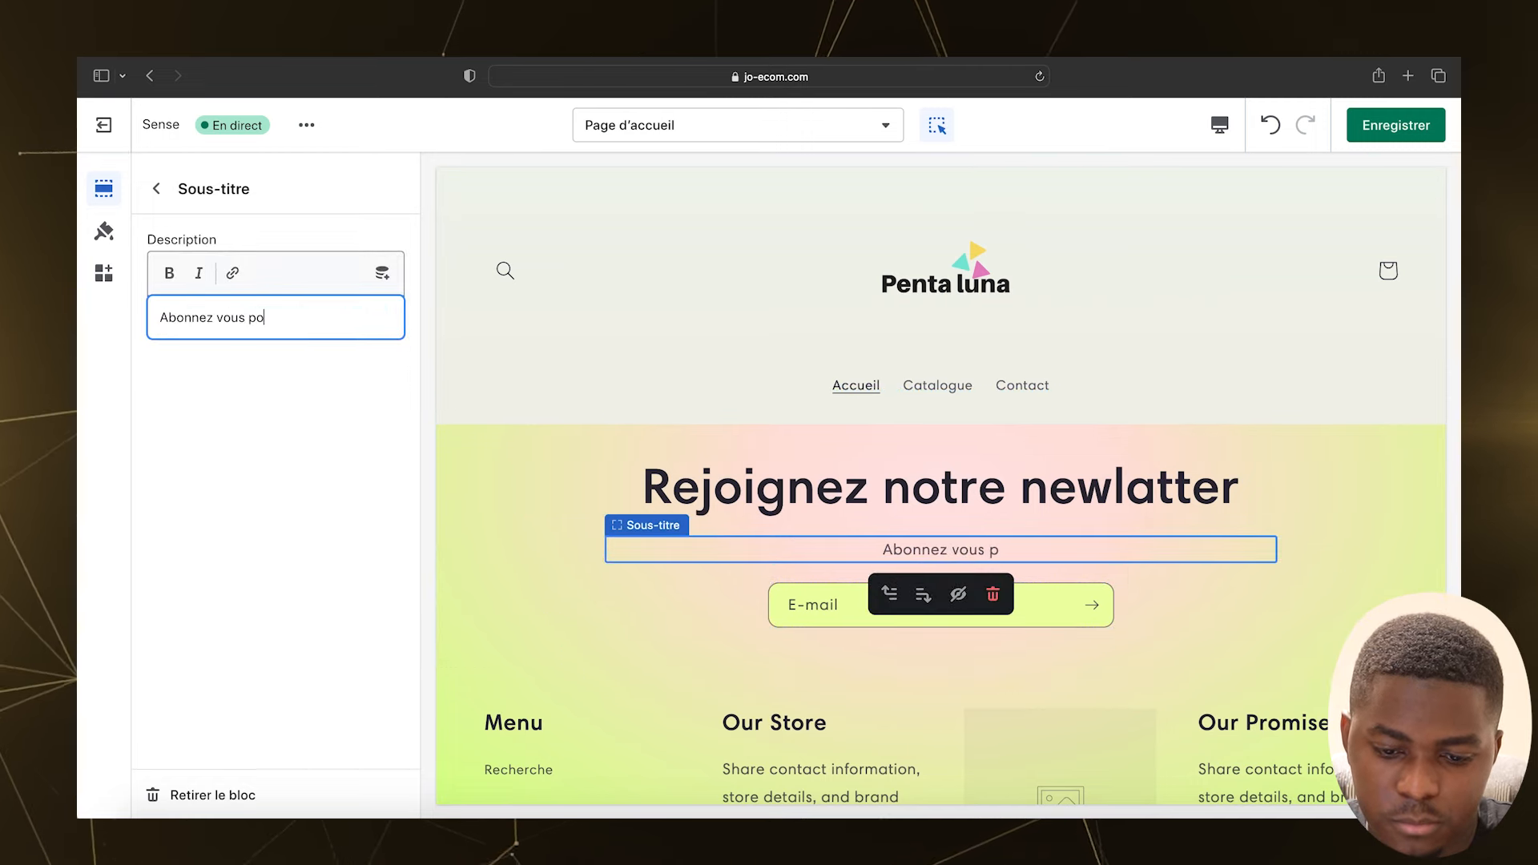
pyautogui.write('ur recevoir toutes nos nouveautés')
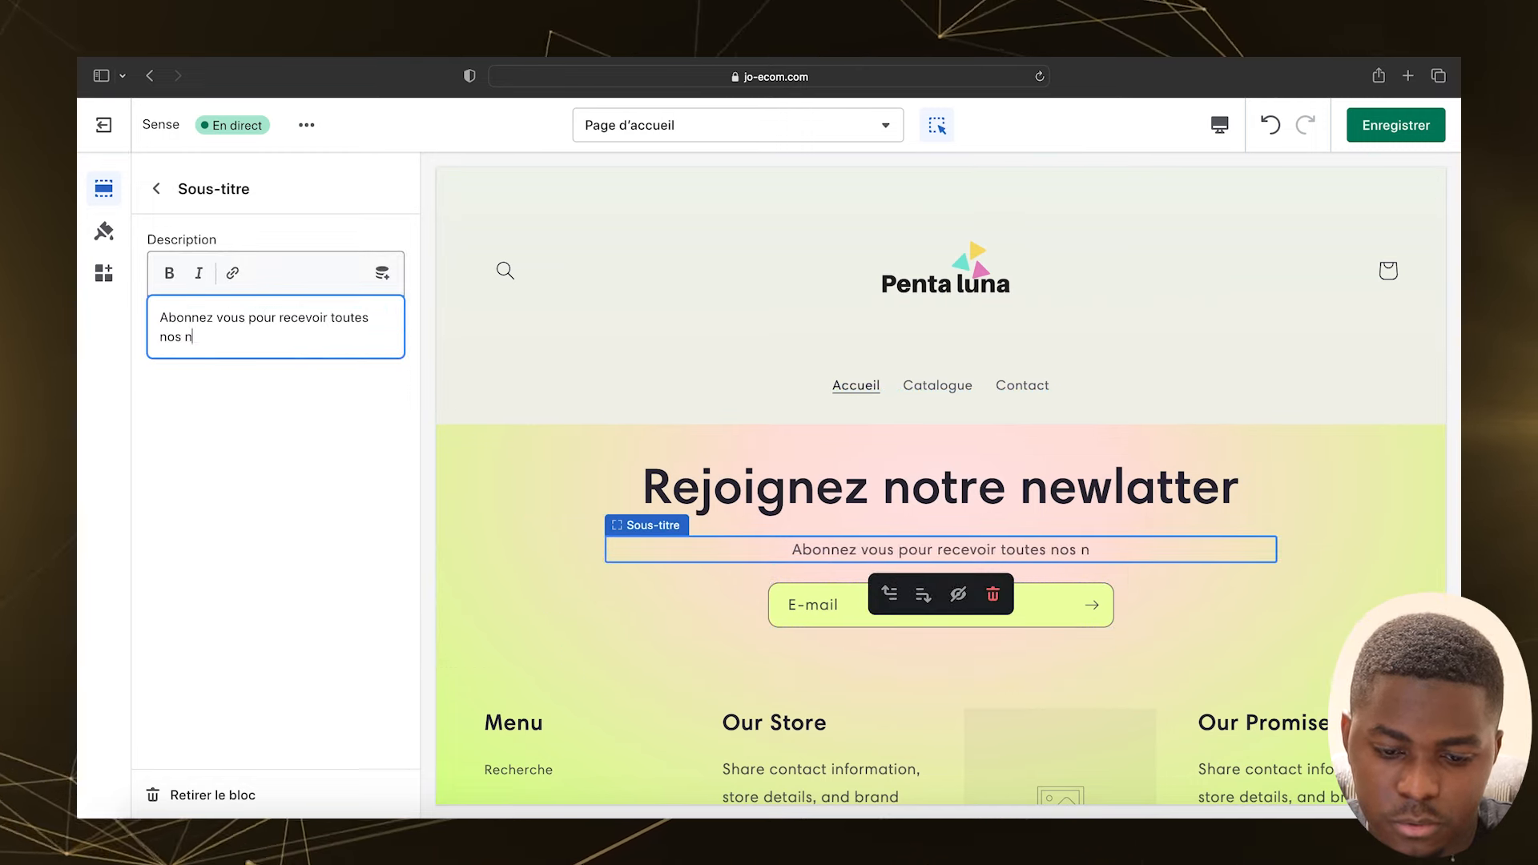
pyautogui.click(733, 569)
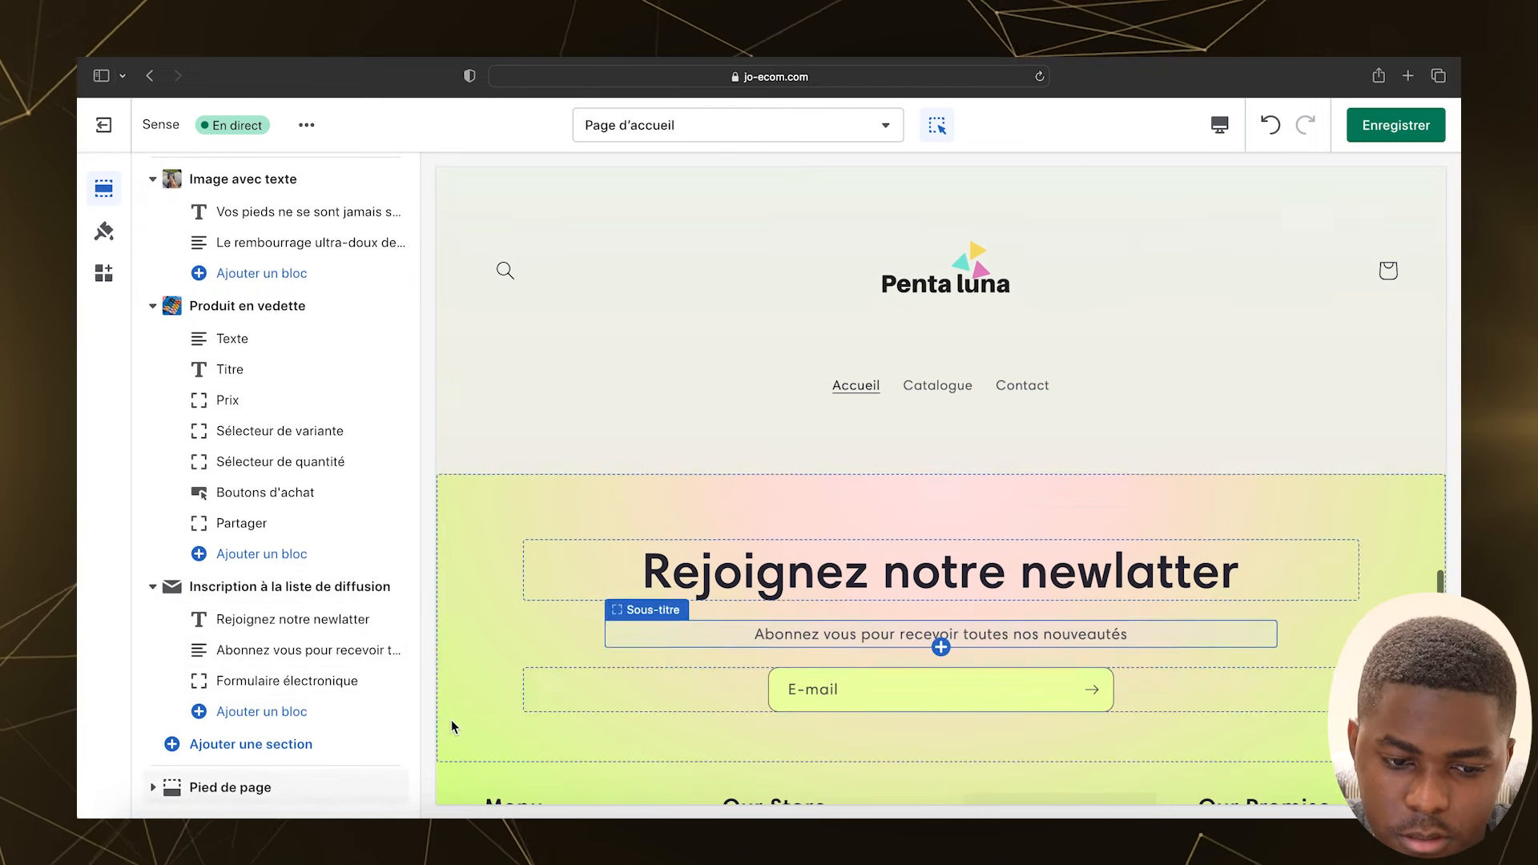
# Step: Review the home page in the mobile preview from the header through the featured product and newsletter to the footer
pyautogui.click(309, 788)
pyautogui.scroll(-2, 273, 481)
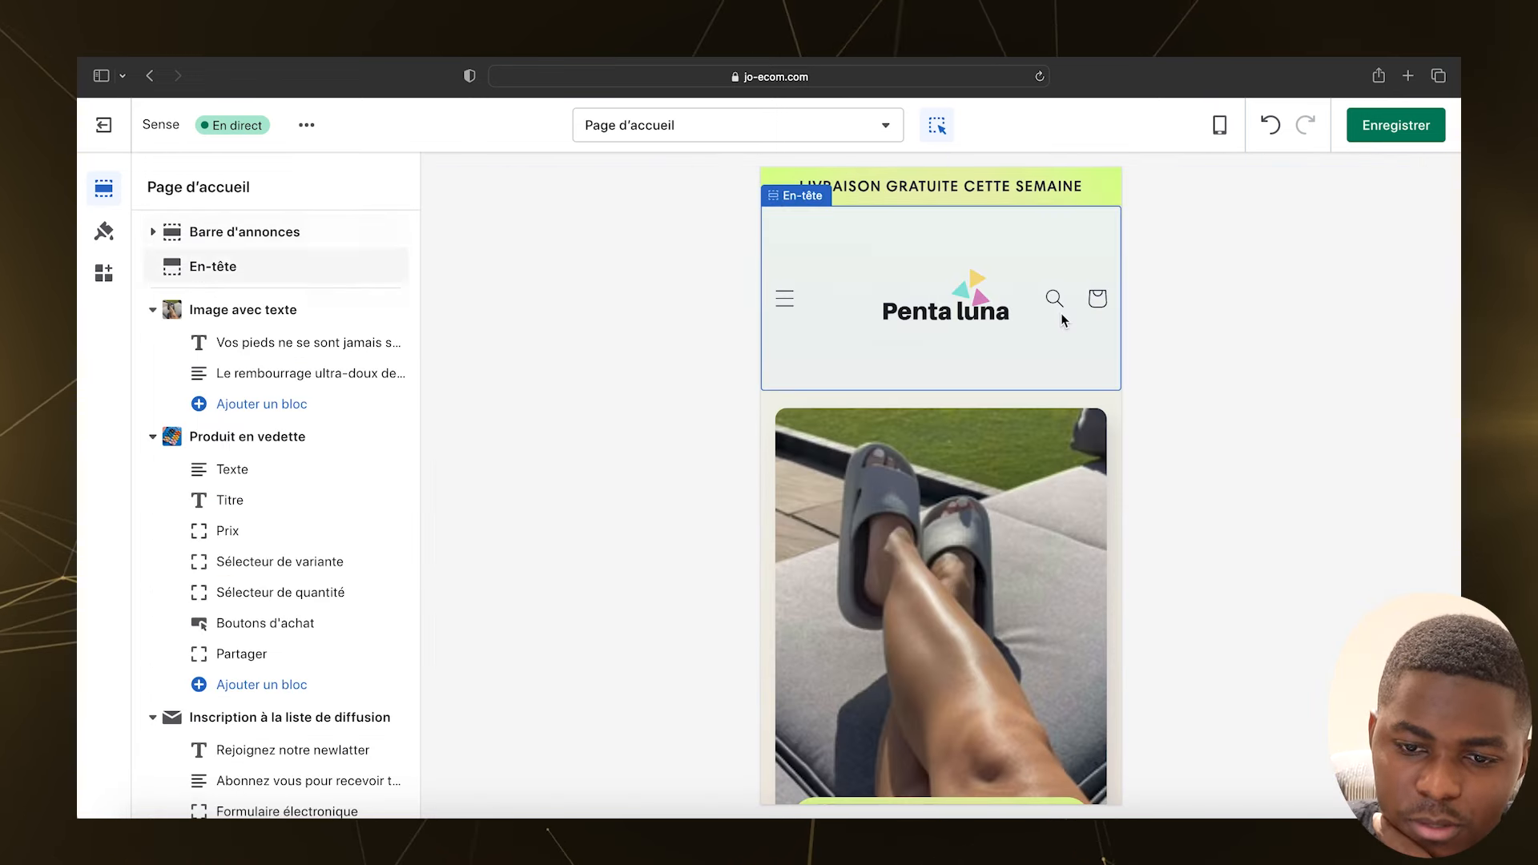
pyautogui.scroll(-8, 1062, 317)
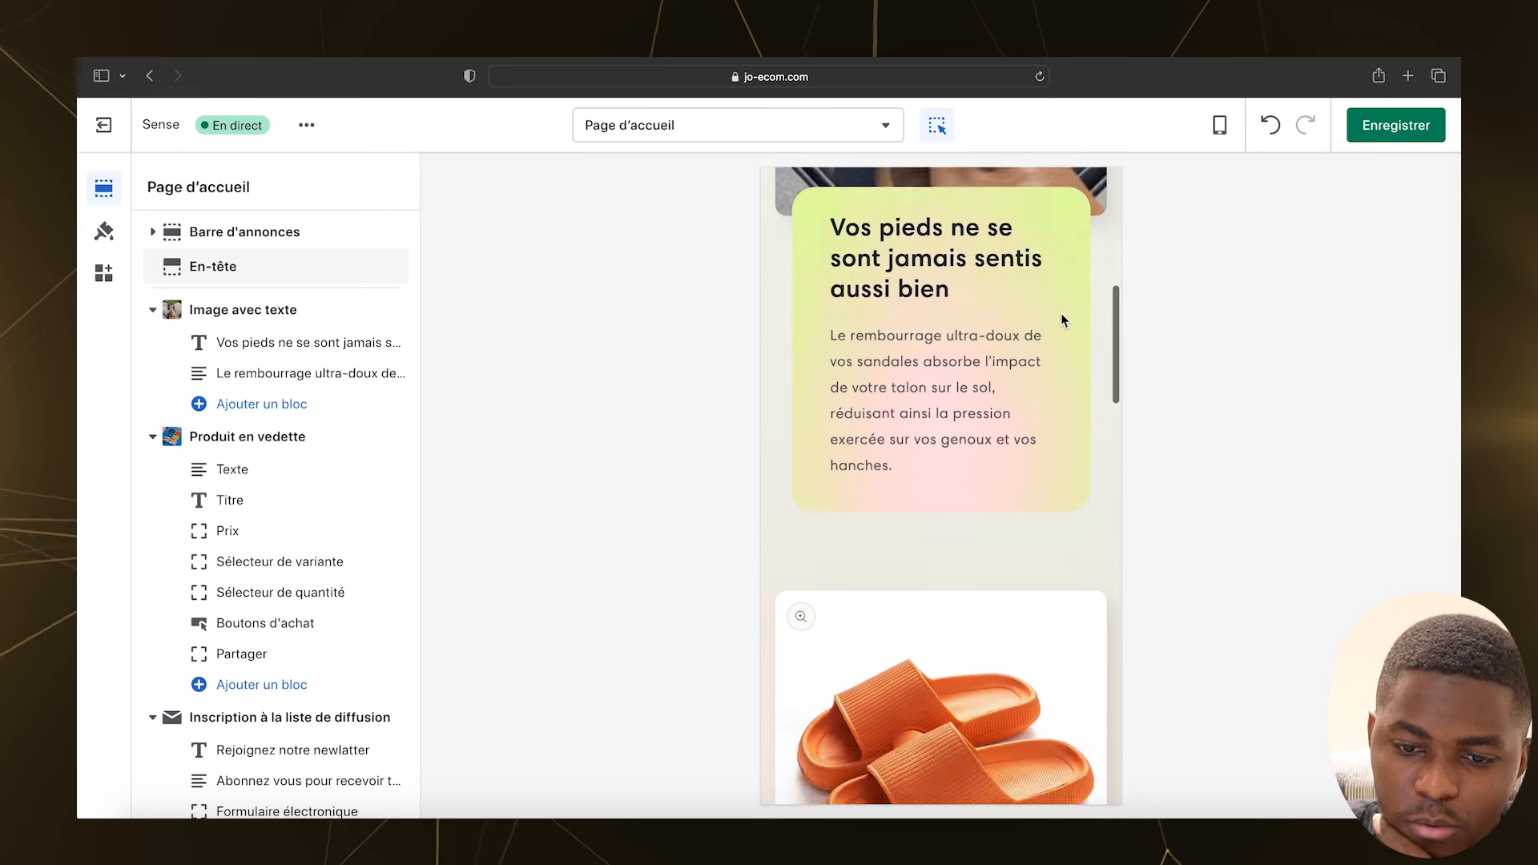
pyautogui.scroll(-7, 1061, 321)
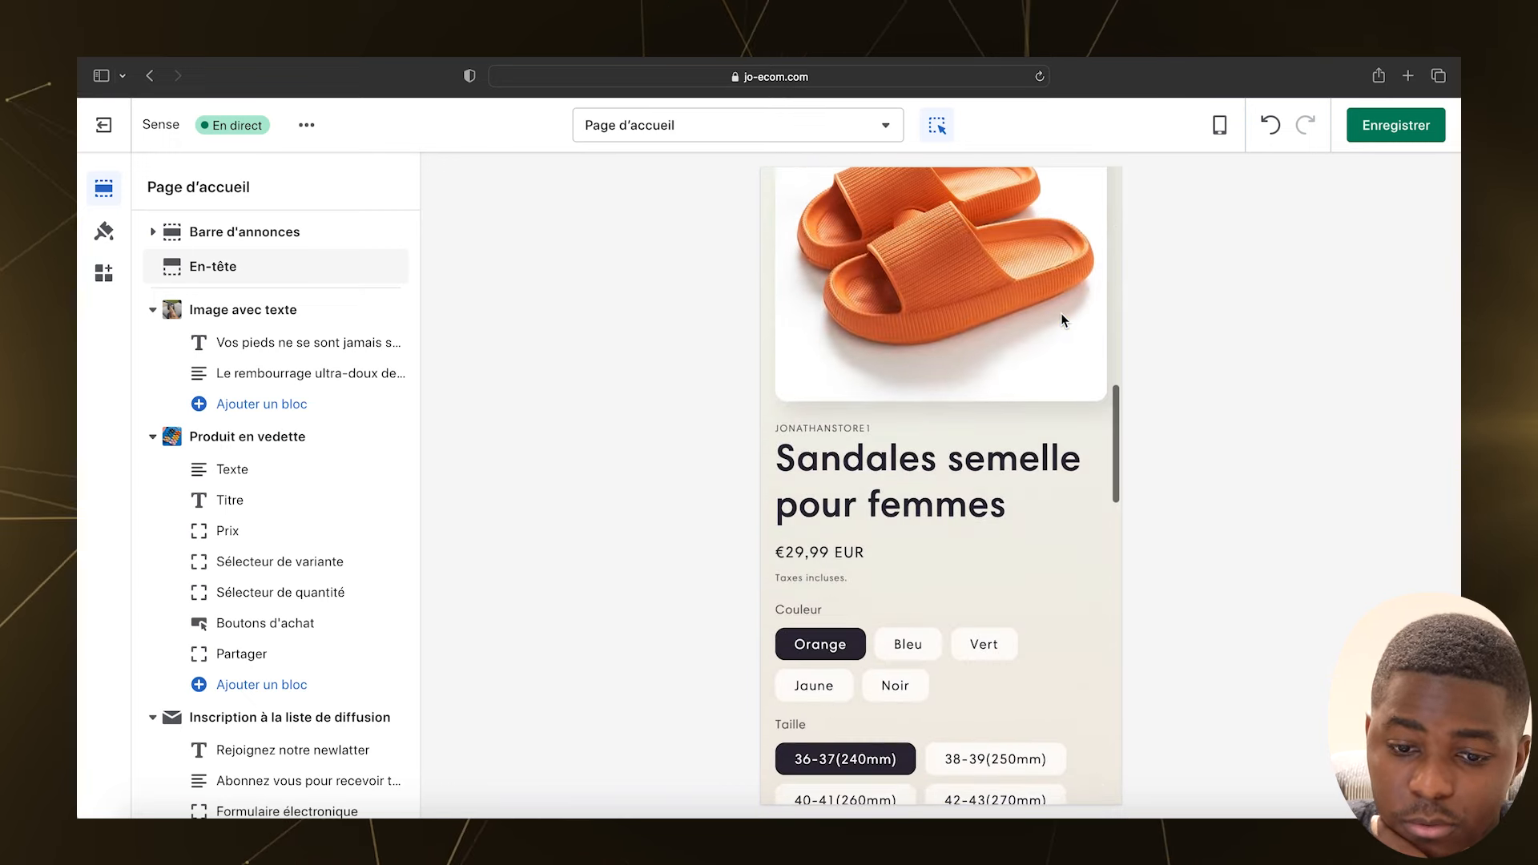
pyautogui.scroll(-5, 1060, 319)
pyautogui.scroll(-5, 1062, 320)
pyautogui.scroll(-2, 1063, 320)
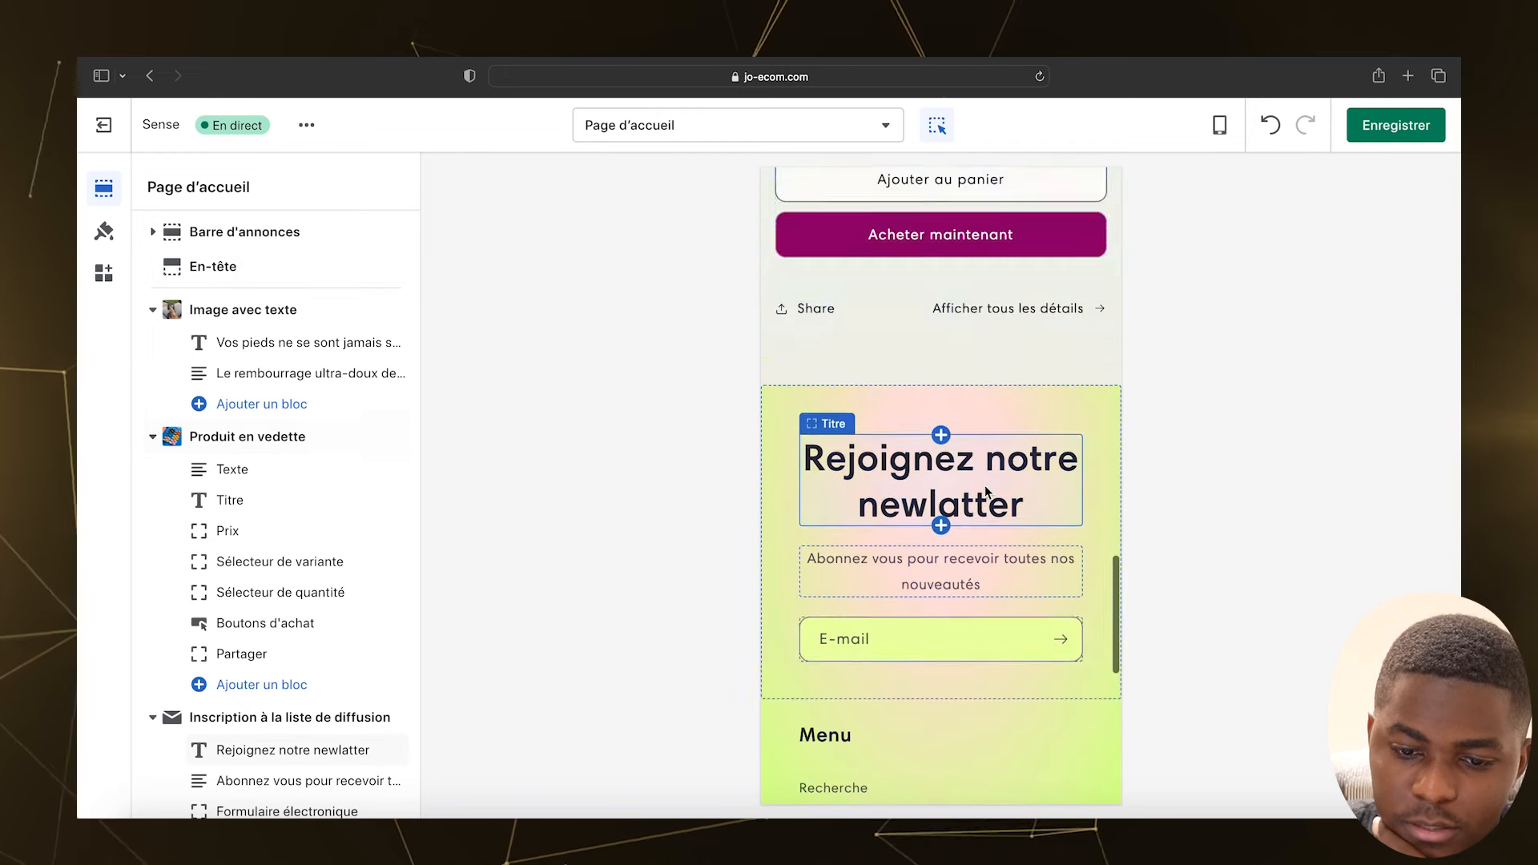
pyautogui.scroll(-3, 984, 484)
pyautogui.scroll(-2, 886, 609)
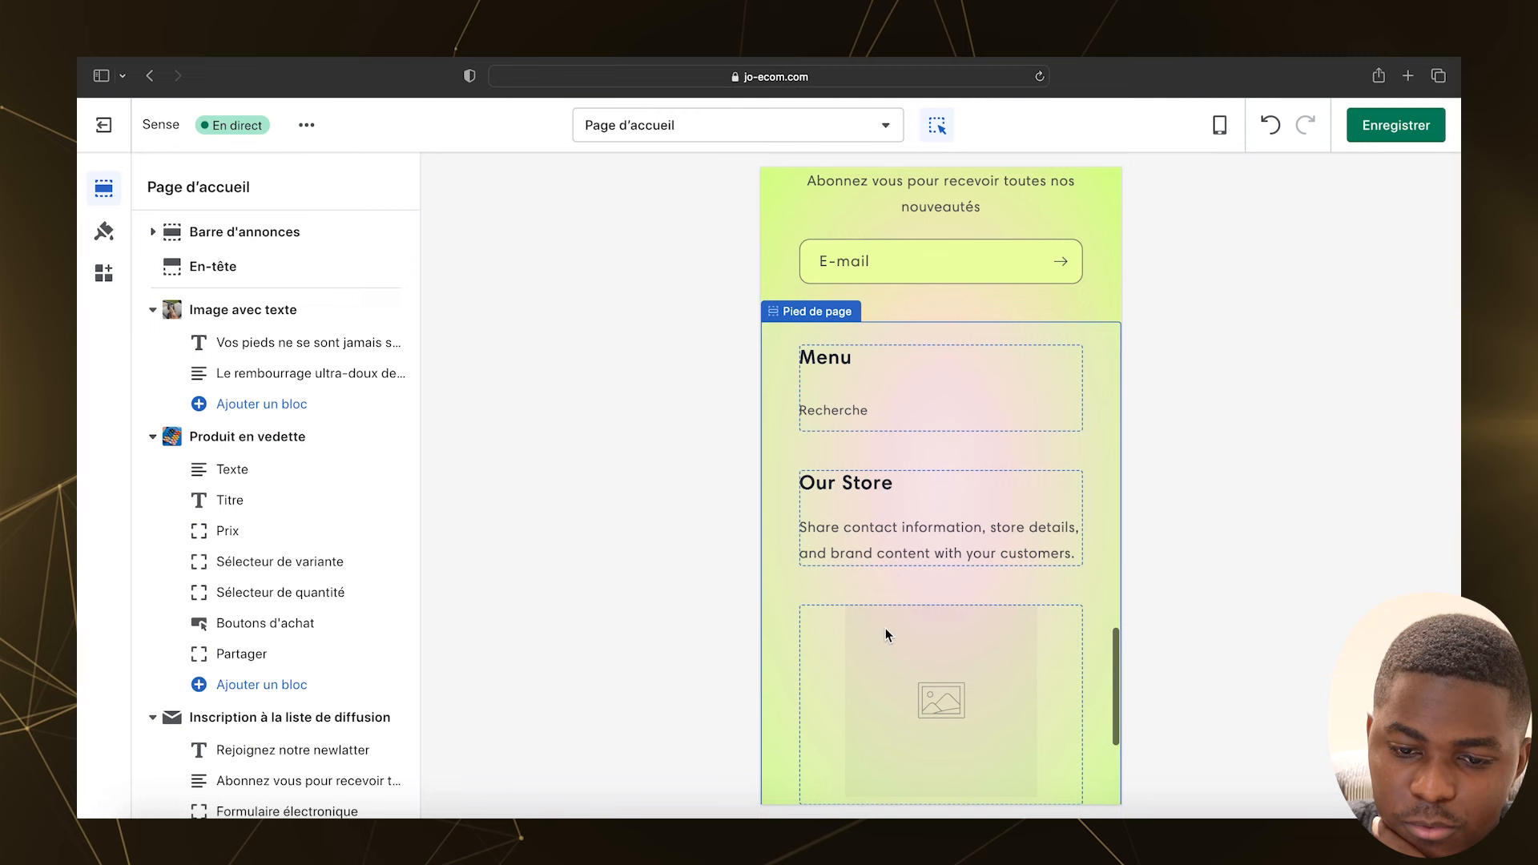
pyautogui.scroll(-1, 886, 628)
# Step: Open the footer's "Our Store" and "Our Promise" text blocks one after the other to examine their content
pyautogui.click(906, 459)
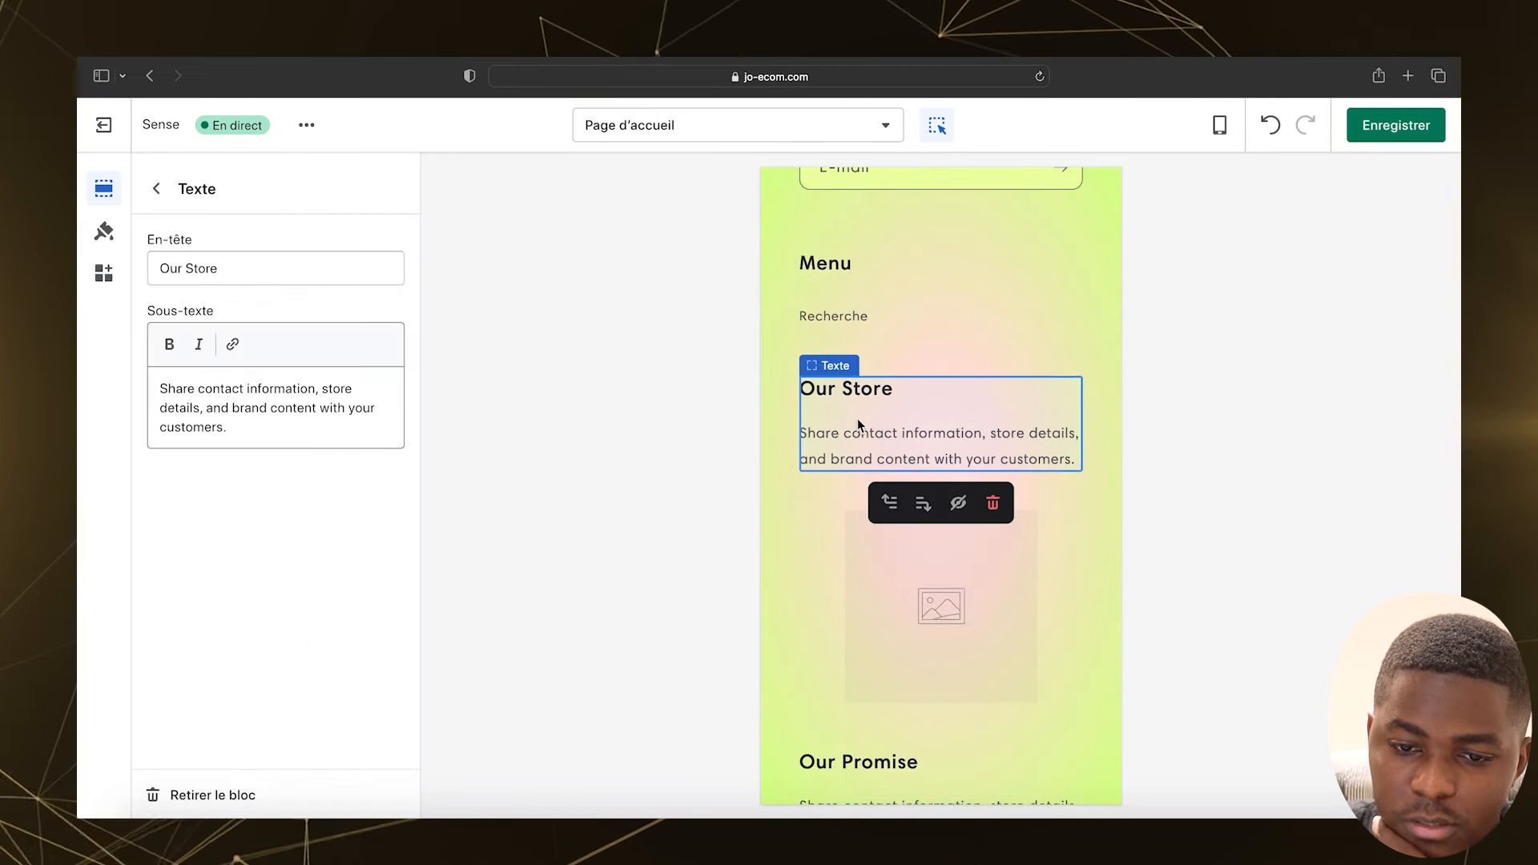
pyautogui.scroll(-3, 864, 444)
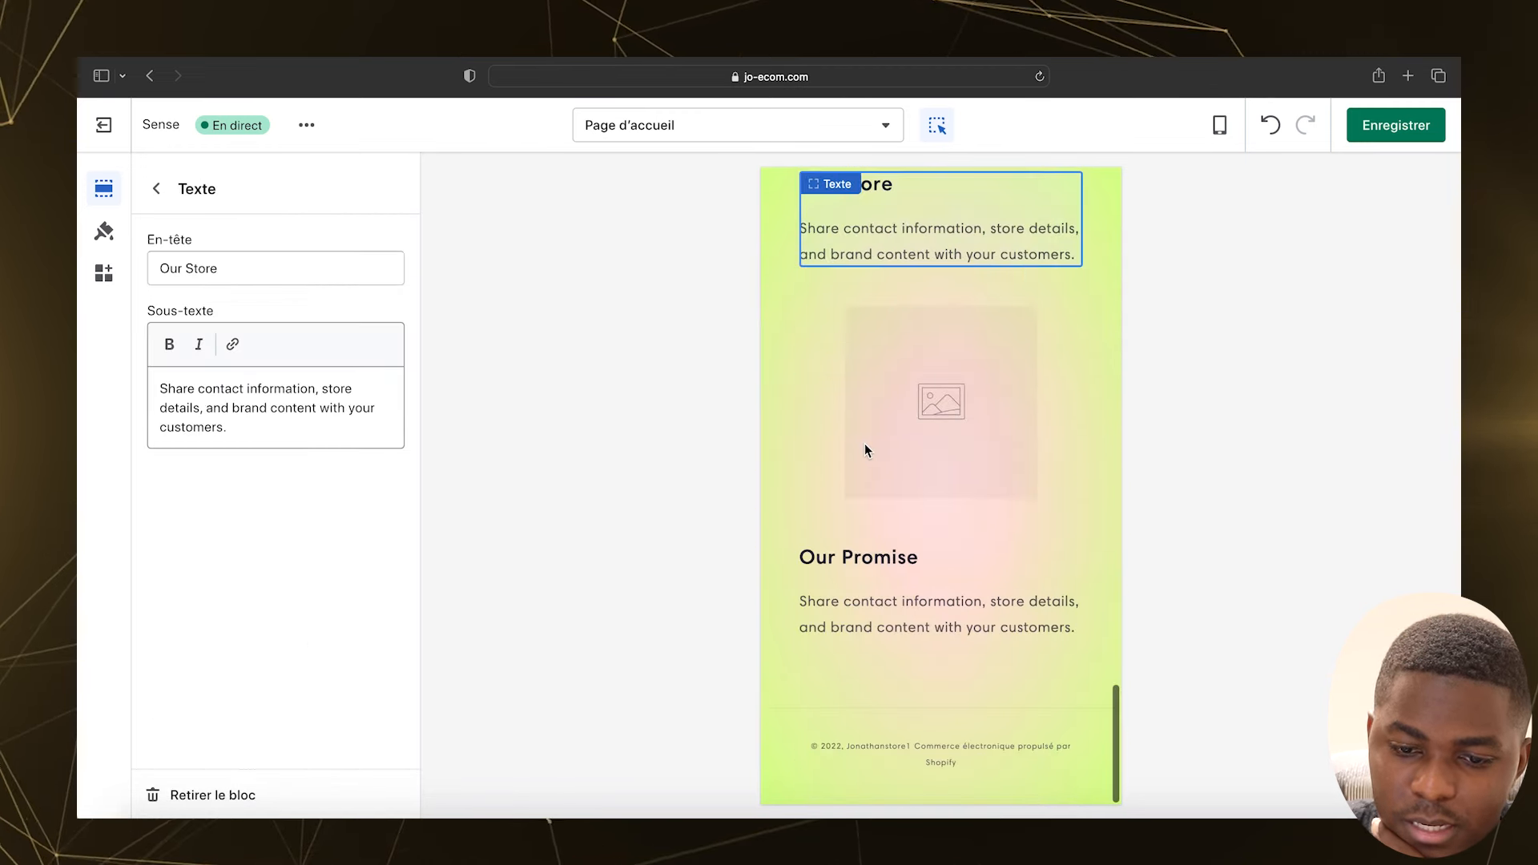
pyautogui.click(896, 600)
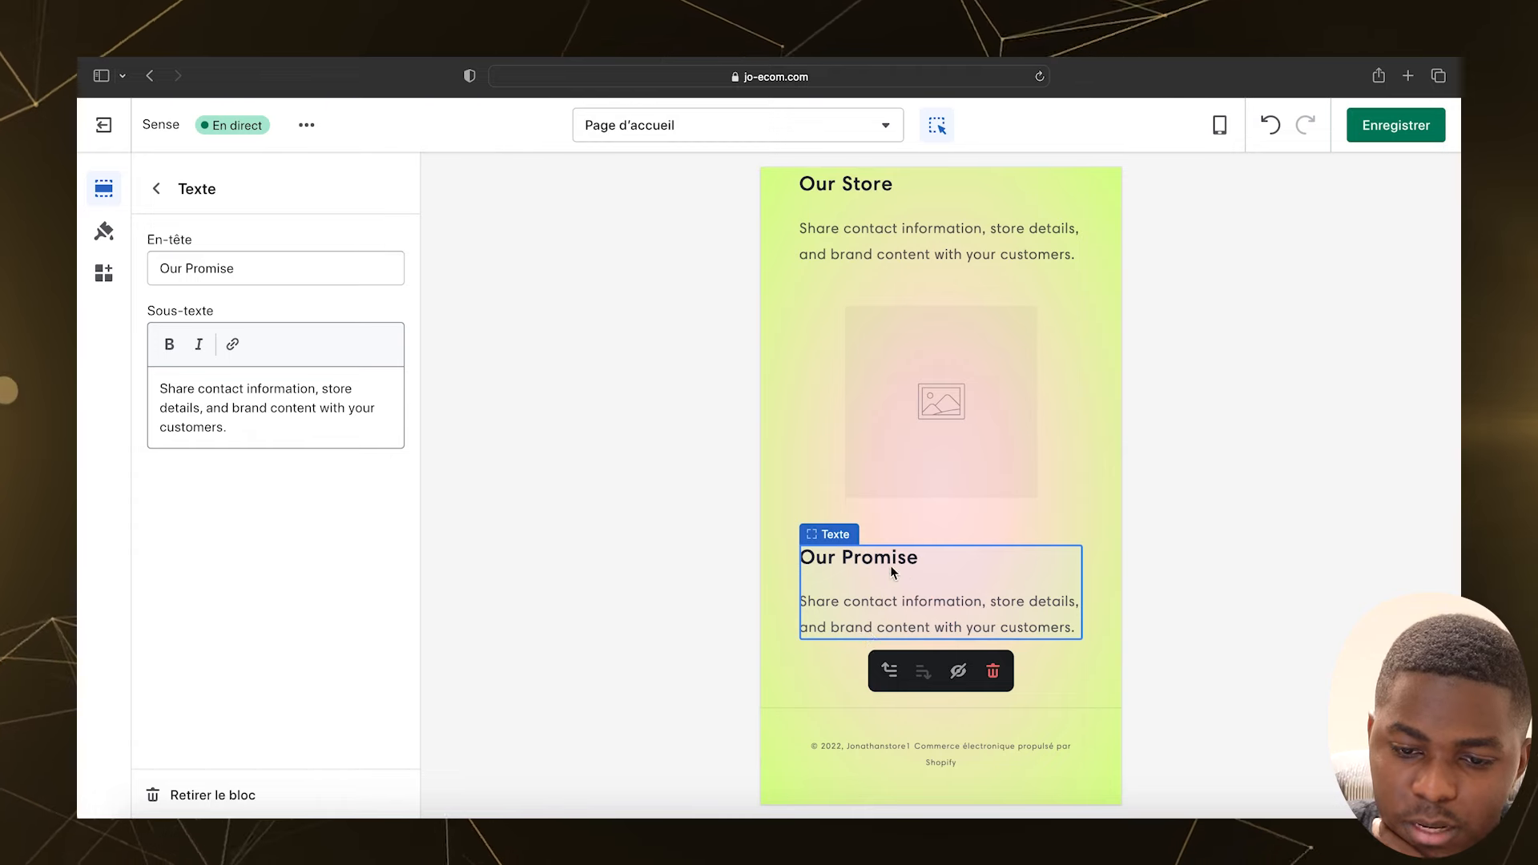
# Step: Review the finished home page from the announcement bar and featured product down to the newsletter and footer contact details
pyautogui.scroll(10, 896, 599)
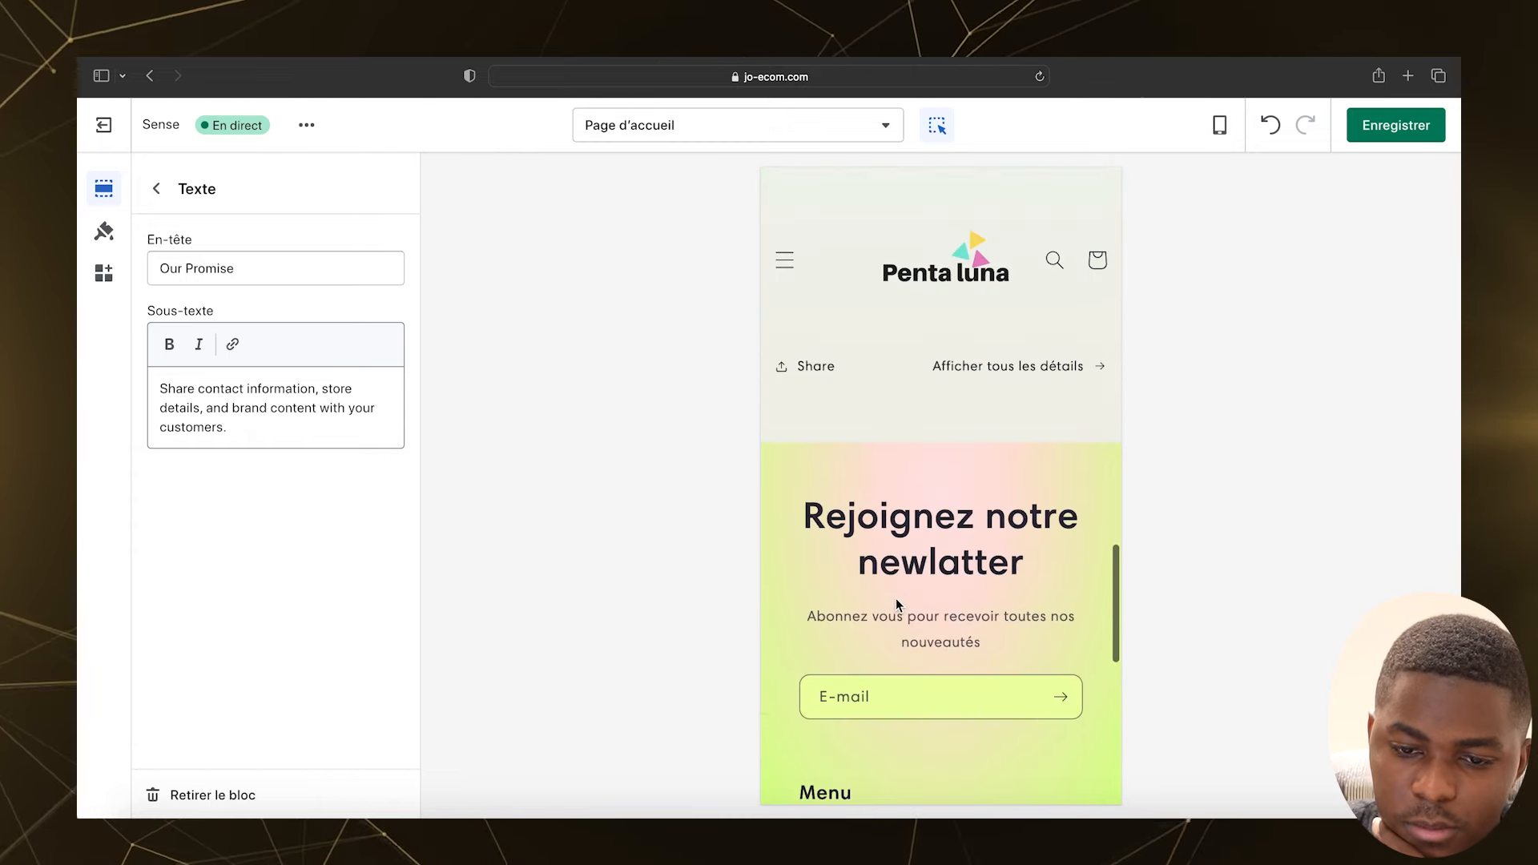
pyautogui.scroll(10, 896, 598)
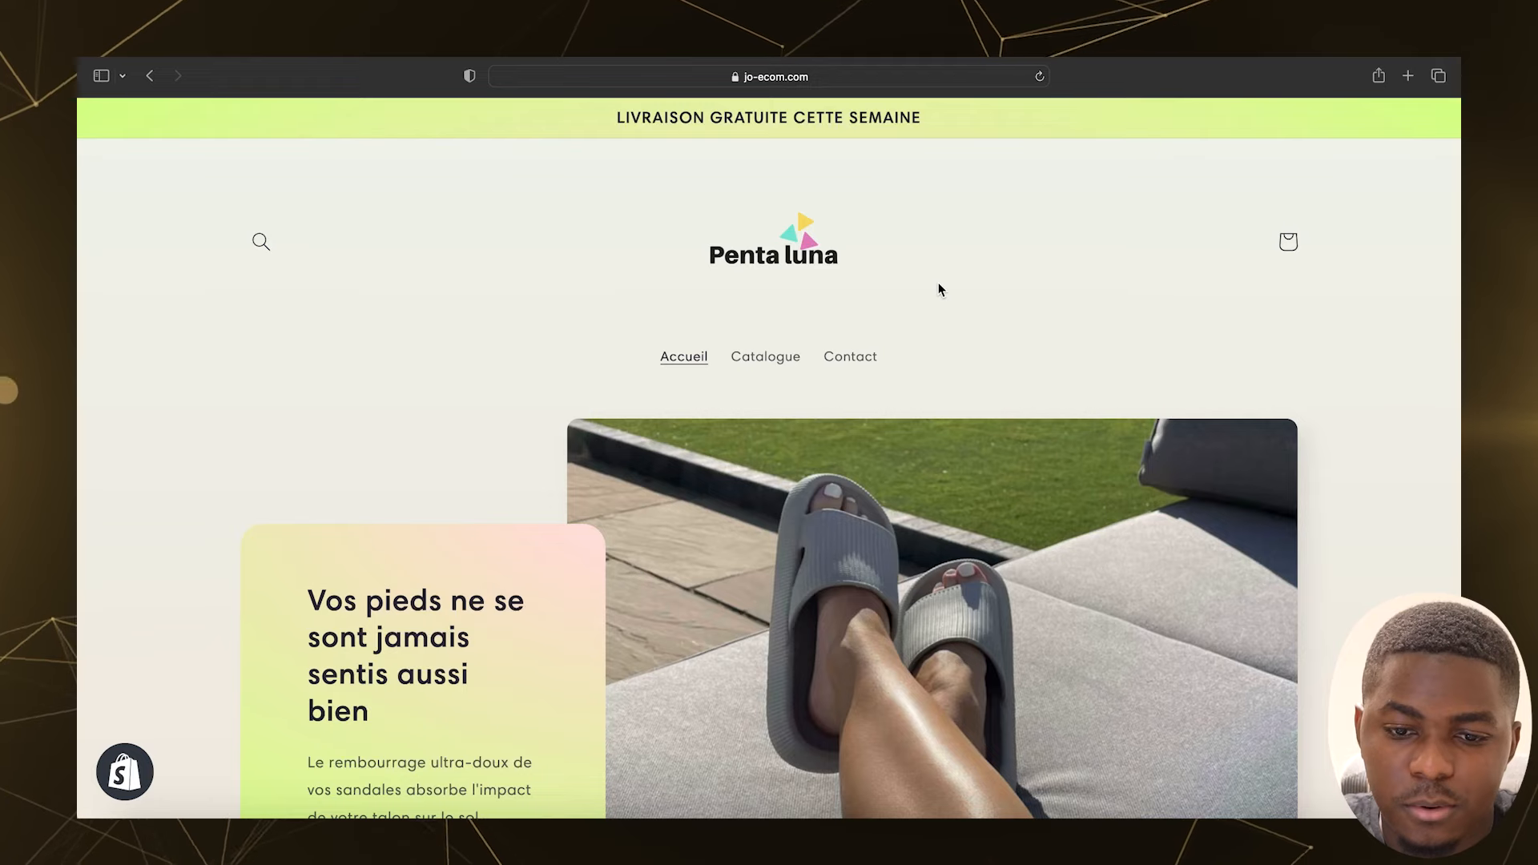
pyautogui.scroll(-5, 939, 284)
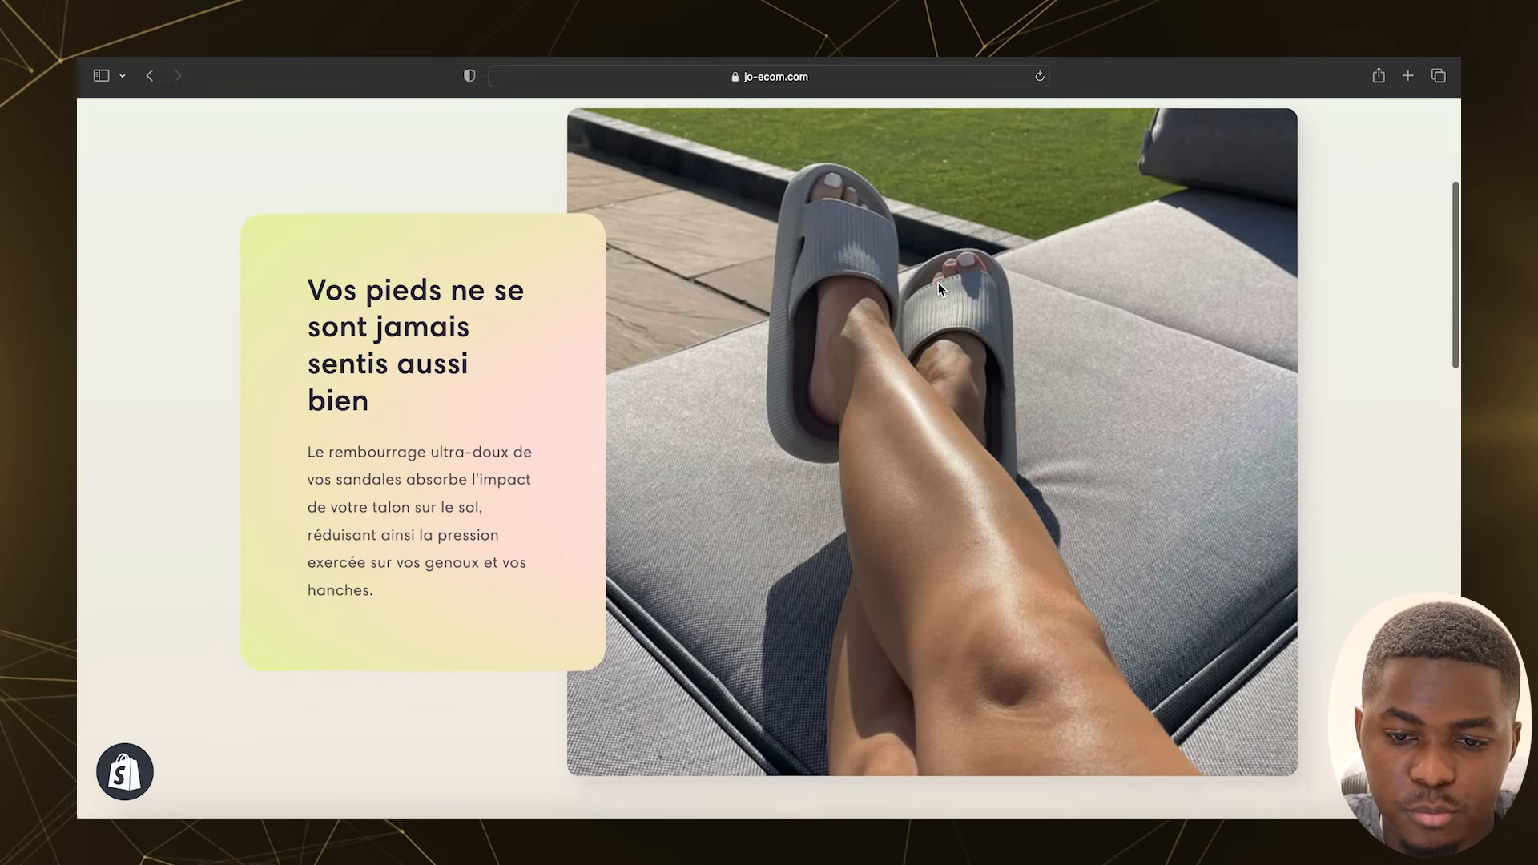
pyautogui.scroll(-7, 938, 288)
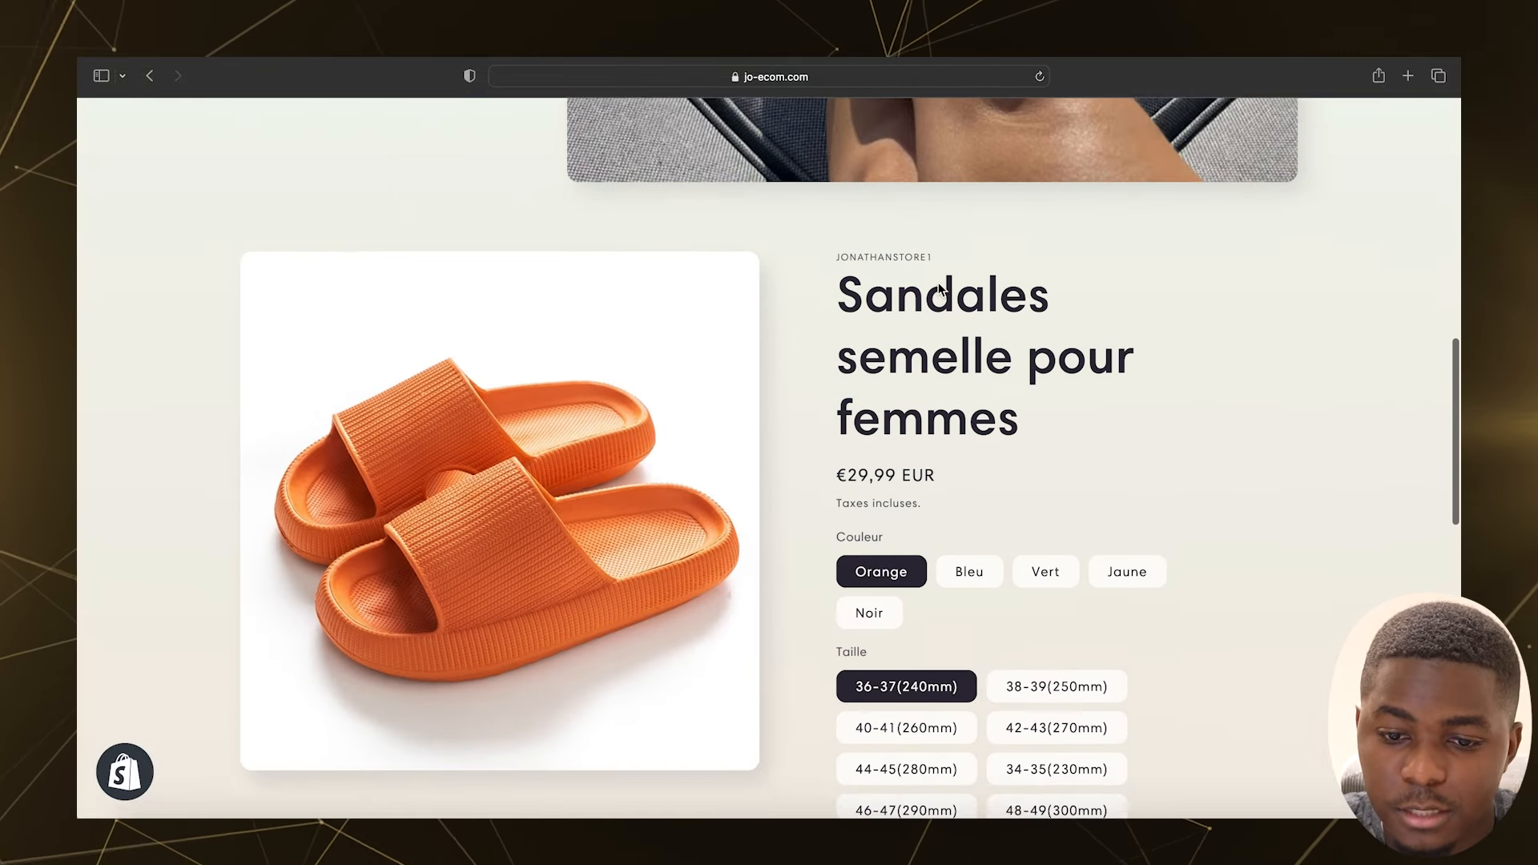
pyautogui.scroll(-6, 939, 284)
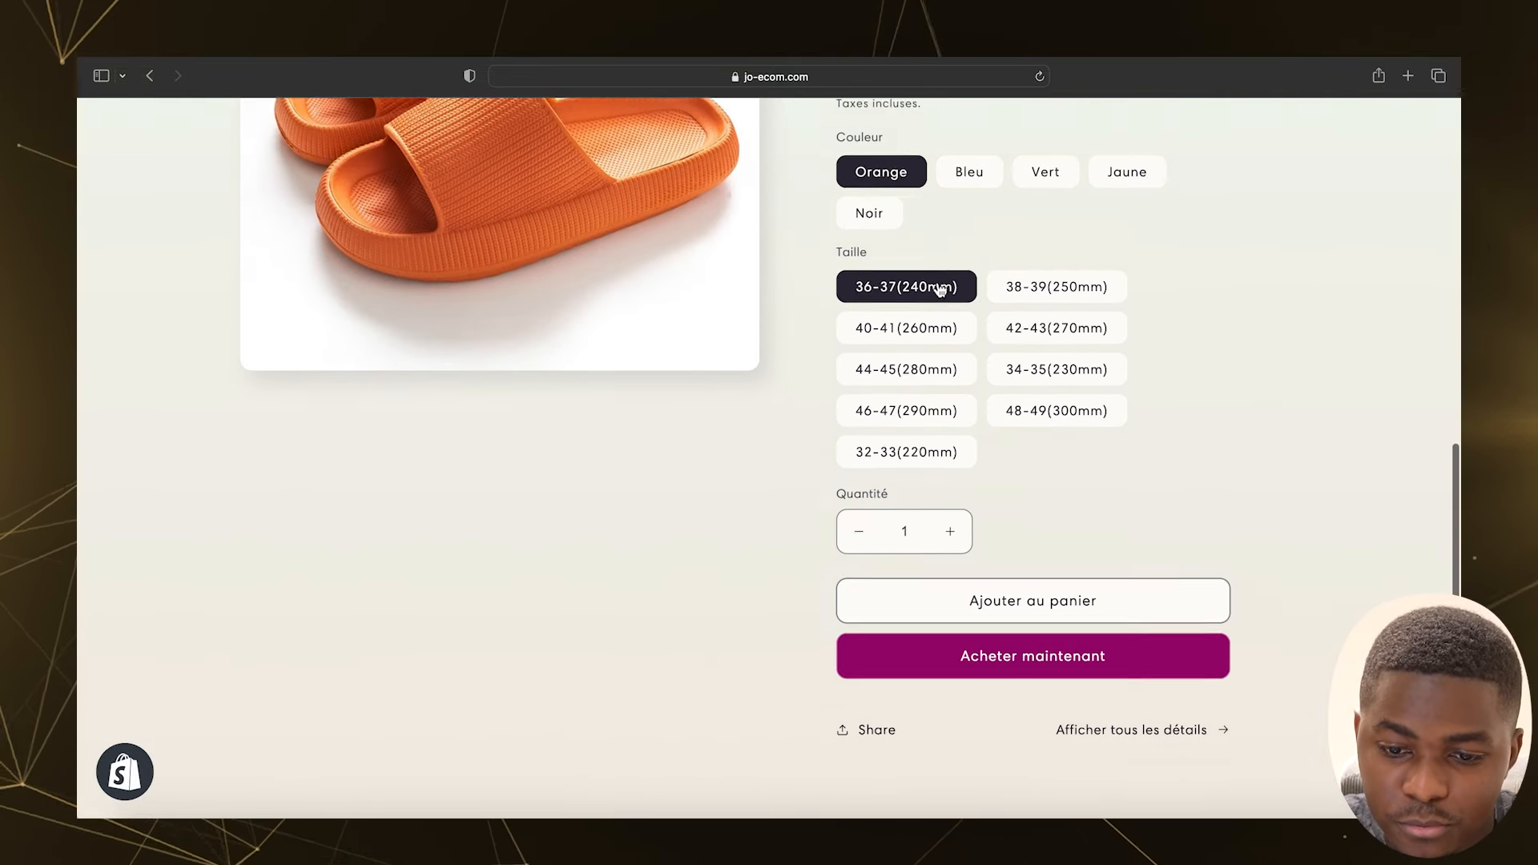
pyautogui.scroll(-5, 941, 288)
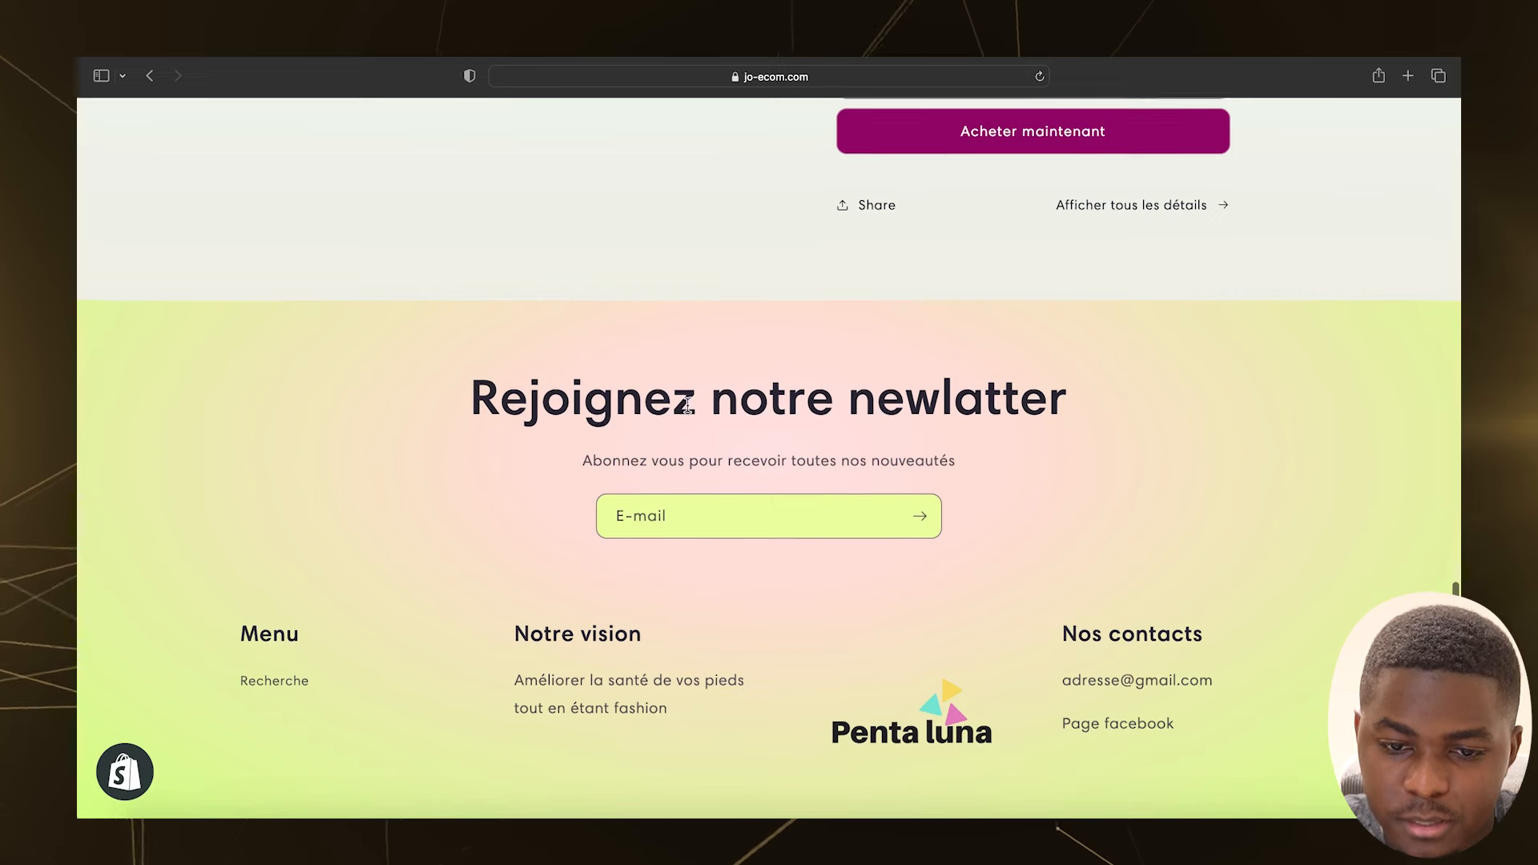
pyautogui.scroll(-2, 933, 419)
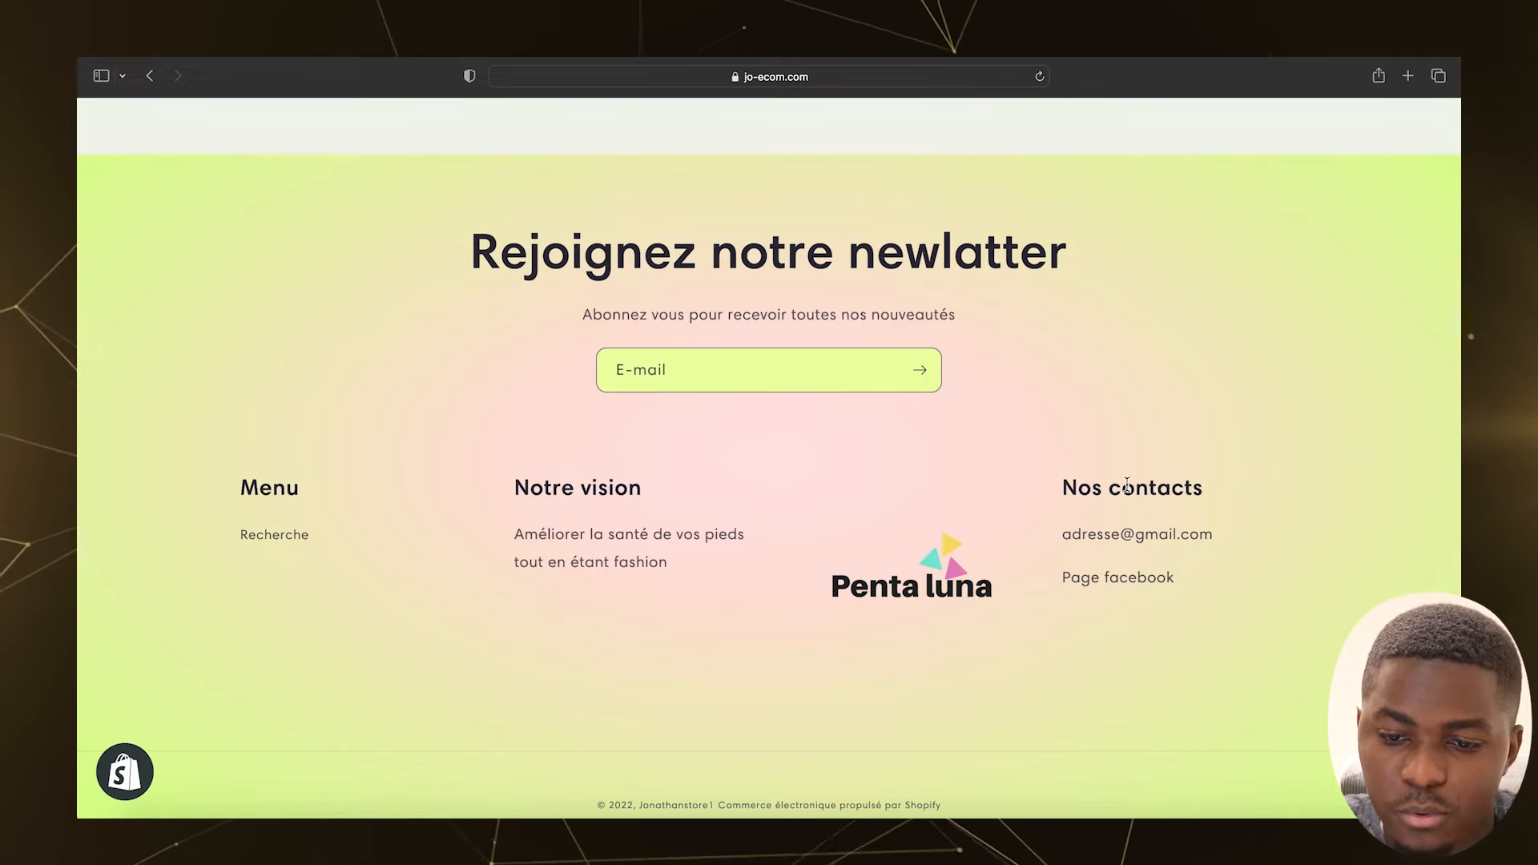
pyautogui.moveTo(1059, 536); pyautogui.dragTo(1213, 536)
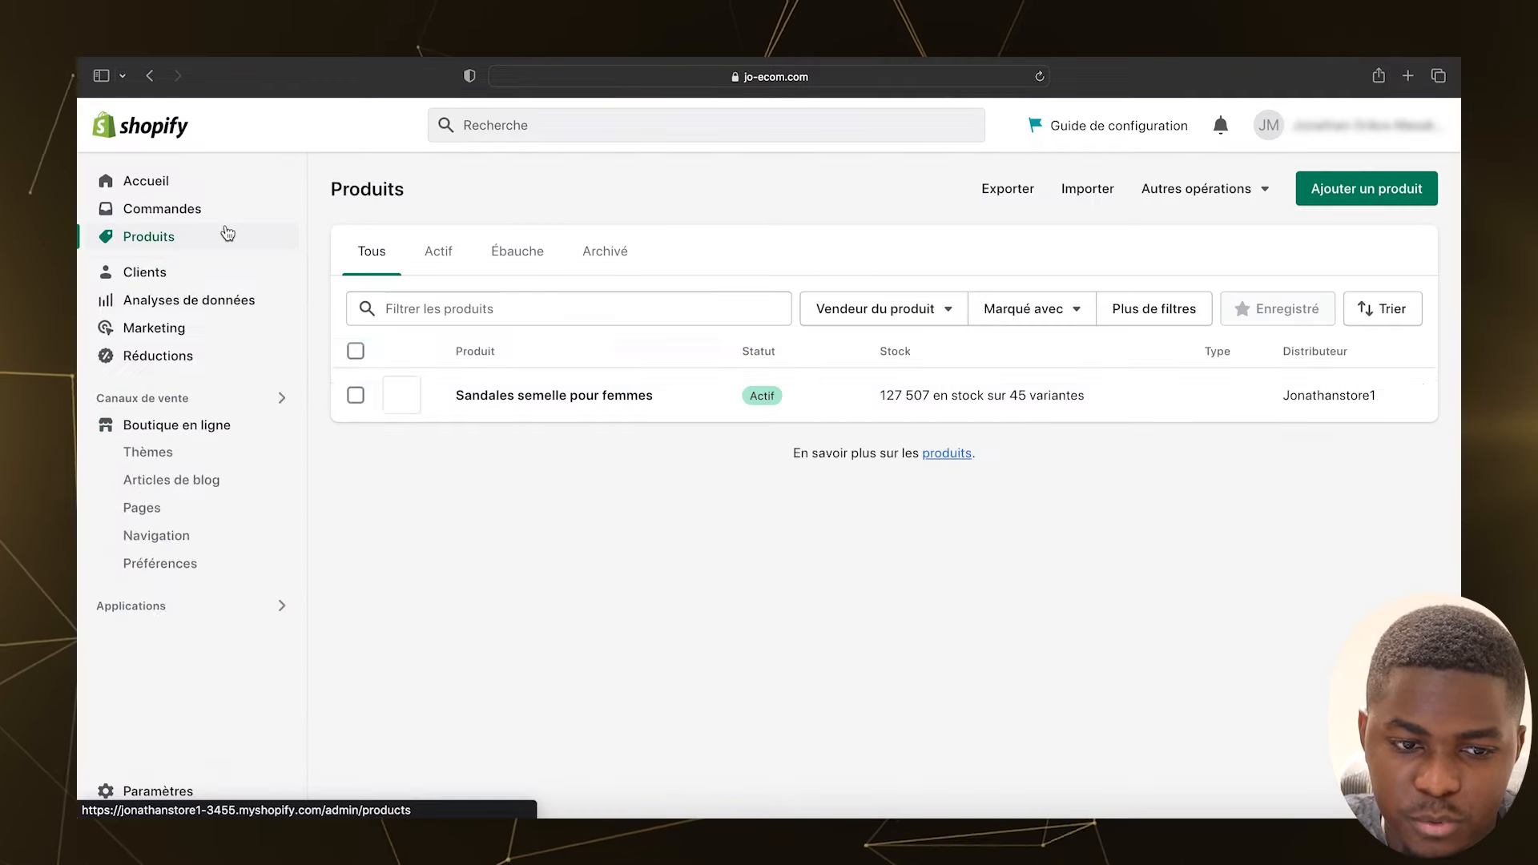
# Step: View the "Sandales semelle pour femmes" page in the online store and examine its photos, variants and description
pyautogui.click(675, 396)
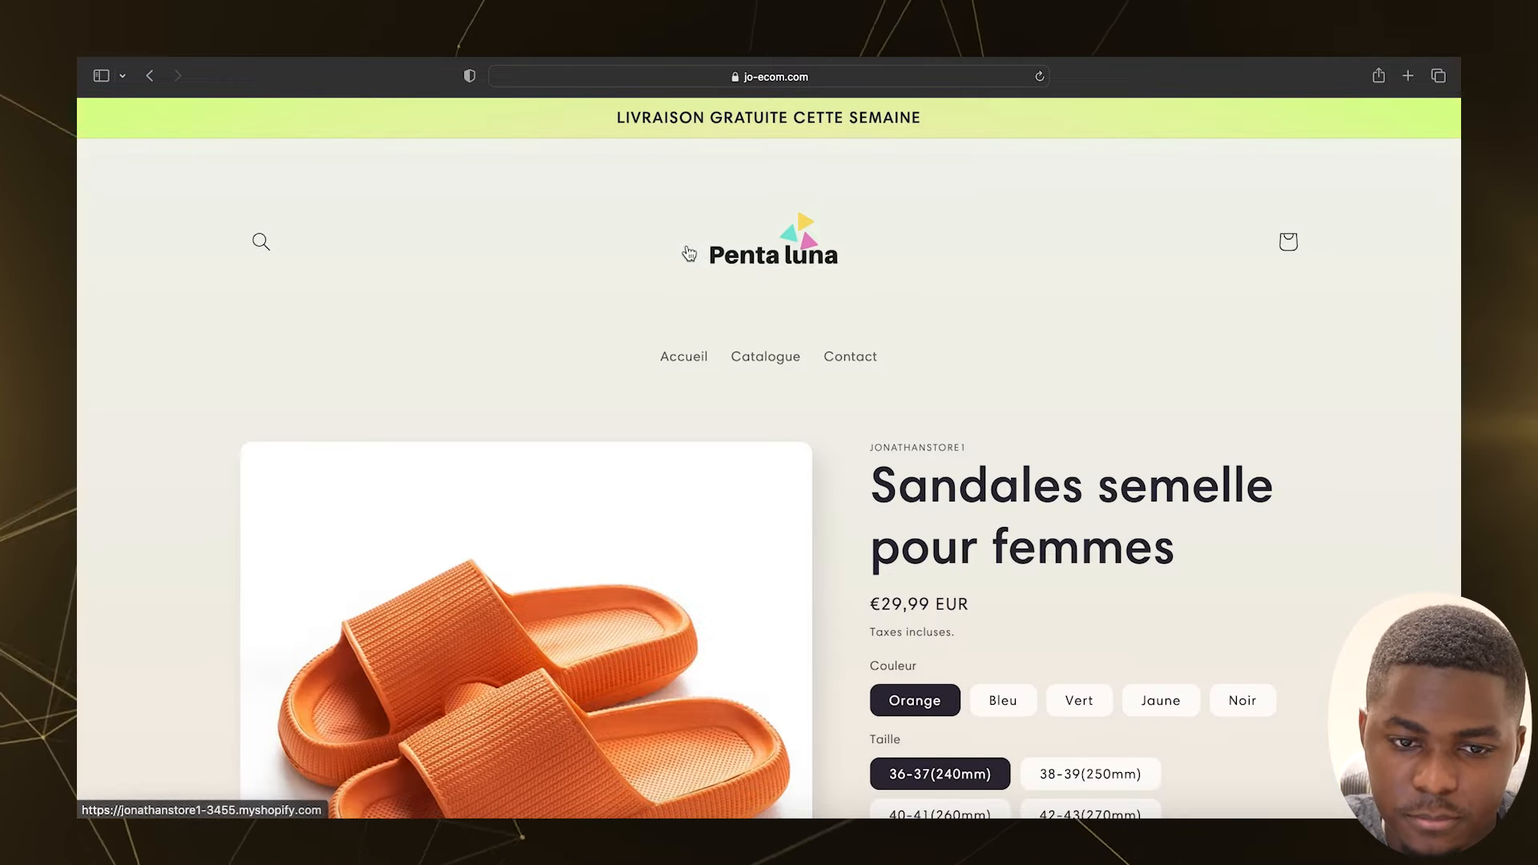
pyautogui.scroll(-5, 889, 292)
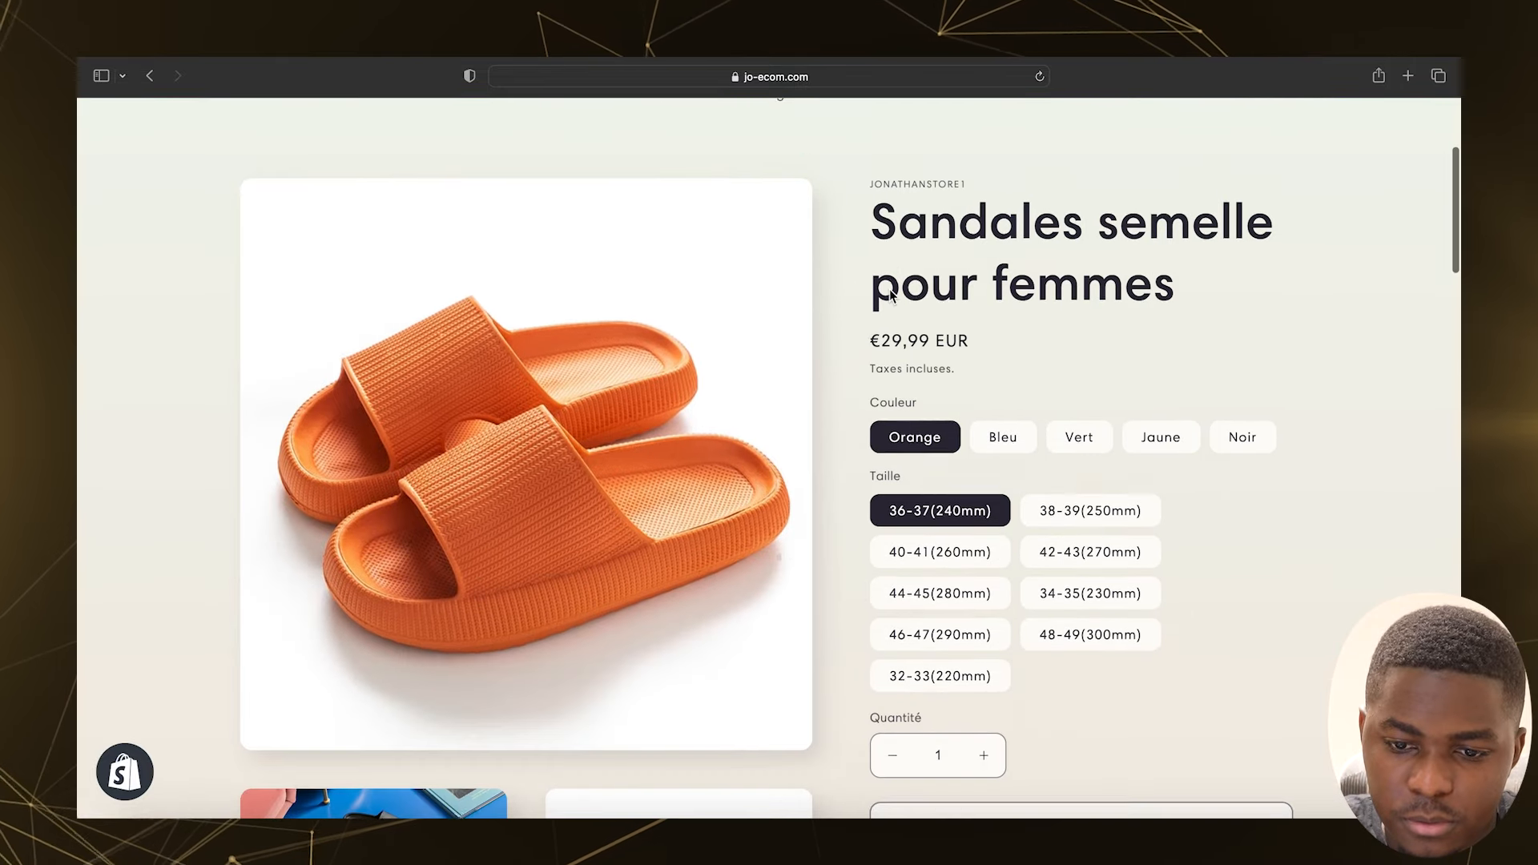
pyautogui.scroll(-10, 889, 290)
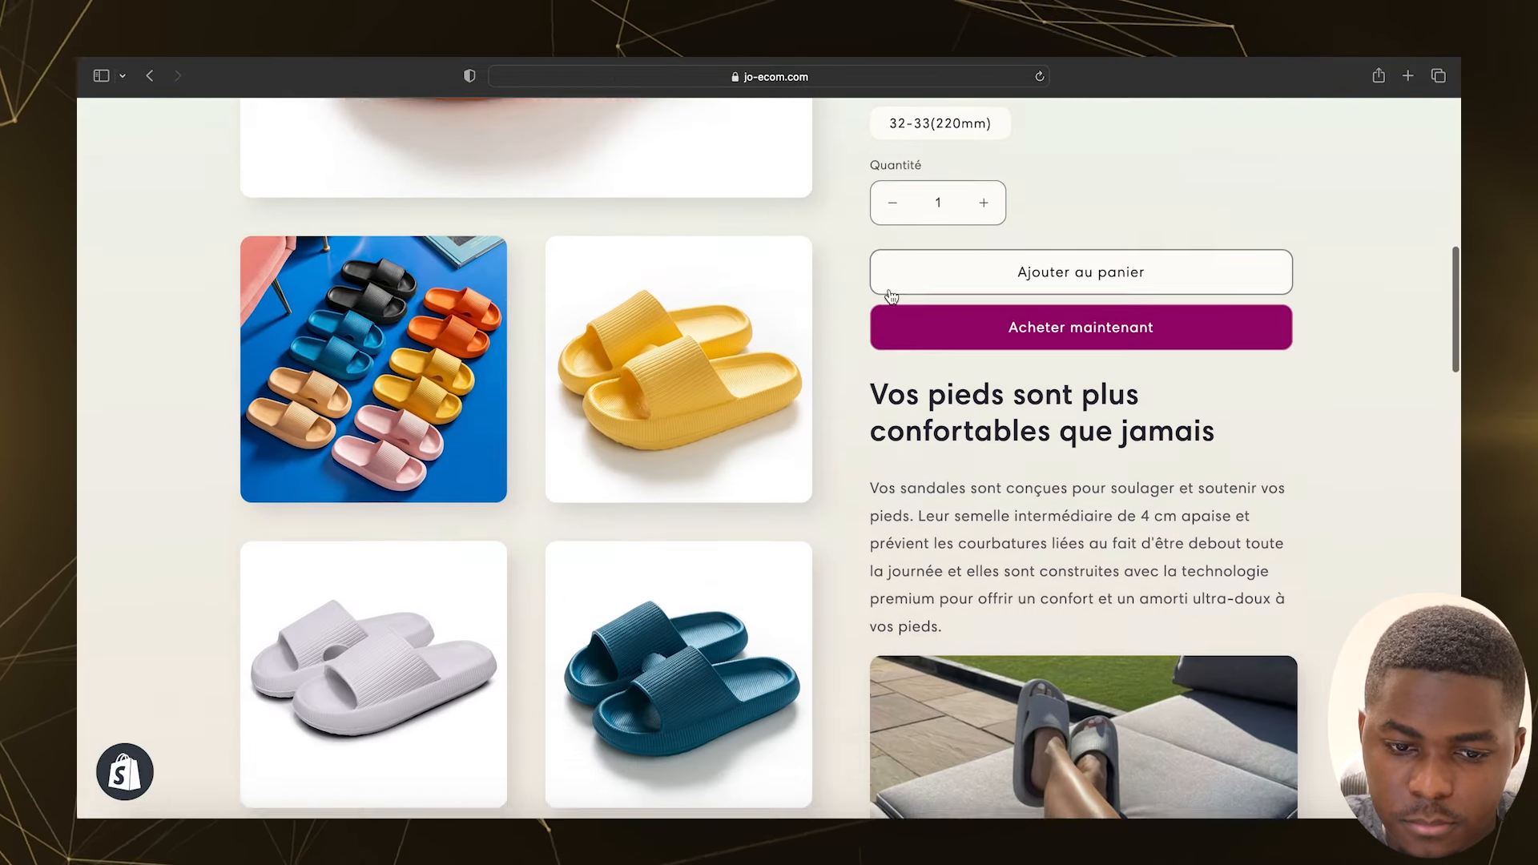
pyautogui.scroll(-12, 889, 290)
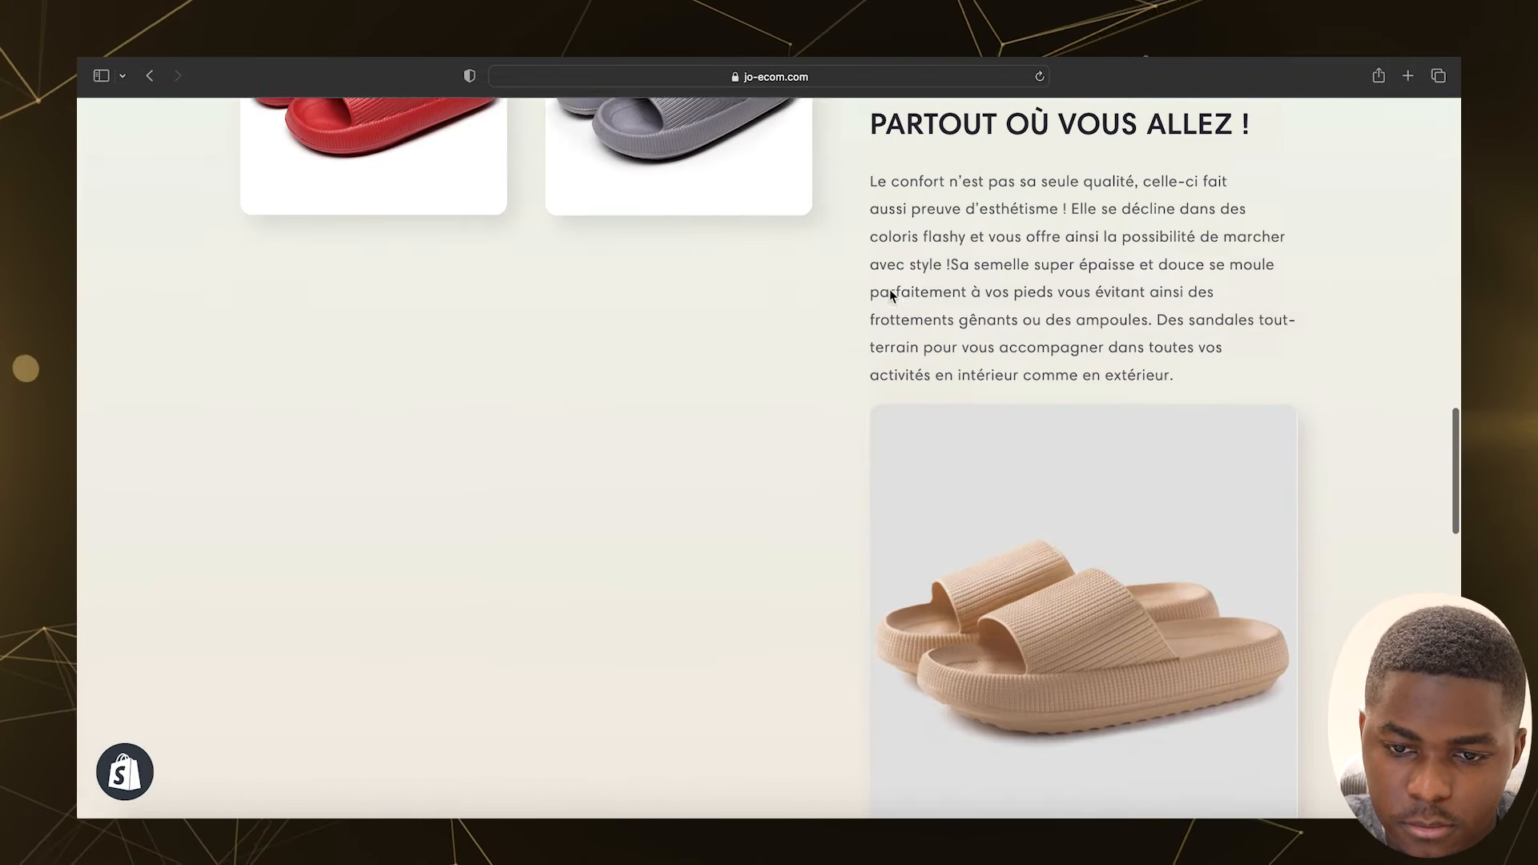
pyautogui.scroll(-12, 889, 296)
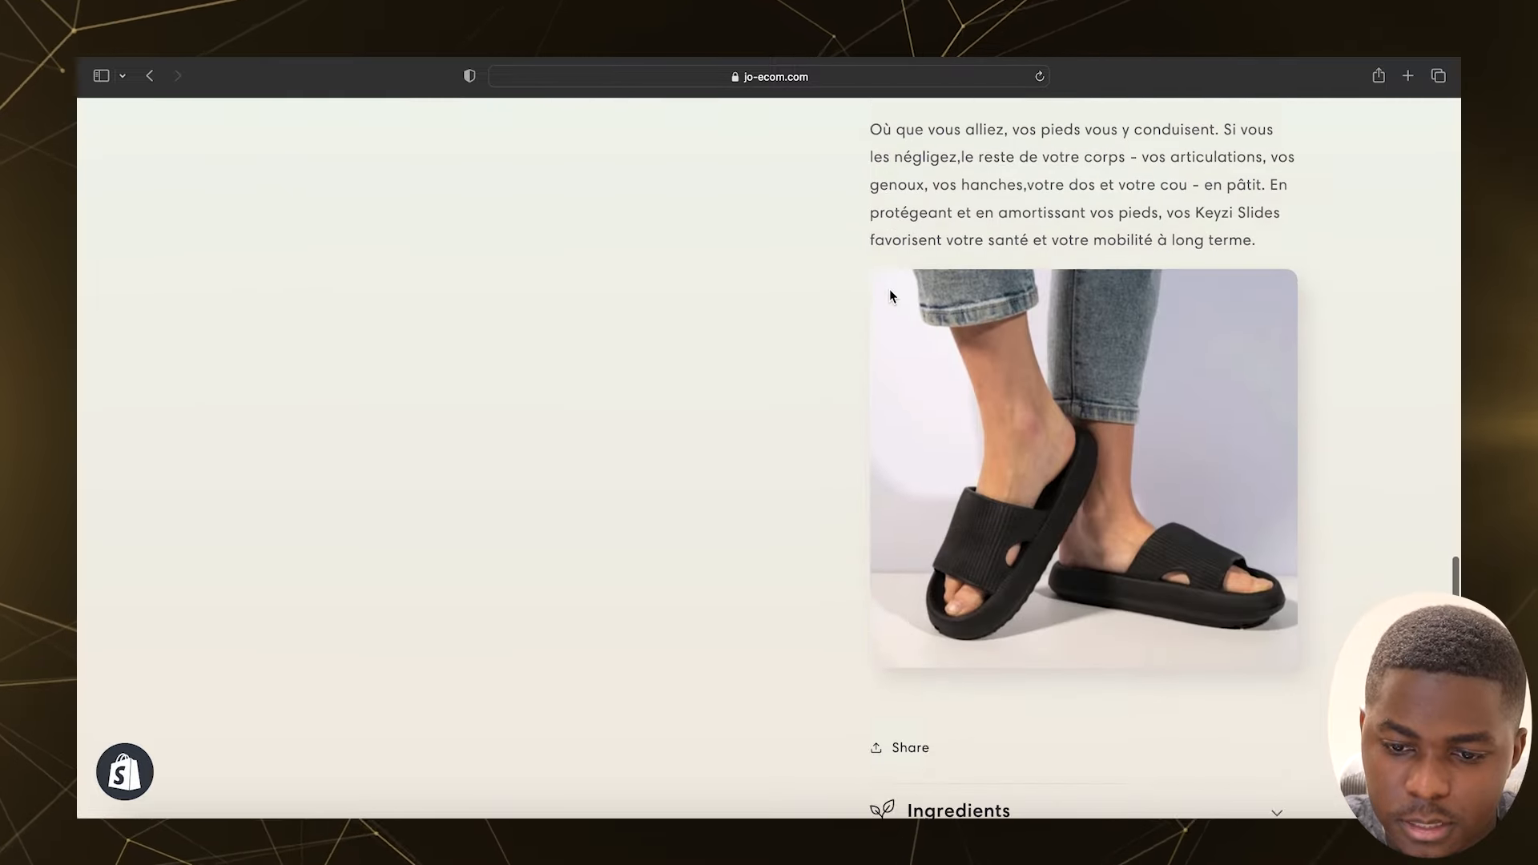
pyautogui.scroll(-5, 891, 293)
# Step: Expand the product page's Ingredients, How to use, Shipping and Return policy rows to examine their content
pyautogui.click(1011, 391)
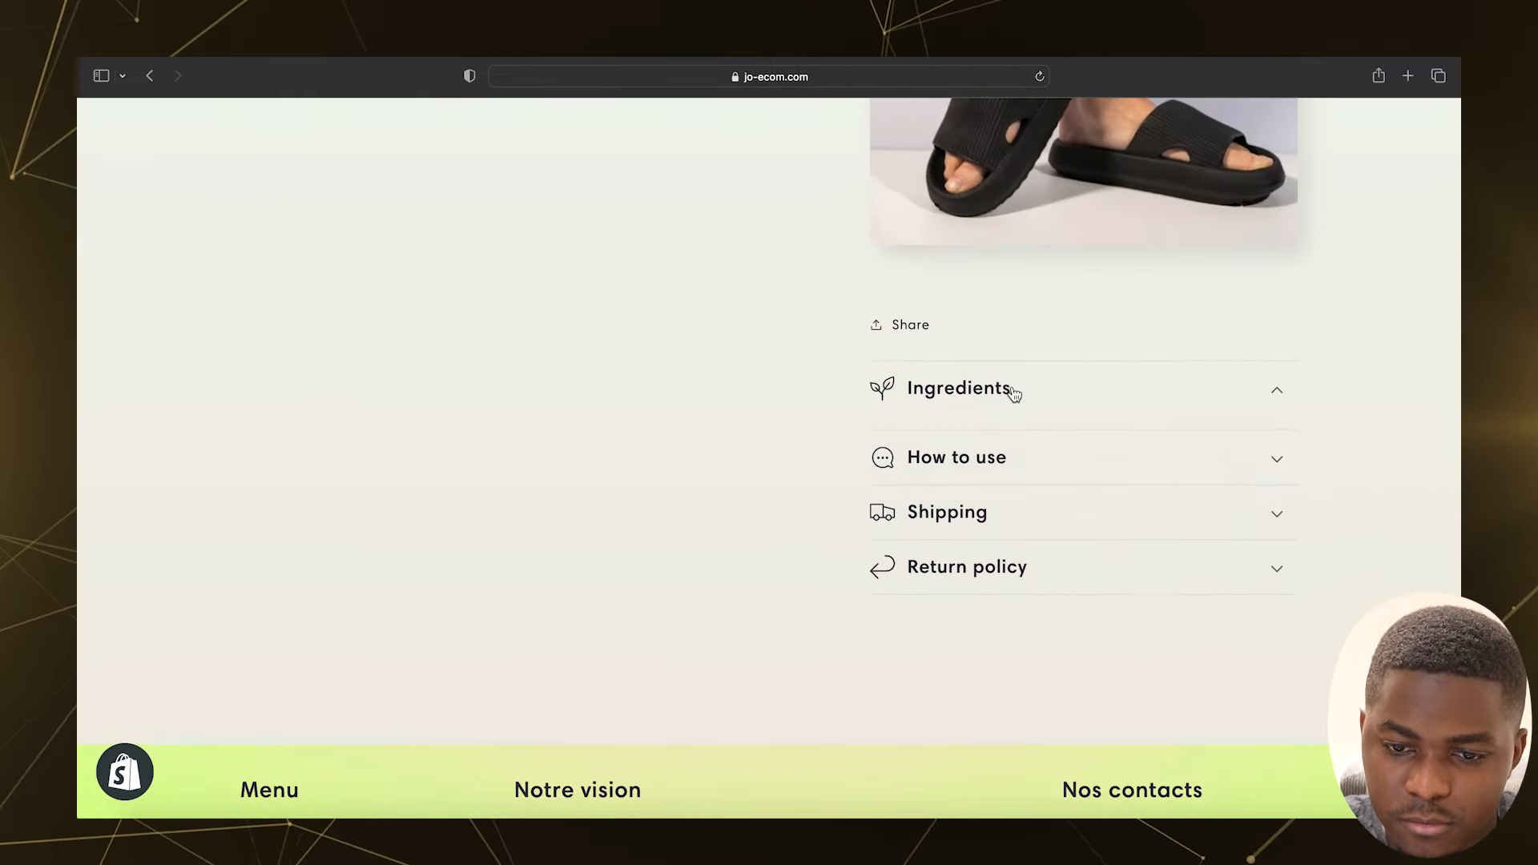
pyautogui.click(1013, 392)
pyautogui.click(1008, 445)
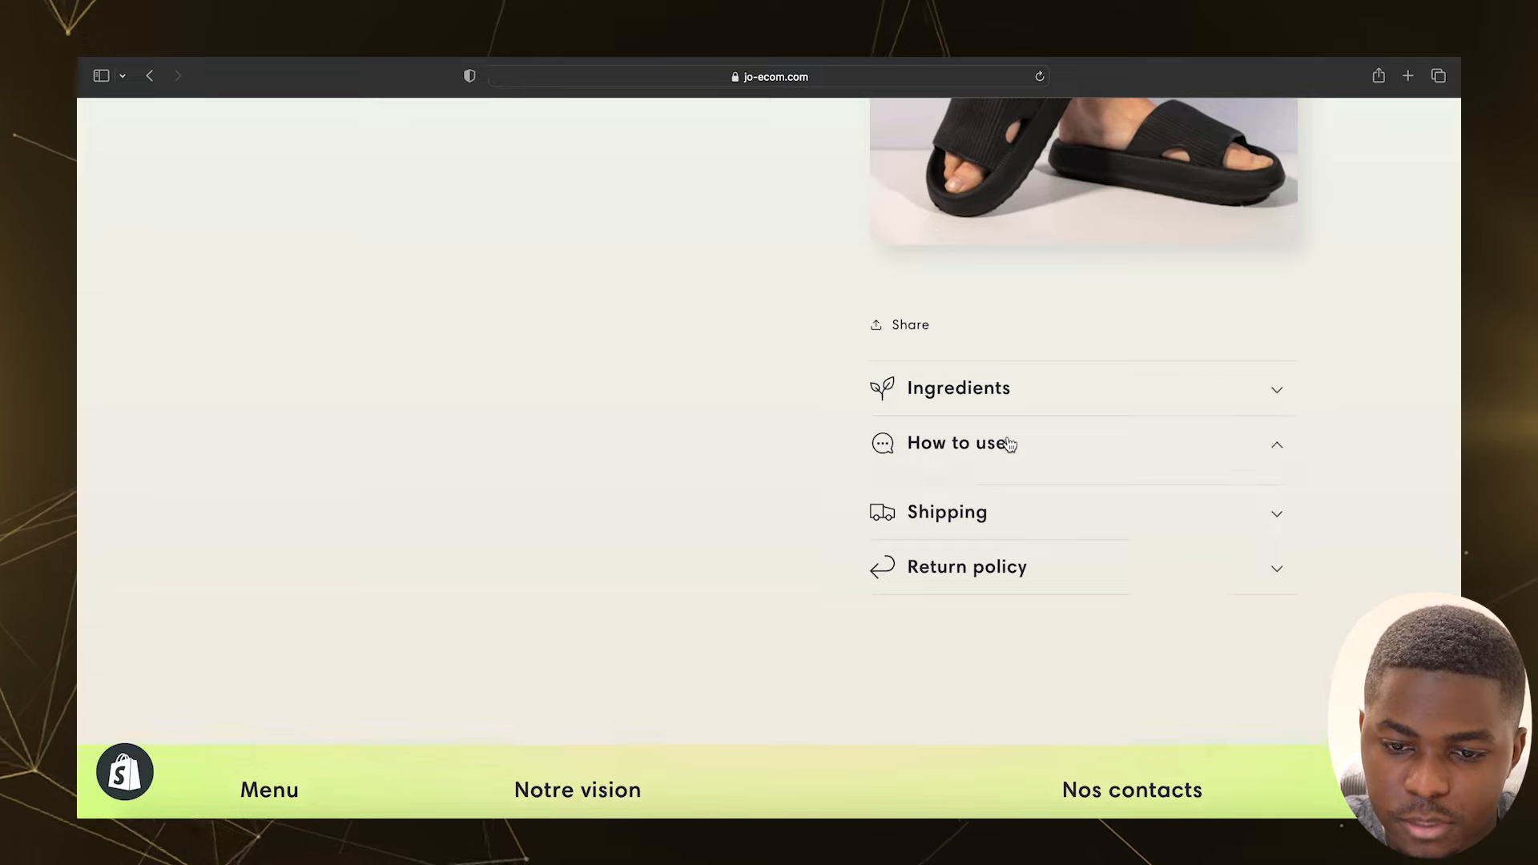
pyautogui.click(1004, 501)
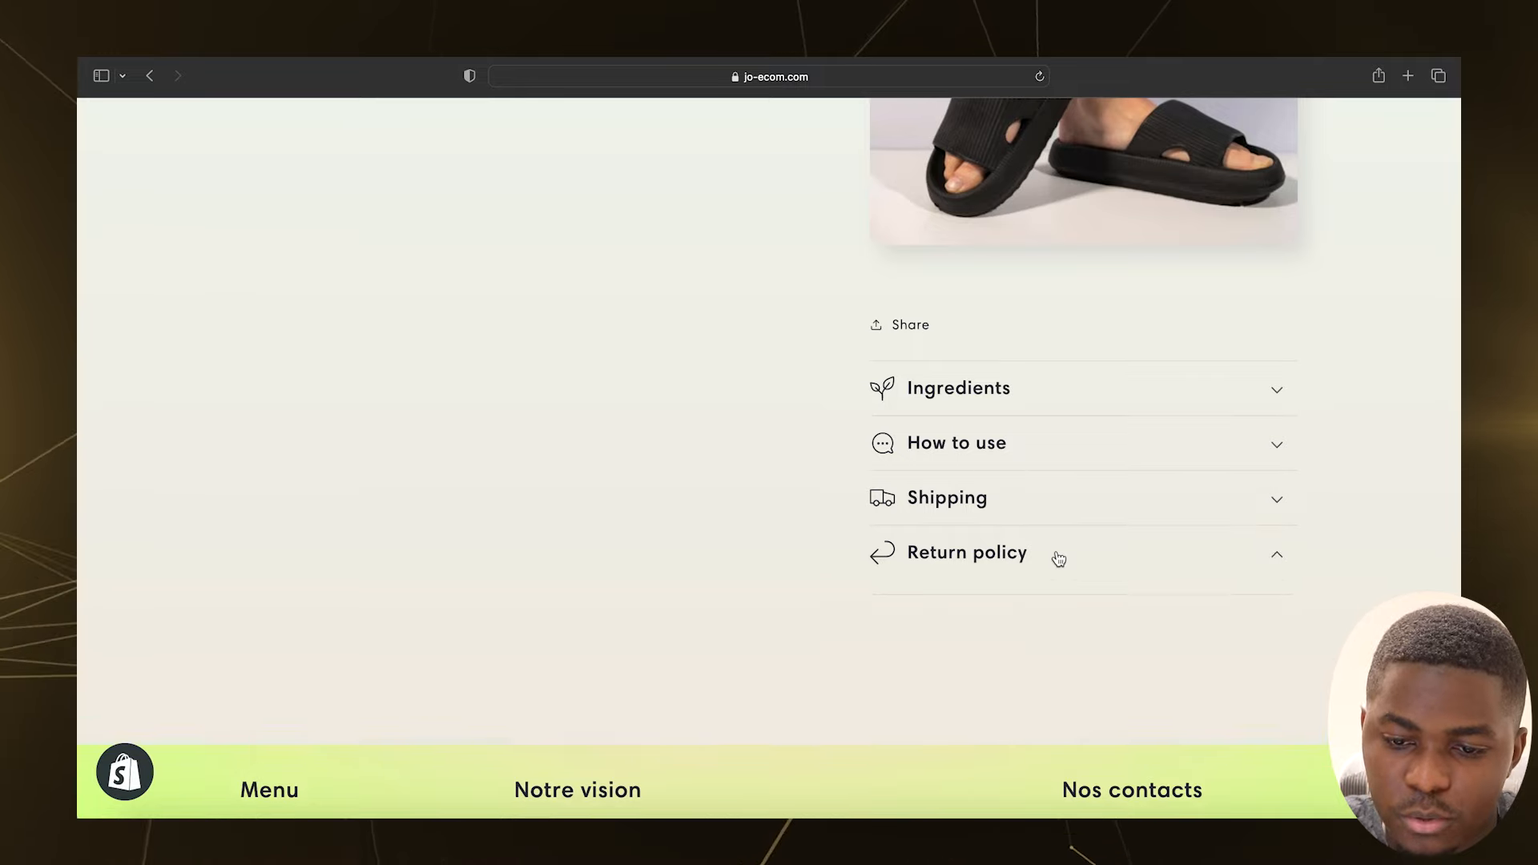
pyautogui.scroll(-2, 752, 596)
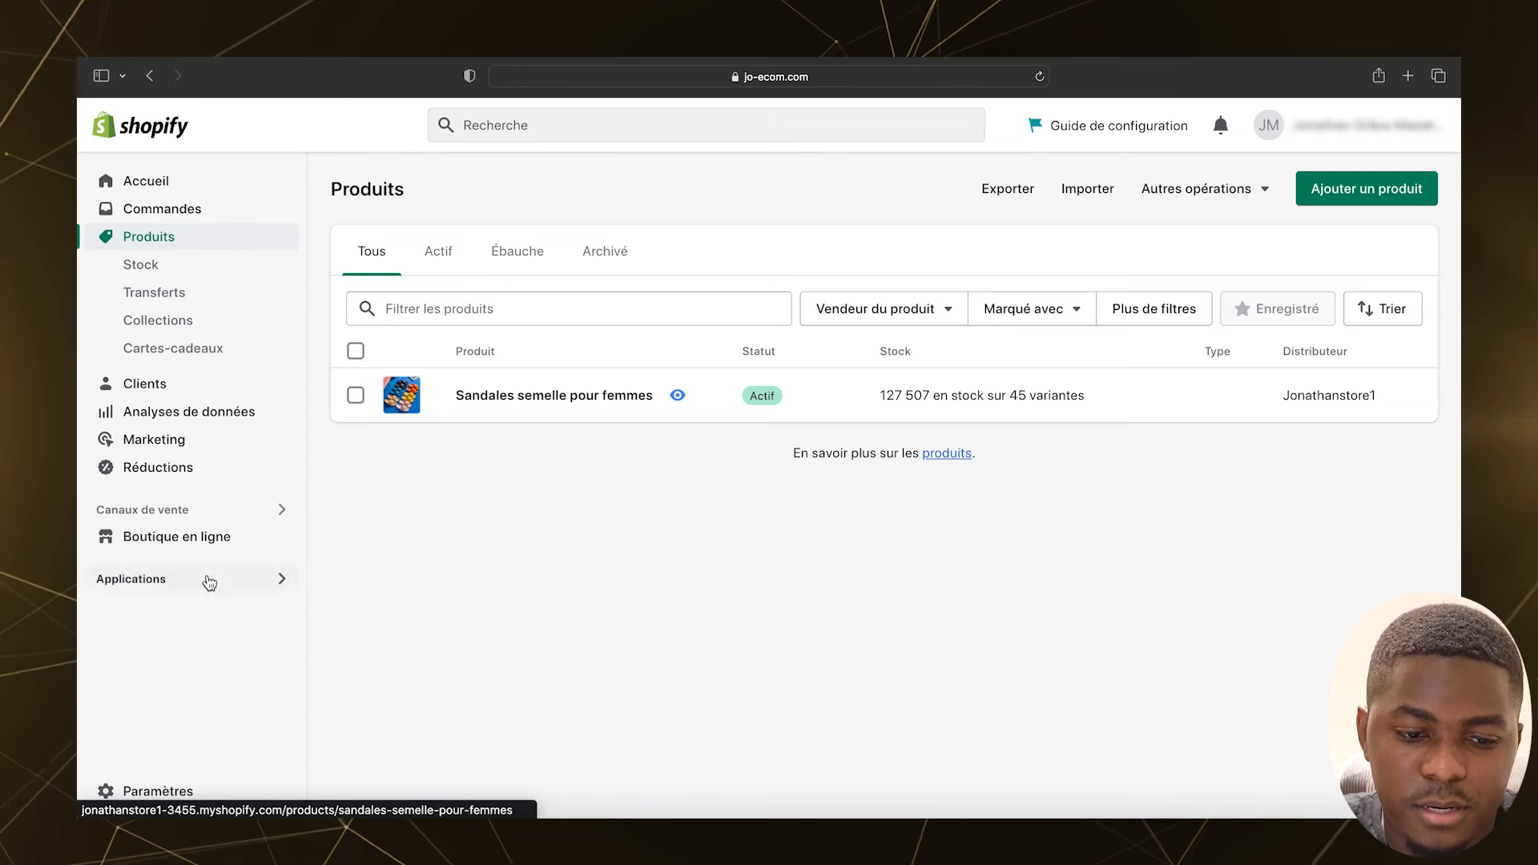
# Step: Search the Shopify App Store for "loox" and install the Loox Product Reviews & Photos app
pyautogui.click(209, 582)
pyautogui.write('loox')
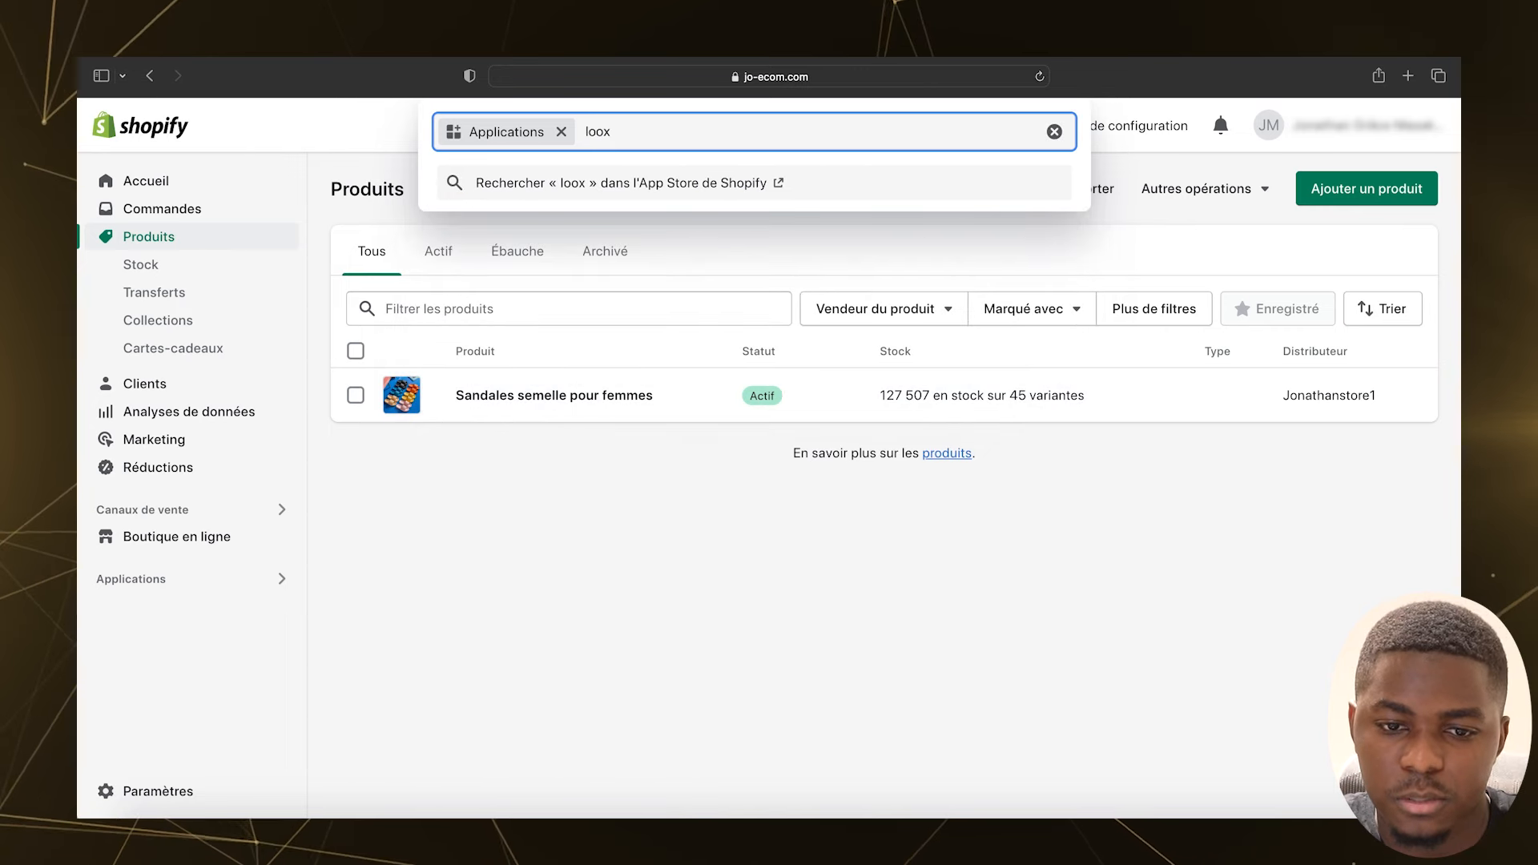
pyautogui.press('Return')
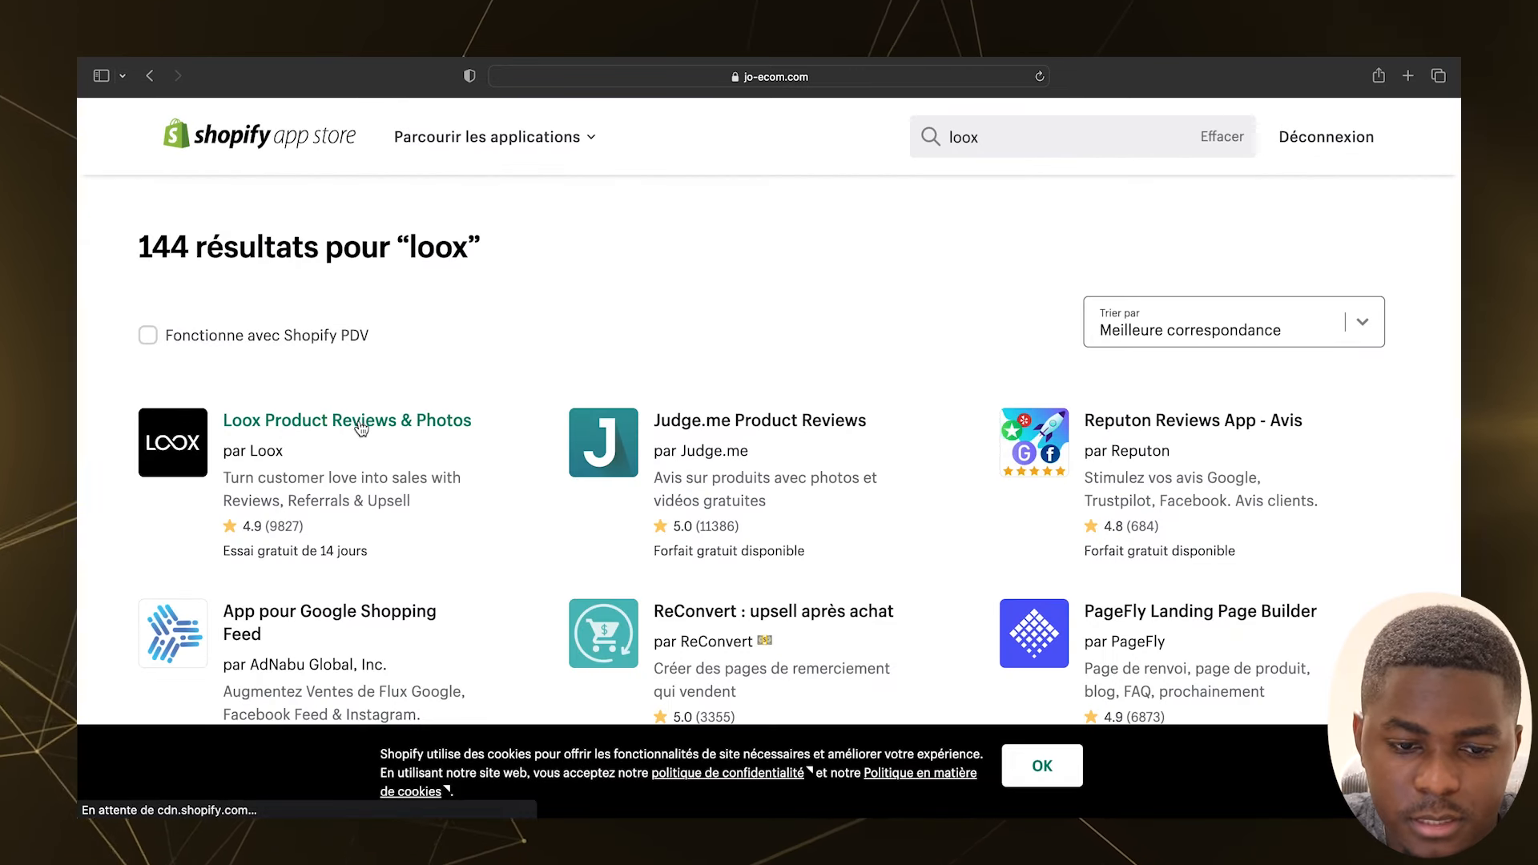
pyautogui.click(362, 424)
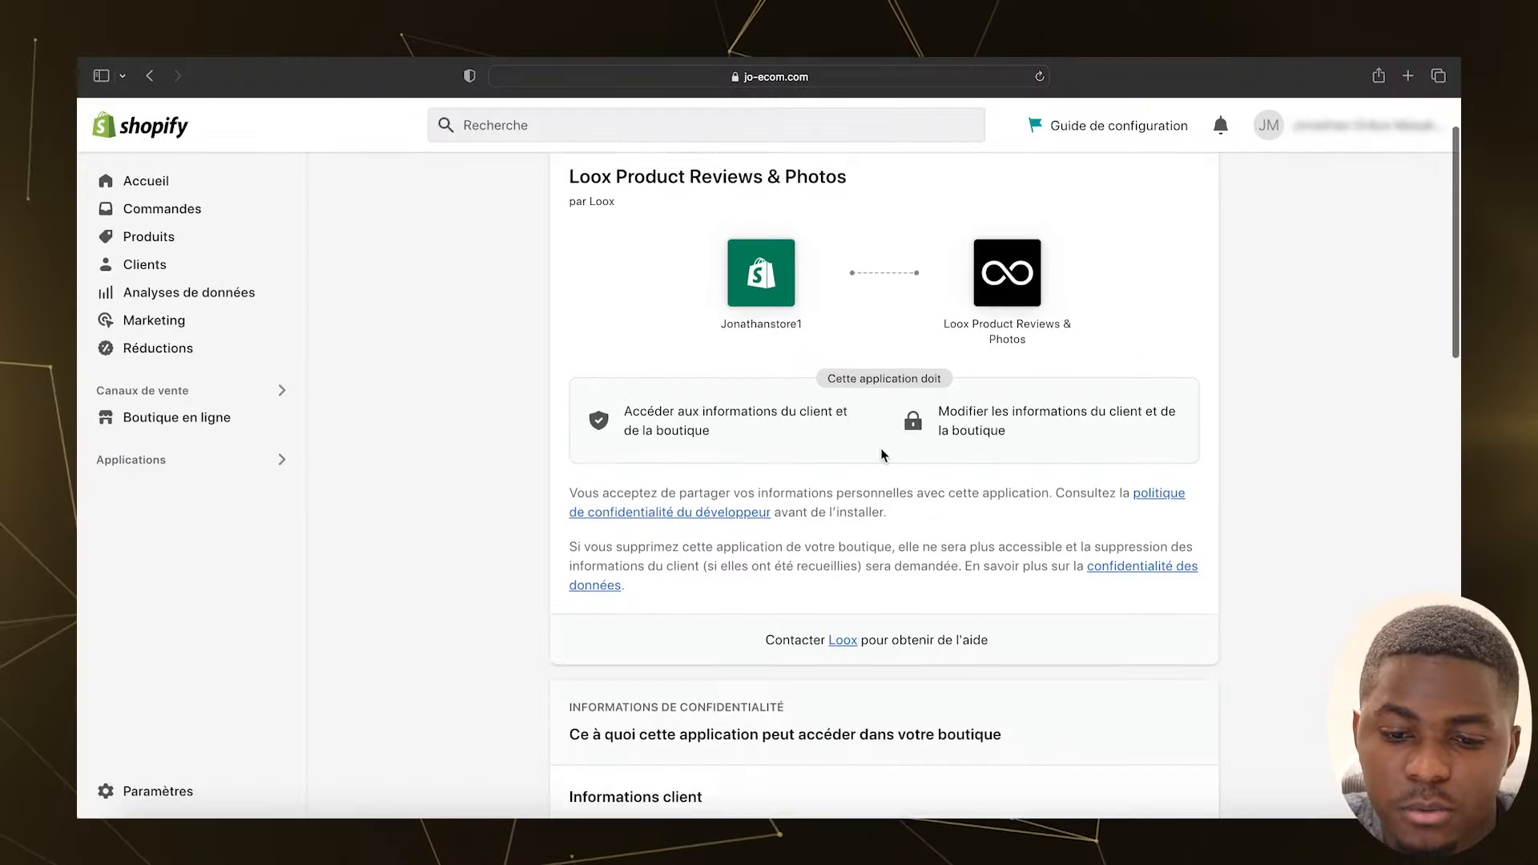
pyautogui.click(1127, 190)
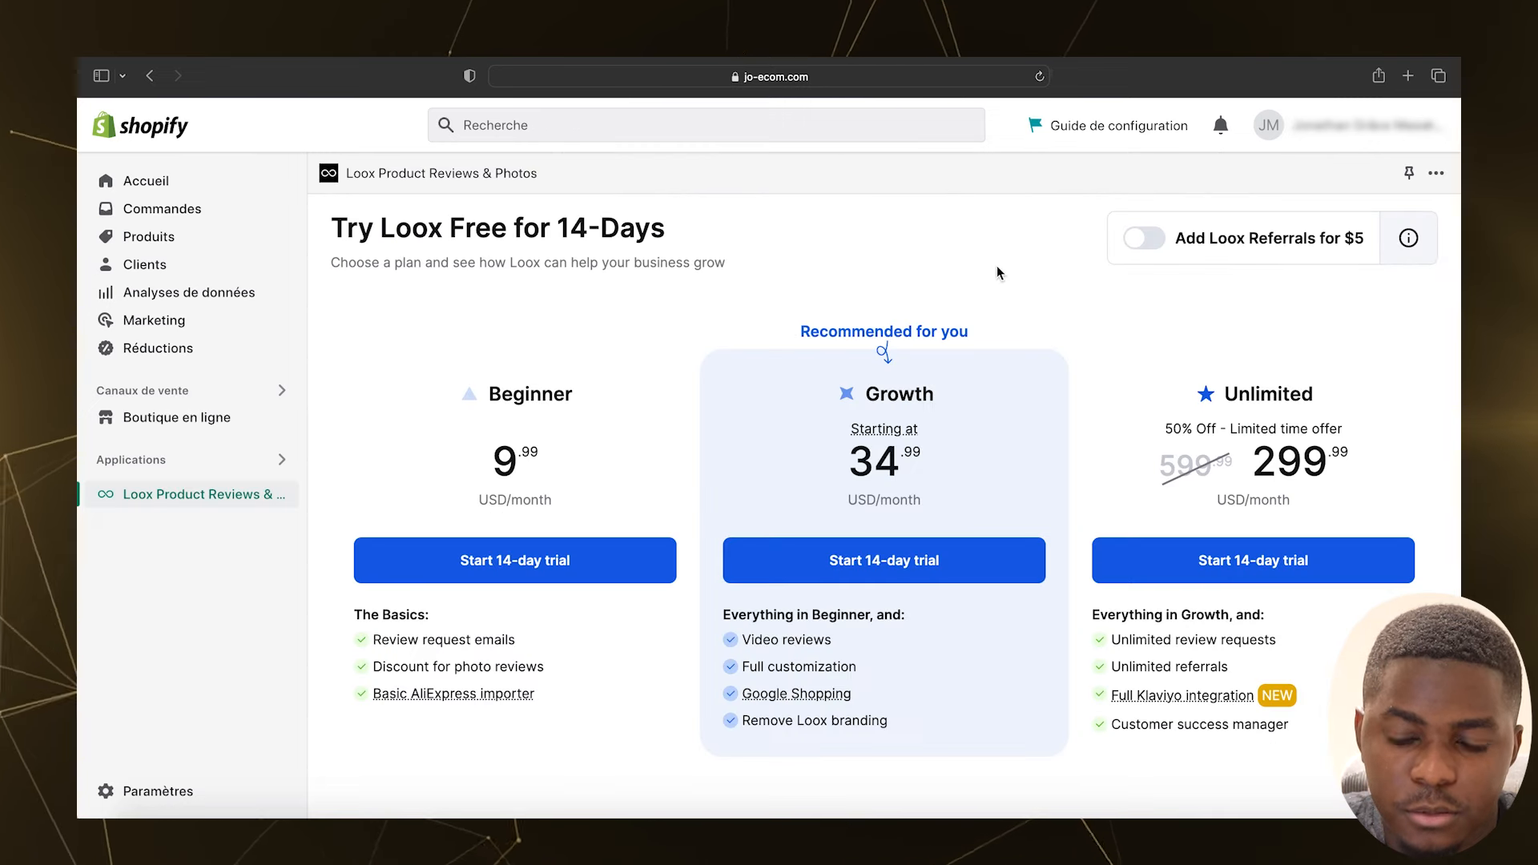
# Step: Compare the Loox plans and start the Beginner plan's 14-day trial, declining the Growth plan offer
pyautogui.tripleClick(338, 230)
pyautogui.scroll(-2, 399, 310)
pyautogui.scroll(2, 399, 309)
pyautogui.scroll(-1, 513, 416)
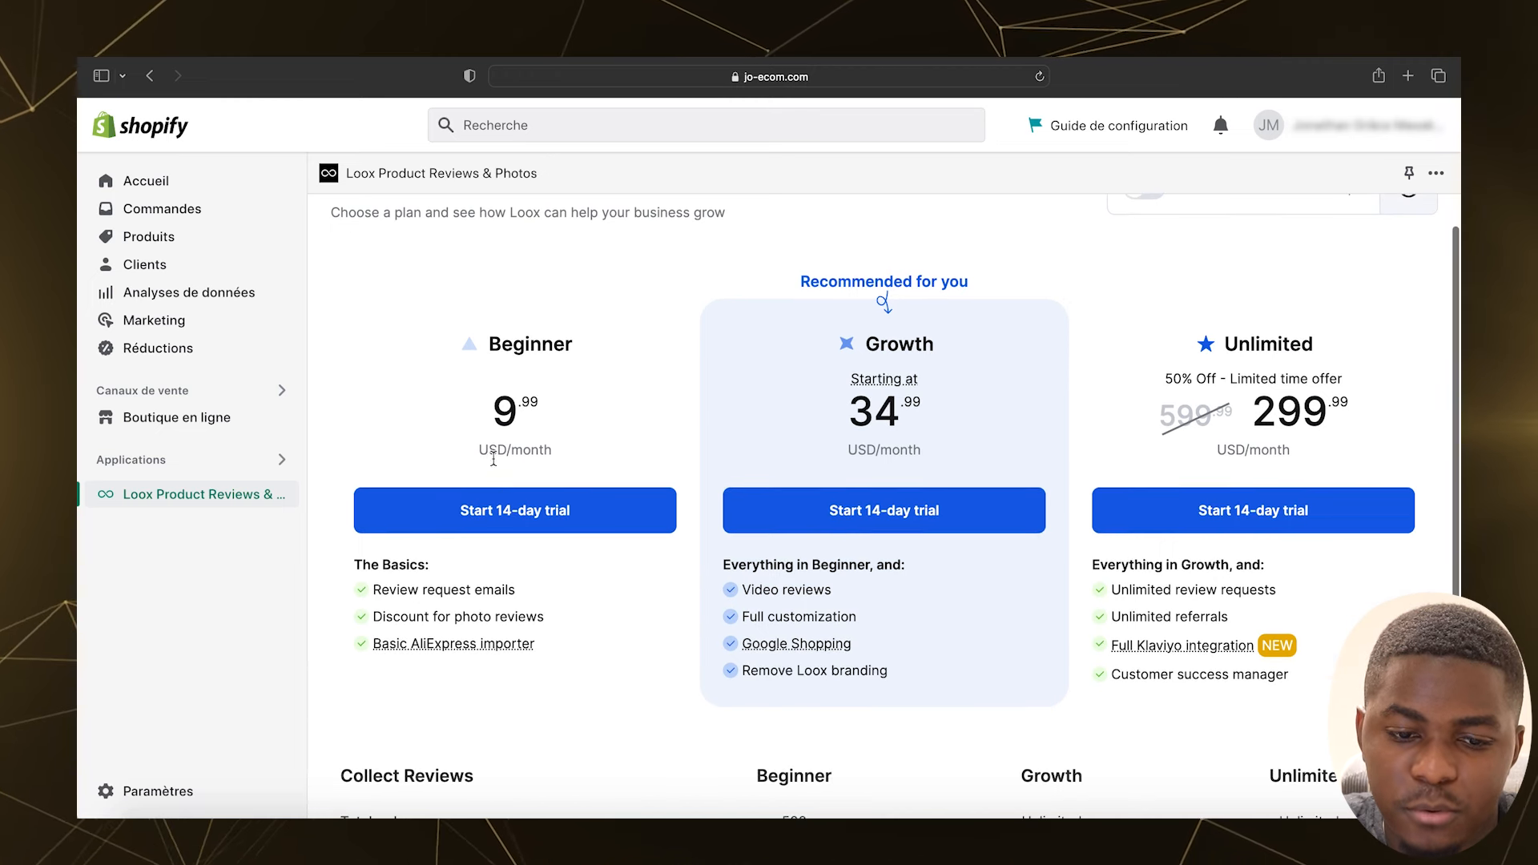
pyautogui.click(497, 515)
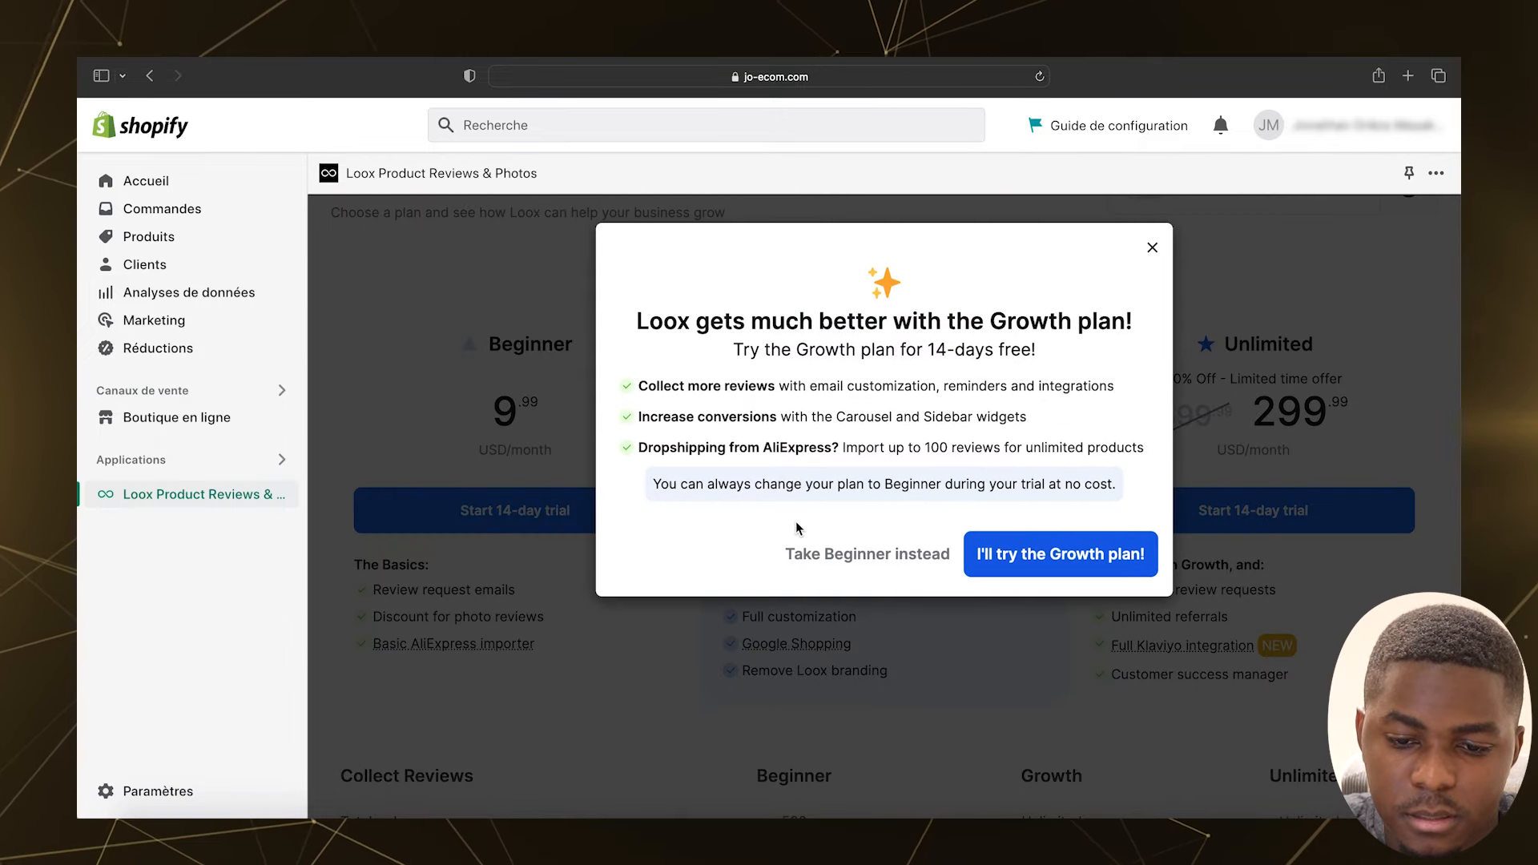
pyautogui.click(830, 552)
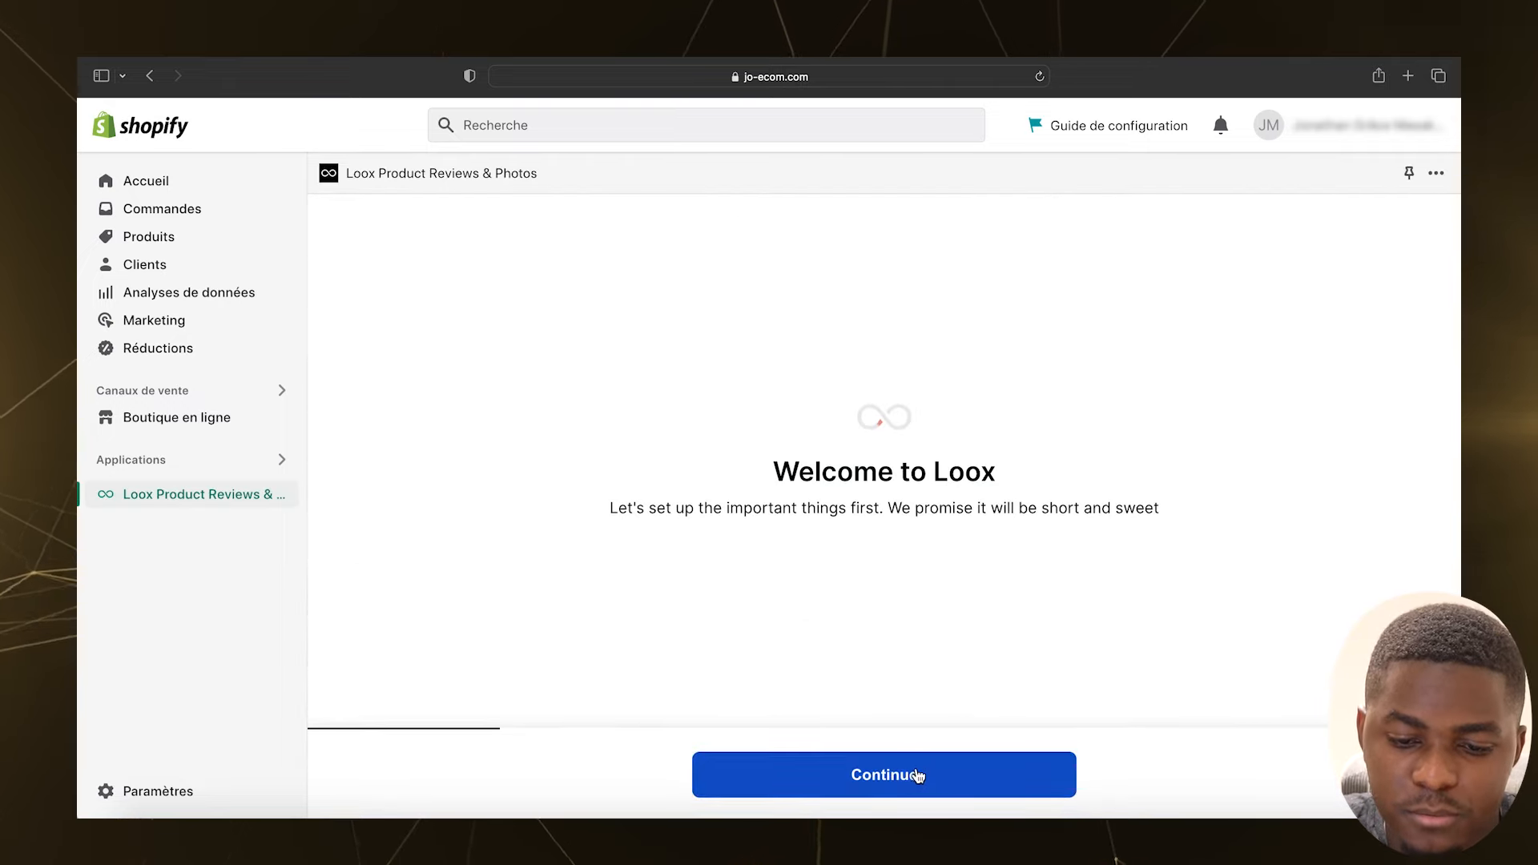
# Step: Complete the Loox setup with the default colors and widget layout and a 15% review discount, and enter the Loox admin
pyautogui.click(917, 774)
pyautogui.click(917, 774)
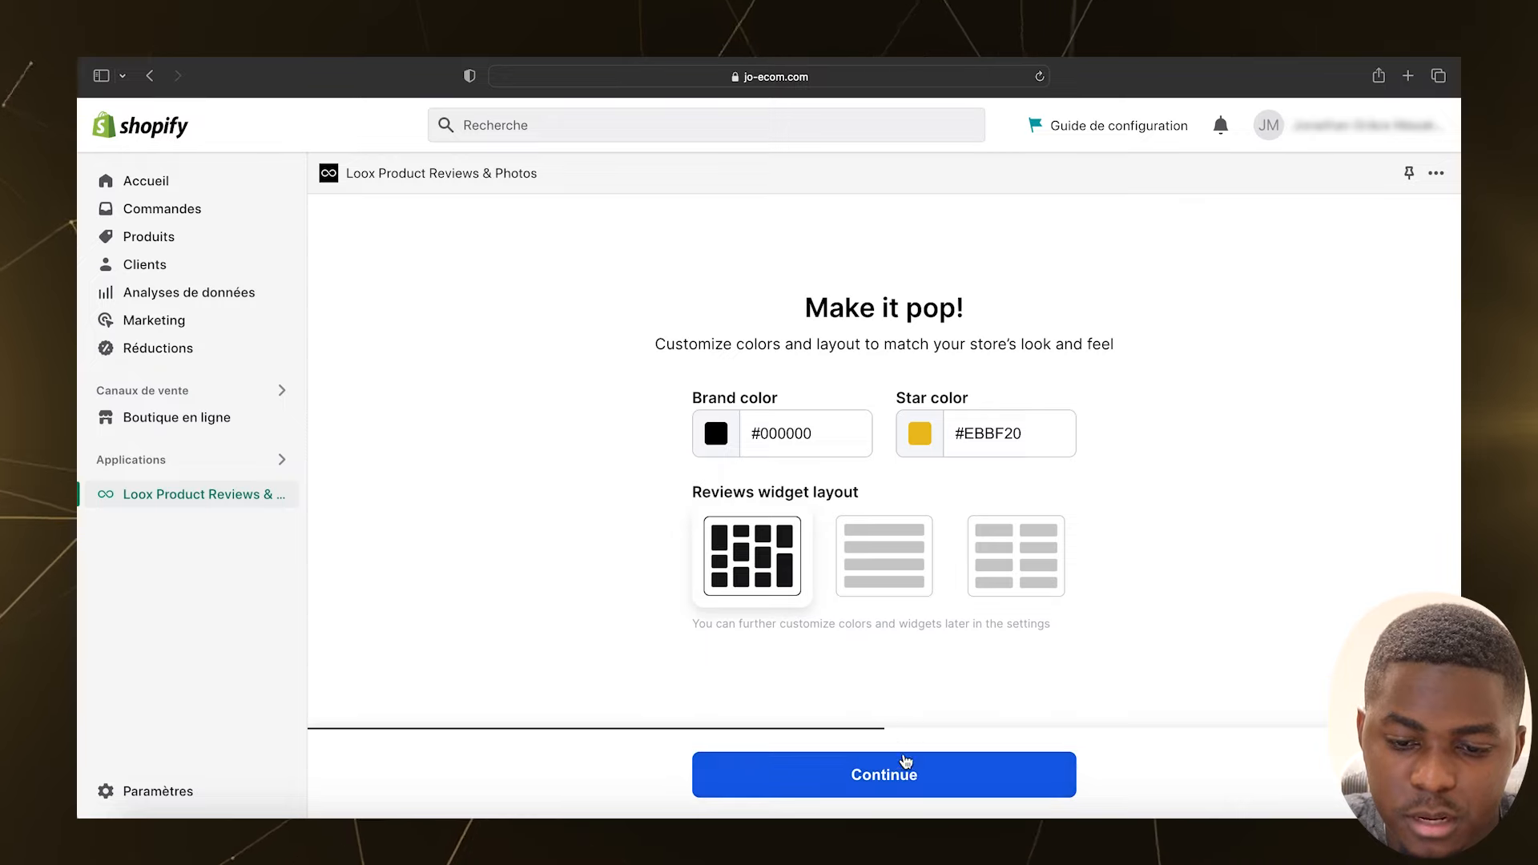
pyautogui.click(905, 764)
pyautogui.click(904, 771)
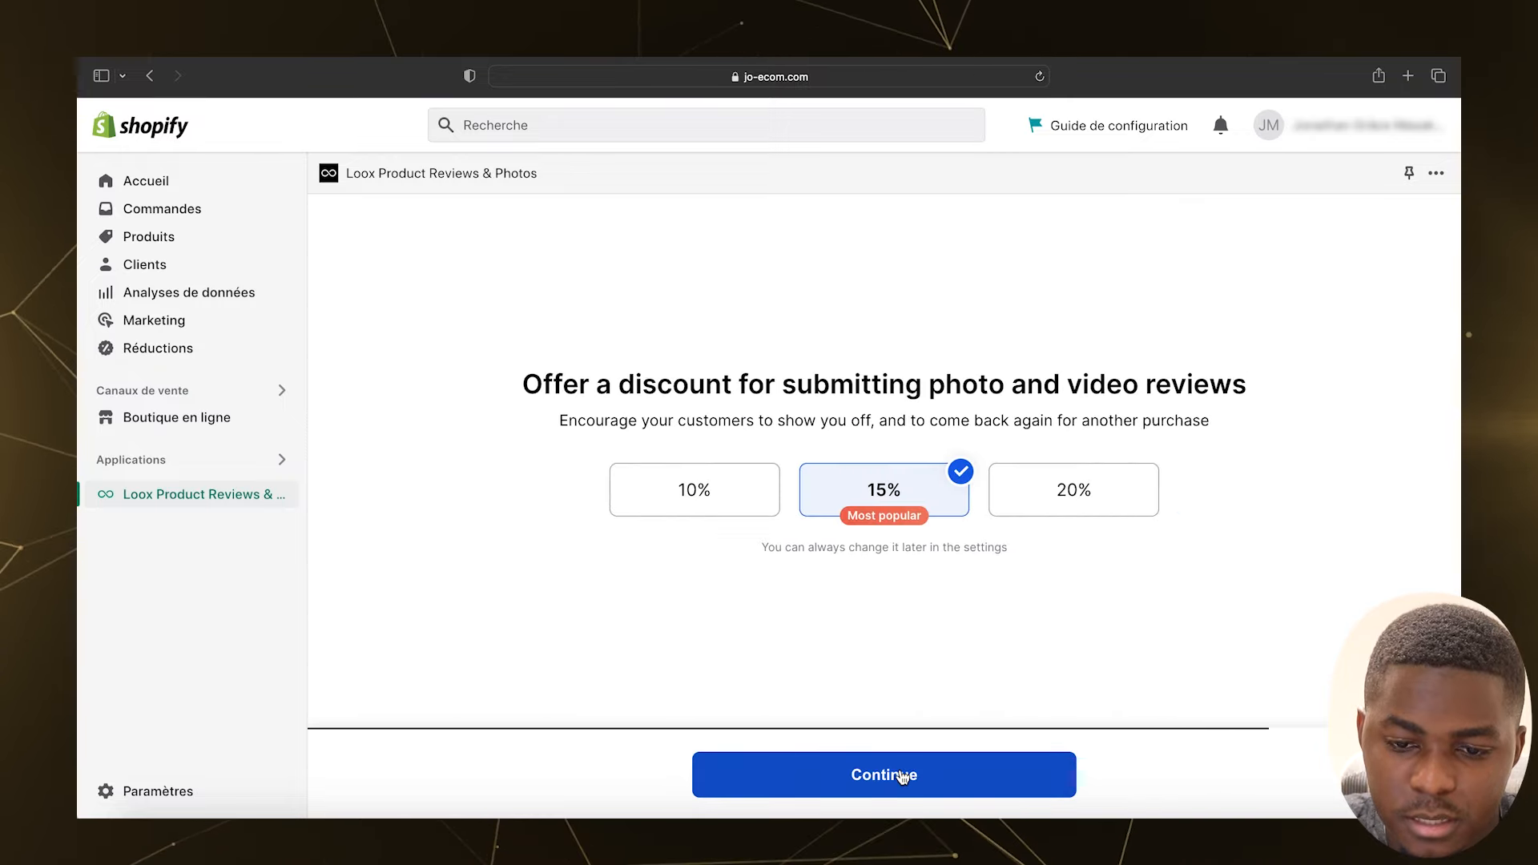
pyautogui.click(903, 774)
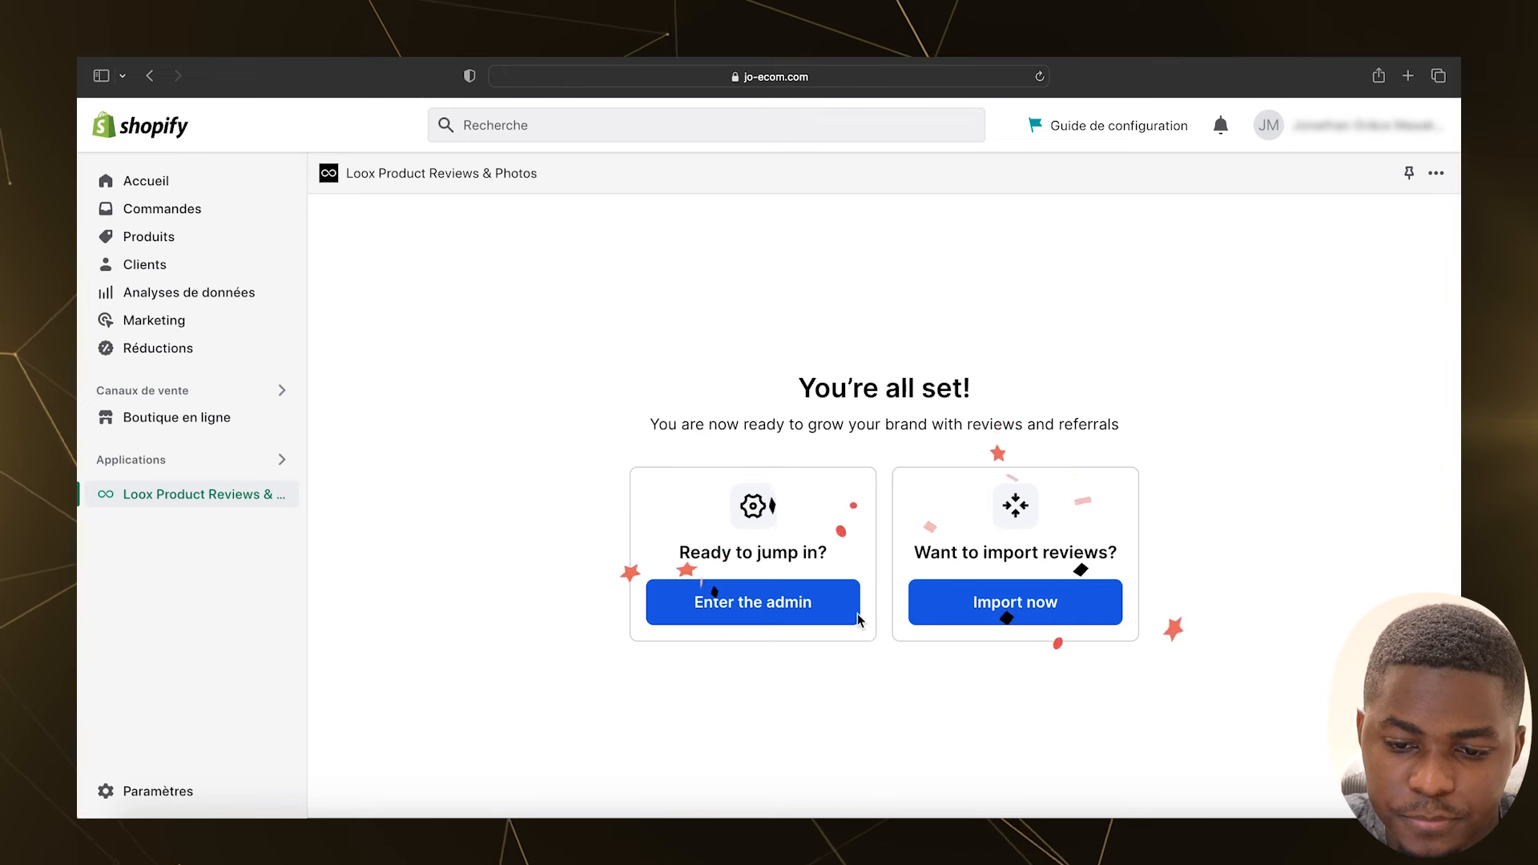
pyautogui.click(849, 612)
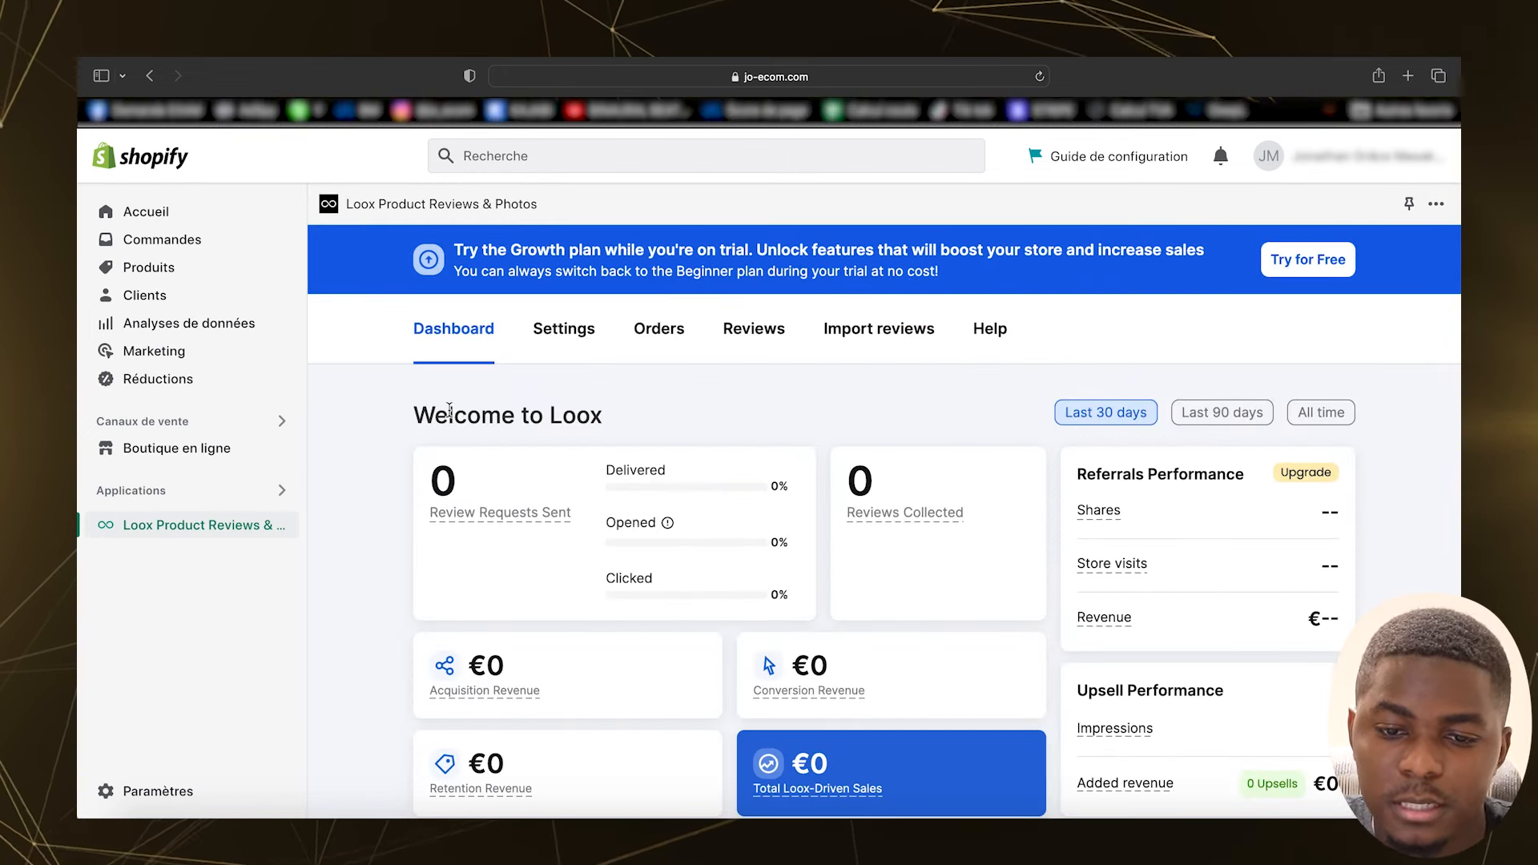
# Step: Add the "Import to Loox" bookmarklet from the AliExpress review import instructions to the browser's bookmarks bar
pyautogui.click(886, 335)
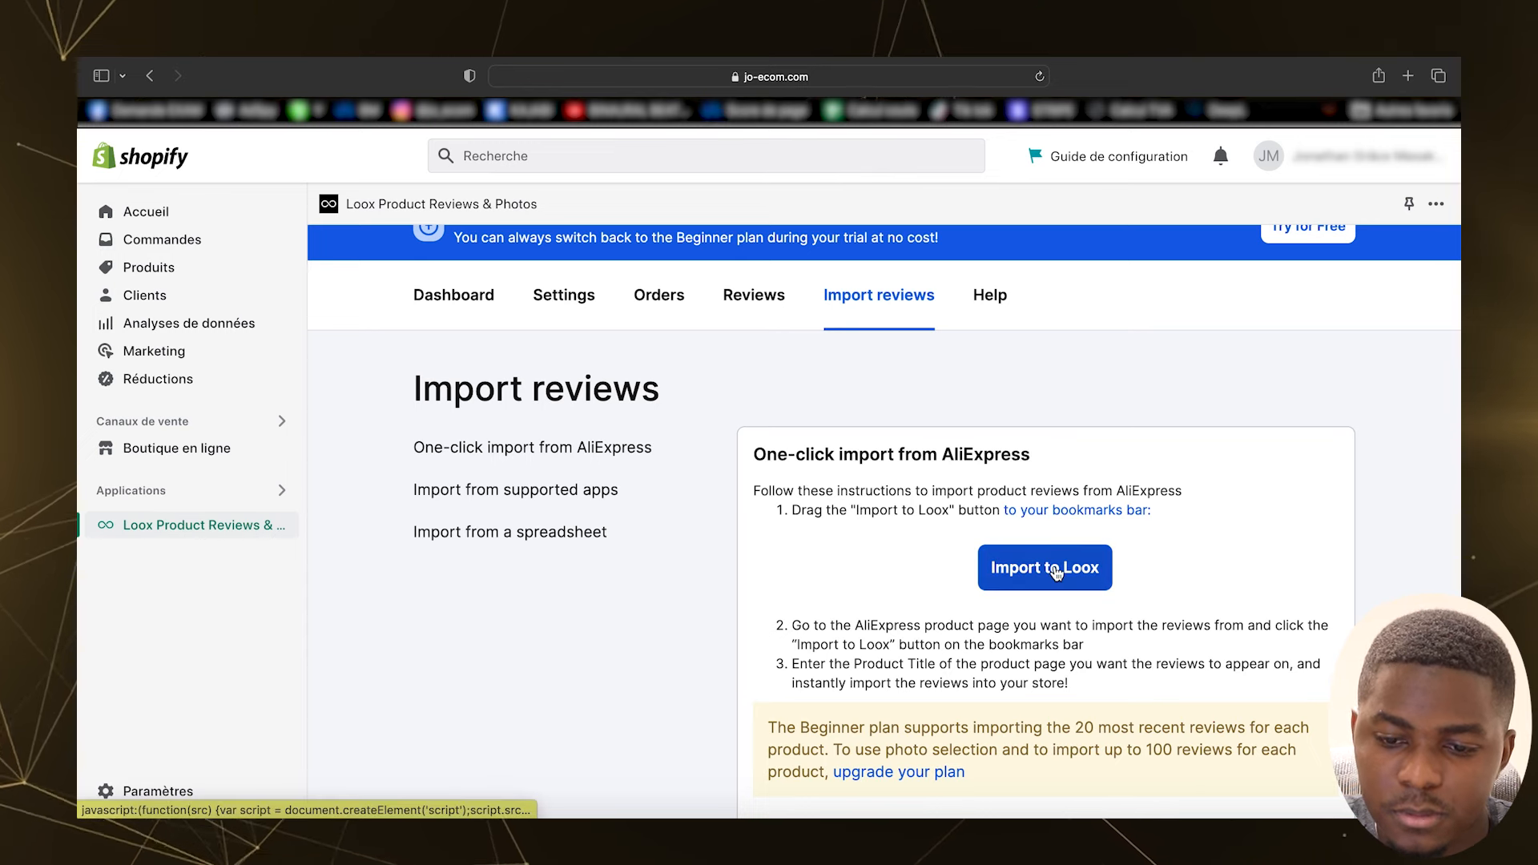
pyautogui.moveTo(1056, 571); pyautogui.dragTo(1027, 396)
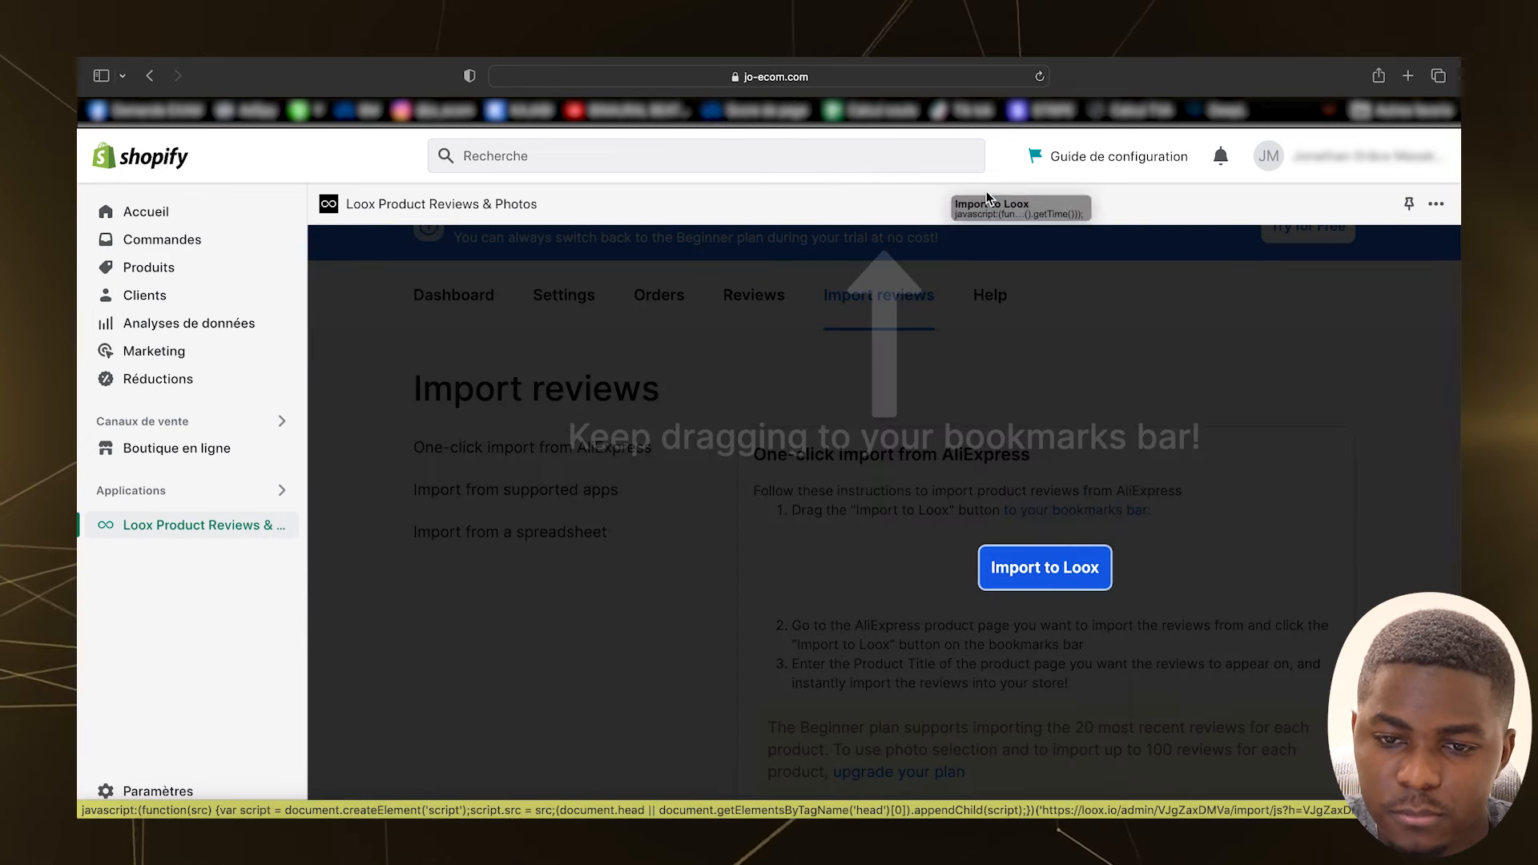
pyautogui.moveTo(1001, 126); pyautogui.dragTo(1006, 116)
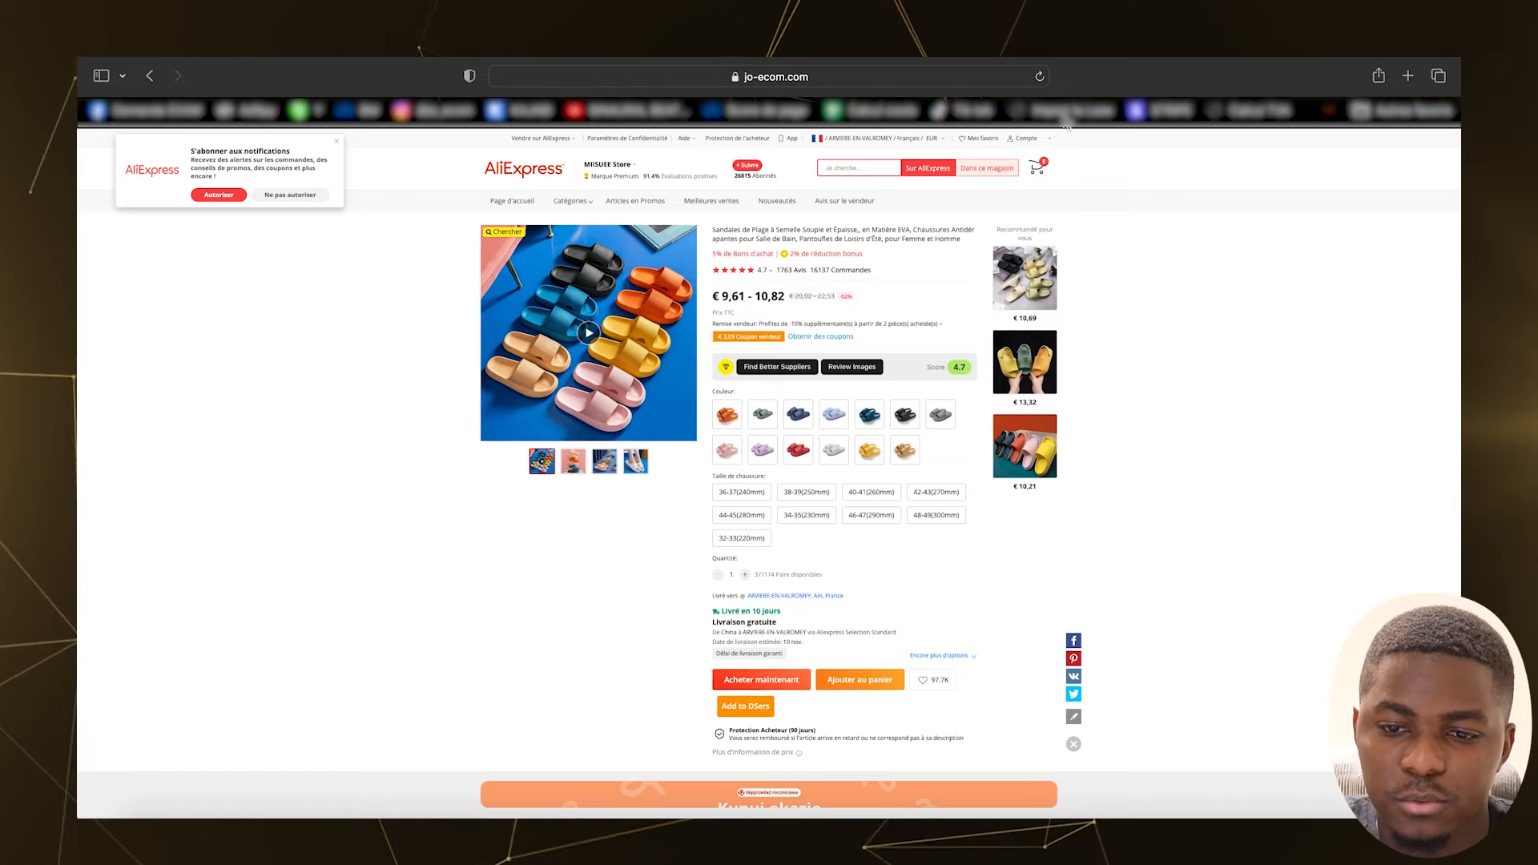
# Step: Launch the Loox importer on the AliExpress sandal page and choose "Sandales semelle pour femmes" as the product to import reviews to
pyautogui.click(1066, 120)
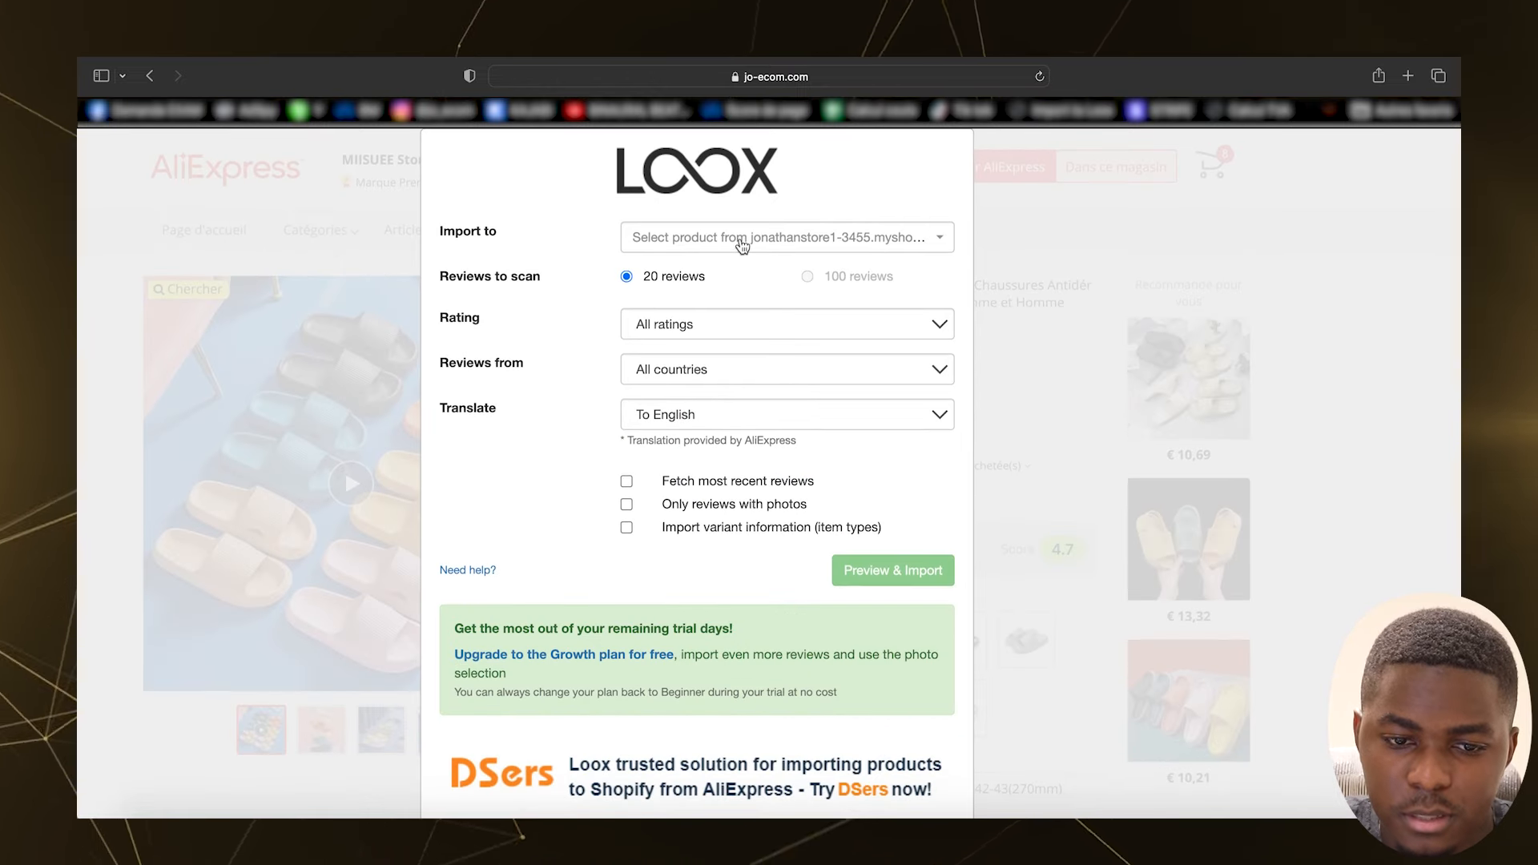
pyautogui.click(704, 238)
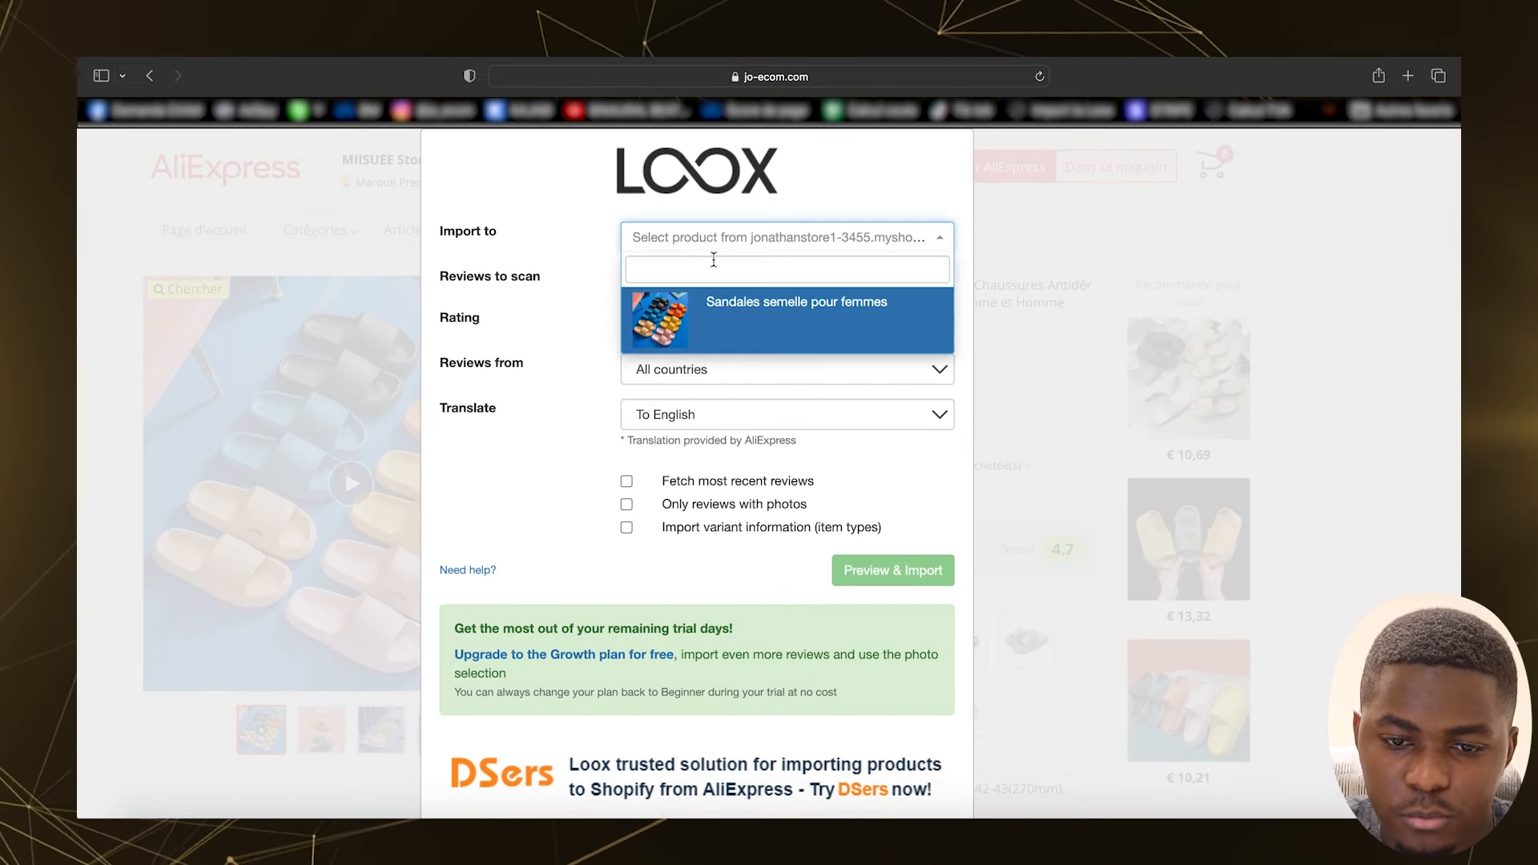
pyautogui.click(743, 316)
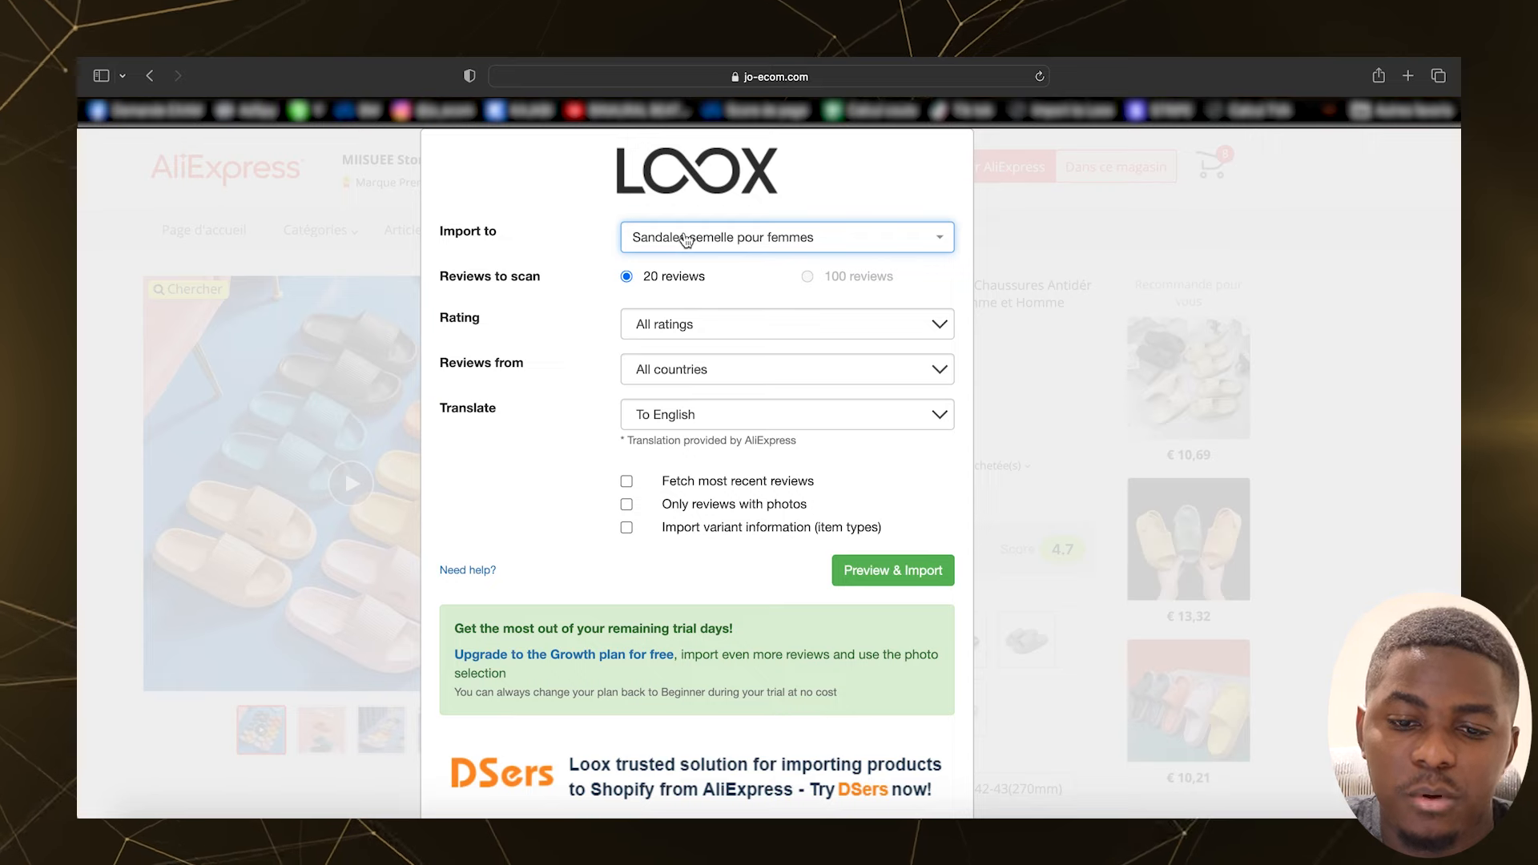
pyautogui.click(681, 177)
# Step: Restrict the import to 5-star reviews from France with photos, translated to French, and preview the reviews
pyautogui.click(665, 322)
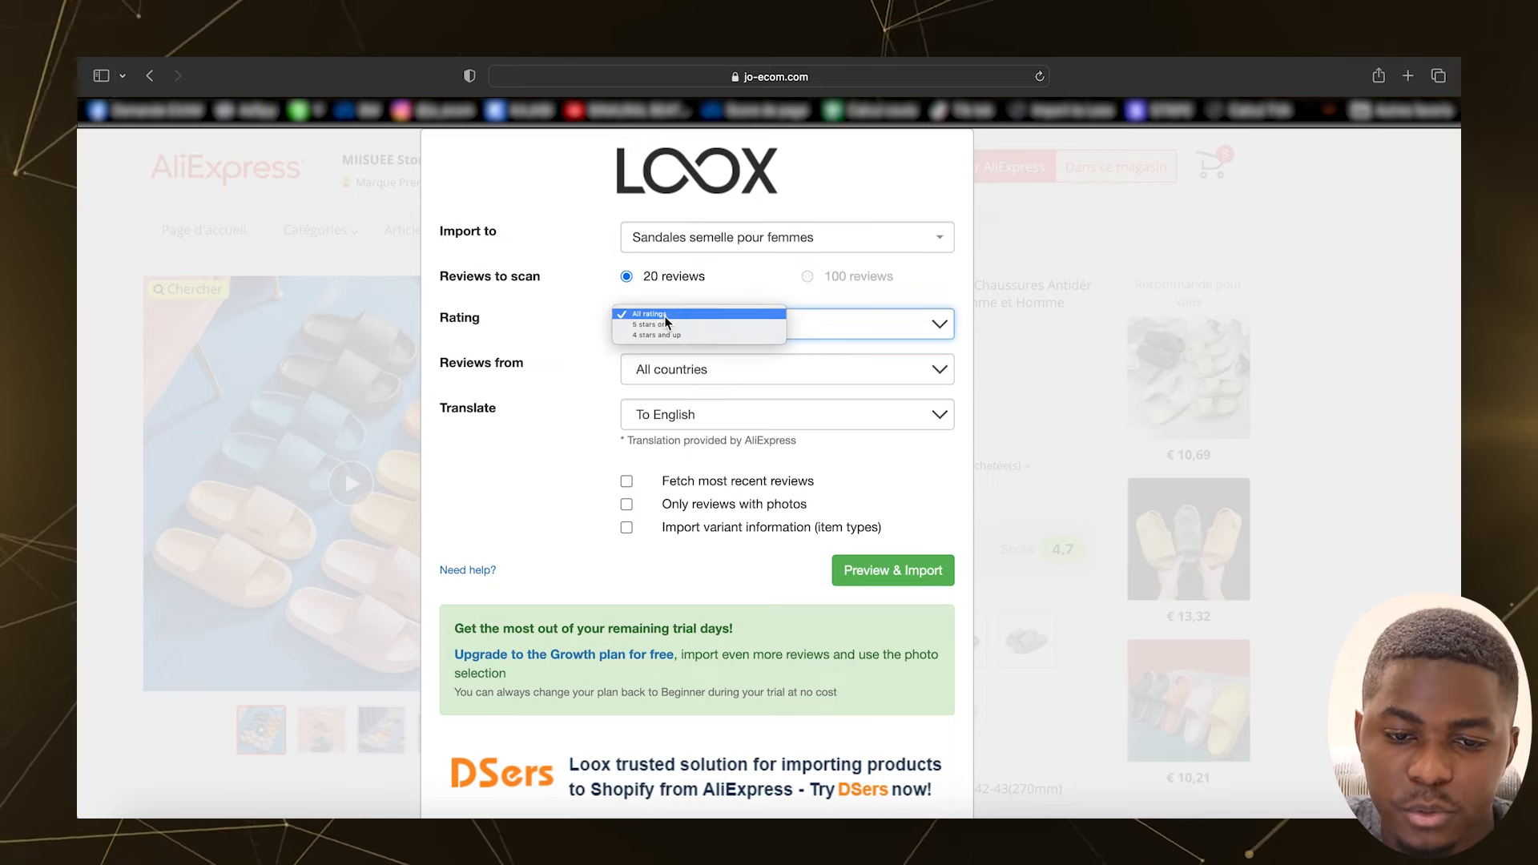
pyautogui.click(676, 323)
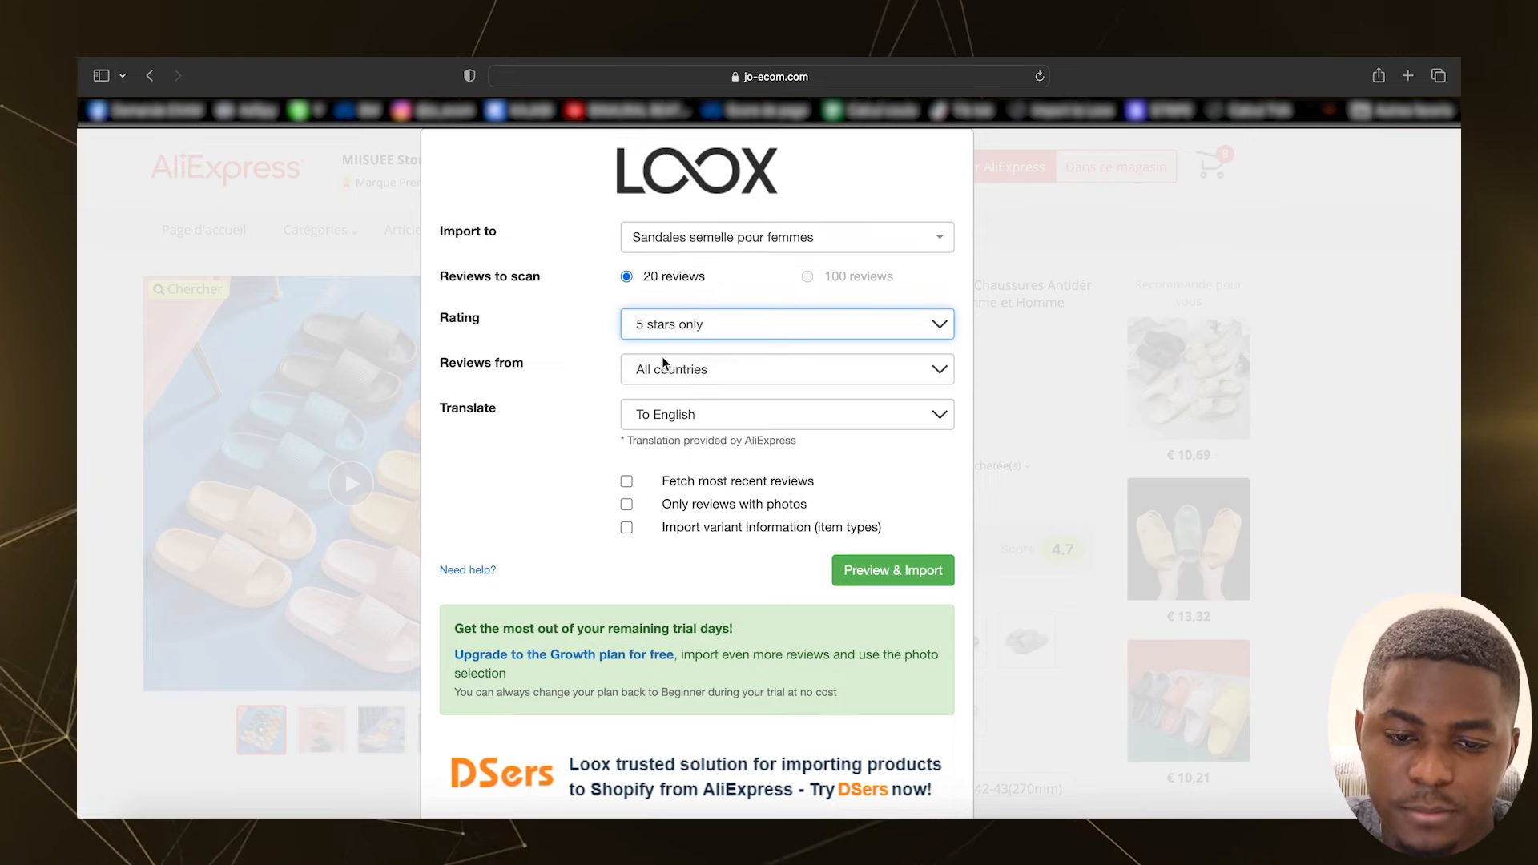
pyautogui.click(666, 368)
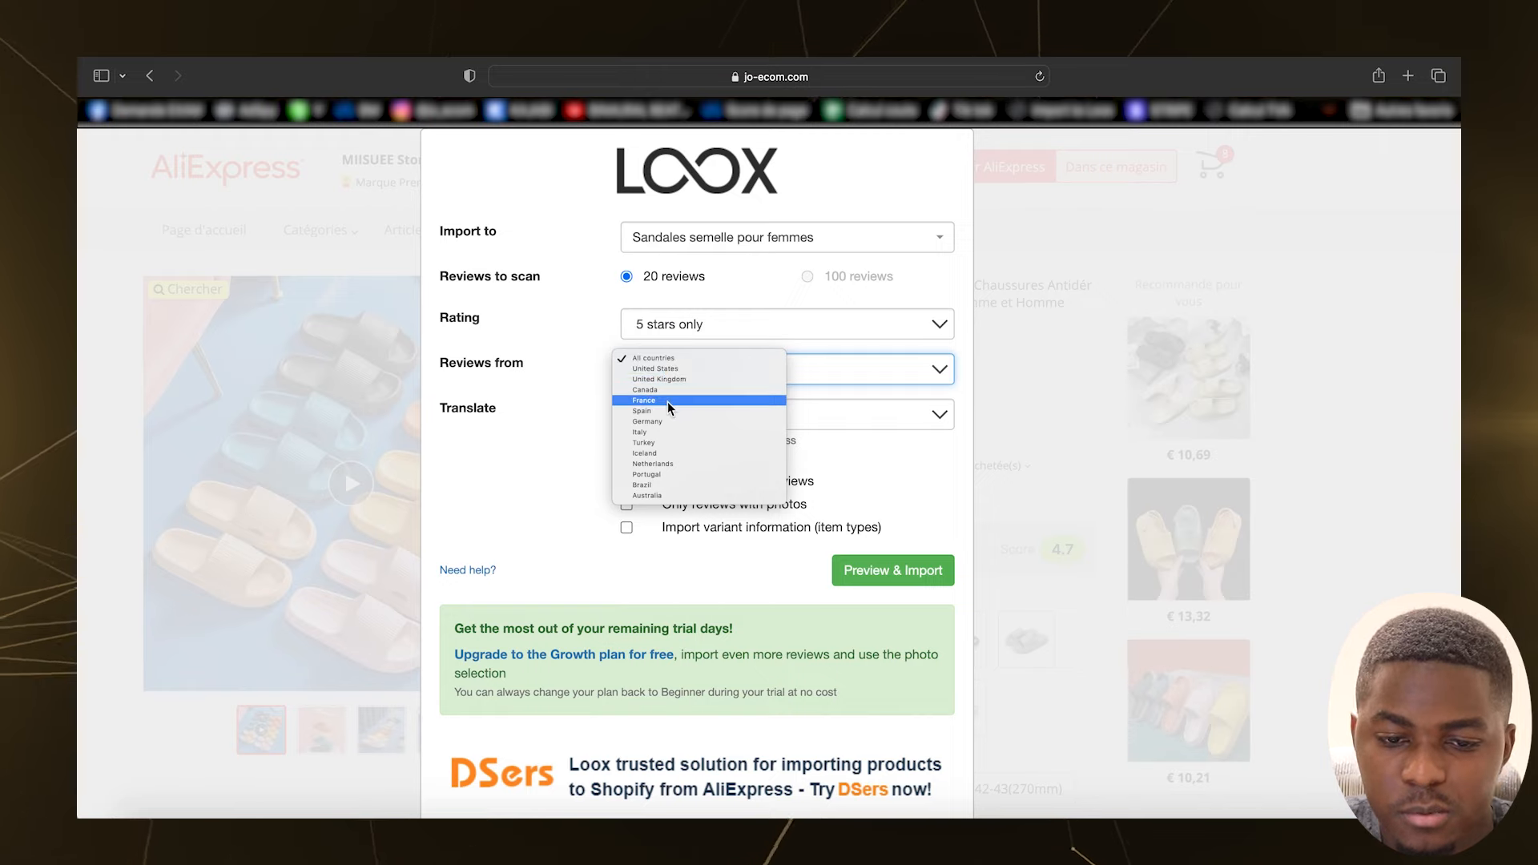
pyautogui.click(668, 402)
pyautogui.click(652, 413)
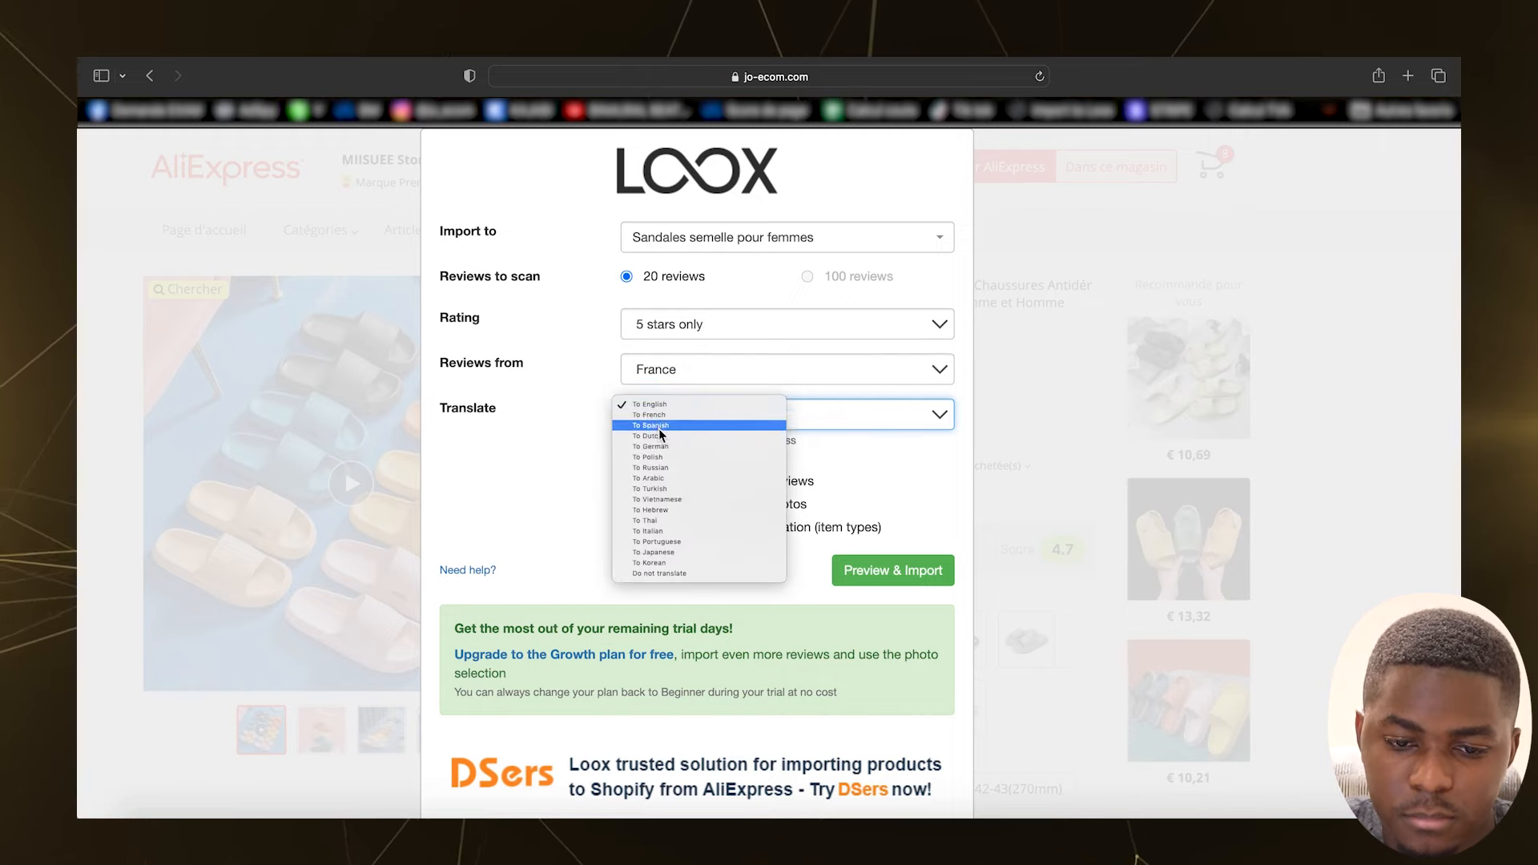
pyautogui.click(658, 414)
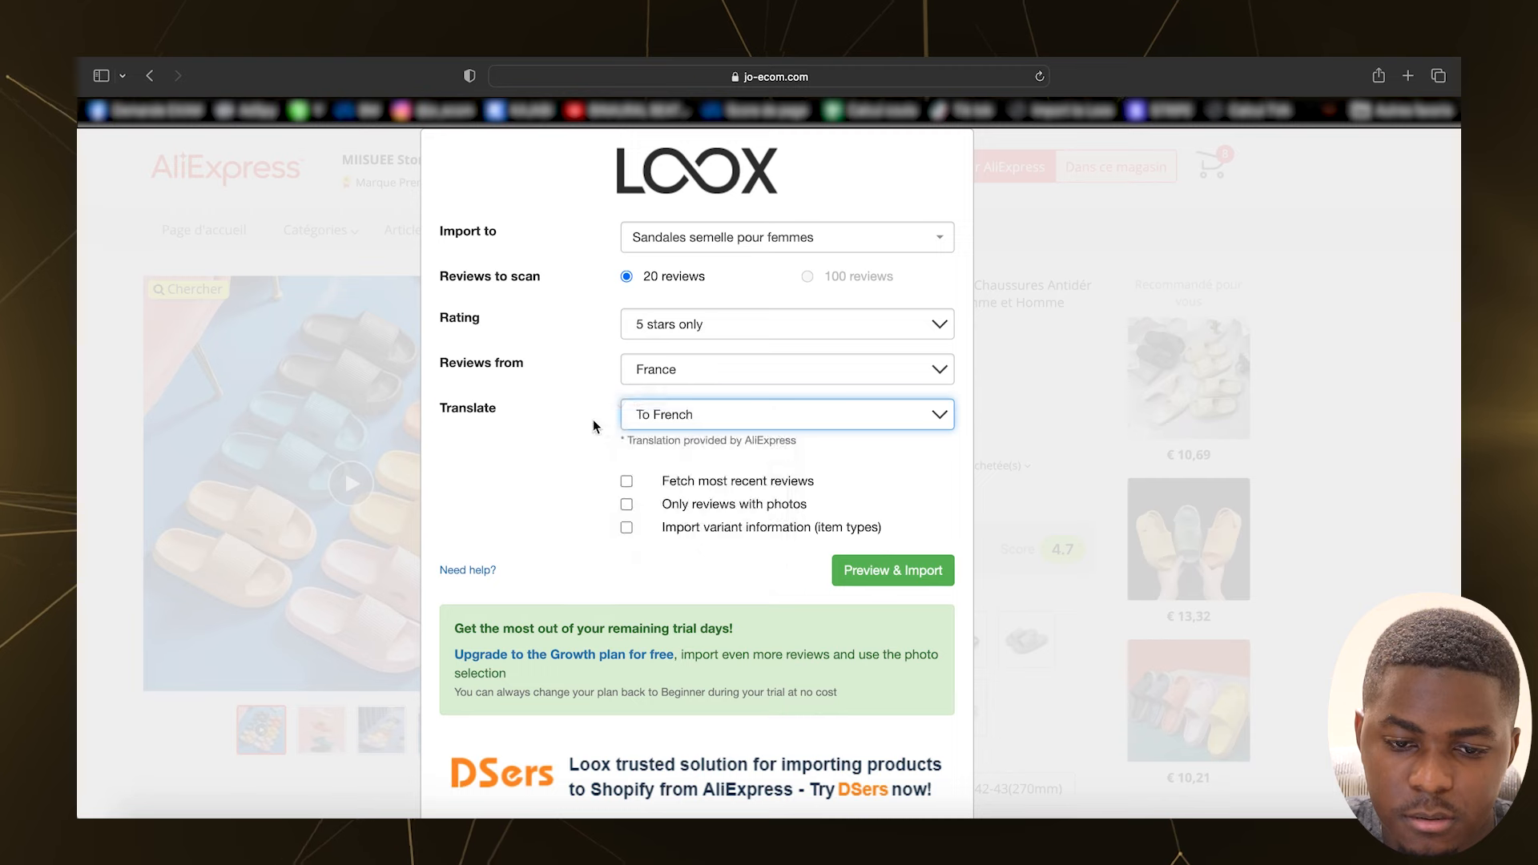
pyautogui.scroll(-1, 591, 423)
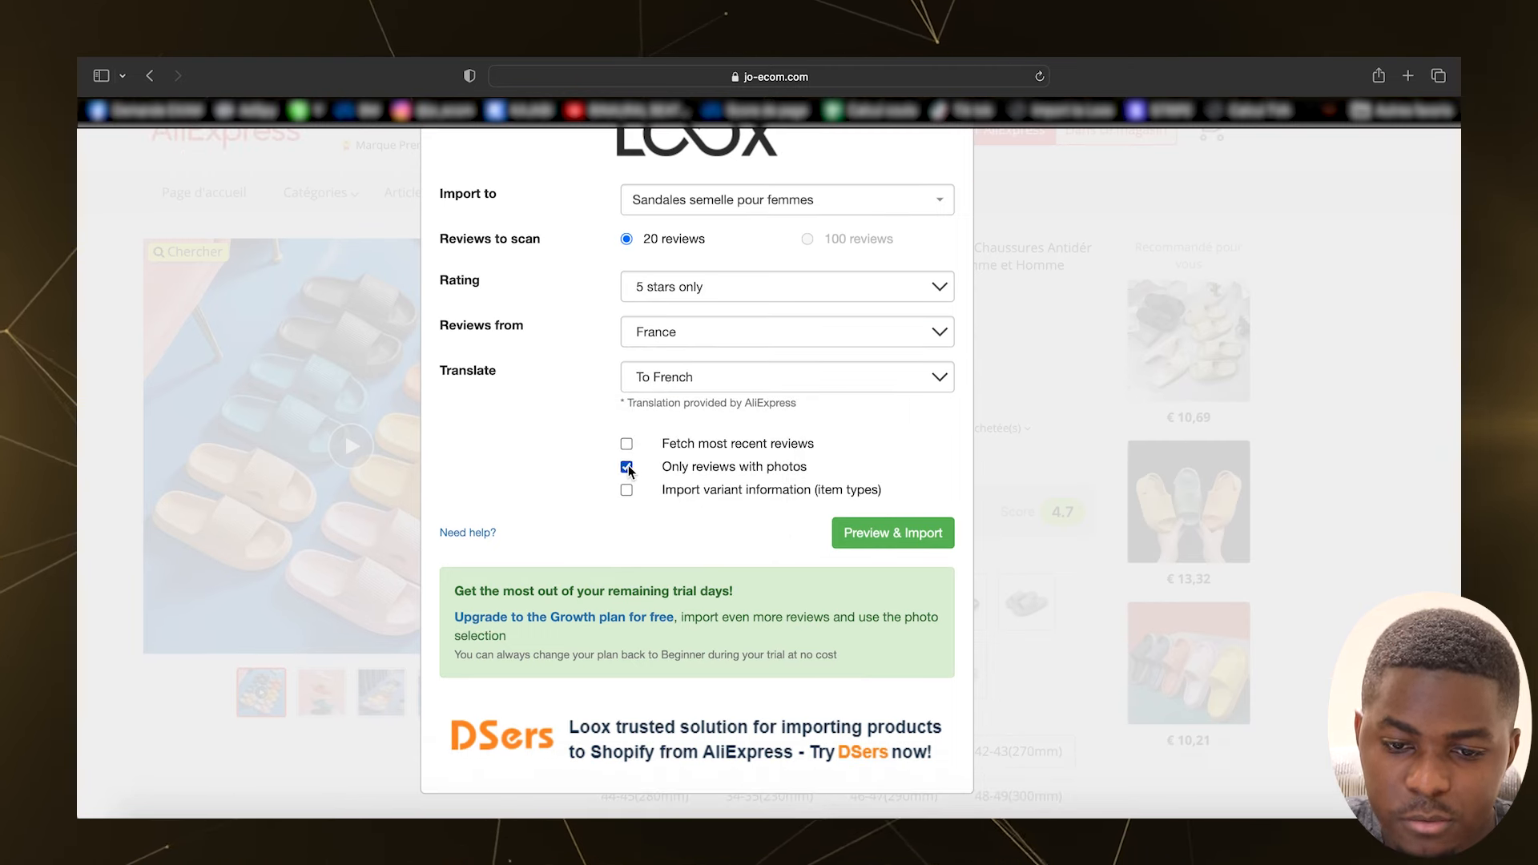
pyautogui.click(884, 541)
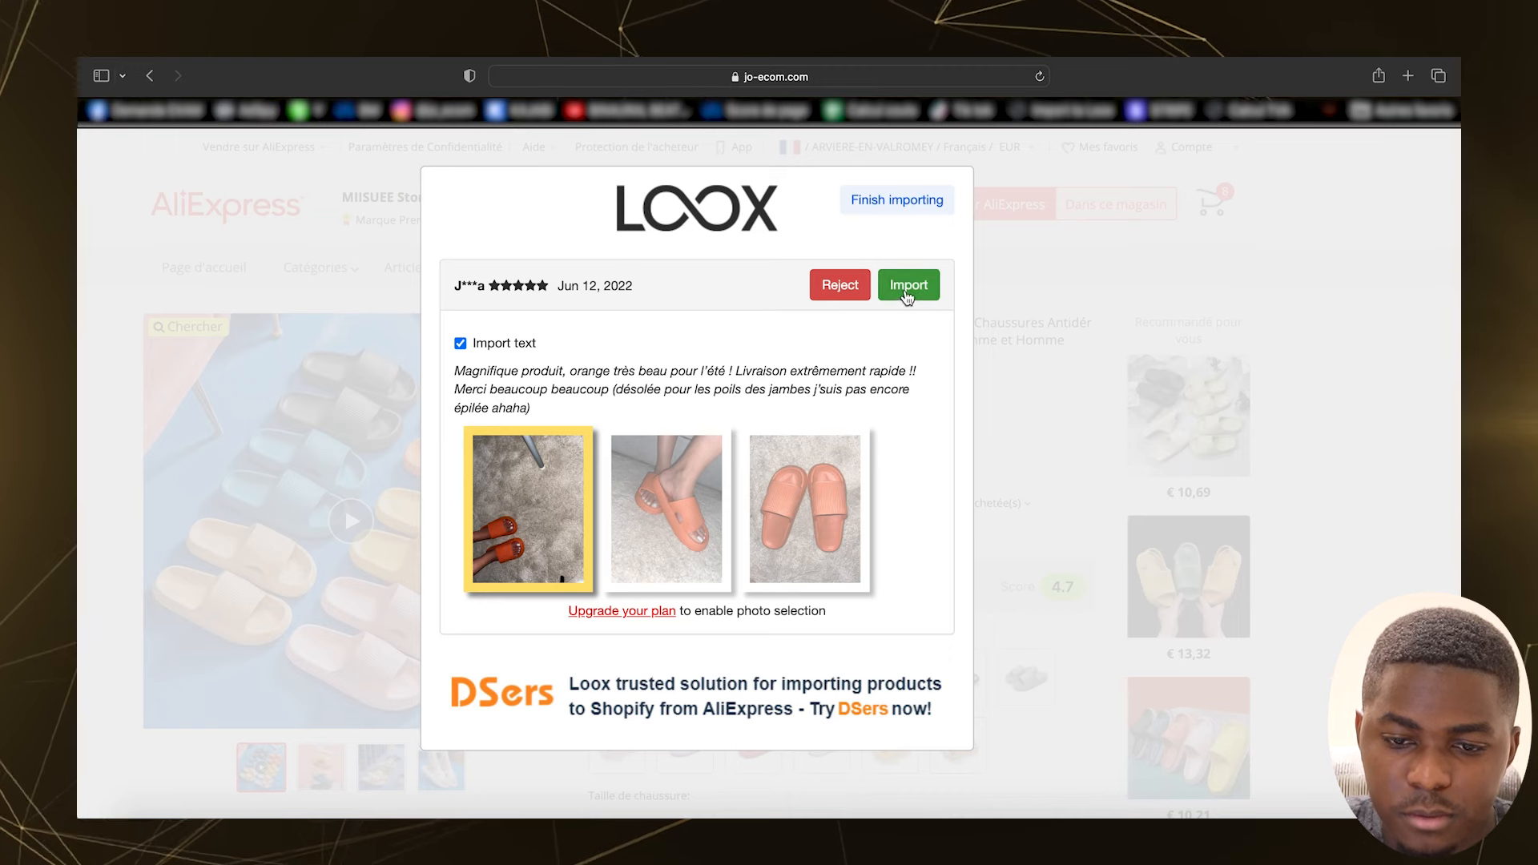
# Step: Approve the previewed AliExpress reviews one after another for import into Loox
pyautogui.click(908, 294)
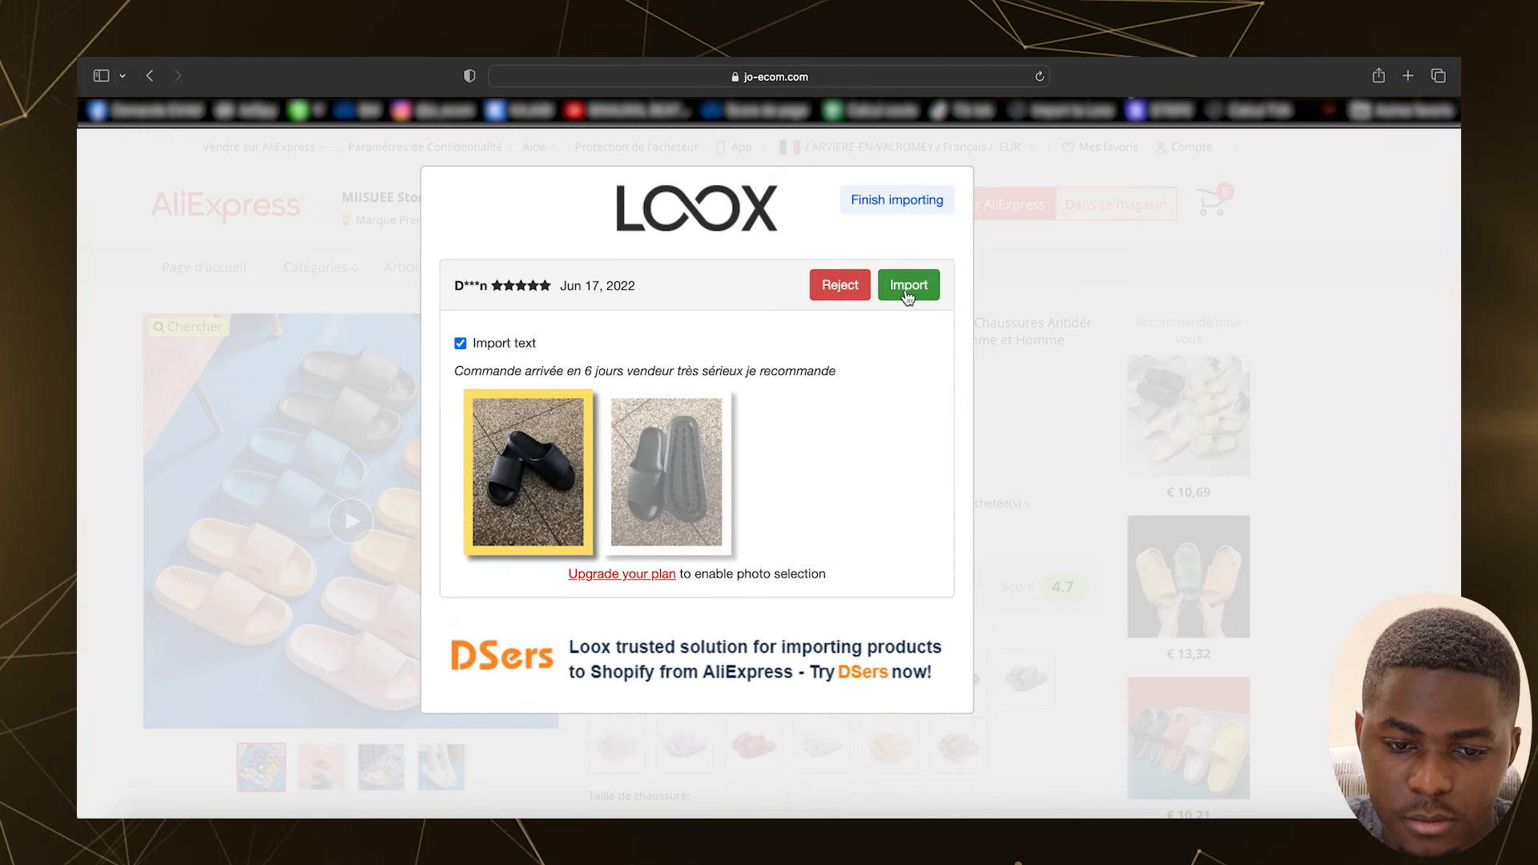
pyautogui.click(908, 287)
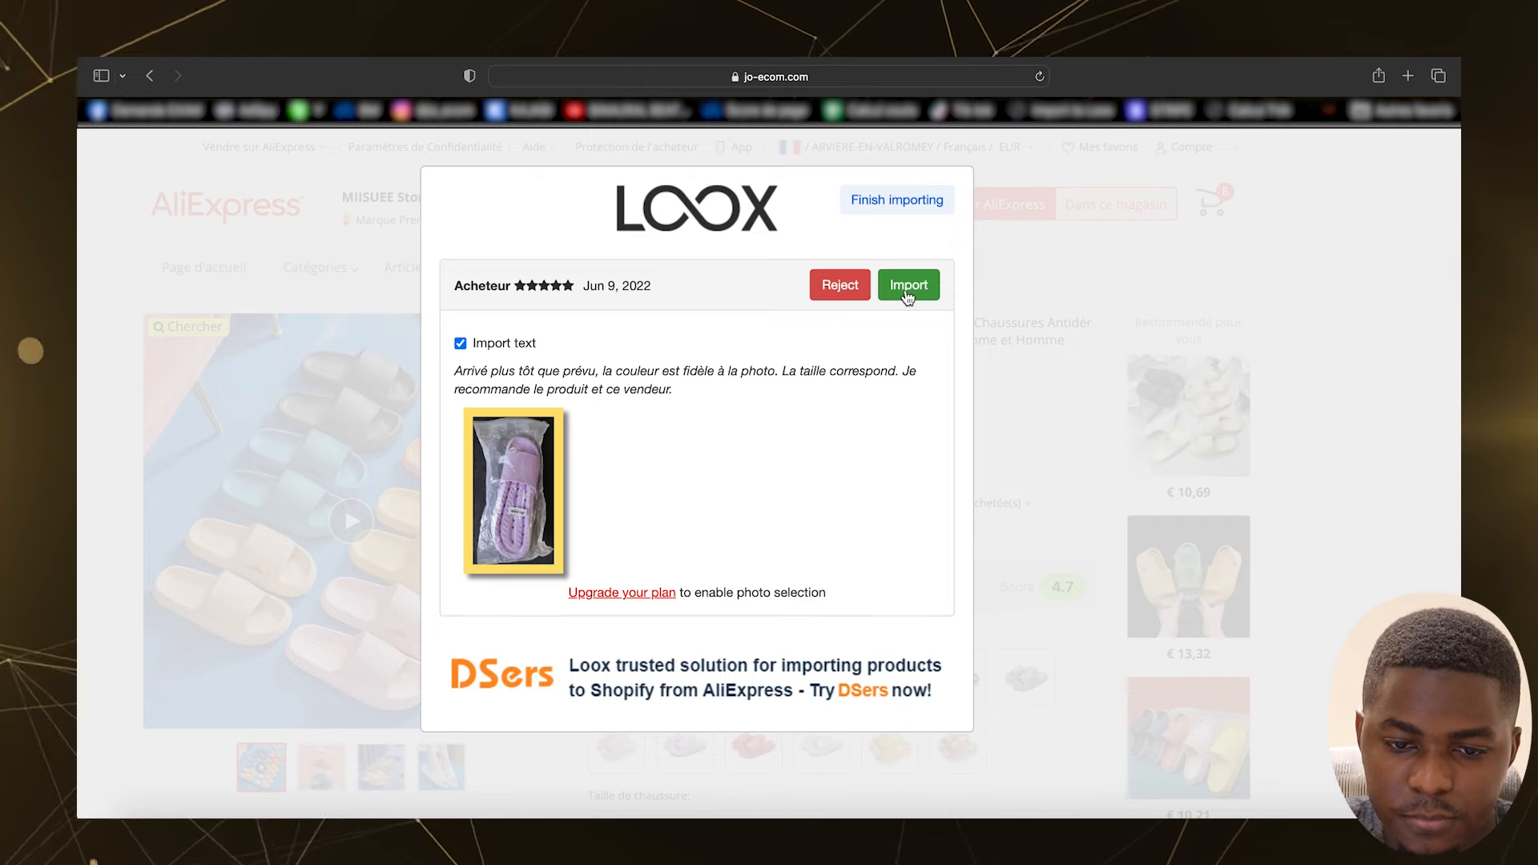
pyautogui.click(908, 288)
pyautogui.click(909, 290)
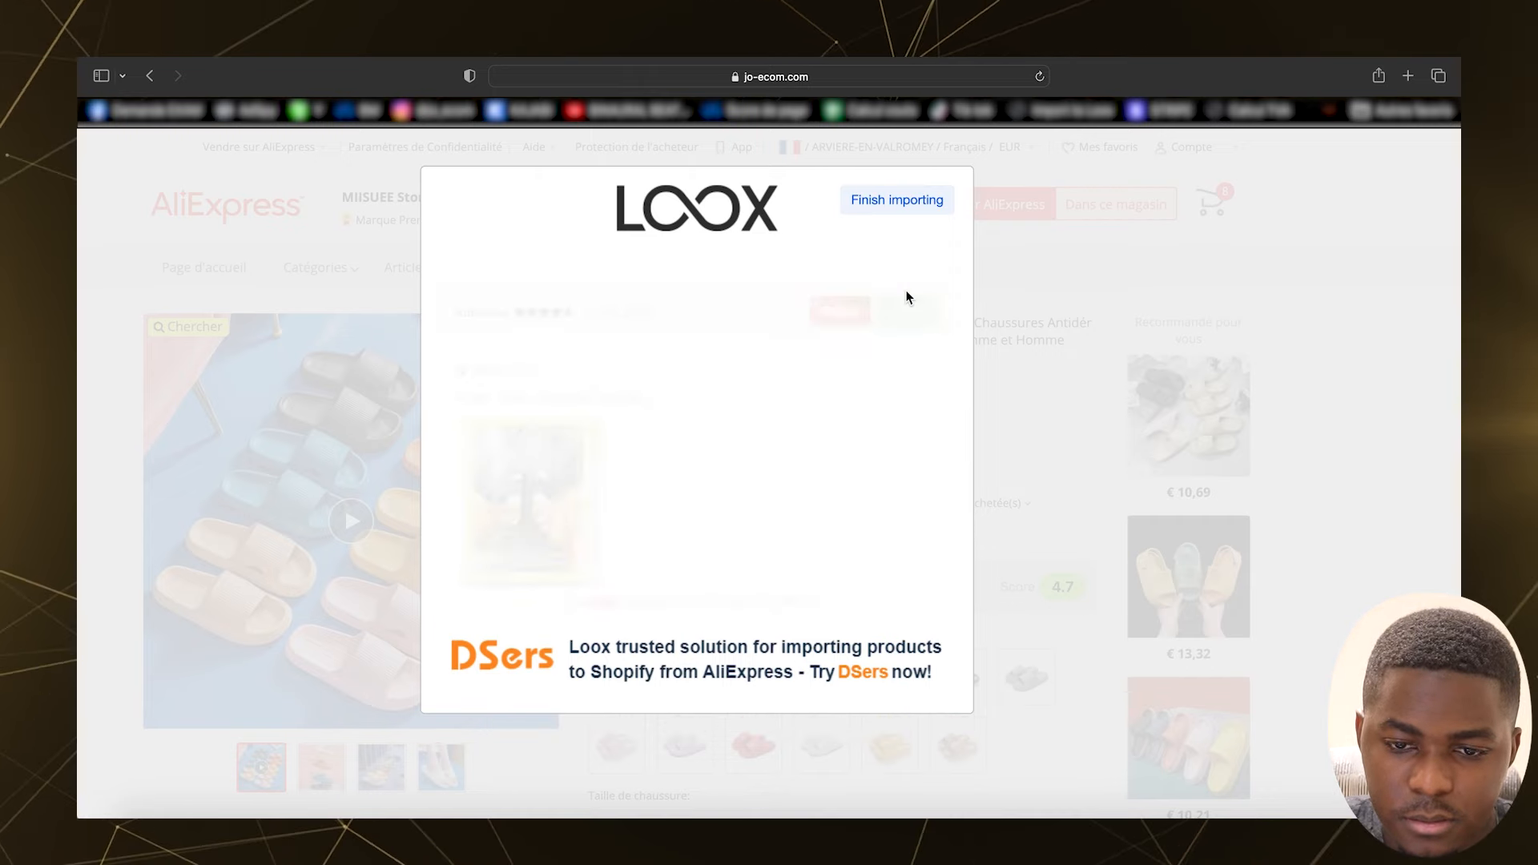
pyautogui.click(907, 295)
pyautogui.click(907, 294)
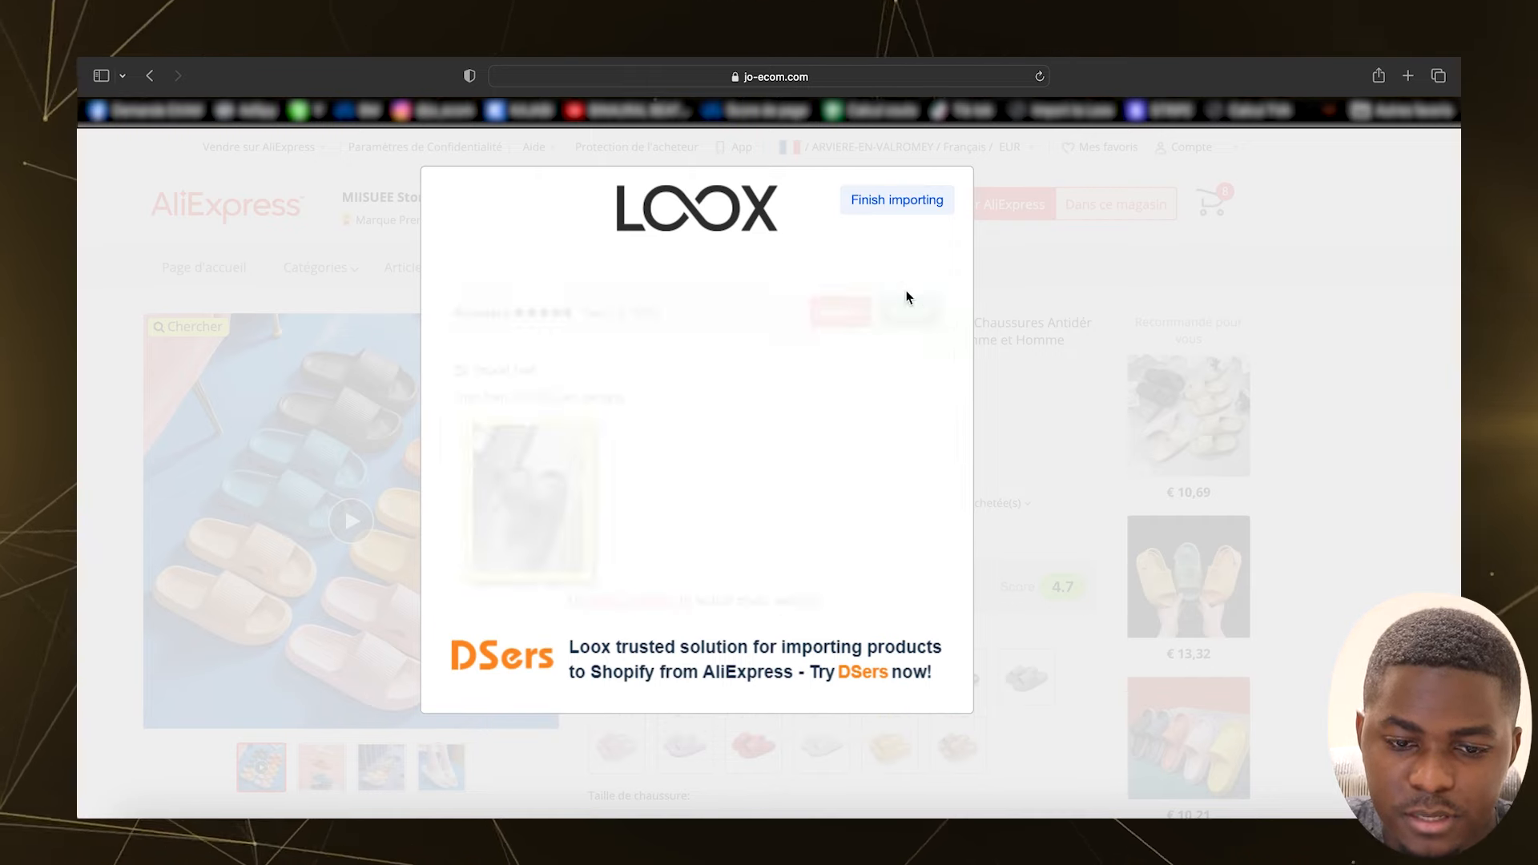
pyautogui.click(908, 294)
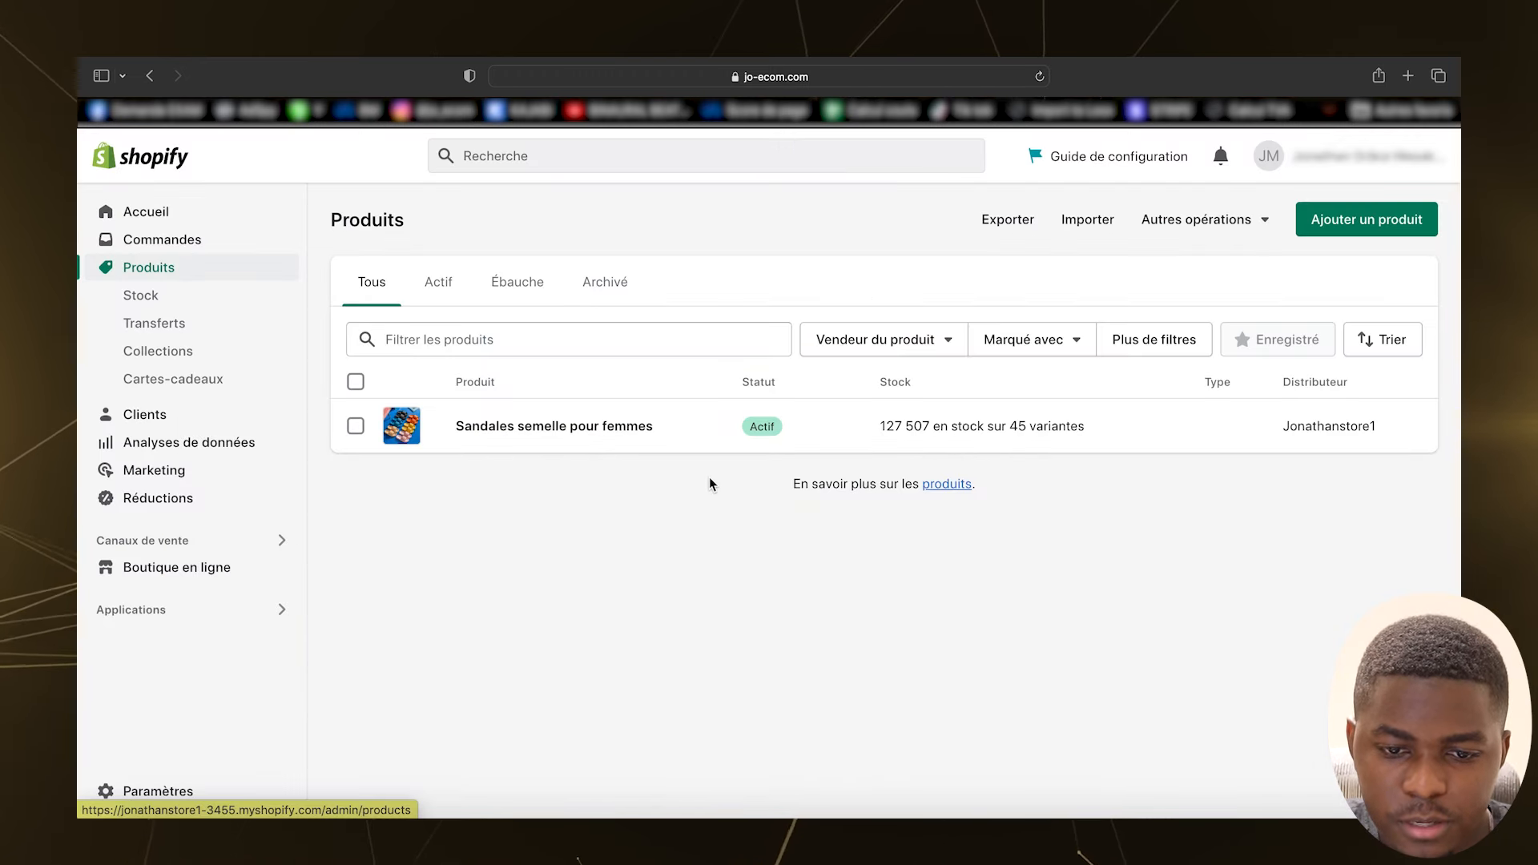
# Step: Open the sandal product's storefront page and examine the star rating and the imported photo reviews
pyautogui.click(680, 434)
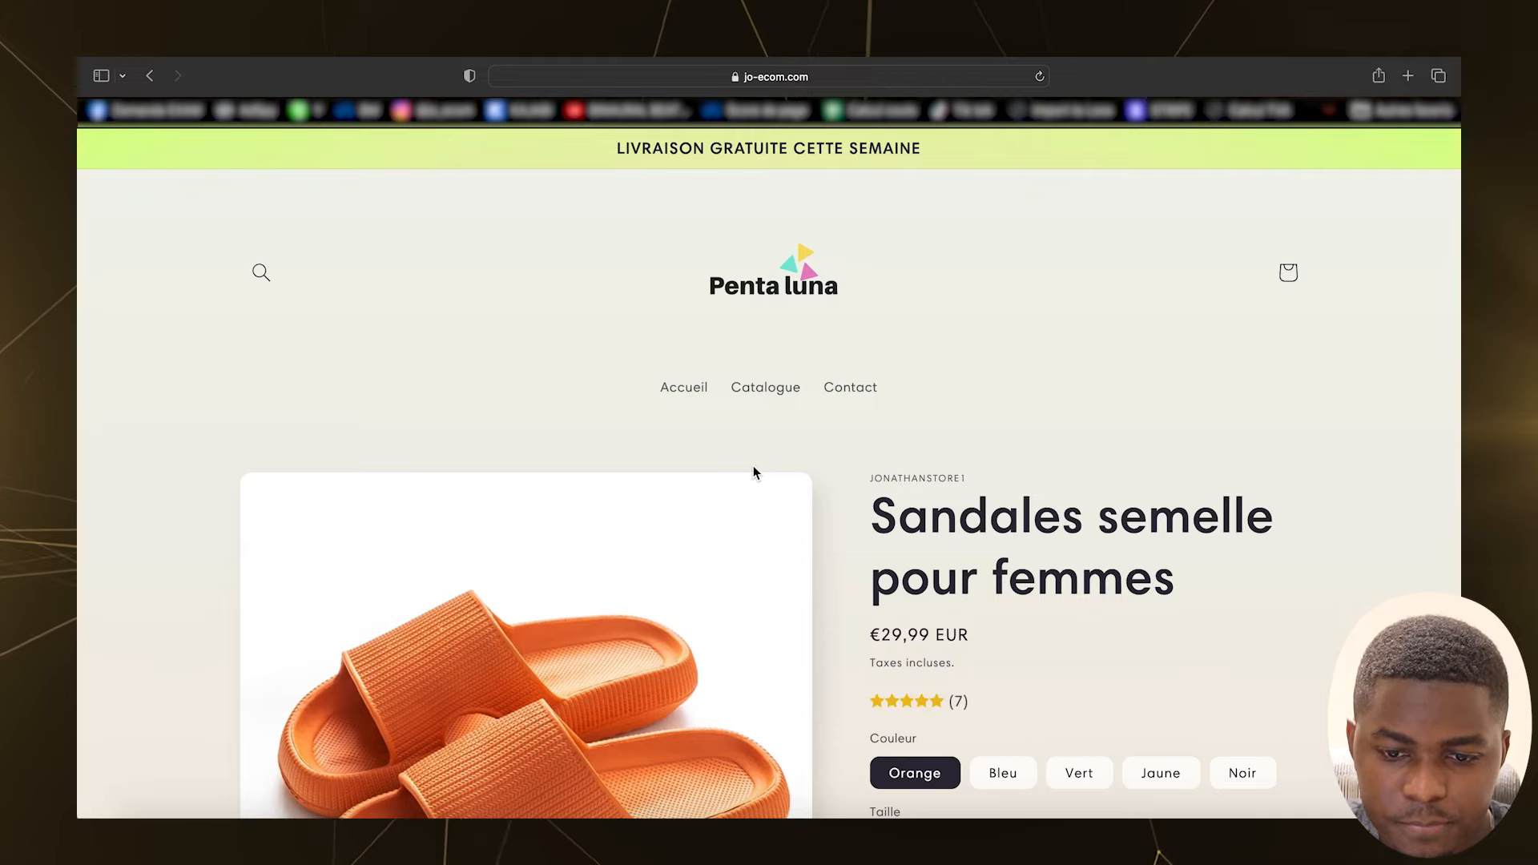
pyautogui.scroll(-6, 753, 468)
pyautogui.scroll(-15, 754, 472)
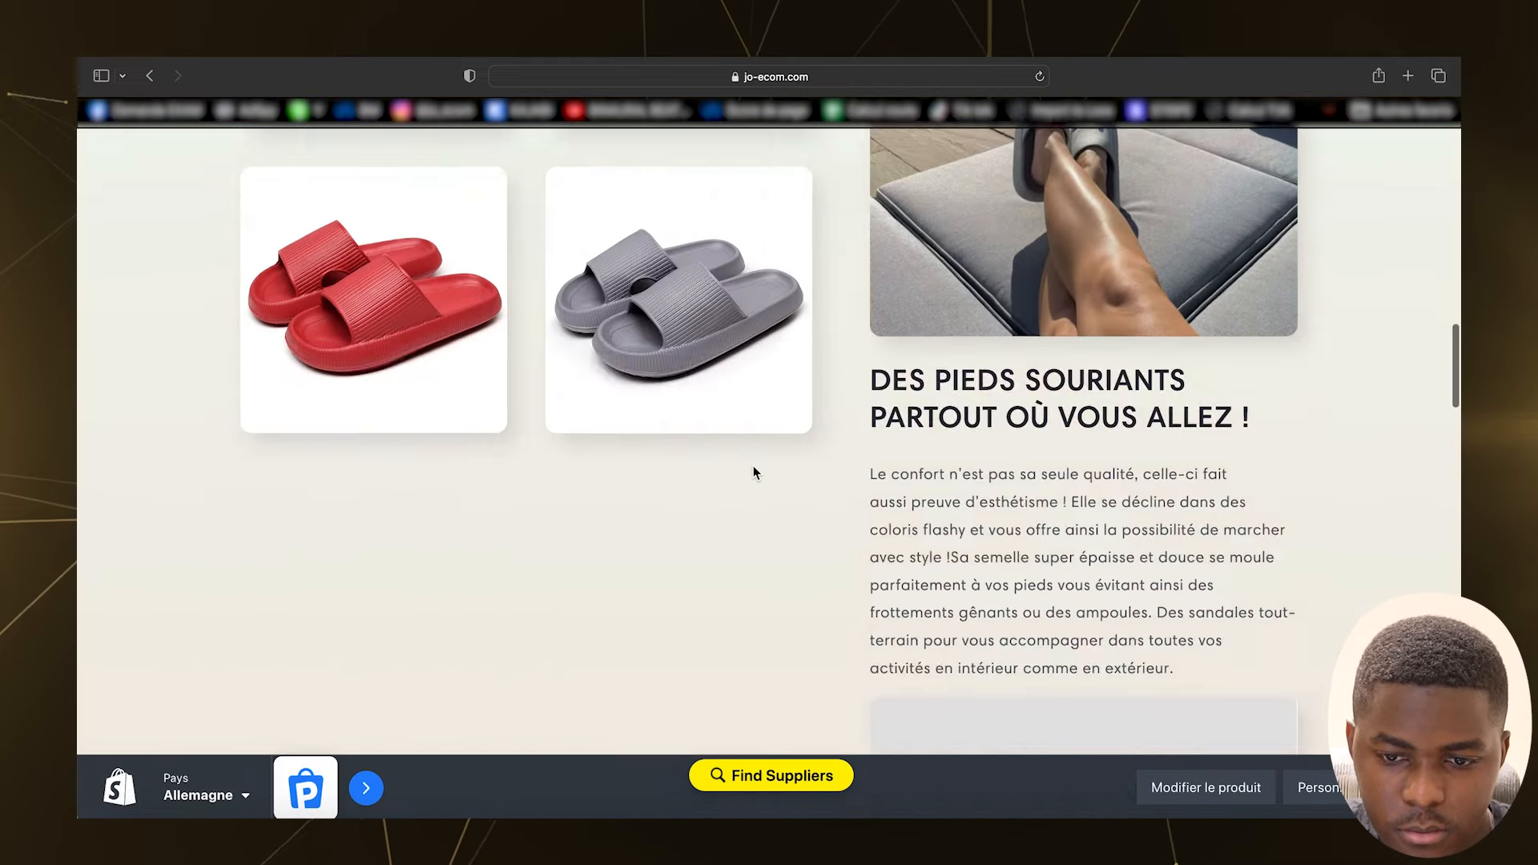
pyautogui.scroll(-10, 753, 473)
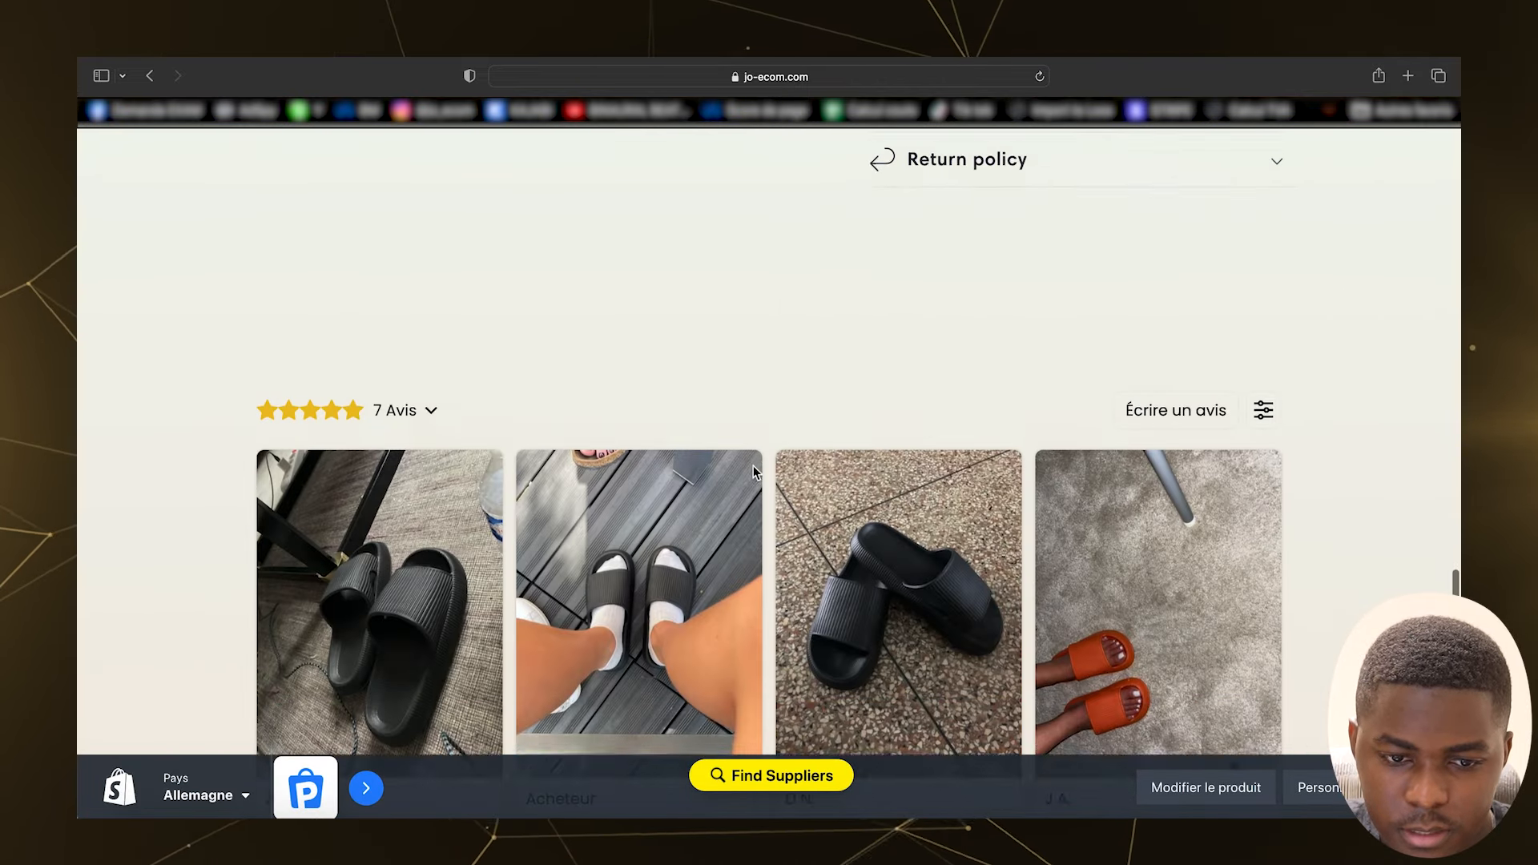
pyautogui.scroll(-4, 632, 373)
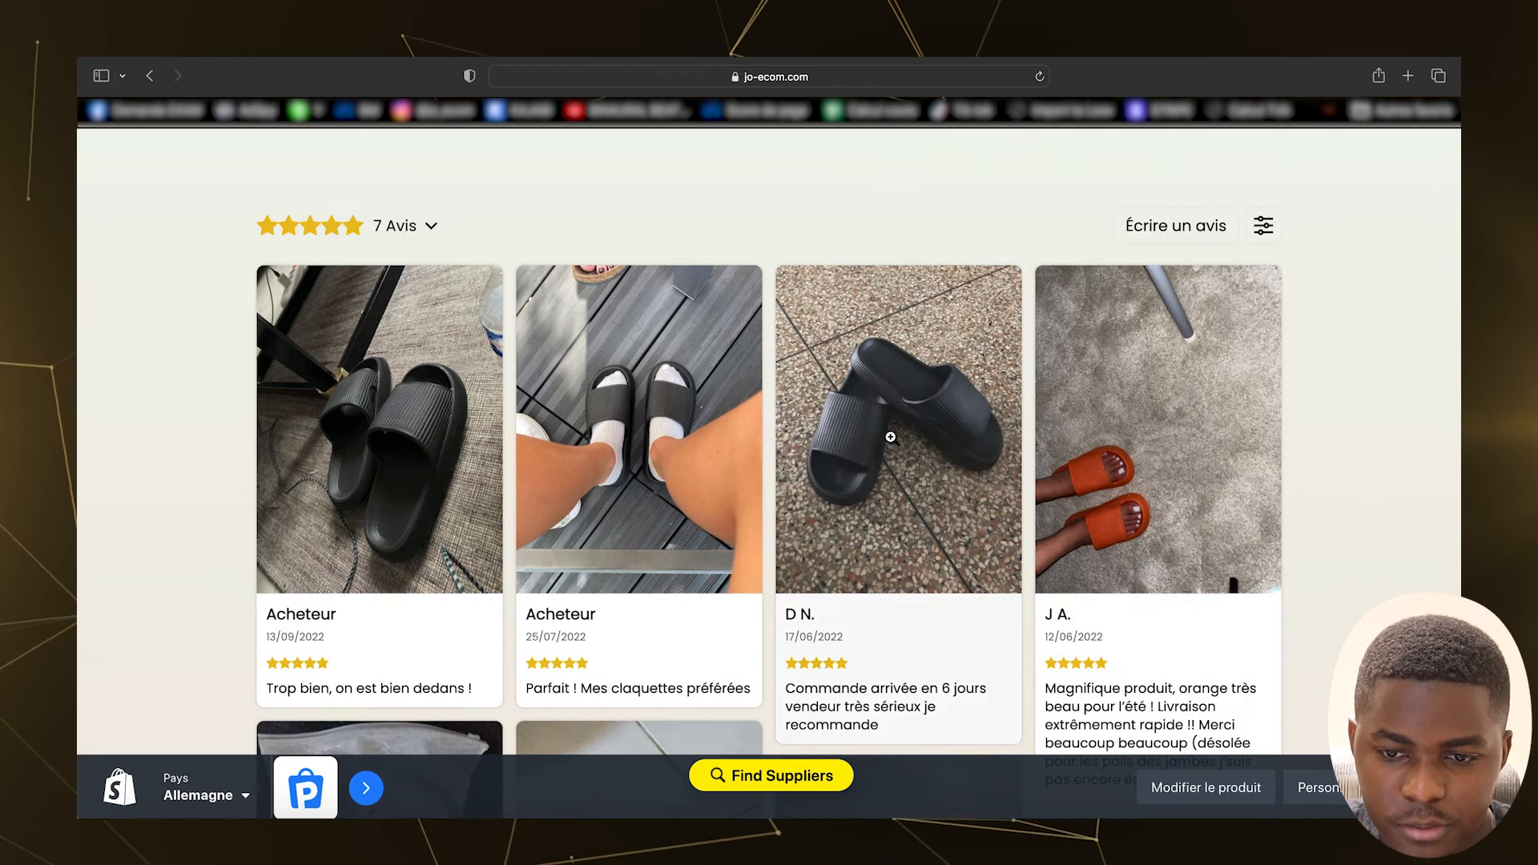
pyautogui.scroll(2, 890, 441)
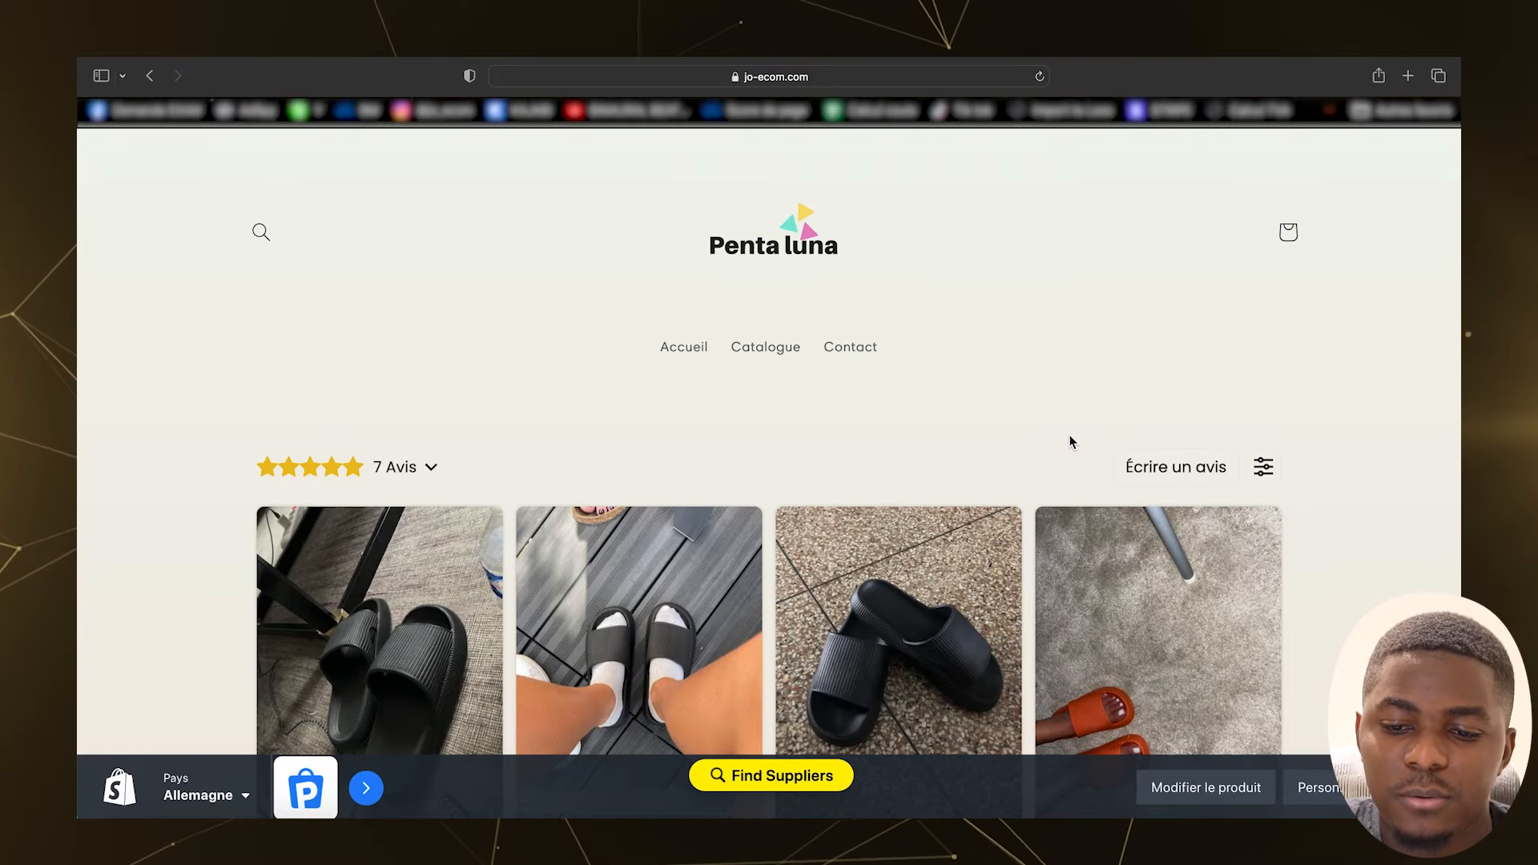
# Step: Start a customer review of the sandals on the storefront with the four-star "J'aime" rating and attach a photo
pyautogui.click(1146, 479)
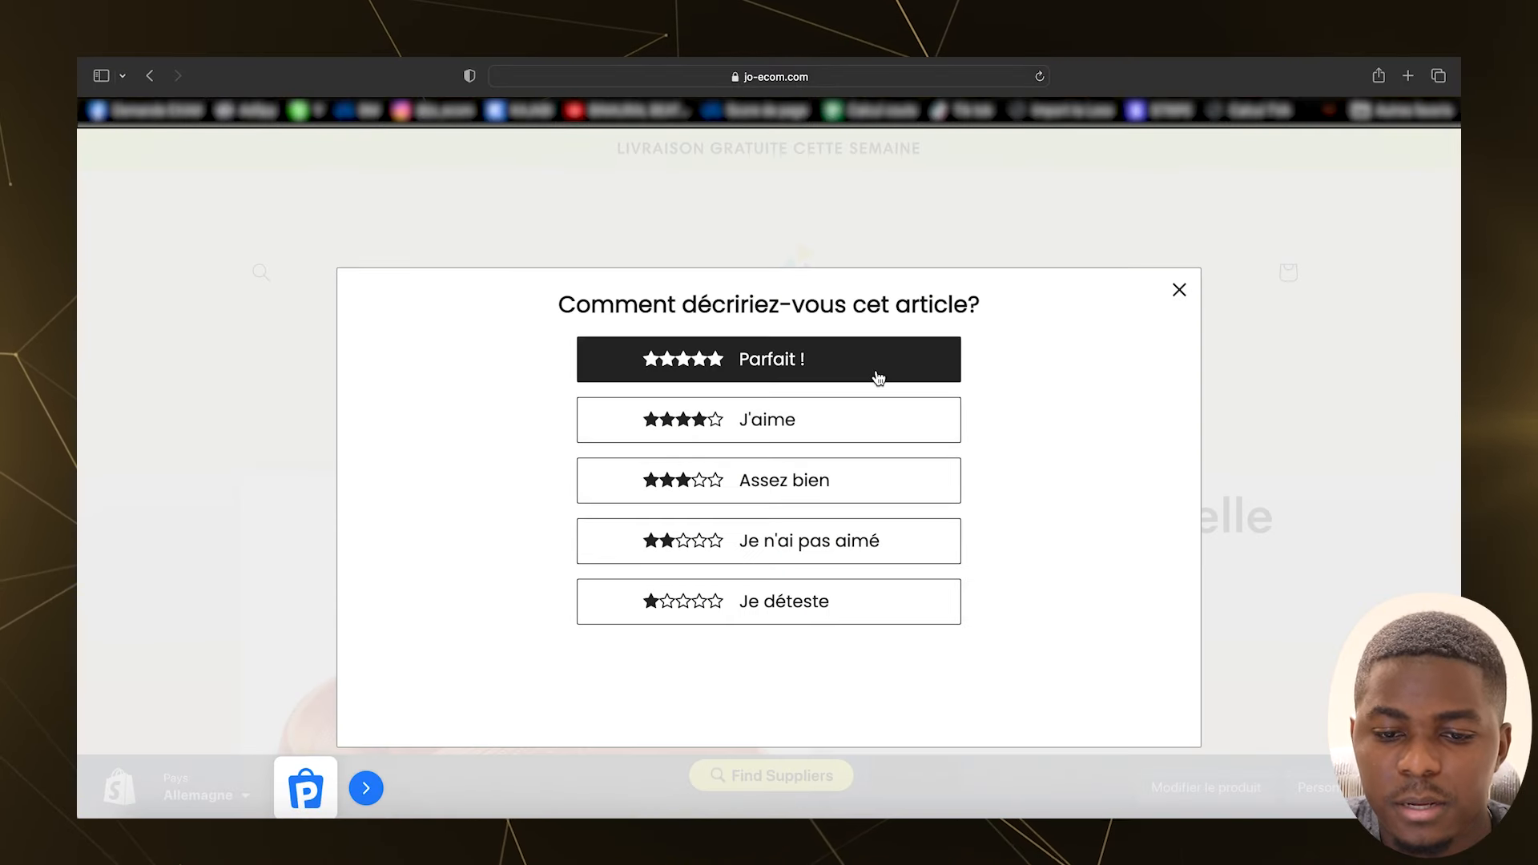
pyautogui.click(789, 417)
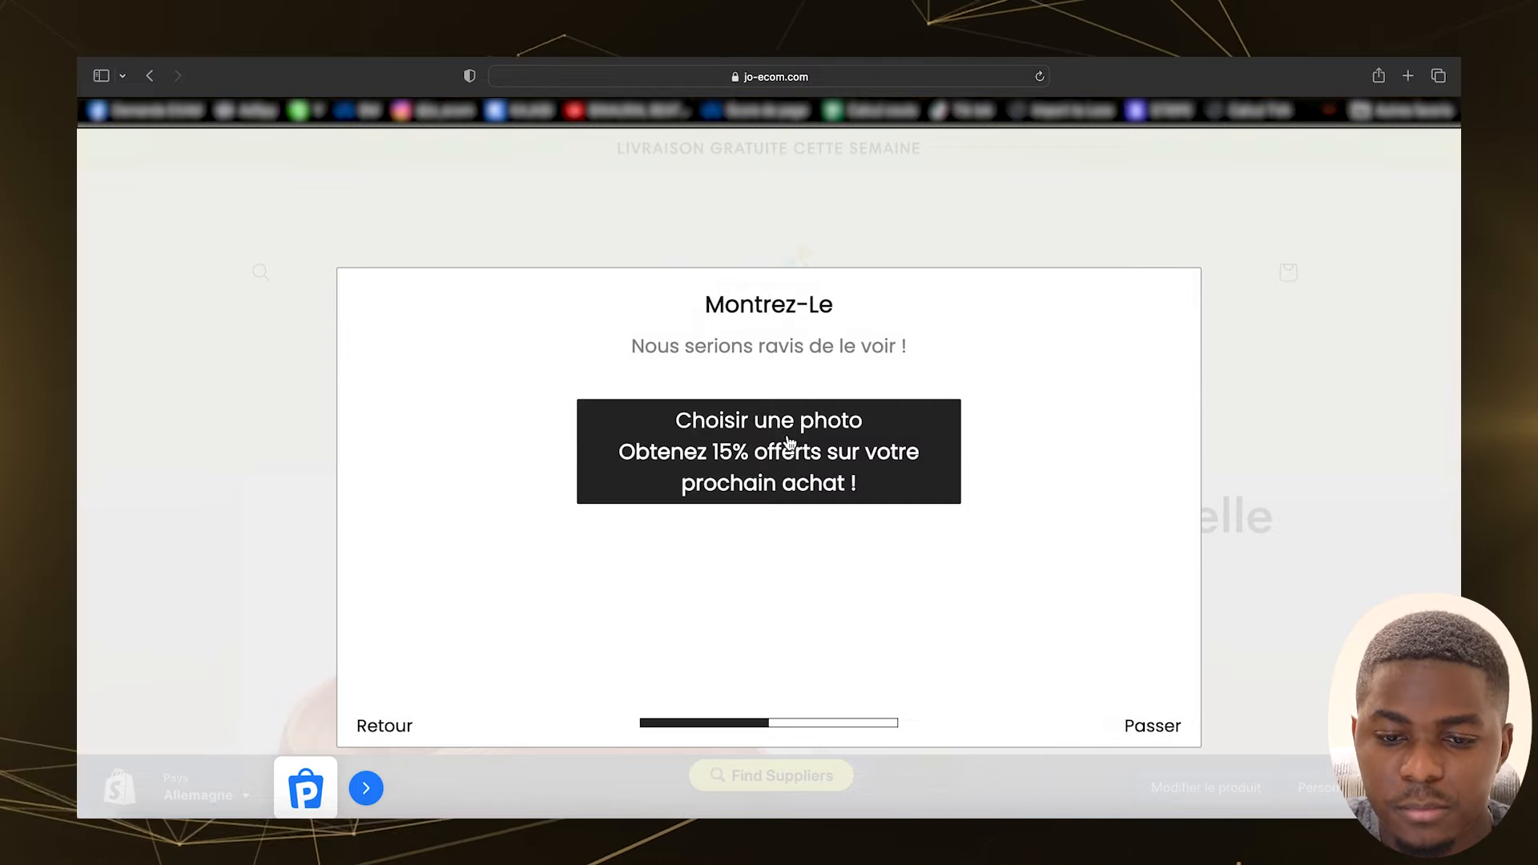
pyautogui.click(792, 481)
pyautogui.doubleClick(974, 262)
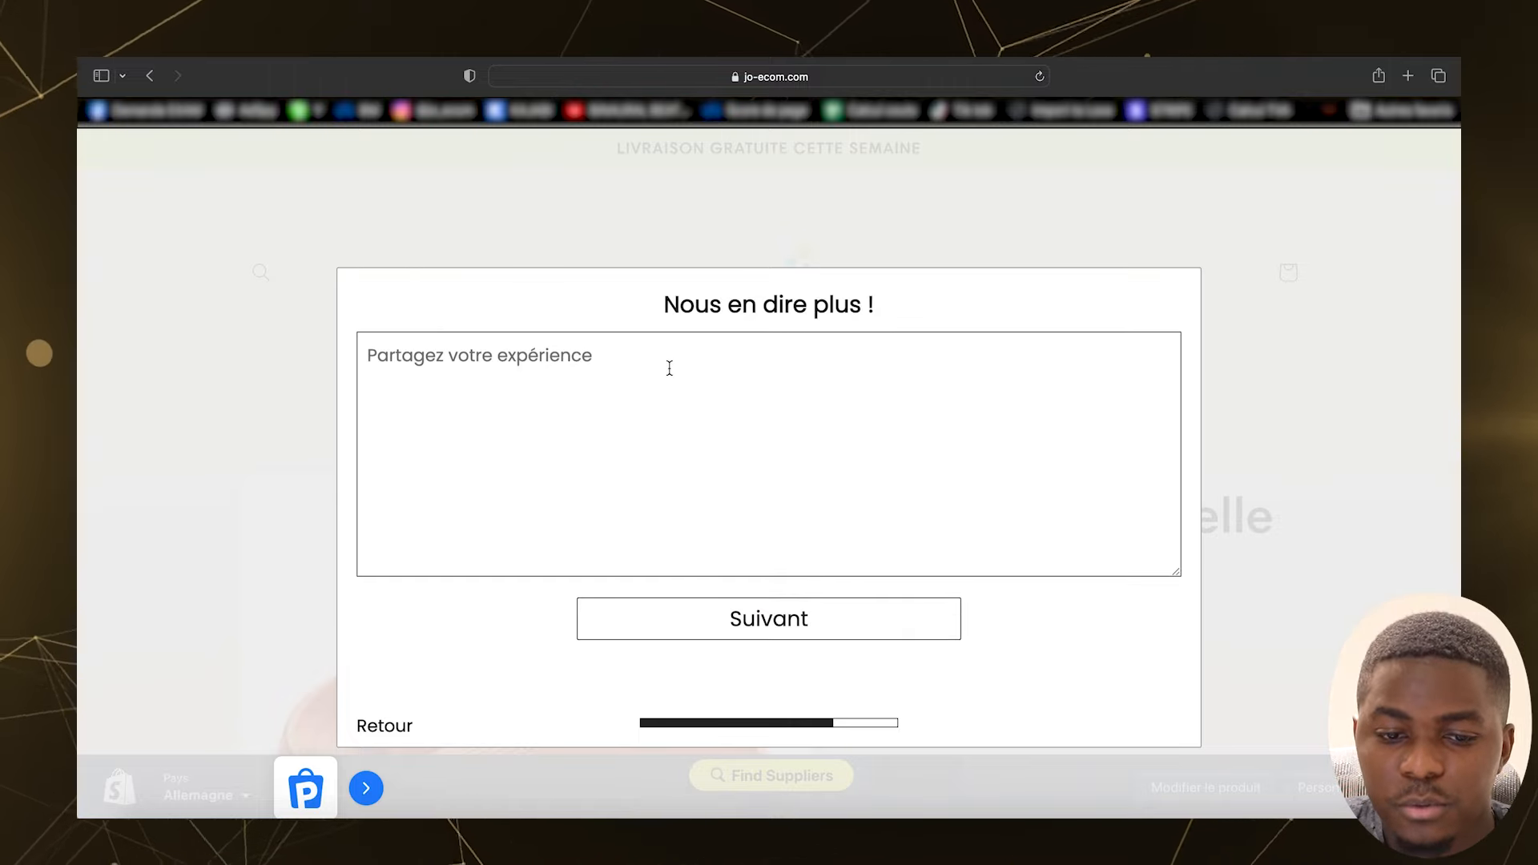
# Step: Continue past the experience text, fill in the reviewer's name and e-mail, and submit the review
pyautogui.scroll(-2, 676, 392)
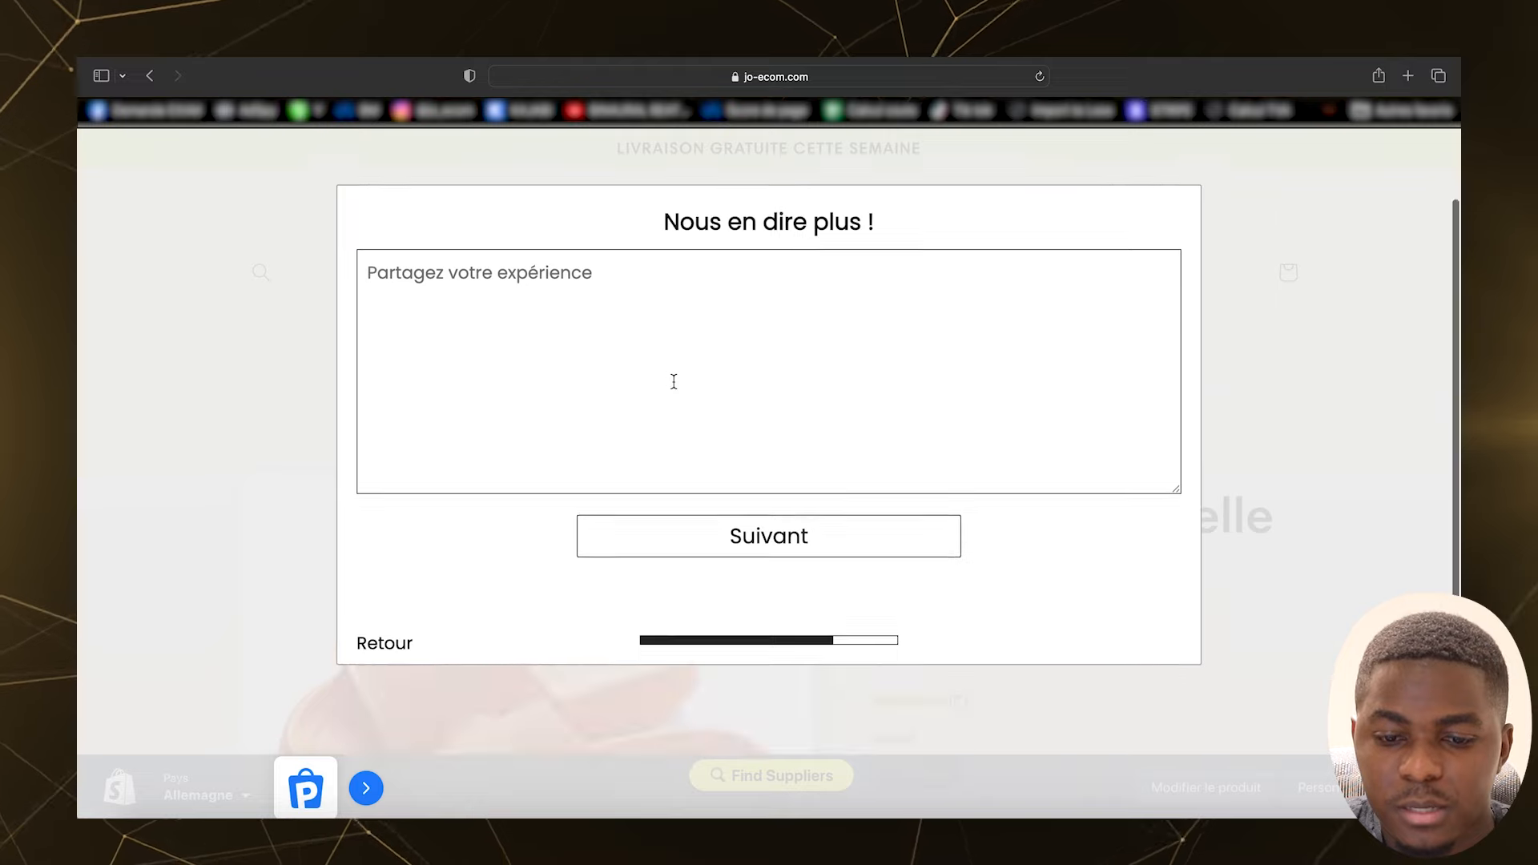
pyautogui.click(743, 523)
pyautogui.click(733, 536)
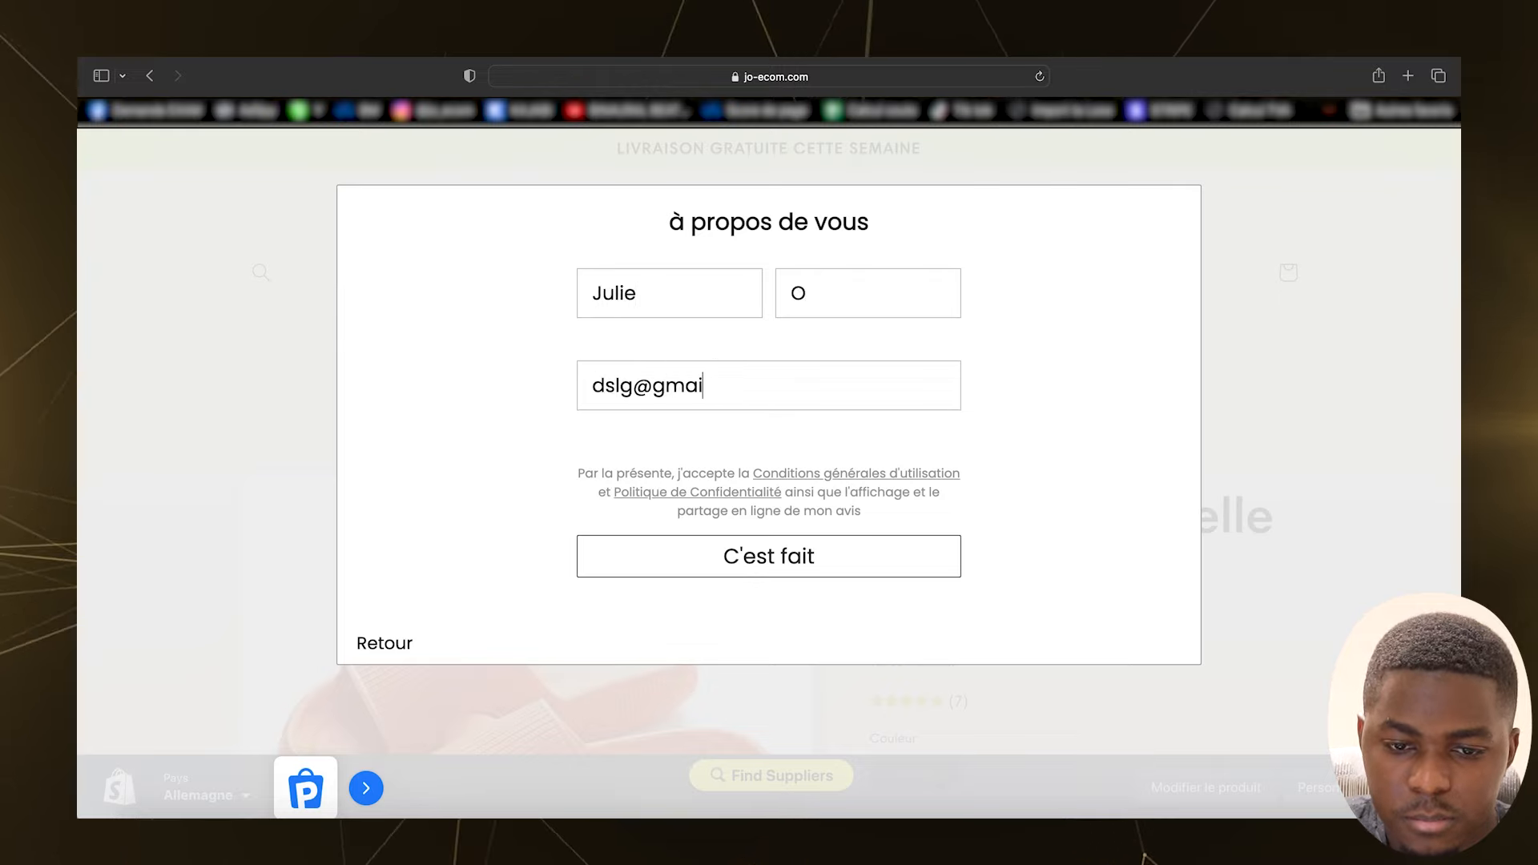
pyautogui.click(752, 551)
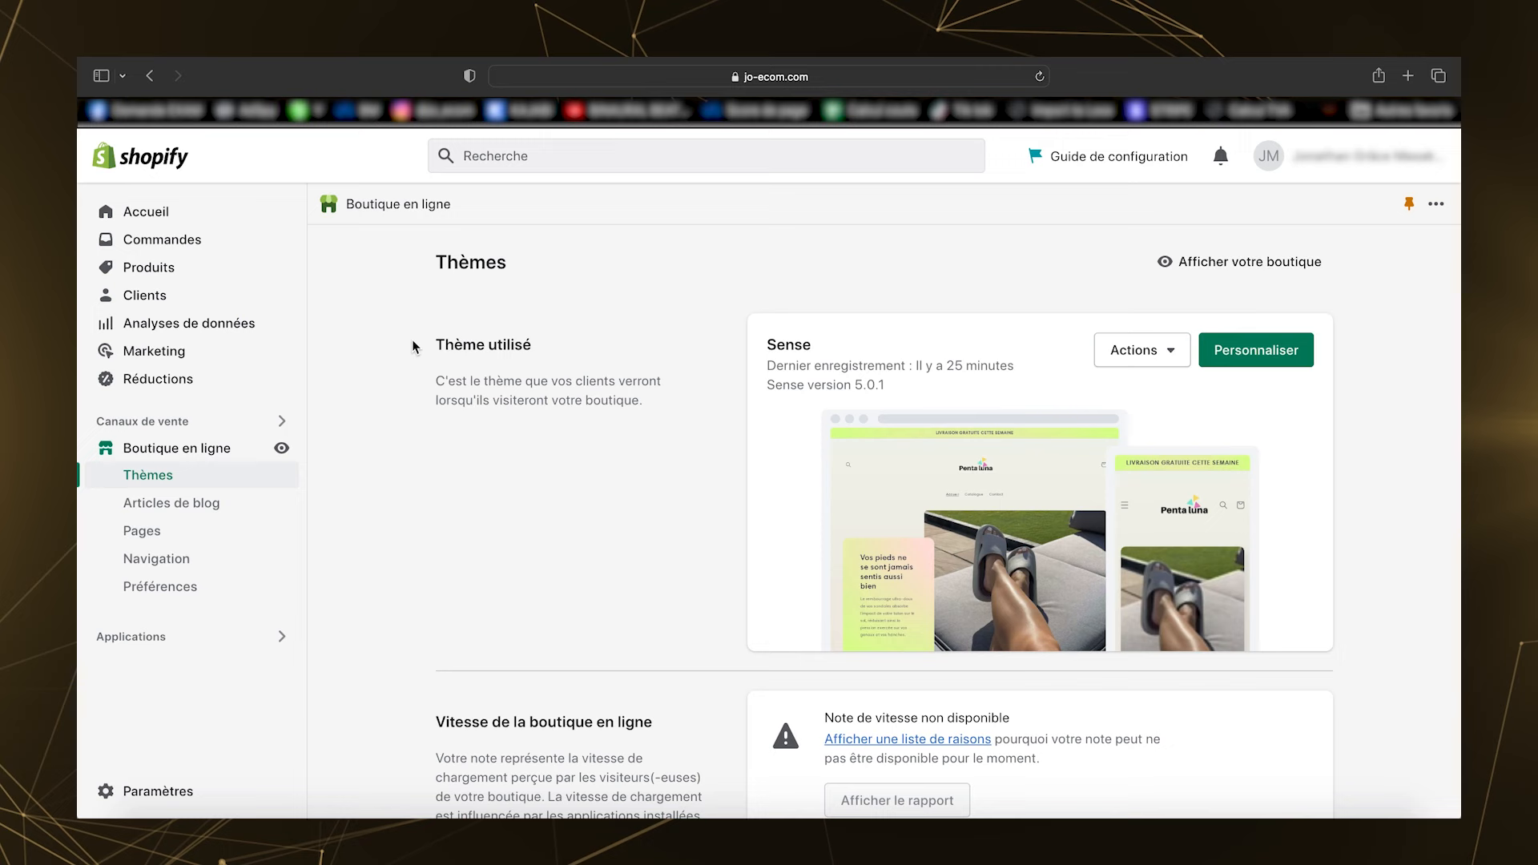
# Step: Add a "Sandales semelle épaisse" item to the store's Menu principal, linked to the product "Sandales semelle pour femmes"
pyautogui.click(241, 560)
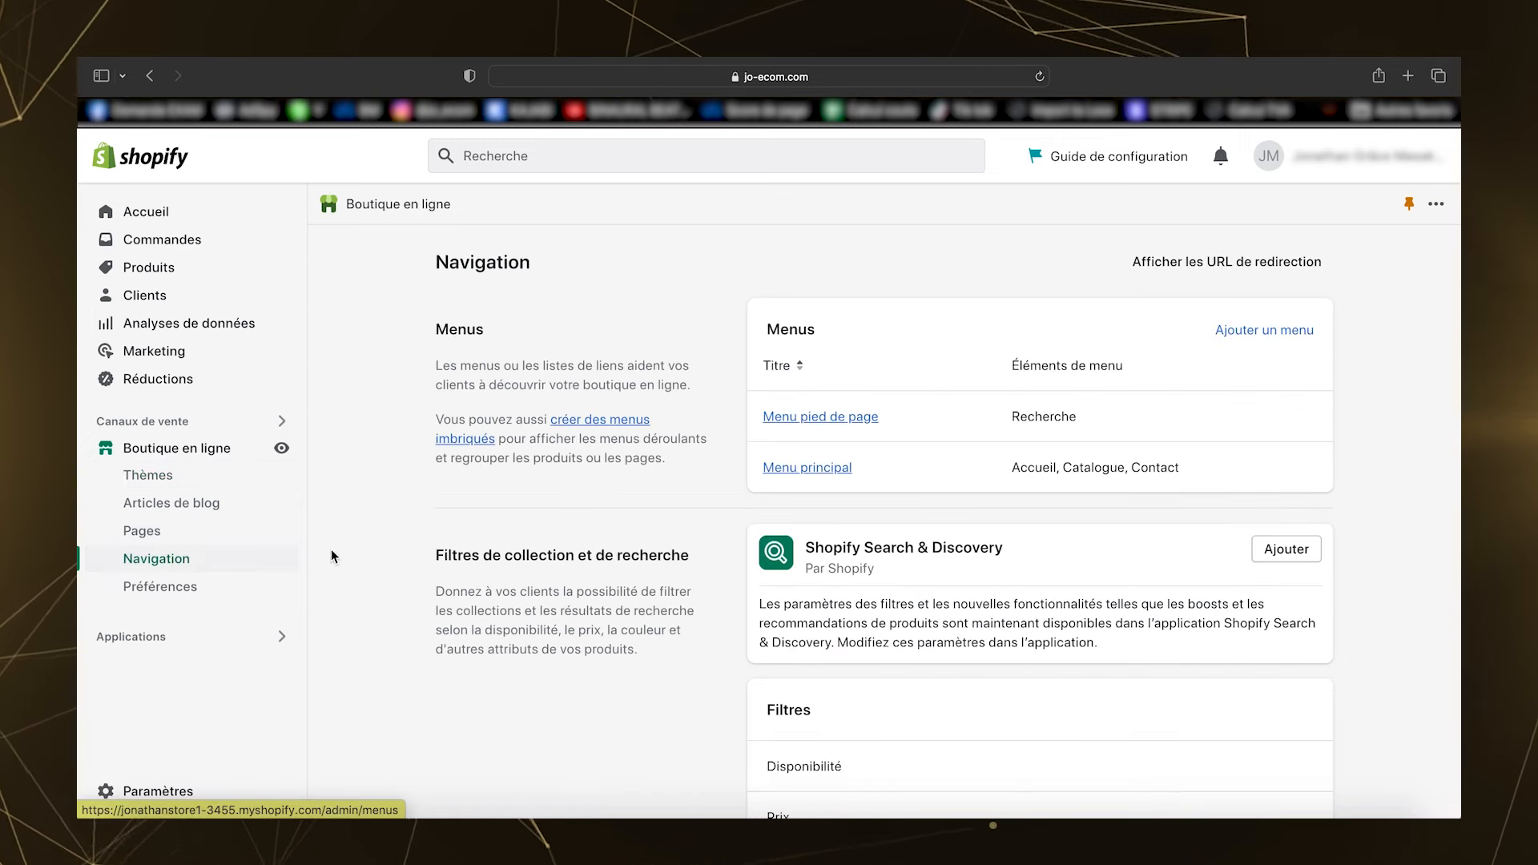
pyautogui.click(808, 467)
pyautogui.click(522, 651)
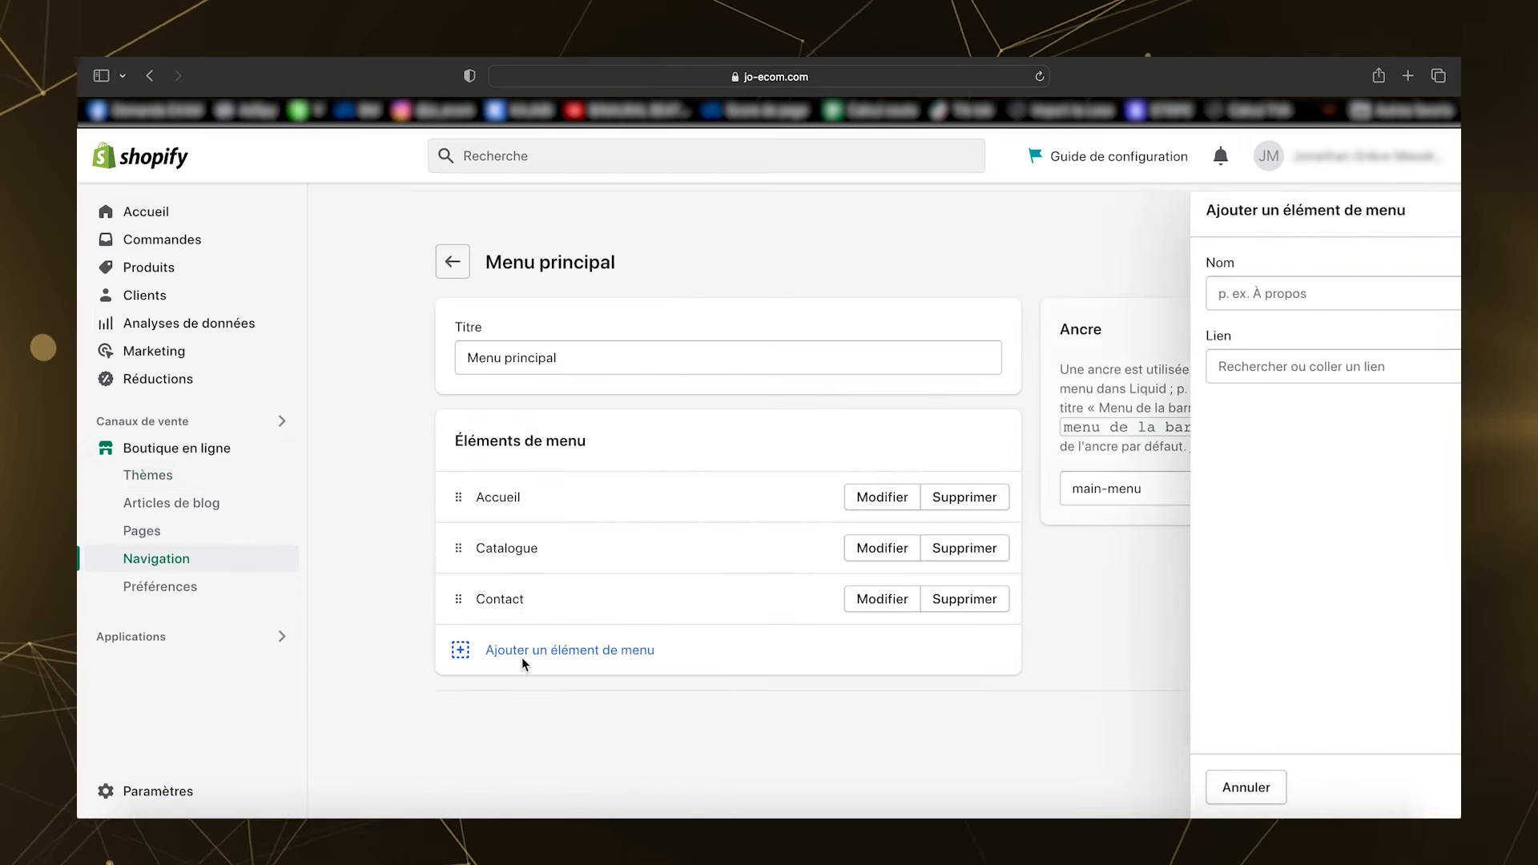
pyautogui.write('s')
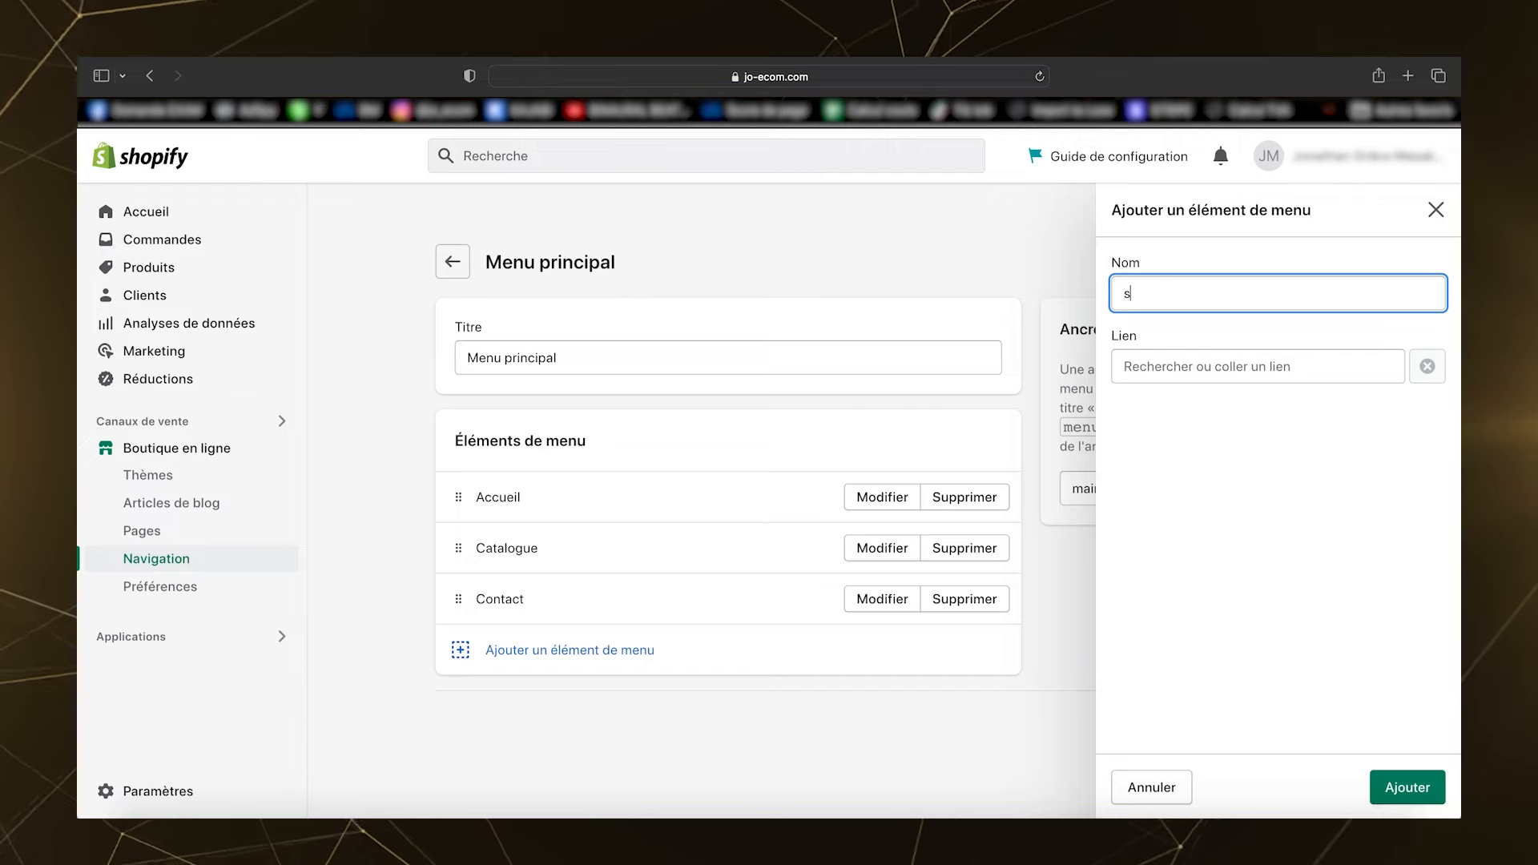
pyautogui.press('BackSpace')
pyautogui.write('Sandales semel')
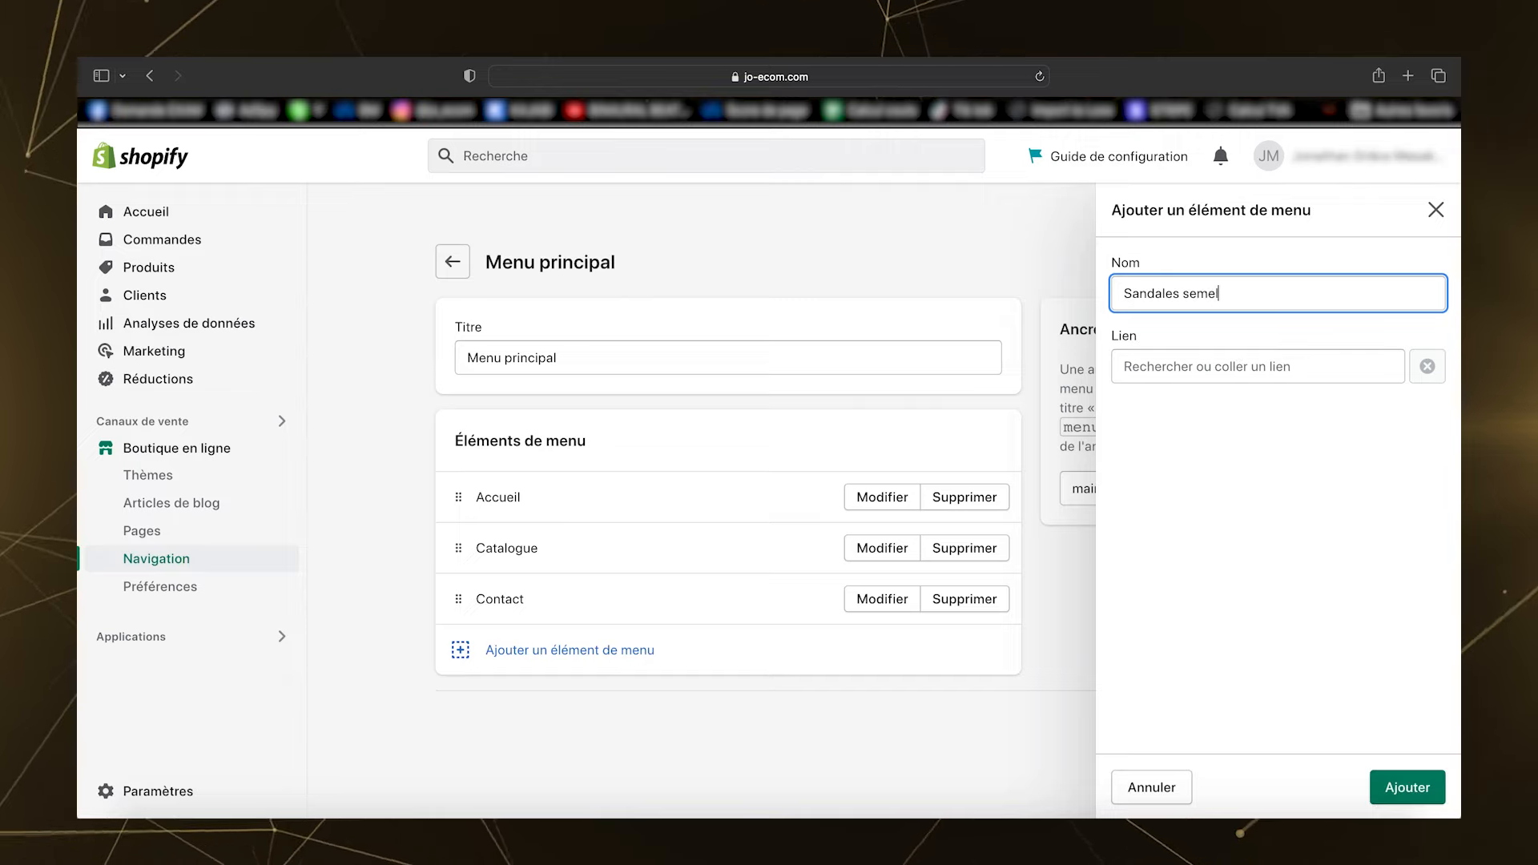
pyautogui.write('le épaisse')
pyautogui.click(1234, 366)
pyautogui.click(1171, 522)
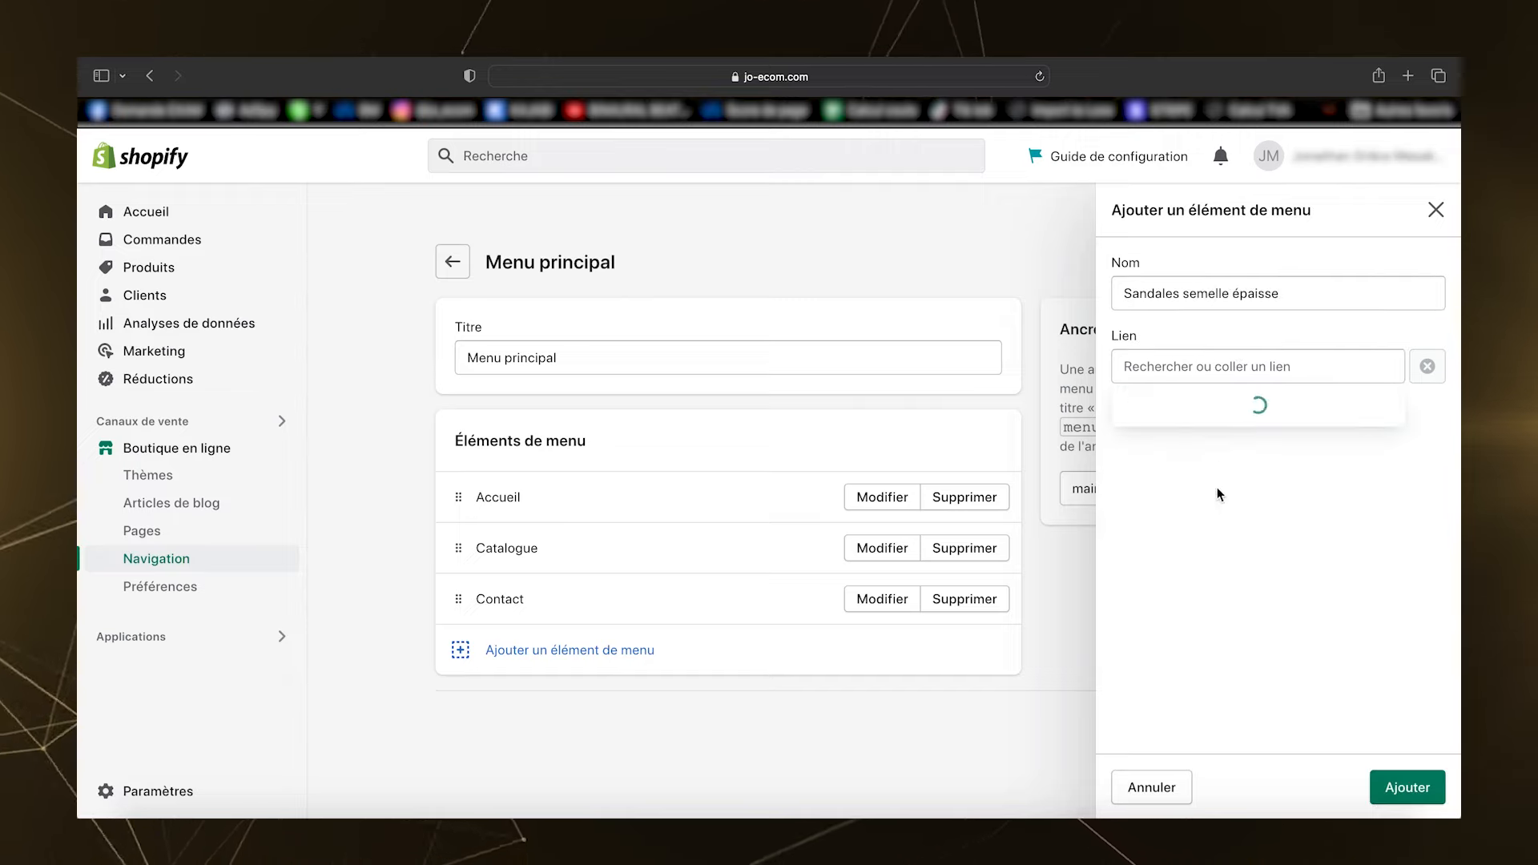
pyautogui.click(1250, 485)
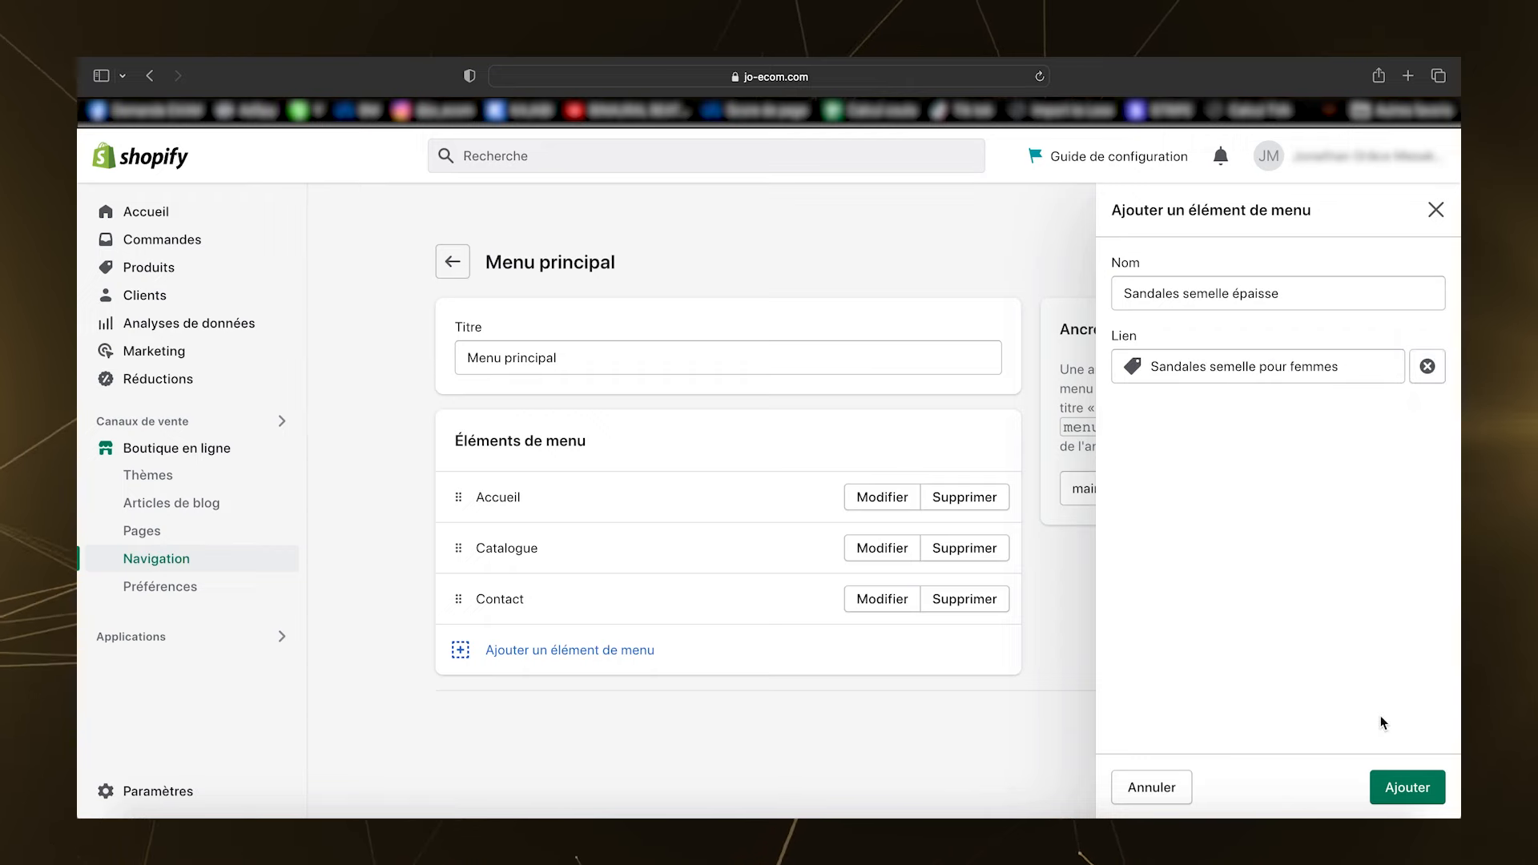
pyautogui.click(1406, 787)
# Step: Place "Sandales semelle épaisse" directly below Accueil in the main menu and delete the Catalogue and Contact items
pyautogui.moveTo(458, 657); pyautogui.dragTo(459, 560)
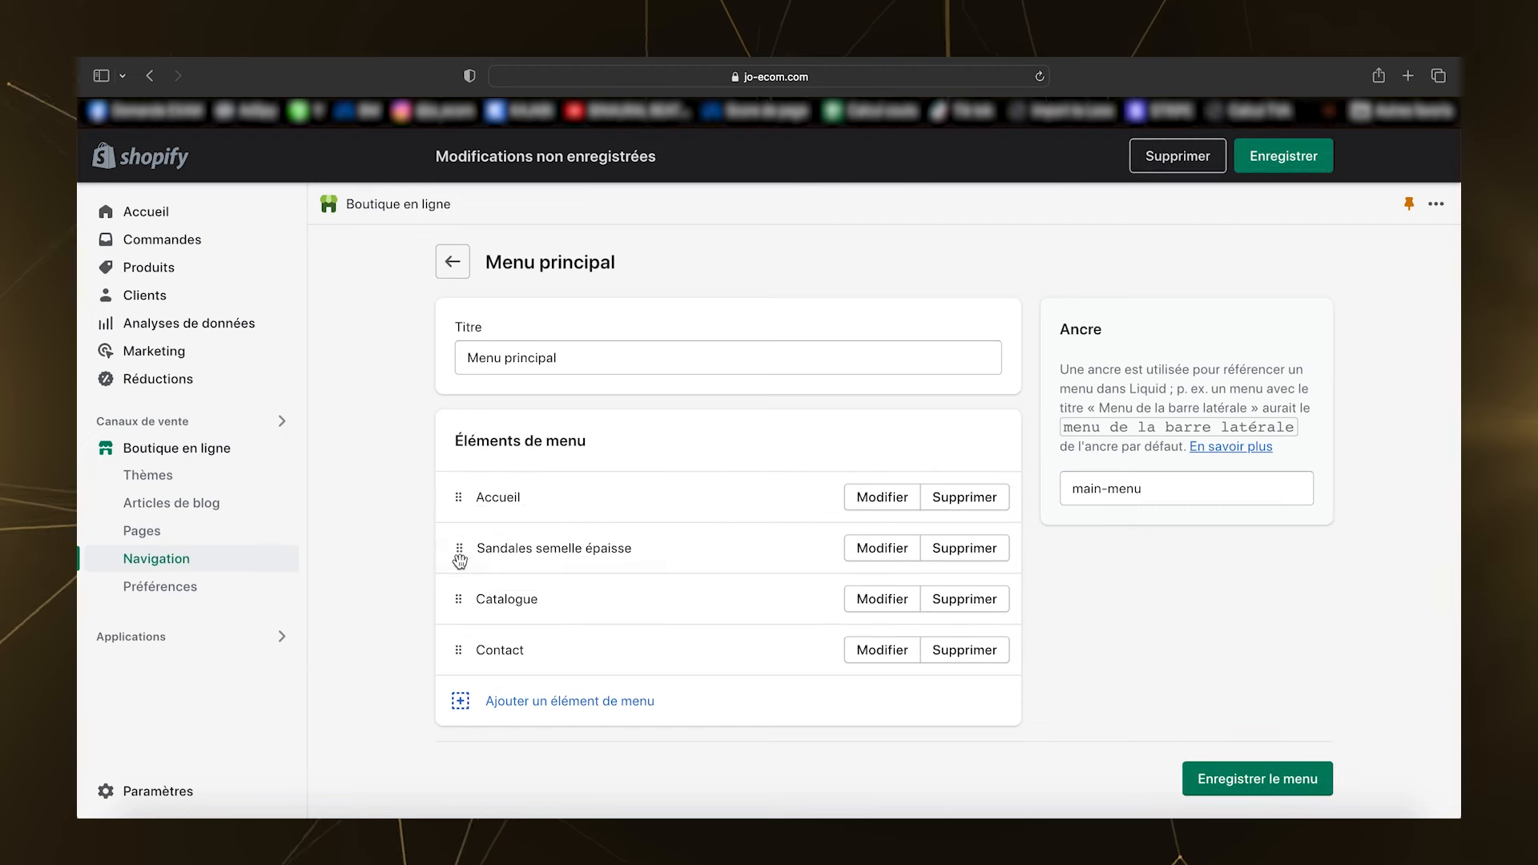
pyautogui.click(1006, 596)
pyautogui.click(997, 539)
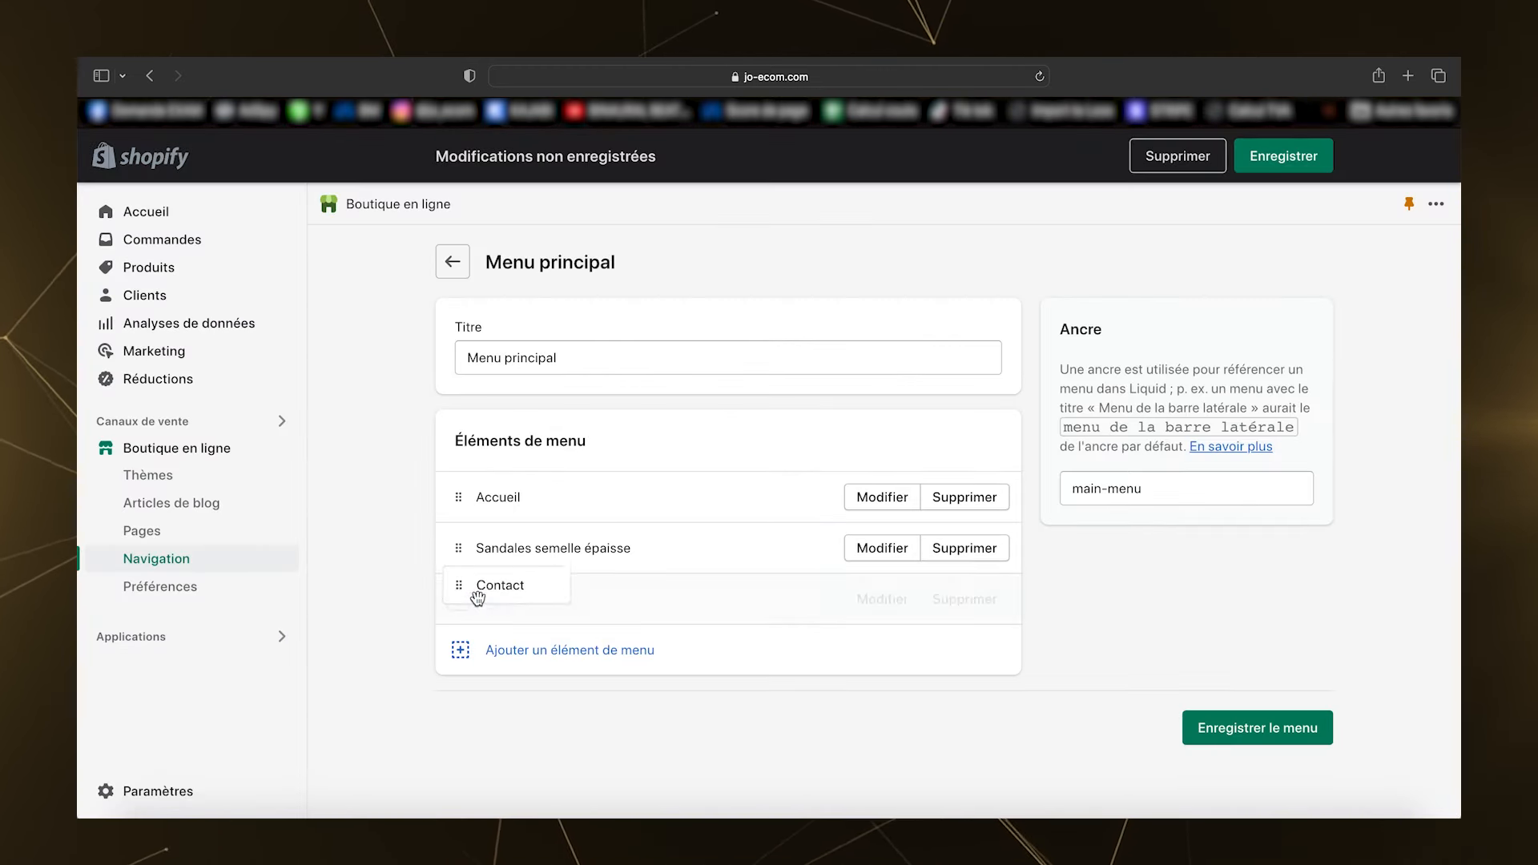
pyautogui.click(947, 605)
pyautogui.click(1002, 537)
# Step: Add a "Contact" item to the main menu, linked to the Contact page
pyautogui.click(679, 614)
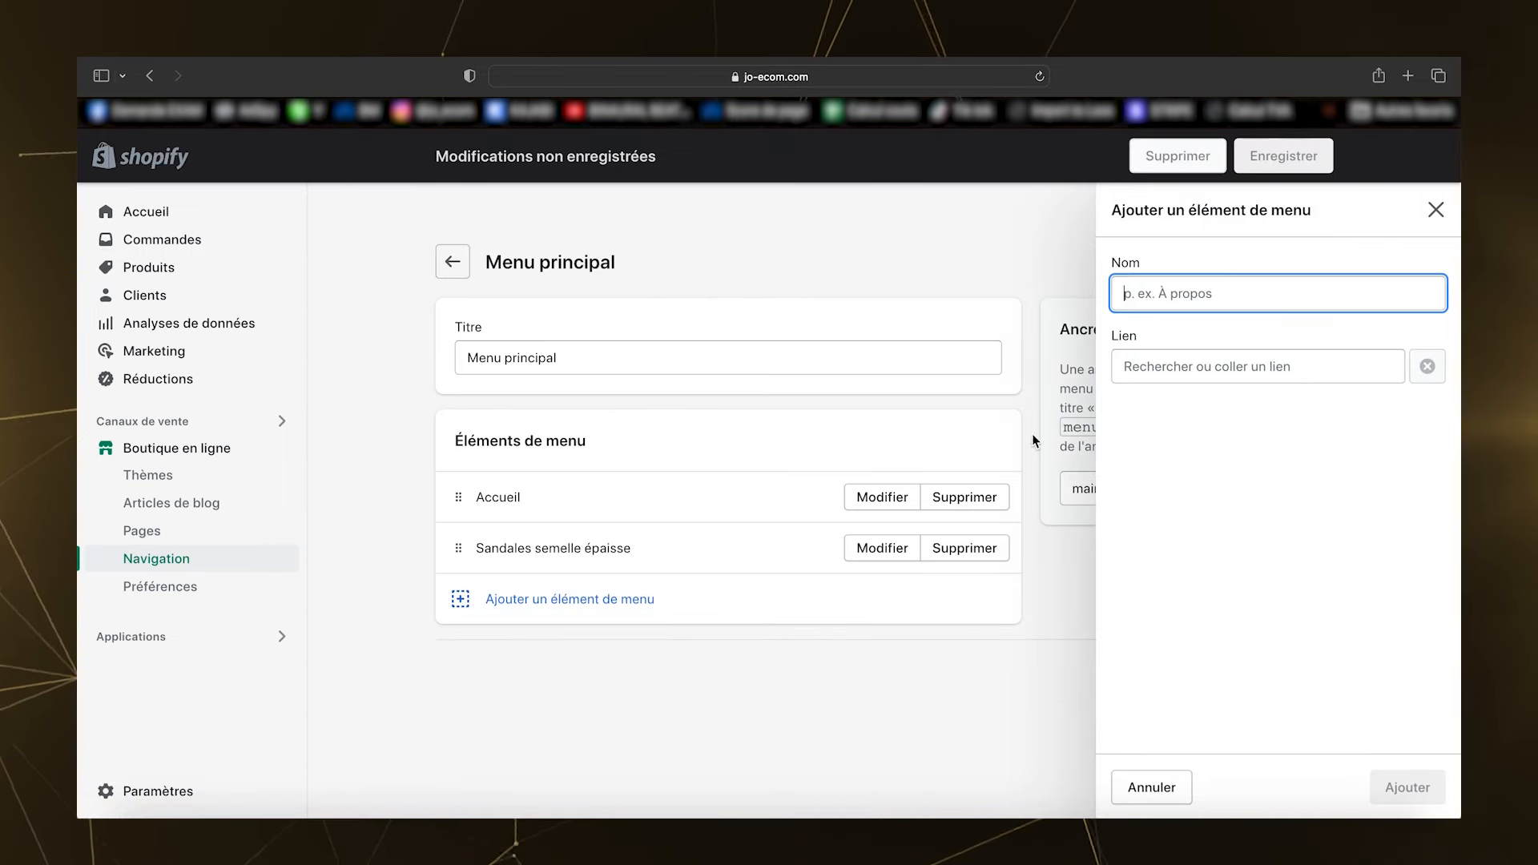
pyautogui.write('Contact')
pyautogui.click(1193, 379)
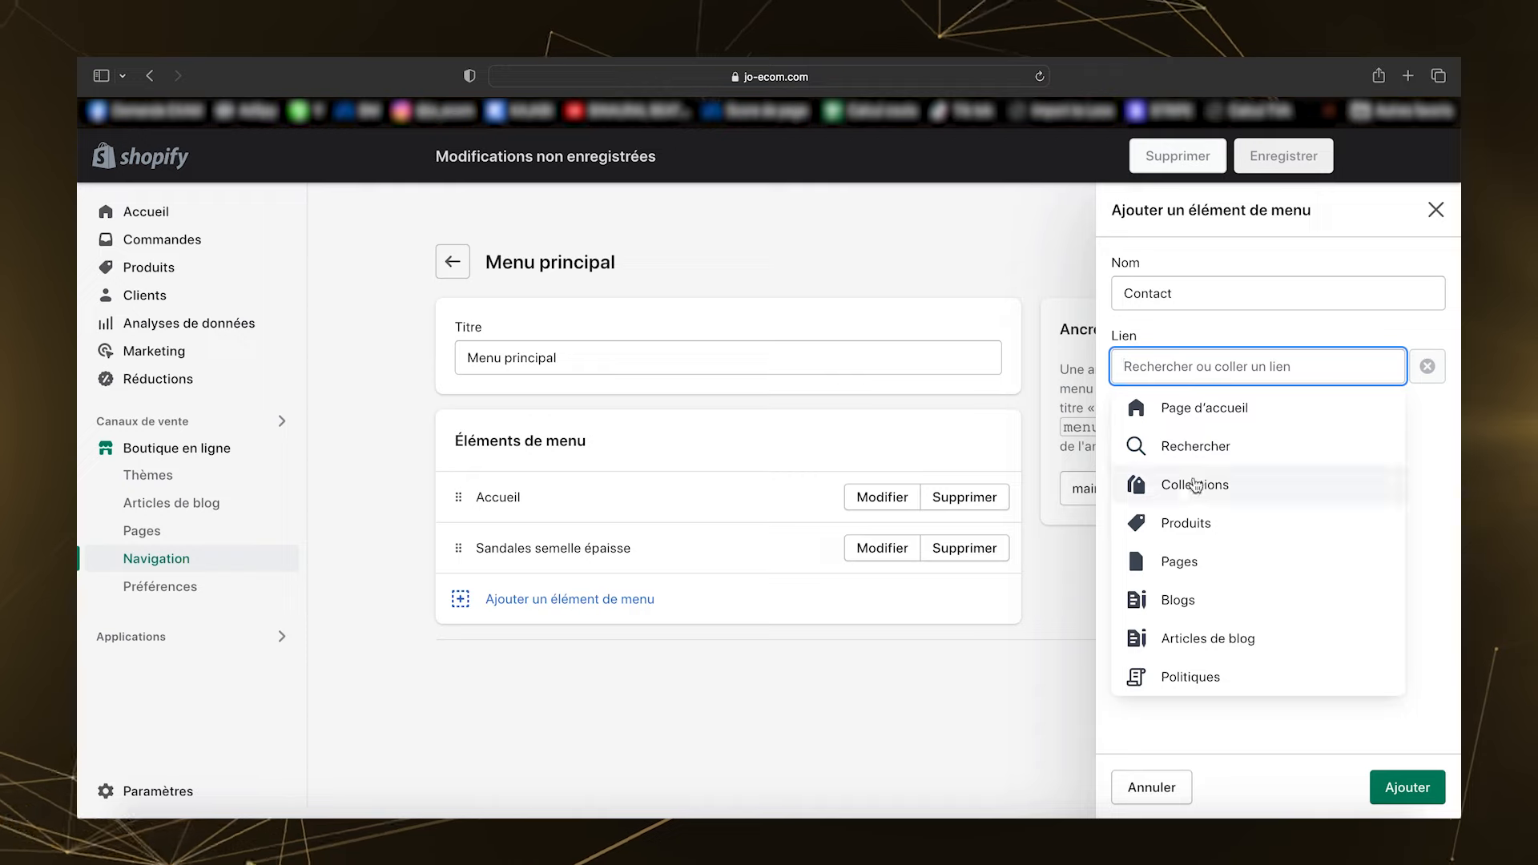
pyautogui.click(1193, 559)
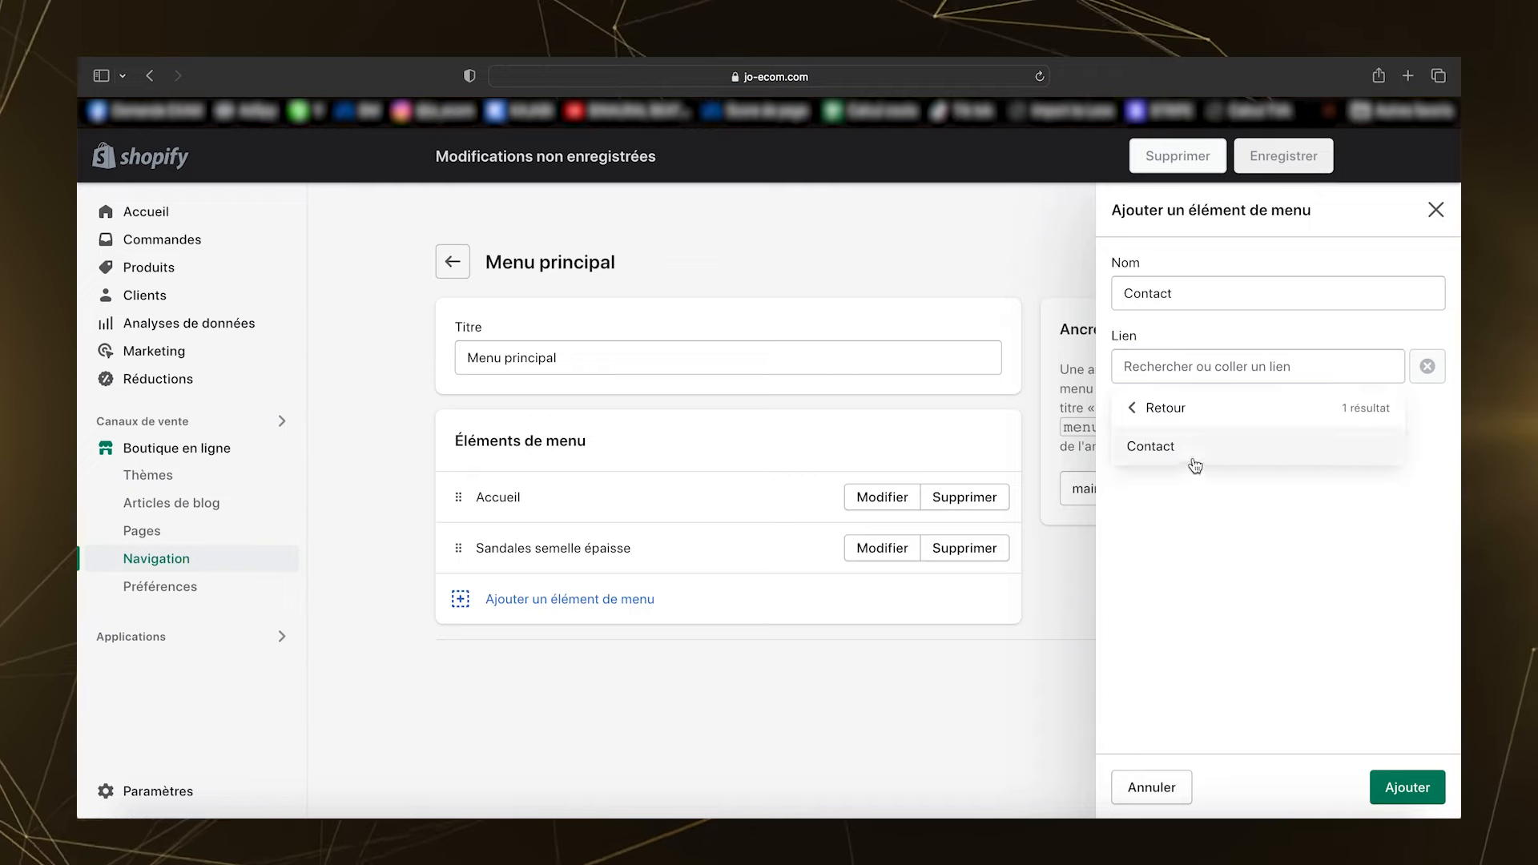
pyautogui.click(1194, 454)
pyautogui.click(1403, 785)
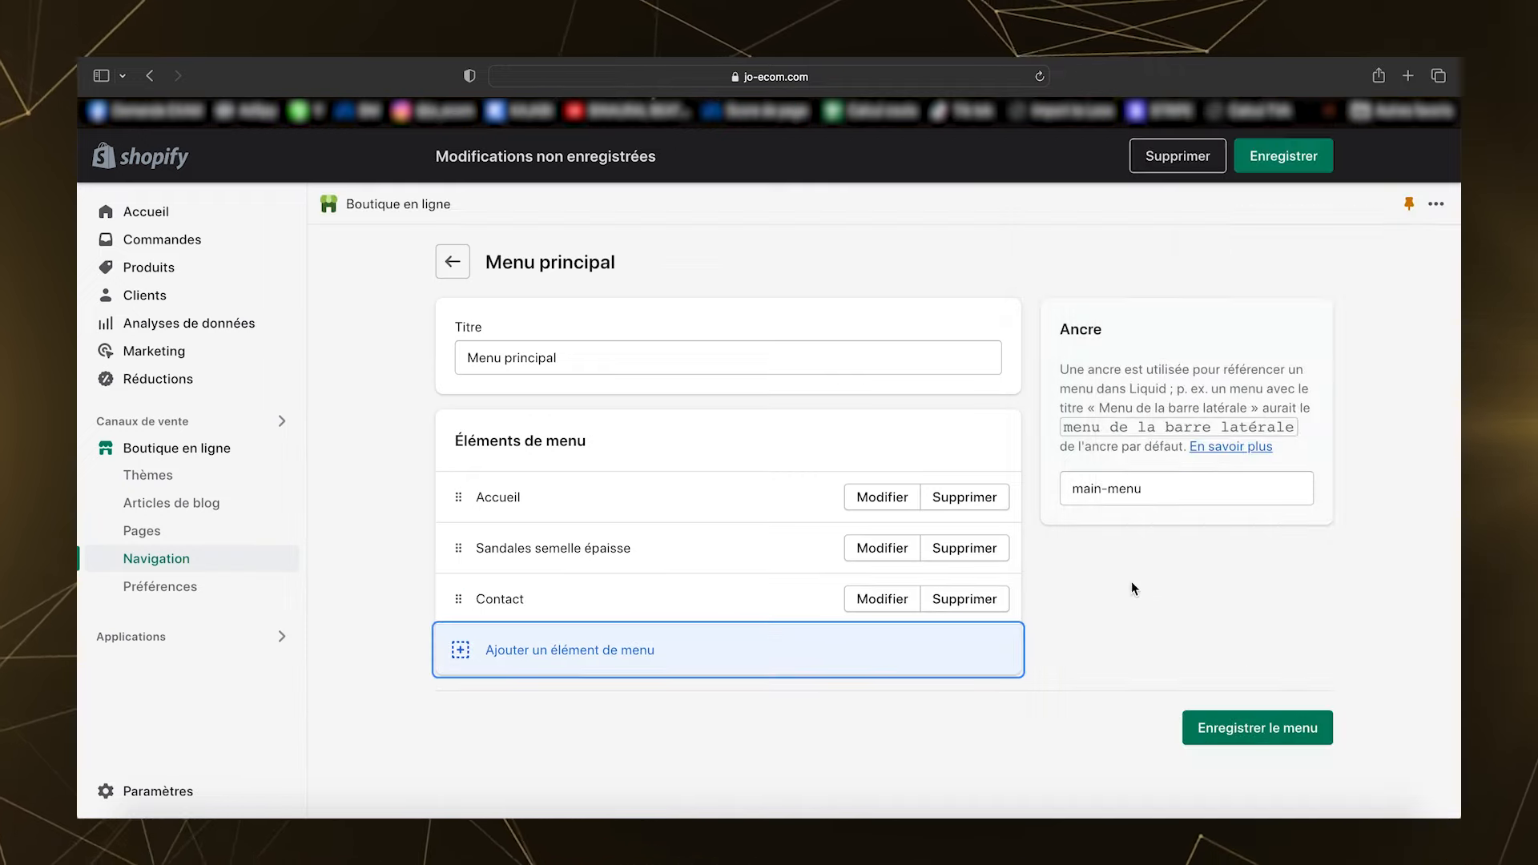
# Step: Add a "Notre histoire" item to the main menu, linked to the first listed blog, and save the menu
pyautogui.click(540, 651)
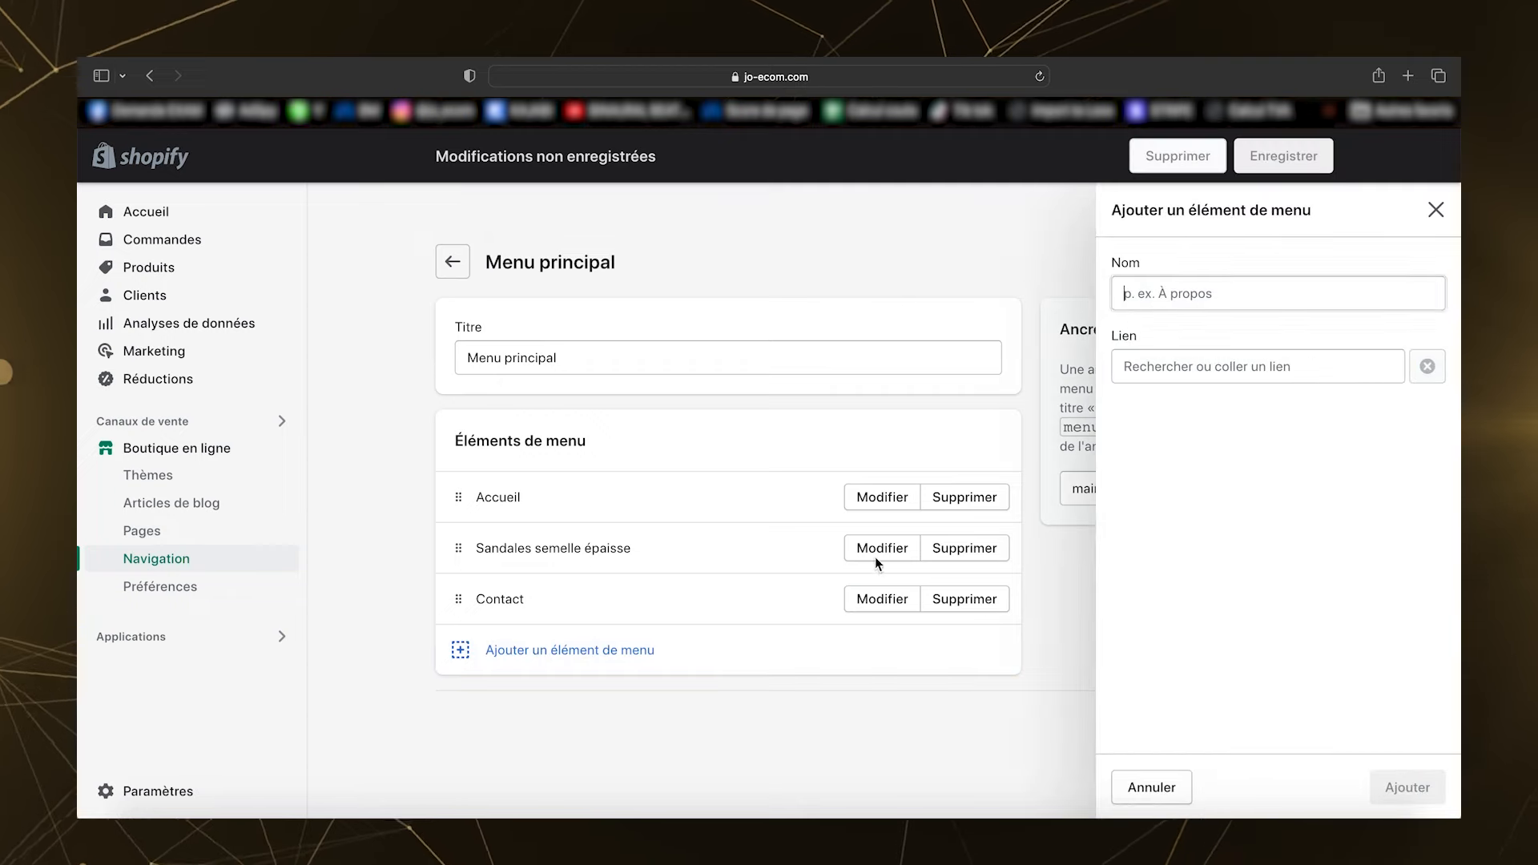
pyautogui.write('A propos')
pyautogui.tripleClick(1205, 305)
pyautogui.write('Notre histoire')
pyautogui.press('Tab')
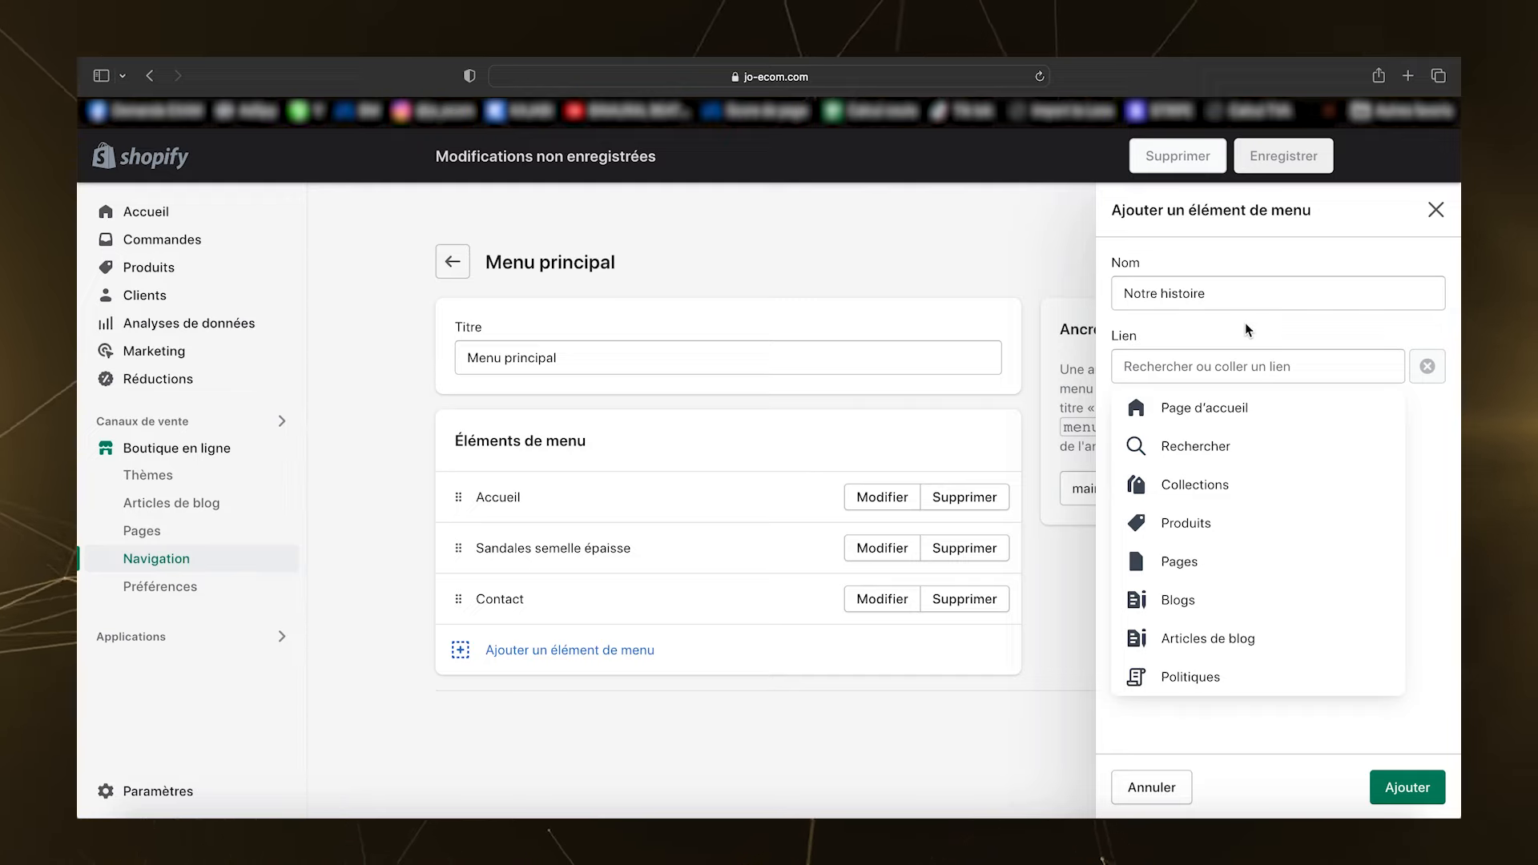
pyautogui.click(1208, 597)
pyautogui.click(1202, 444)
pyautogui.click(1407, 786)
pyautogui.click(1283, 158)
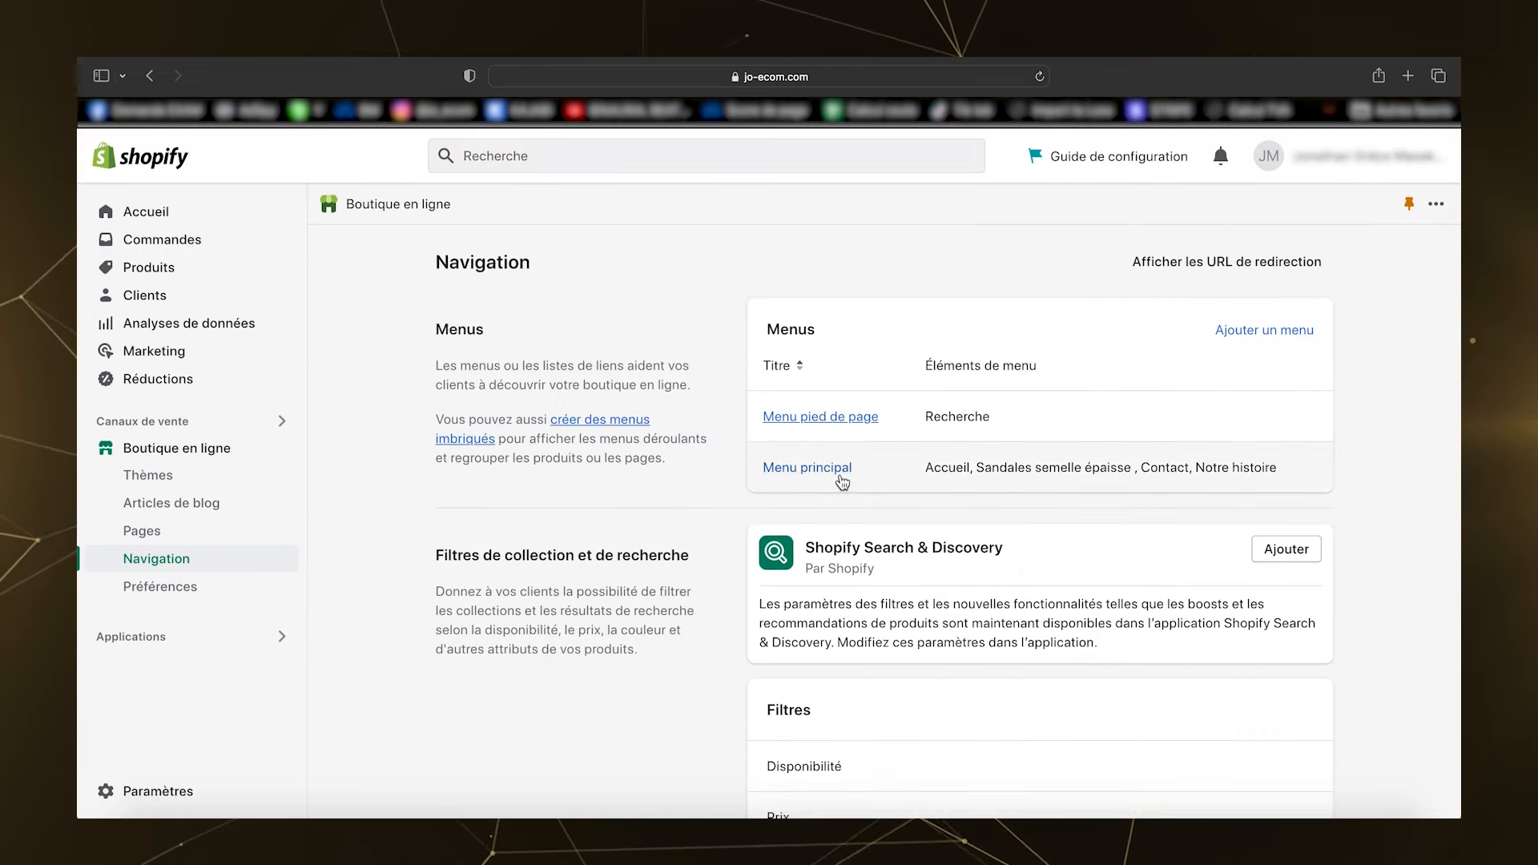
pyautogui.click(833, 435)
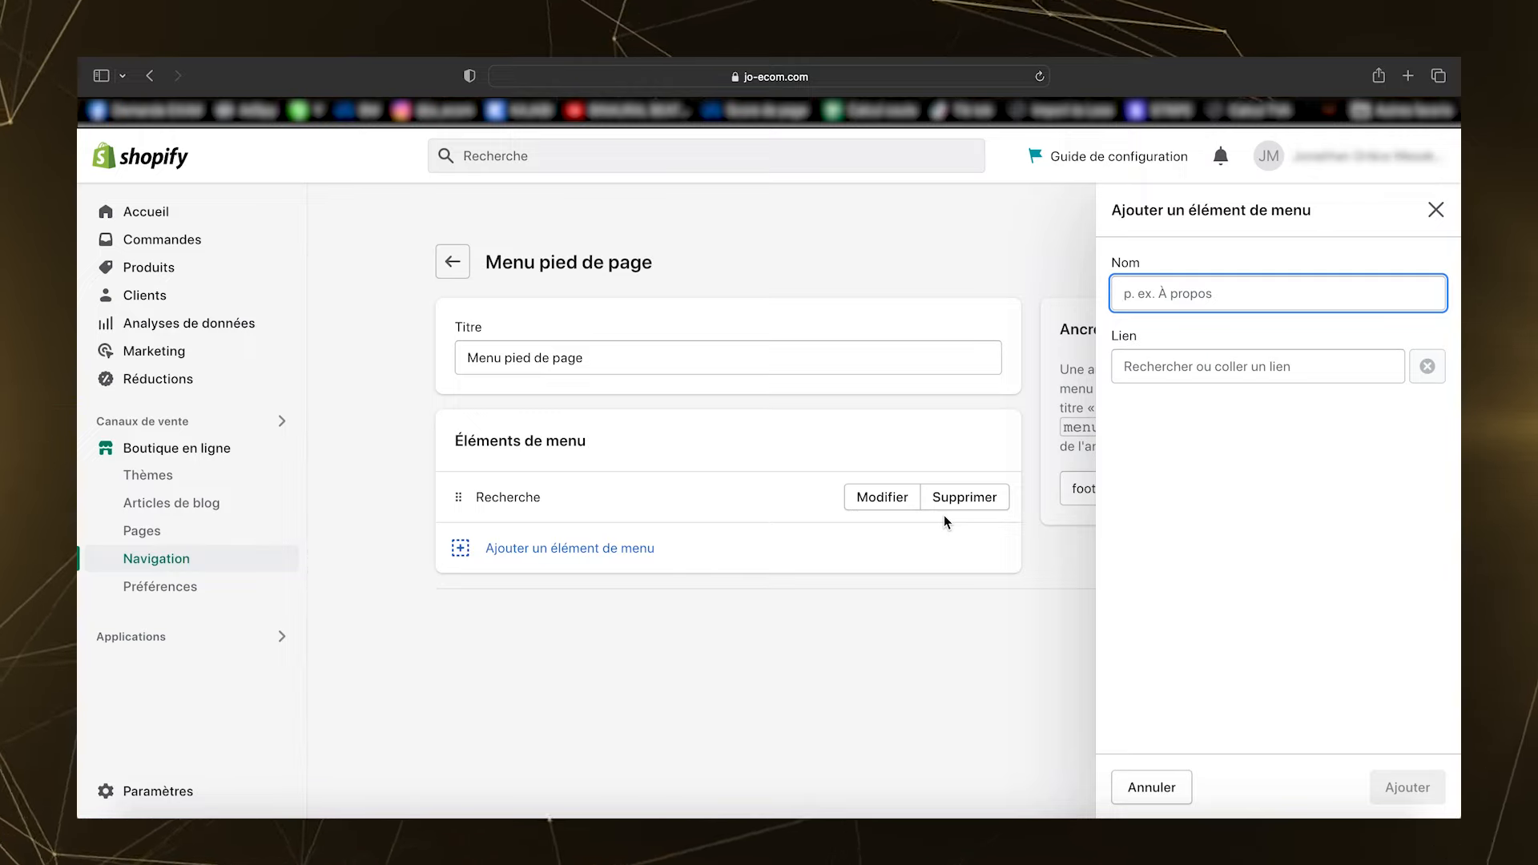
pyautogui.write('cg')
pyautogui.click(1218, 376)
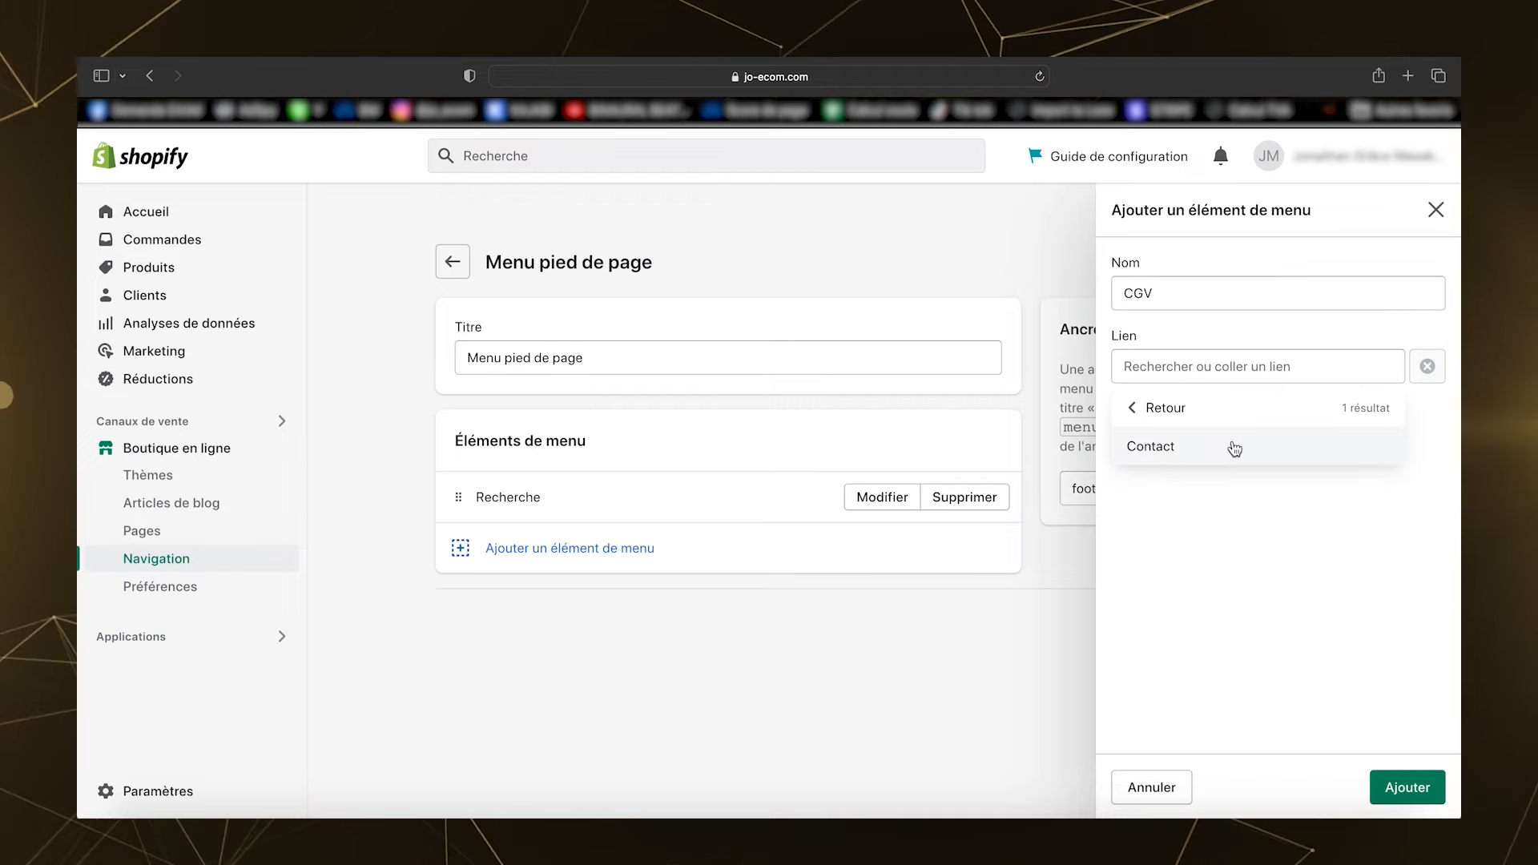
pyautogui.click(1154, 410)
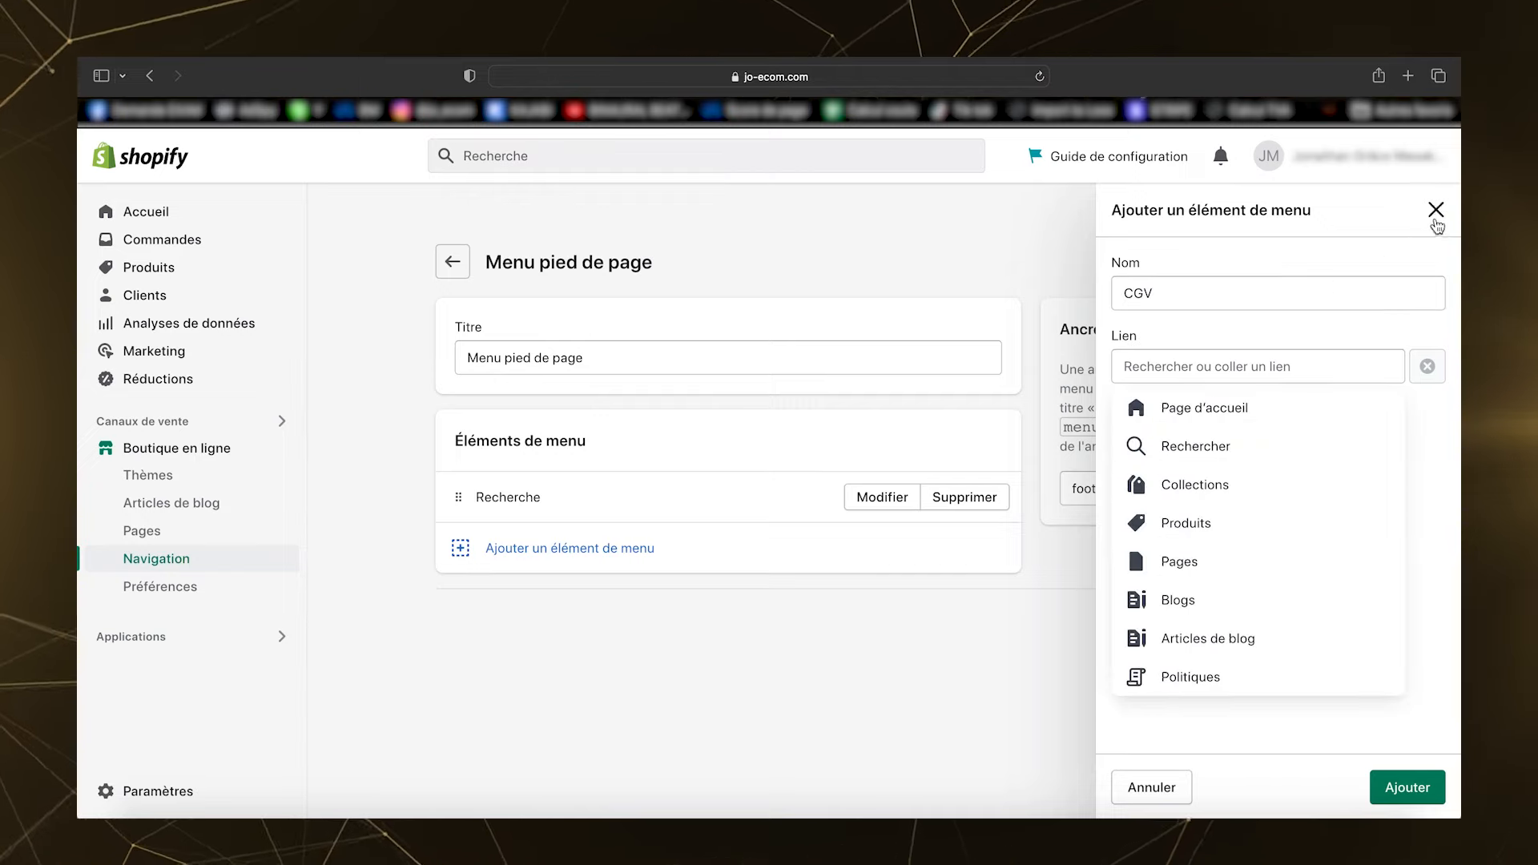
pyautogui.click(1435, 211)
# Step: Start a new page in the online store and title it "CGV"
pyautogui.click(256, 532)
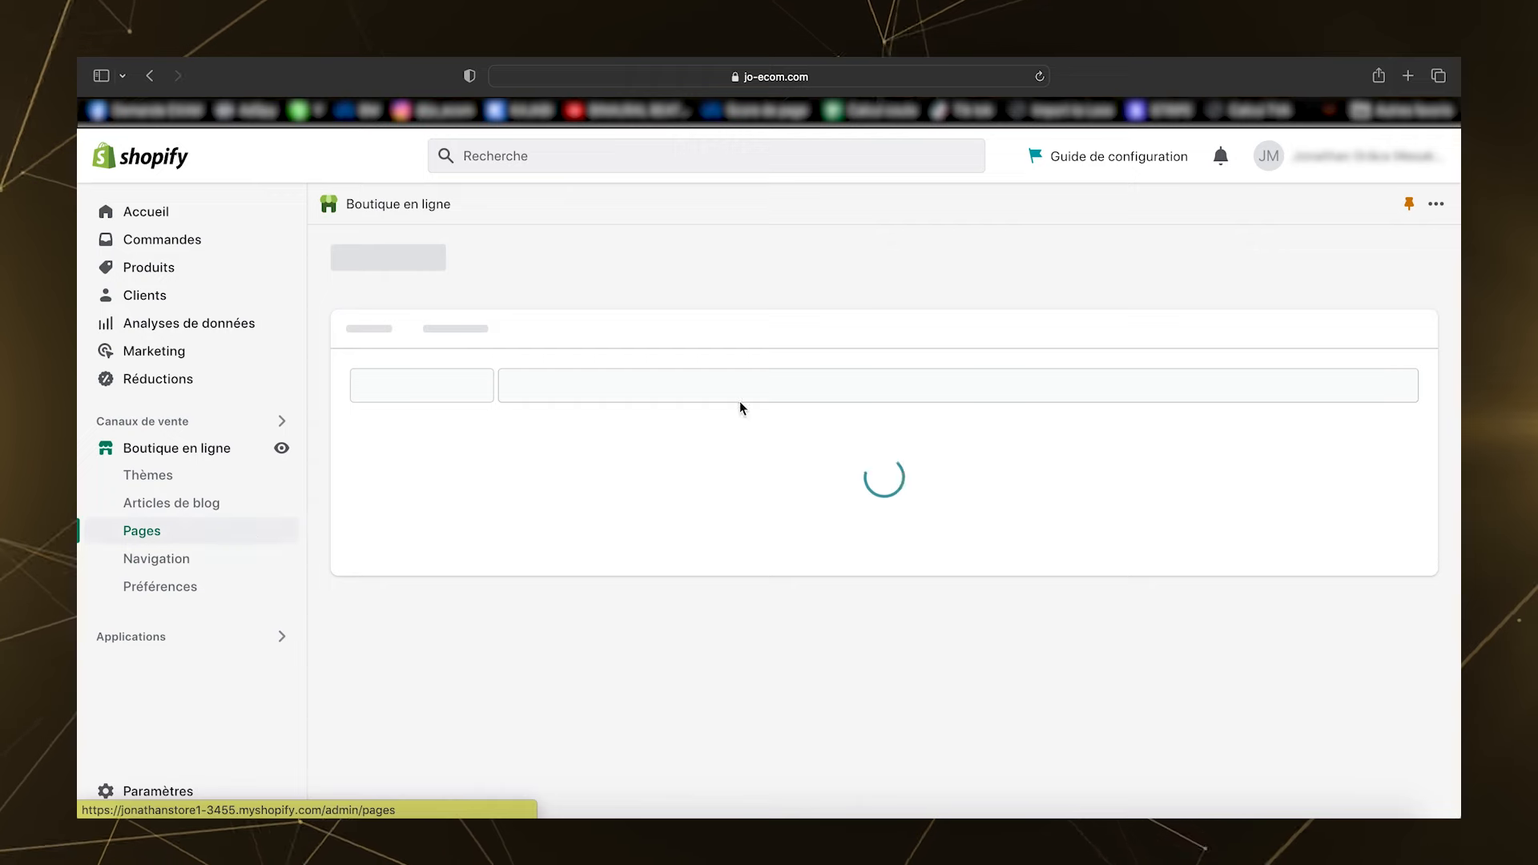
pyautogui.click(1333, 272)
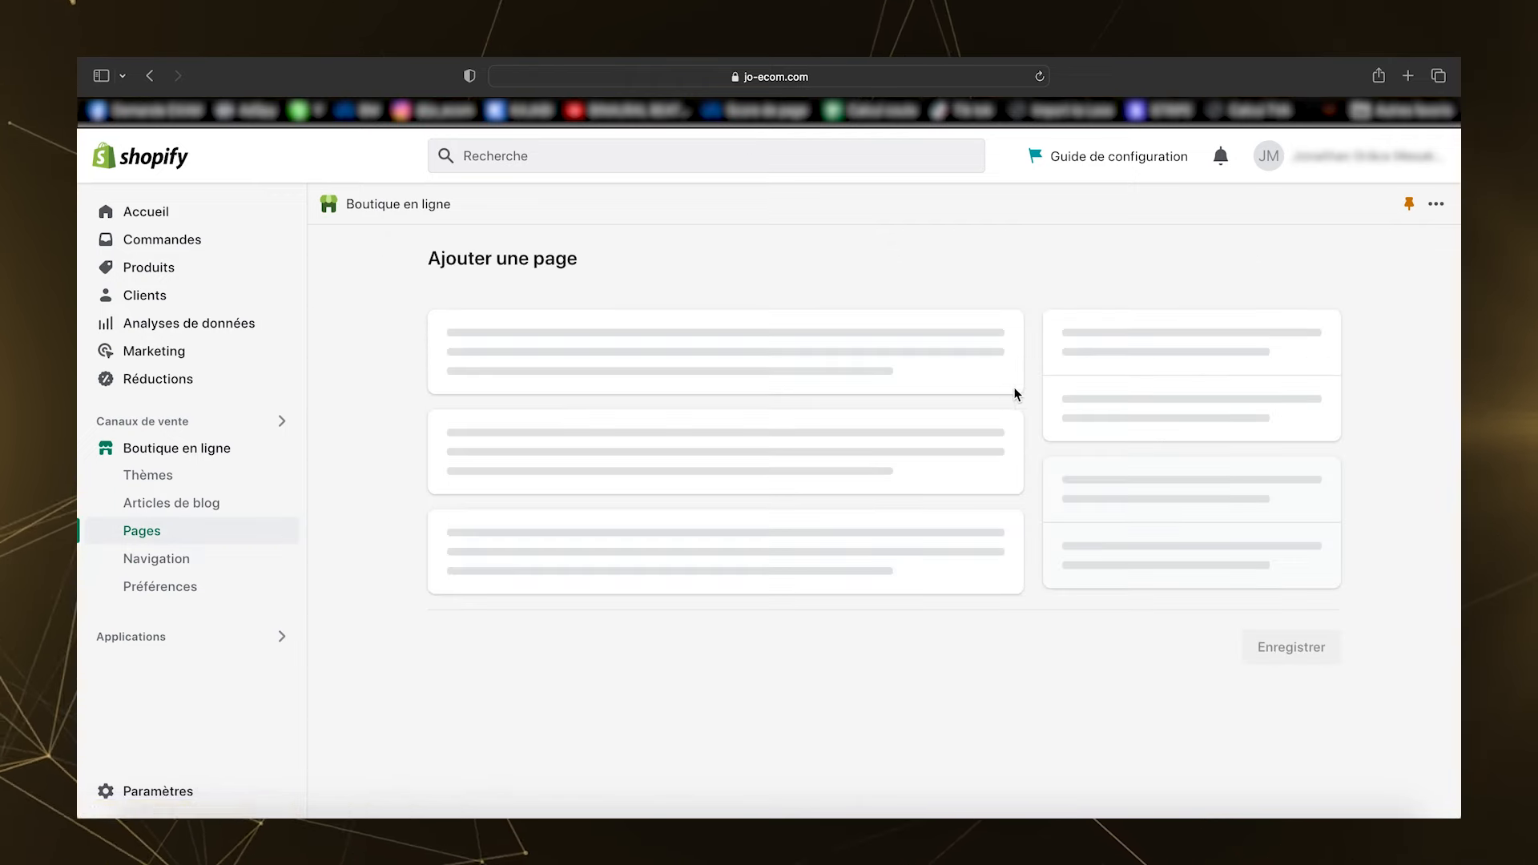
pyautogui.write('C')
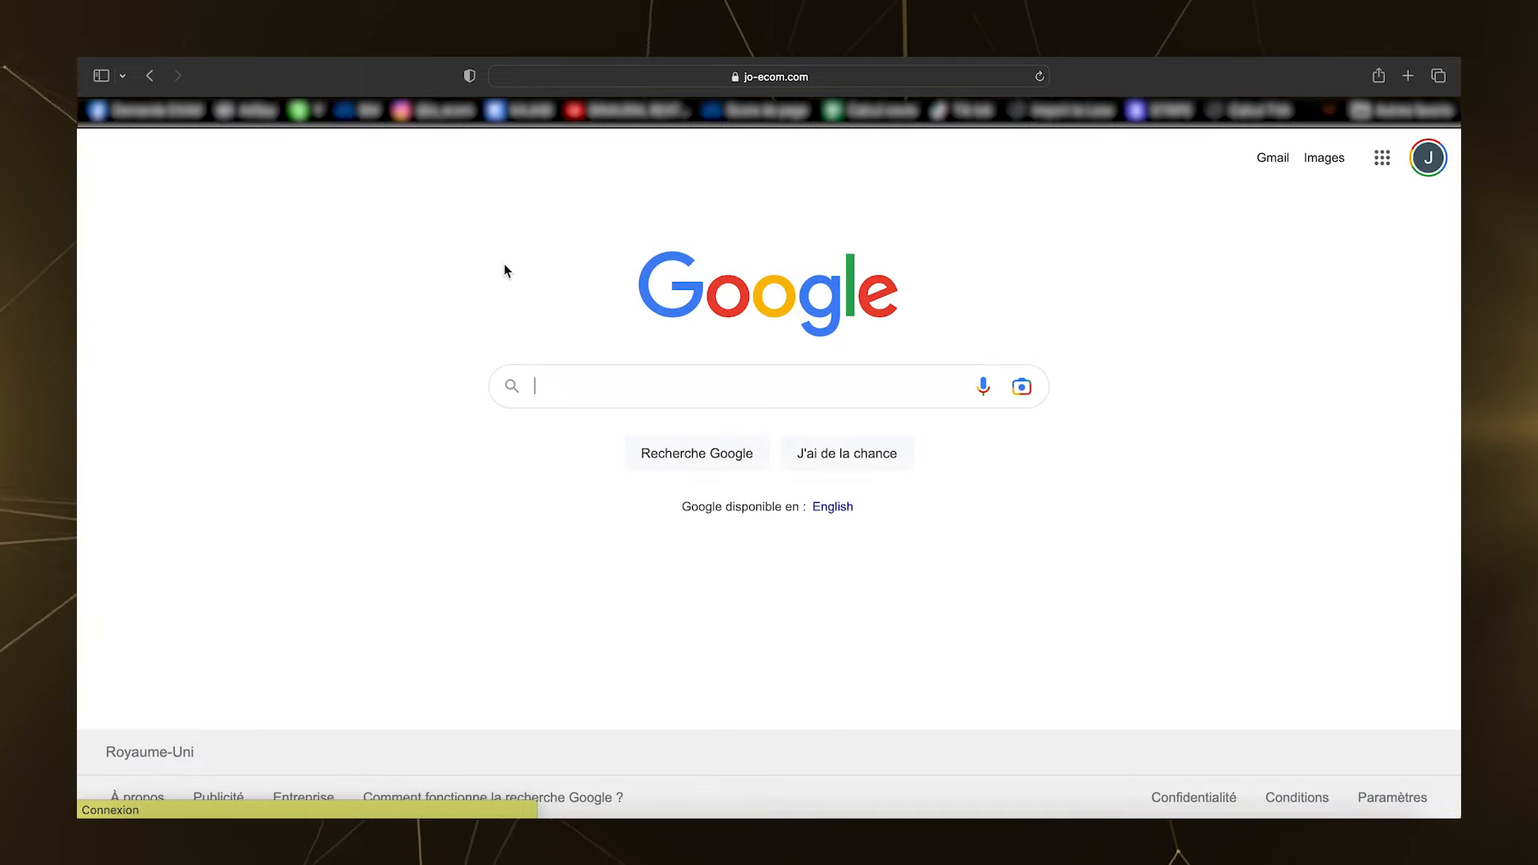
# Step: Search Google for a terms and conditions generator and go through Shopify's free CGV template page to its free tools
pyautogui.write('generateur conditio')
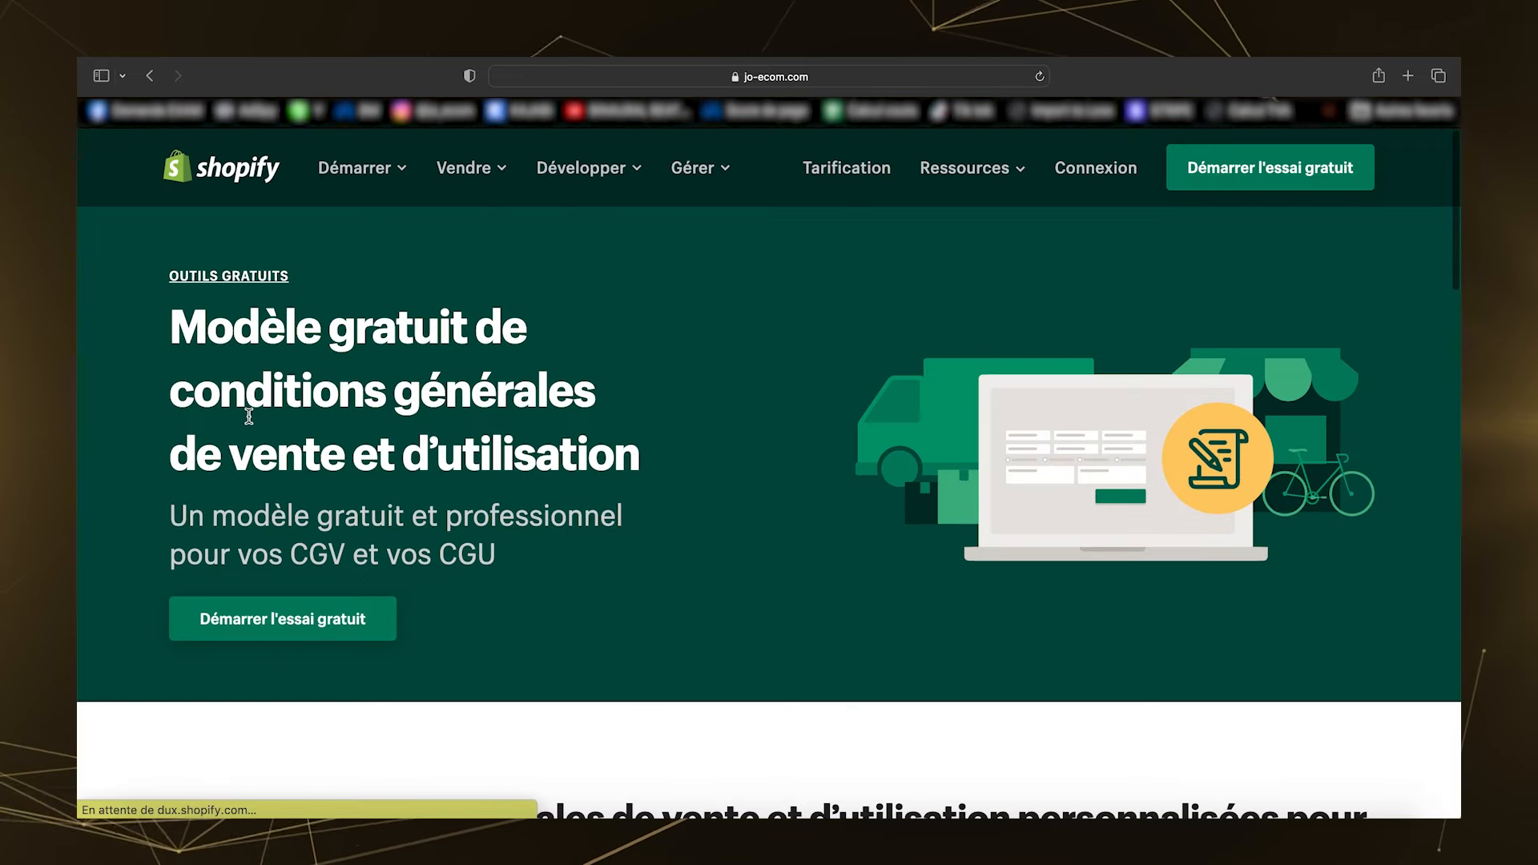
pyautogui.scroll(-1, 248, 293)
pyautogui.scroll(1, 248, 293)
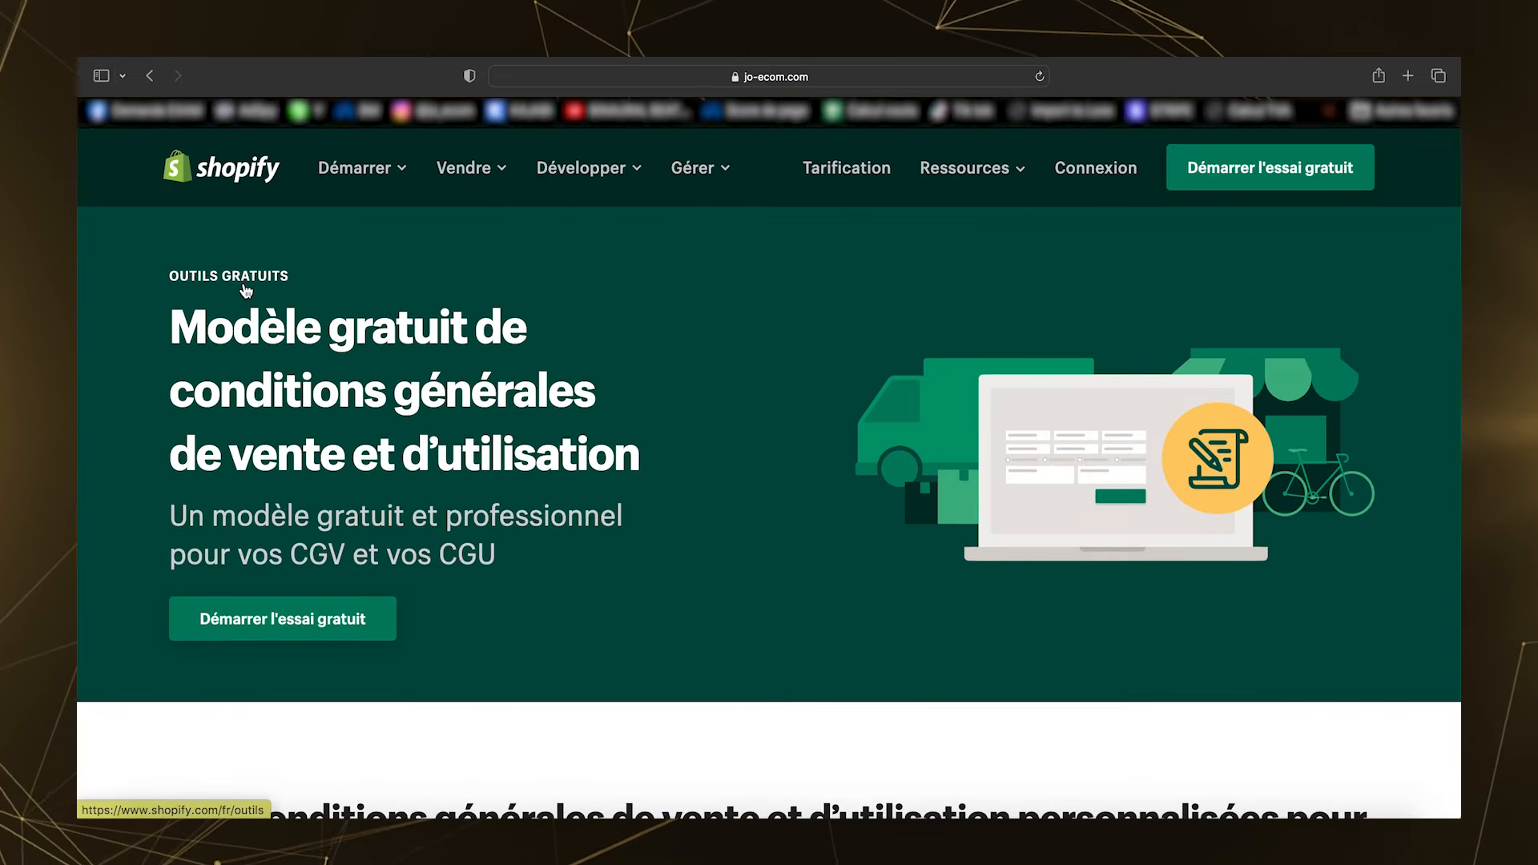
pyautogui.click(241, 281)
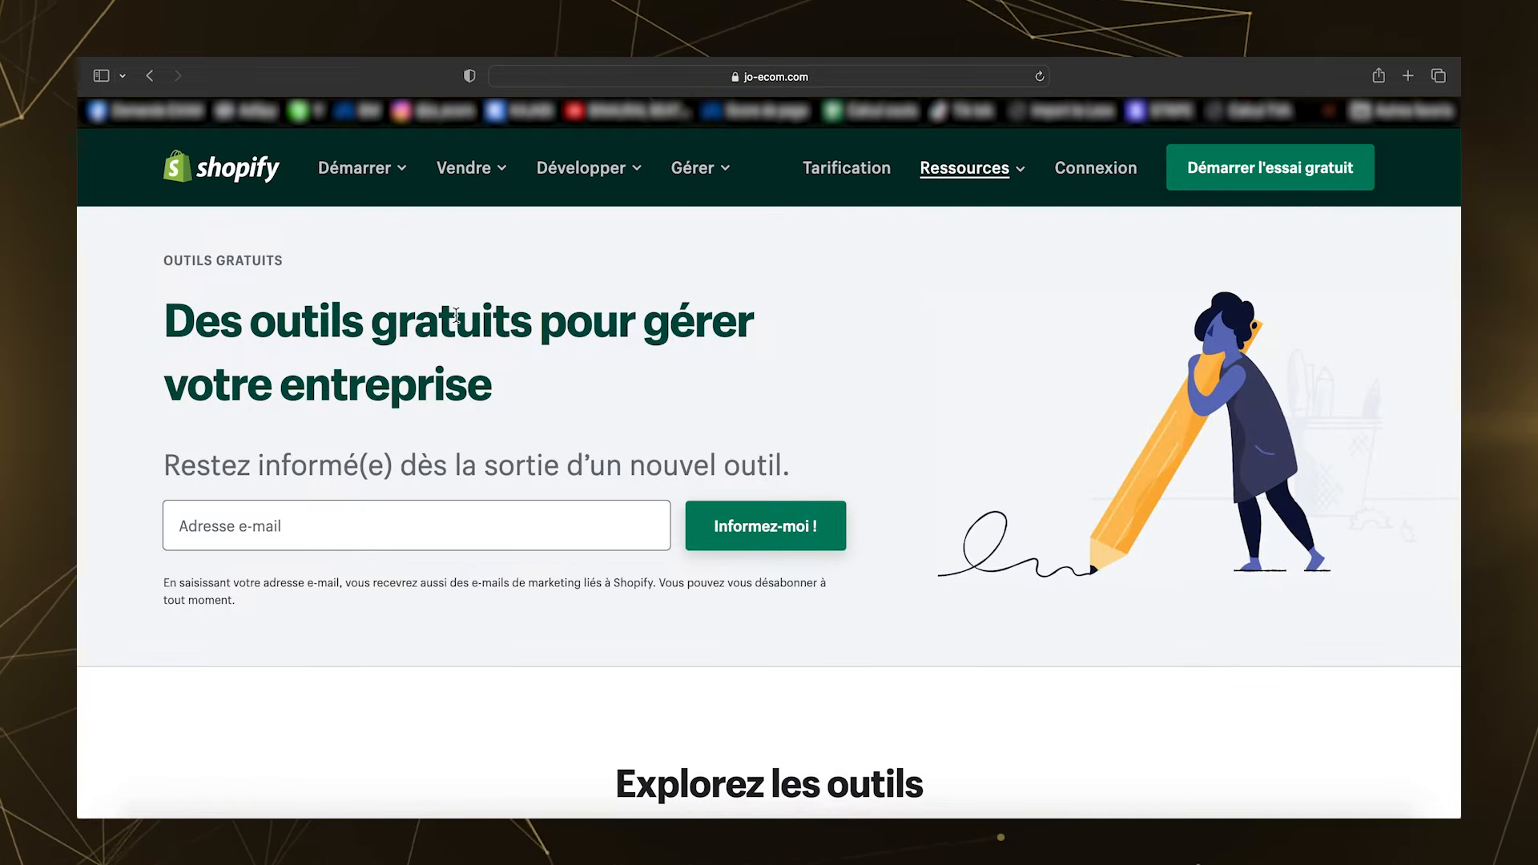
# Step: Open the "Générateur de politiques de site web" among Shopify's free tools and find its list of policy templates
pyautogui.scroll(-15, 412, 344)
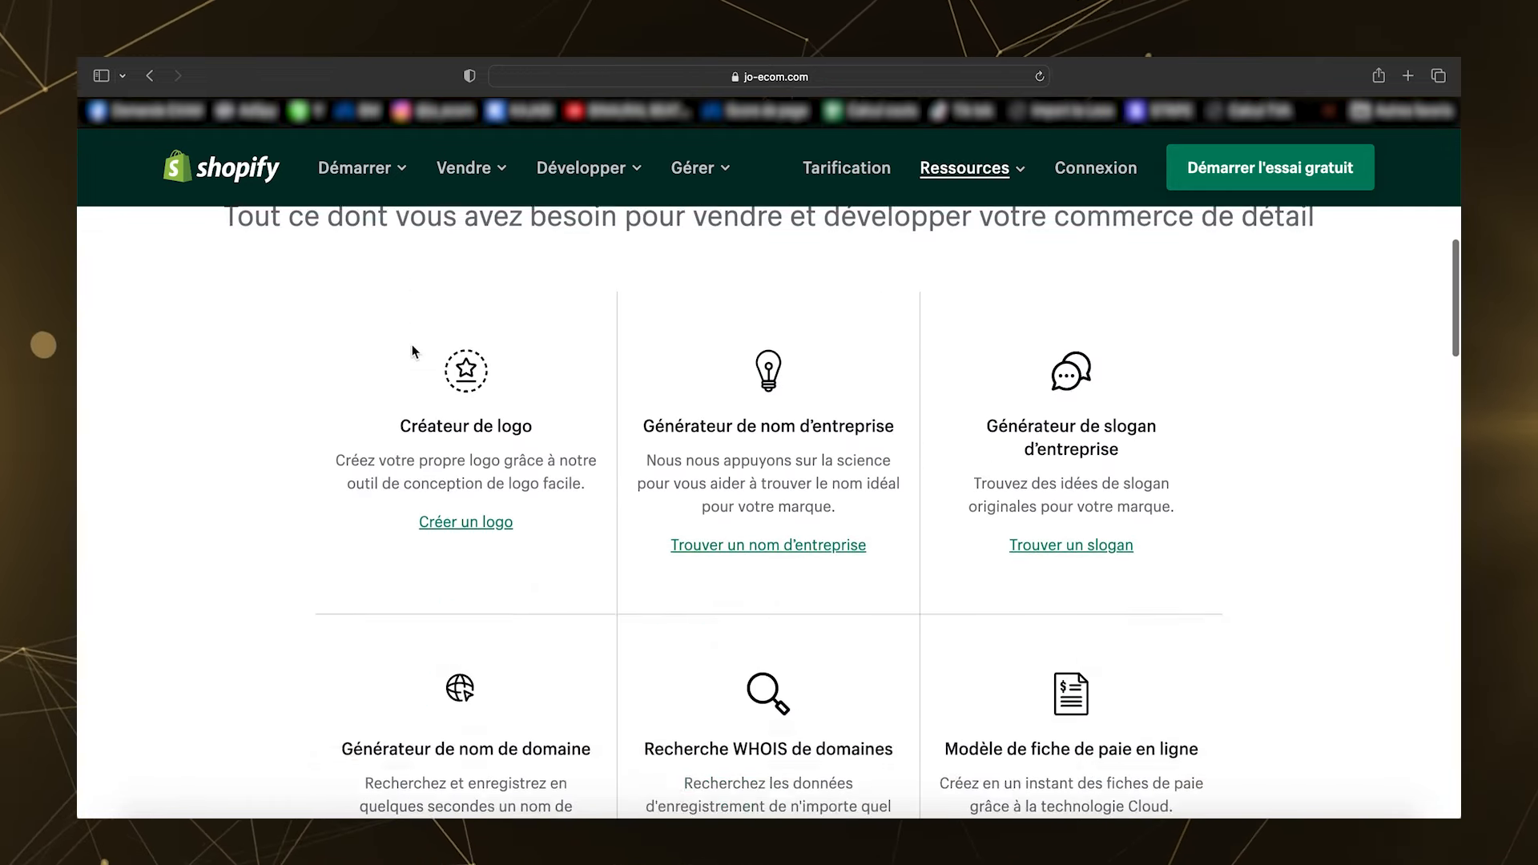
pyautogui.scroll(-5, 412, 345)
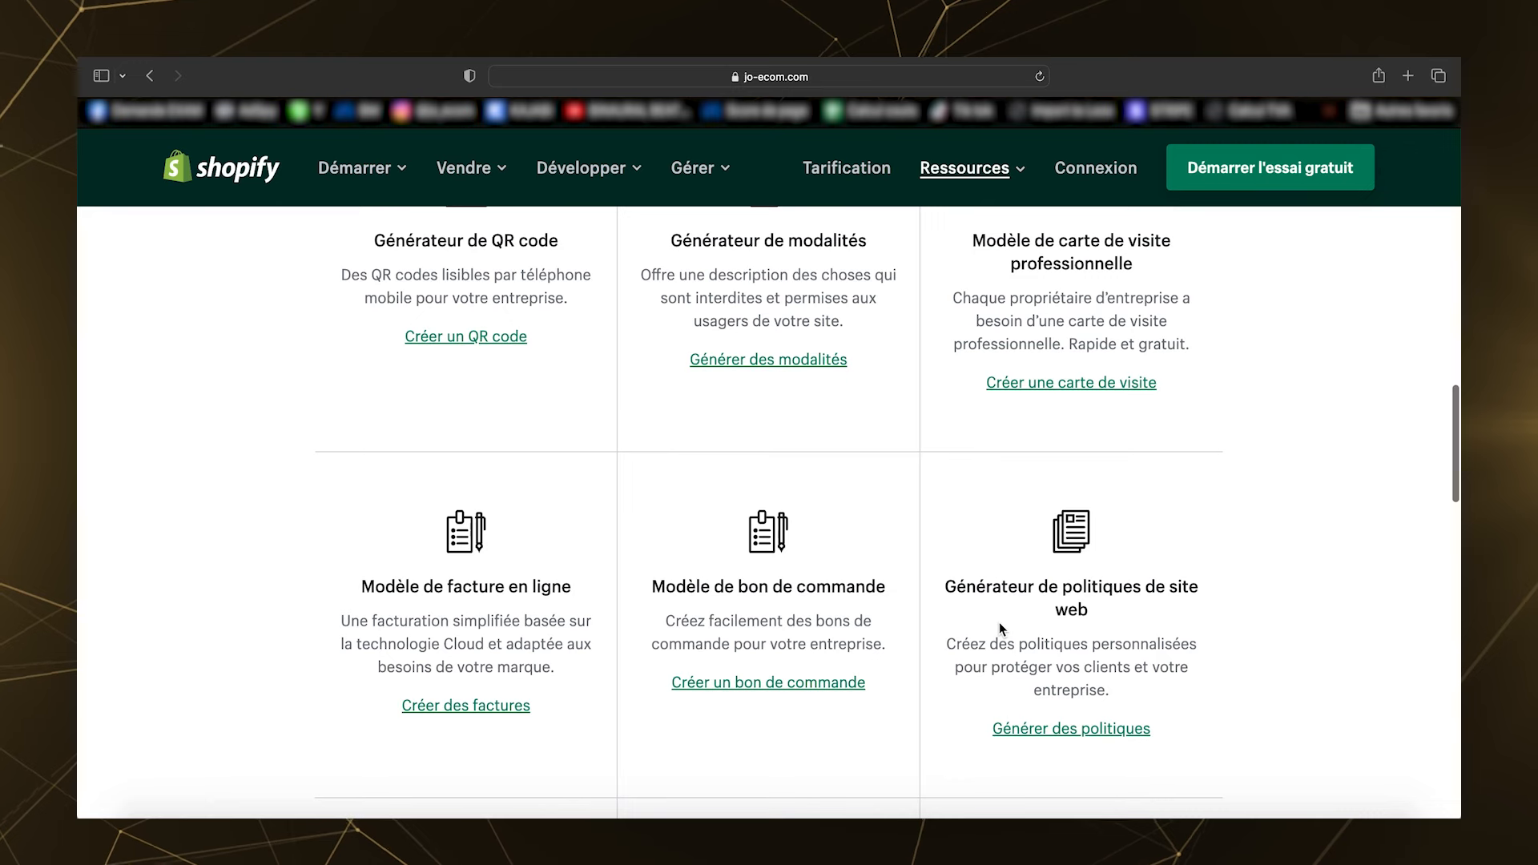
pyautogui.click(1033, 739)
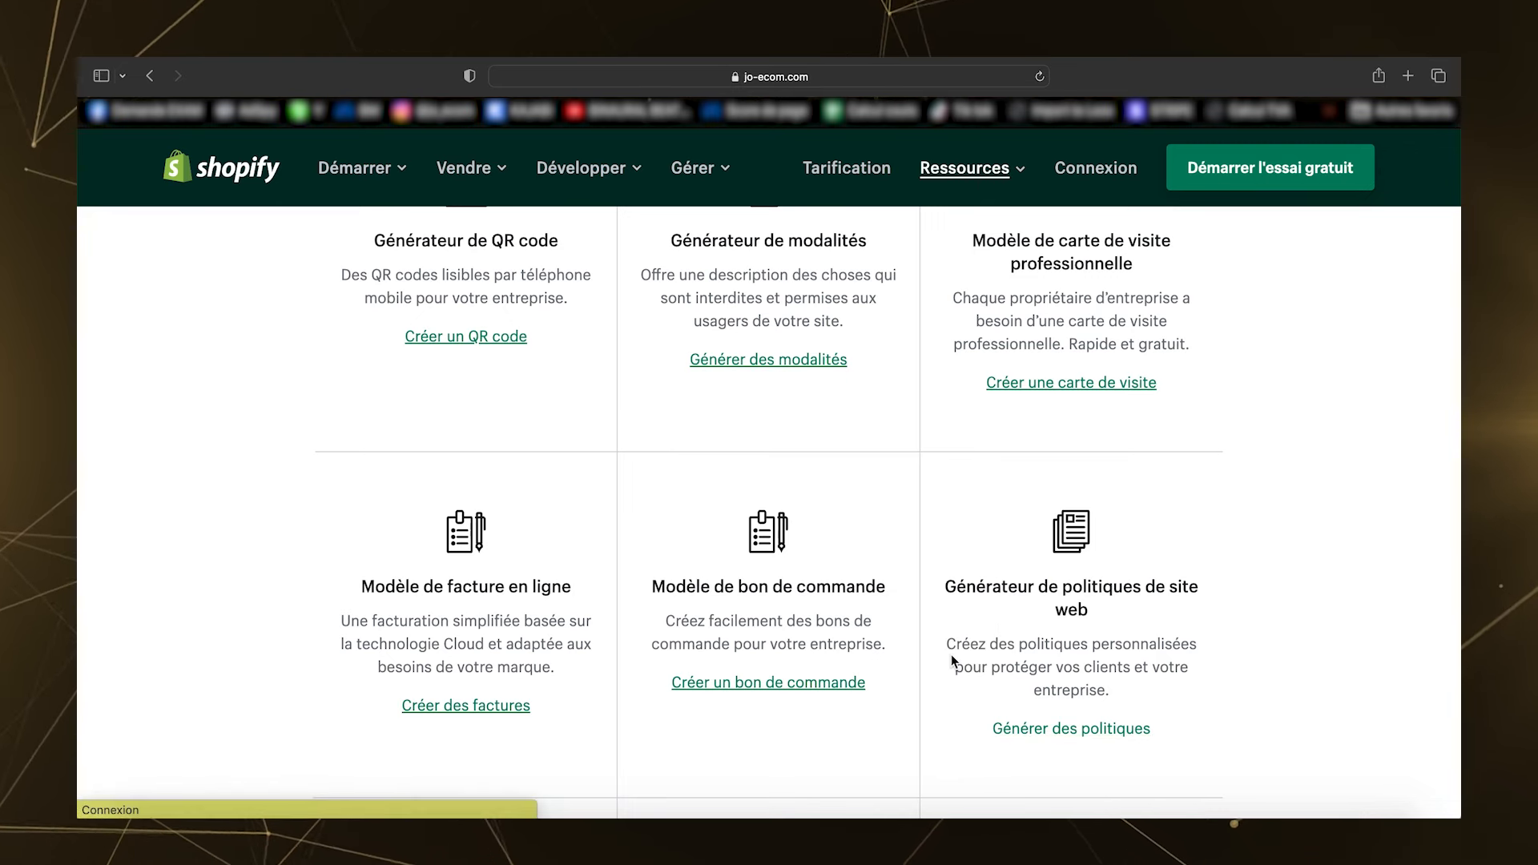
pyautogui.scroll(-10, 834, 580)
pyautogui.scroll(-5, 834, 582)
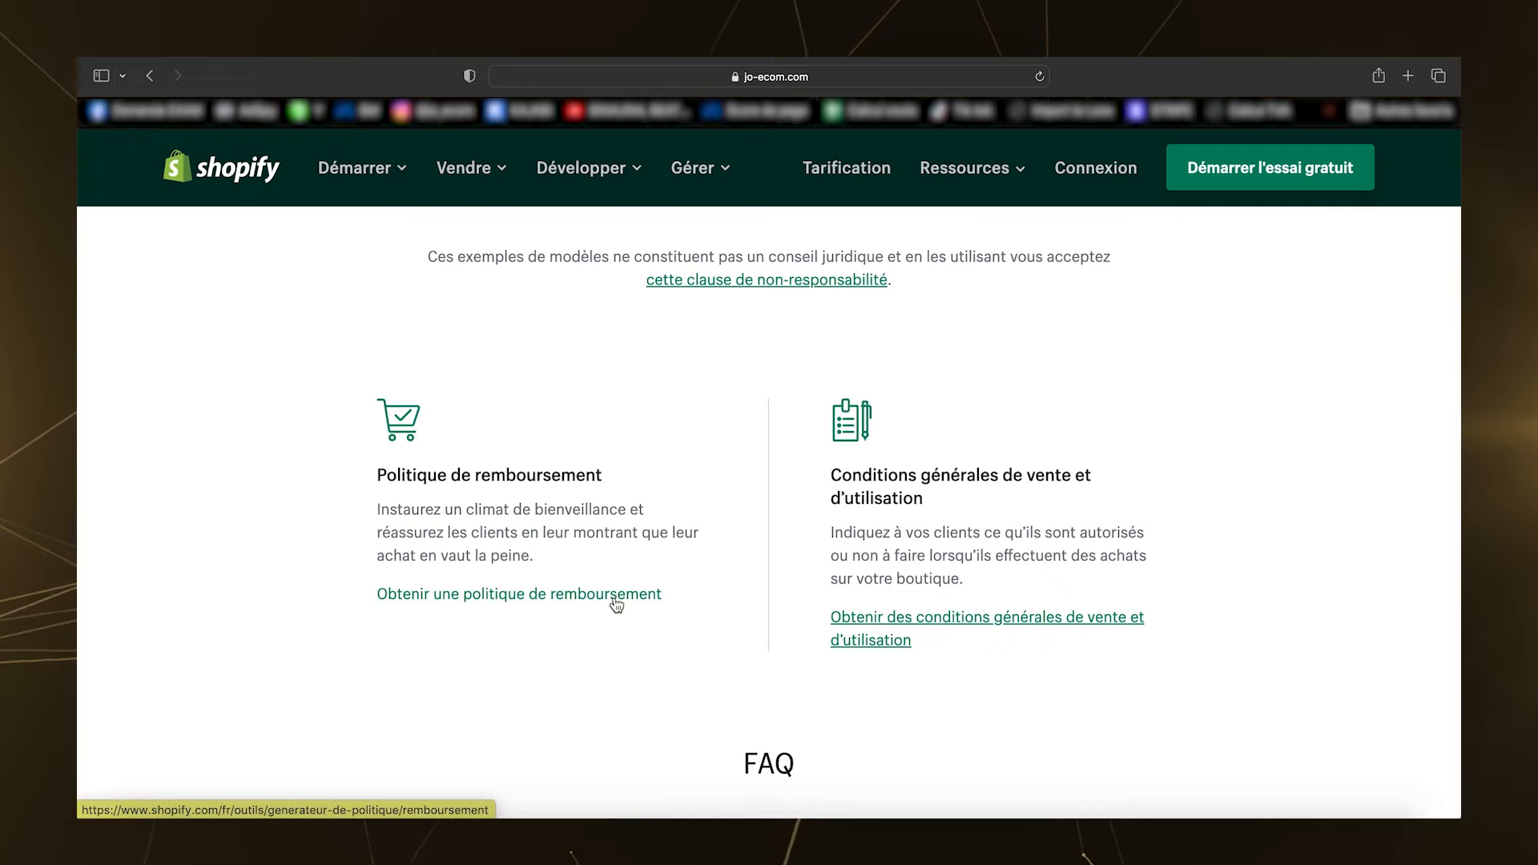
# Step: Open the refund policy generator, choose to skip the Shopify trial, and request the return policy
pyautogui.click(617, 596)
pyautogui.scroll(-10, 618, 602)
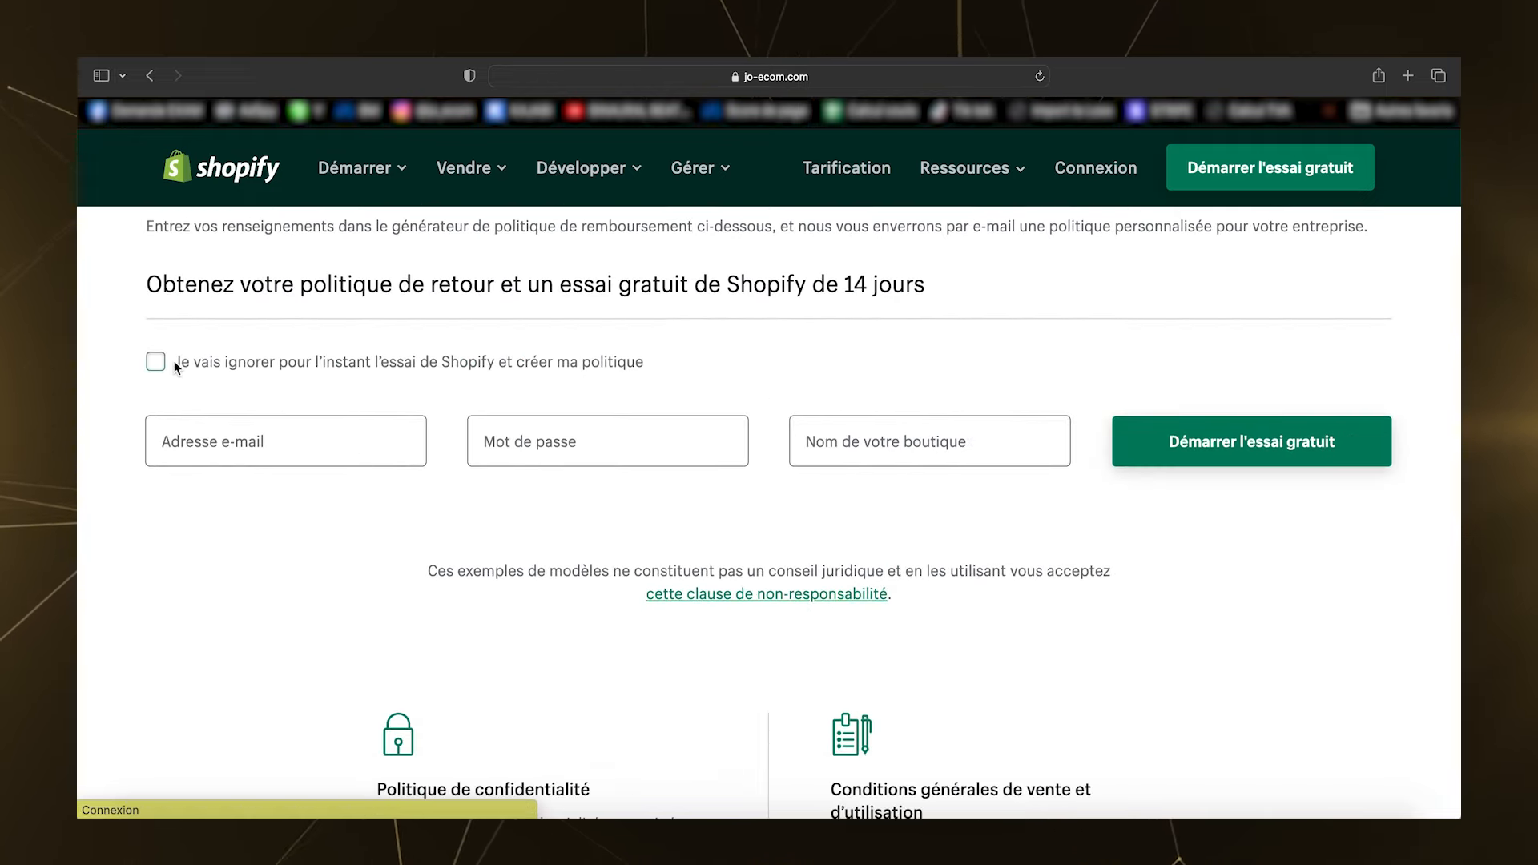
pyautogui.click(175, 361)
pyautogui.scroll(-3, 241, 463)
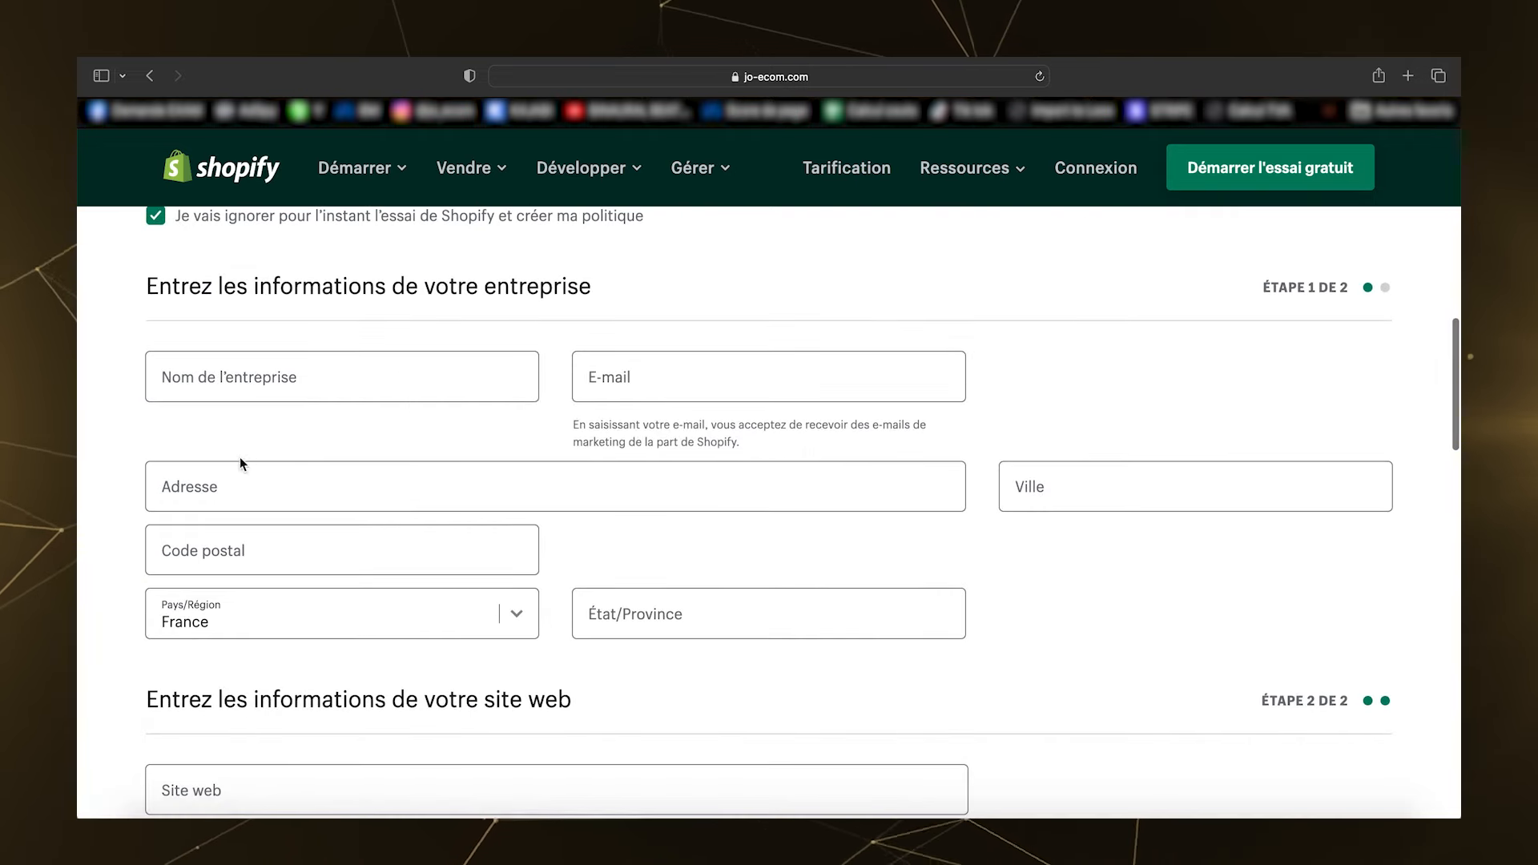
pyautogui.scroll(-5, 552, 451)
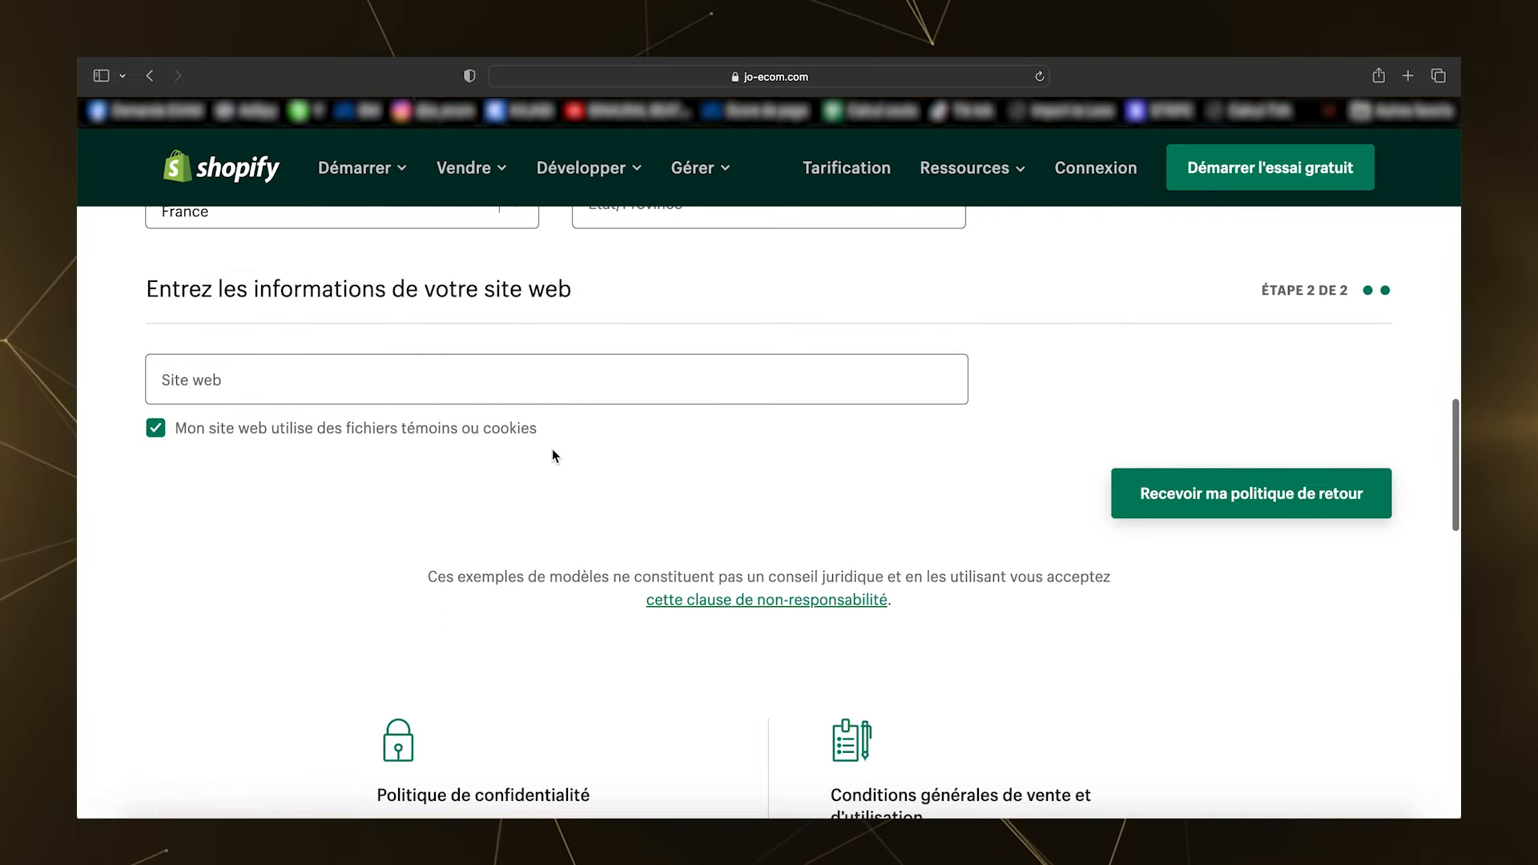
pyautogui.click(1227, 494)
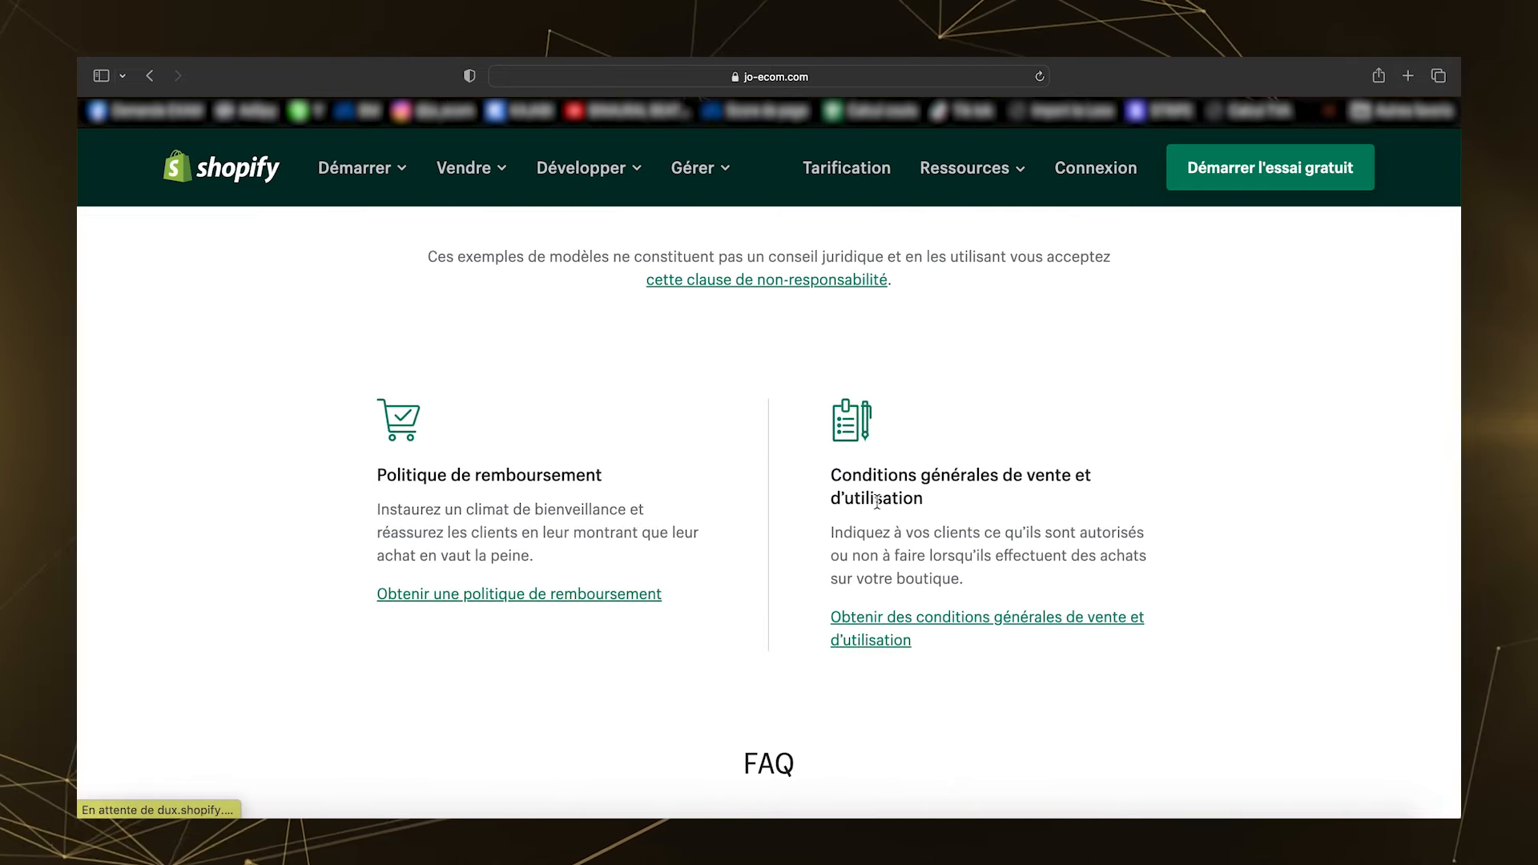
# Step: Open the generator for terms of sale and use, skip the Shopify trial, and request the terms
pyautogui.click(908, 631)
pyautogui.scroll(-10, 785, 589)
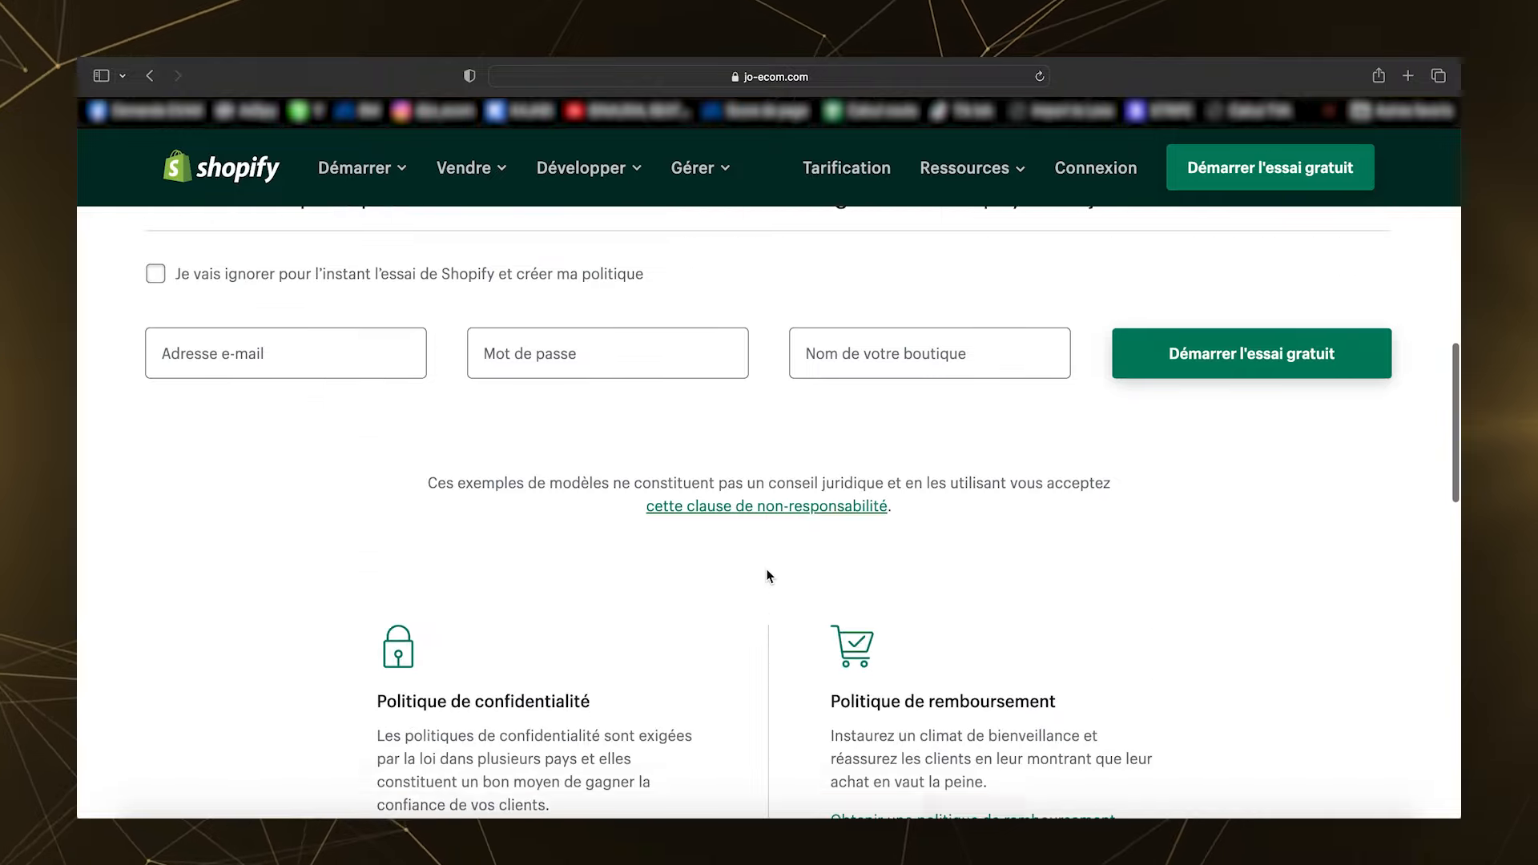
pyautogui.scroll(2, 766, 575)
pyautogui.click(309, 369)
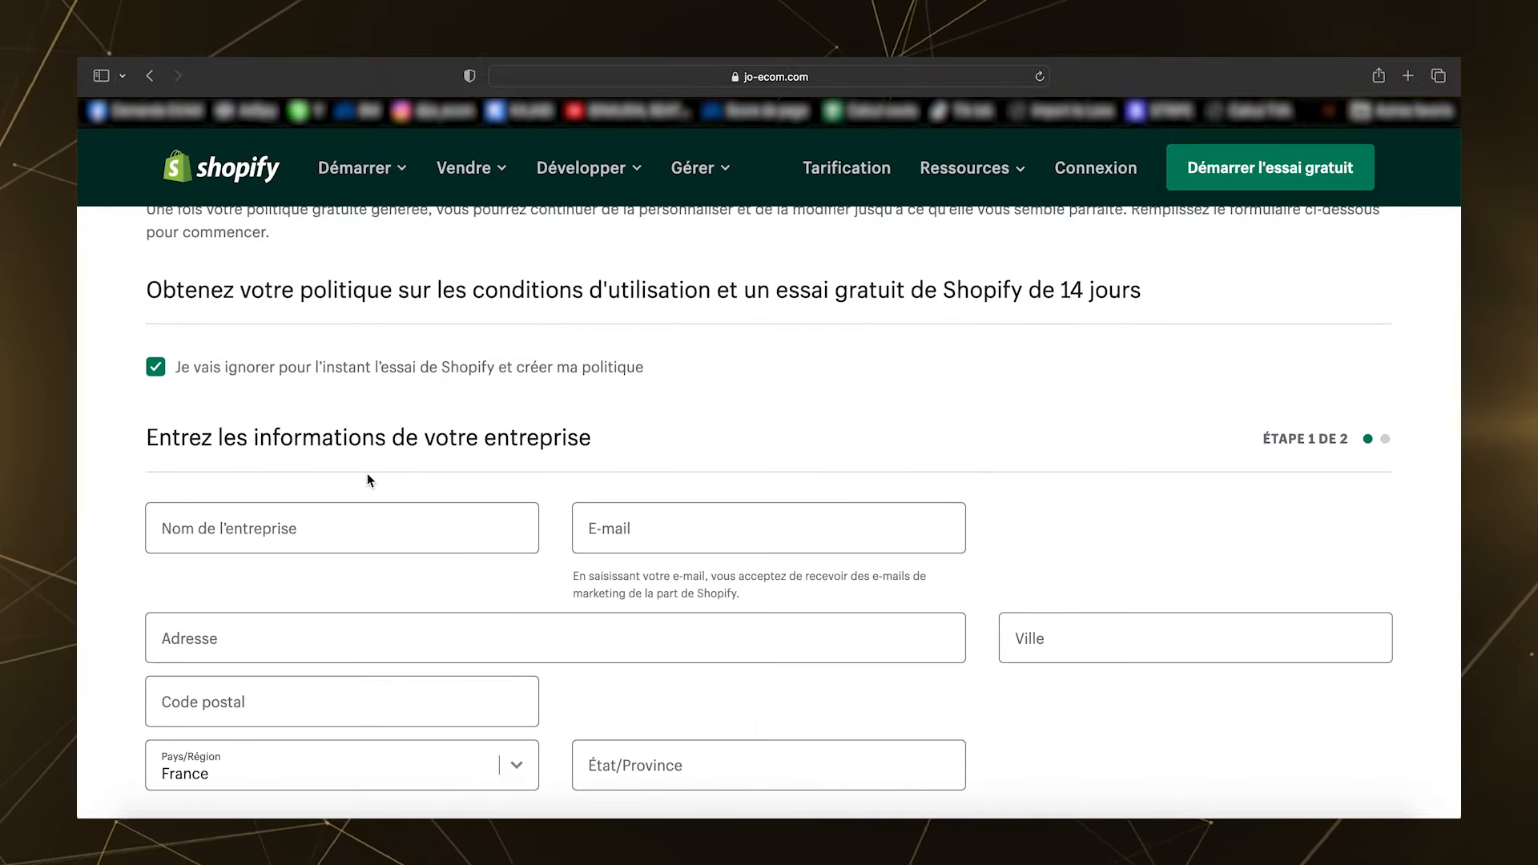
pyautogui.scroll(-5, 423, 526)
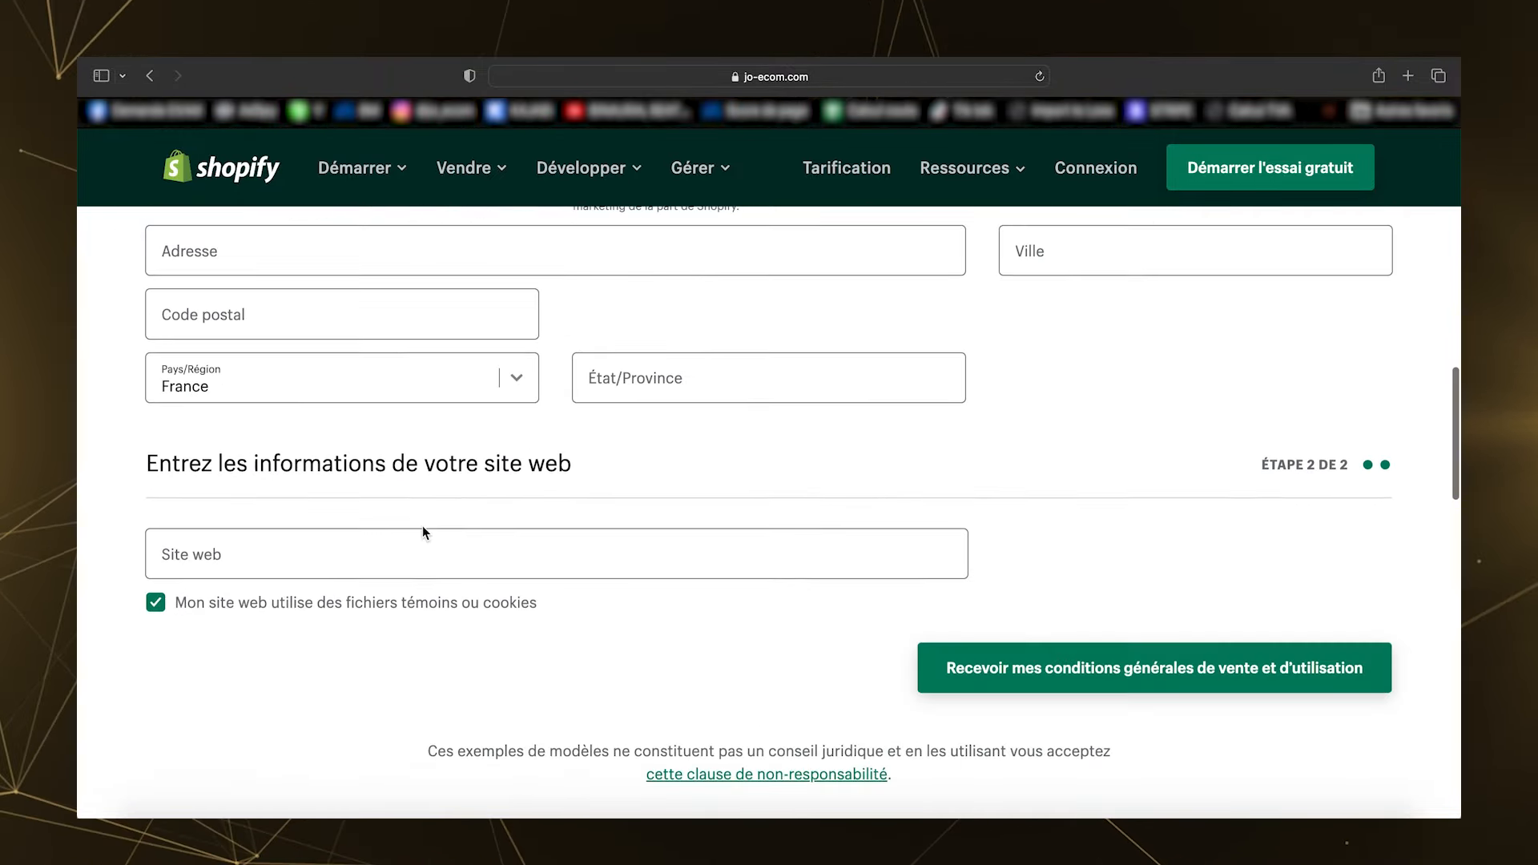
pyautogui.click(1035, 669)
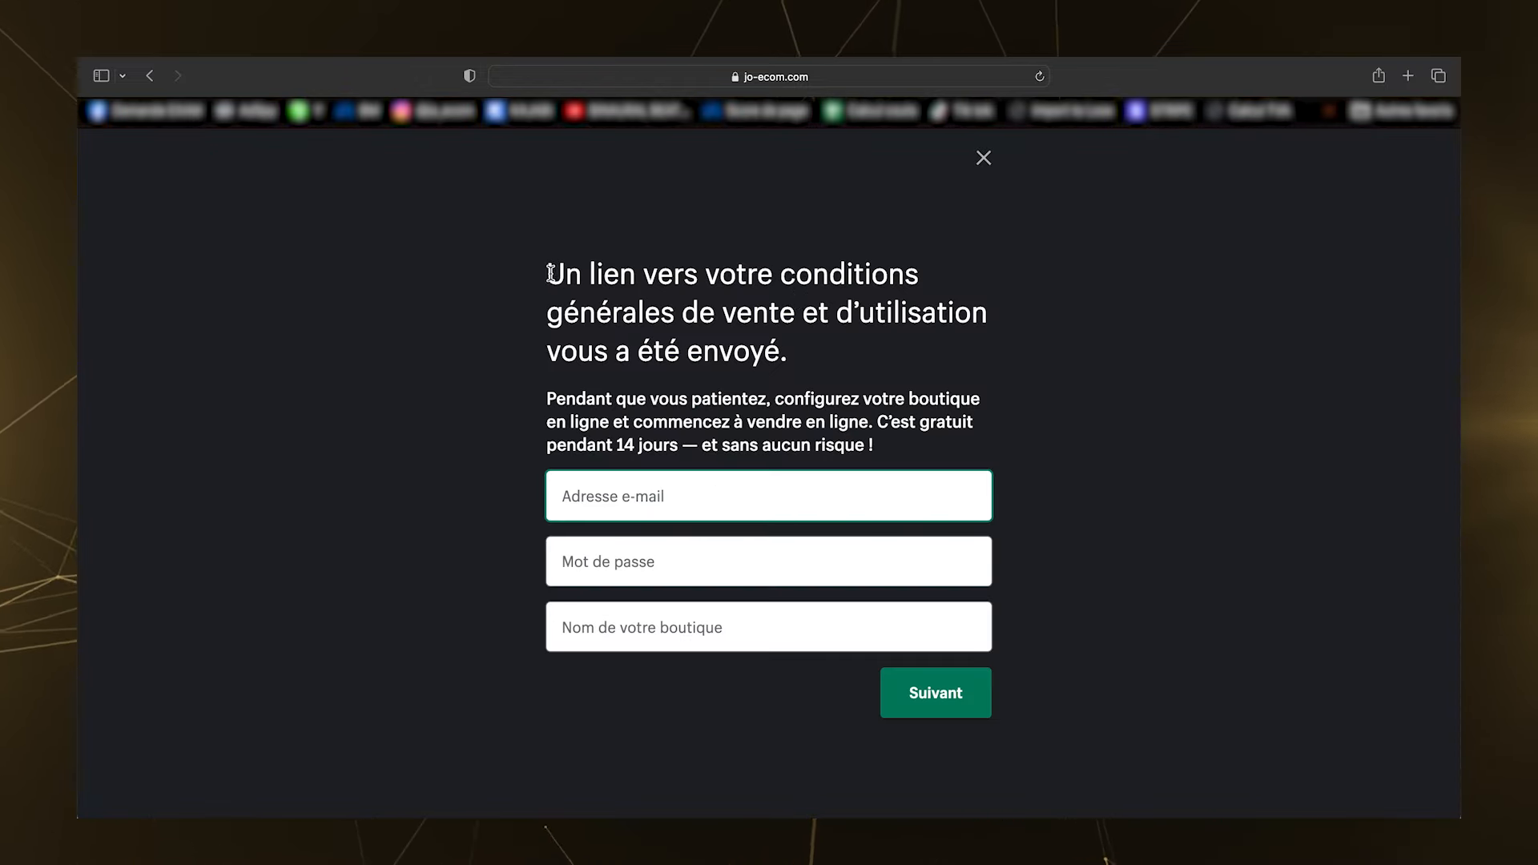
pyautogui.moveTo(624, 281); pyautogui.dragTo(842, 414)
pyautogui.click(842, 413)
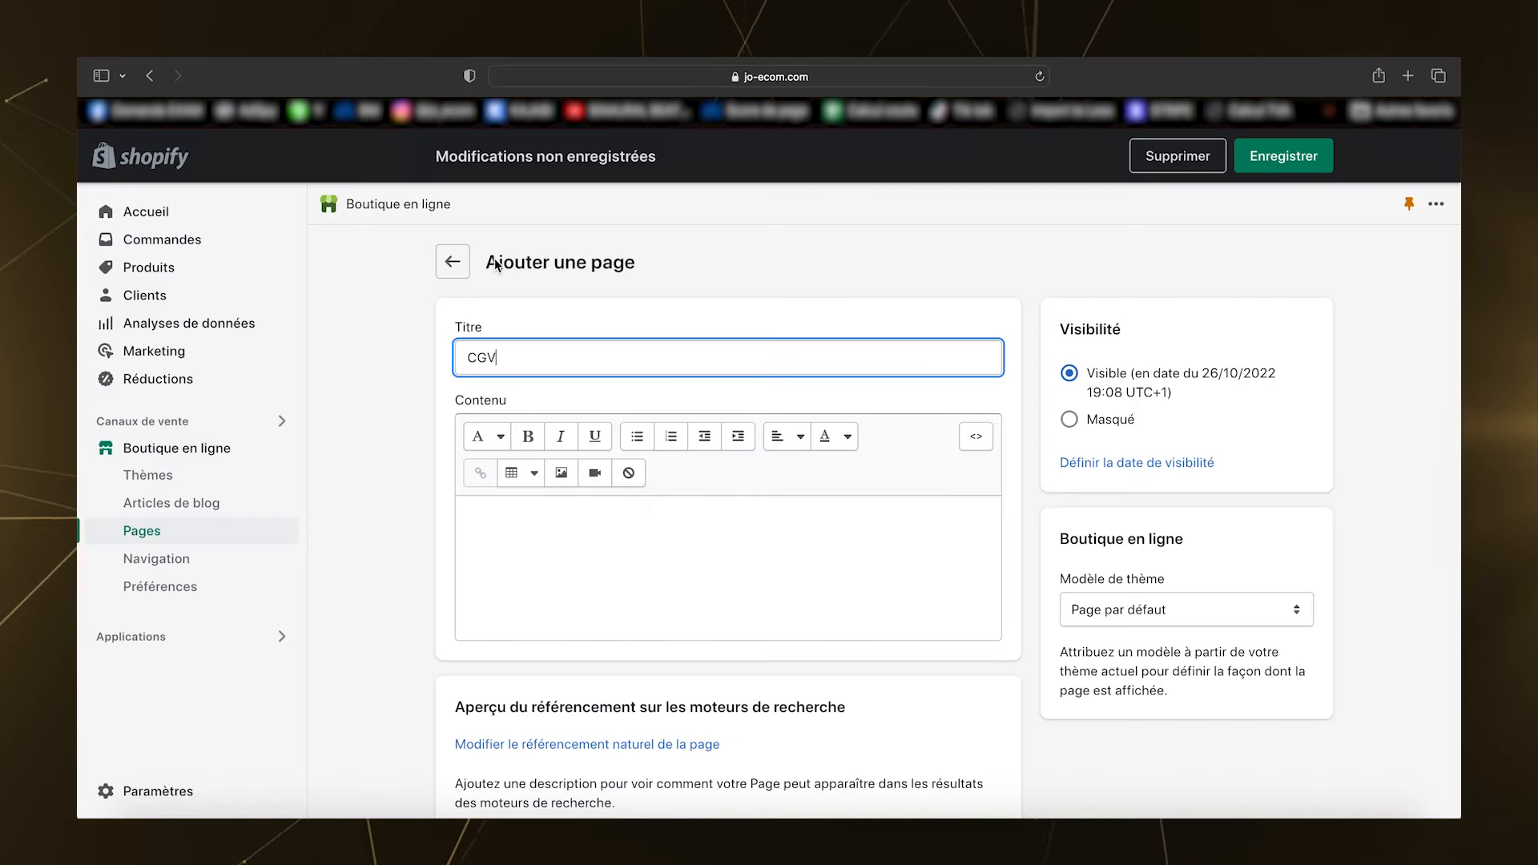
# Step: Write the content of the new CGV page
pyautogui.click(572, 567)
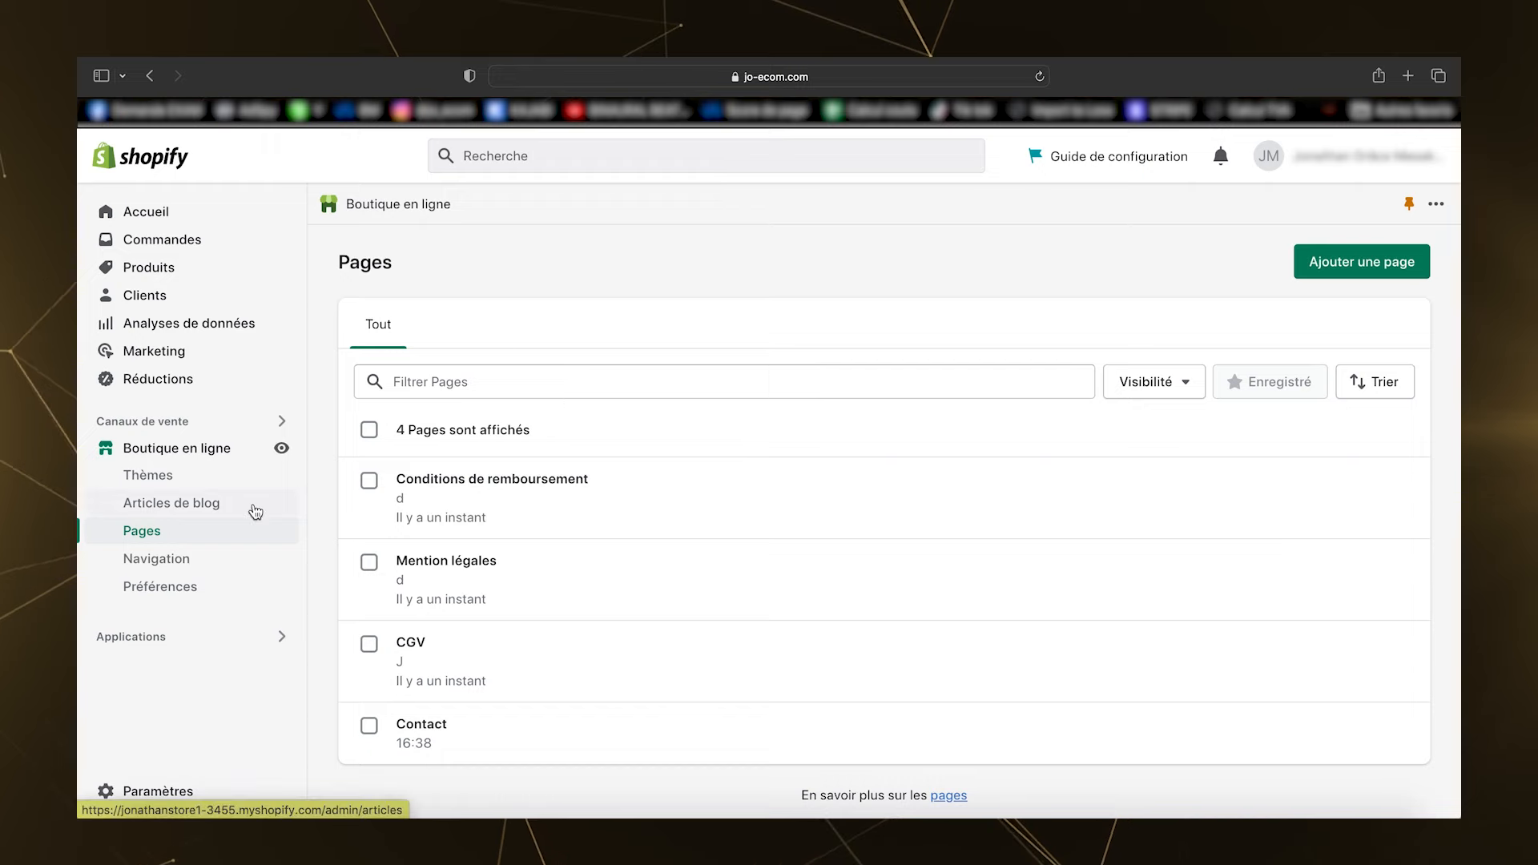
# Step: Open the footer menu in the store navigation and add a "cgv" item linked to the CGV page
pyautogui.click(207, 568)
pyautogui.click(863, 420)
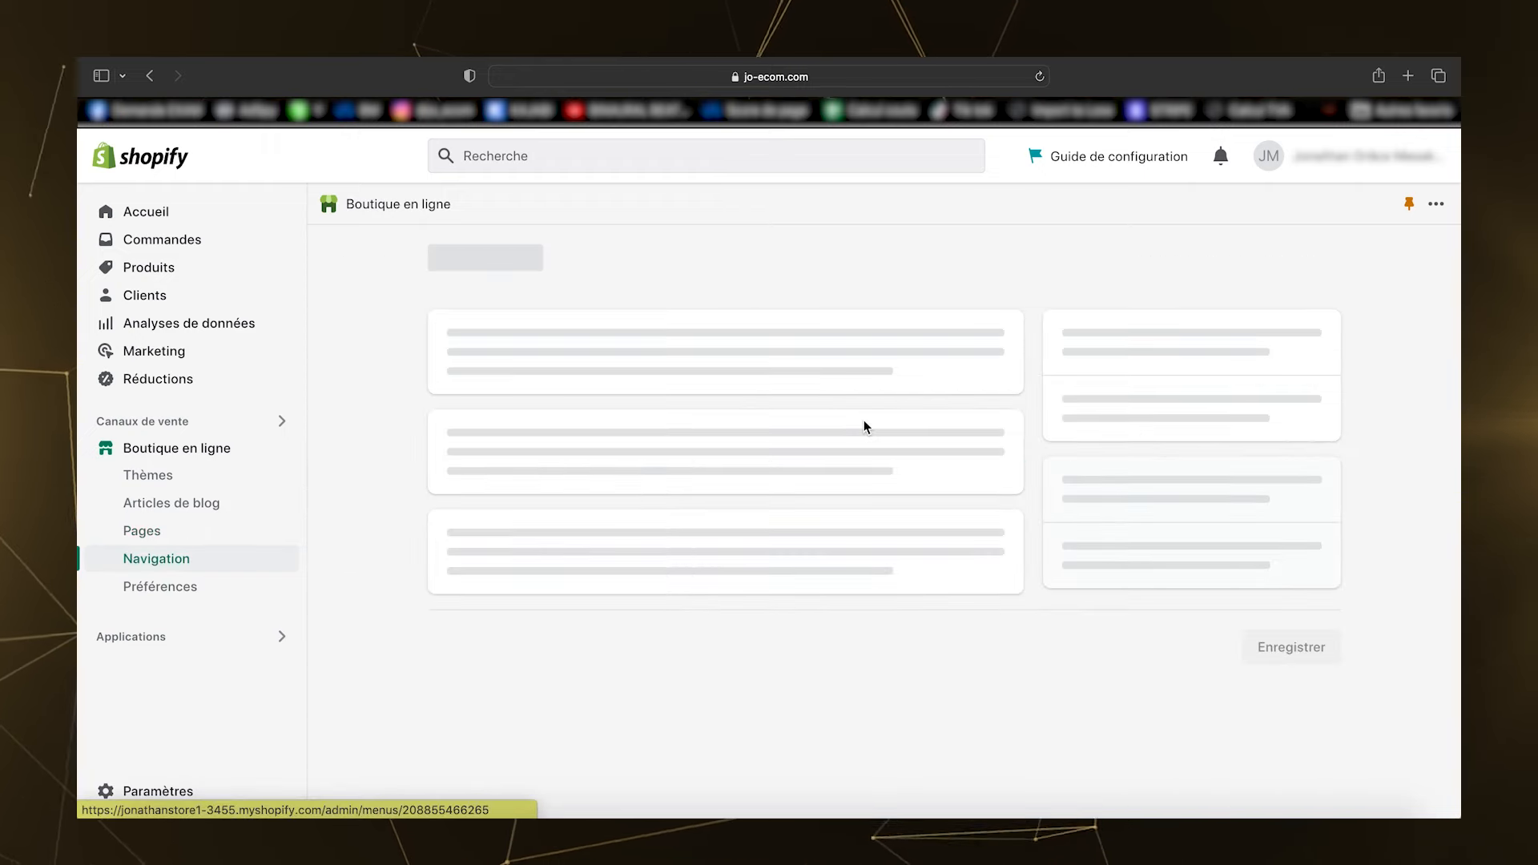
pyautogui.click(567, 548)
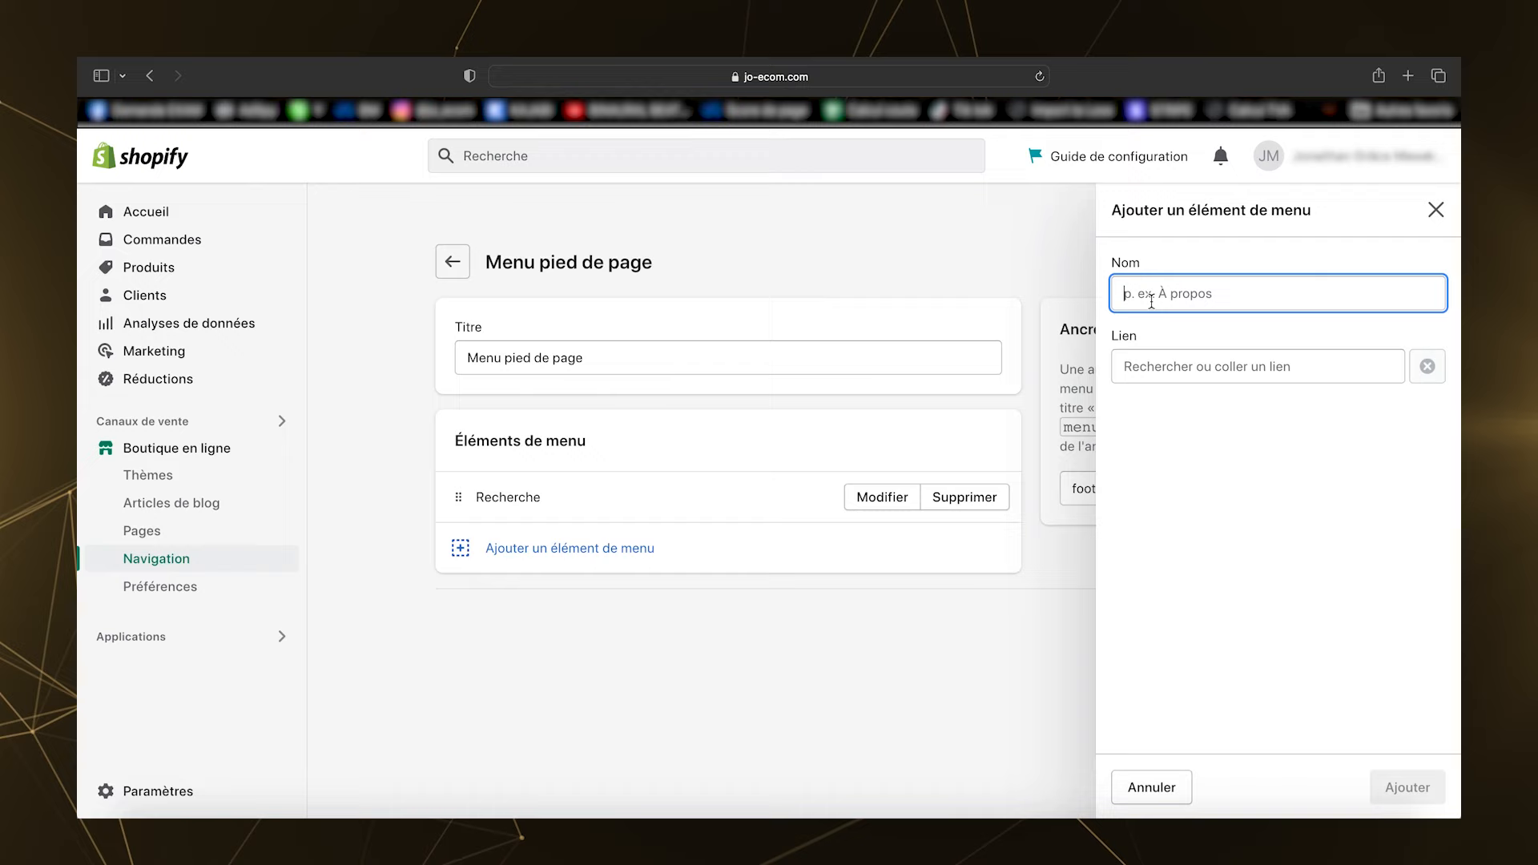
pyautogui.write('cgv')
pyautogui.click(1211, 367)
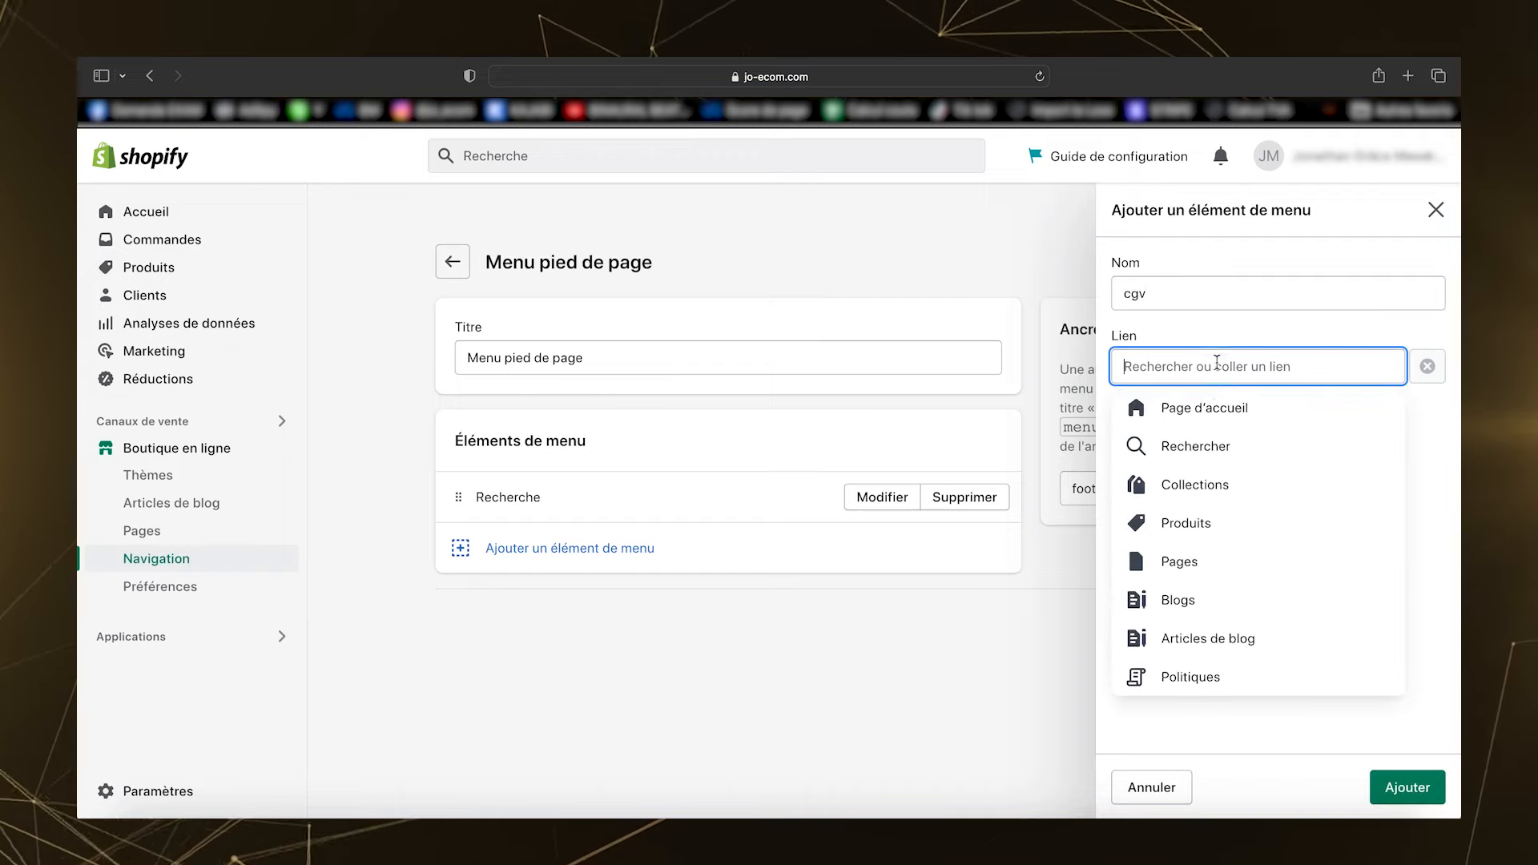
pyautogui.click(1189, 559)
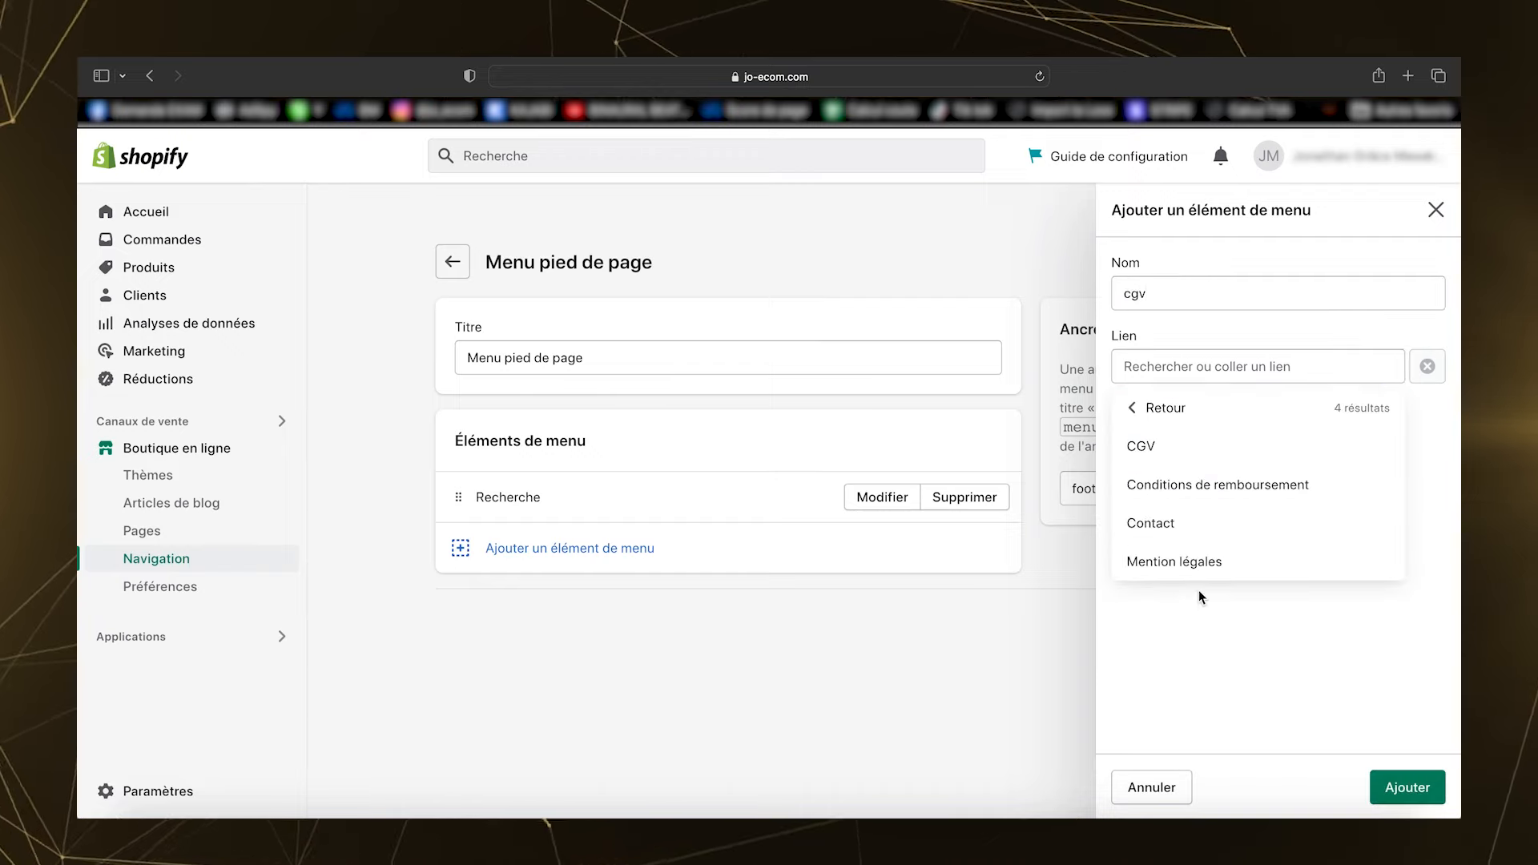
pyautogui.click(1198, 450)
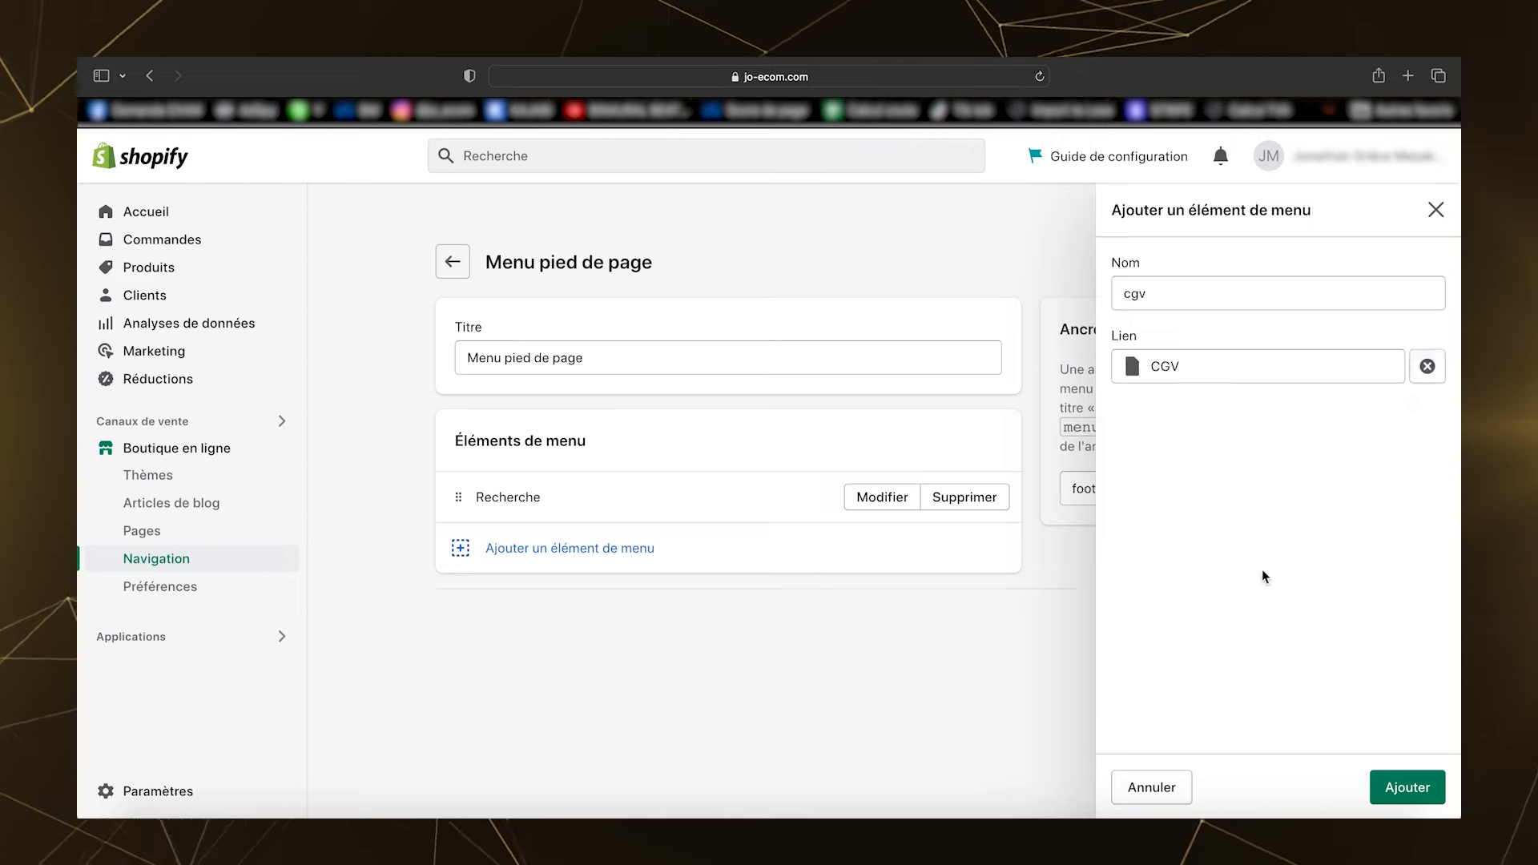
pyautogui.click(1408, 786)
# Step: Rename the cgv item of the footer menu as CGV
pyautogui.click(882, 547)
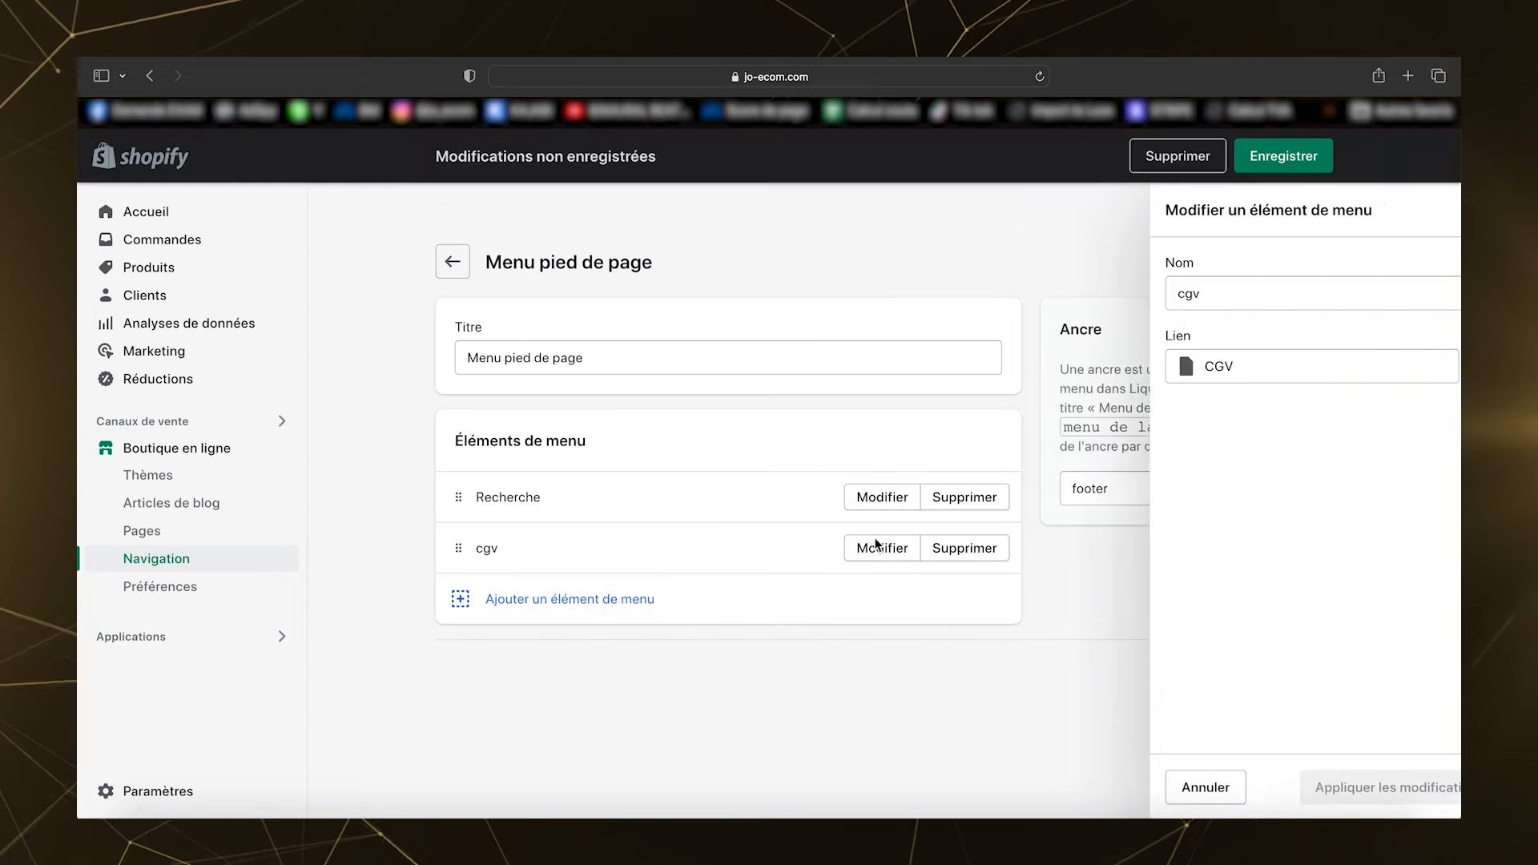
pyautogui.write('c')
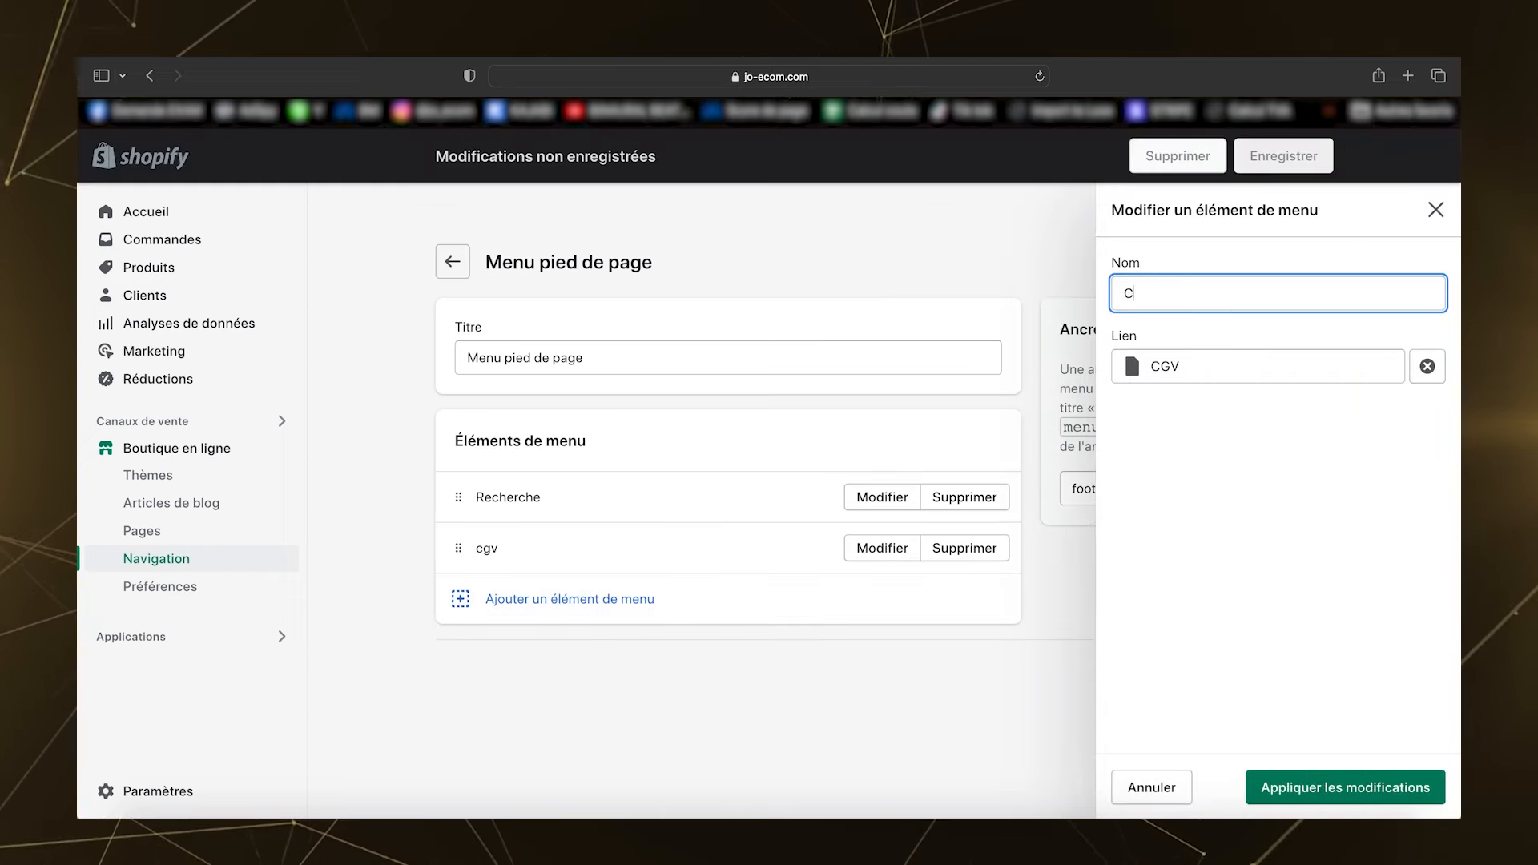
pyautogui.write('GV')
pyautogui.click(1360, 783)
# Step: Add a footer menu item linked to the Conditions de remboursement page, named after that page
pyautogui.click(570, 599)
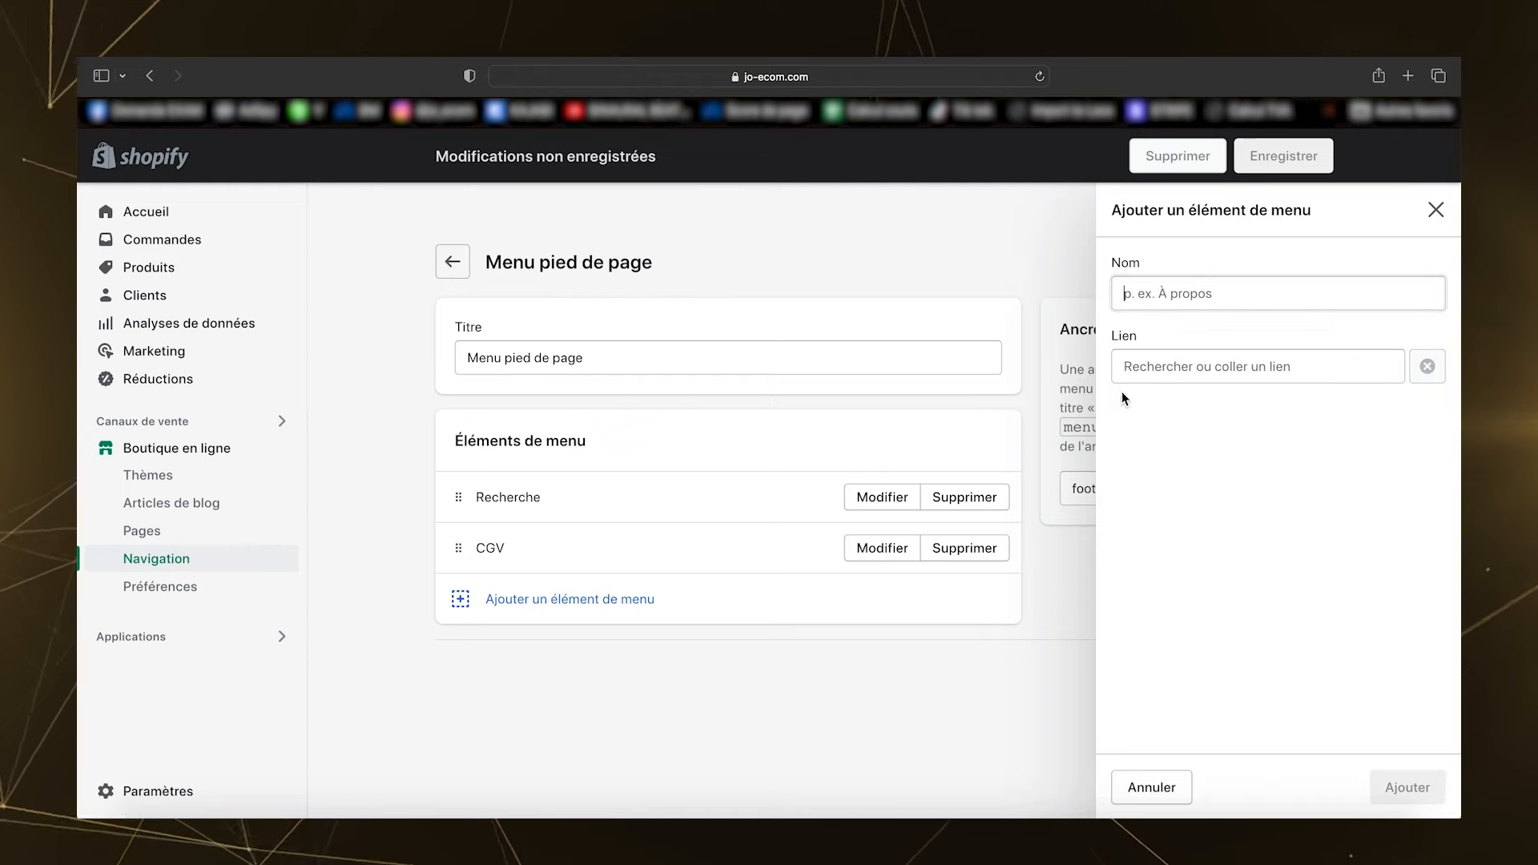
pyautogui.click(1171, 373)
pyautogui.click(1172, 559)
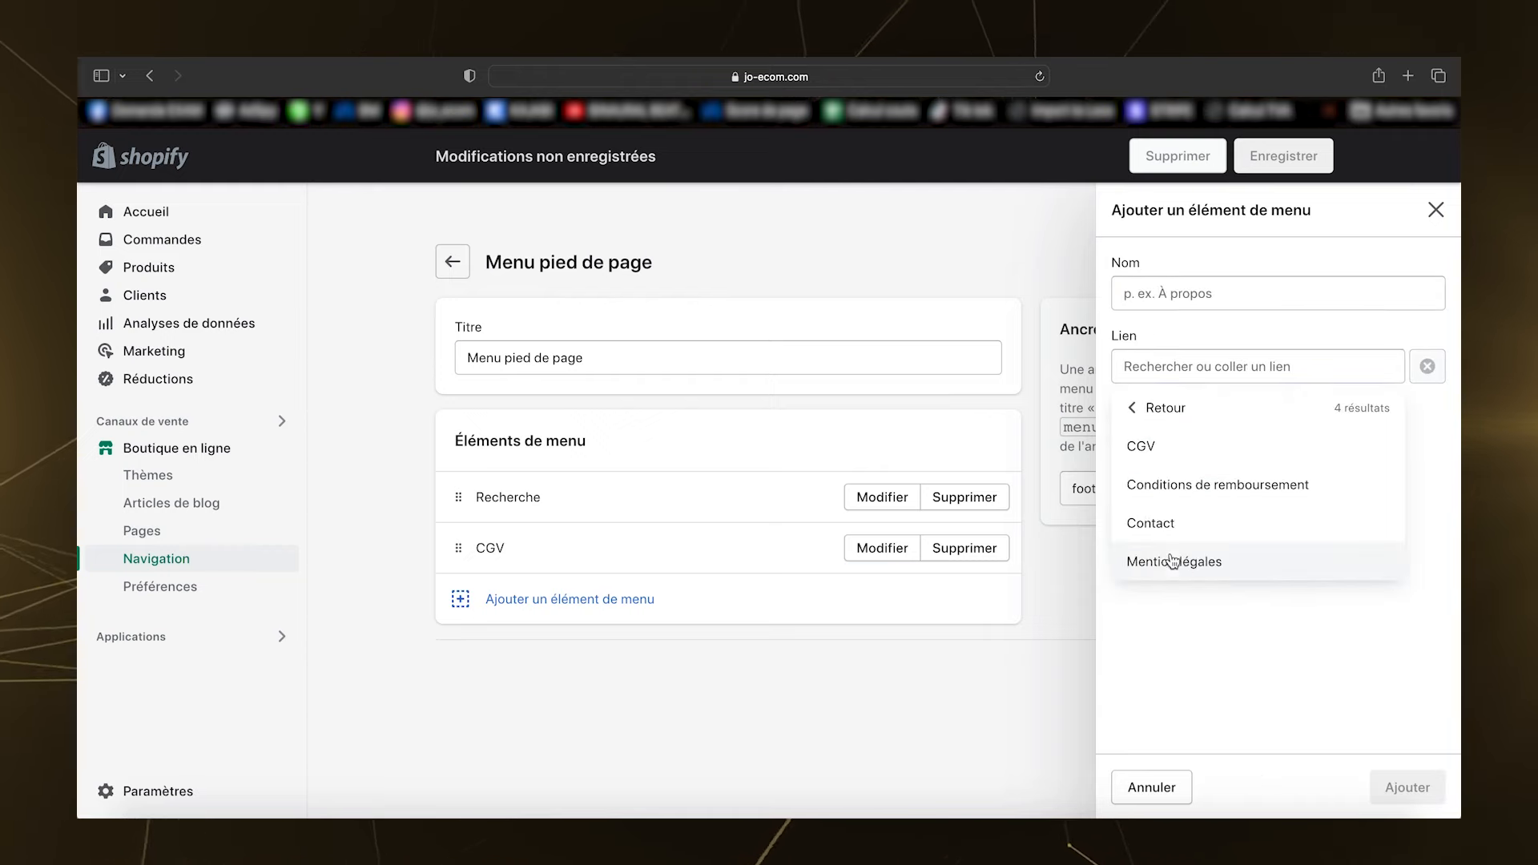
pyautogui.click(1172, 485)
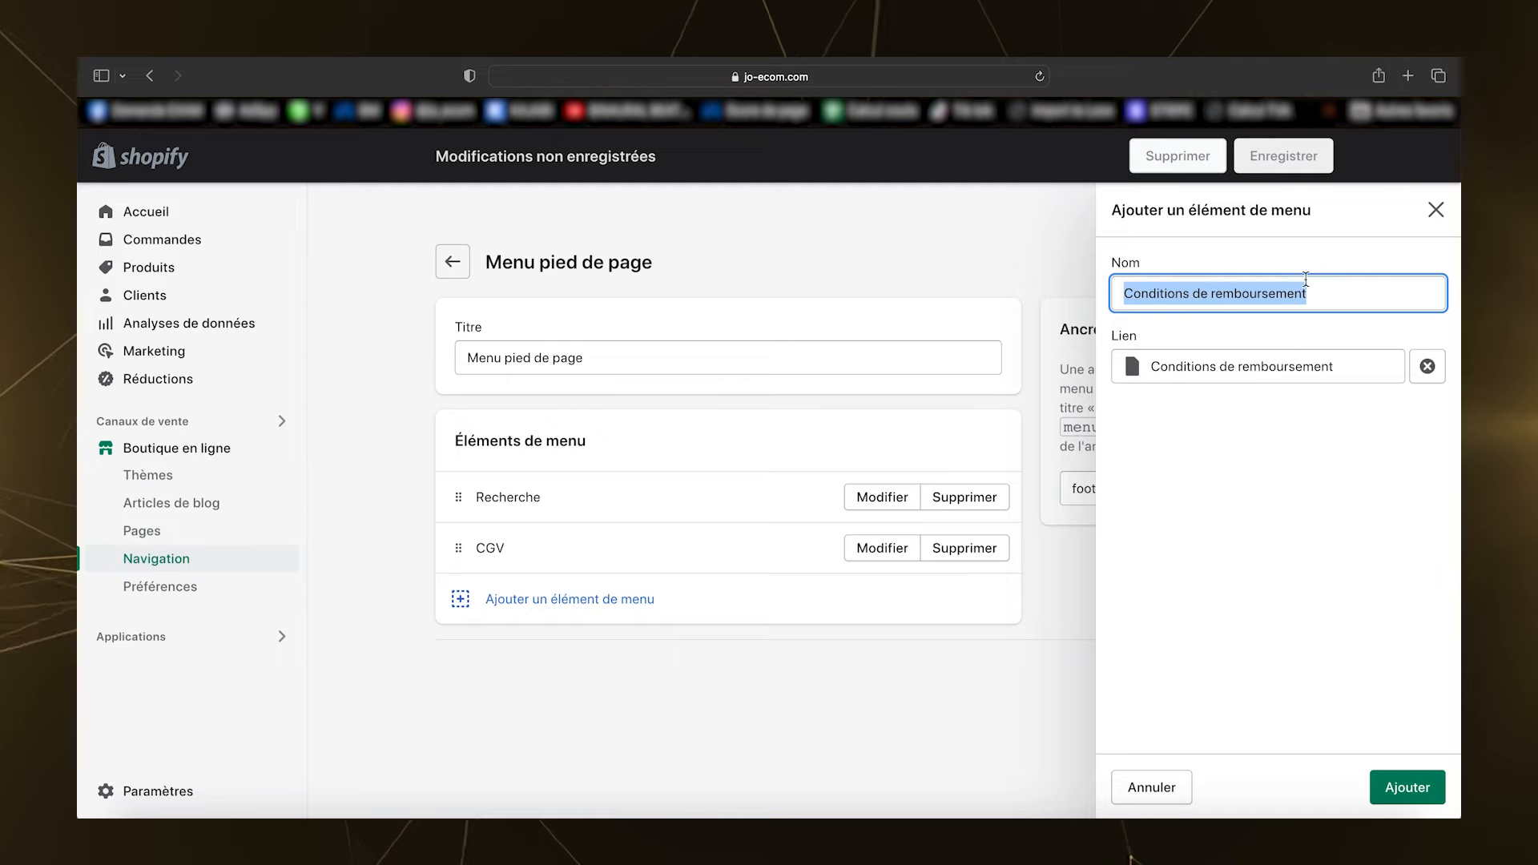
pyautogui.click(1407, 787)
# Step: Add a footer menu item linked to the Mention légales page and save the menu
pyautogui.click(718, 652)
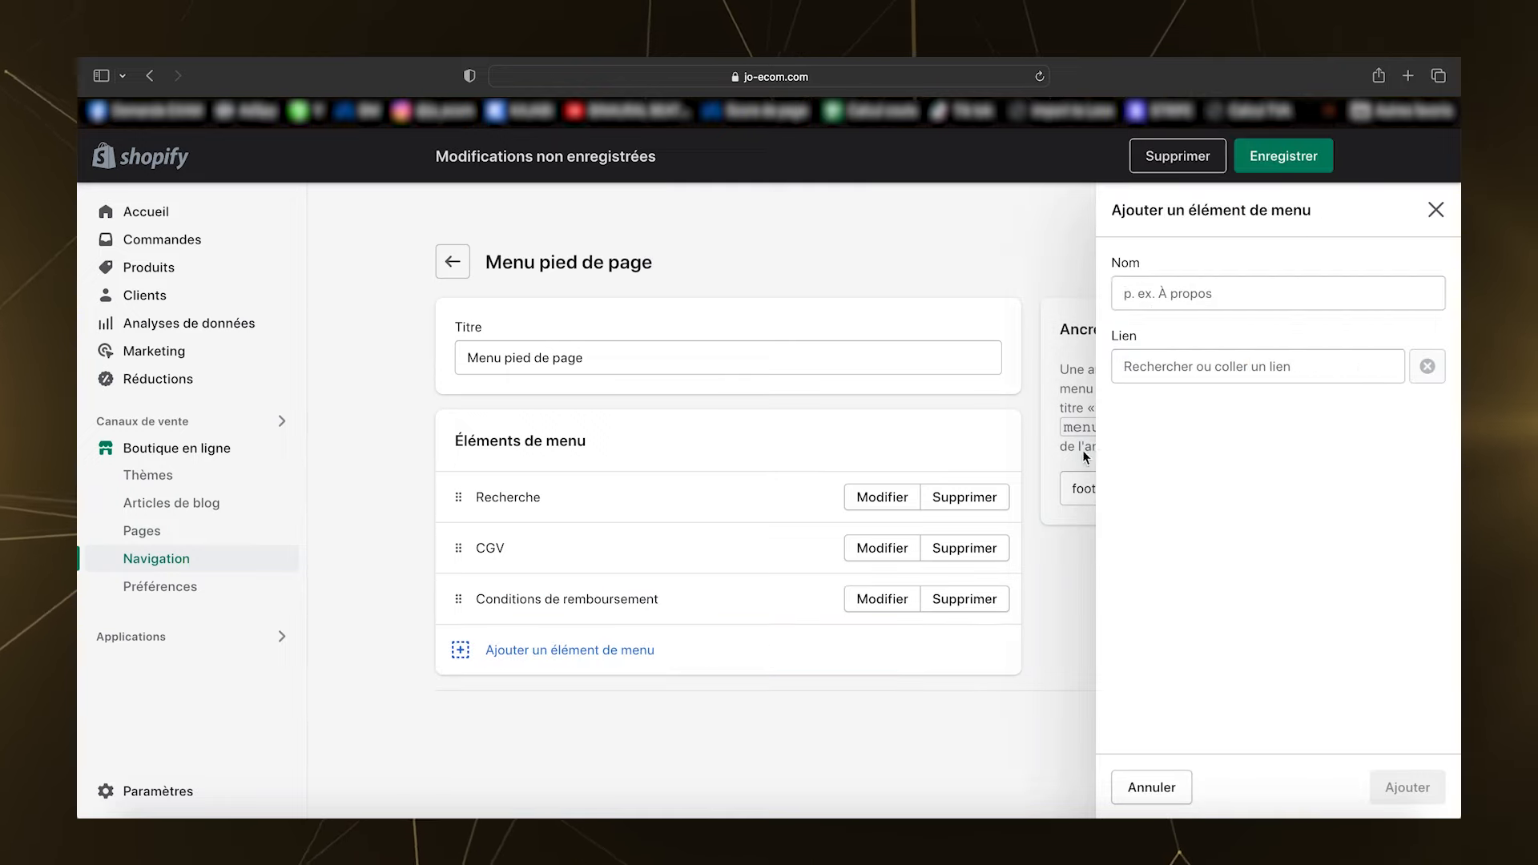
pyautogui.click(1209, 358)
pyautogui.click(1174, 559)
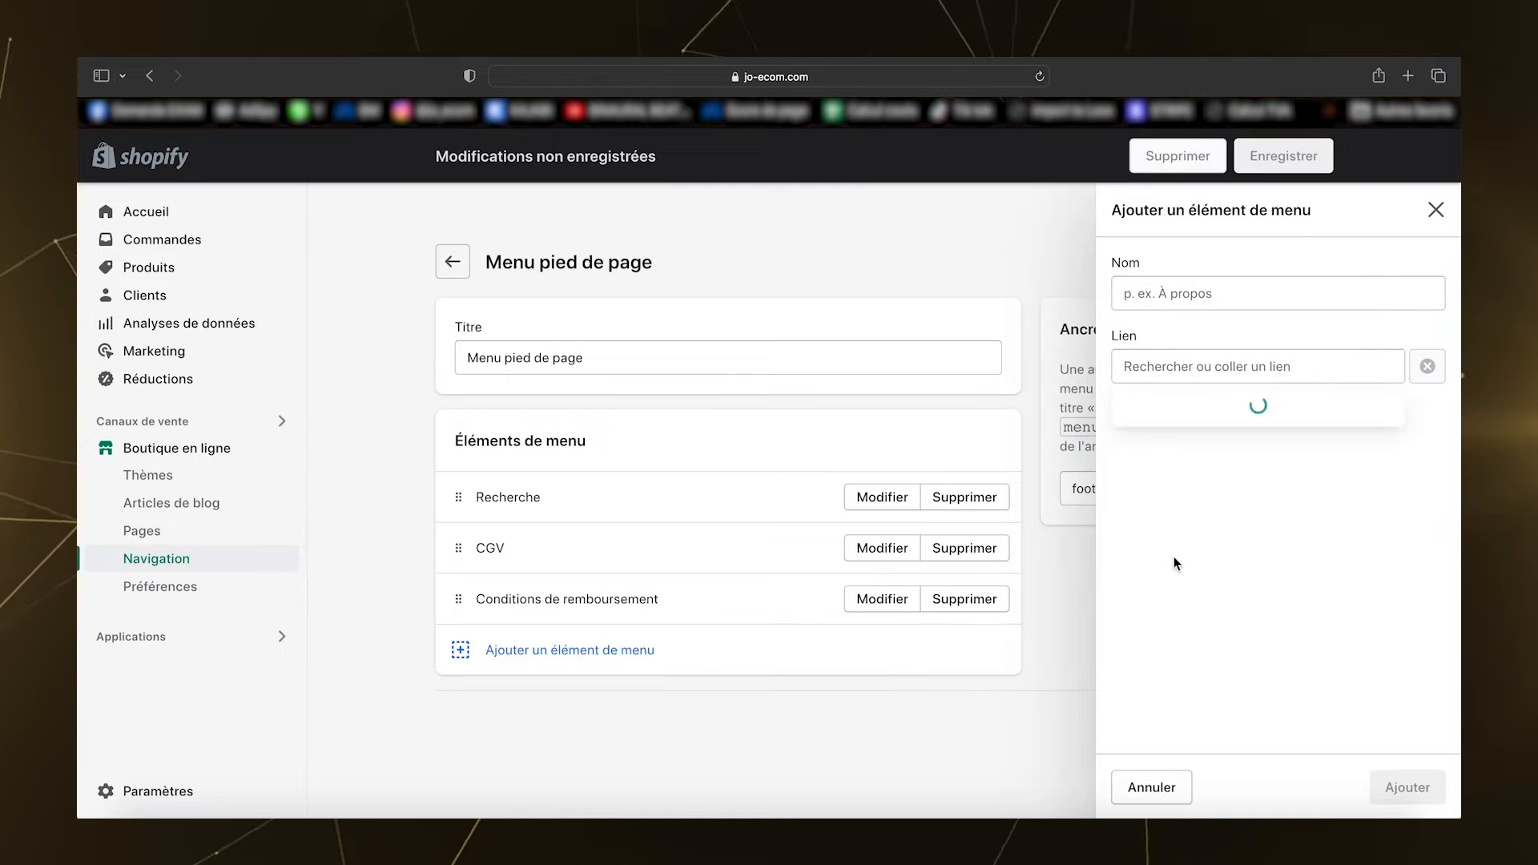
pyautogui.click(1182, 567)
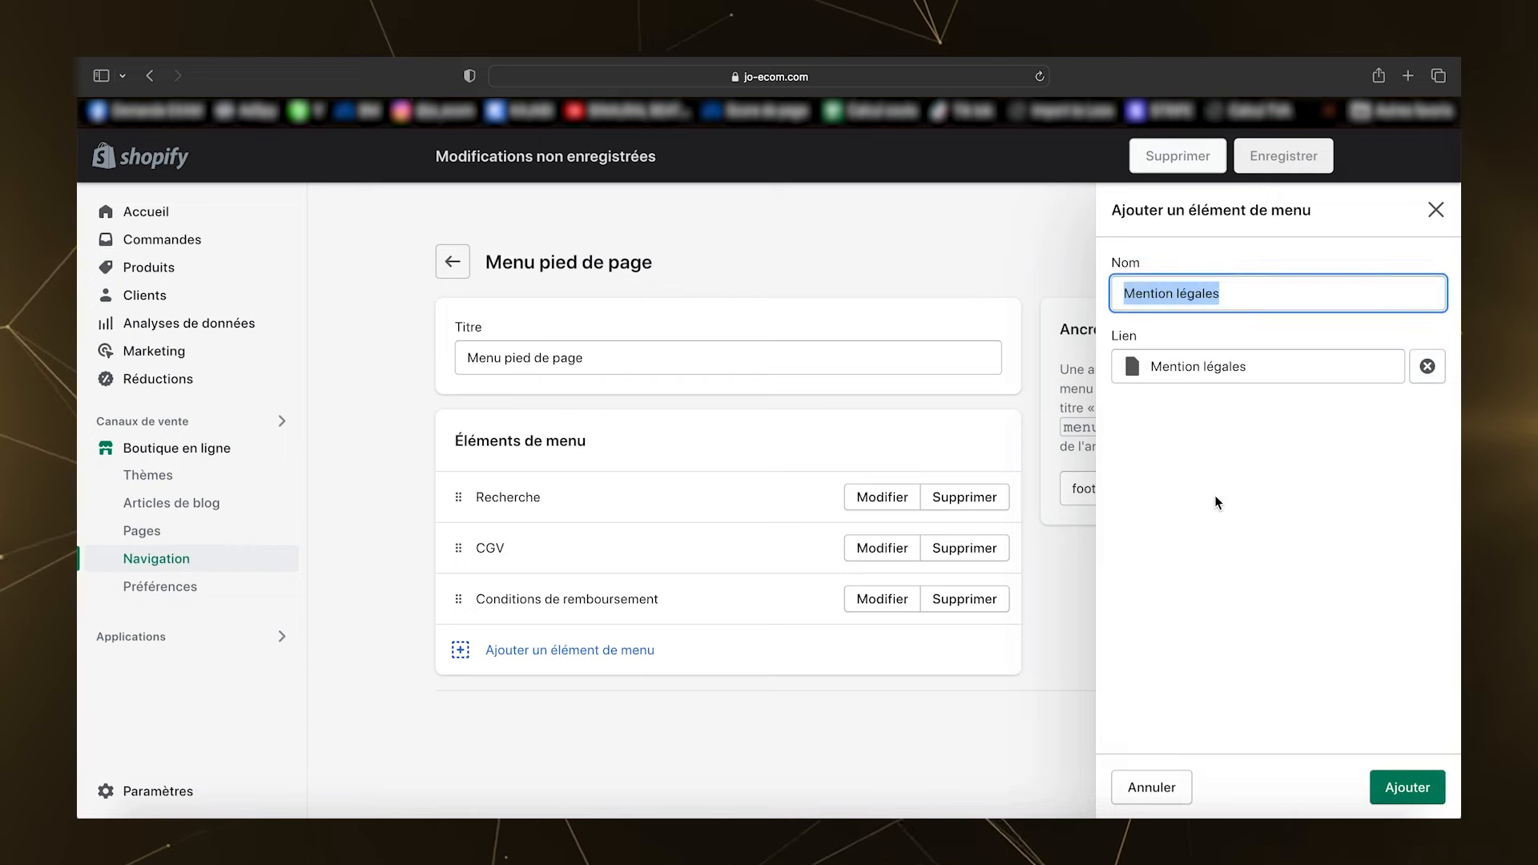
pyautogui.click(1391, 779)
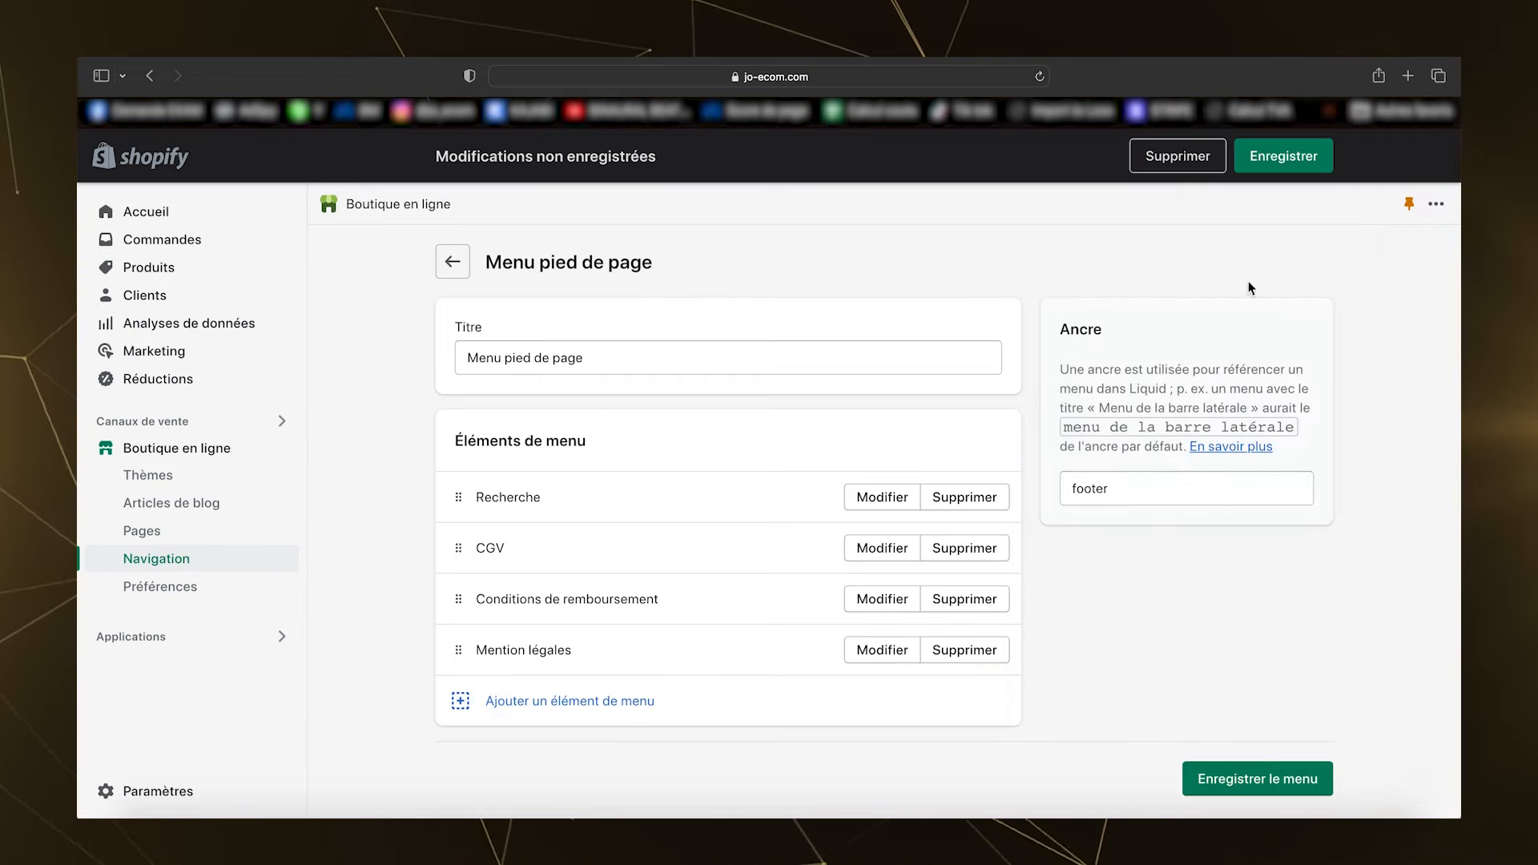
pyautogui.click(1283, 157)
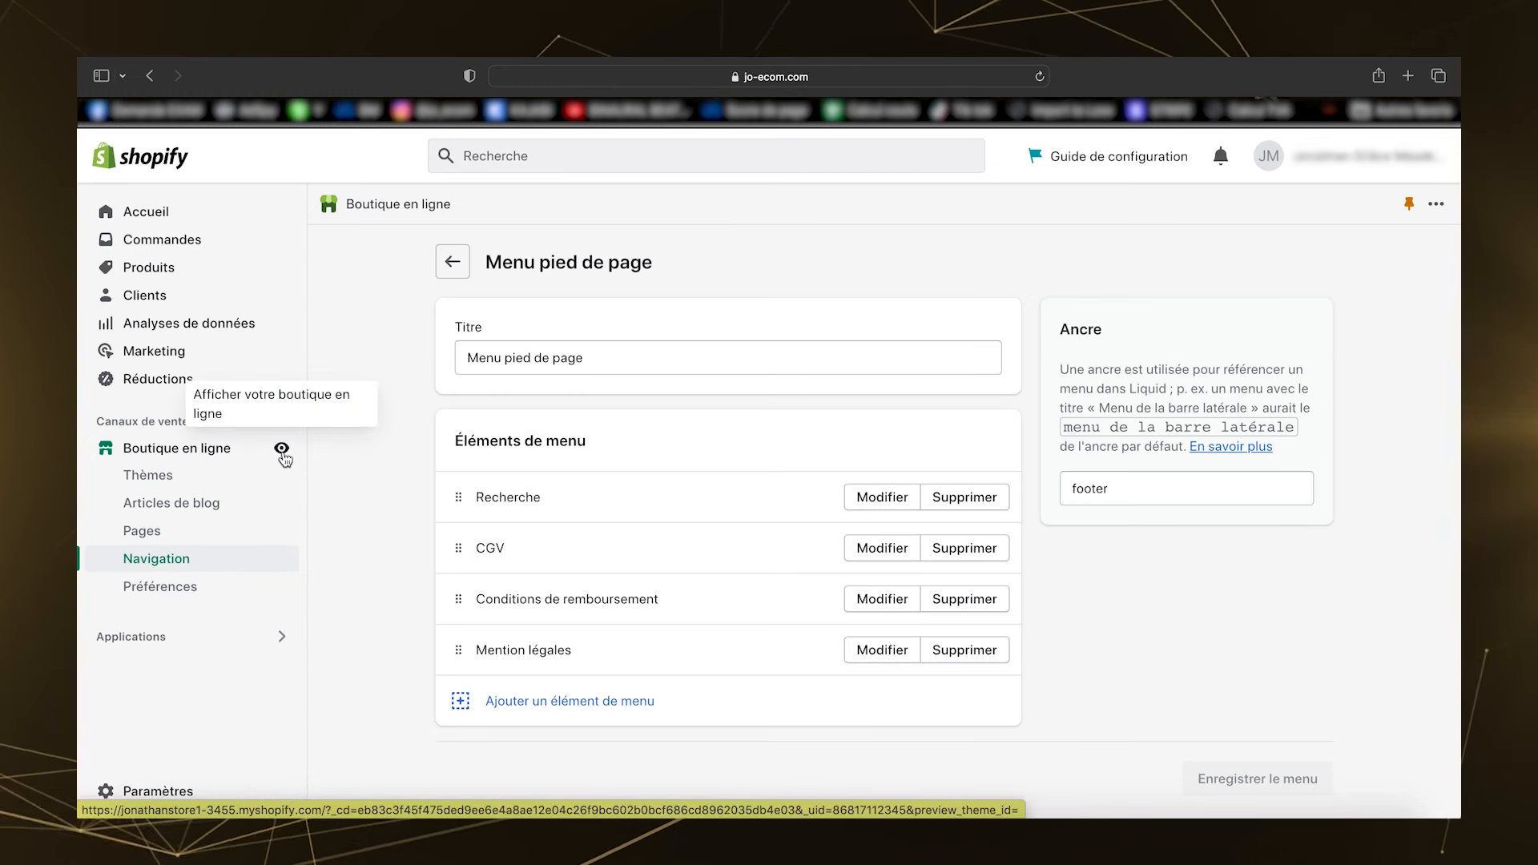
# Step: View the online store and check the menu links in the homepage footer
pyautogui.click(282, 451)
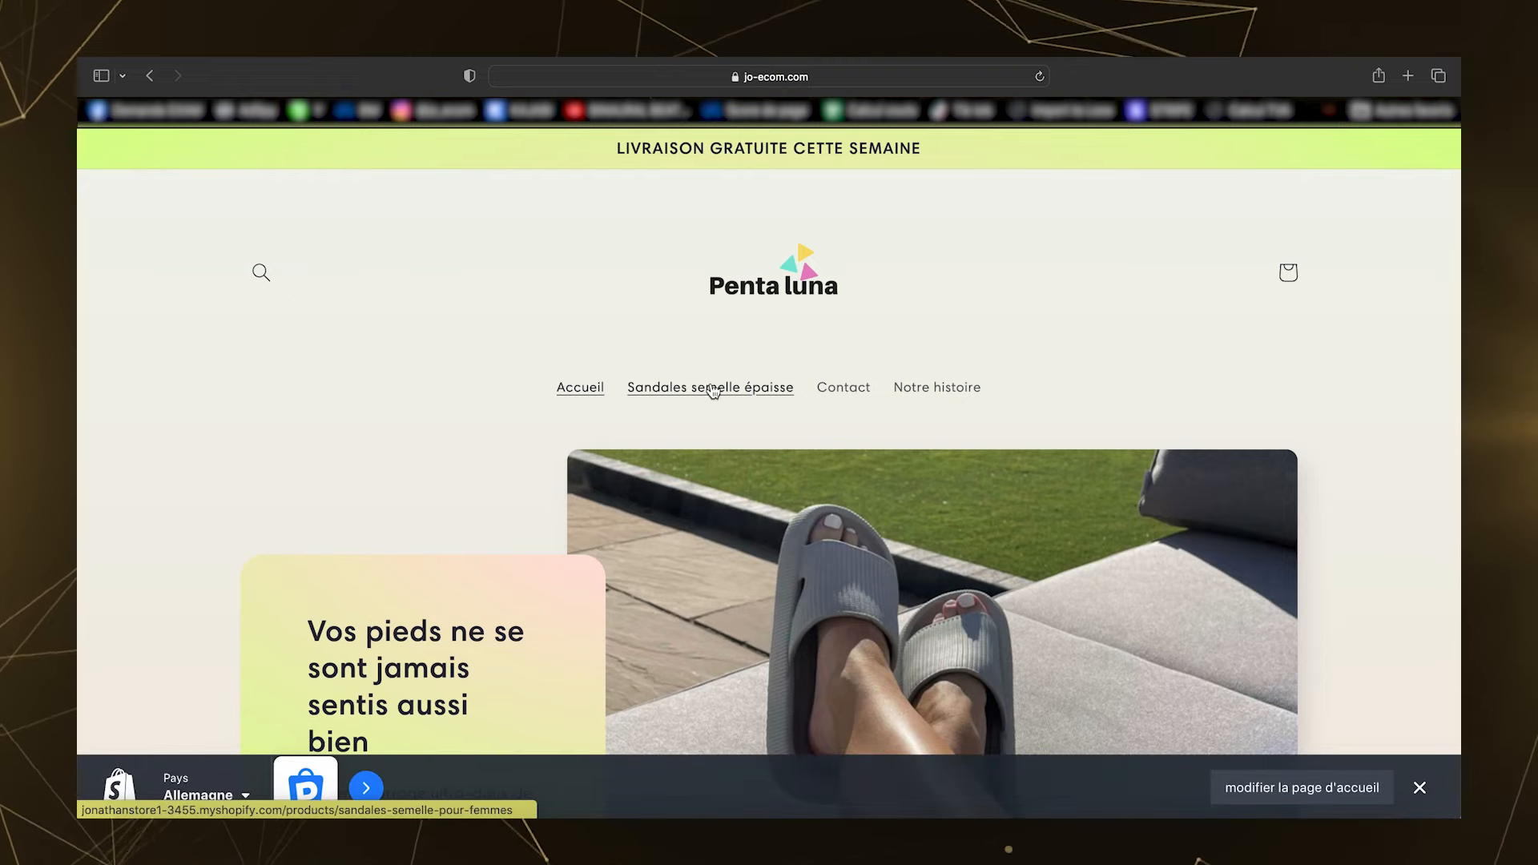
pyautogui.scroll(-20, 941, 392)
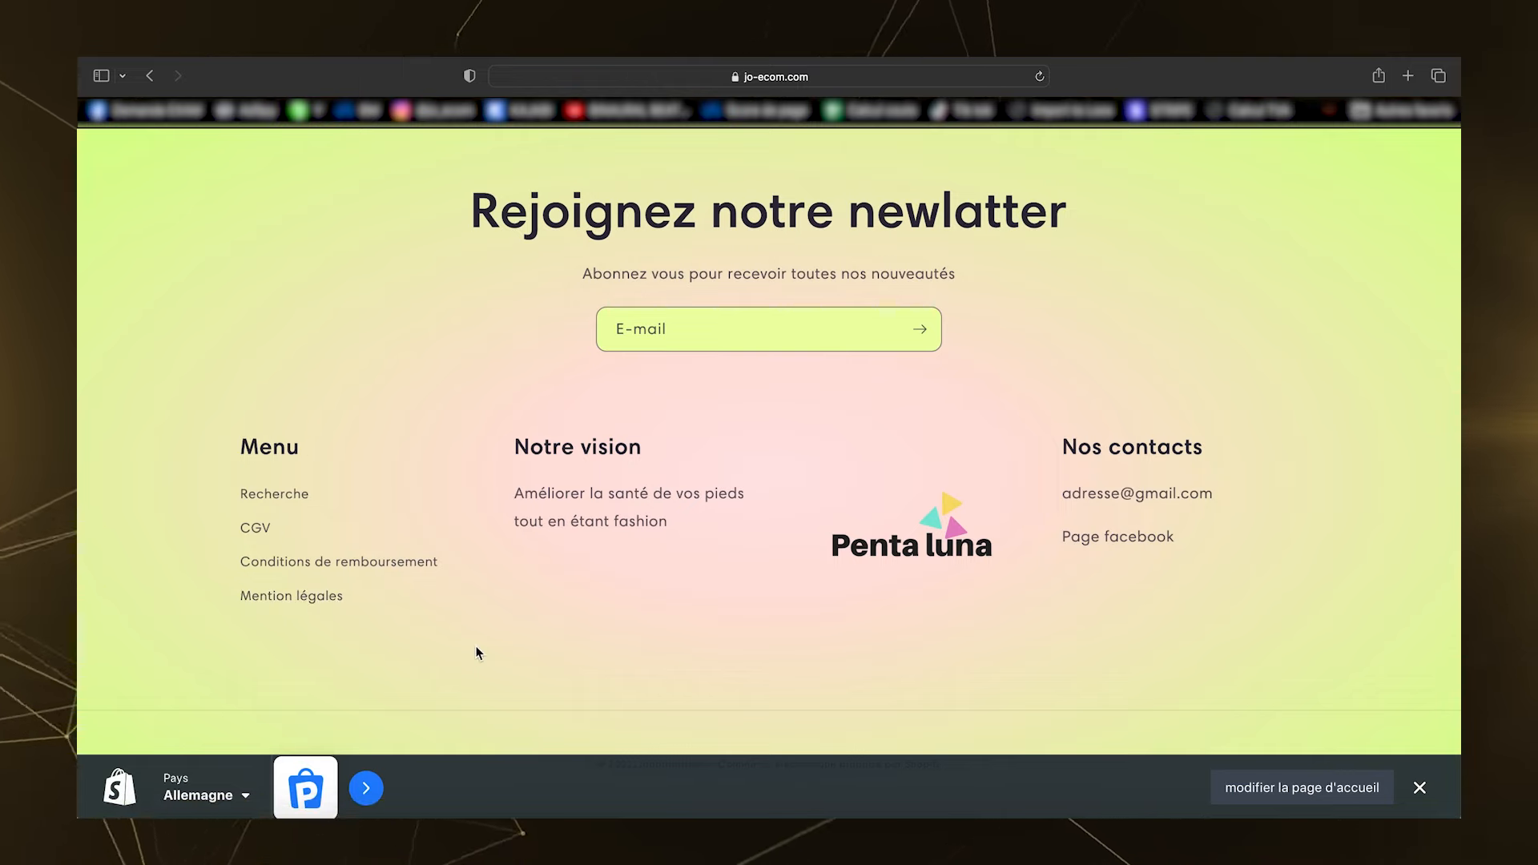
pyautogui.scroll(20, 476, 653)
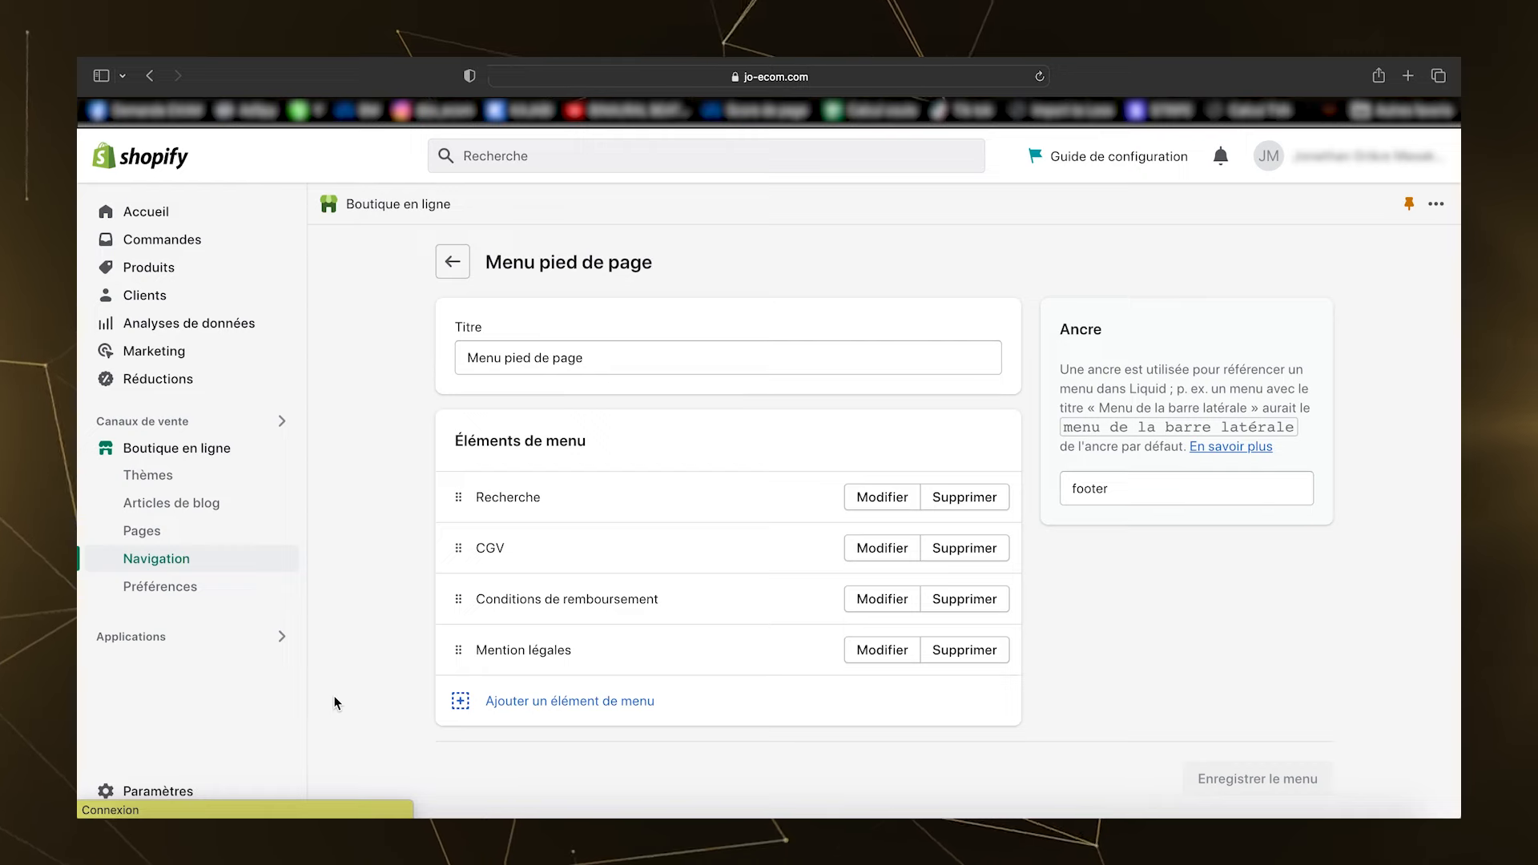
# Step: Deactivate PayPal Express Checkout in the store's payment method settings and leave the settings
pyautogui.click(202, 791)
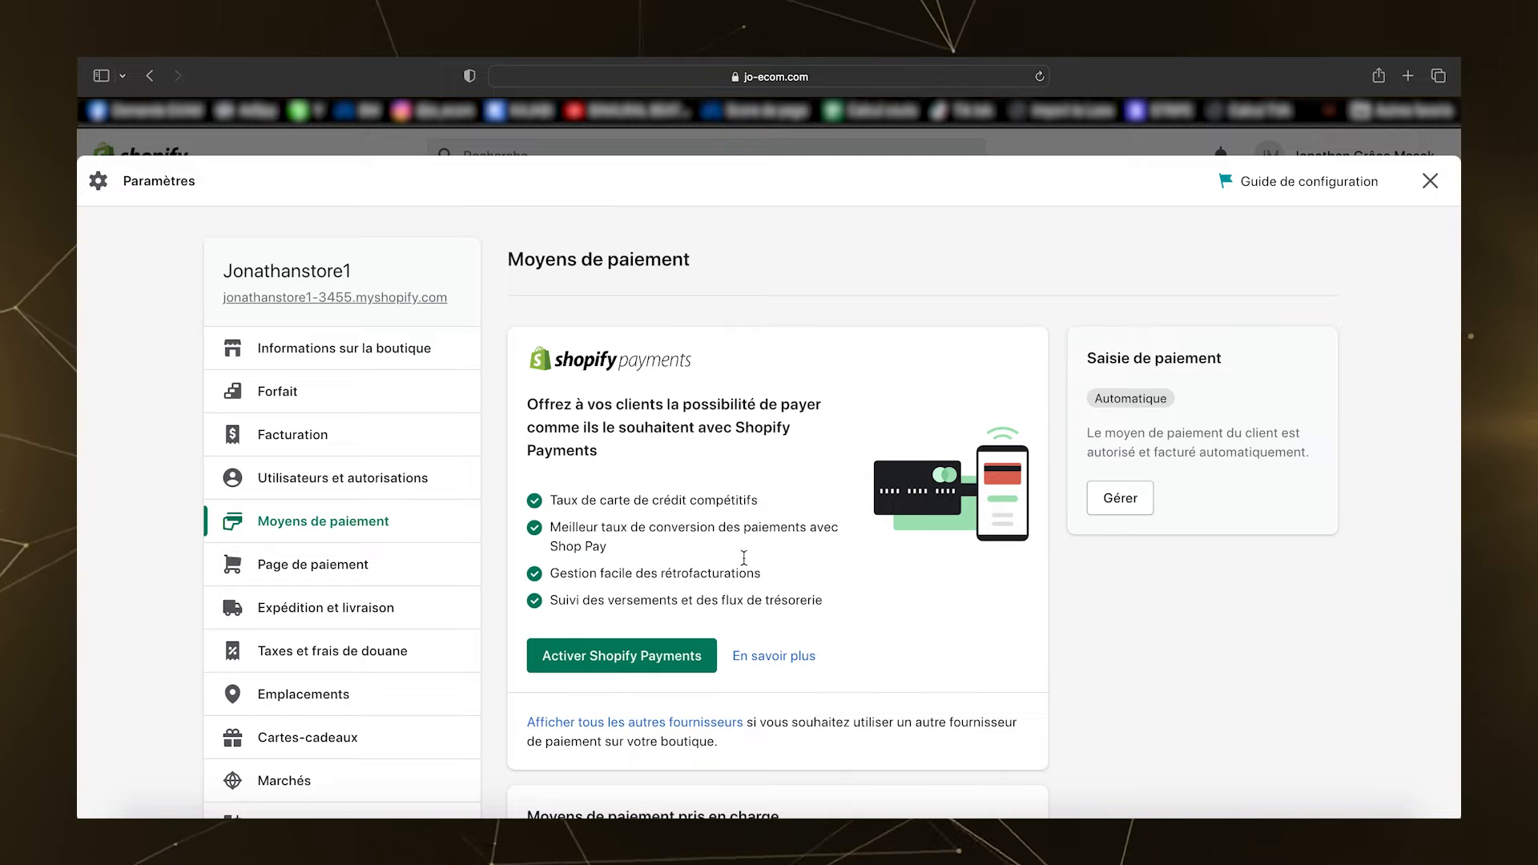
pyautogui.scroll(-3, 680, 491)
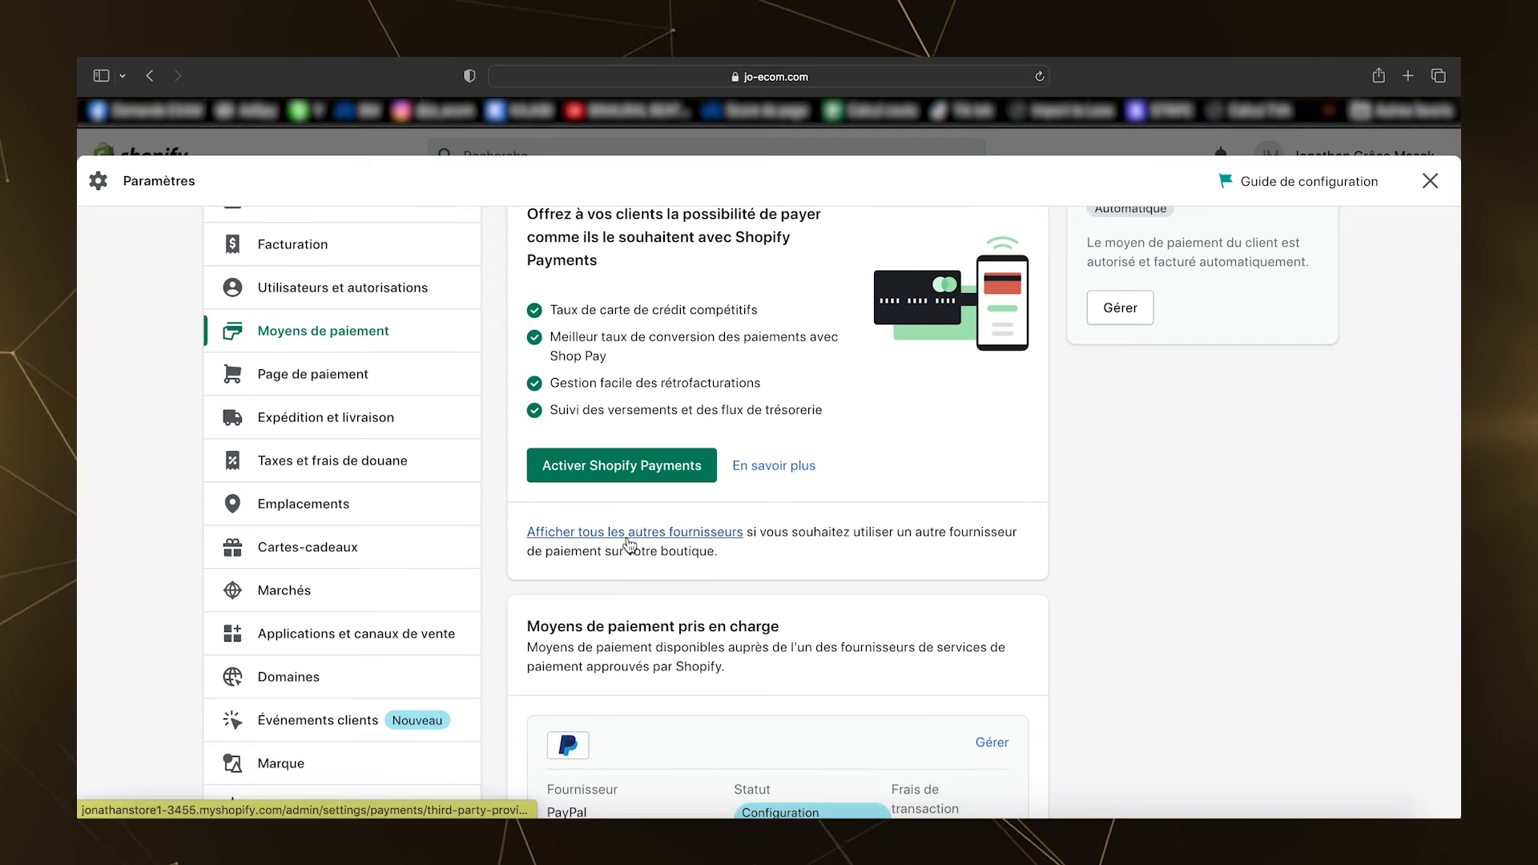
pyautogui.scroll(3, 730, 462)
pyautogui.scroll(-2, 615, 355)
pyautogui.scroll(2, 622, 596)
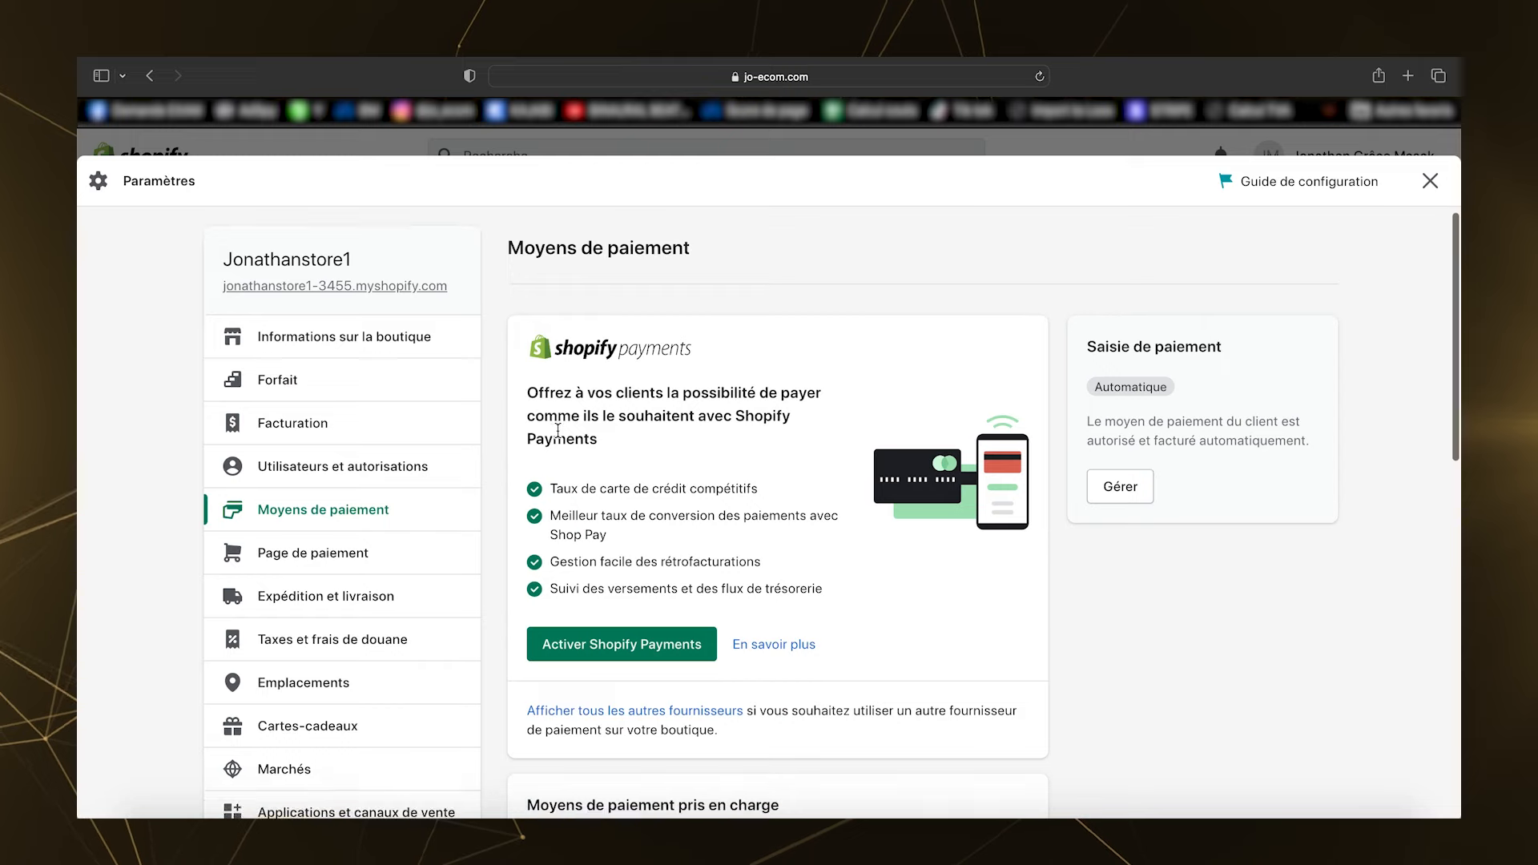
pyautogui.scroll(-2, 592, 596)
pyautogui.click(583, 596)
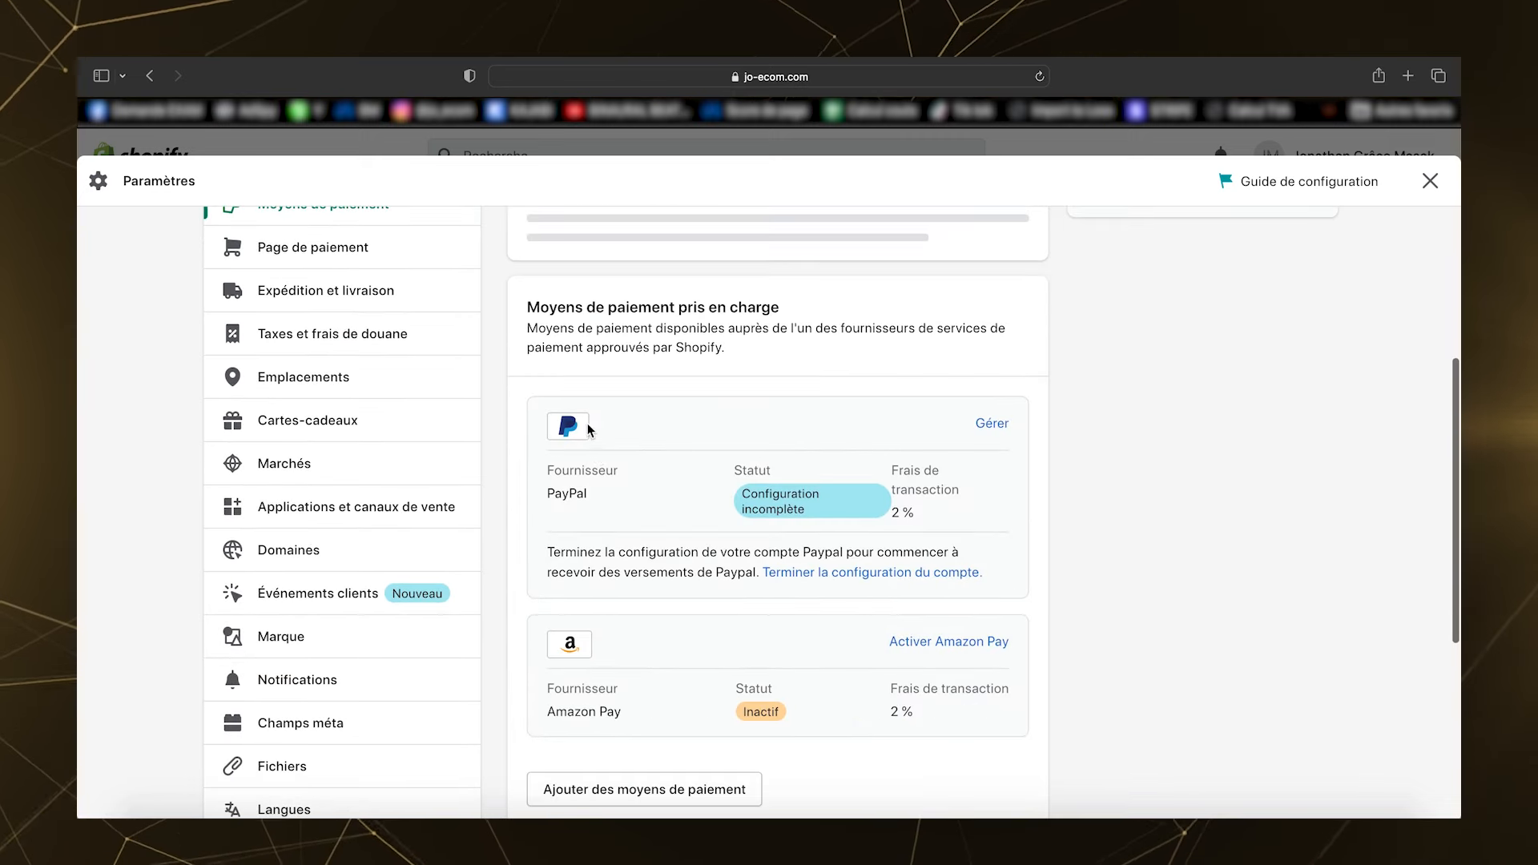
pyautogui.click(998, 421)
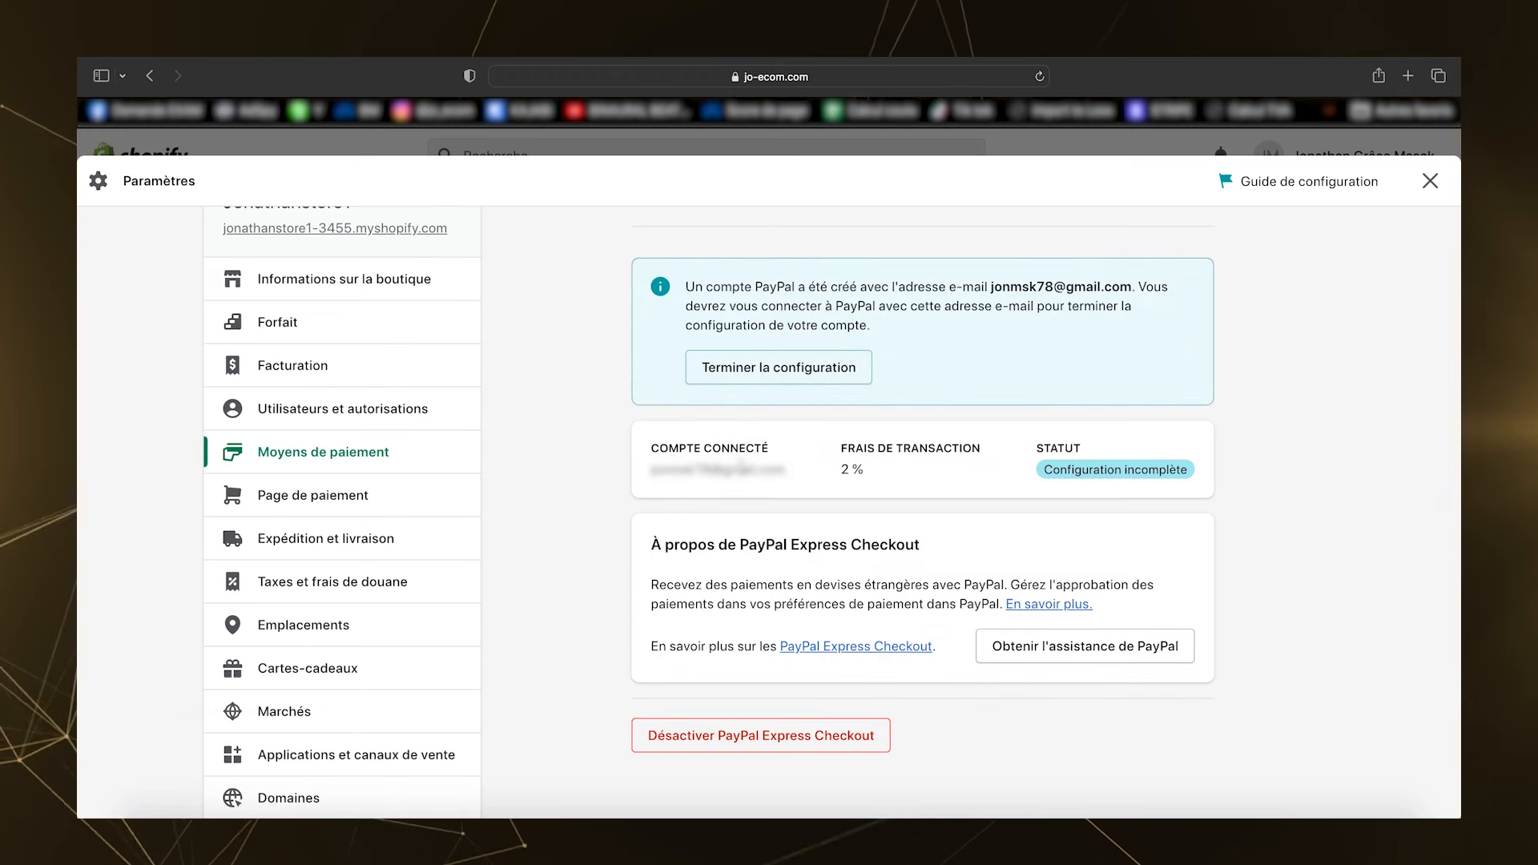
pyautogui.click(749, 725)
pyautogui.click(853, 545)
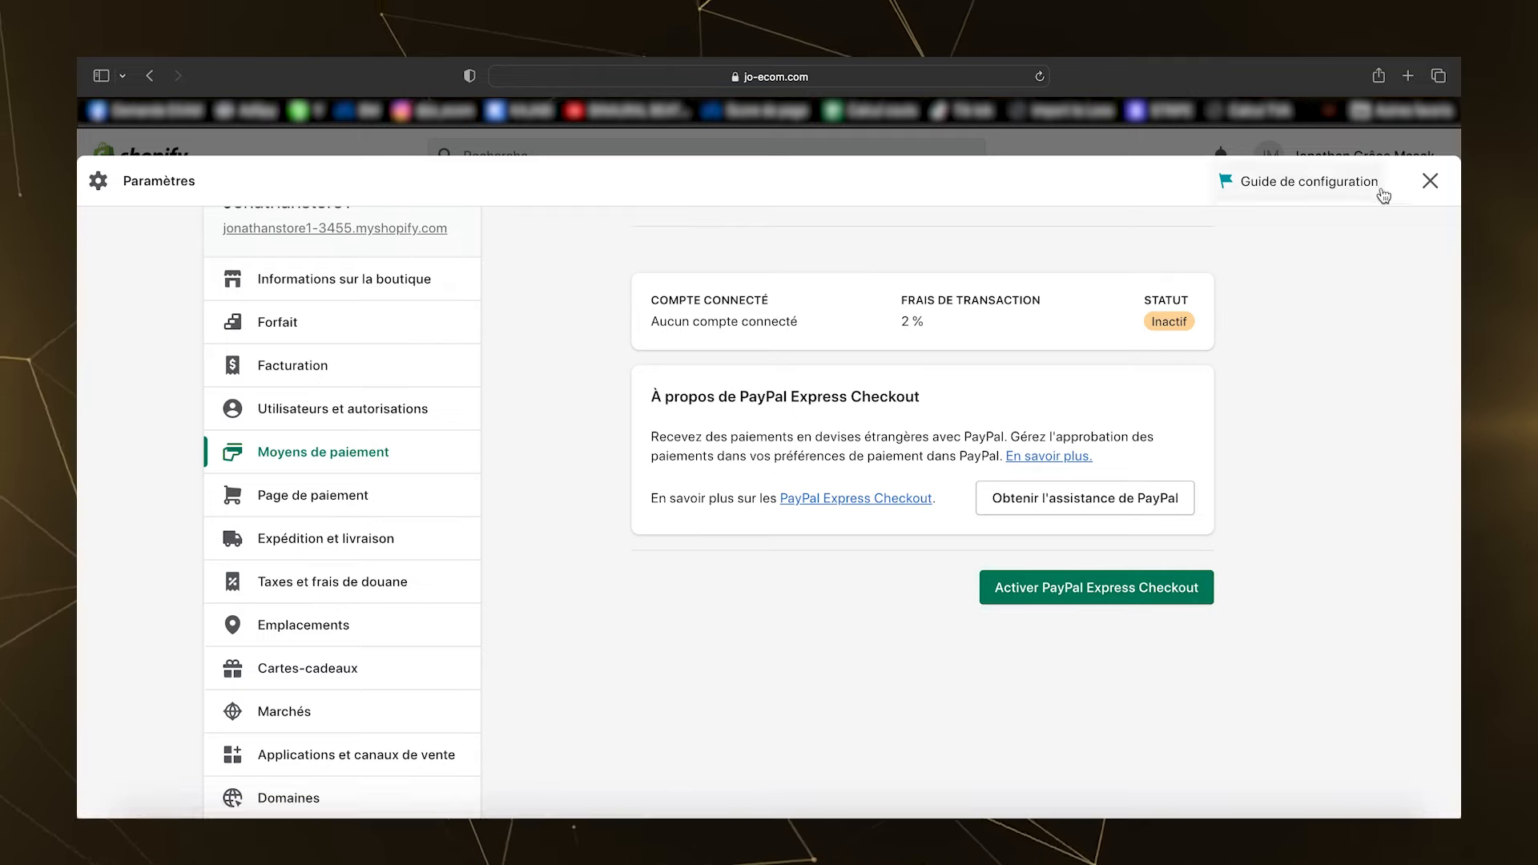
pyautogui.click(1430, 182)
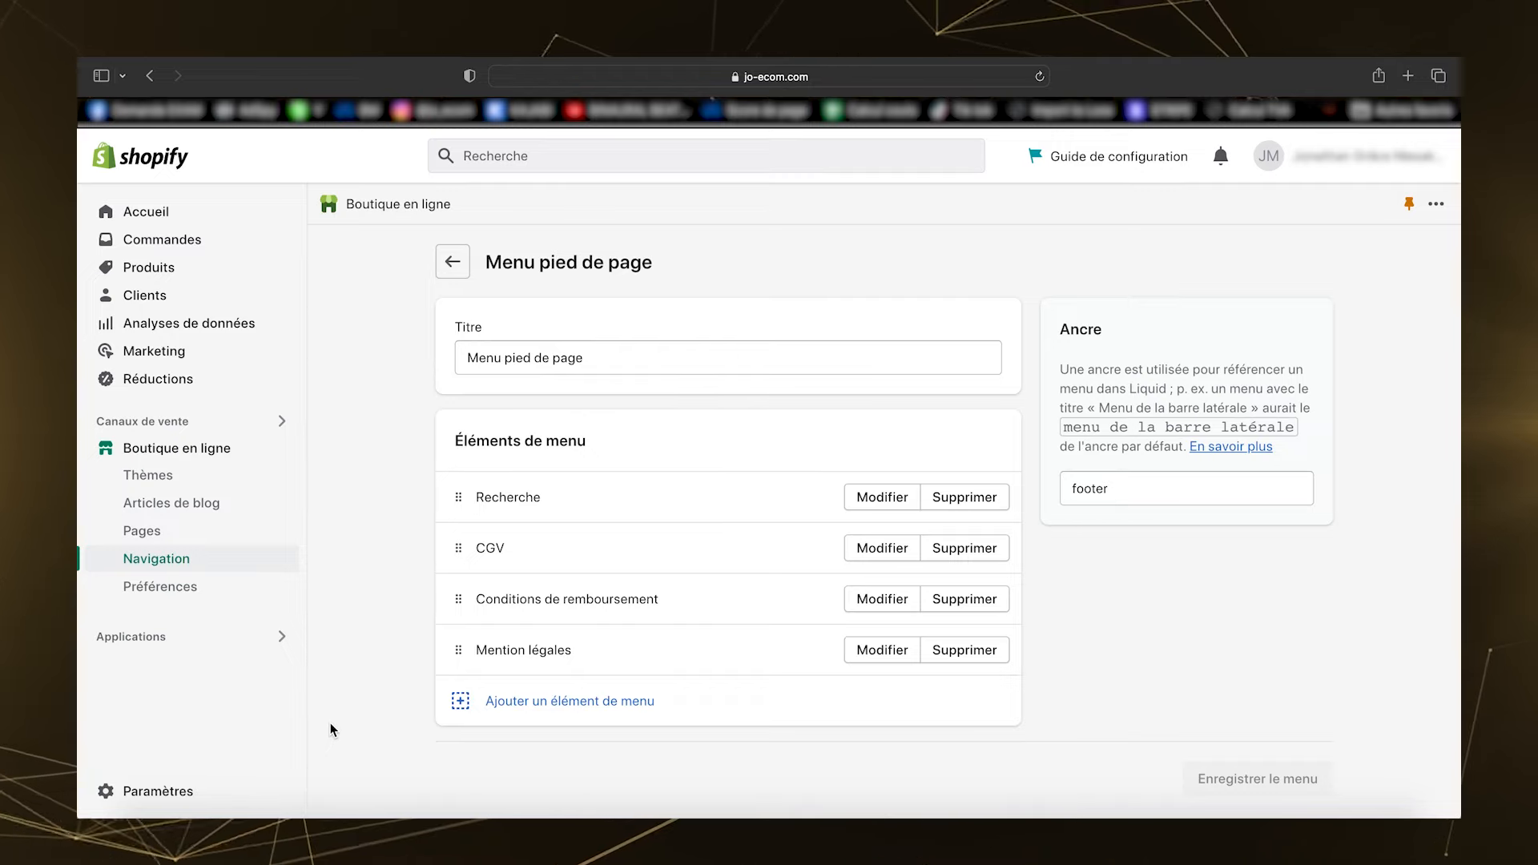
# Step: Open the general shipping rates for all products and delete the European Union zone's Standard International rate
pyautogui.click(190, 794)
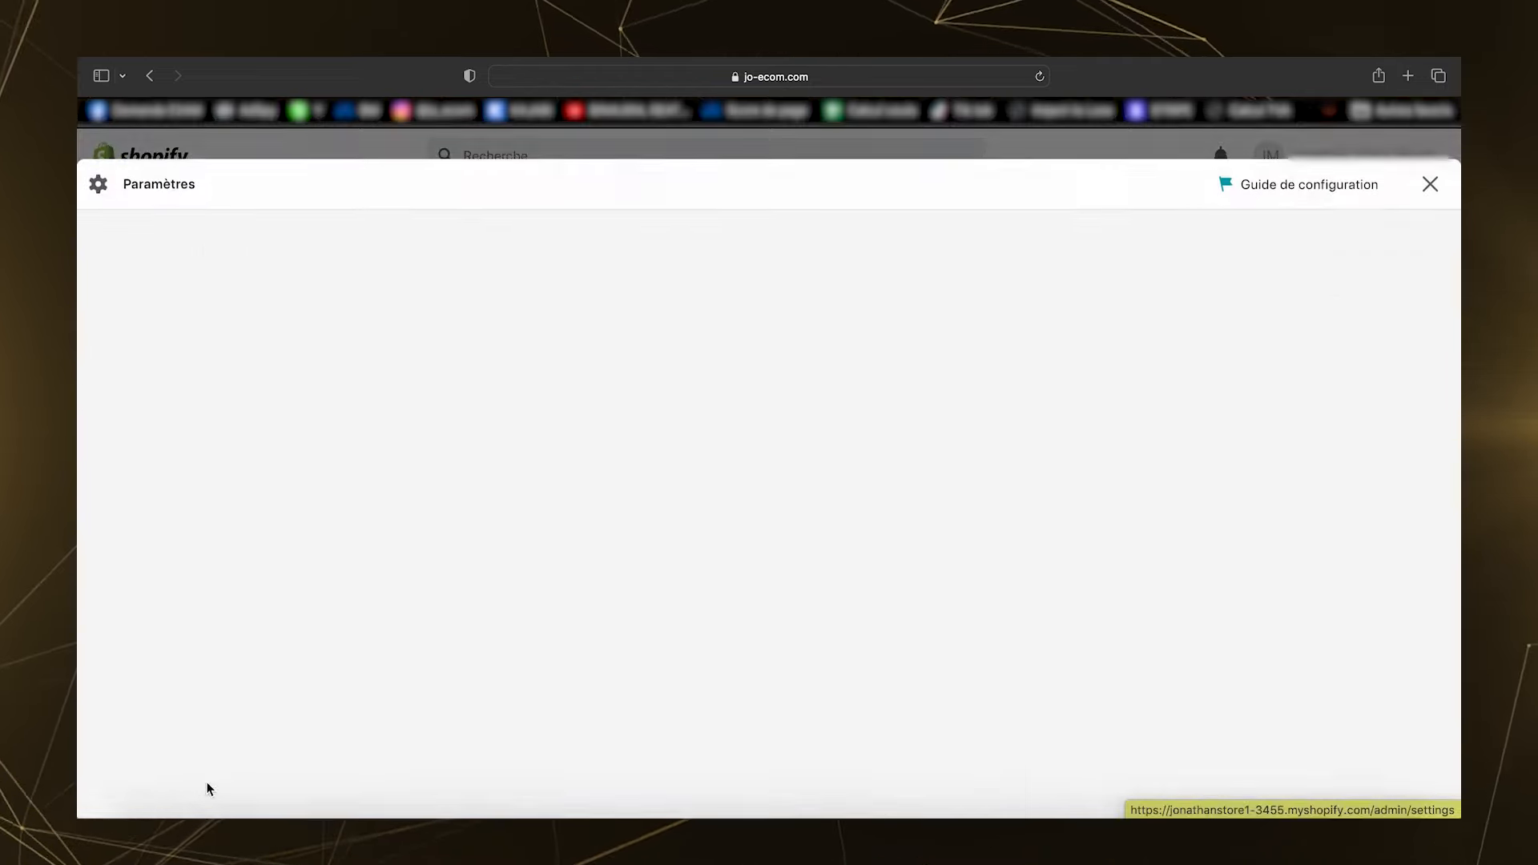
pyautogui.scroll(-2, 290, 583)
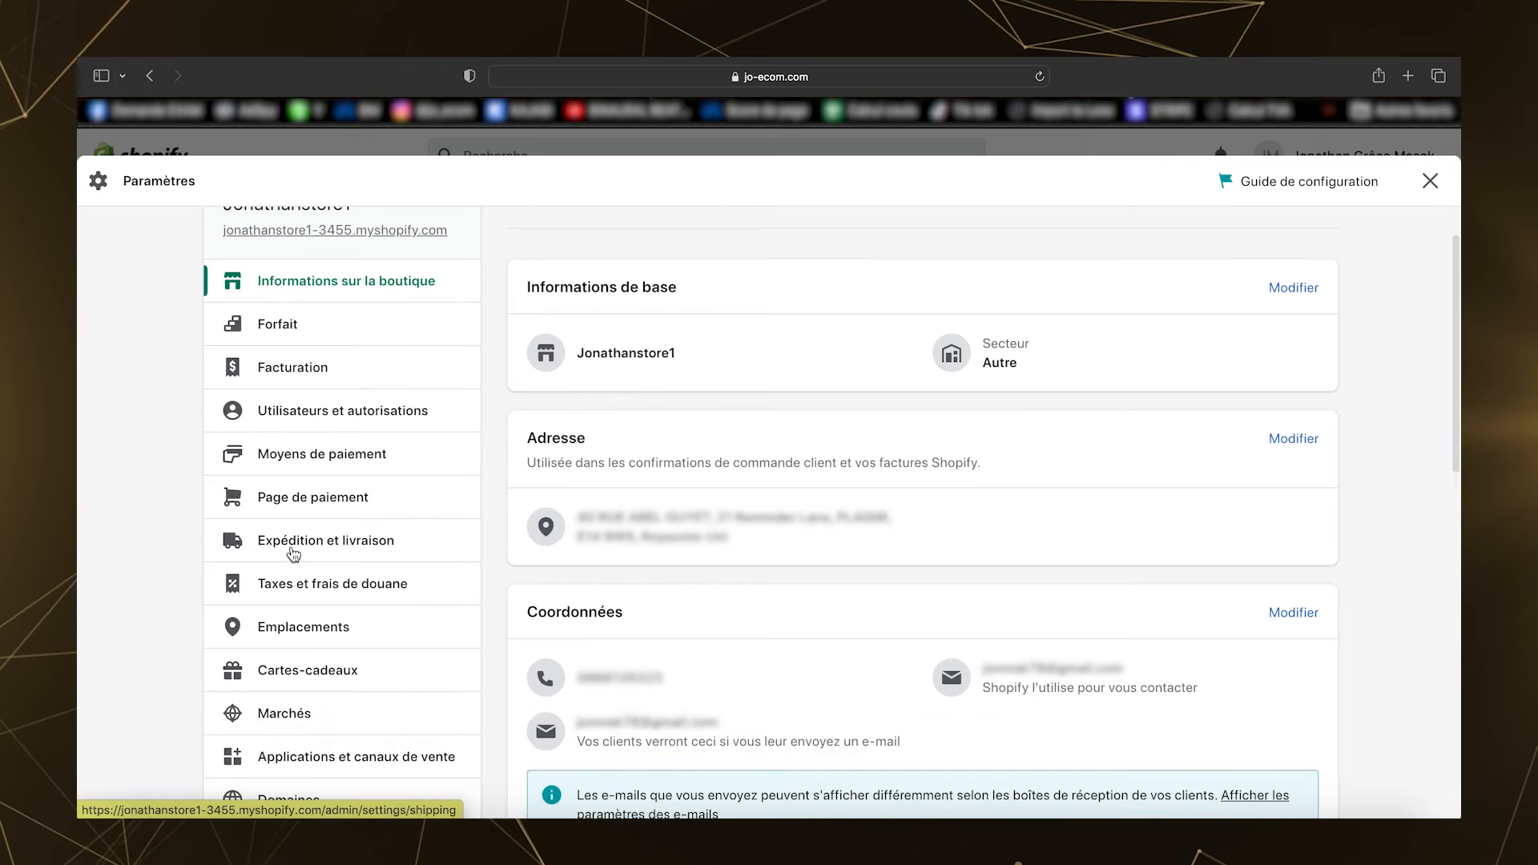
pyautogui.click(297, 541)
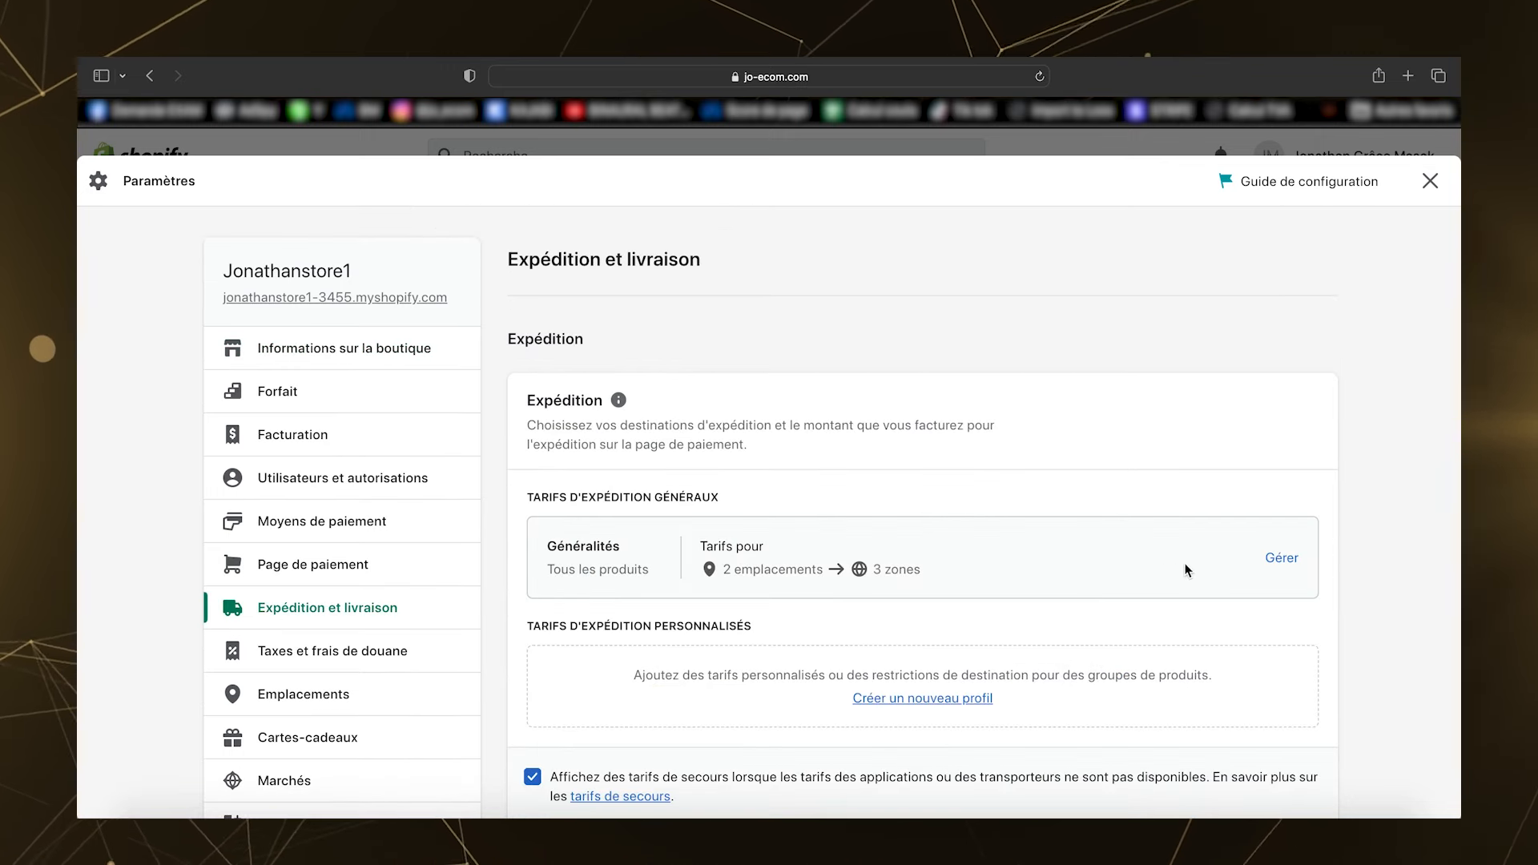
pyautogui.click(1277, 561)
pyautogui.scroll(-4, 1234, 553)
pyautogui.click(1292, 543)
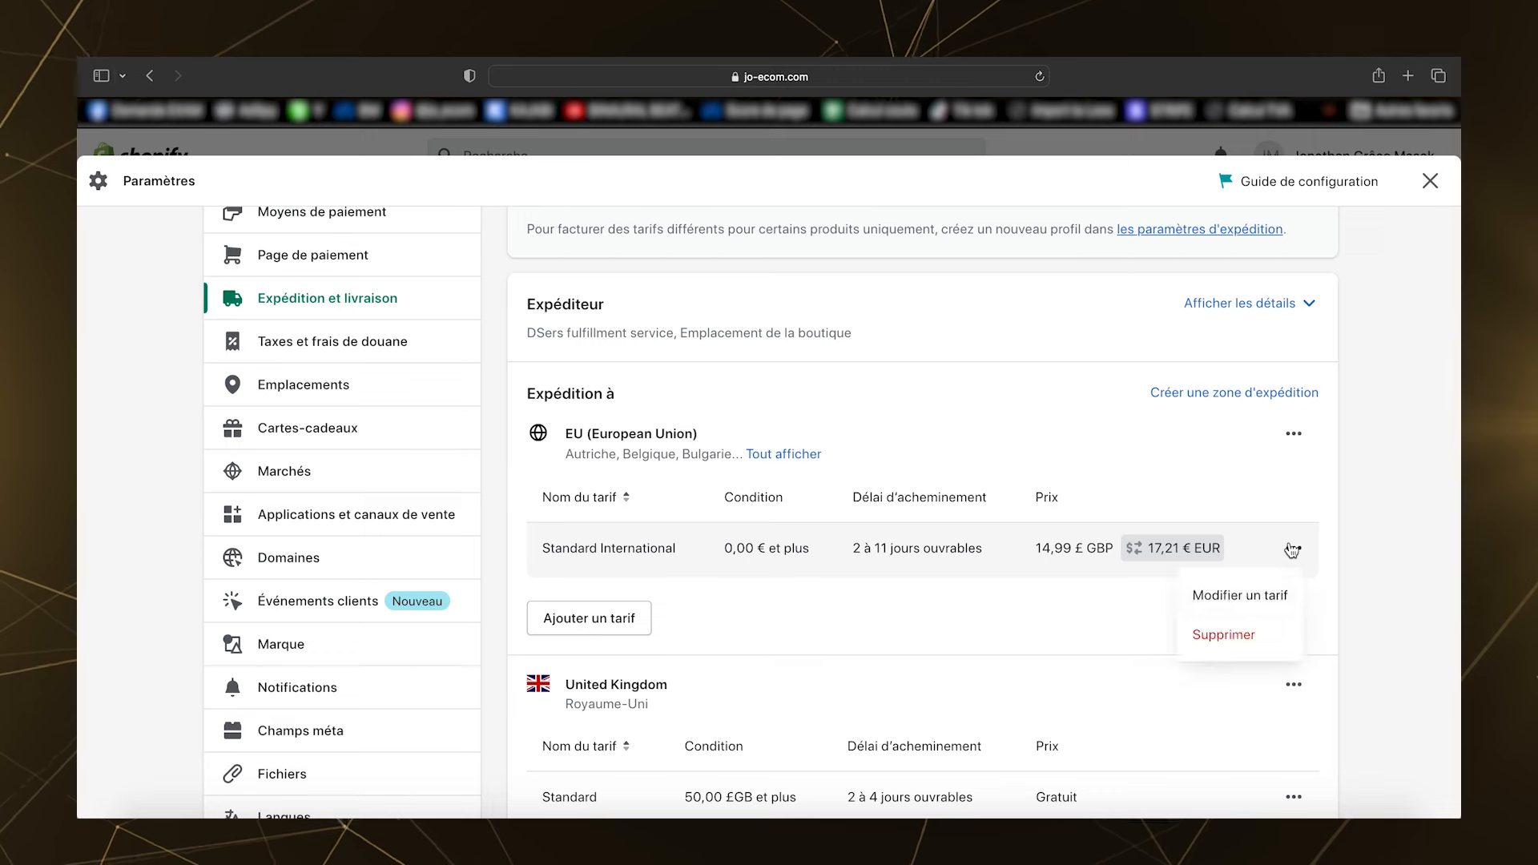
pyautogui.click(1226, 637)
# Step: Delete the European Union, United Kingdom and Worldwide shipping zones
pyautogui.click(1294, 433)
pyautogui.click(1249, 519)
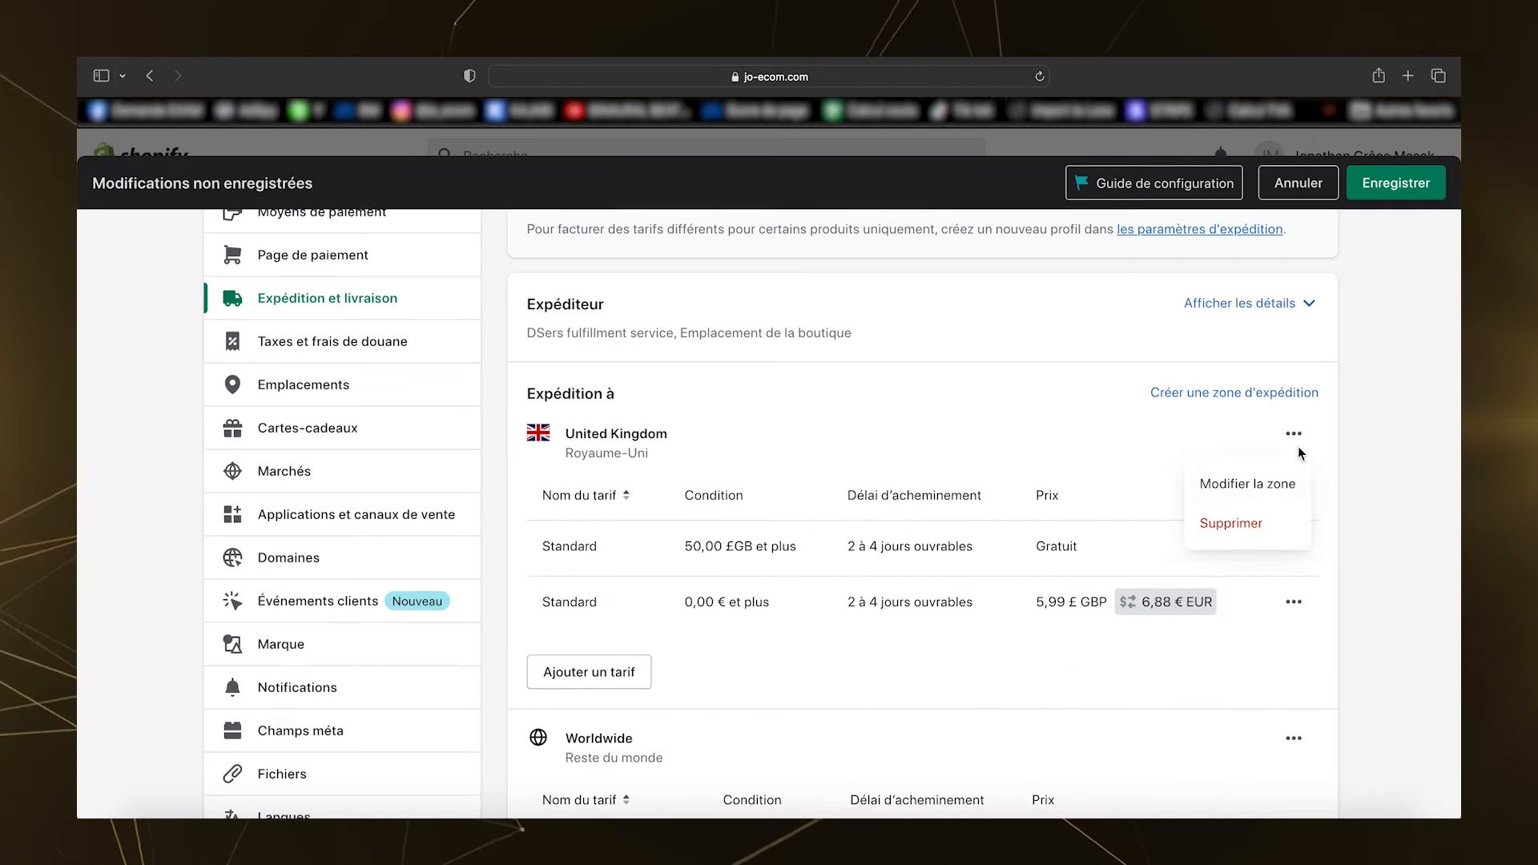
pyautogui.click(1285, 523)
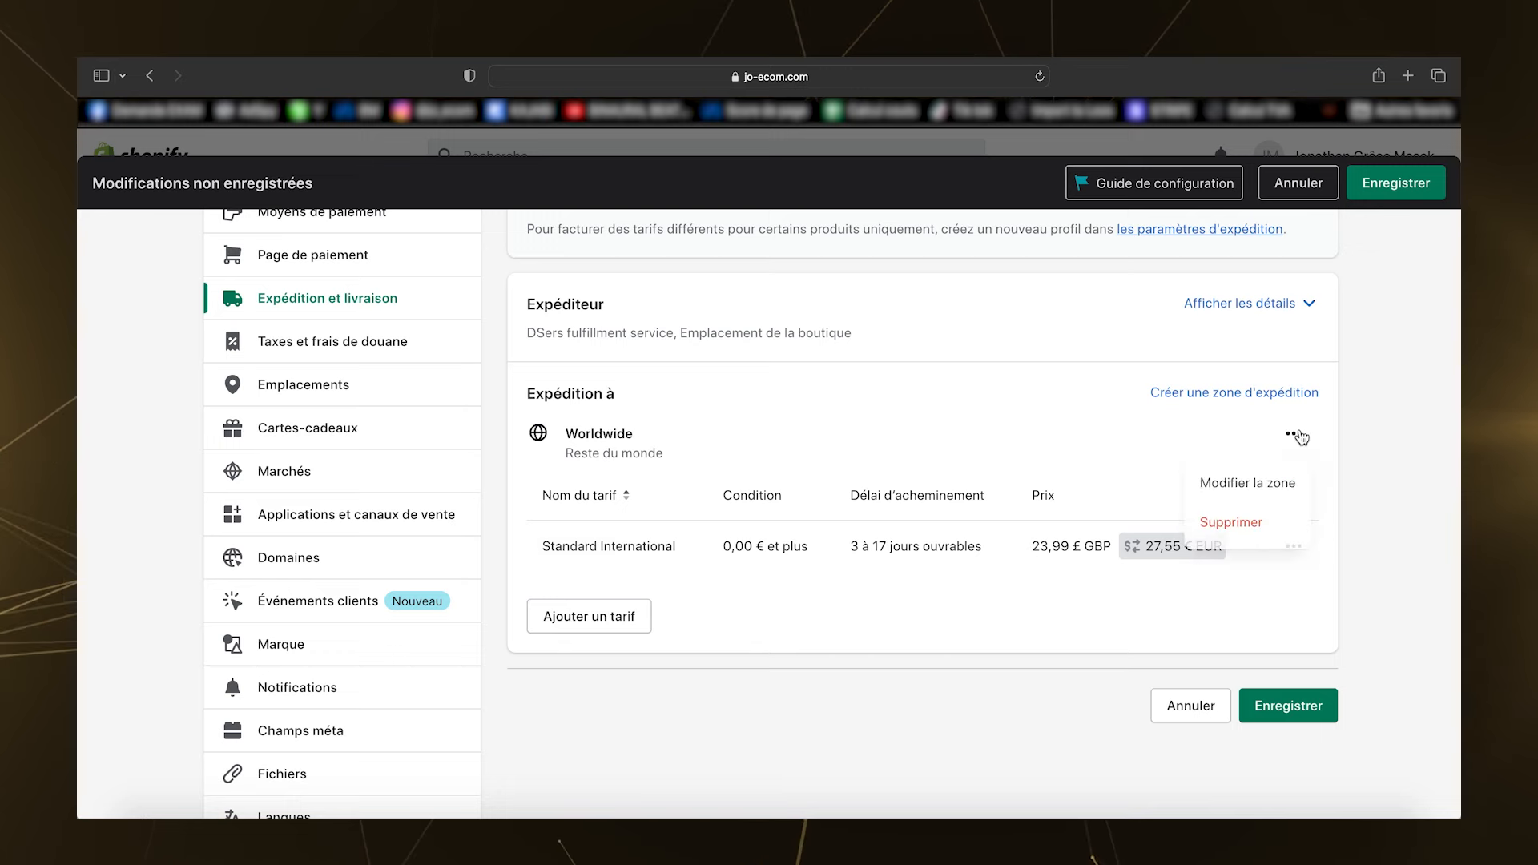
pyautogui.click(1233, 522)
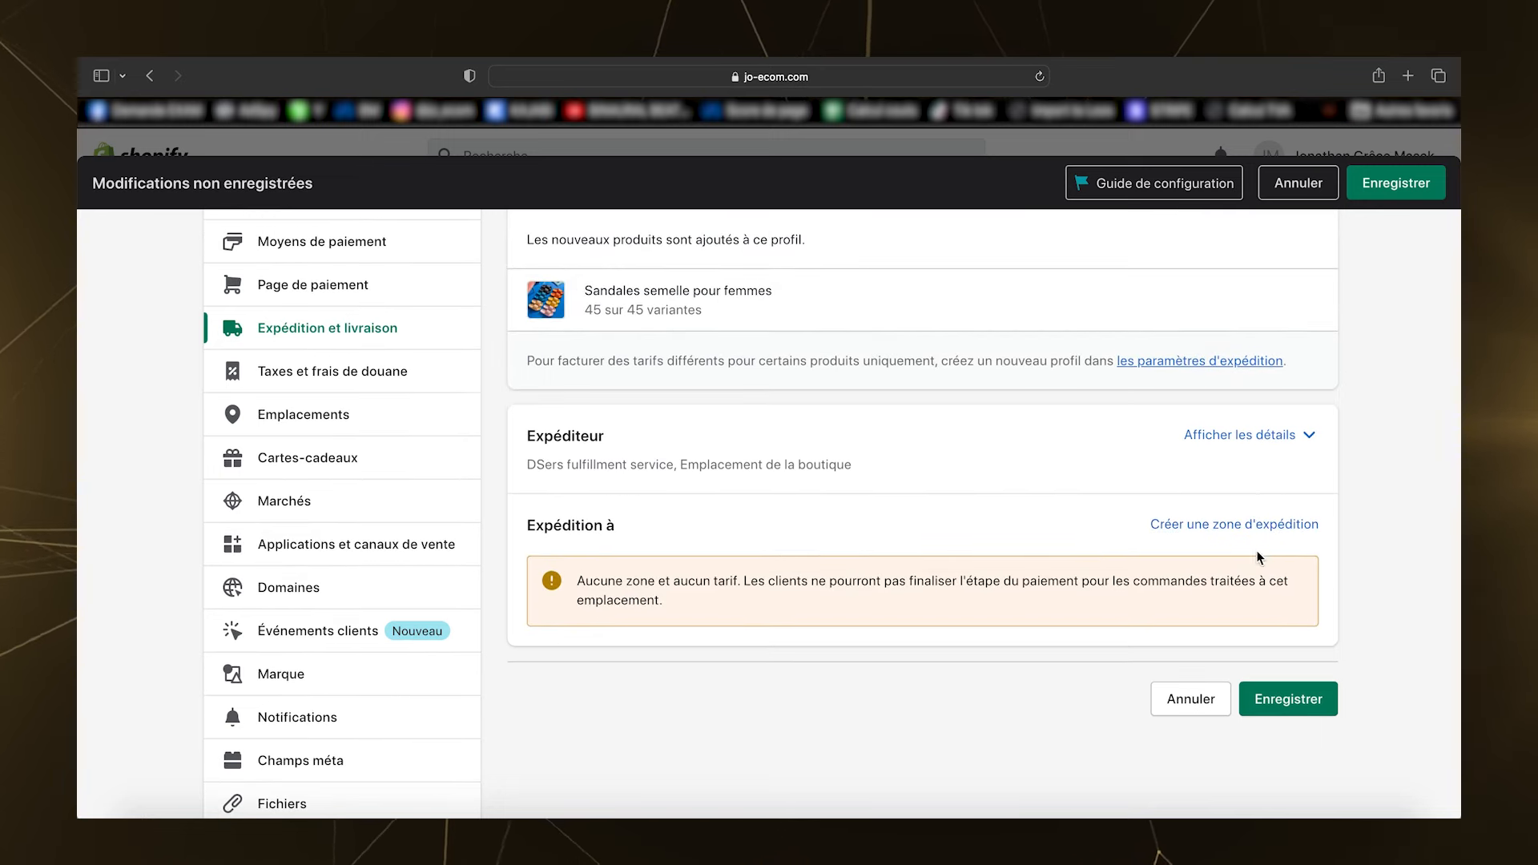
# Step: Create a shipping zone named France that covers only France
pyautogui.click(1249, 529)
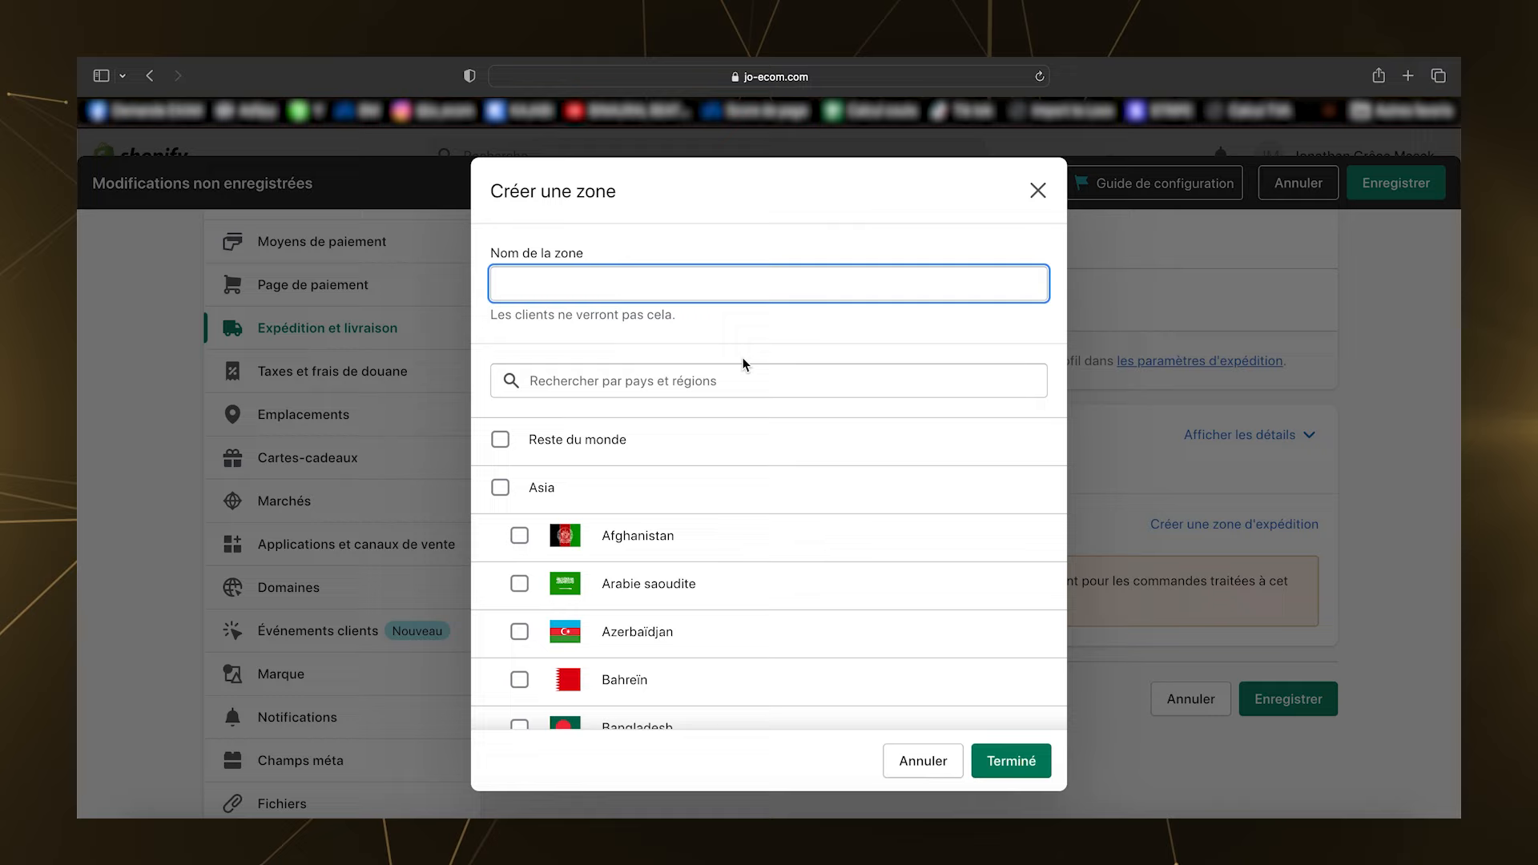
pyautogui.click(604, 318)
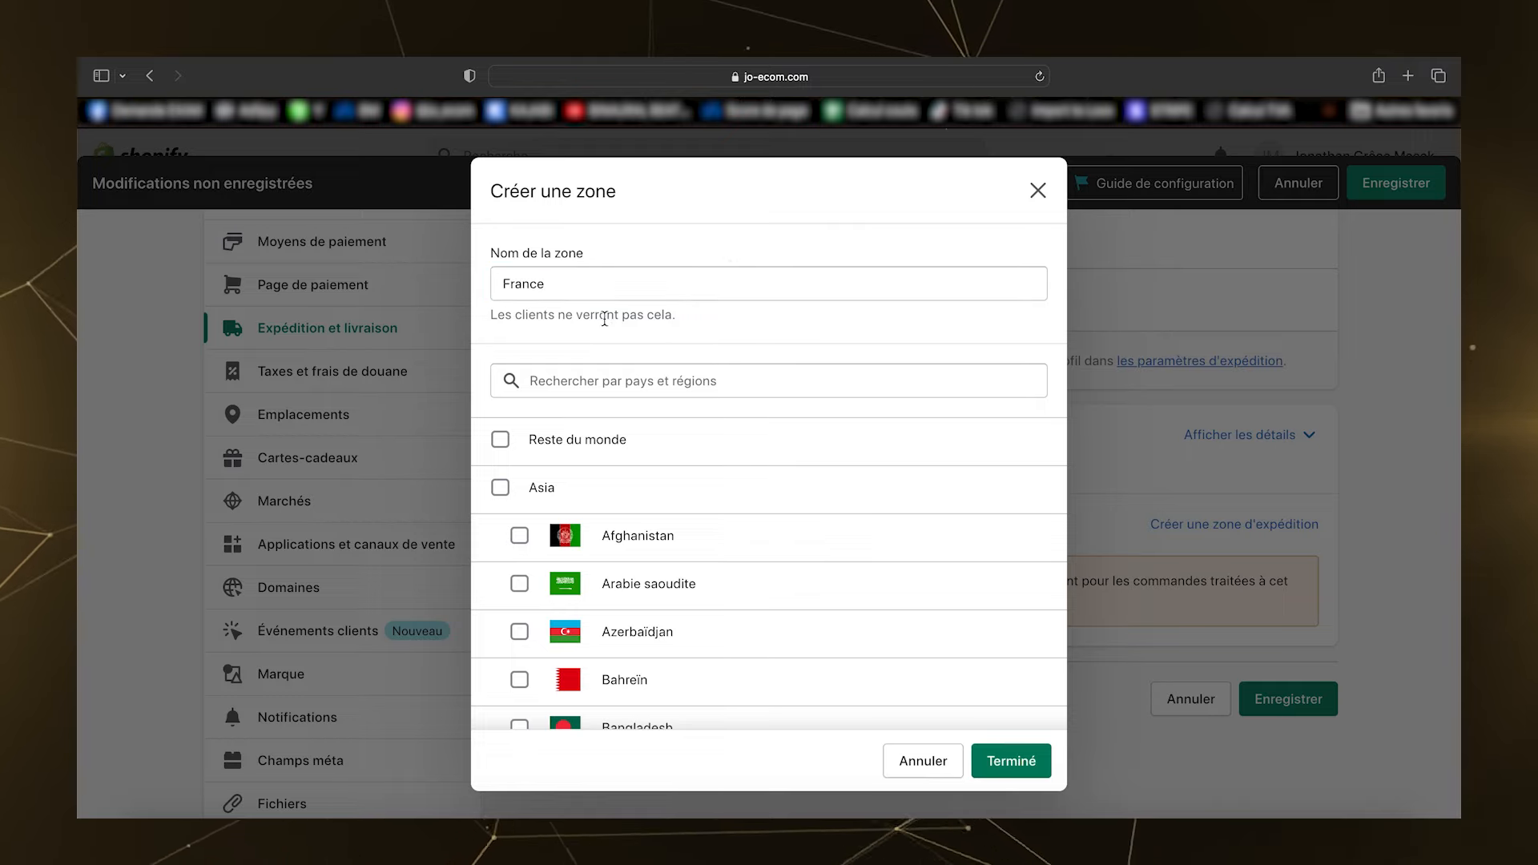
pyautogui.click(647, 396)
pyautogui.write('France')
pyautogui.click(502, 440)
pyautogui.click(1011, 760)
pyautogui.scroll(-3, 1022, 583)
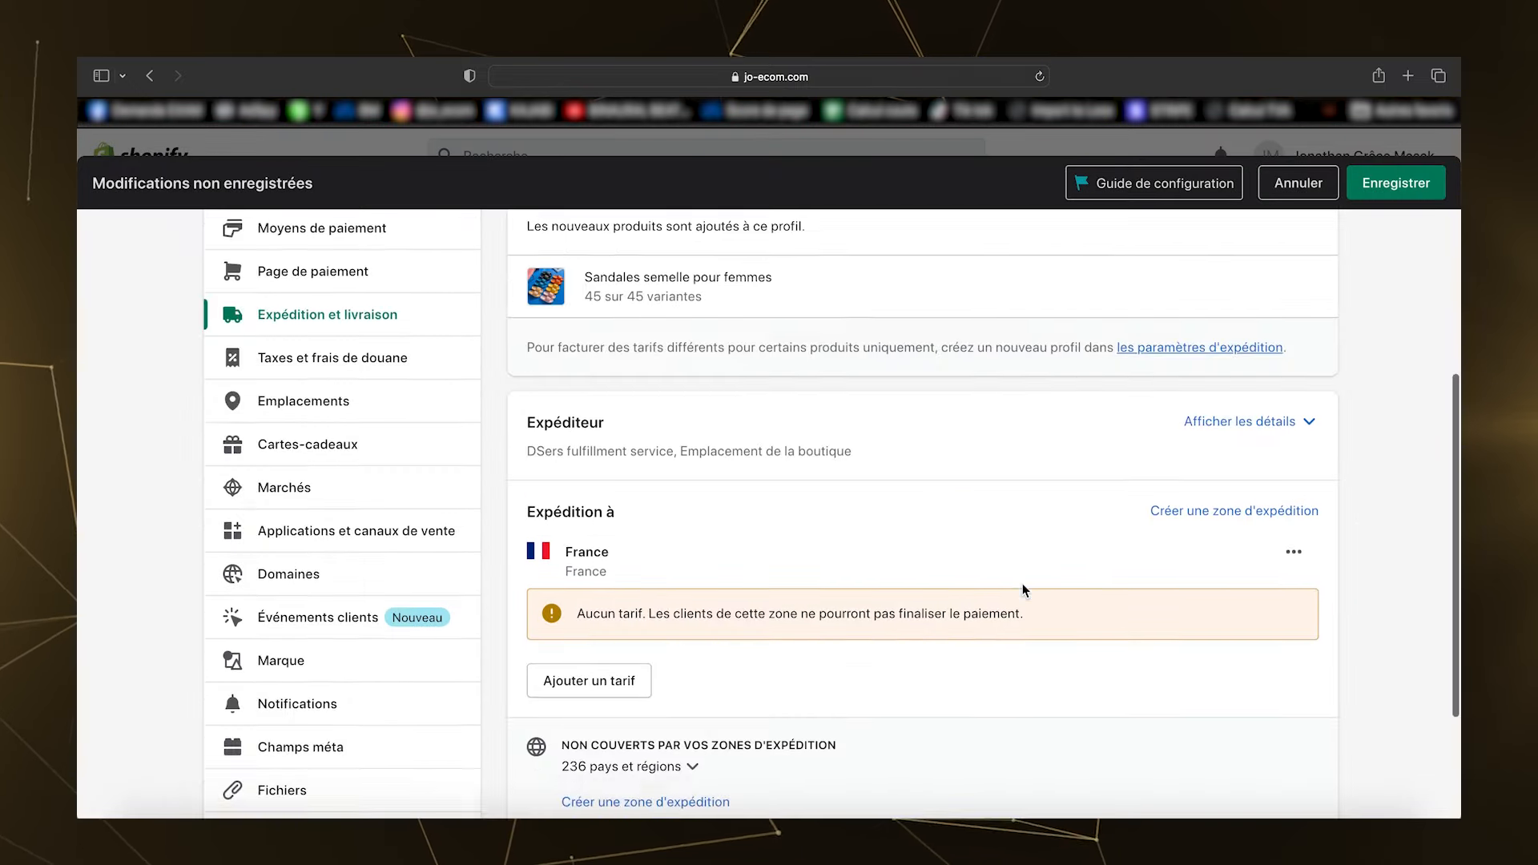
# Step: Add a free shipping rate named "Livraison gratuite" to the France zone
pyautogui.click(604, 521)
pyautogui.click(629, 471)
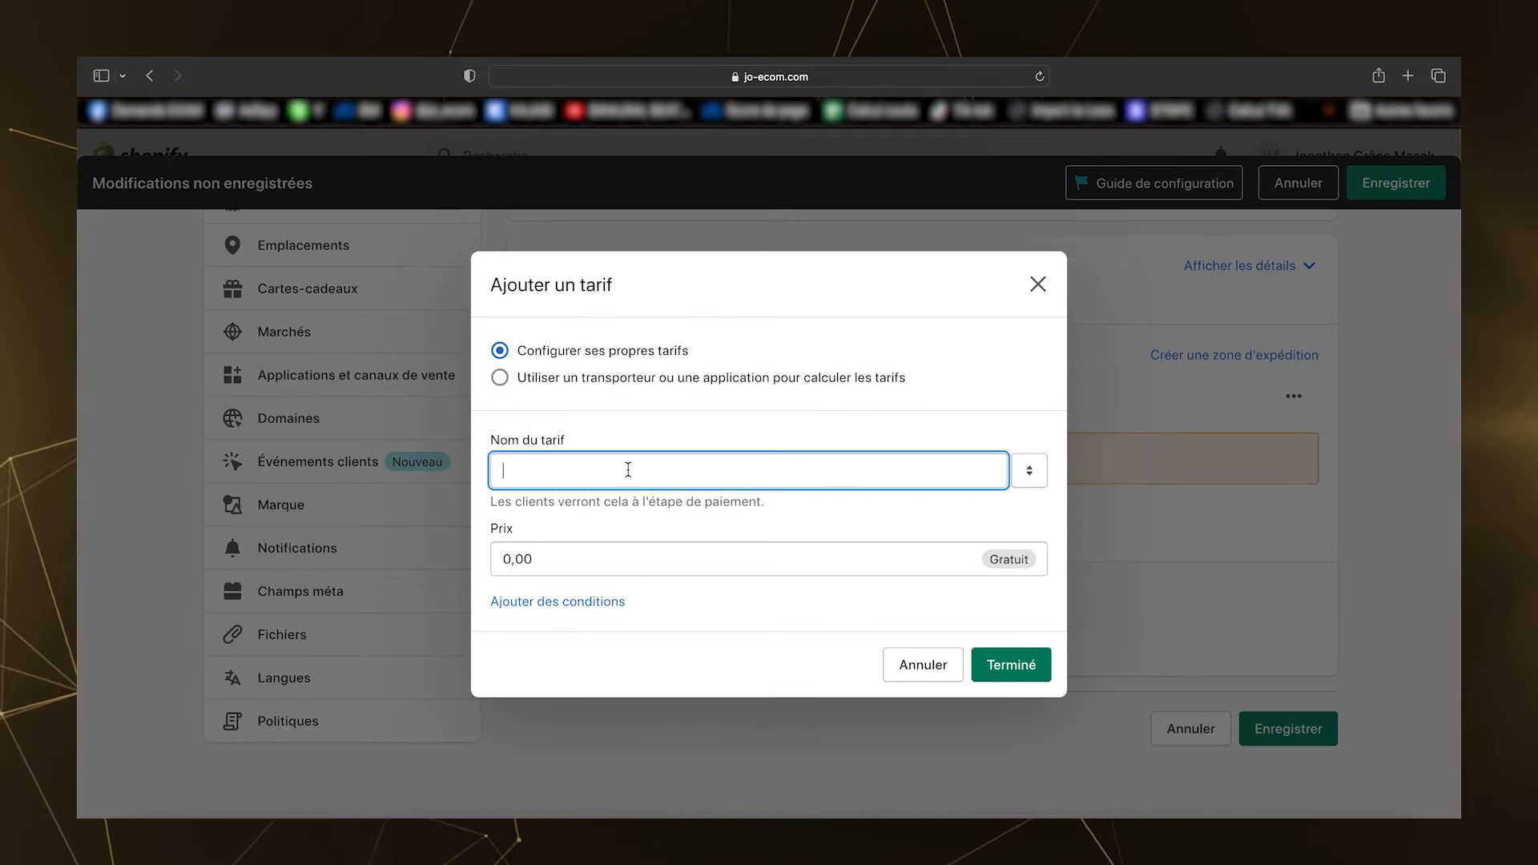
pyautogui.write('Livr')
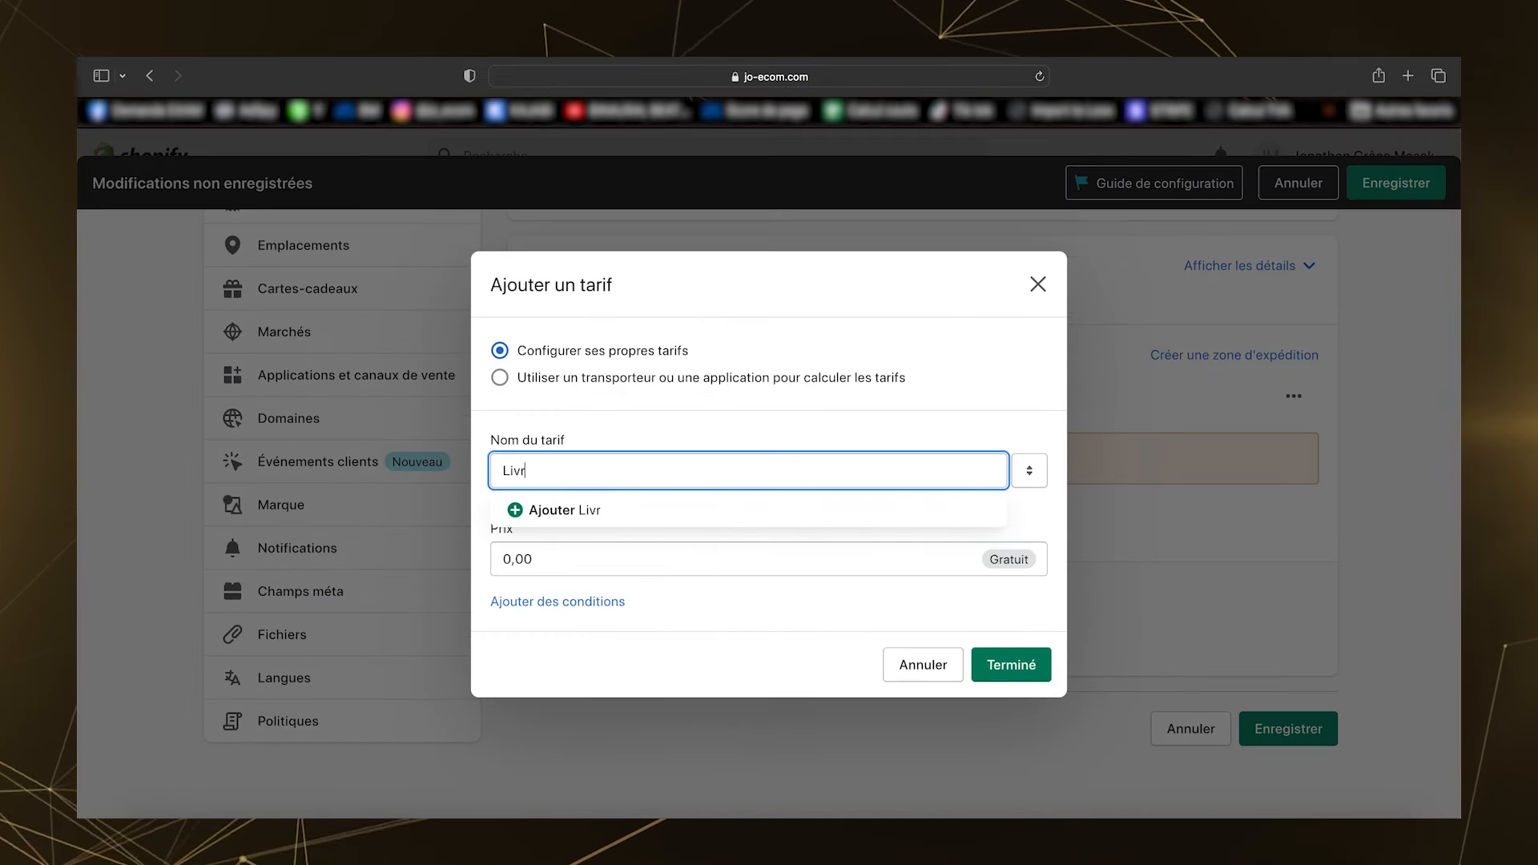
pyautogui.write('aison gratuite')
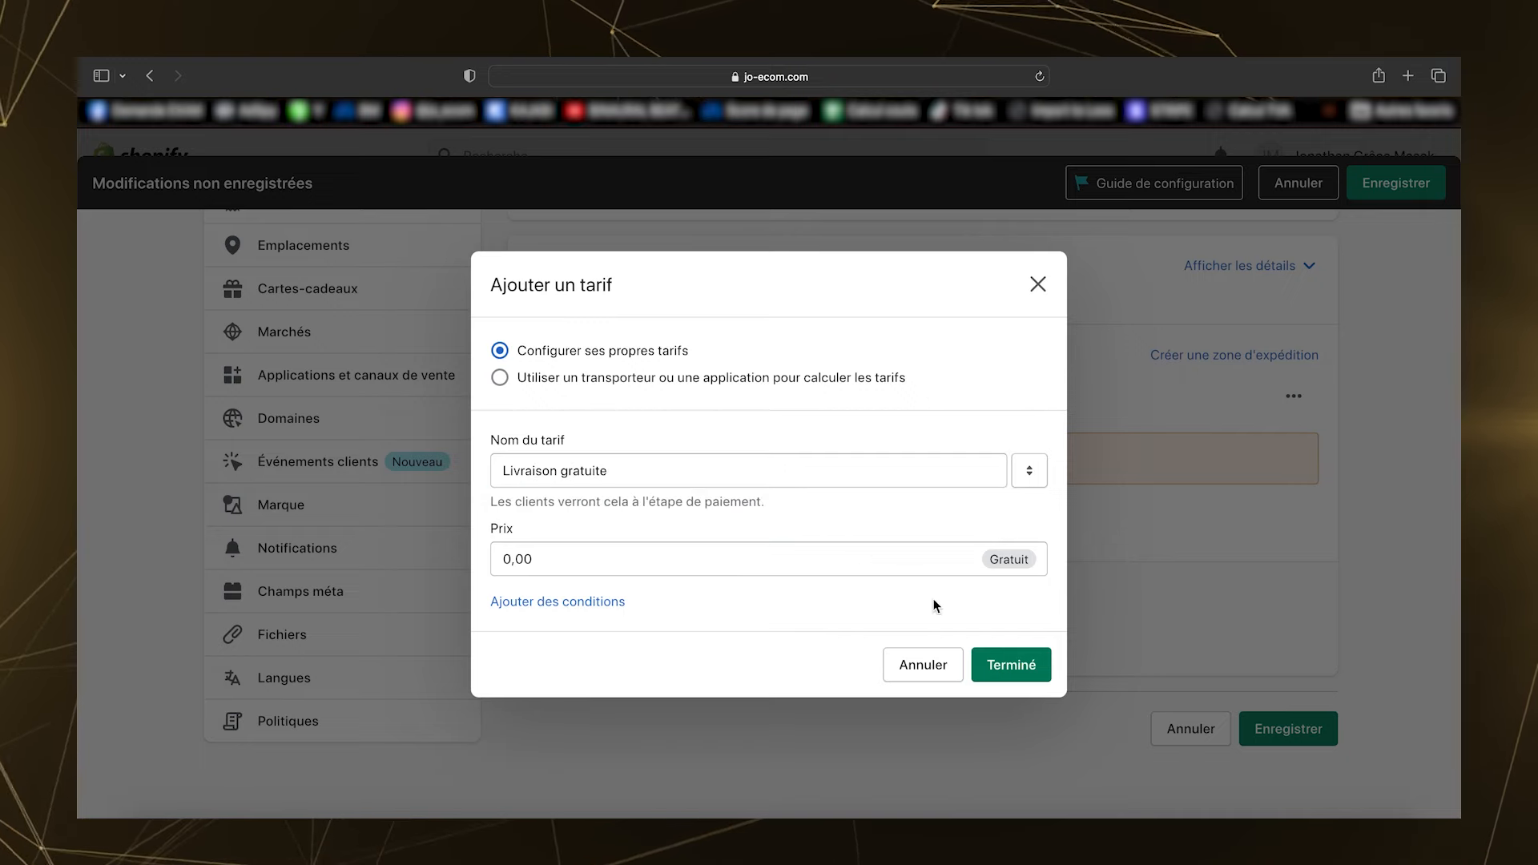
pyautogui.click(1009, 659)
# Step: Start a second rate for the France zone named "Livraison en 3 jours" with a price of 4,99 €
pyautogui.click(622, 507)
pyautogui.click(639, 469)
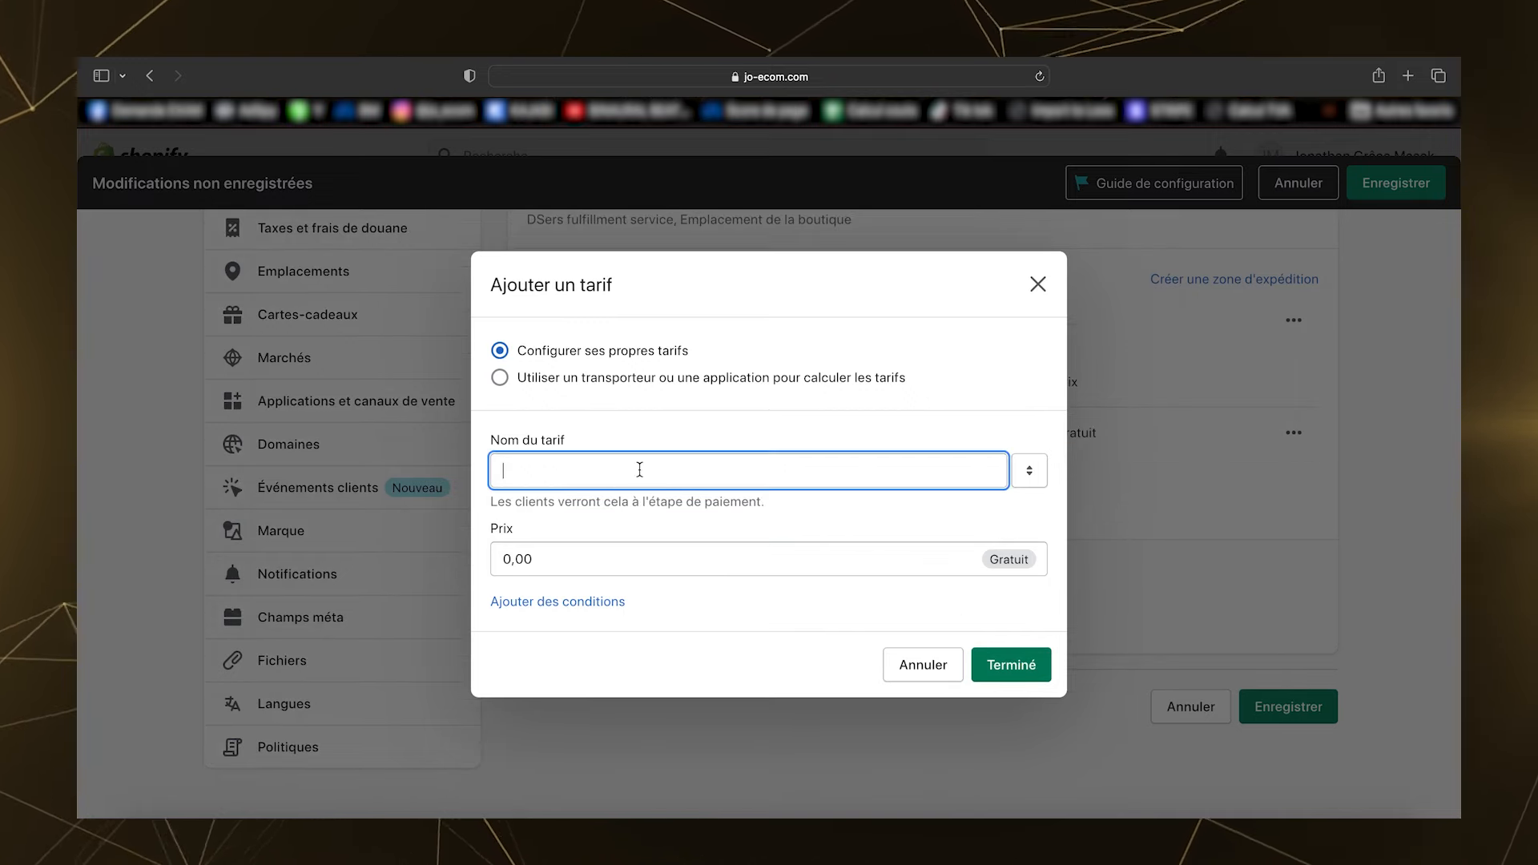
pyautogui.write('Livraison en 3 jours')
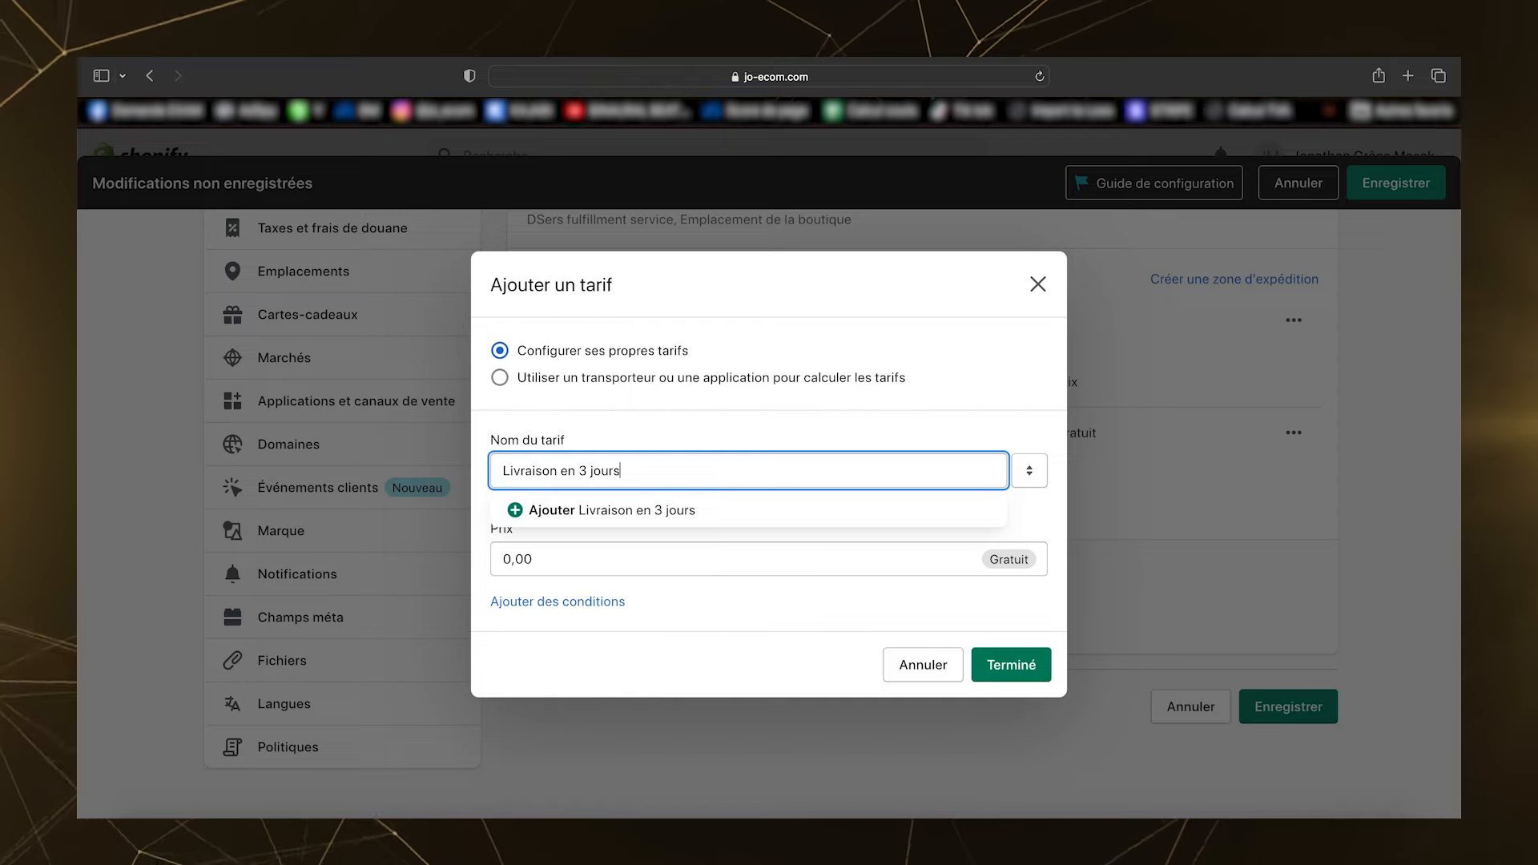
pyautogui.click(635, 565)
pyautogui.write('4,')
pyautogui.click(741, 639)
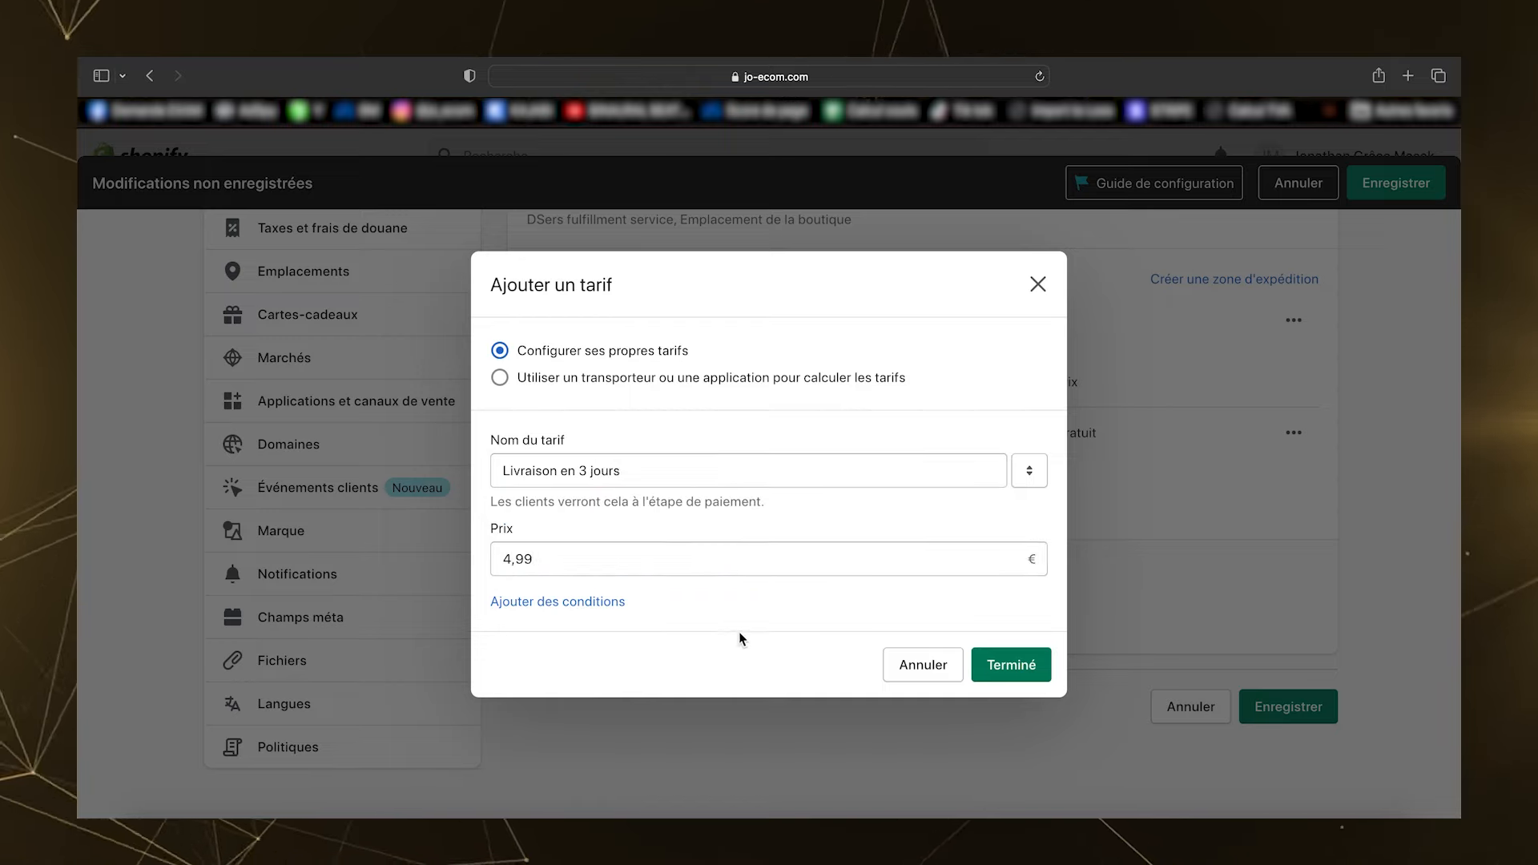
# Step: Rename the new rate "Livraison avec assurance casse" and add it to the France zone
pyautogui.click(661, 472)
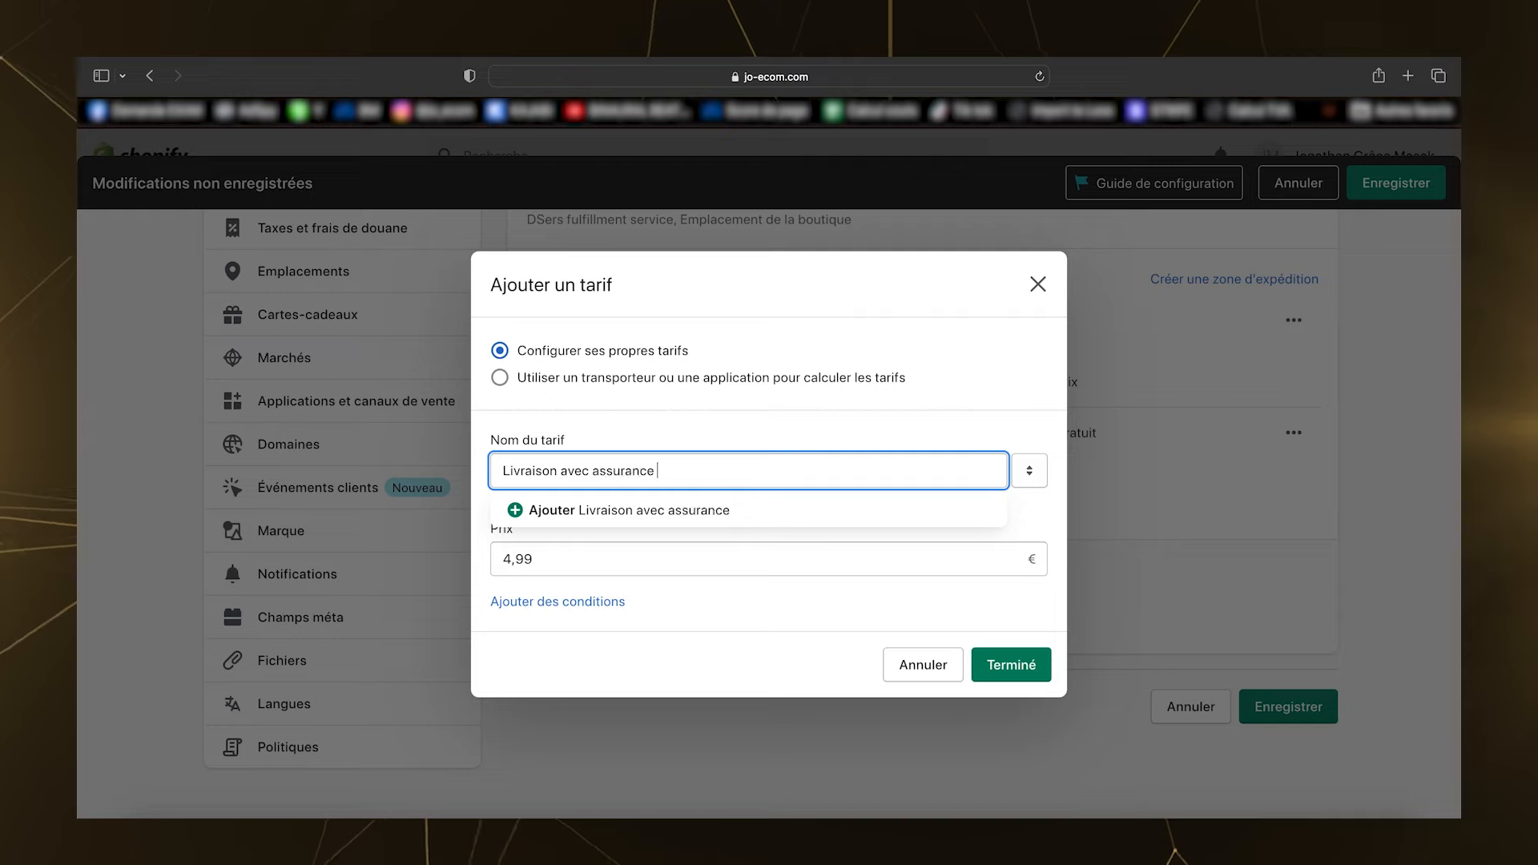
pyautogui.write('e')
pyautogui.click(659, 431)
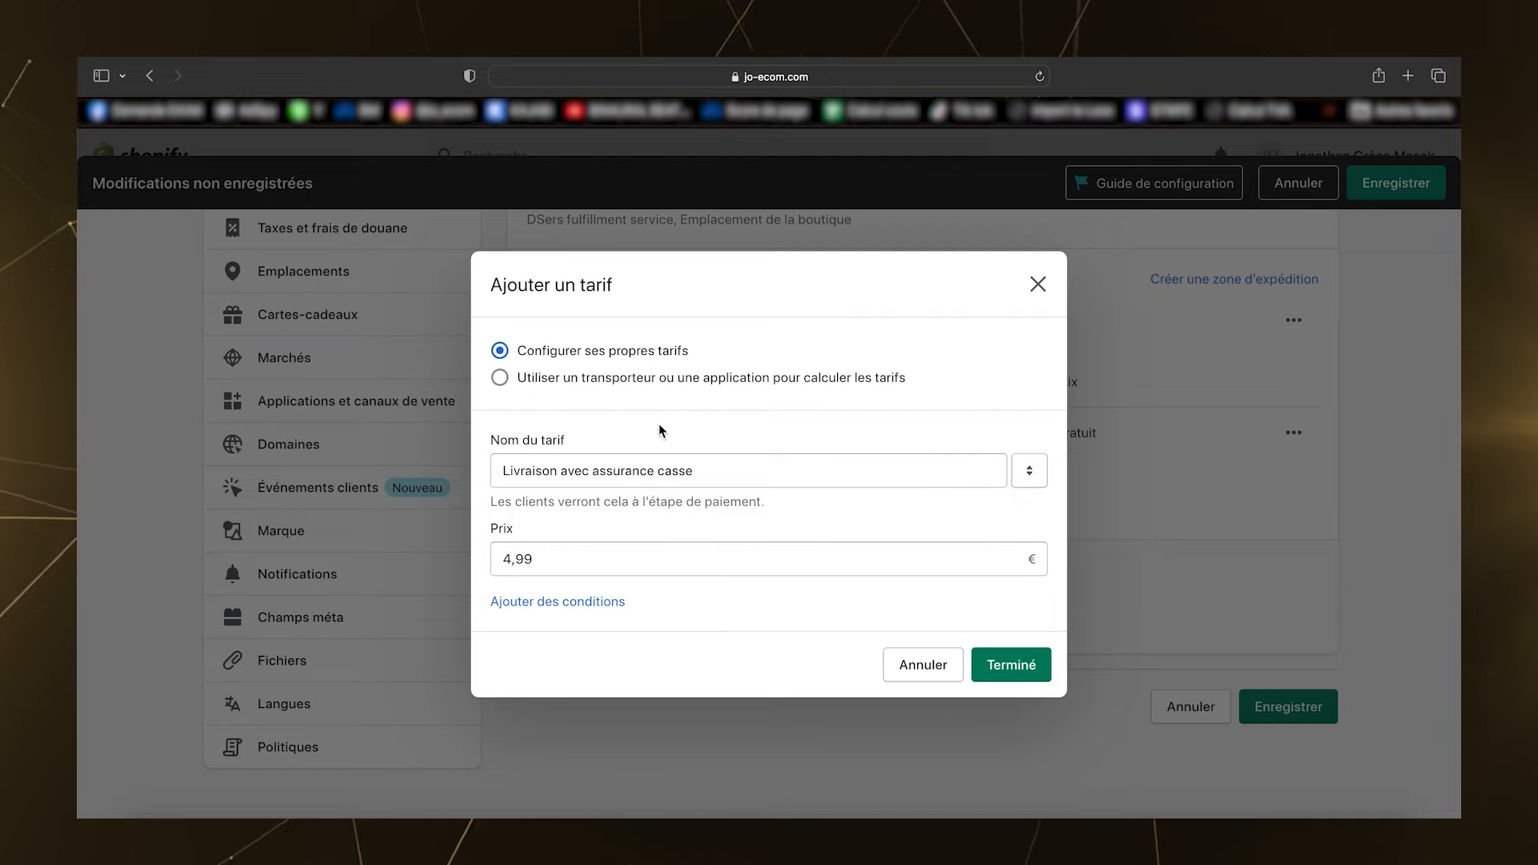
pyautogui.click(1011, 664)
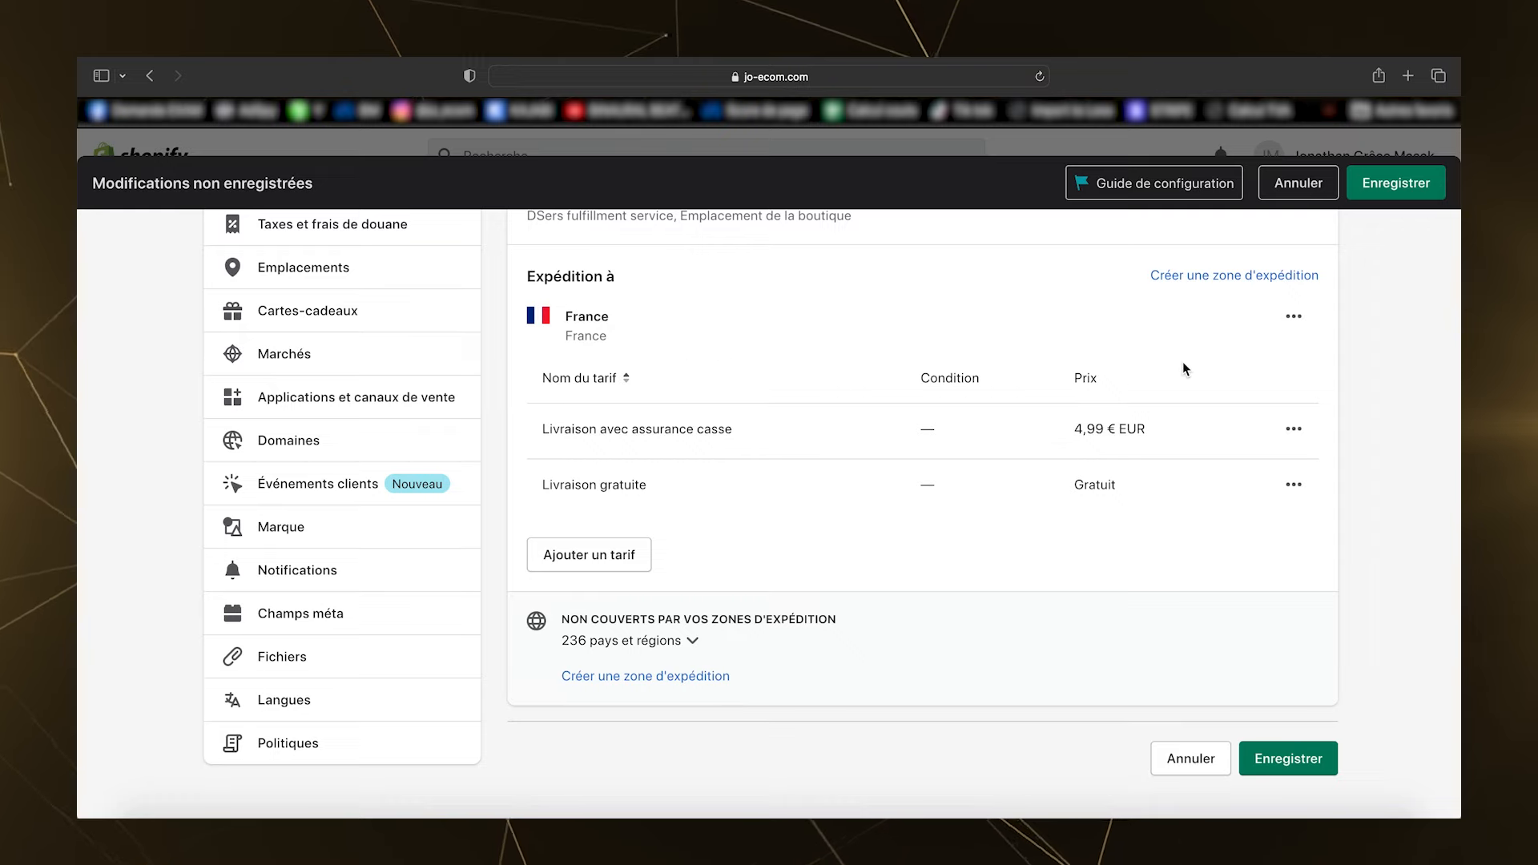
# Step: Add Suisse to the countries covered by the France shipping zone and save the shipping settings
pyautogui.click(1295, 318)
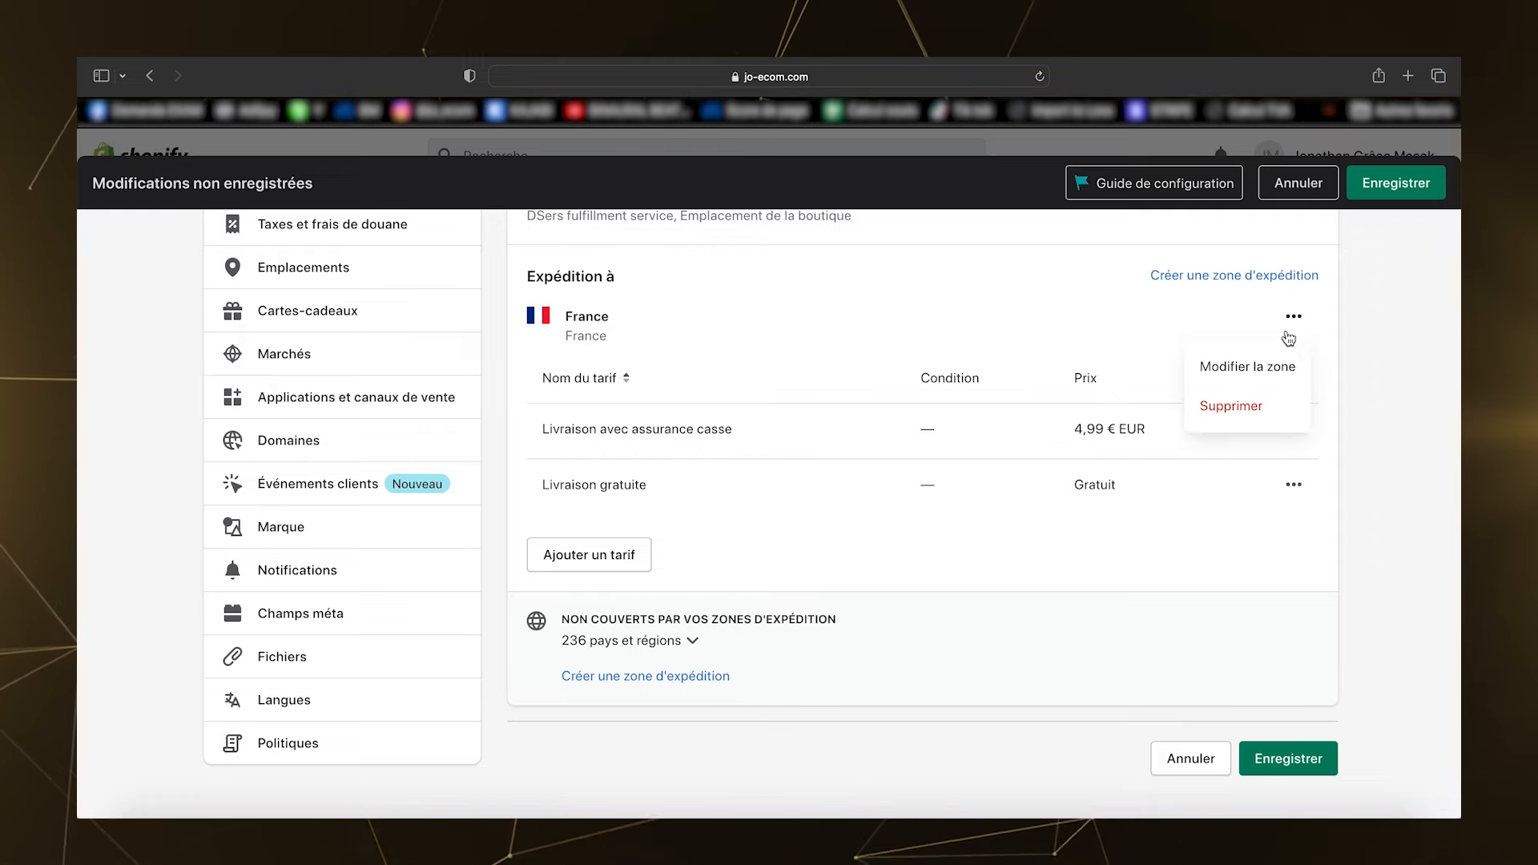
pyautogui.click(1257, 365)
pyautogui.click(930, 381)
pyautogui.write('s')
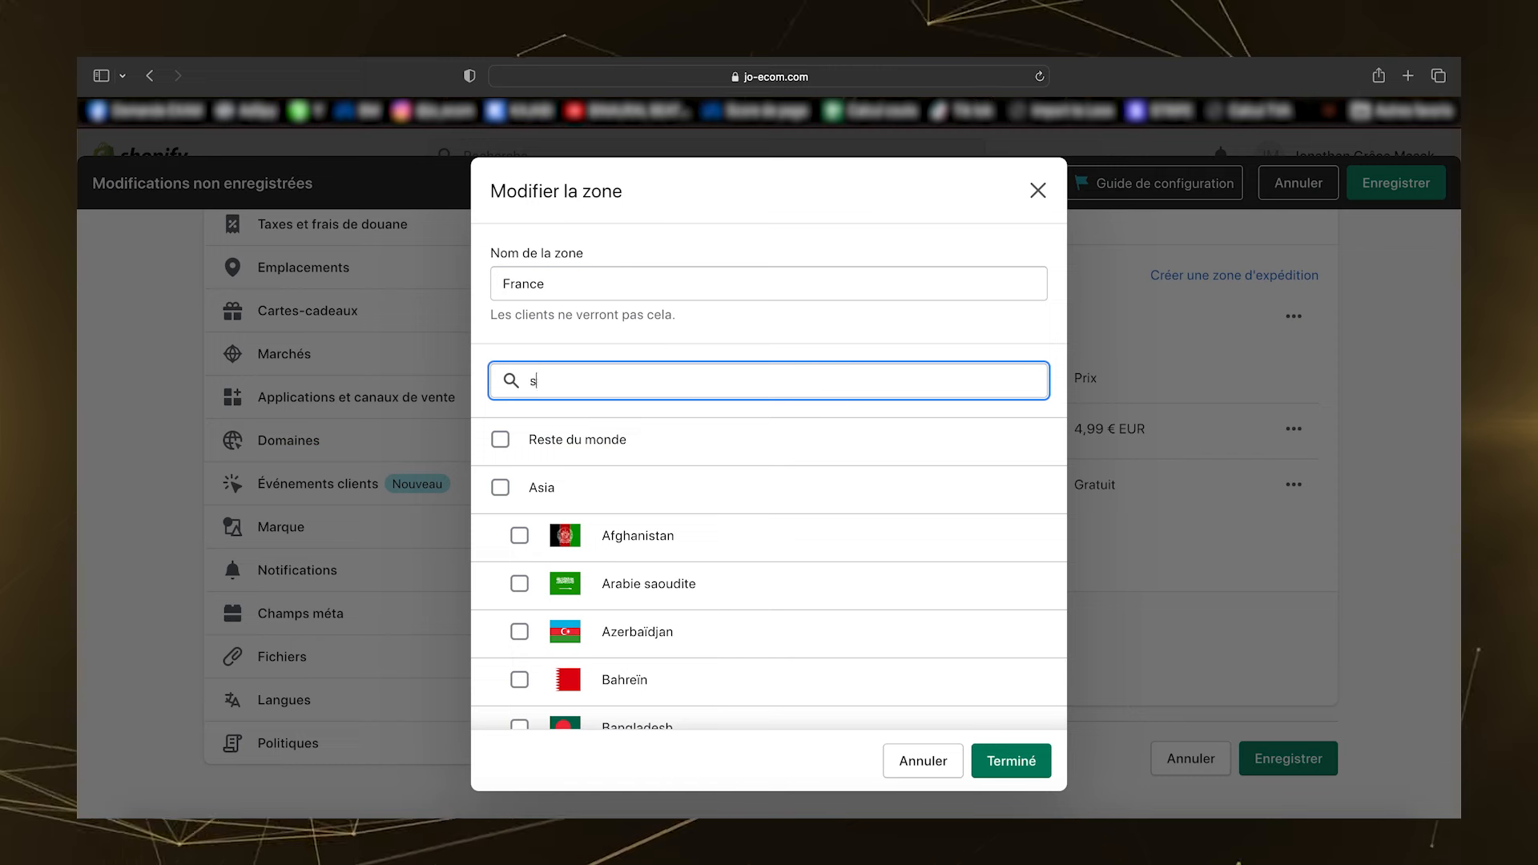
pyautogui.write('uisse')
pyautogui.click(609, 440)
pyautogui.click(1011, 760)
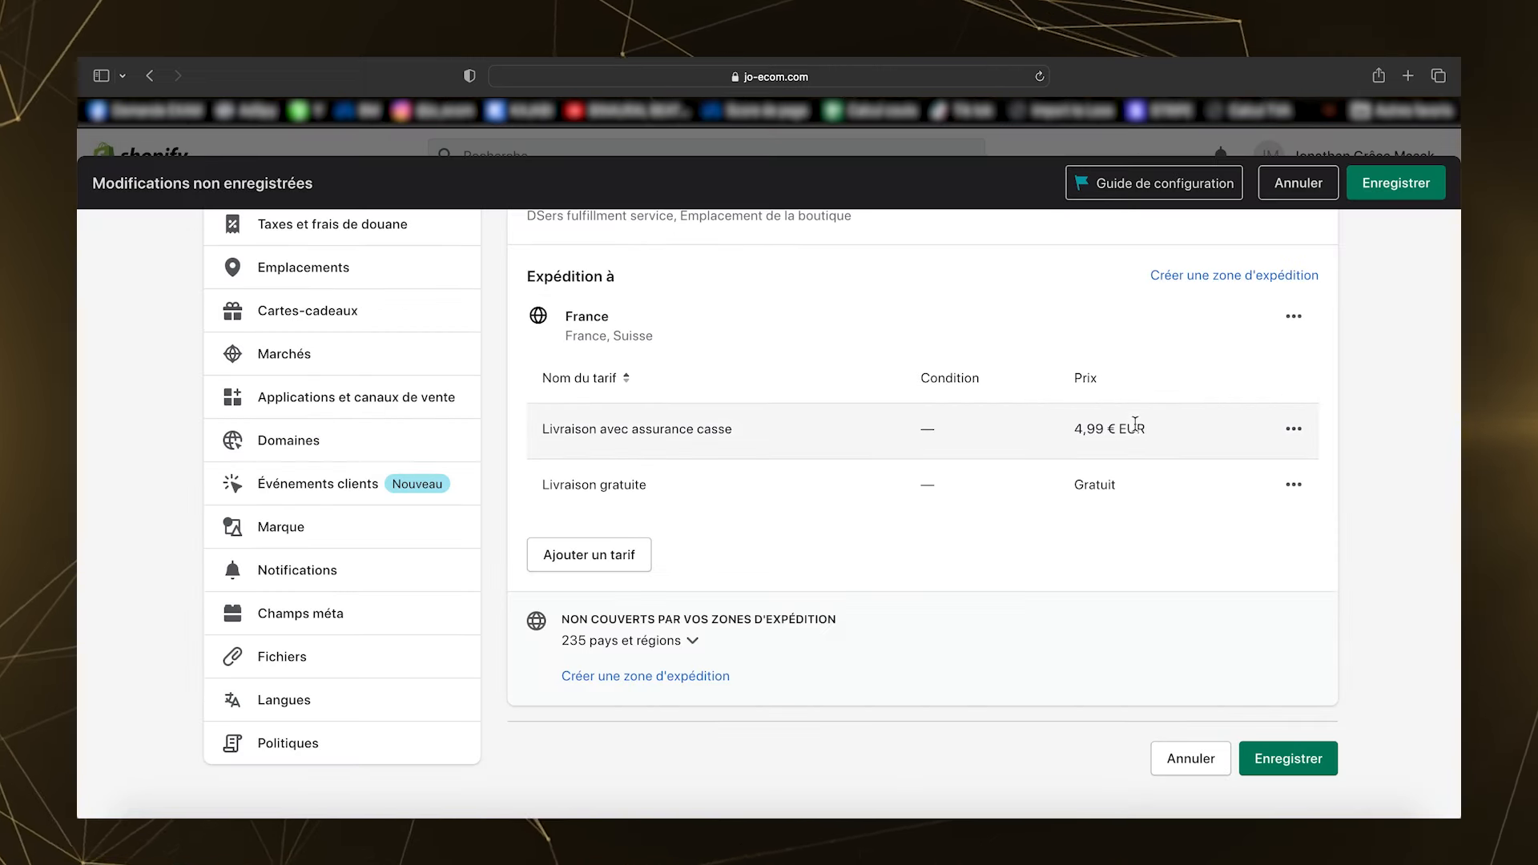
pyautogui.click(1305, 767)
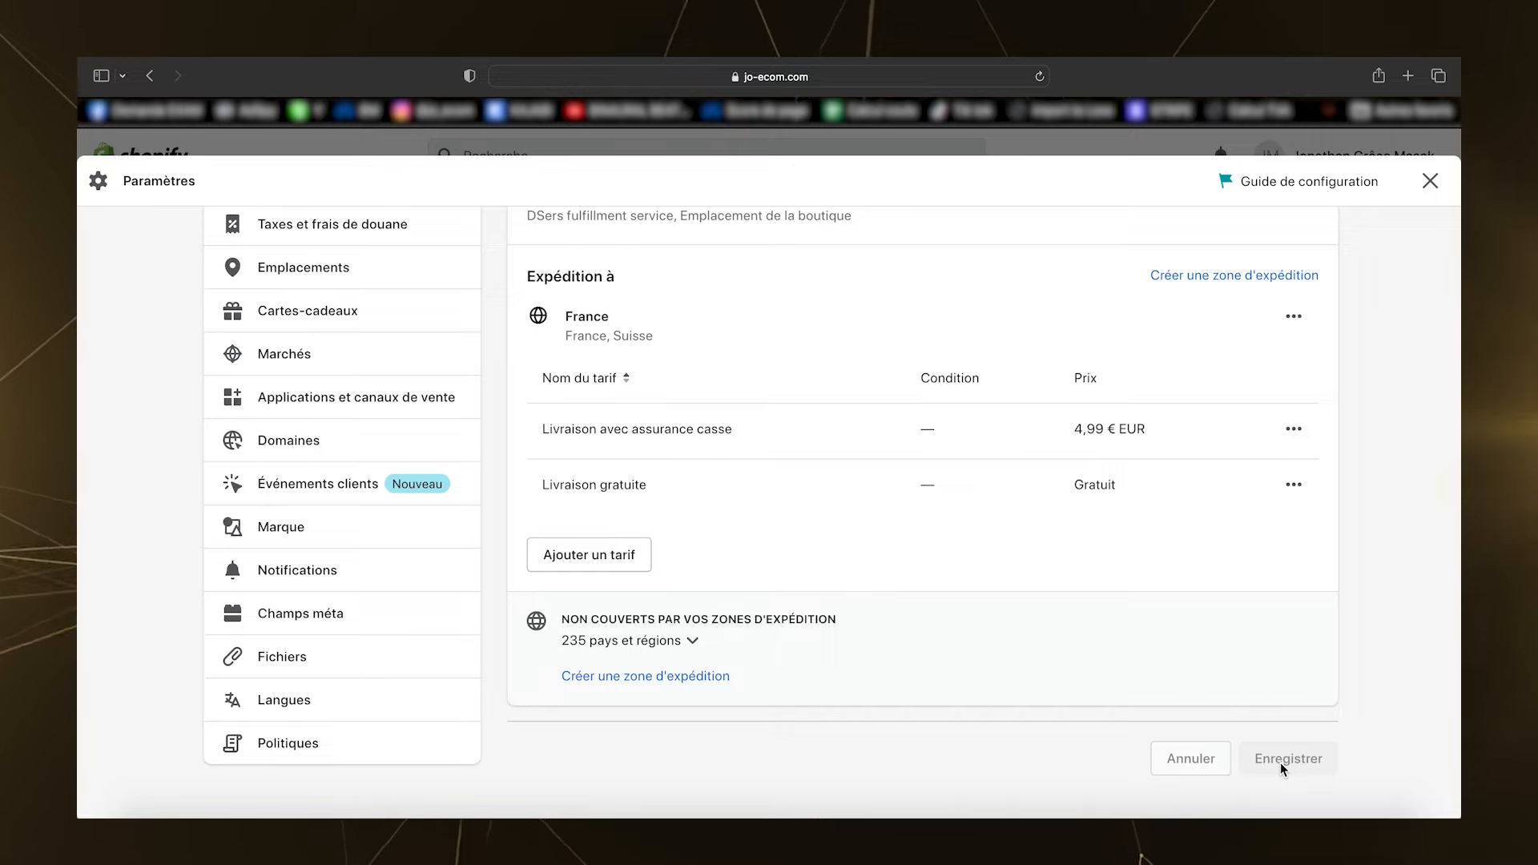
# Step: Leave the settings and open the online store to examine its home page down to the newsletter section
pyautogui.click(1429, 183)
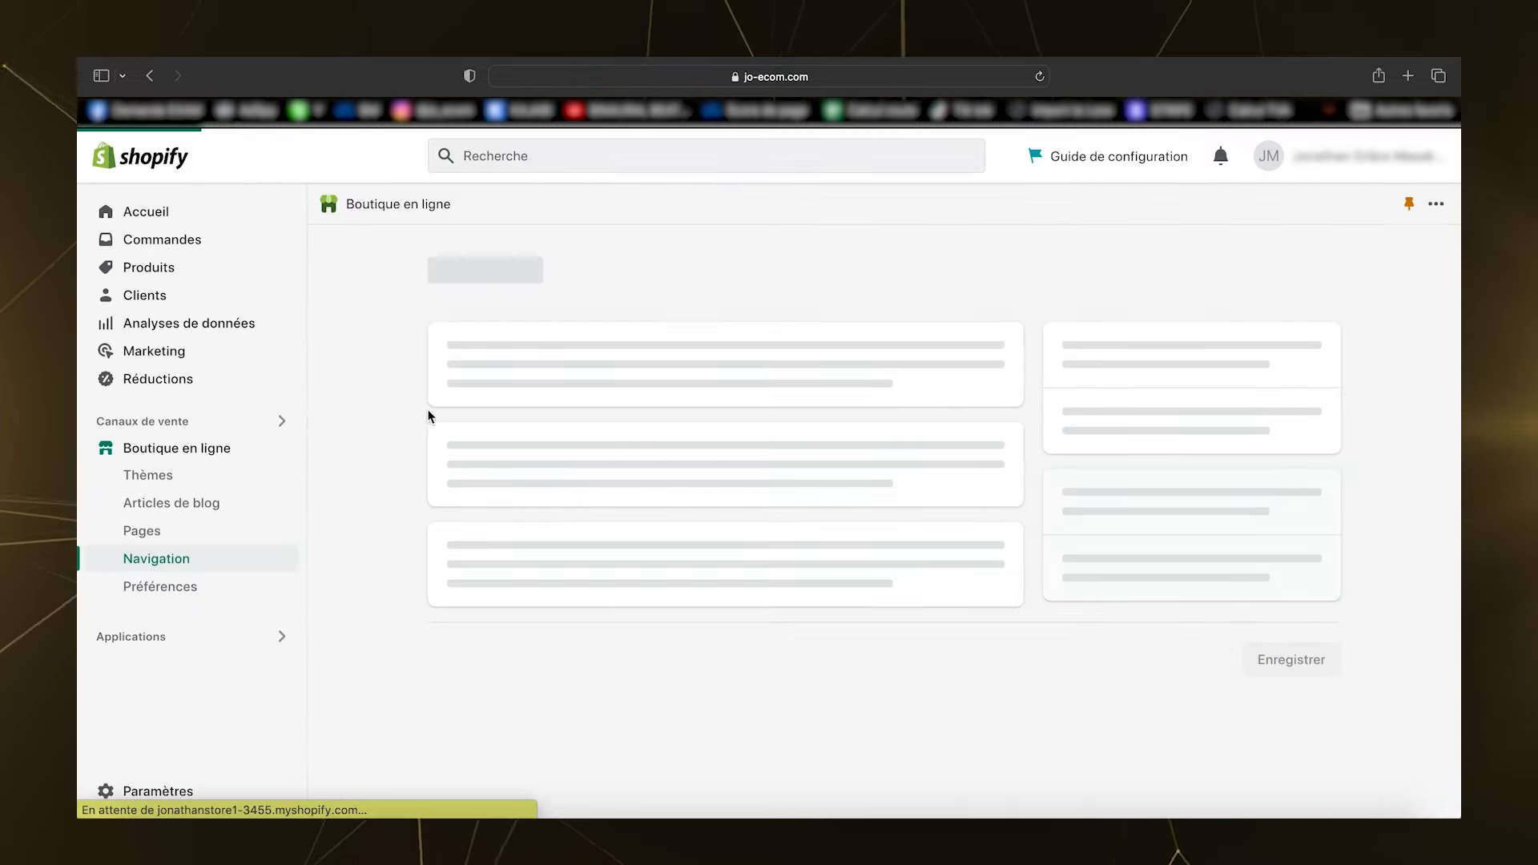
pyautogui.click(283, 450)
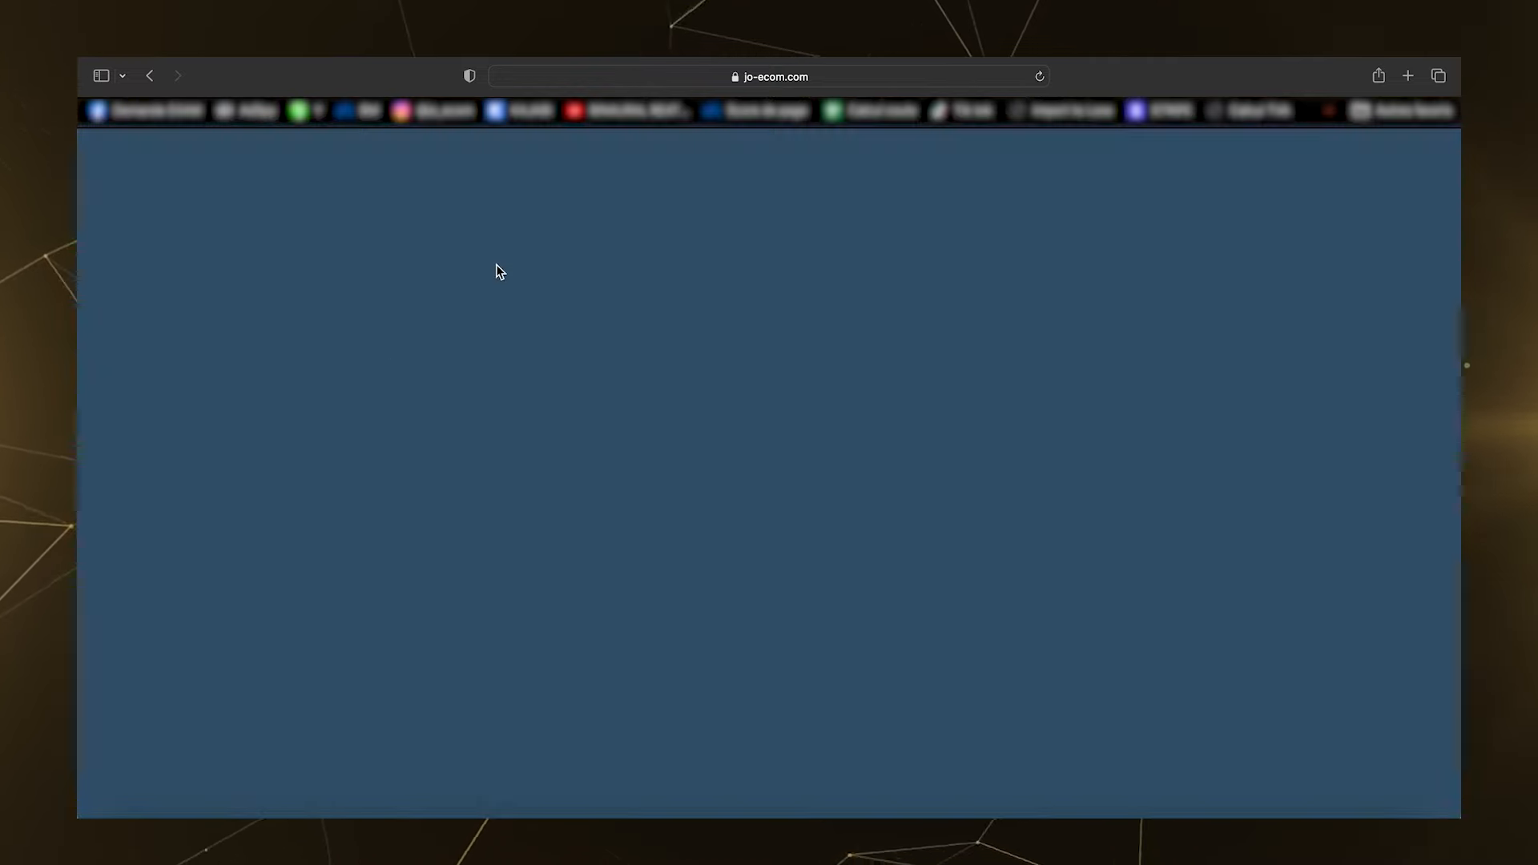
pyautogui.scroll(-10, 497, 266)
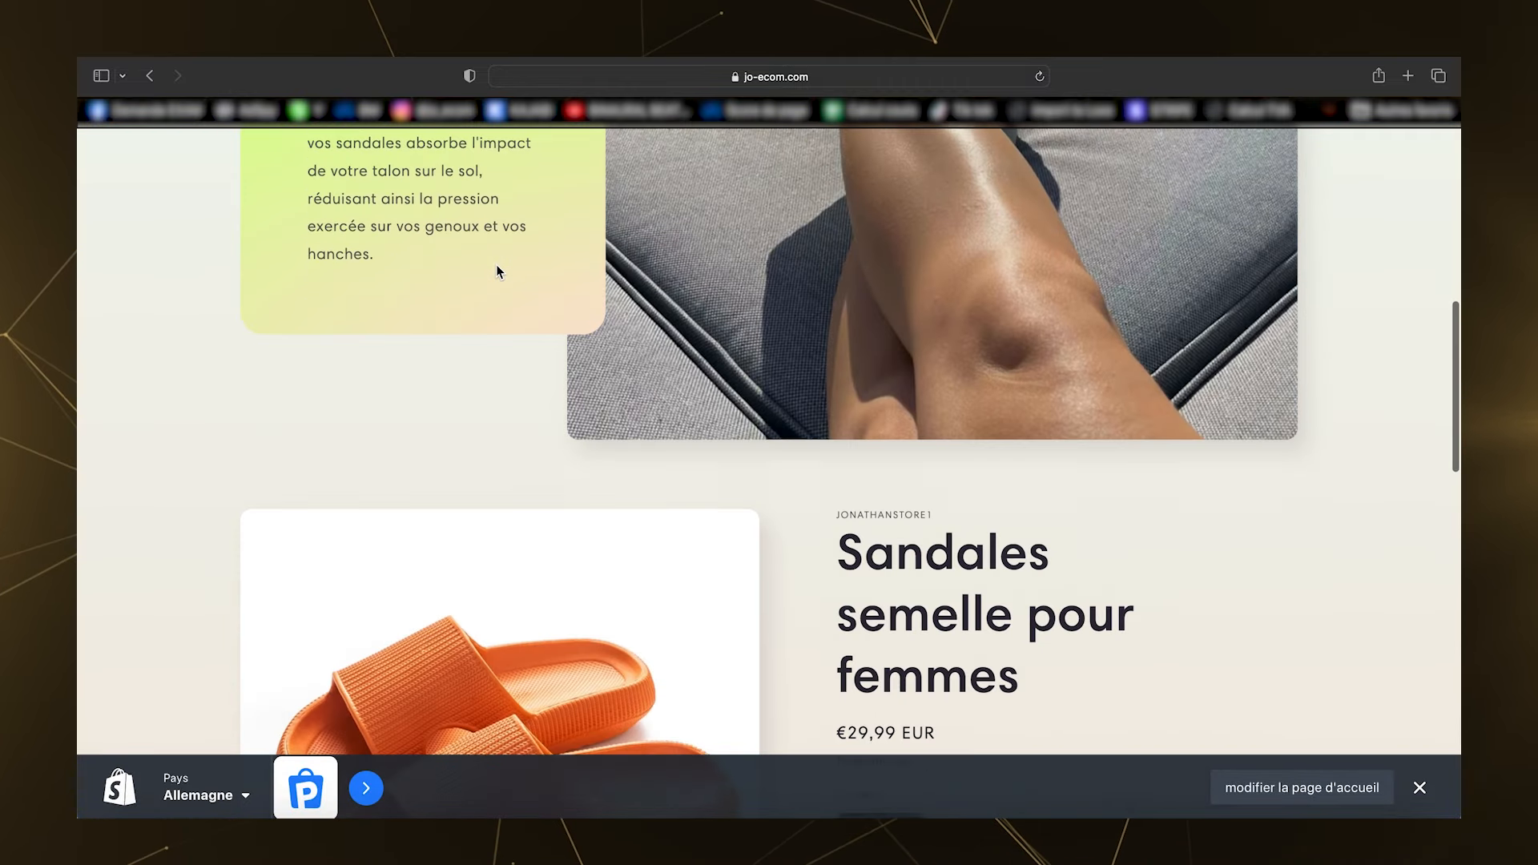
pyautogui.scroll(-10, 496, 271)
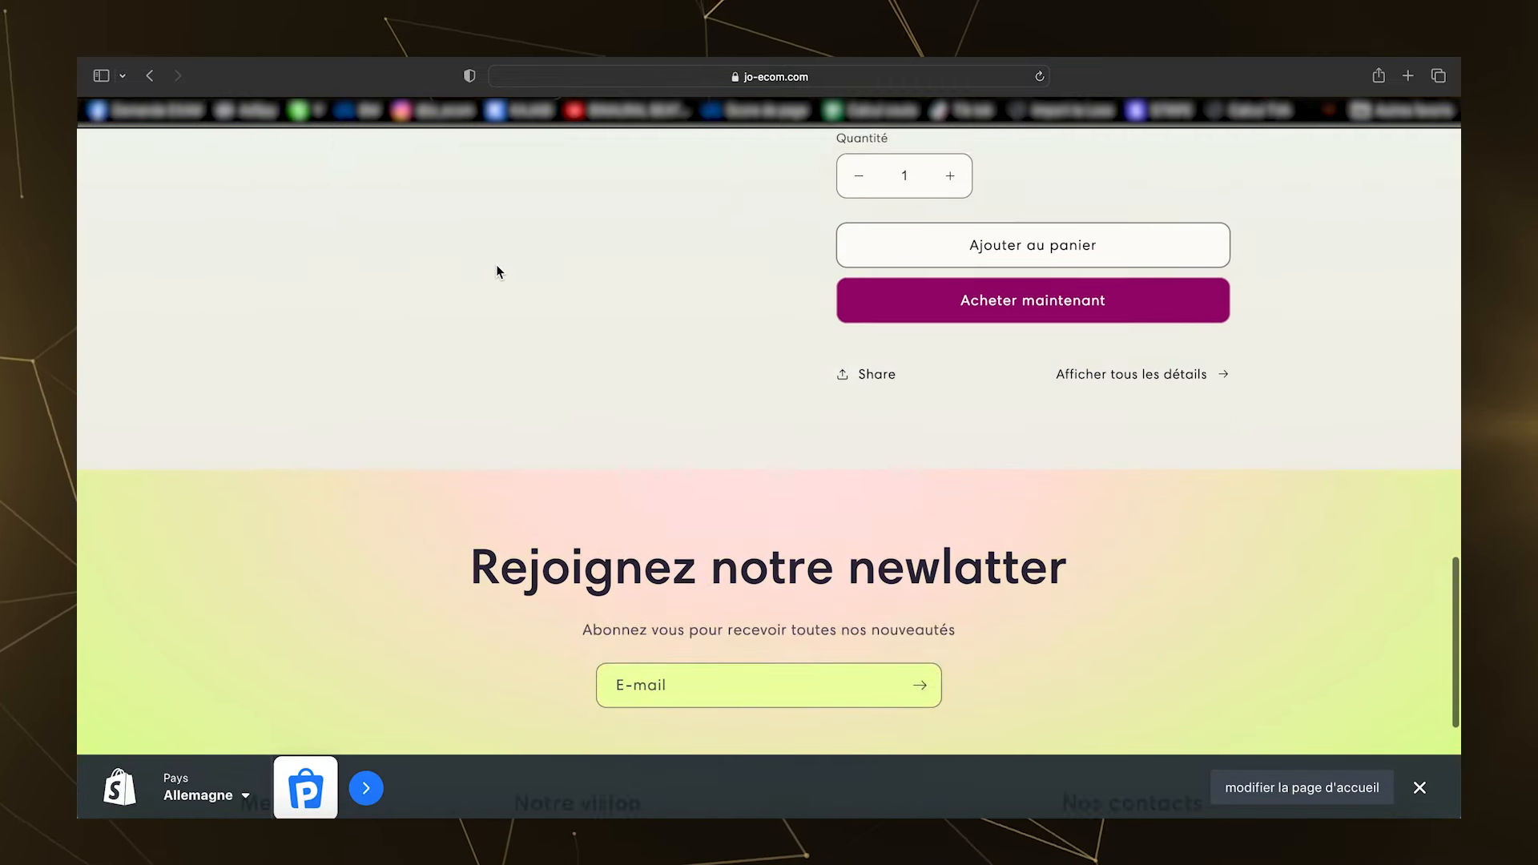
pyautogui.scroll(8, 497, 266)
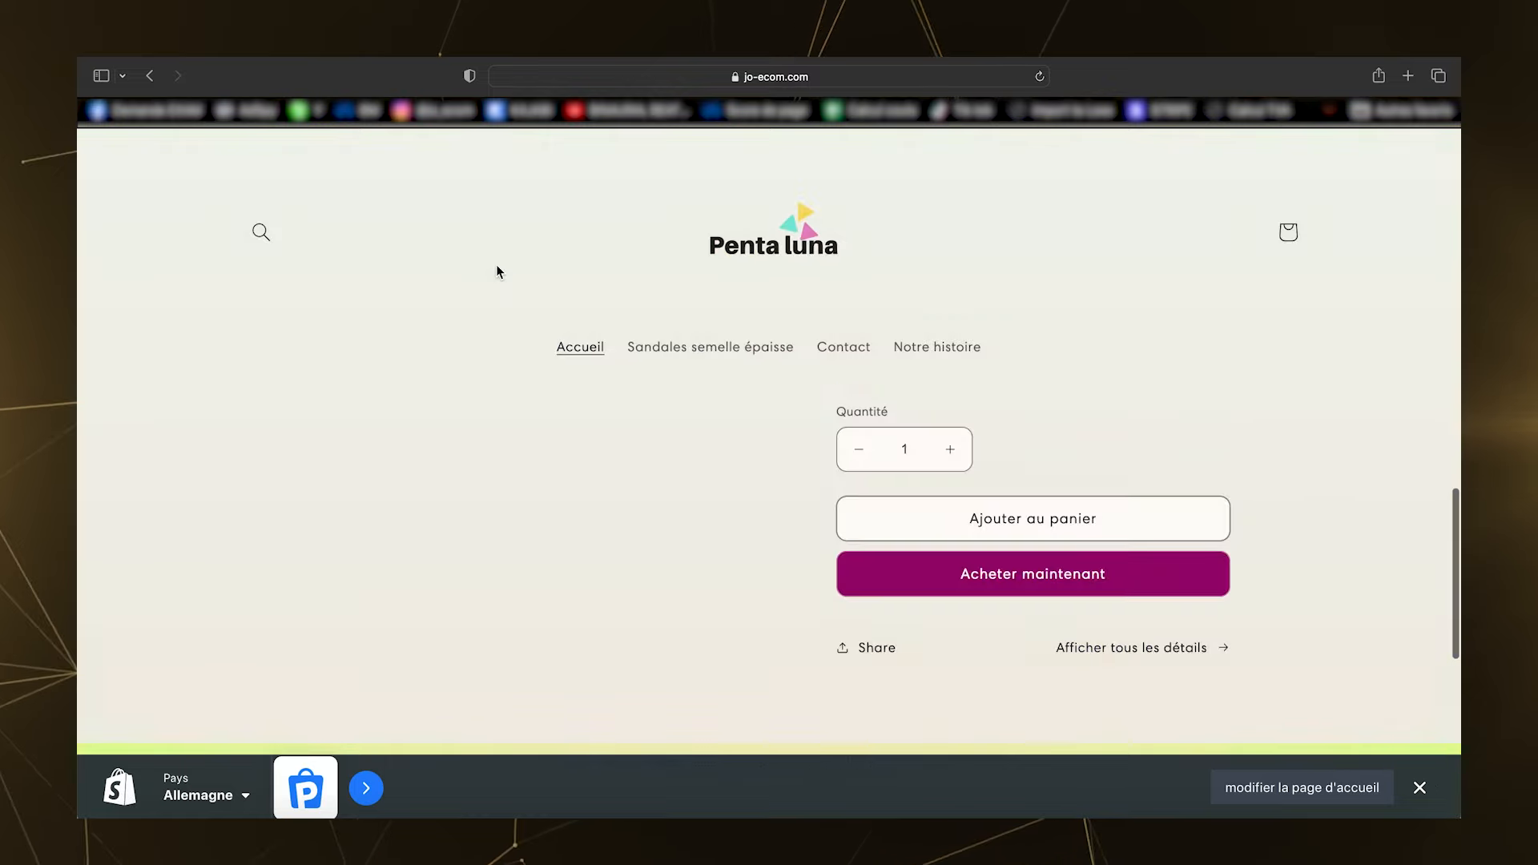
pyautogui.scroll(10, 496, 271)
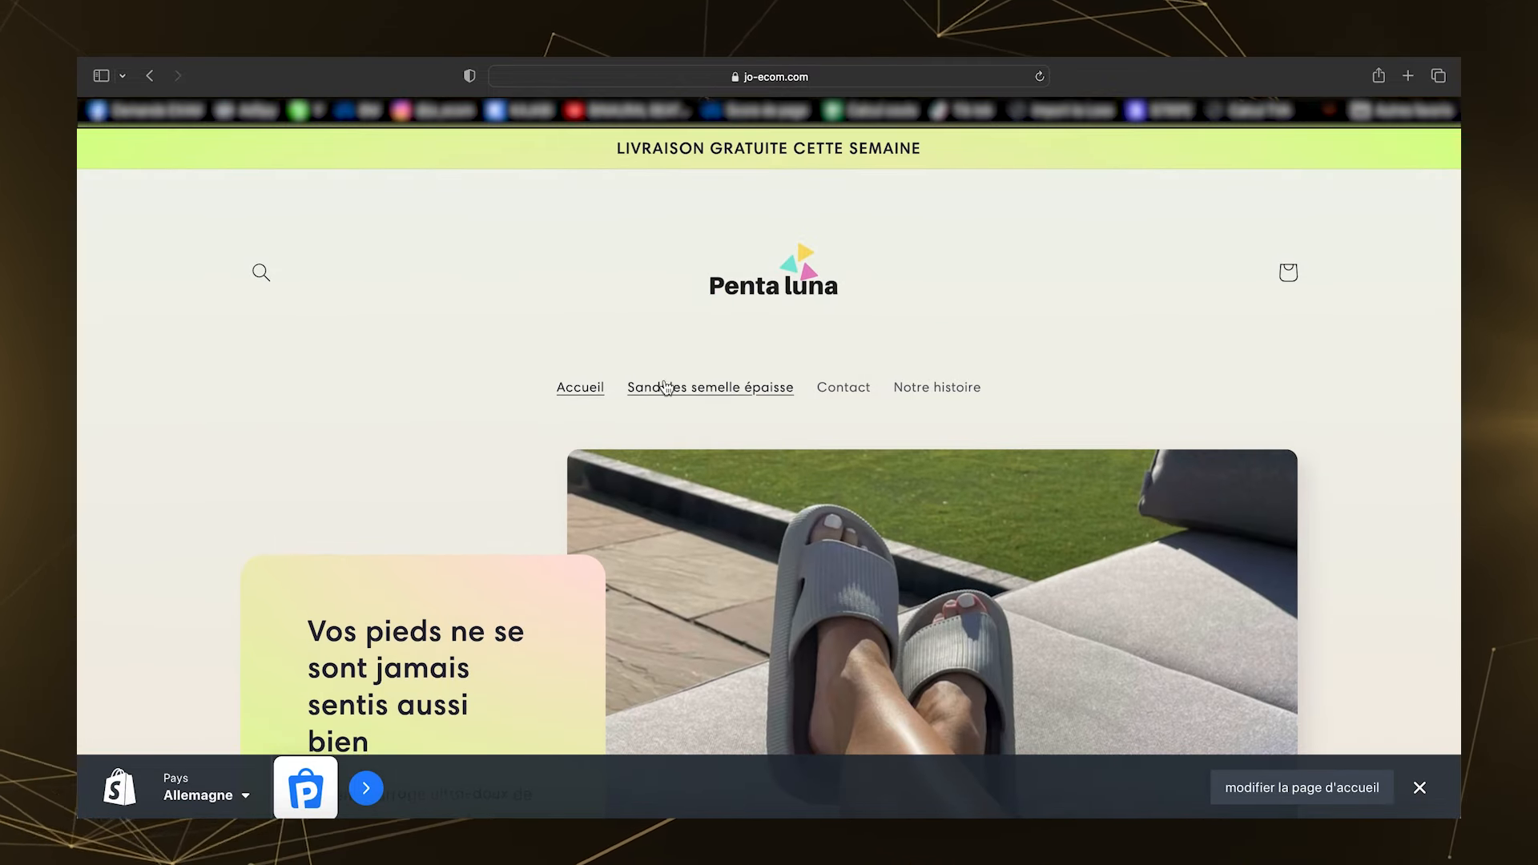
# Step: Open the "Sandales semelle épaisse" product page and examine its photos, description and customer reviews
pyautogui.click(665, 387)
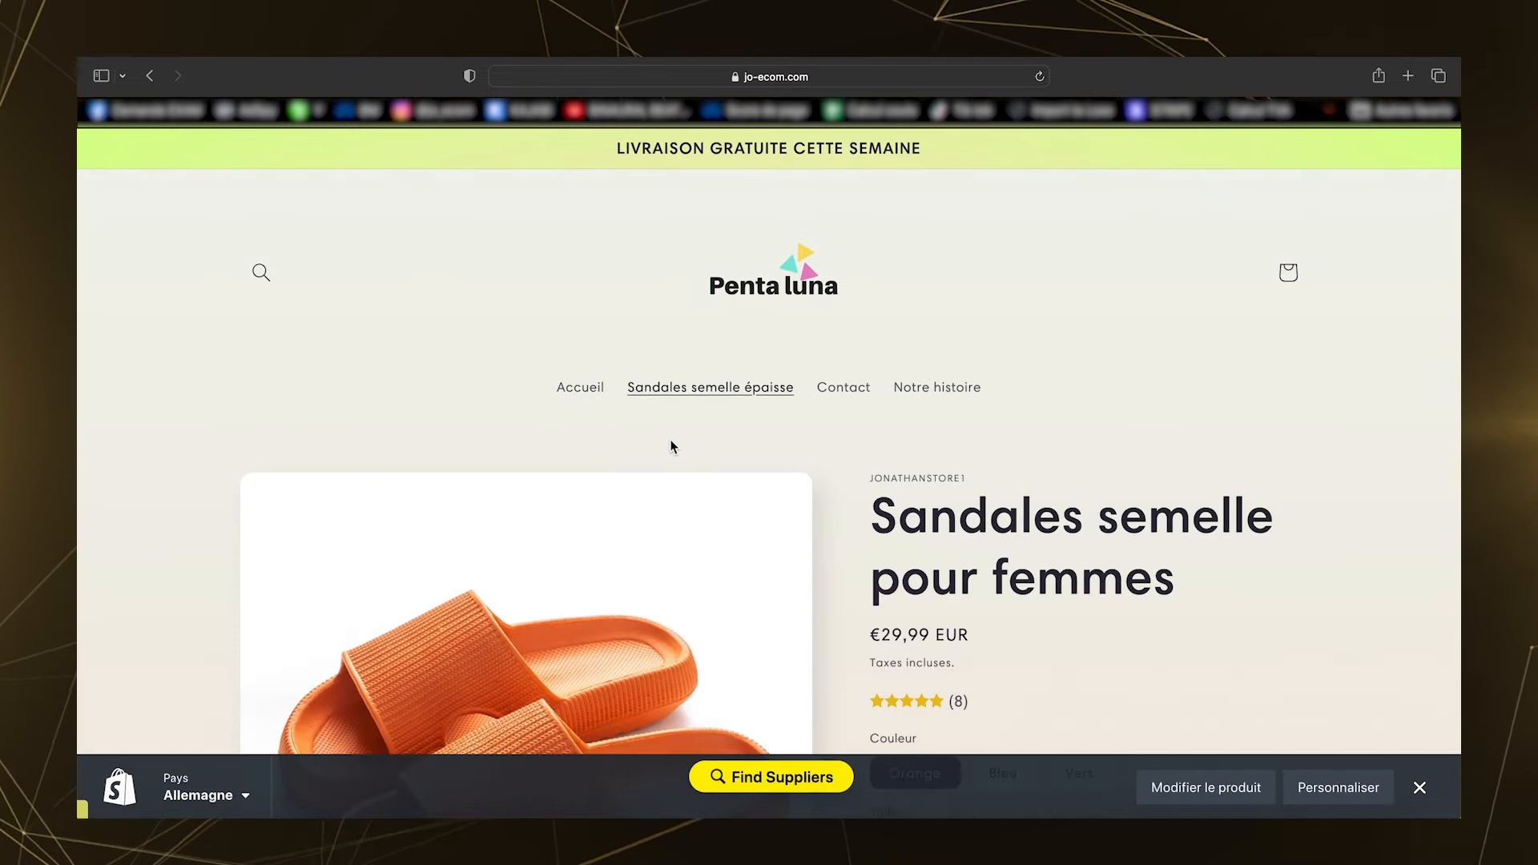
pyautogui.scroll(-10, 671, 444)
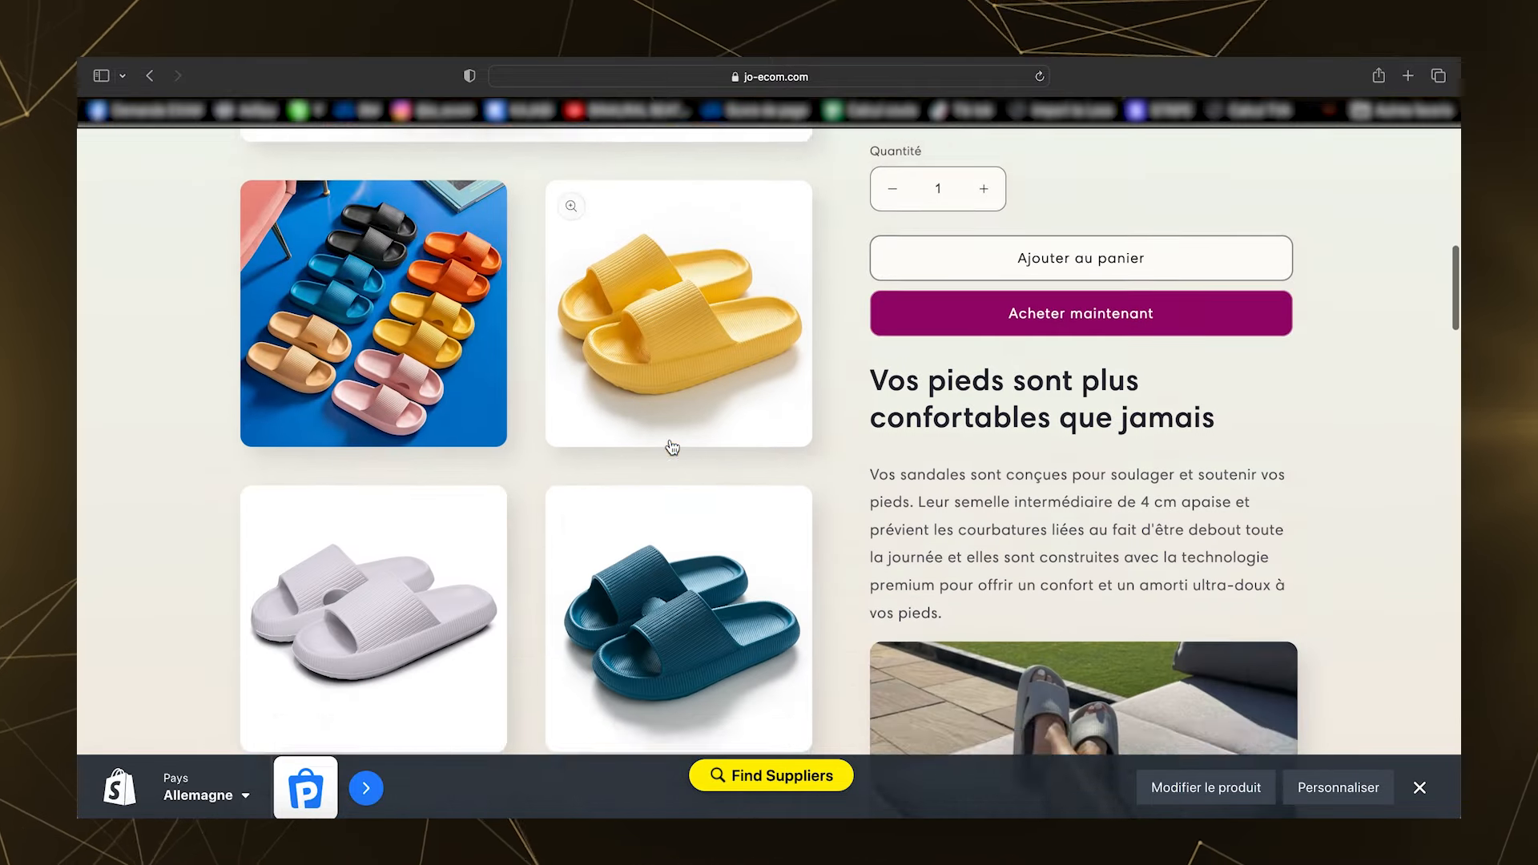
pyautogui.scroll(-10, 671, 446)
pyautogui.scroll(-10, 671, 446)
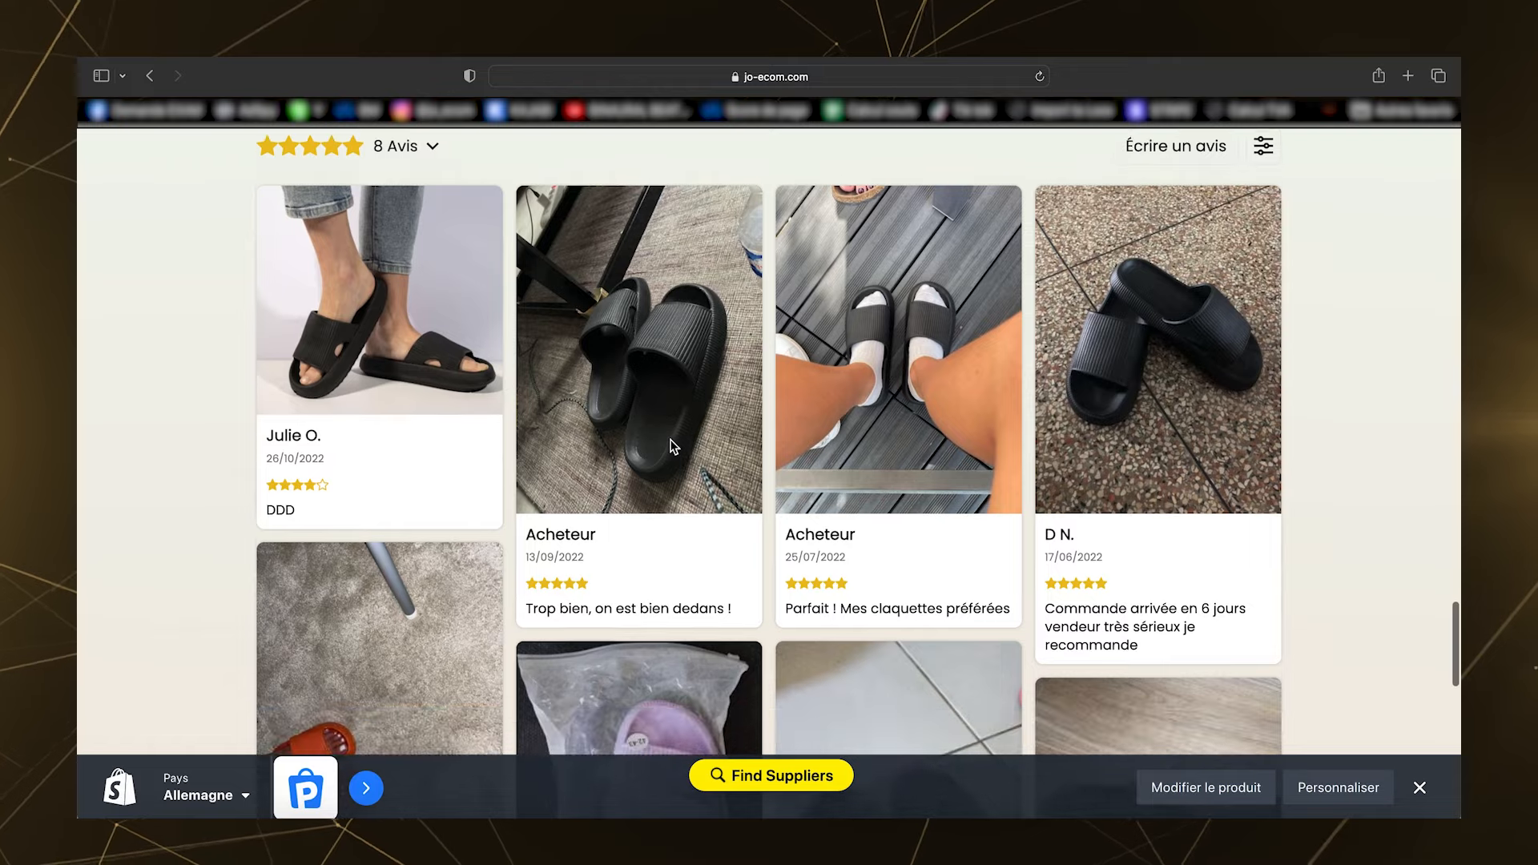
pyautogui.scroll(10, 671, 446)
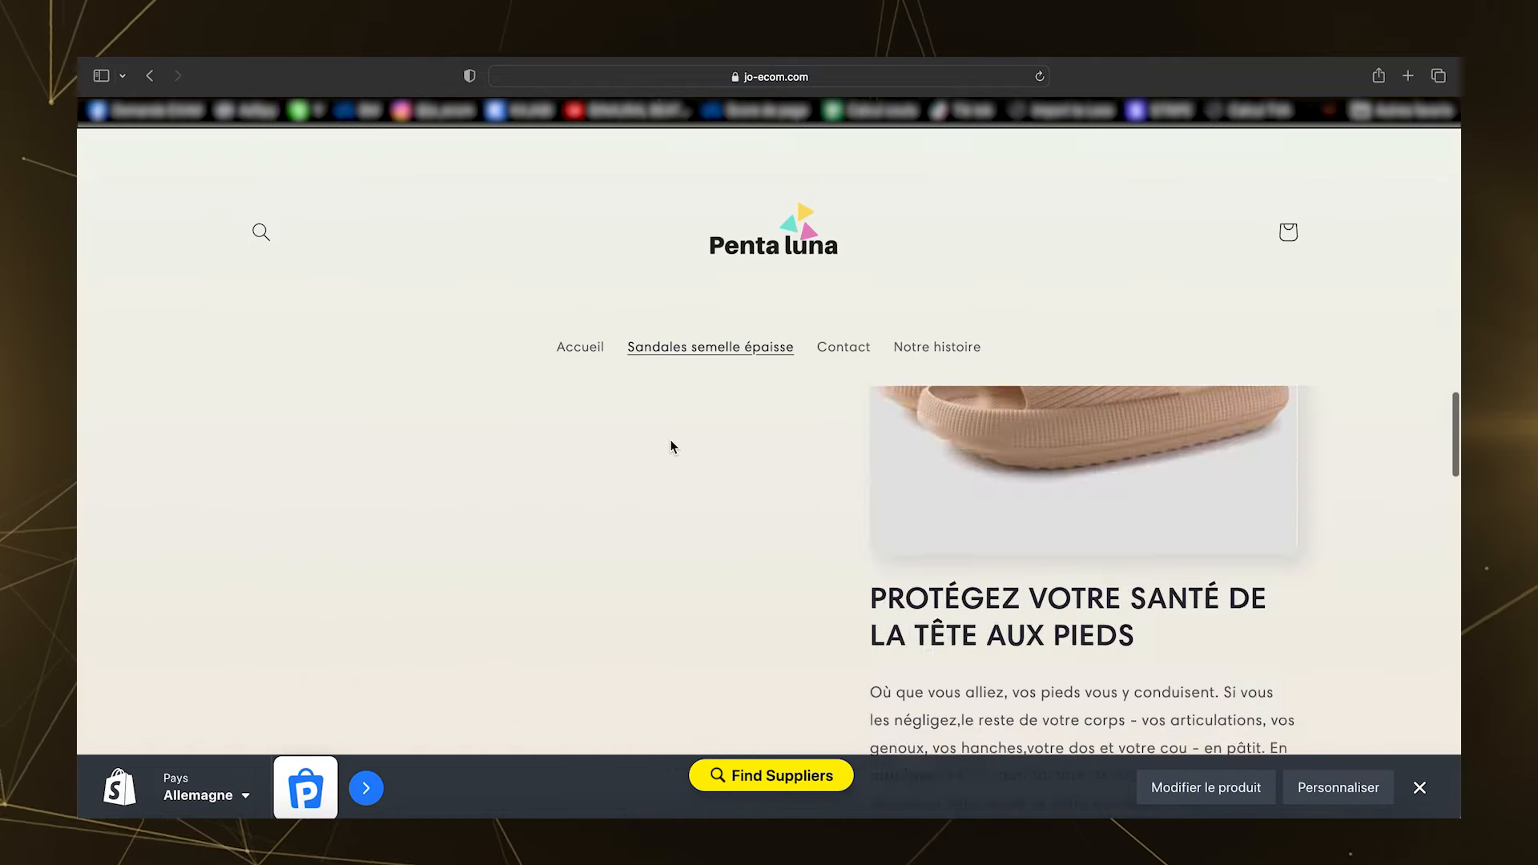
pyautogui.scroll(5, 671, 446)
# Step: Examine the form on the store's Contact page and return to the home page
pyautogui.click(823, 350)
pyautogui.scroll(-5, 818, 585)
pyautogui.scroll(-2, 817, 585)
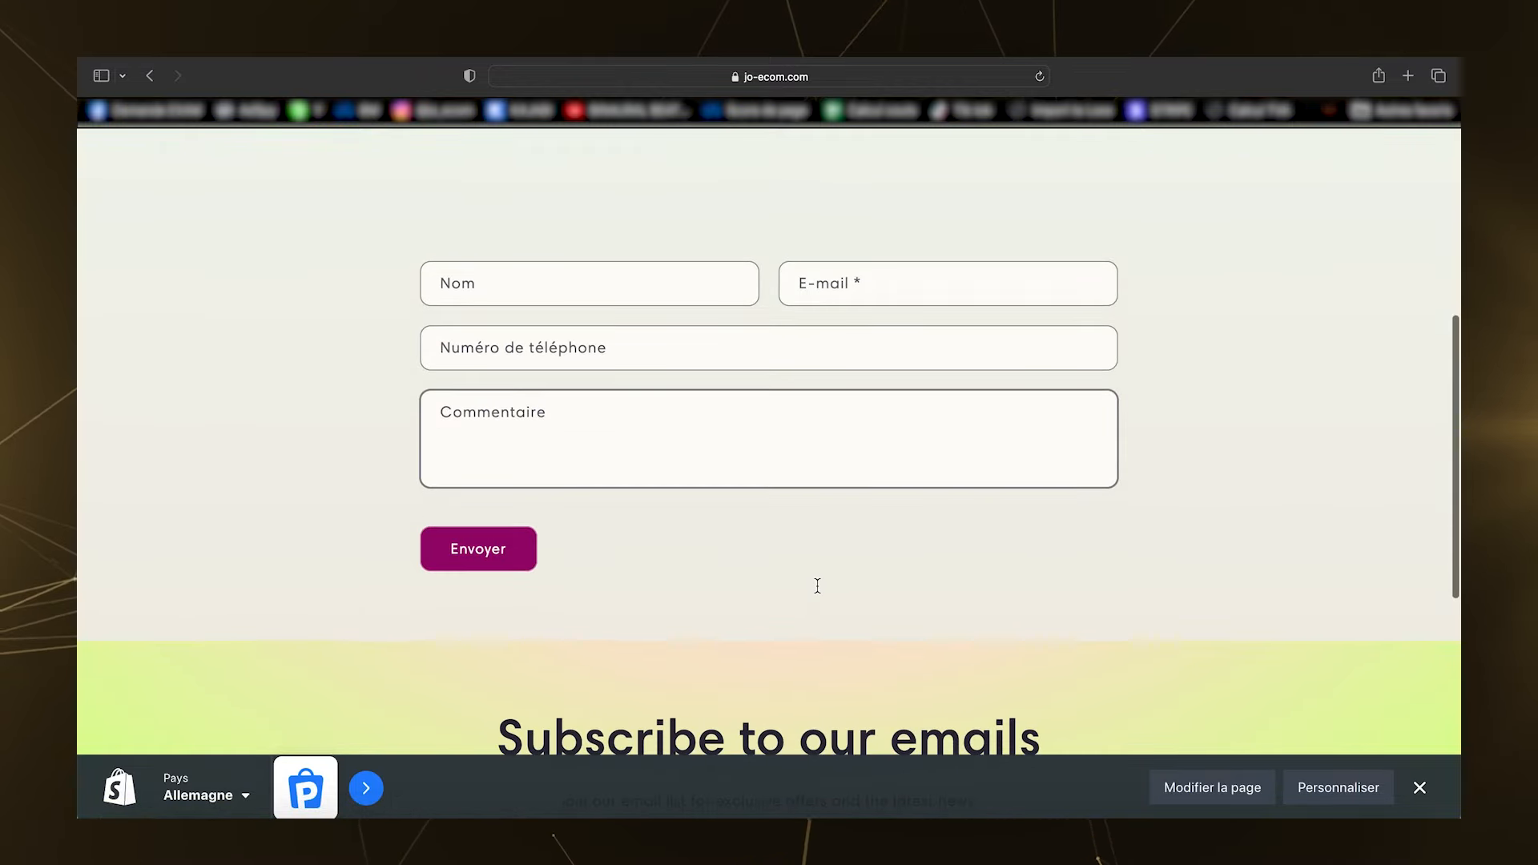
pyautogui.scroll(6, 817, 585)
pyautogui.click(754, 282)
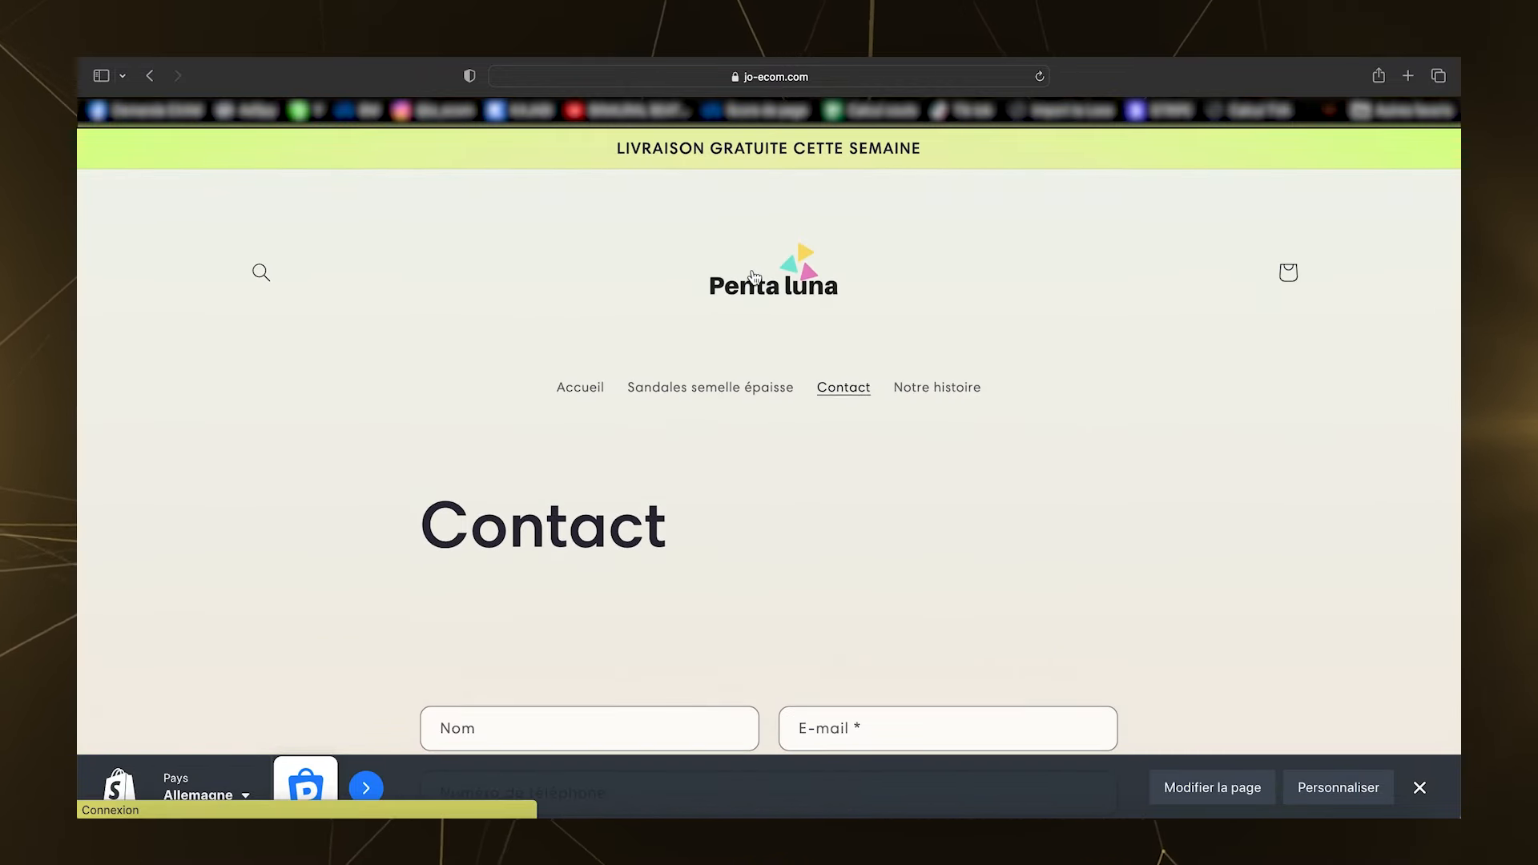